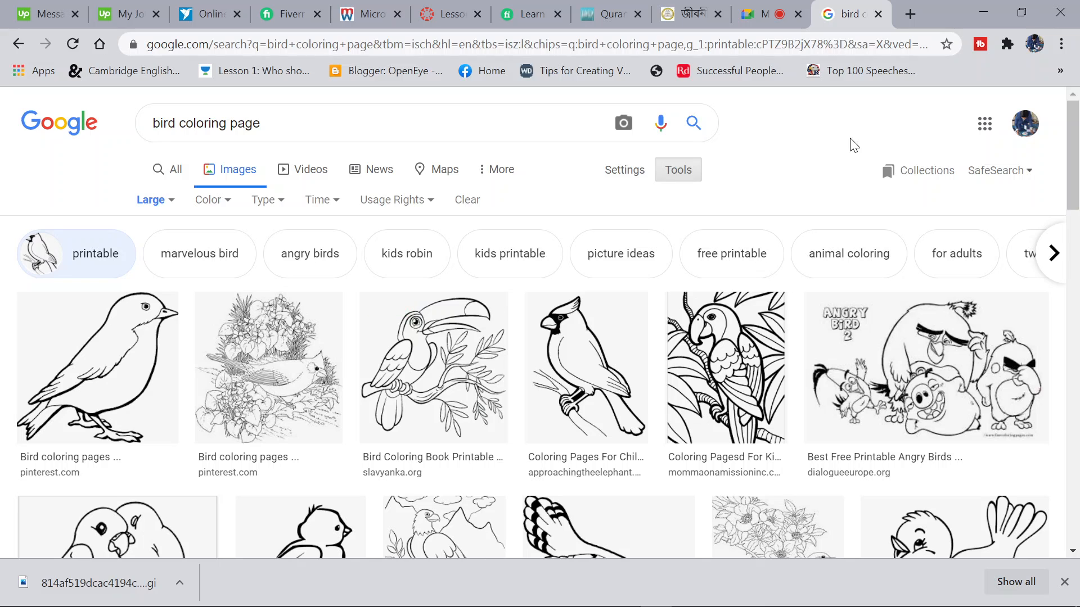
{"action": "left_click", "coordinate": [797, 4]}
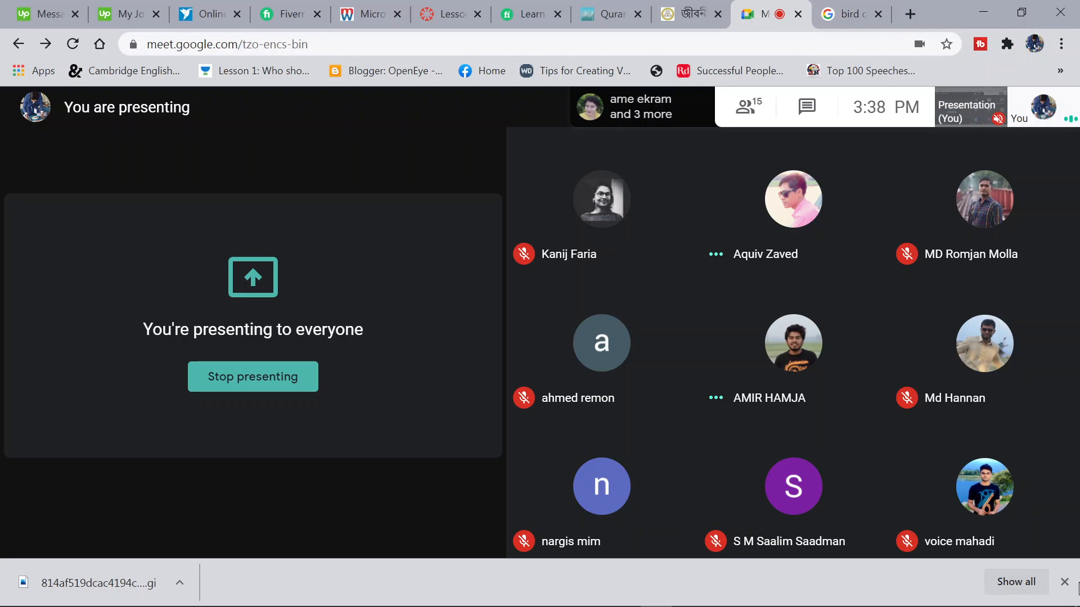
{"action": "left_click", "coordinate": [1065, 582]}
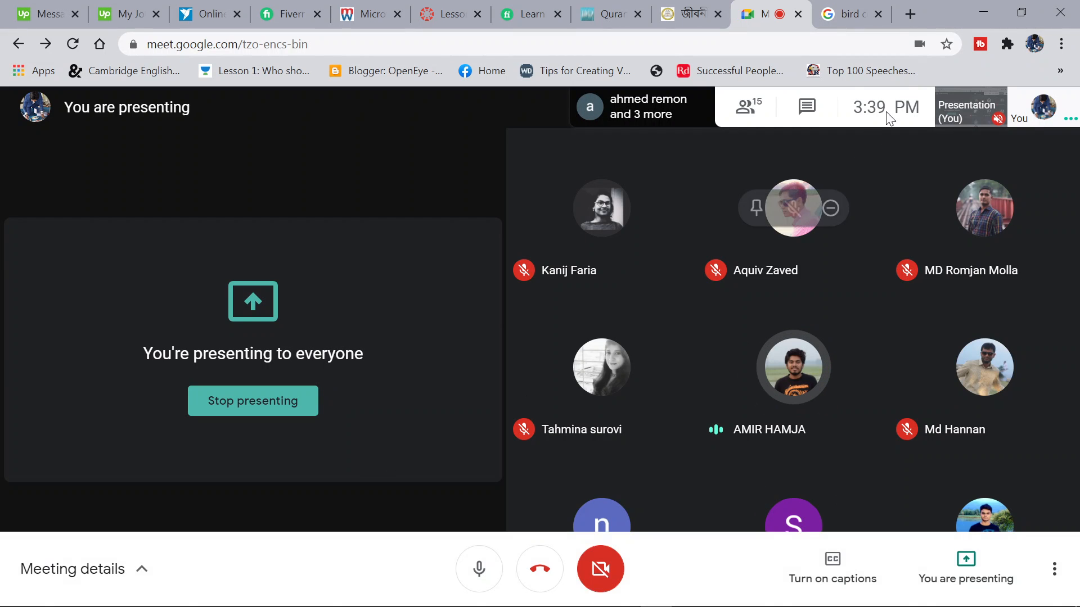
{"action": "left_click", "coordinate": [853, 10]}
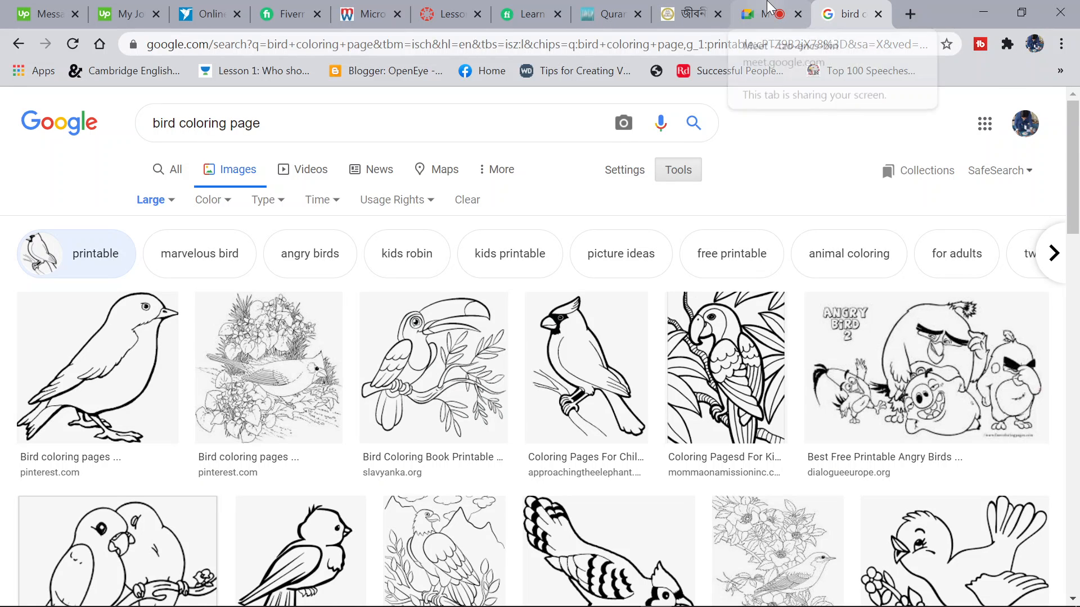
{"action": "left_click", "coordinate": [786, 7]}
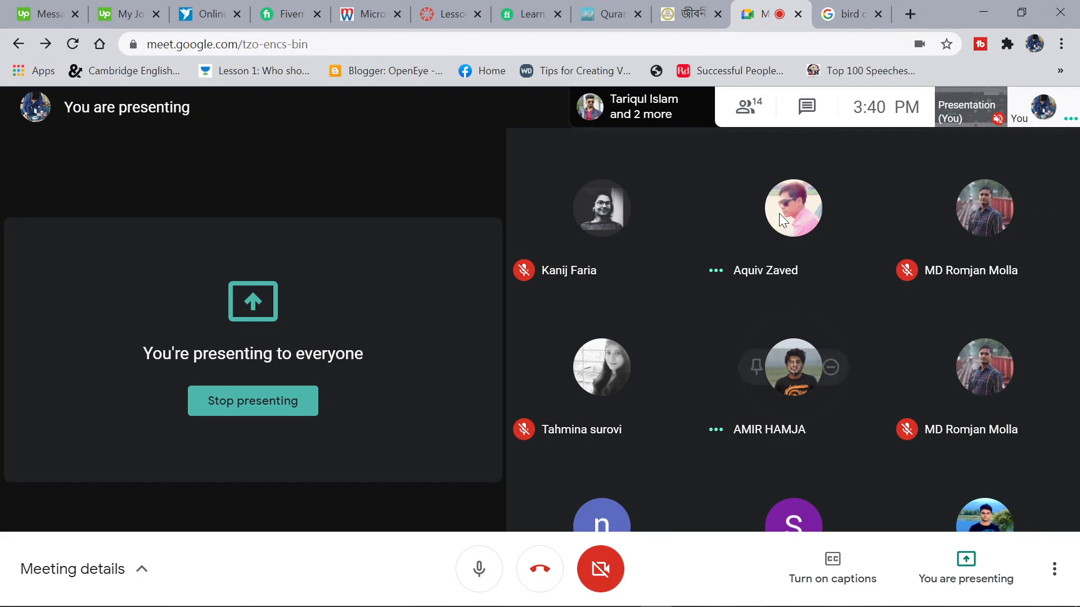
Minimize the browser, switch to Illustrator and start placing a file in the blank untitled document
{"action": "left_click", "coordinate": [852, 13]}
{"action": "left_click", "coordinate": [983, 12]}
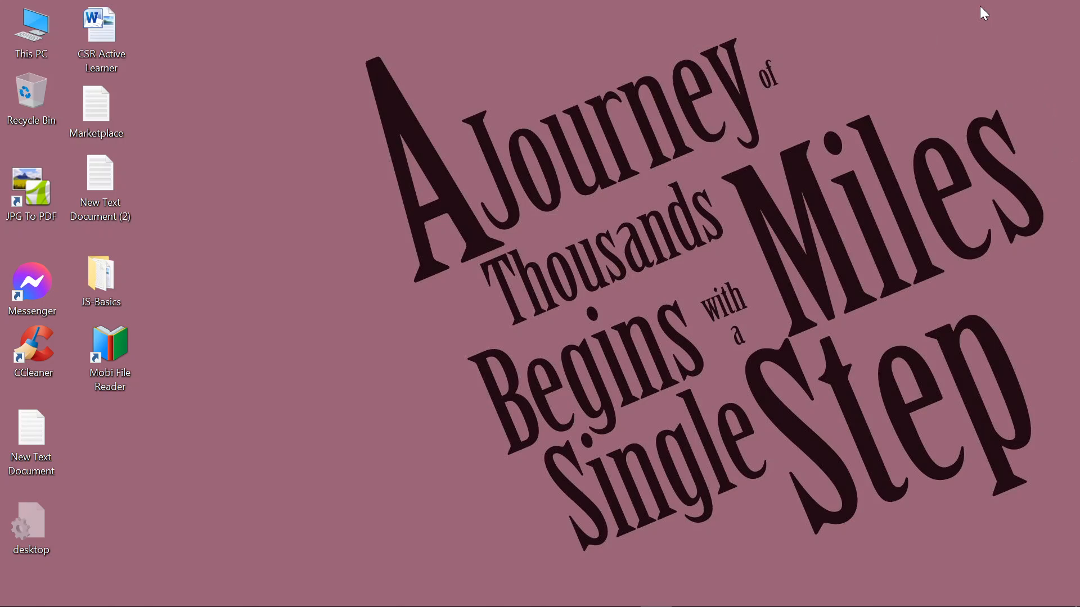
{"action": "left_click", "coordinate": [591, 594]}
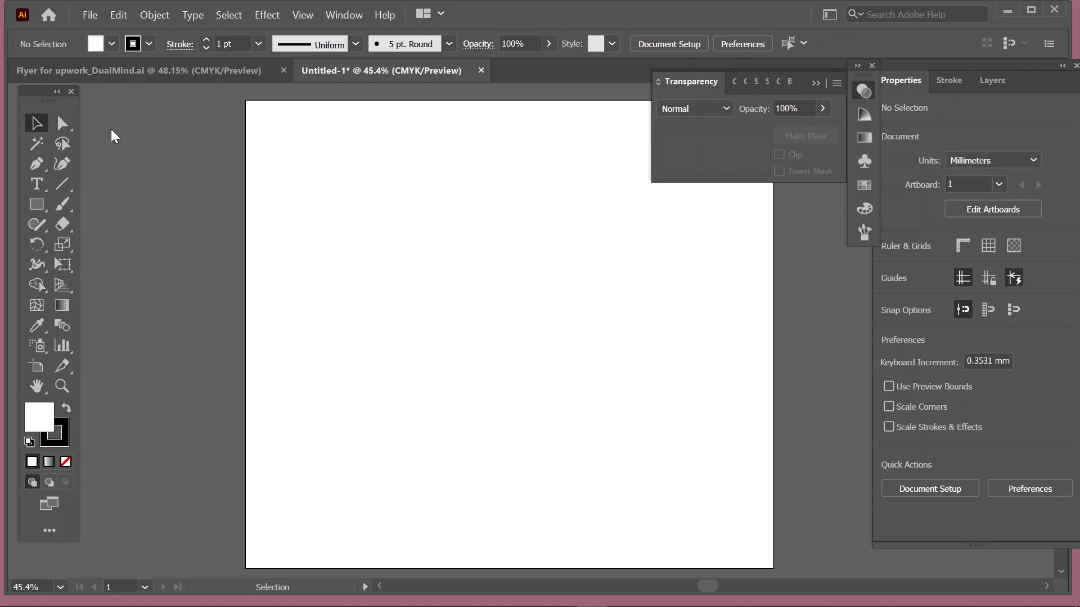
{"action": "left_click", "coordinate": [91, 17]}
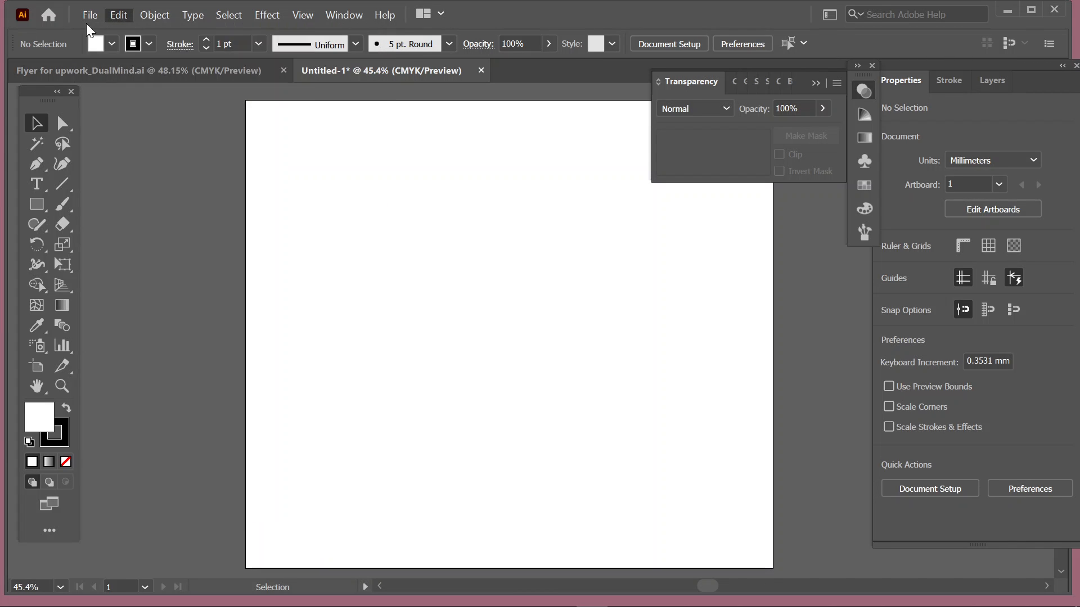
{"action": "mouse_move", "coordinate": [89, 22]}
{"action": "left_click", "coordinate": [166, 295]}
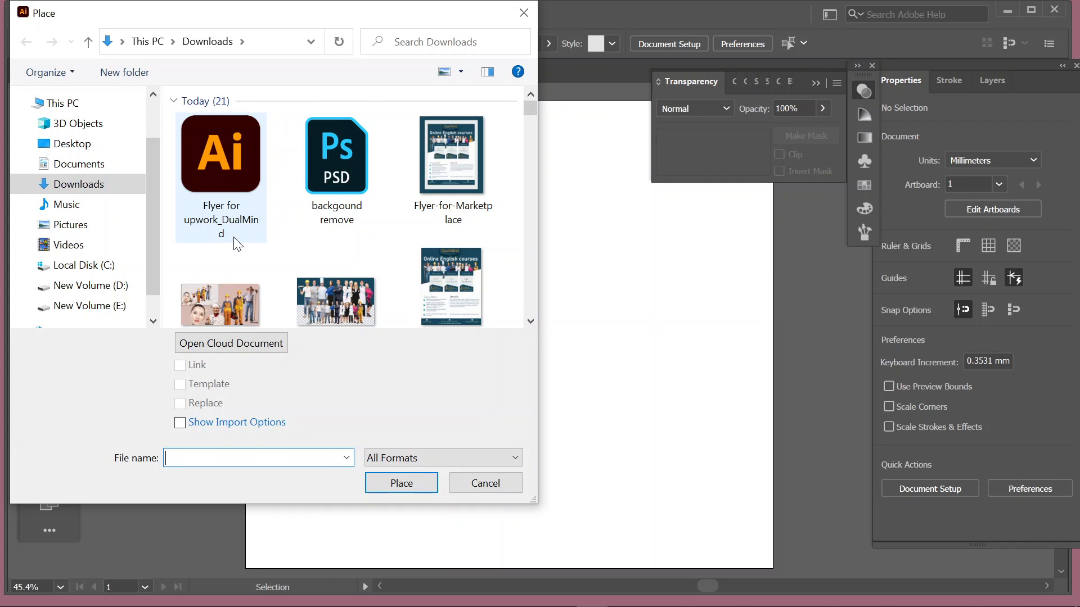
Look through the Downloads, Pictures and Documents folders for the bird coloring image
{"action": "scroll", "coordinate": [234, 239], "scroll_direction": "down", "scroll_amount": 1}
{"action": "scroll", "coordinate": [234, 239], "scroll_direction": "up", "scroll_amount": 1}
{"action": "scroll", "coordinate": [170, 262], "scroll_direction": "down", "scroll_amount": 1}
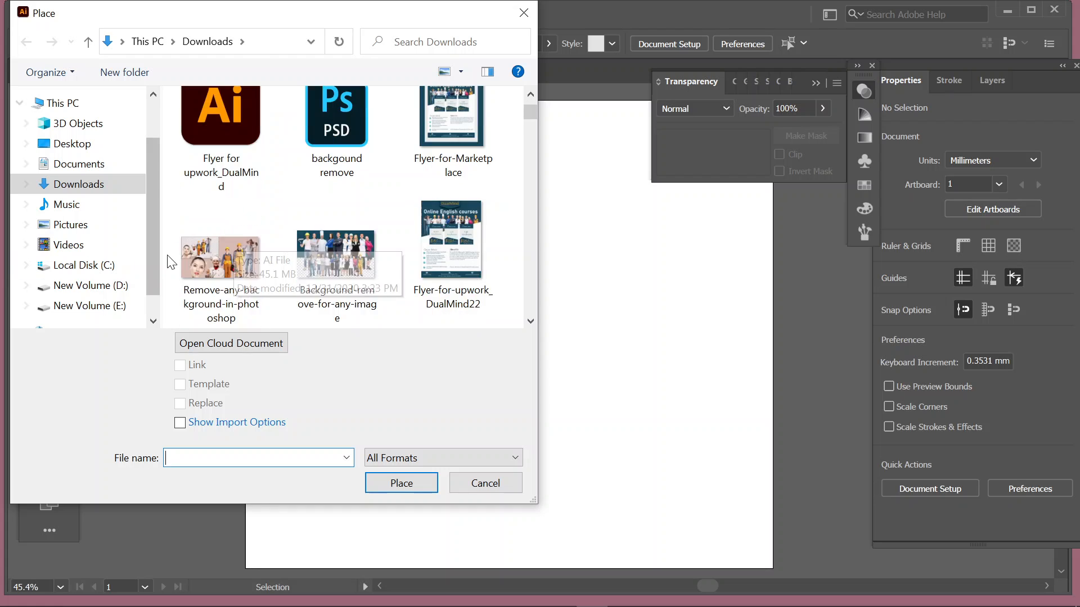
{"action": "scroll", "coordinate": [201, 259], "scroll_direction": "down", "scroll_amount": 3}
{"action": "scroll", "coordinate": [201, 260], "scroll_direction": "up", "scroll_amount": 5}
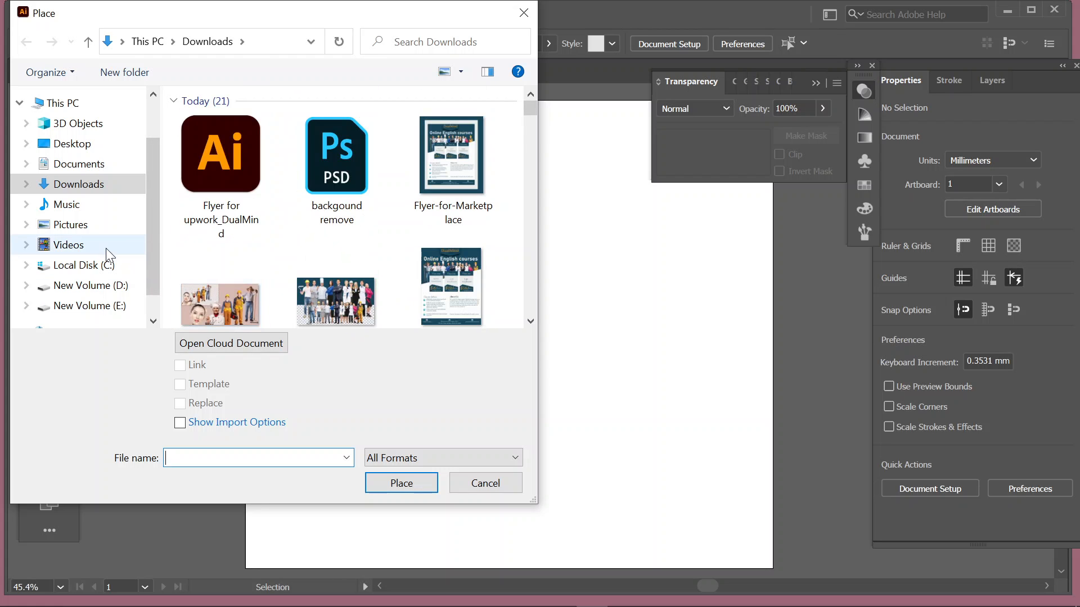
{"action": "left_click", "coordinate": [98, 224]}
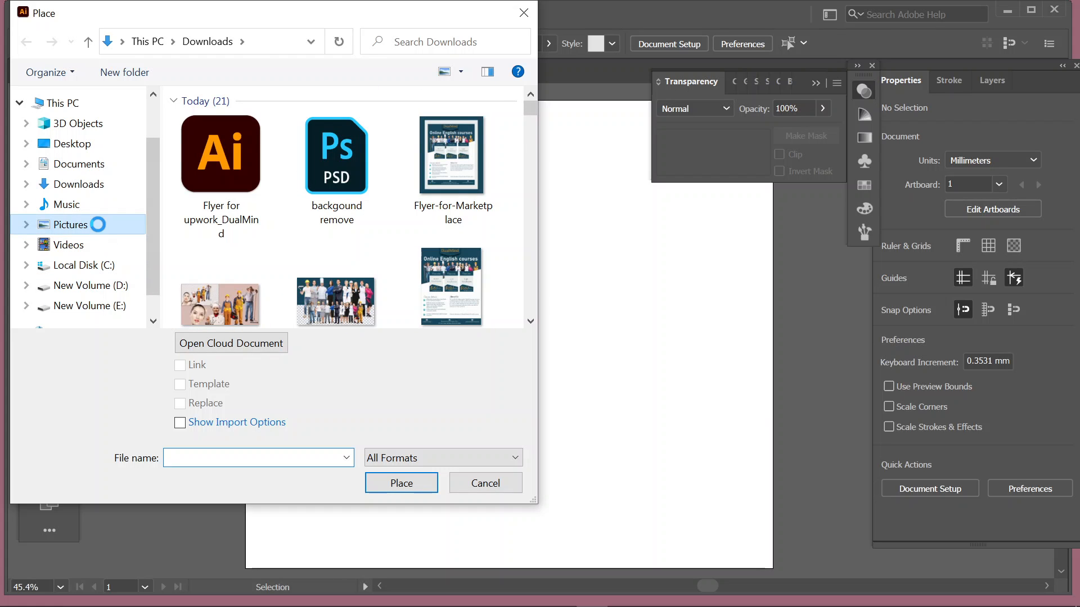
{"action": "scroll", "coordinate": [350, 223], "scroll_direction": "down", "scroll_amount": 3}
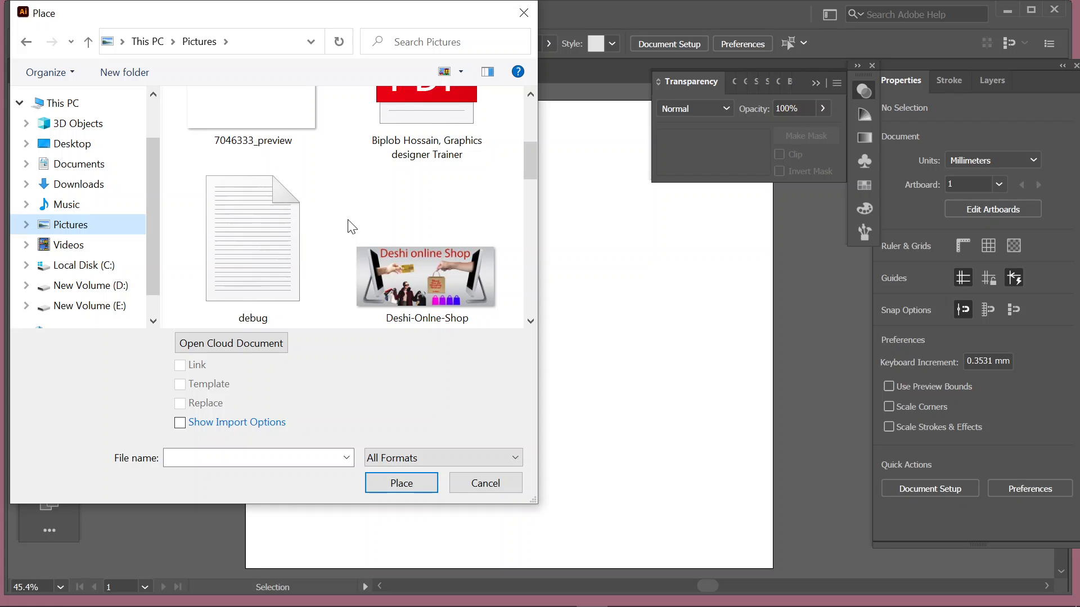
{"action": "scroll", "coordinate": [350, 224], "scroll_direction": "up", "scroll_amount": 5}
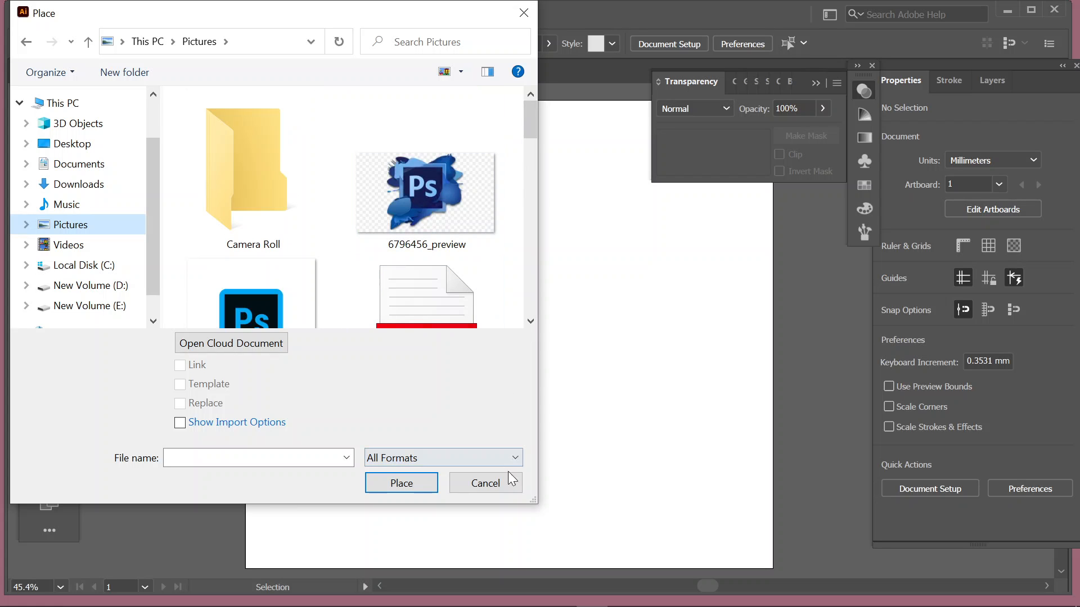
{"action": "scroll", "coordinate": [350, 251], "scroll_direction": "down", "scroll_amount": 5}
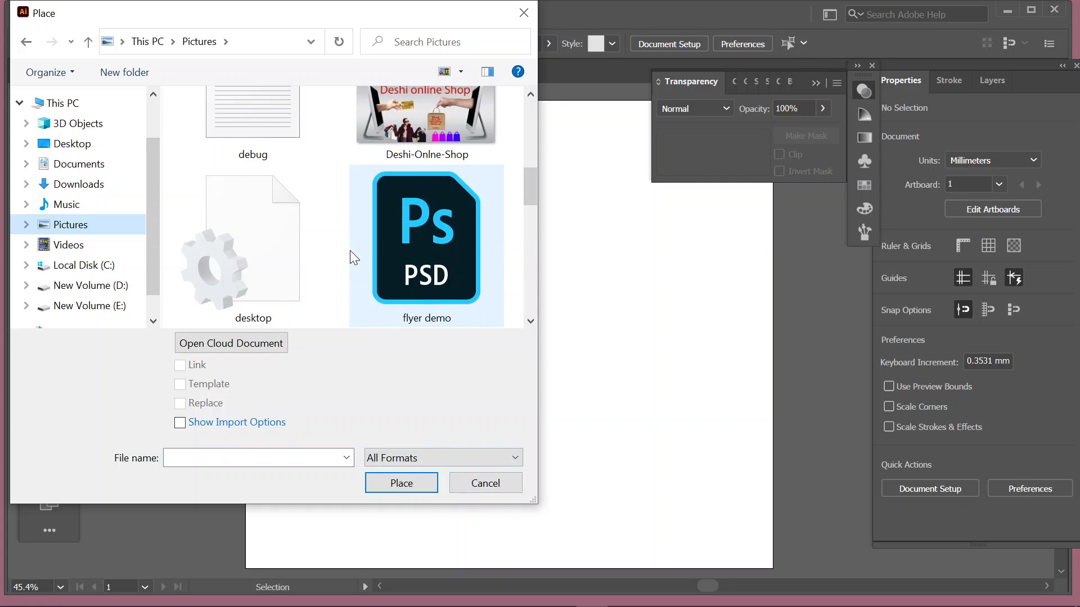
{"action": "scroll", "coordinate": [350, 250], "scroll_direction": "down", "scroll_amount": 5}
{"action": "scroll", "coordinate": [365, 260], "scroll_direction": "up", "scroll_amount": 2}
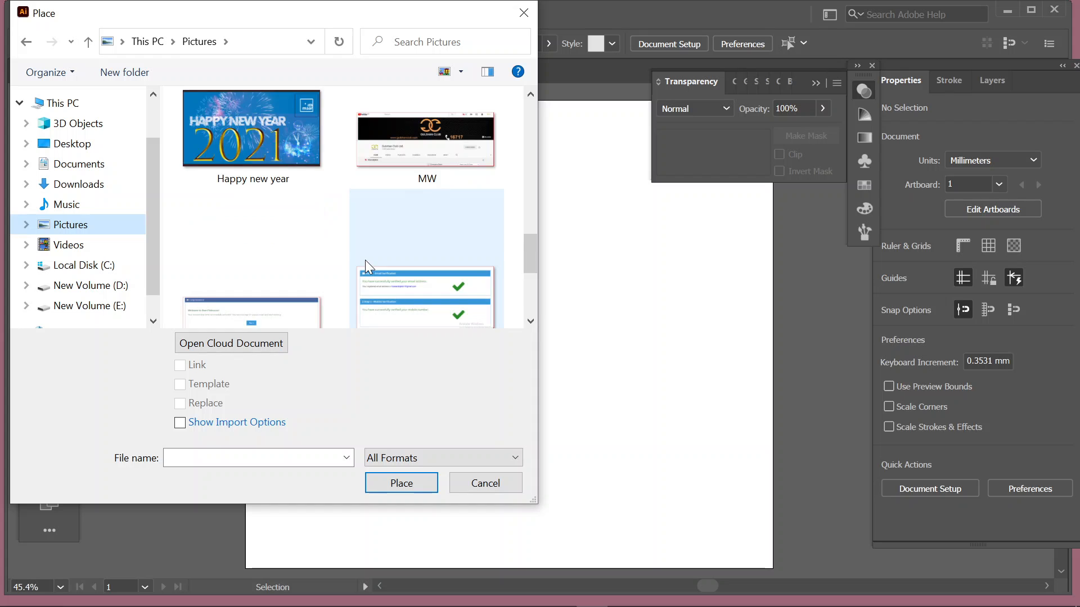
{"action": "scroll", "coordinate": [366, 260], "scroll_direction": "down", "scroll_amount": 2}
{"action": "scroll", "coordinate": [177, 262], "scroll_direction": "up", "scroll_amount": 4}
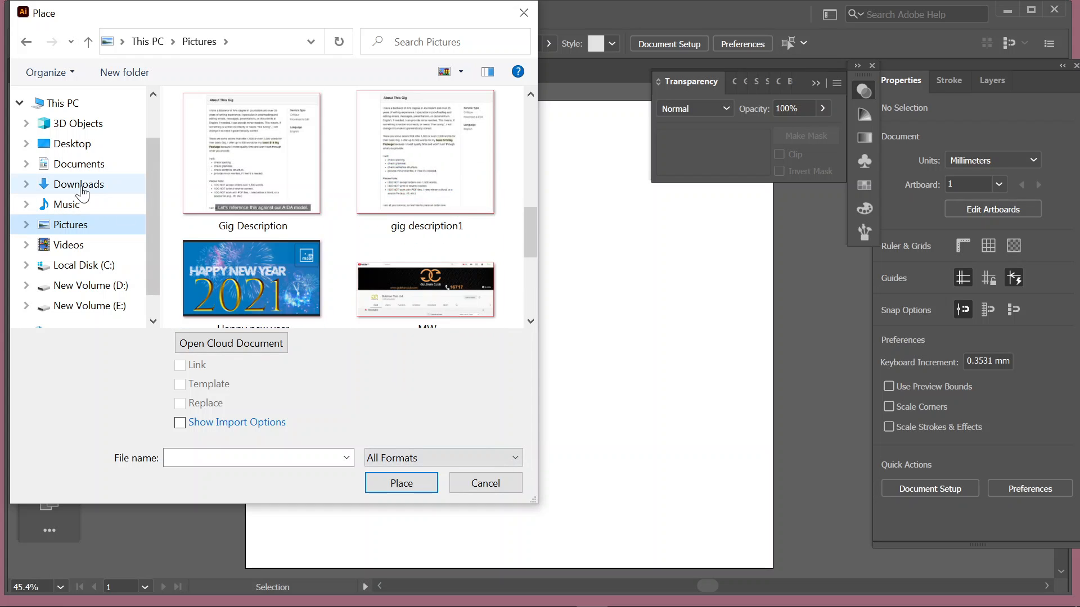
{"action": "left_click", "coordinate": [78, 166]}
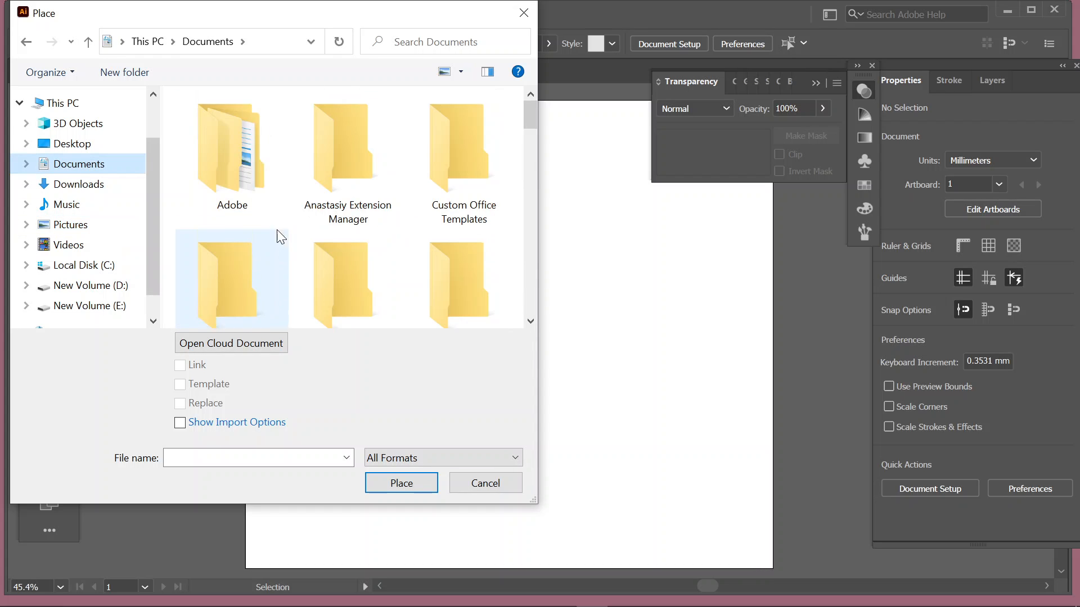
{"action": "scroll", "coordinate": [281, 241], "scroll_direction": "down", "scroll_amount": 6}
{"action": "scroll", "coordinate": [282, 241], "scroll_direction": "up", "scroll_amount": 2}
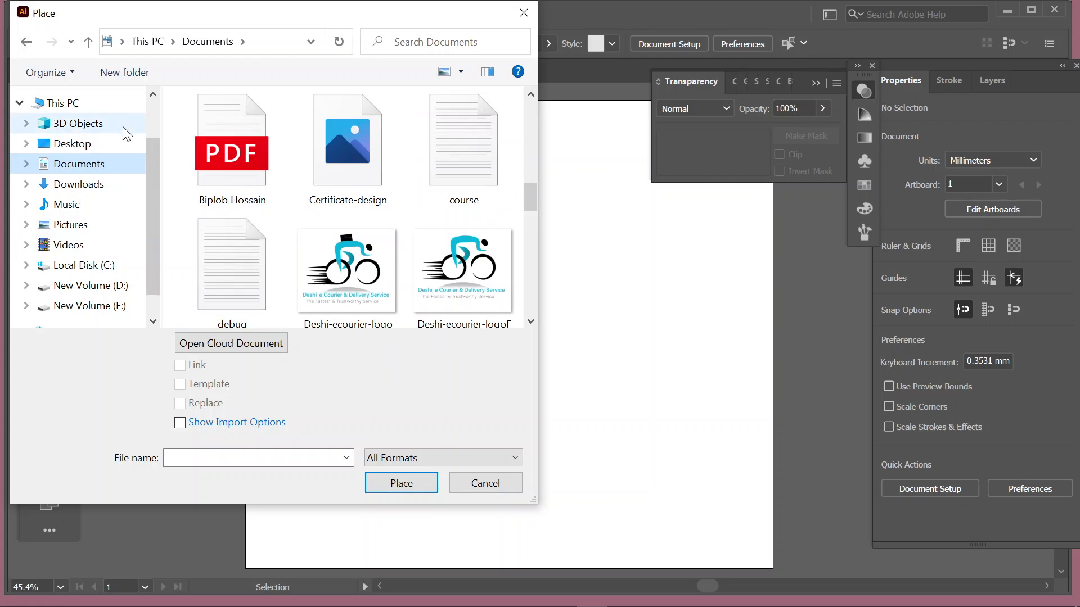
{"action": "scroll", "coordinate": [73, 125], "scroll_direction": "up", "scroll_amount": 1}
Place the recent bird image 814af519dcac4194c3dbc3ee107216ba from Quick access as a linked file, about 233 × 214 mm on the artboard
{"action": "left_click", "coordinate": [89, 113]}
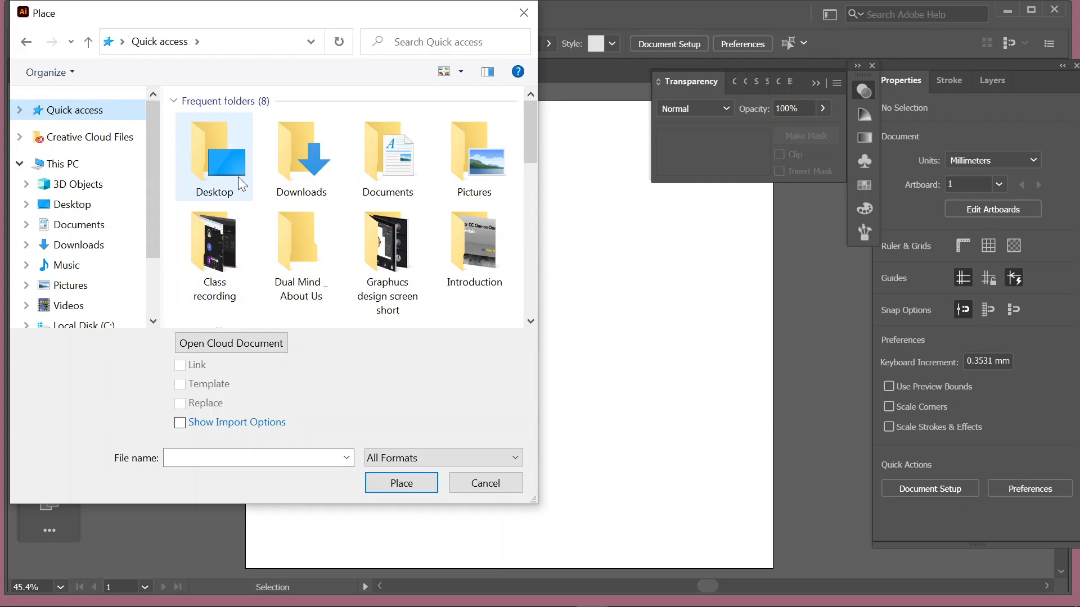
{"action": "scroll", "coordinate": [264, 267], "scroll_direction": "down", "scroll_amount": 2}
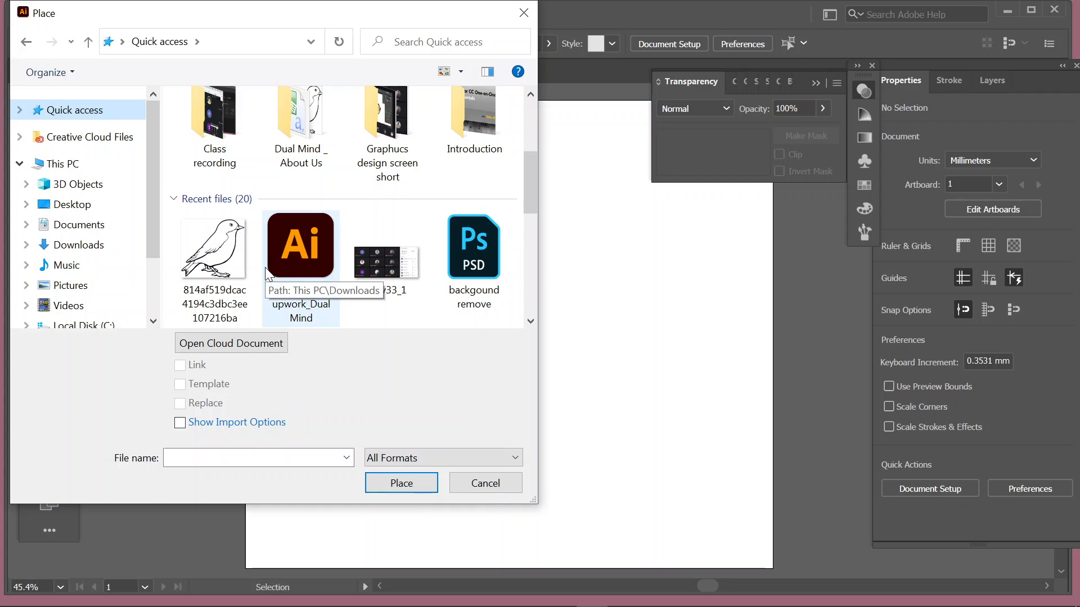
{"action": "left_click", "coordinate": [214, 248]}
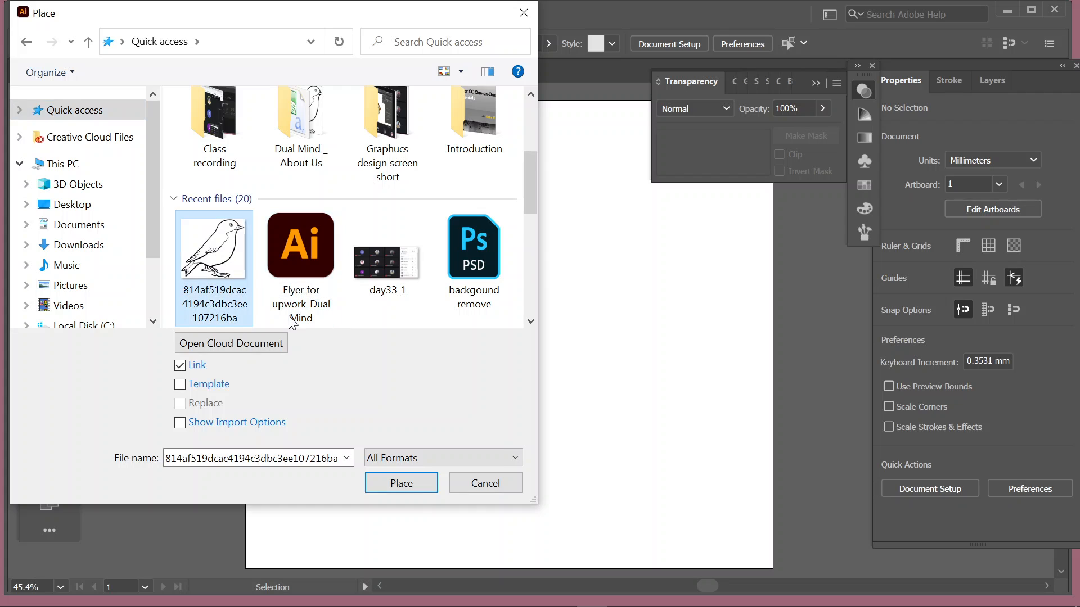
{"action": "left_click", "coordinate": [402, 486]}
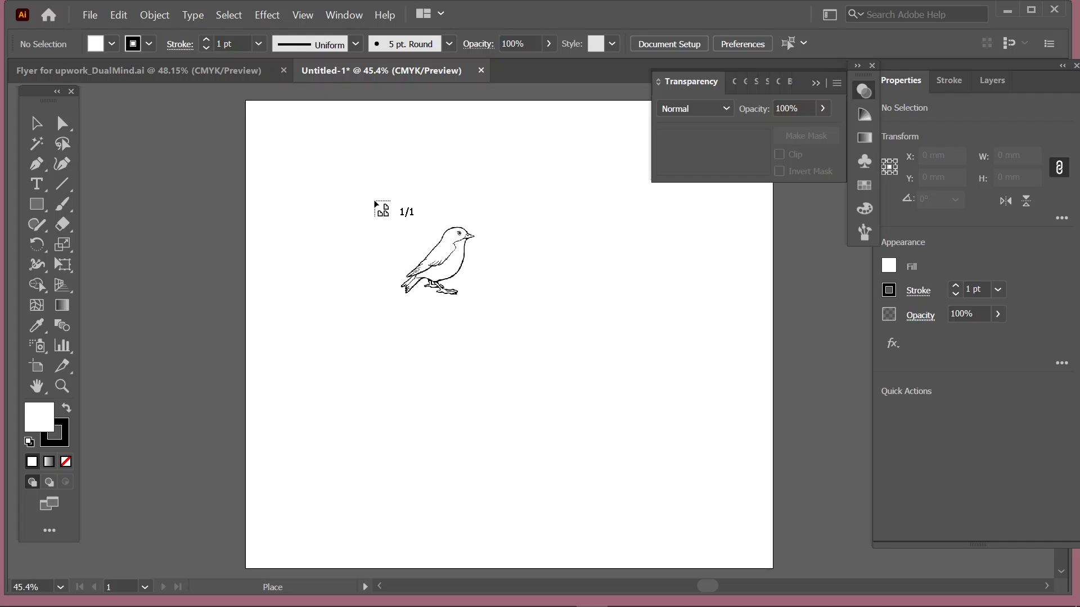
{"action": "left_click_drag", "start_coordinate": [371, 194], "coordinate": [739, 532]}
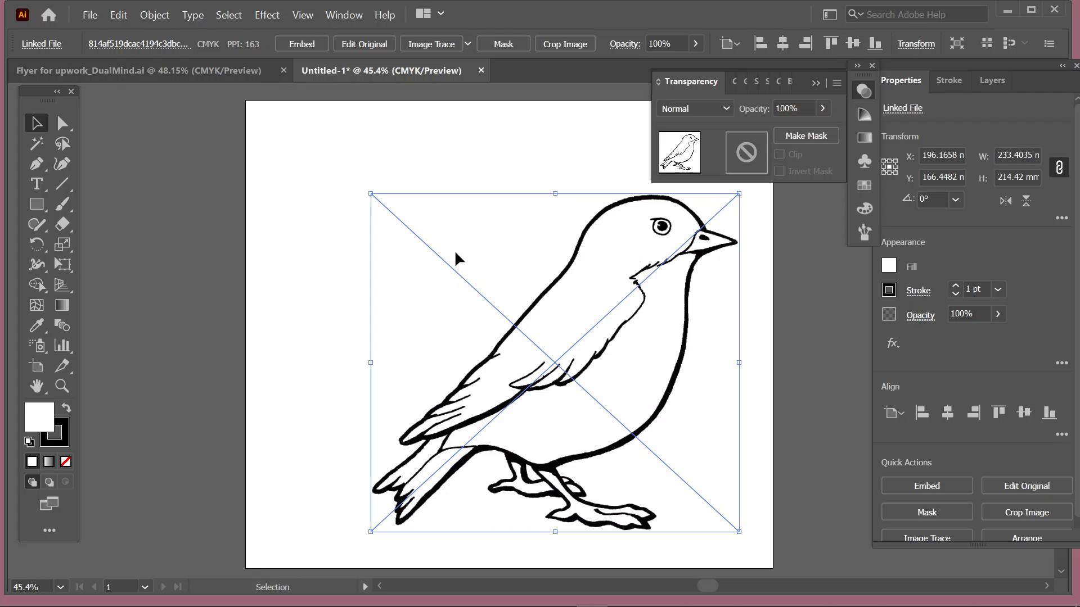
Move the placed bird image up and left on the artboard to about X 160 mm, Y 137 mm
{"action": "left_click", "coordinate": [35, 122]}
{"action": "left_click_drag", "start_coordinate": [516, 320], "coordinate": [458, 274]}
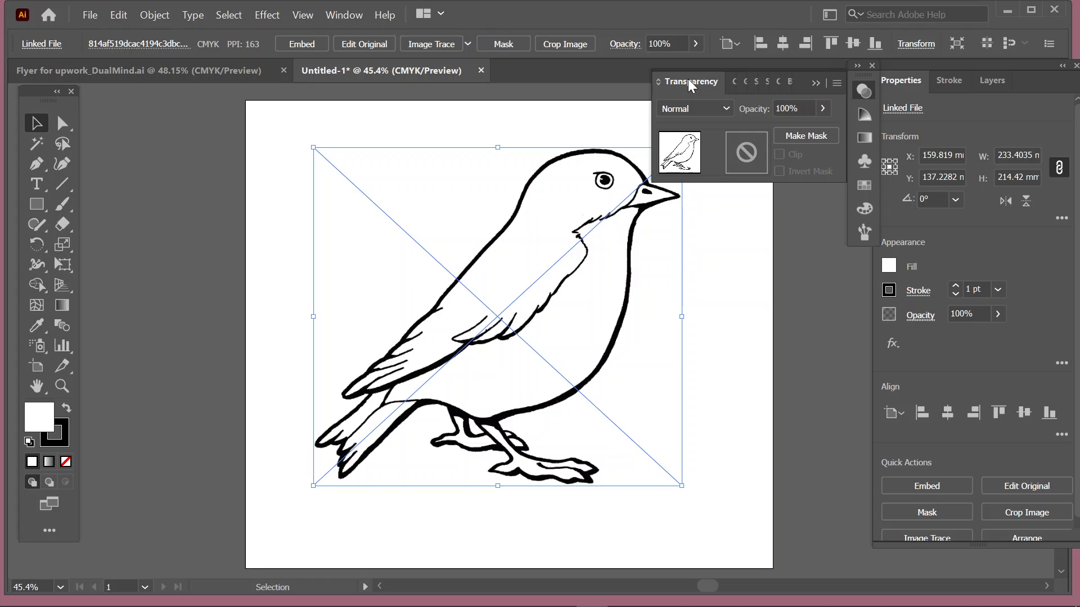
{"action": "mouse_move", "coordinate": [691, 84]}
{"action": "left_mouse_down"}
{"action": "mouse_move", "coordinate": [693, 25]}
{"action": "mouse_move", "coordinate": [696, 87]}
{"action": "left_mouse_up"}
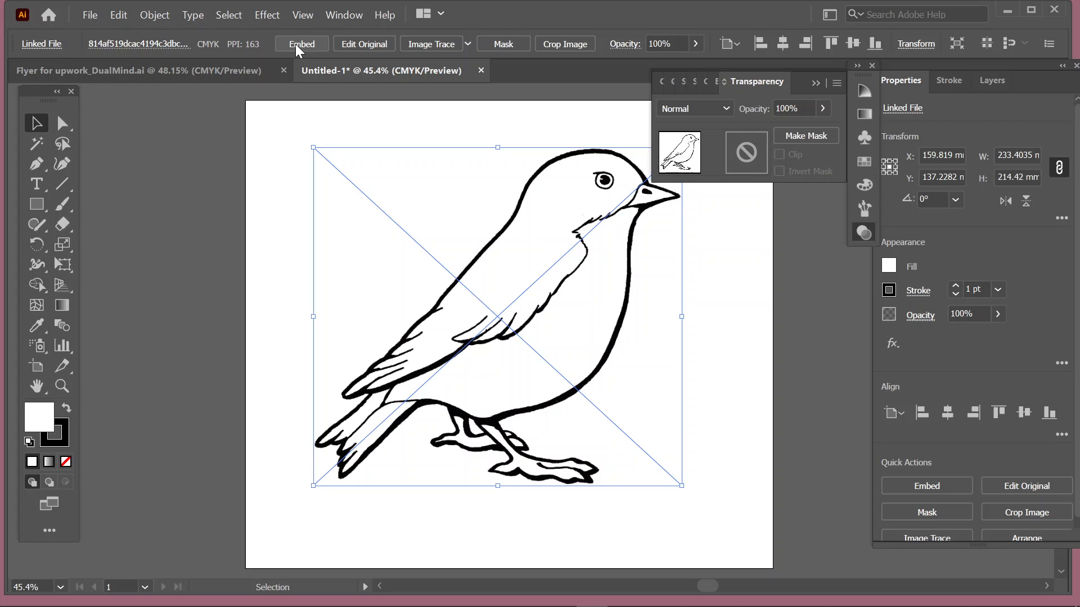
Open the linked bird image's original file in Paint and examine the whole drawing
{"action": "left_click", "coordinate": [356, 48]}
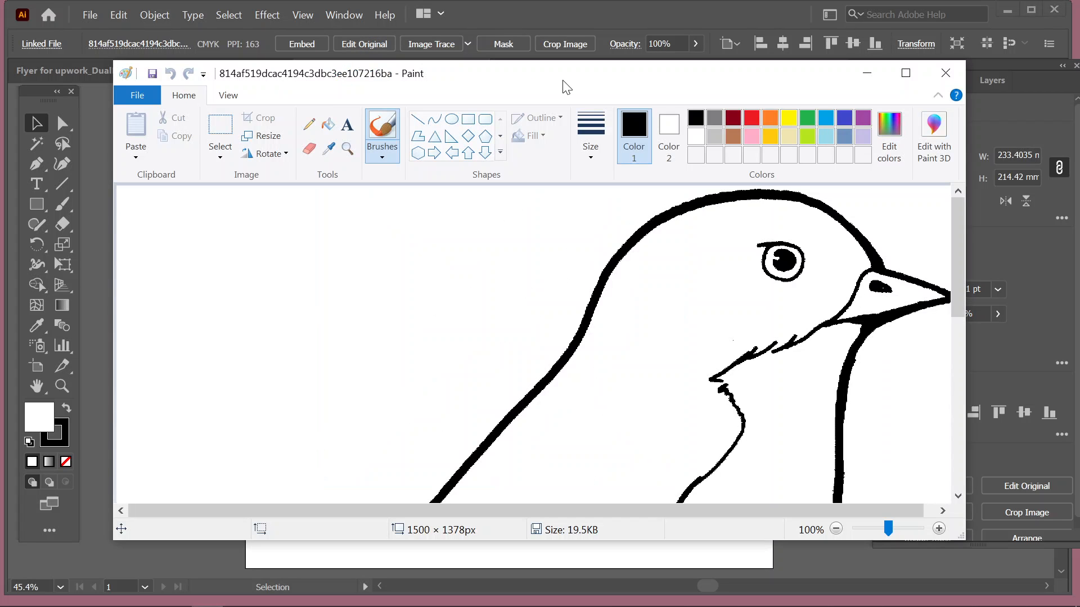
{"action": "scroll", "coordinate": [489, 325], "scroll_direction": "down", "scroll_amount": 6}
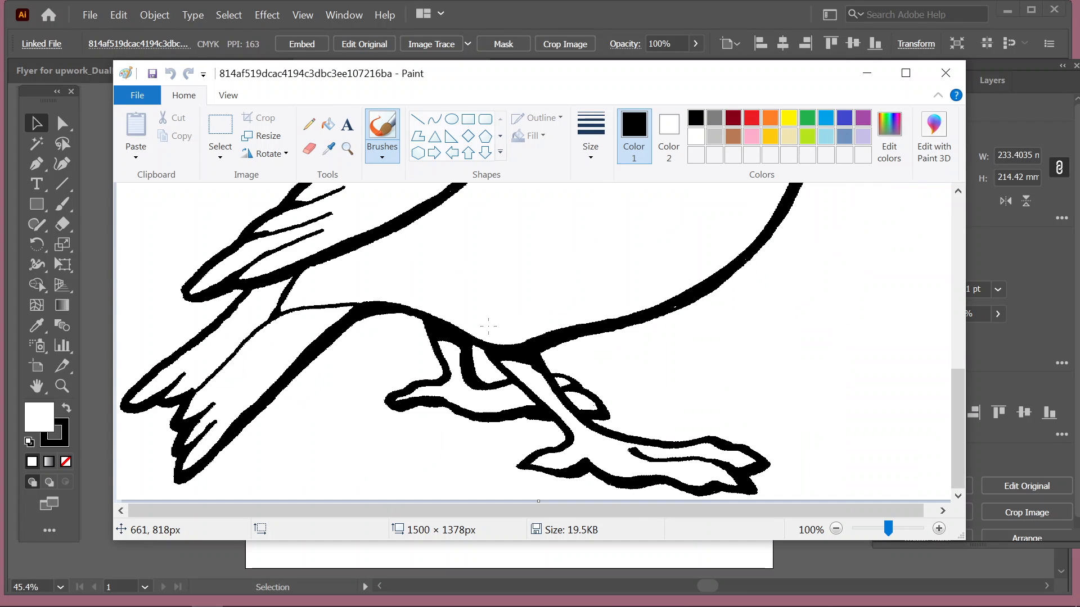
{"action": "scroll", "coordinate": [488, 325], "scroll_direction": "up", "scroll_amount": 6}
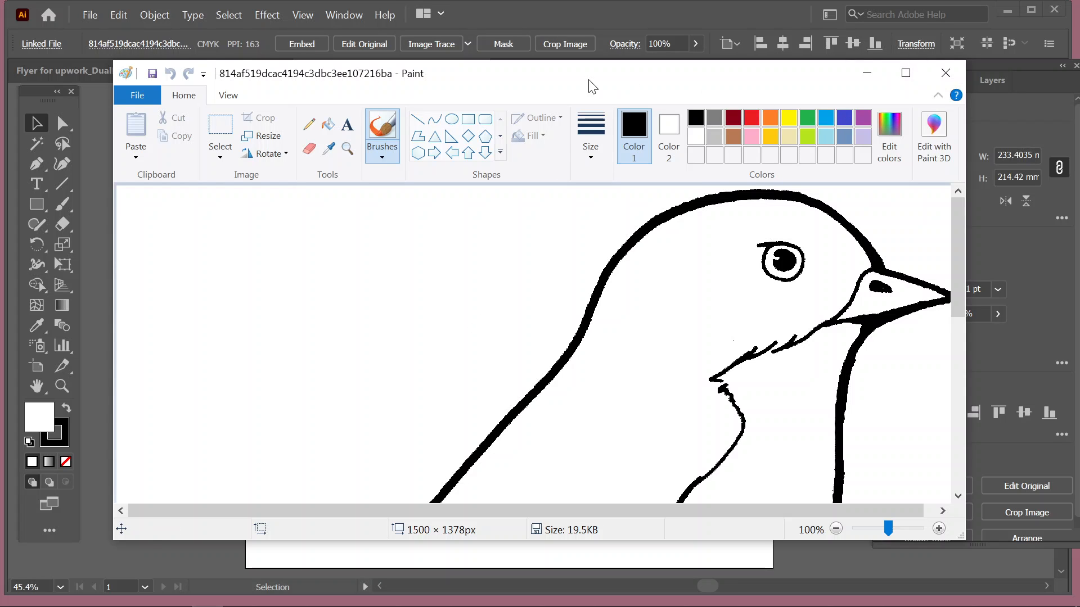
{"action": "left_click_drag", "start_coordinate": [588, 87], "coordinate": [605, 182]}
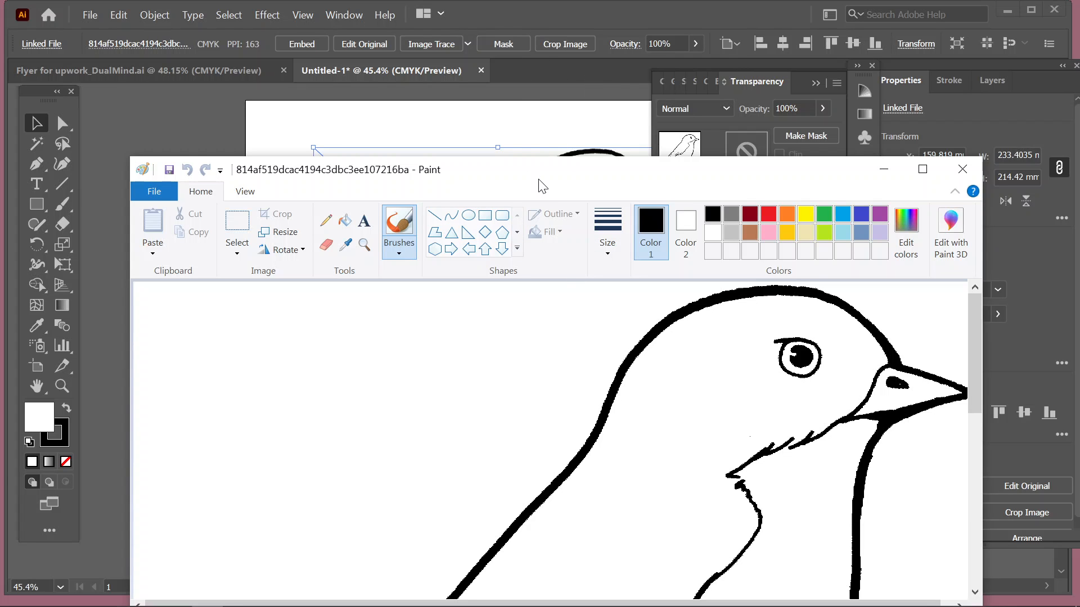
{"action": "left_click_drag", "start_coordinate": [542, 185], "coordinate": [561, 91]}
{"action": "scroll", "coordinate": [648, 362], "scroll_direction": "down", "scroll_amount": 5}
{"action": "scroll", "coordinate": [648, 362], "scroll_direction": "up", "scroll_amount": 5}
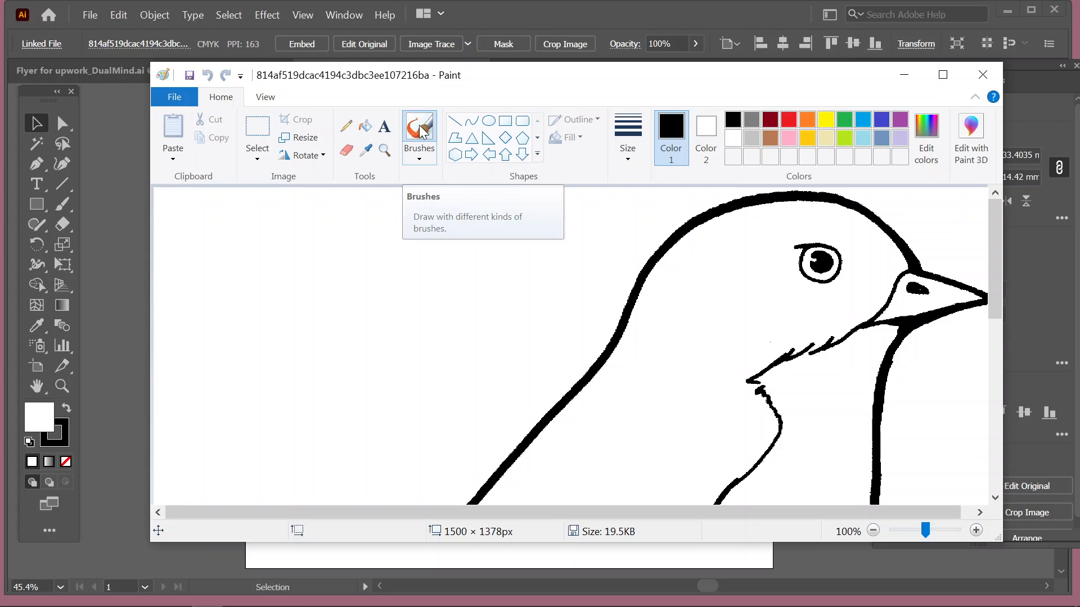
Brush a short black stroke on the blank area beside the bird and a red circle around its throat feathers
{"action": "left_click_drag", "start_coordinate": [483, 273], "coordinate": [536, 255]}
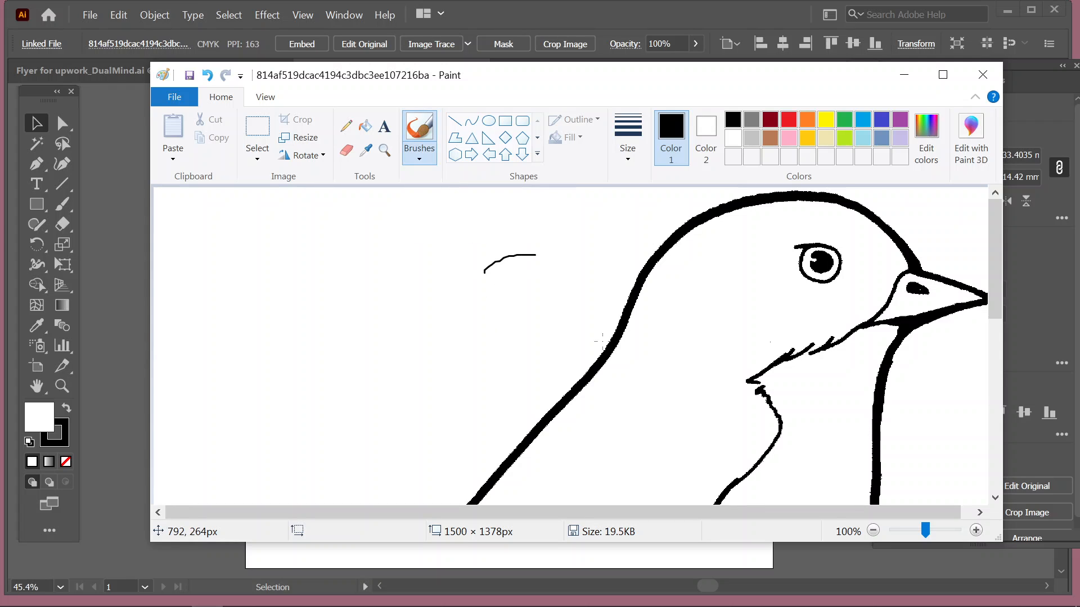
{"action": "left_click", "coordinate": [789, 120]}
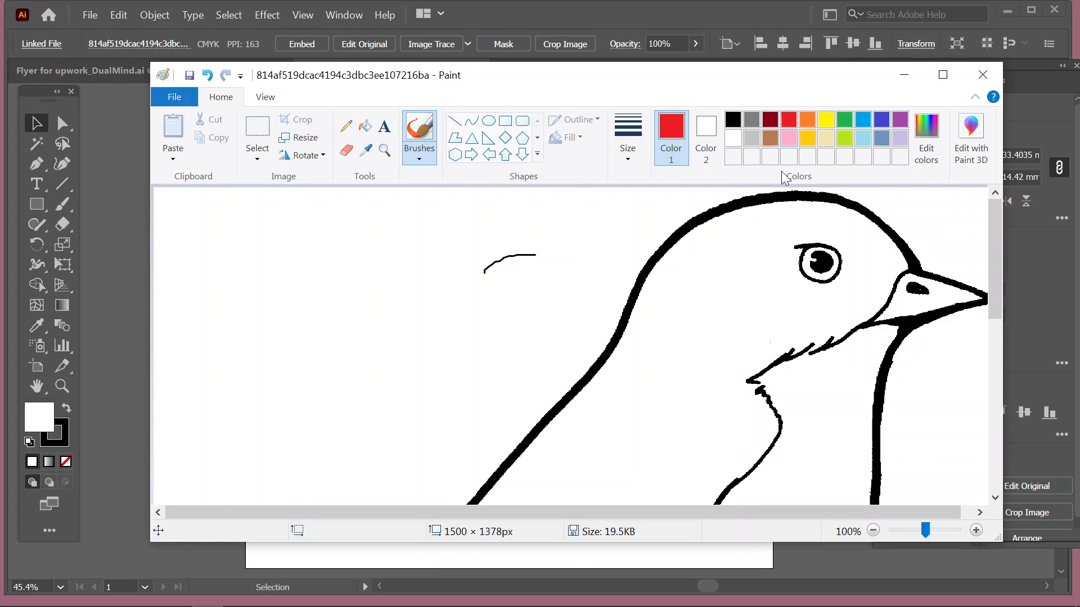
{"action": "mouse_move", "coordinate": [737, 314]}
{"action": "left_mouse_down"}
{"action": "mouse_move", "coordinate": [707, 343]}
{"action": "mouse_move", "coordinate": [762, 299]}
{"action": "left_mouse_up"}
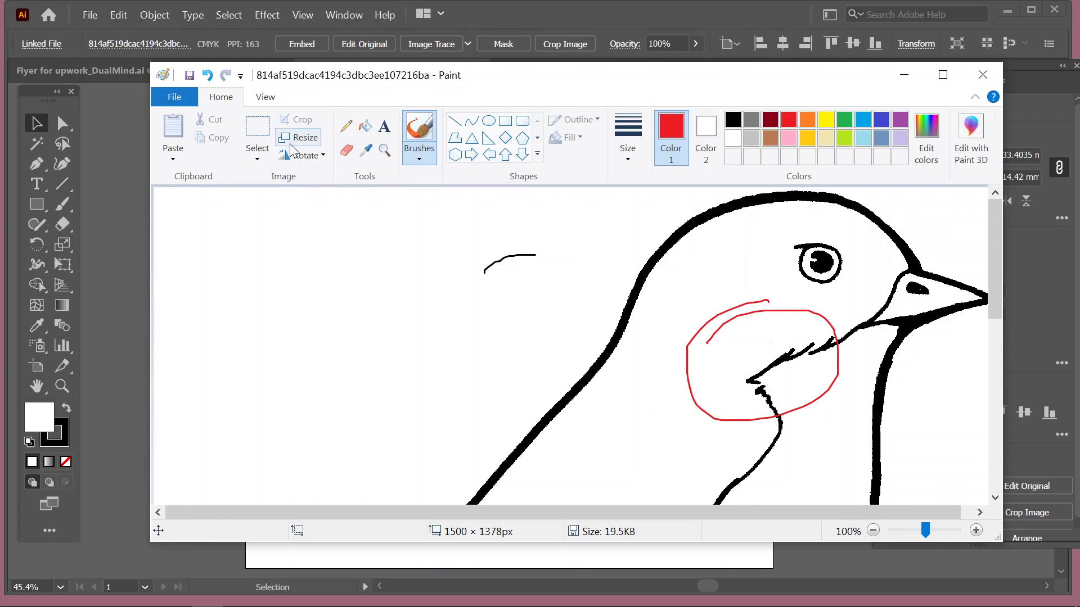
{"action": "left_click", "coordinate": [268, 160]}
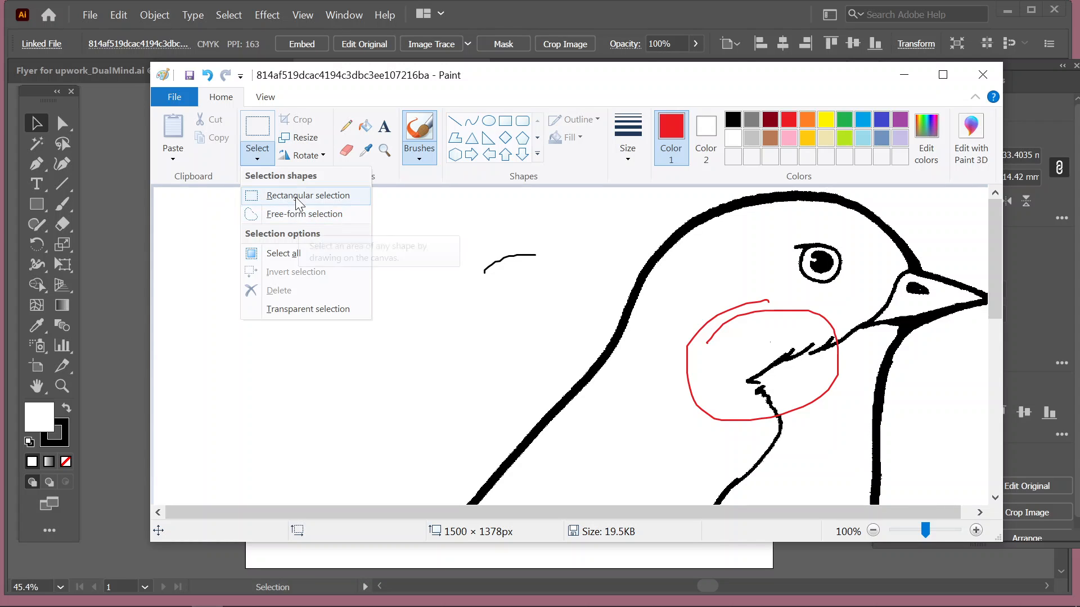
{"action": "left_click", "coordinate": [402, 80]}
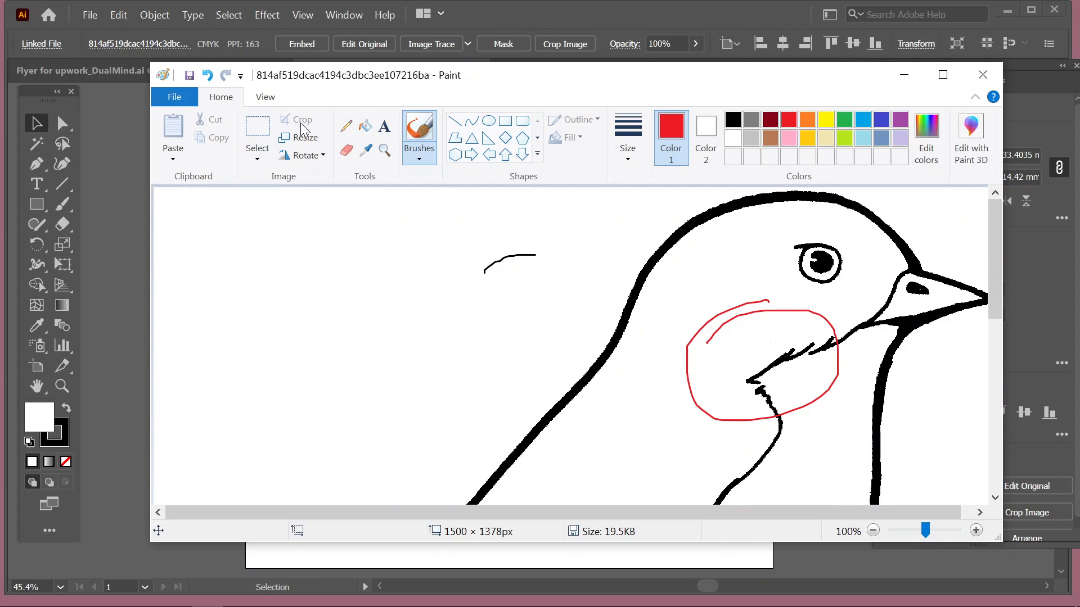
Look over the marked-up bird drawing and close Paint without saving the brush marks, returning to Illustrator
{"action": "scroll", "coordinate": [673, 296], "scroll_direction": "down", "scroll_amount": 3}
{"action": "scroll", "coordinate": [673, 296], "scroll_direction": "down", "scroll_amount": 8}
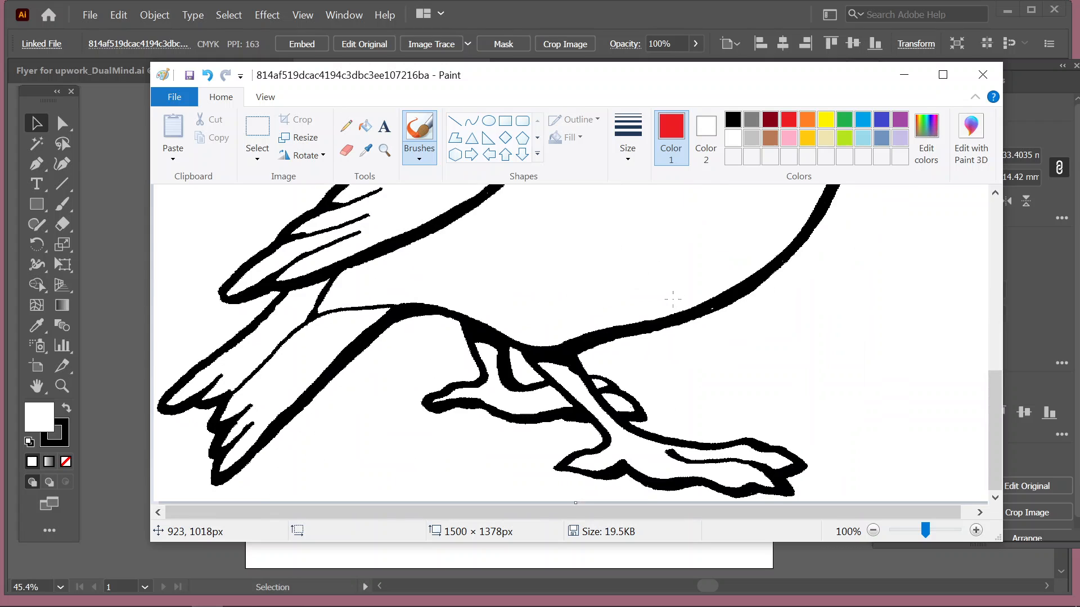
{"action": "scroll", "coordinate": [673, 296], "scroll_direction": "up", "scroll_amount": 12}
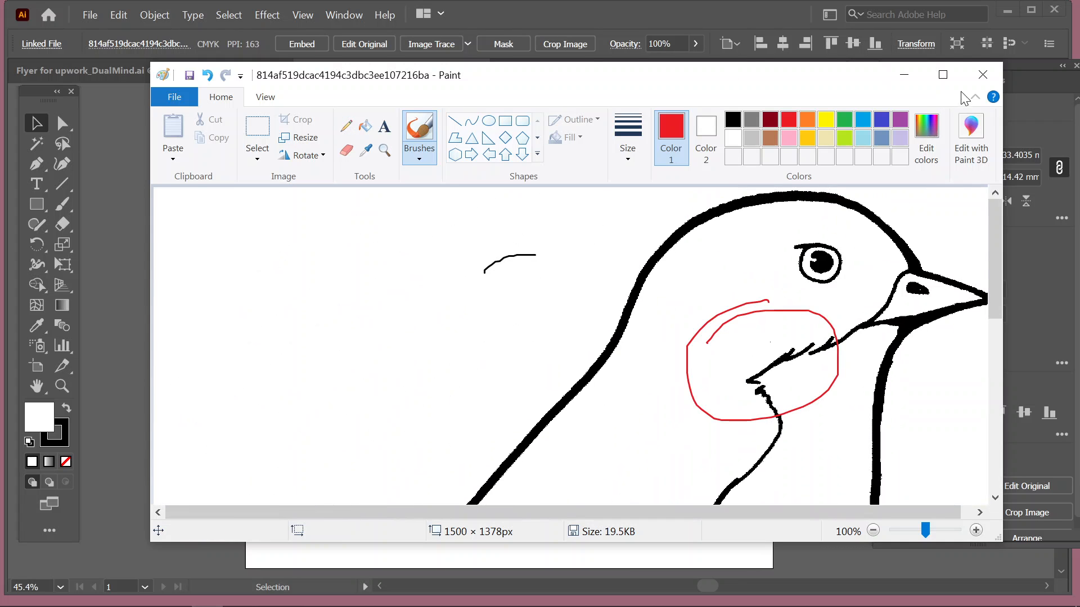
{"action": "left_click", "coordinate": [983, 75]}
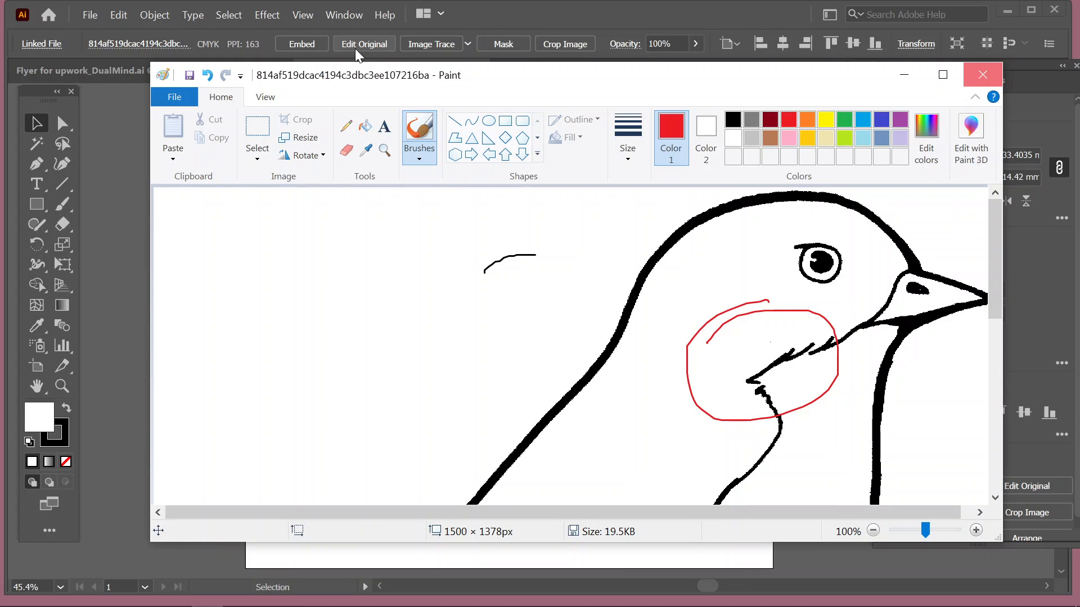
{"action": "left_click", "coordinate": [605, 334]}
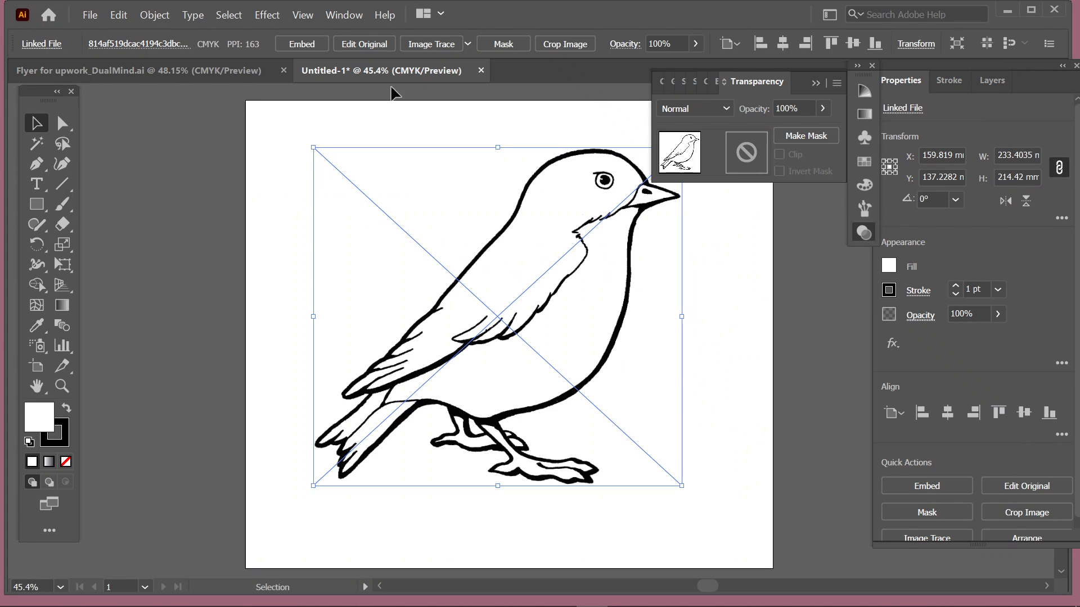
Start Crop Image on the linked bird image and cancel the crop
{"action": "left_click", "coordinate": [567, 39]}
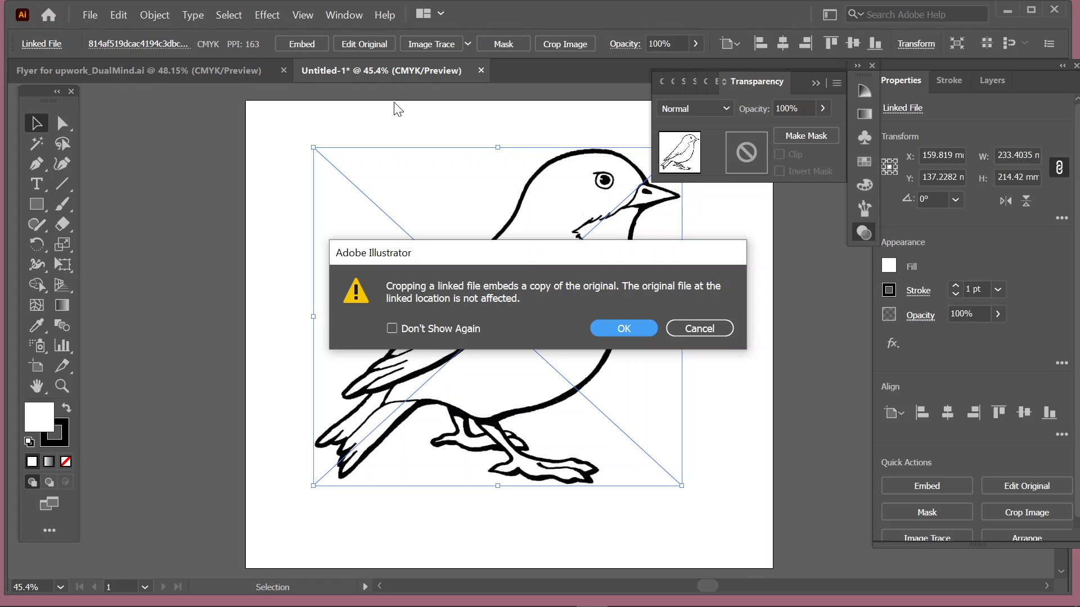
{"action": "left_click", "coordinate": [712, 324]}
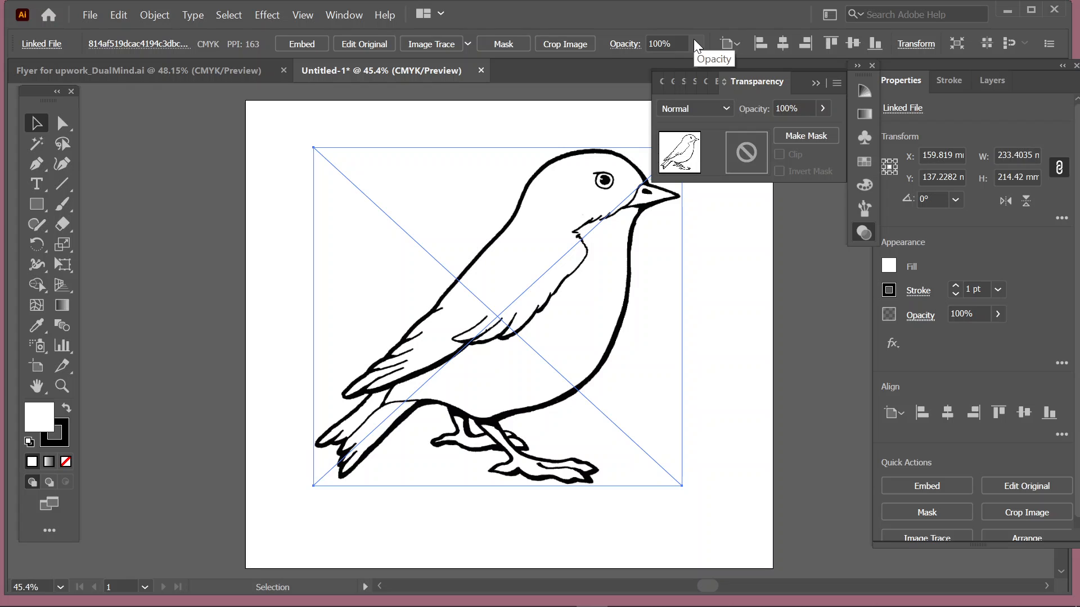
Review the Image Trace presets, try tracing the linked bird with the default preset, and undo the trace
{"action": "left_click", "coordinate": [467, 44]}
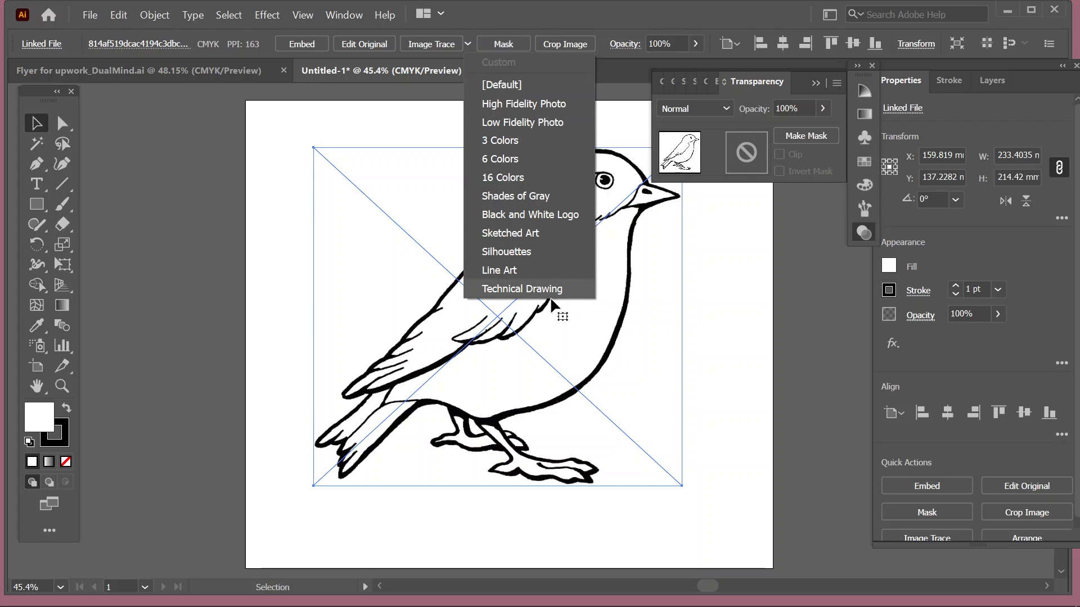
{"action": "left_click", "coordinate": [487, 3]}
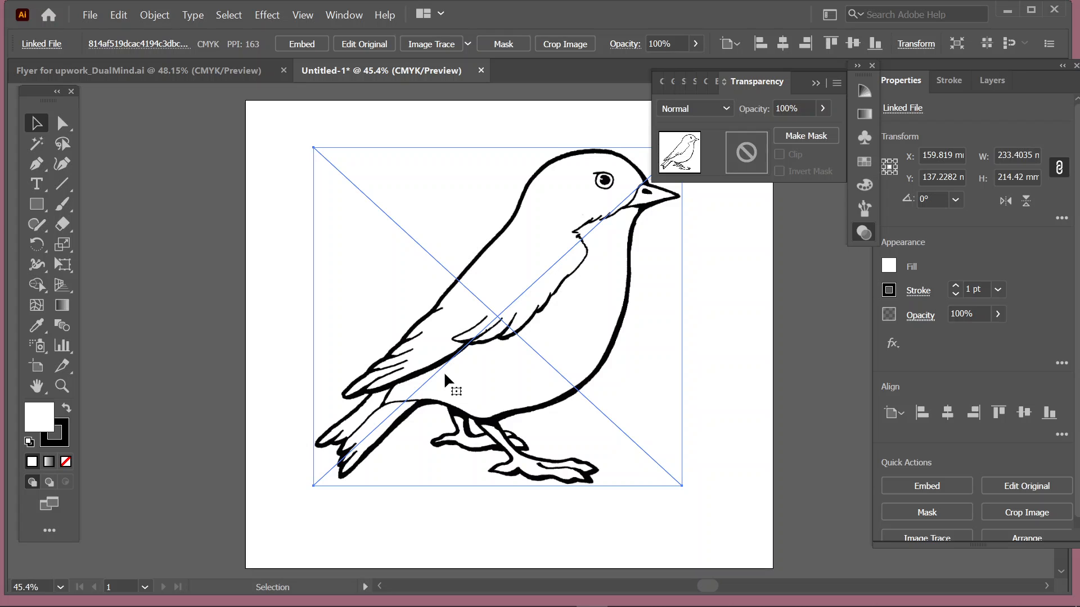
{"action": "left_click", "coordinate": [431, 44]}
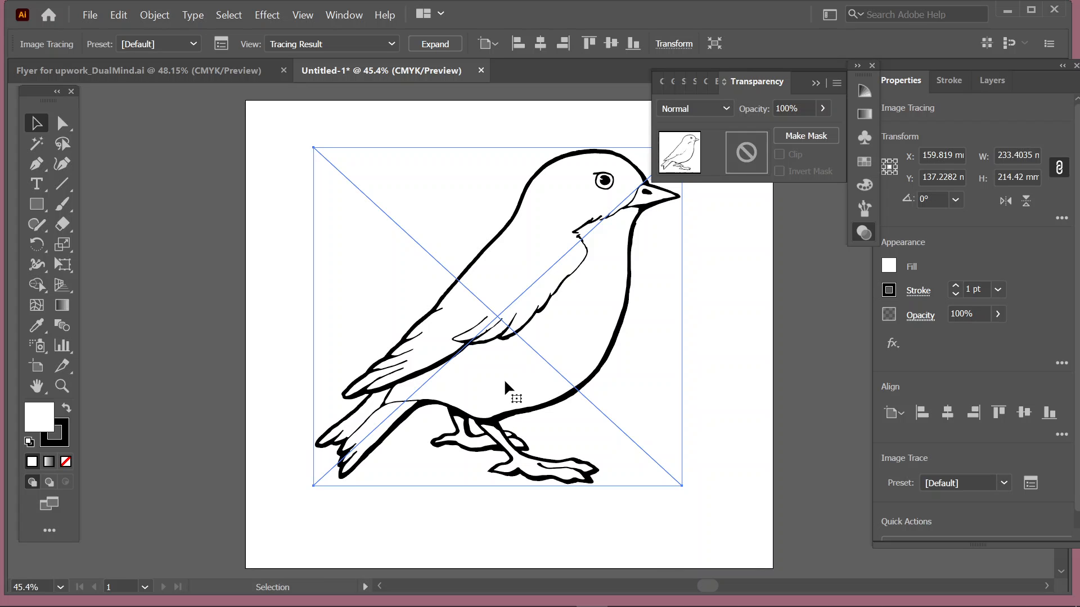
{"action": "key", "text": "ctrl+z"}
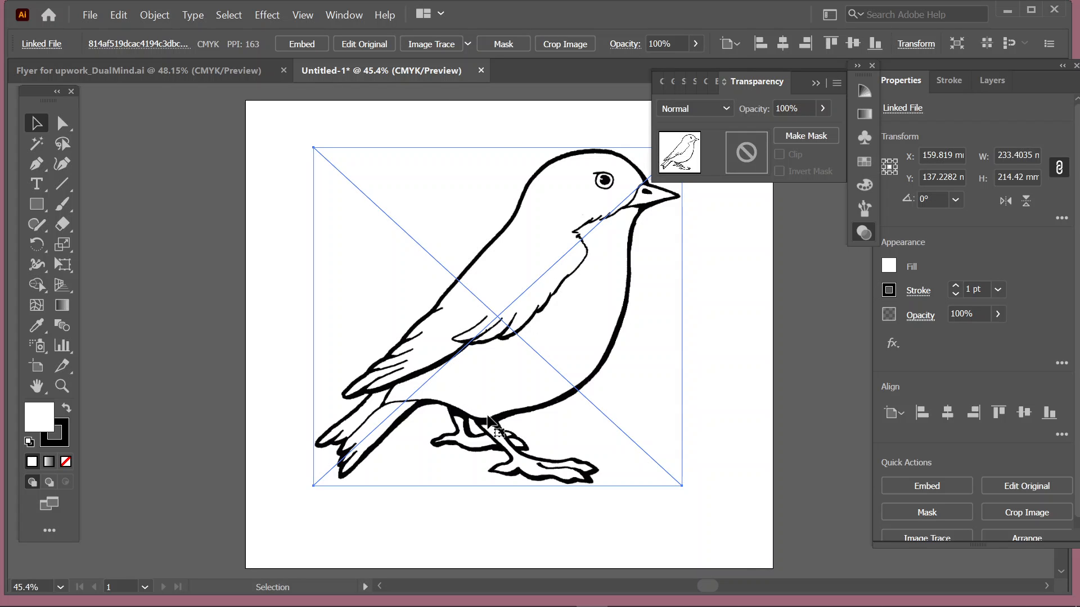
Reposition the linked bird image on the artboard to about X 152 mm, Y 128 mm
{"action": "left_click_drag", "start_coordinate": [490, 422], "coordinate": [430, 350]}
{"action": "left_click_drag", "start_coordinate": [472, 396], "coordinate": [480, 424]}
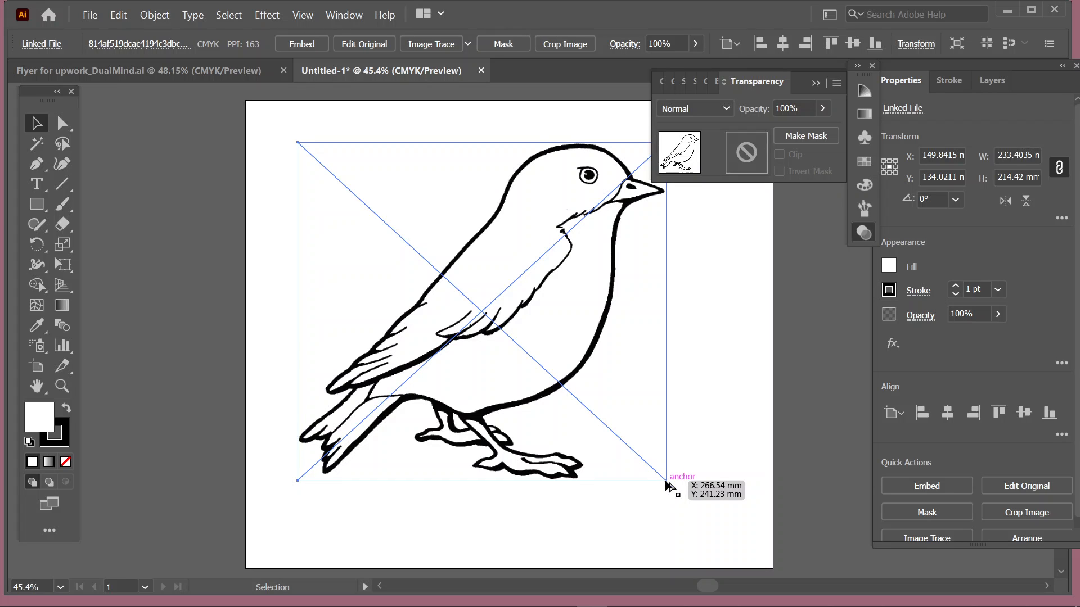
{"action": "left_click", "coordinate": [689, 494]}
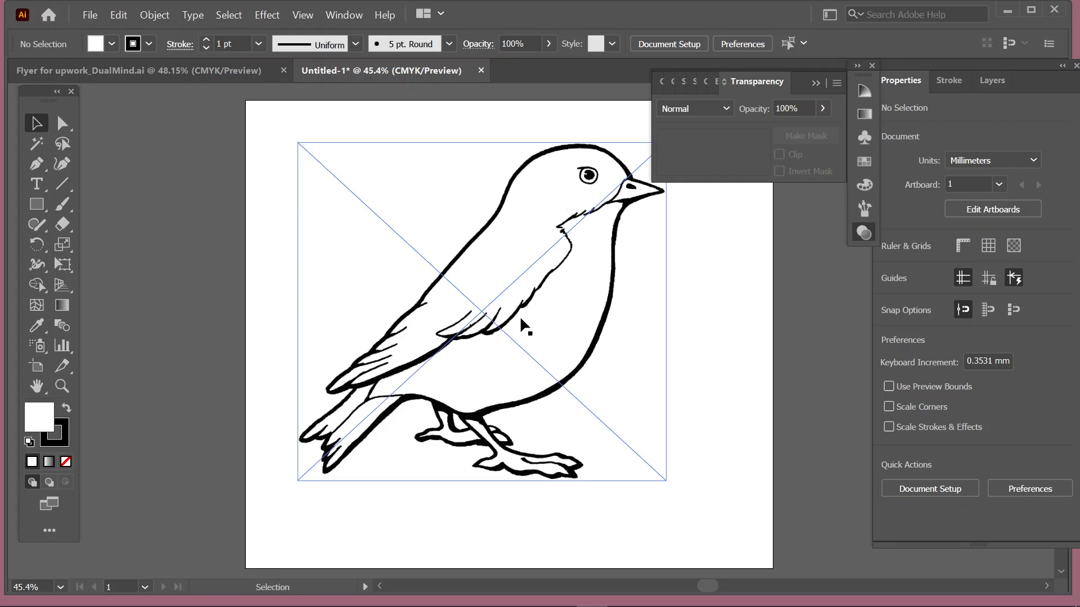
{"action": "left_click", "coordinate": [639, 440]}
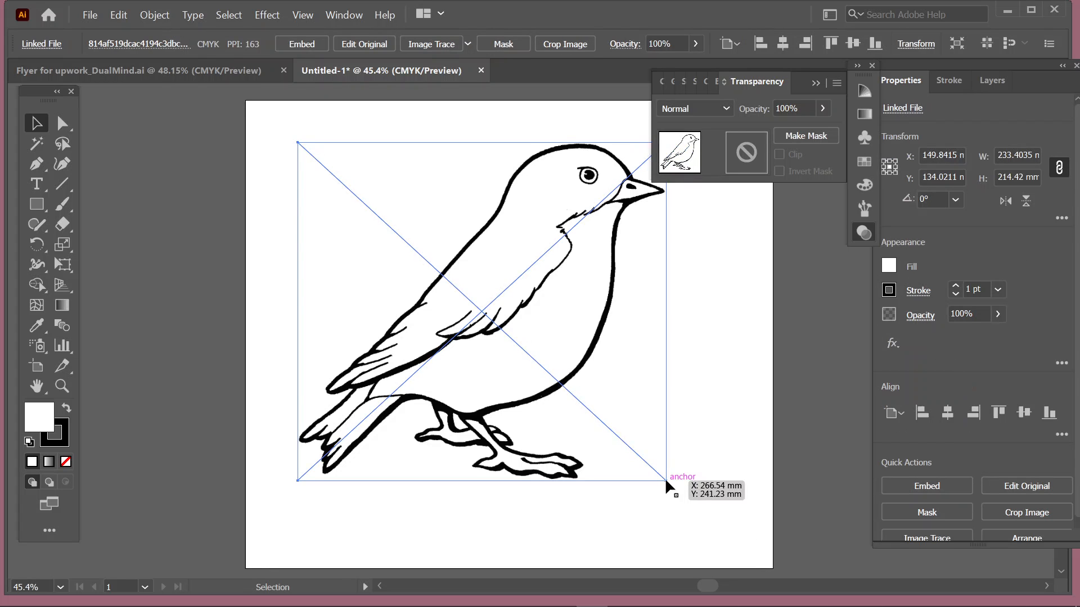
{"action": "left_click_drag", "start_coordinate": [666, 481], "coordinate": [720, 506]}
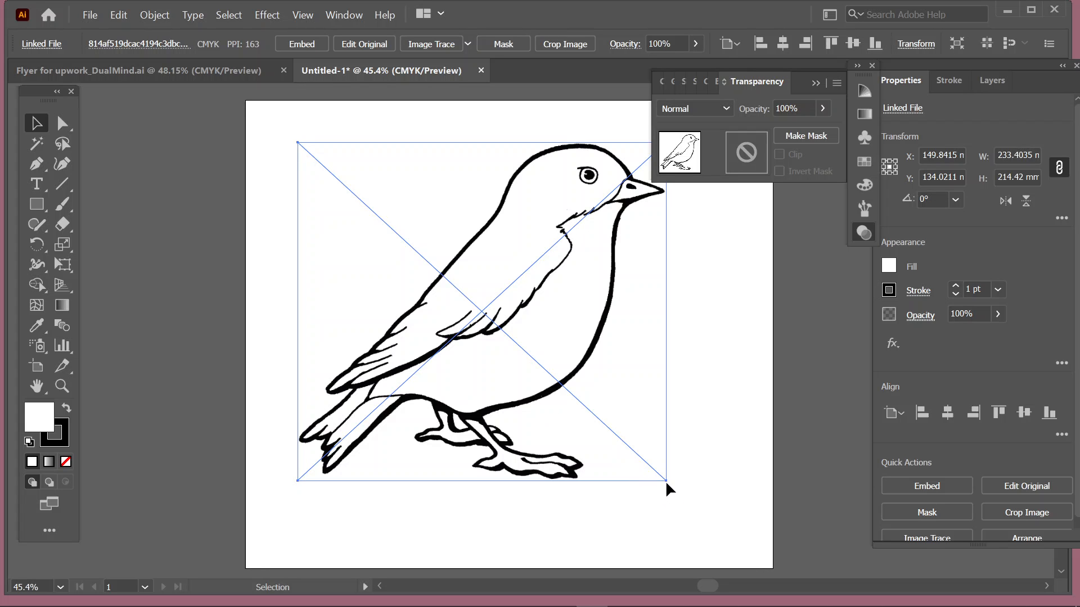
{"action": "left_click_drag", "start_coordinate": [668, 478], "coordinate": [693, 495]}
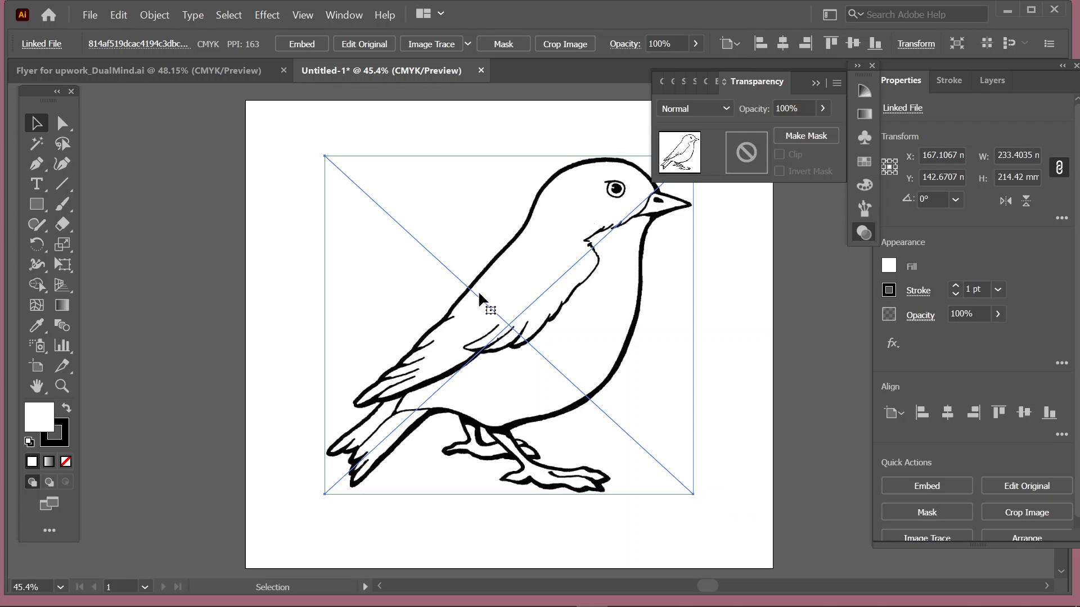
{"action": "left_click_drag", "start_coordinate": [323, 152], "coordinate": [308, 140]}
{"action": "left_click_drag", "start_coordinate": [477, 282], "coordinate": [469, 269]}
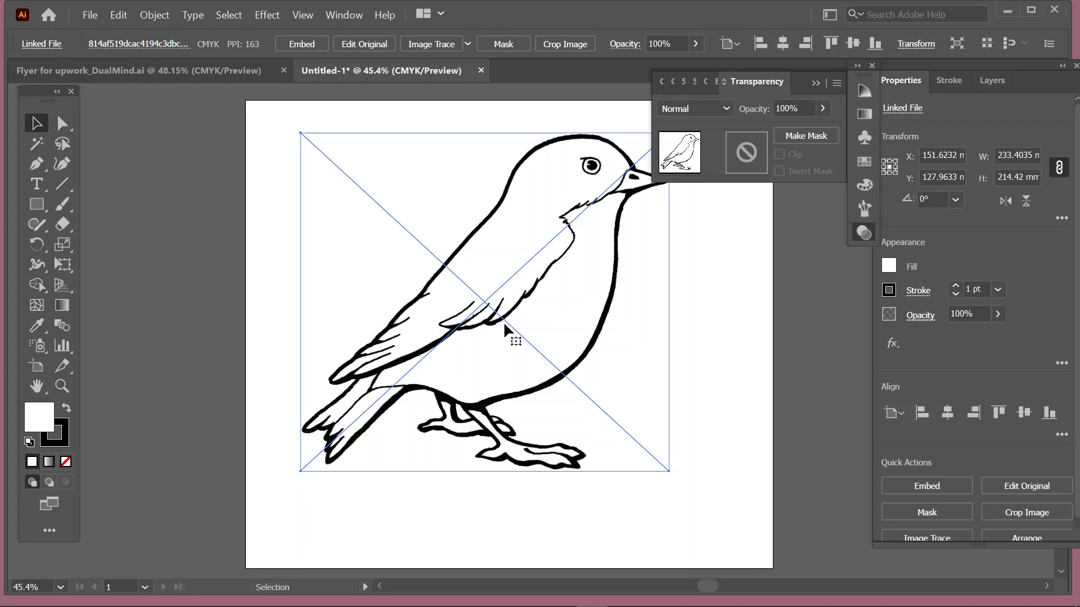
Image-trace the bird with the default preset in Tracing Result view and move the tracing to about X 148 mm, Y 134 mm
{"action": "left_click", "coordinate": [440, 50]}
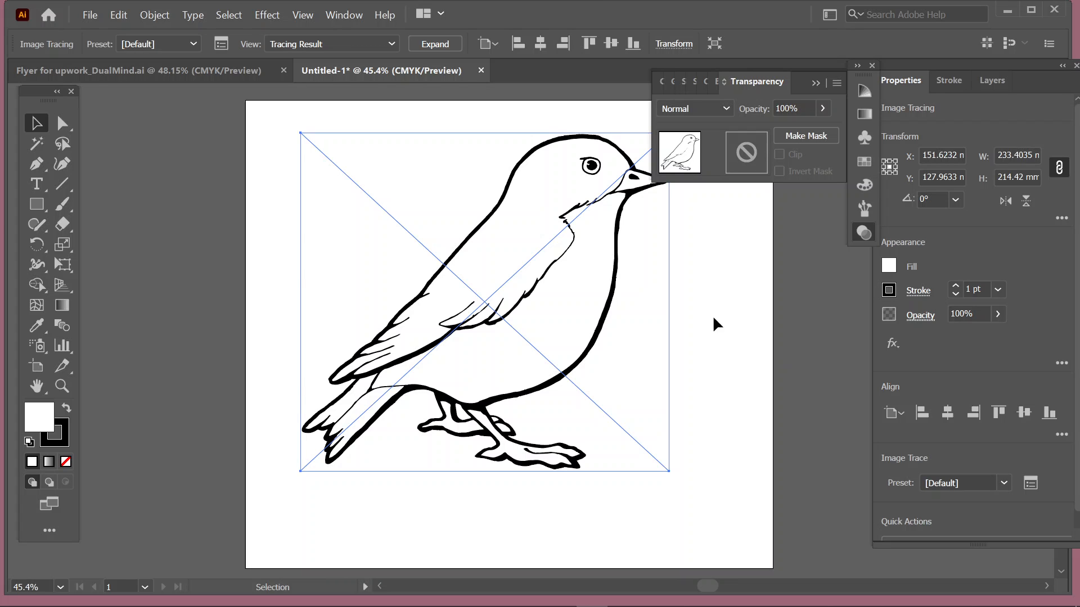
{"action": "left_click", "coordinate": [60, 122]}
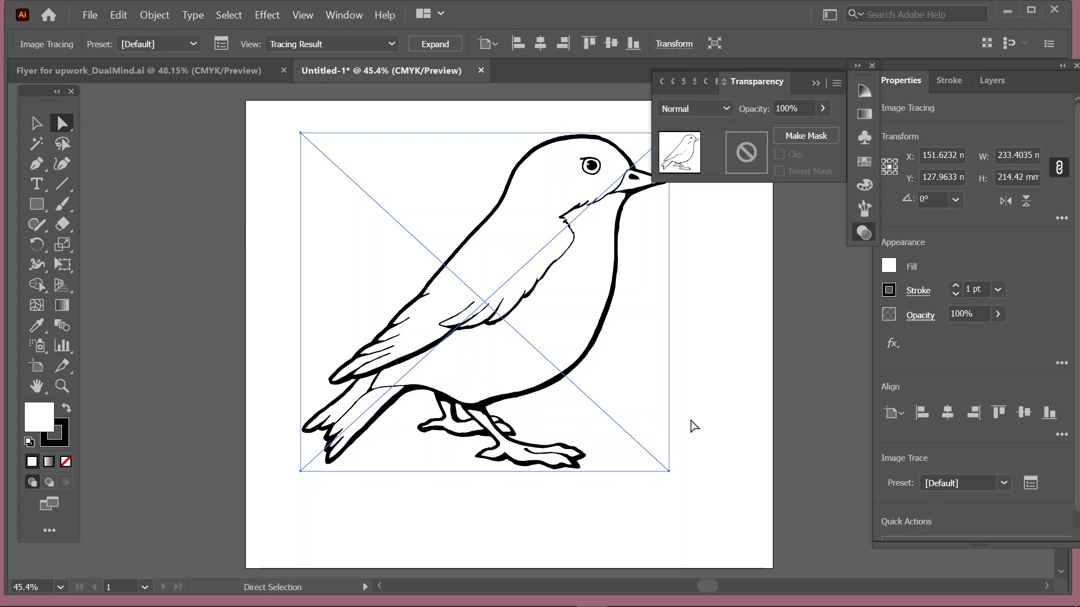
{"action": "left_click", "coordinate": [27, 128]}
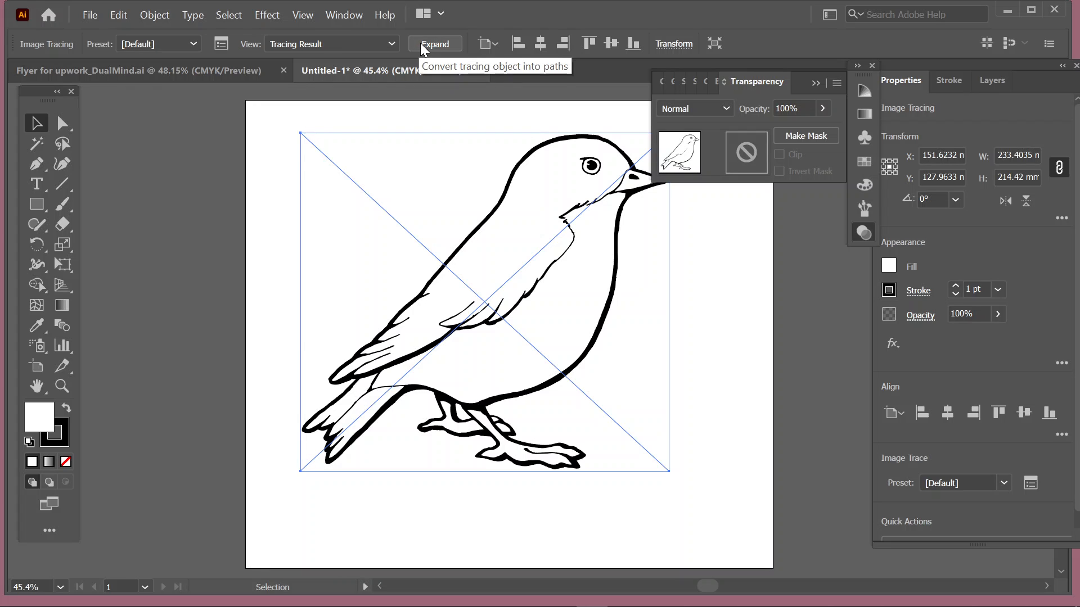
{"action": "left_click", "coordinate": [347, 46]}
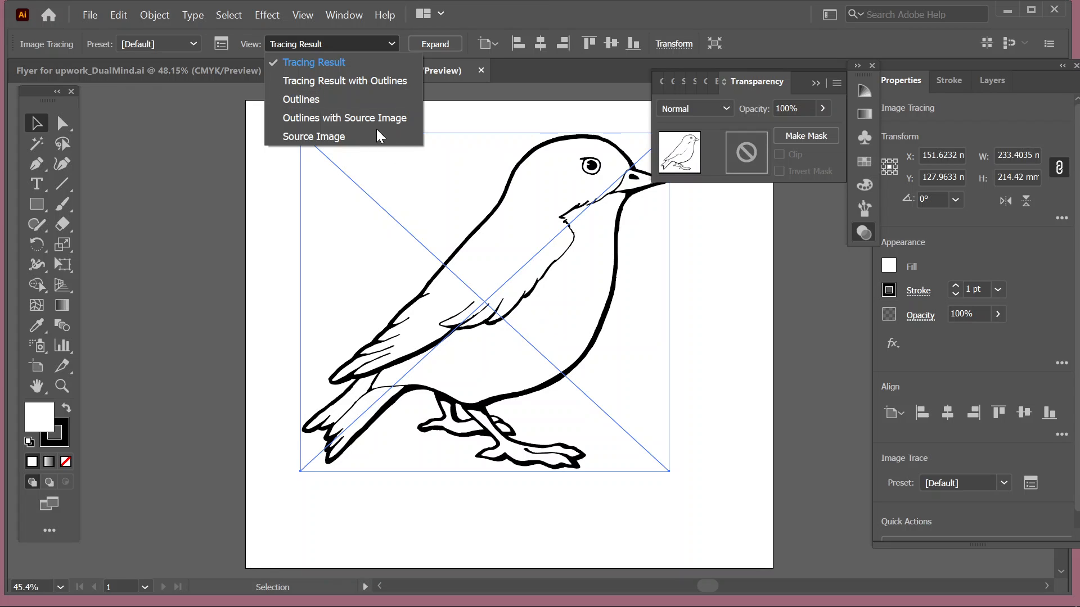
{"action": "left_click", "coordinate": [332, 62]}
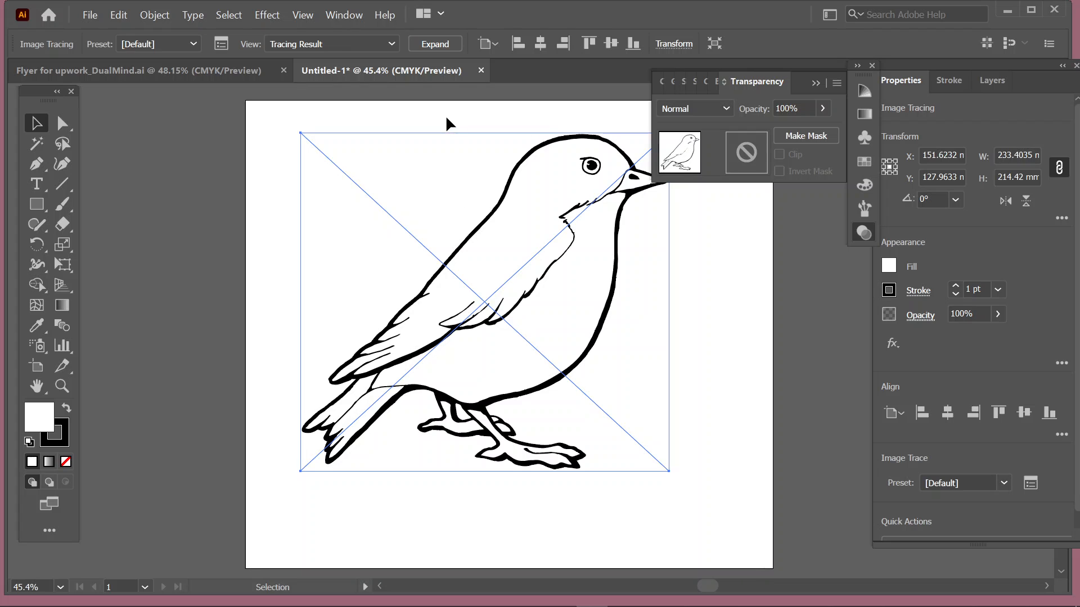
{"action": "mouse_move", "coordinate": [656, 453]}
{"action": "left_mouse_down"}
{"action": "mouse_move", "coordinate": [716, 505]}
{"action": "mouse_move", "coordinate": [513, 465]}
{"action": "mouse_move", "coordinate": [704, 479]}
{"action": "mouse_move", "coordinate": [432, 446]}
{"action": "mouse_move", "coordinate": [487, 427]}
{"action": "mouse_move", "coordinate": [866, 492]}
{"action": "mouse_move", "coordinate": [636, 473]}
{"action": "mouse_move", "coordinate": [662, 478]}
{"action": "left_mouse_up"}
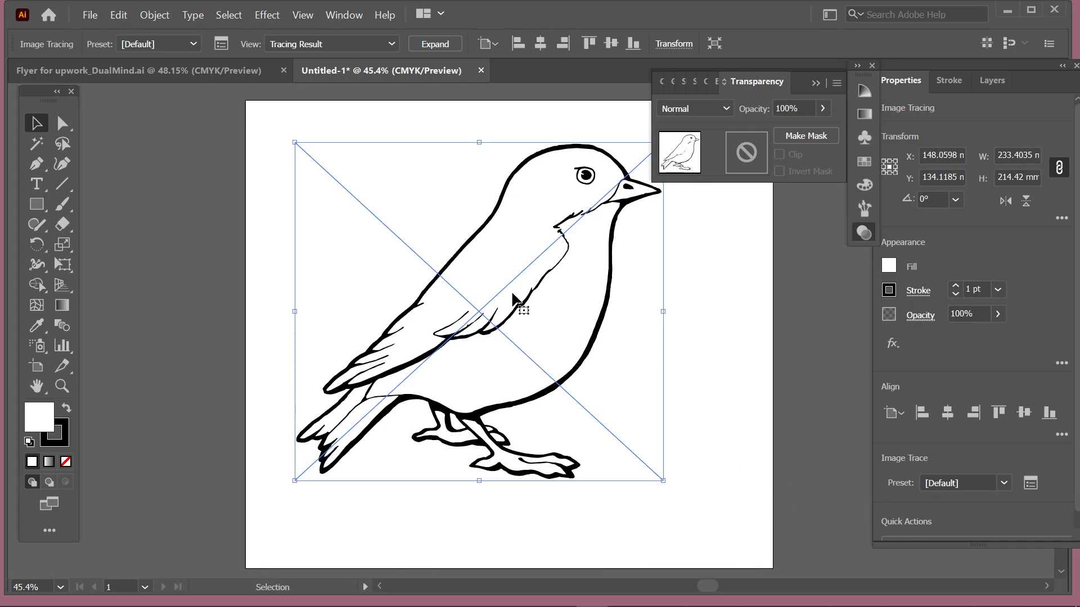
Stretch the traced bird horizontally to about 384 mm wide and undo the stretch
{"action": "left_click_drag", "start_coordinate": [668, 312], "coordinate": [901, 326]}
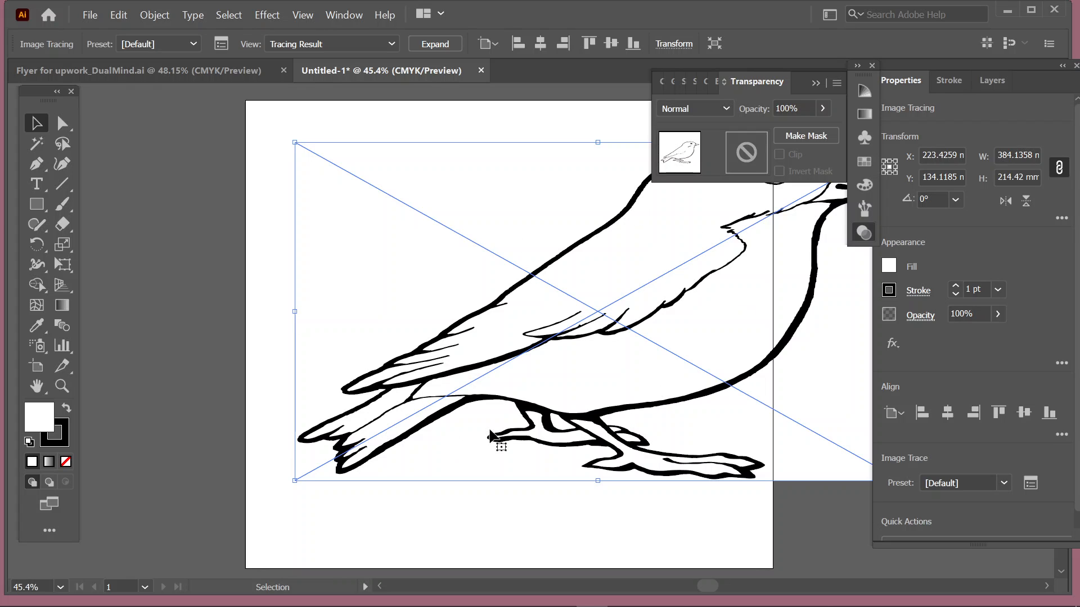
{"action": "key", "text": "ctrl"}
{"action": "key", "text": "ctrl+z"}
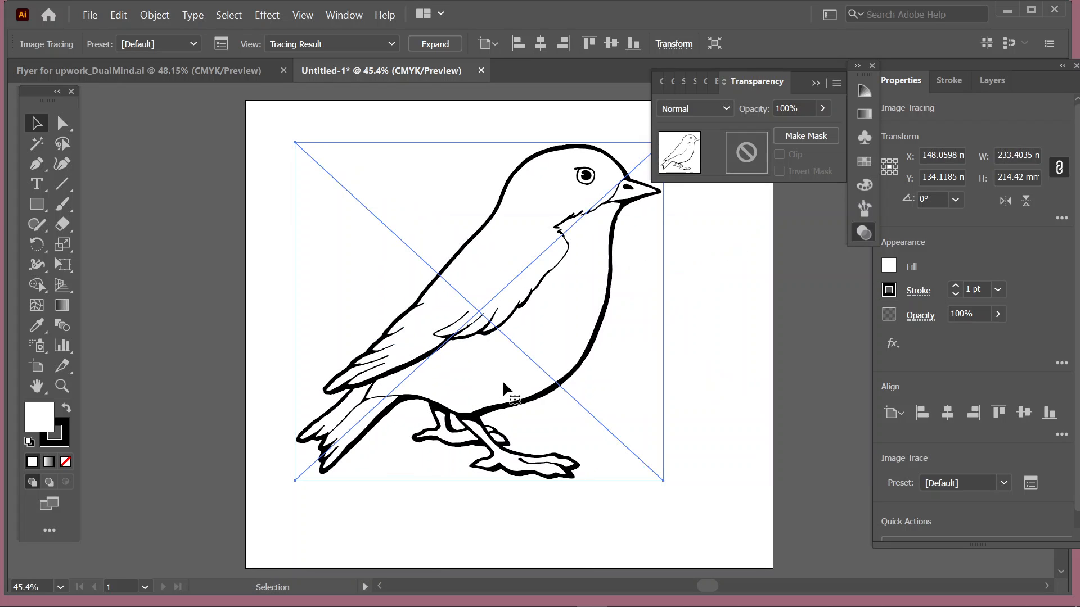
Expand the bird tracing into editable paths and move the resulting group to about X 190 mm, Y 126 mm
{"action": "left_click", "coordinate": [433, 45]}
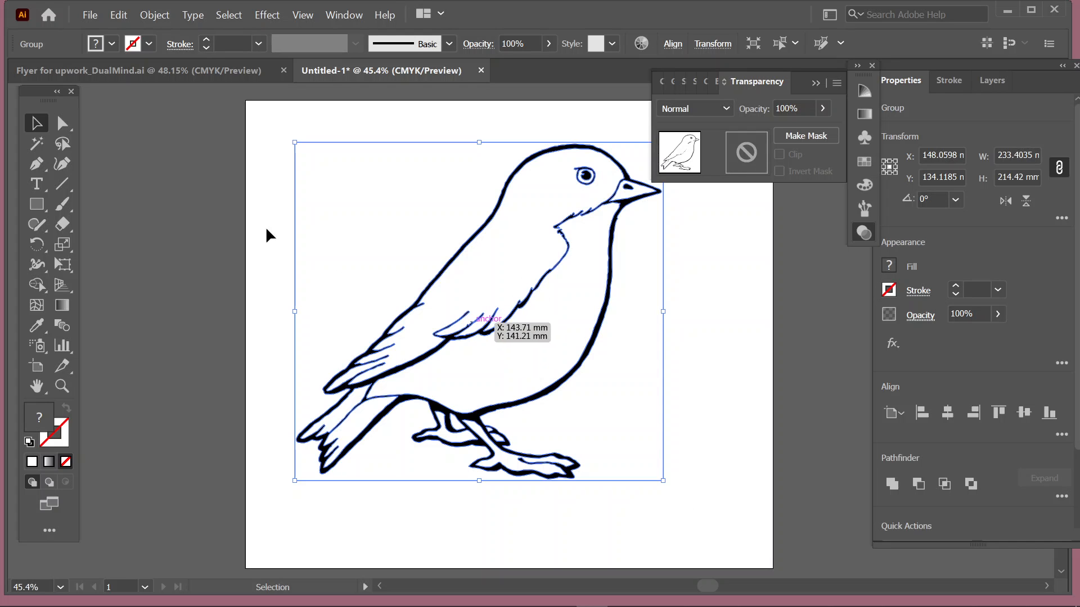
{"action": "left_click", "coordinate": [64, 129]}
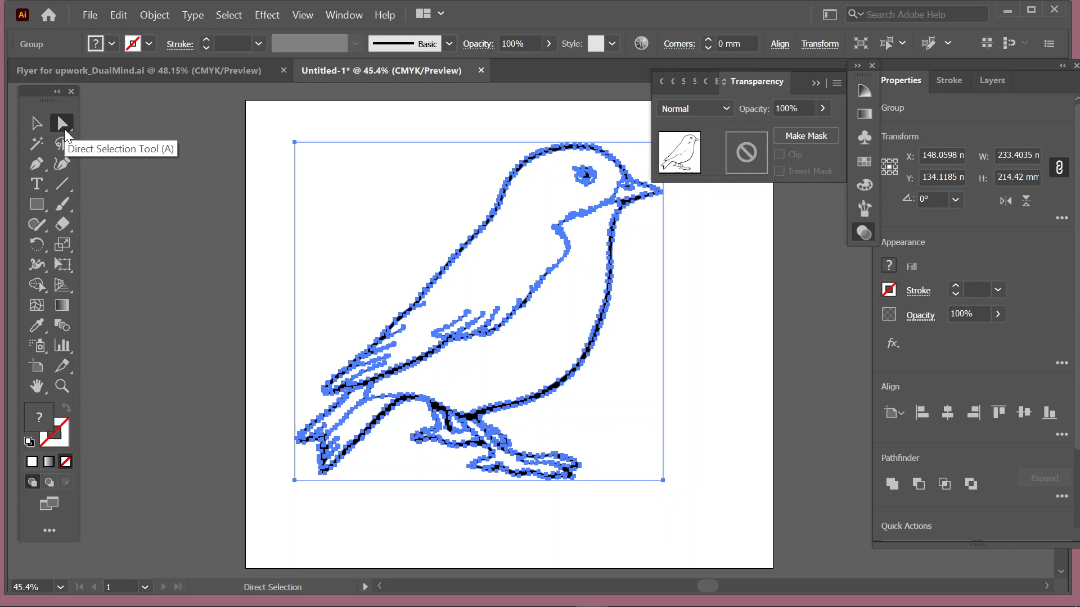
{"action": "left_click", "coordinate": [36, 122]}
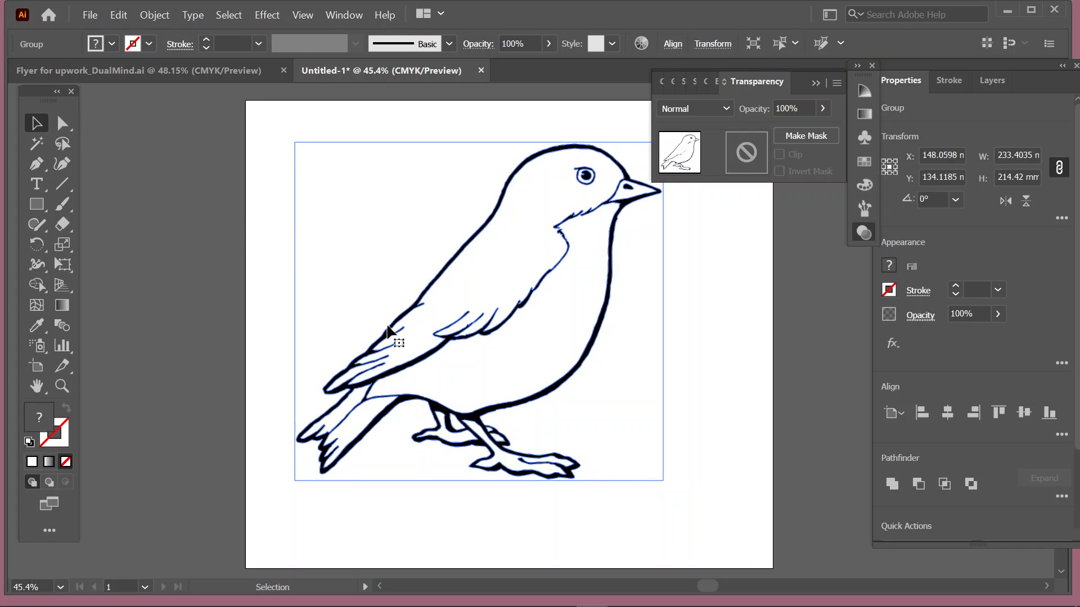
{"action": "left_click_drag", "start_coordinate": [296, 285], "coordinate": [361, 278]}
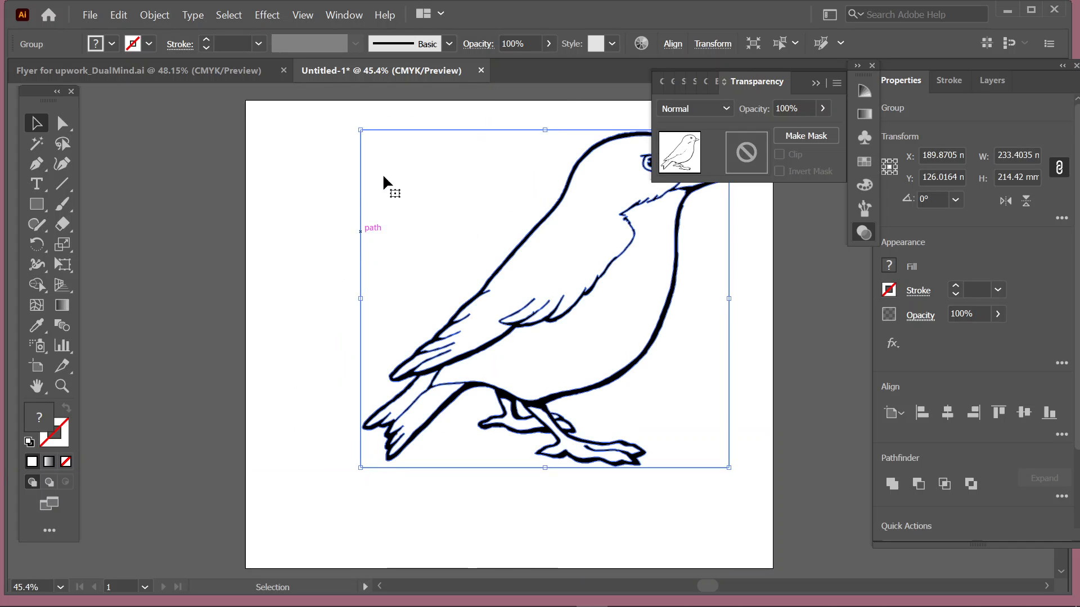
Select all white-filled areas of the expanded bird with the Magic Wand and delete them
{"action": "left_click", "coordinate": [37, 143]}
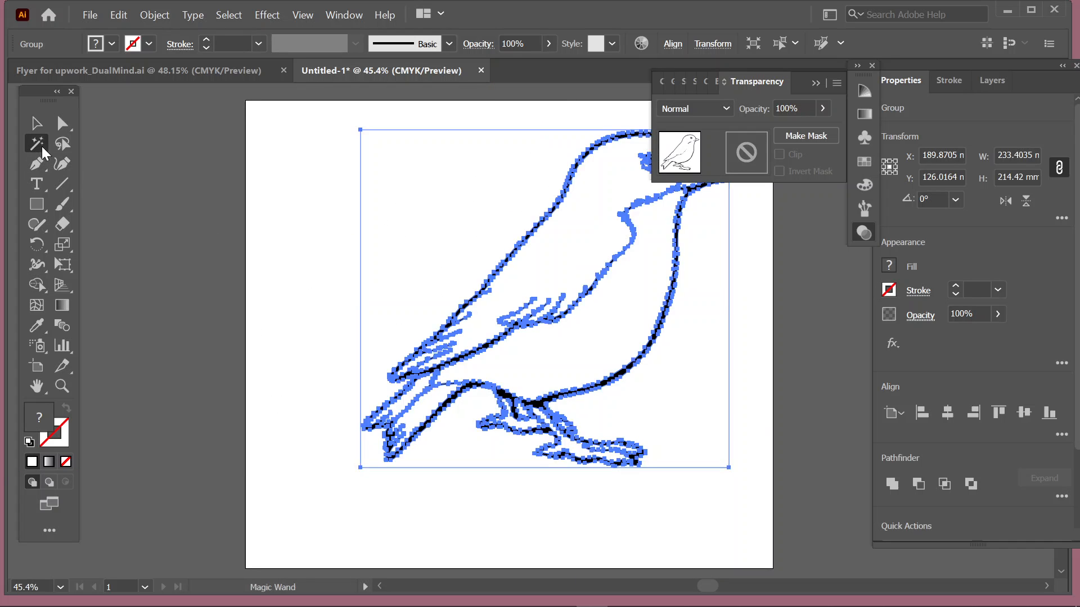
{"action": "left_click", "coordinate": [426, 186]}
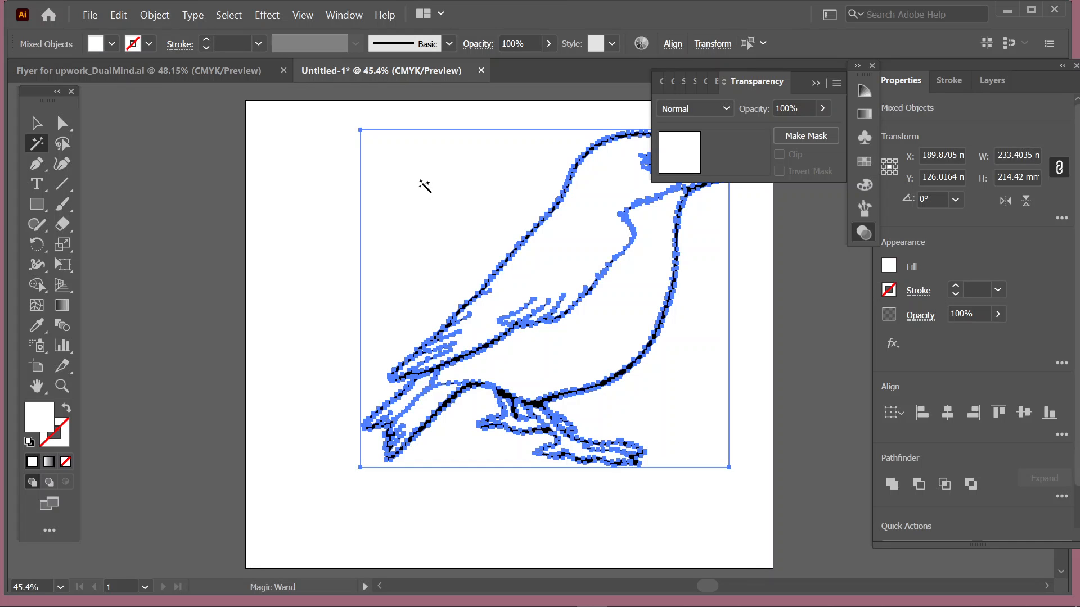
{"action": "key", "text": "Delete"}
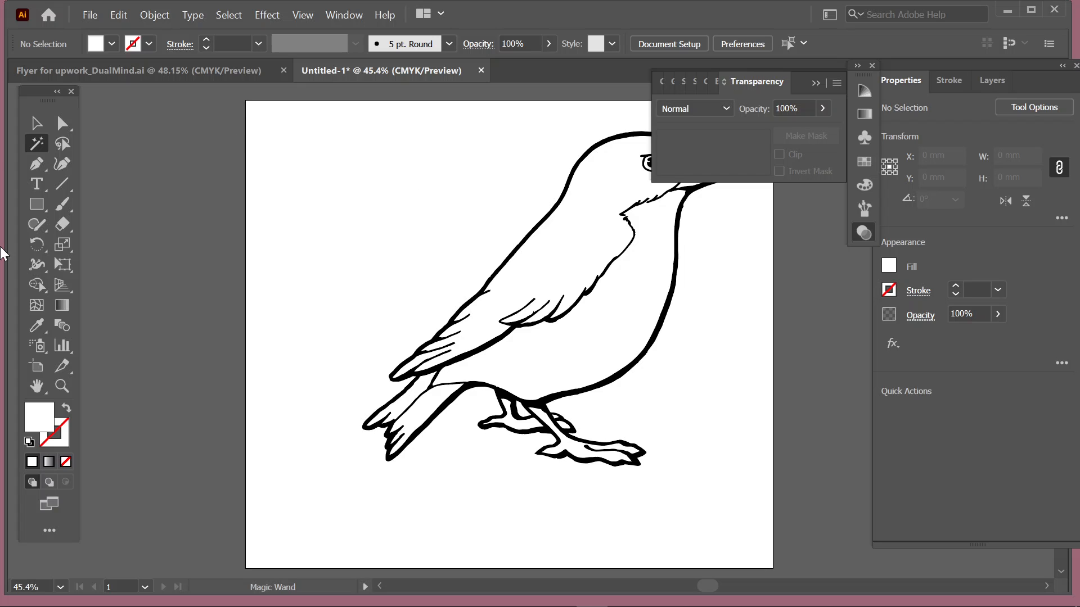
Move the black bird outline partly off the artboard and back onto it at about X 156 mm, Y 147 mm
{"action": "left_click", "coordinate": [39, 123]}
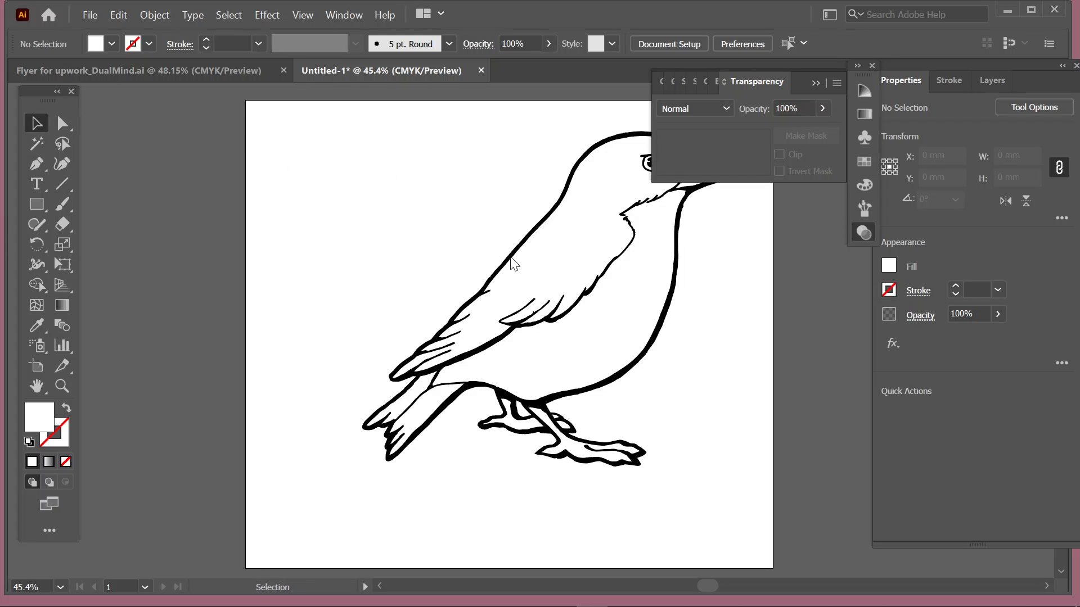
{"action": "left_click_drag", "start_coordinate": [509, 256], "coordinate": [101, 253]}
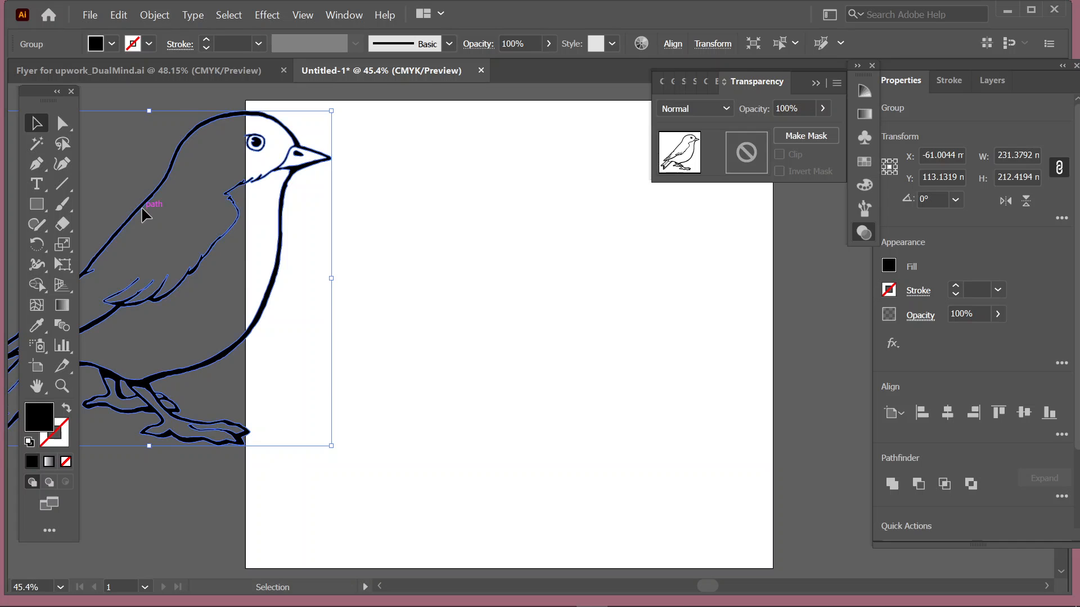
{"action": "left_click_drag", "start_coordinate": [144, 209], "coordinate": [487, 243]}
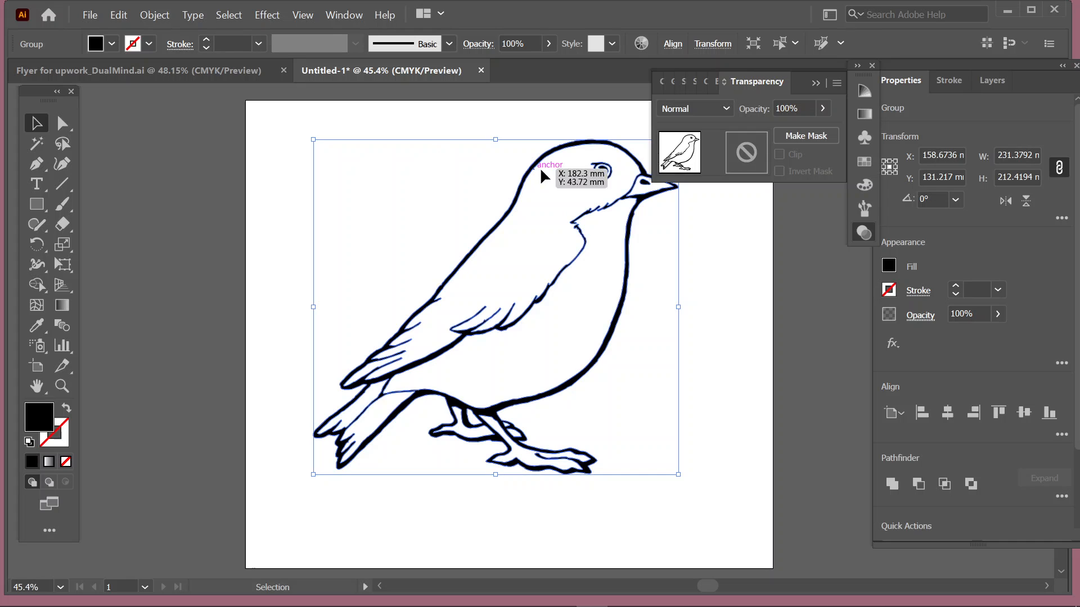
{"action": "left_click_drag", "start_coordinate": [541, 165], "coordinate": [533, 189]}
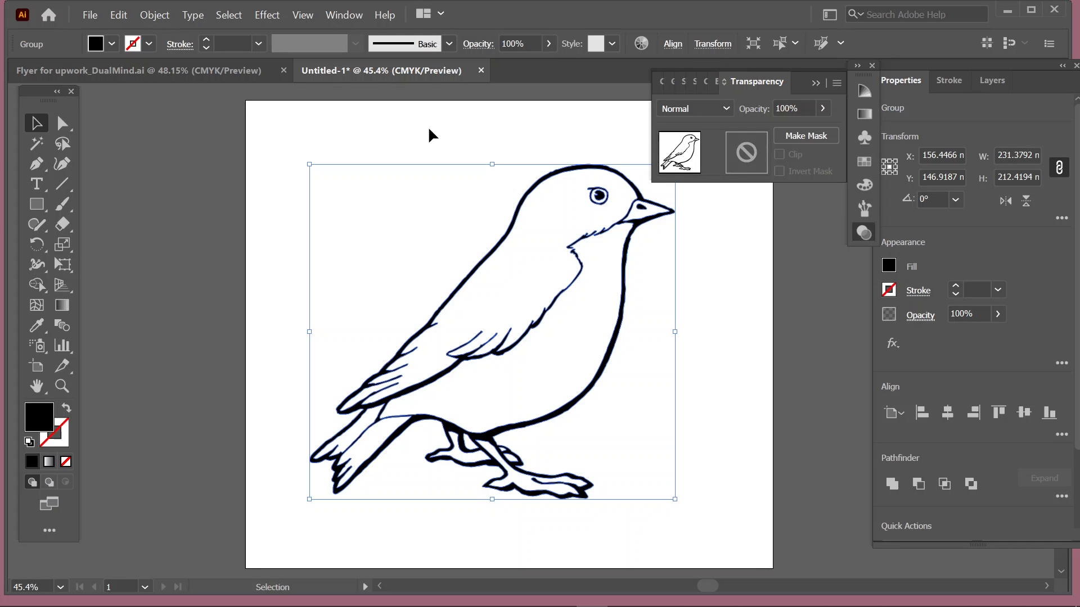
{"action": "left_click", "coordinate": [153, 16]}
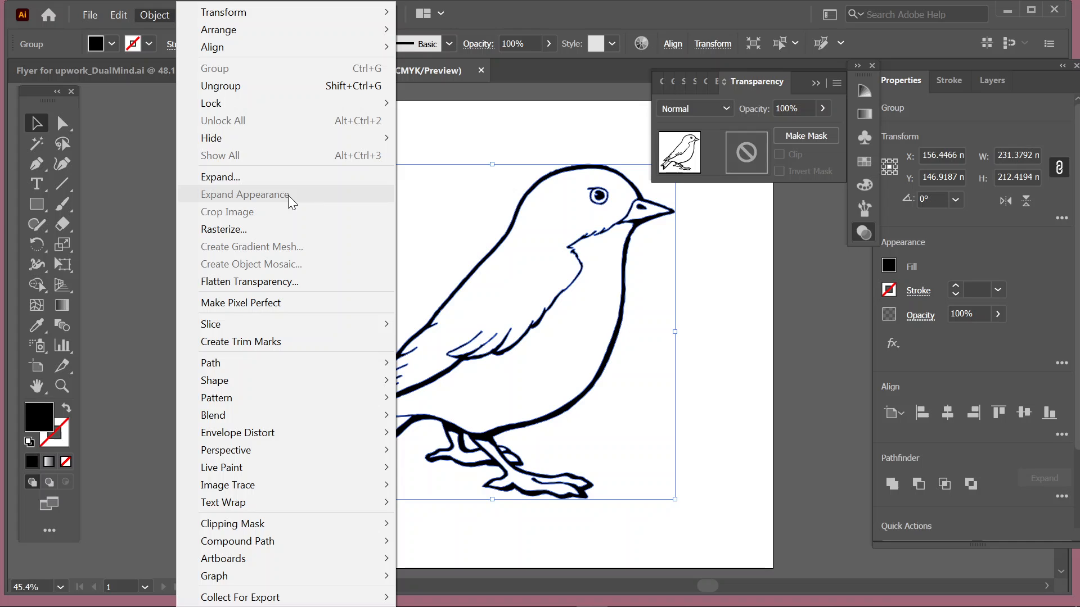
{"action": "left_click", "coordinate": [489, 121]}
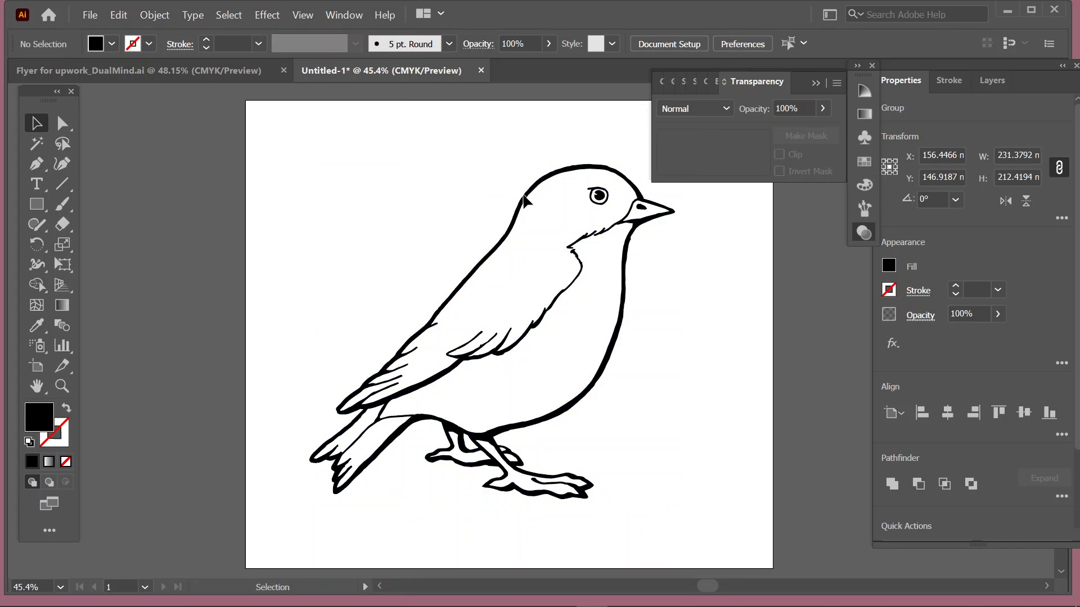
Try green, teal, blue, dark red, navy and purple swatch fills on the bird outline and return its fill to black
{"action": "left_click", "coordinate": [523, 197]}
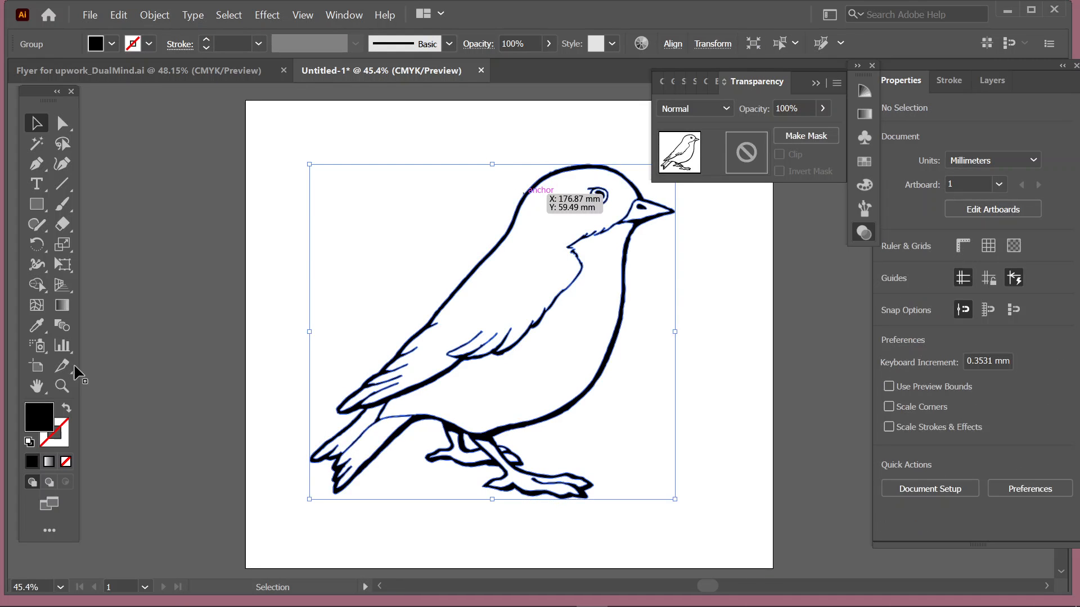
{"action": "left_click", "coordinate": [110, 44]}
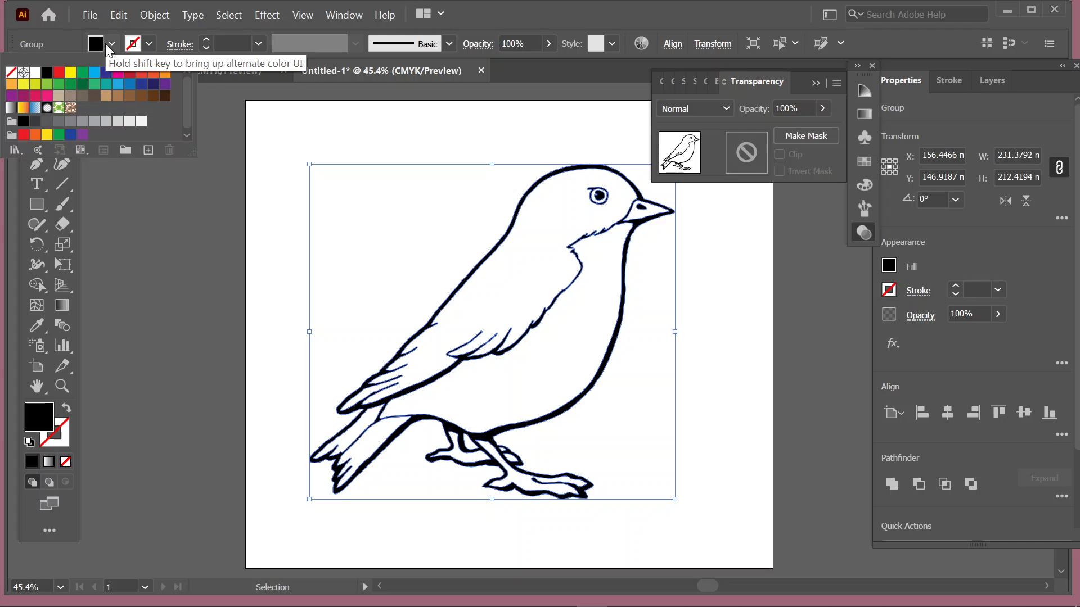
{"action": "left_click", "coordinate": [94, 84]}
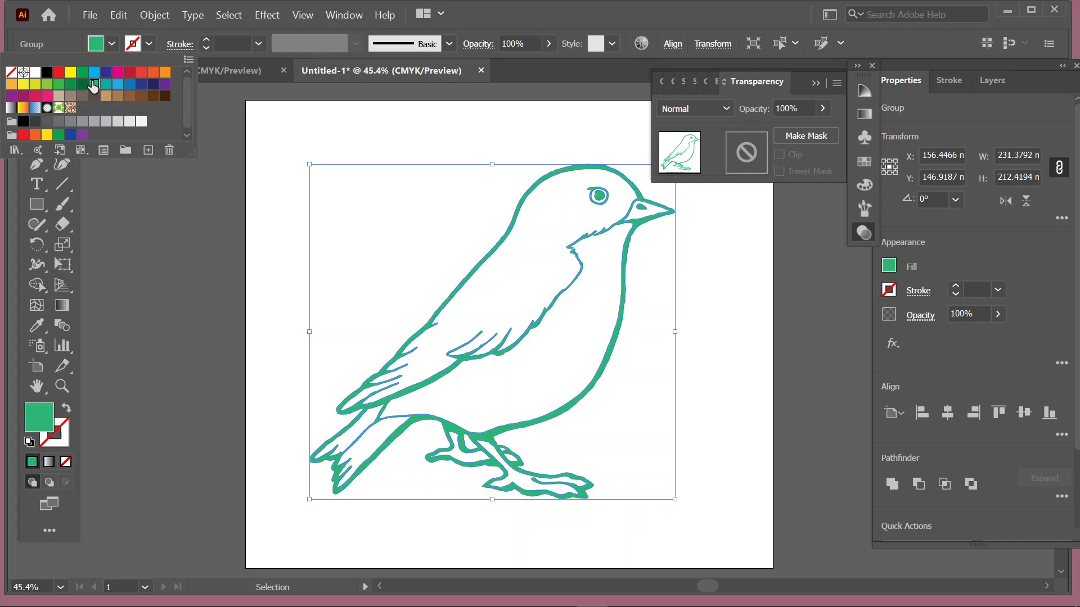
{"action": "left_click", "coordinate": [106, 84]}
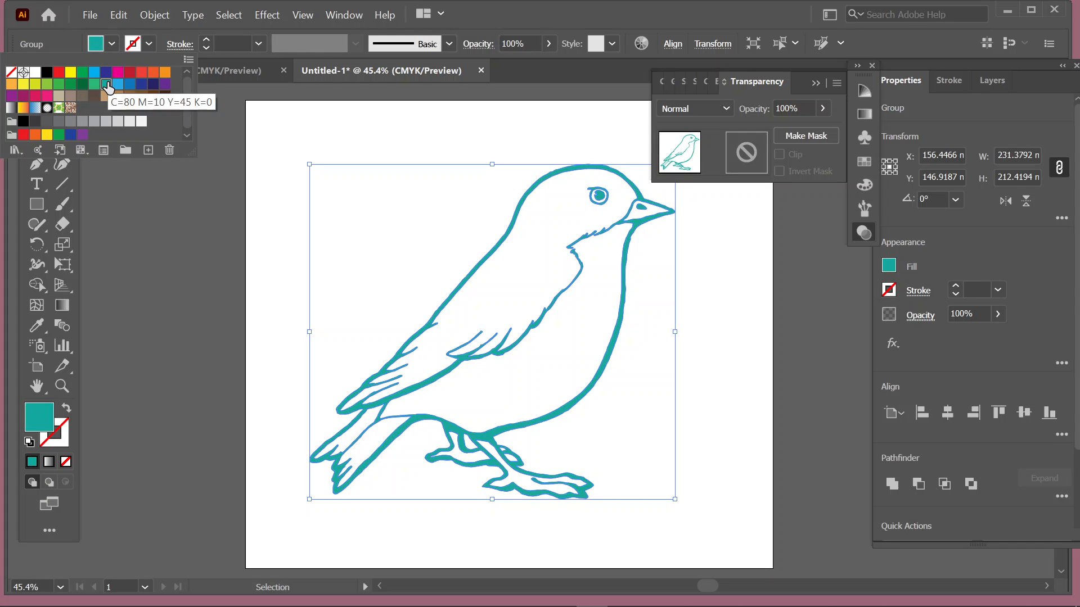
{"action": "left_click", "coordinate": [82, 72]}
{"action": "left_click", "coordinate": [105, 73]}
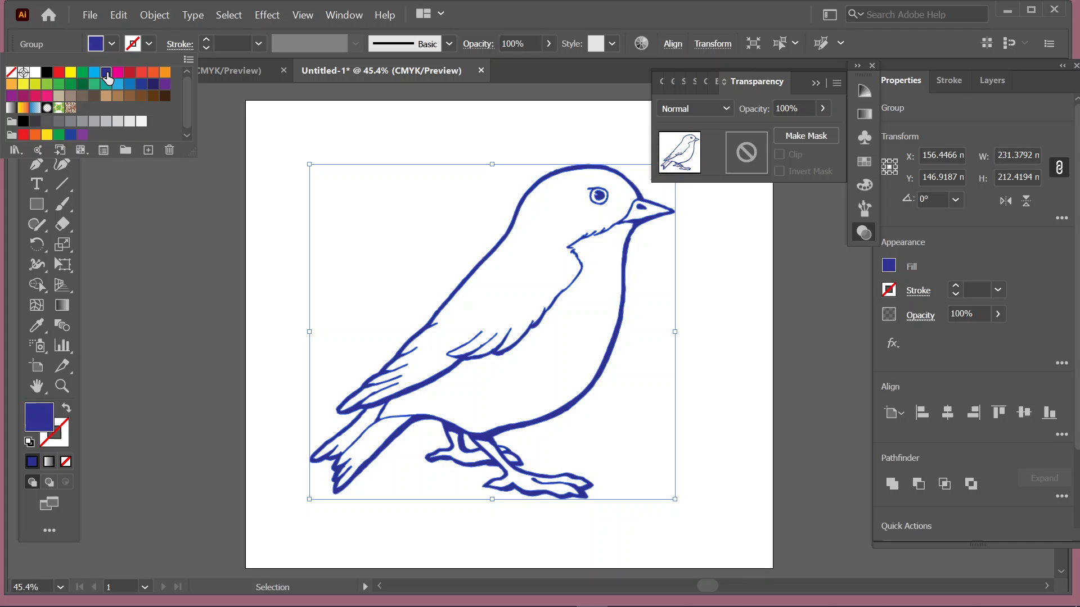
{"action": "left_click", "coordinate": [129, 73]}
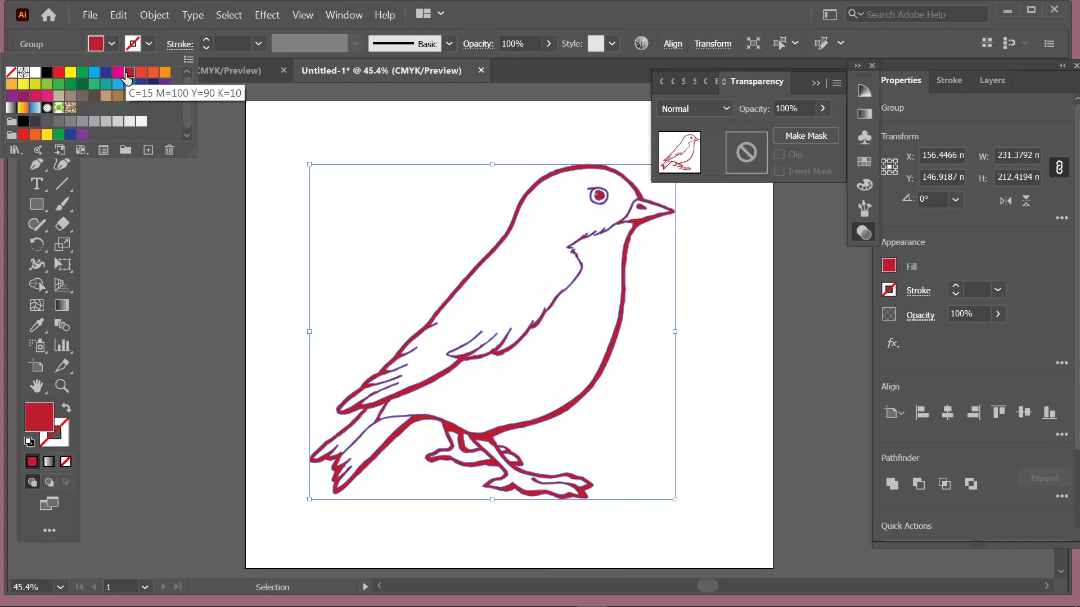
{"action": "left_click", "coordinate": [153, 84]}
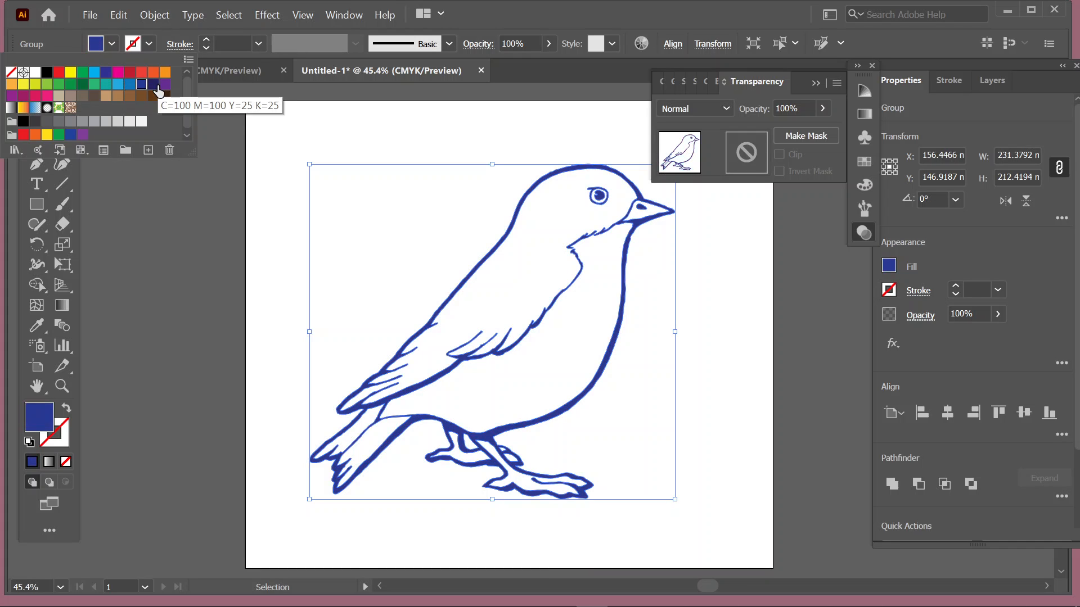
{"action": "left_click", "coordinate": [155, 85]}
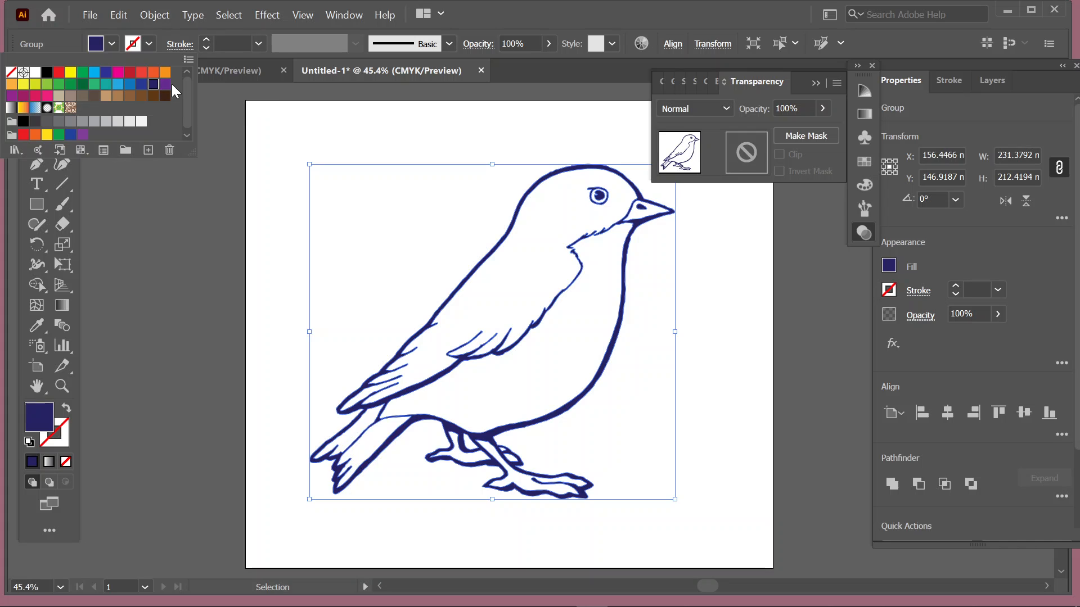
{"action": "left_click", "coordinate": [164, 85]}
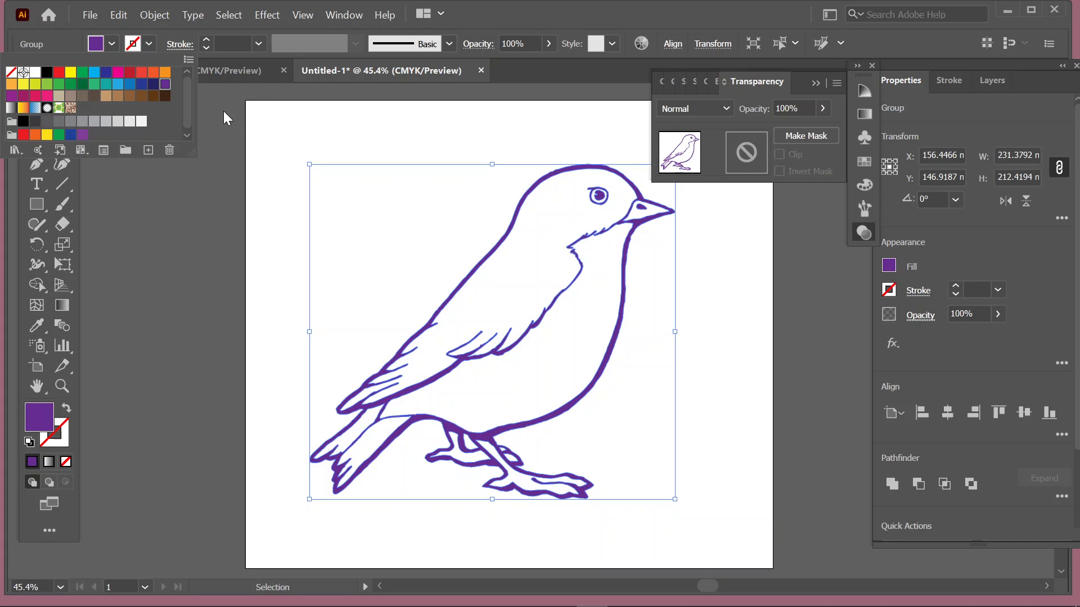
{"action": "left_click", "coordinate": [47, 72]}
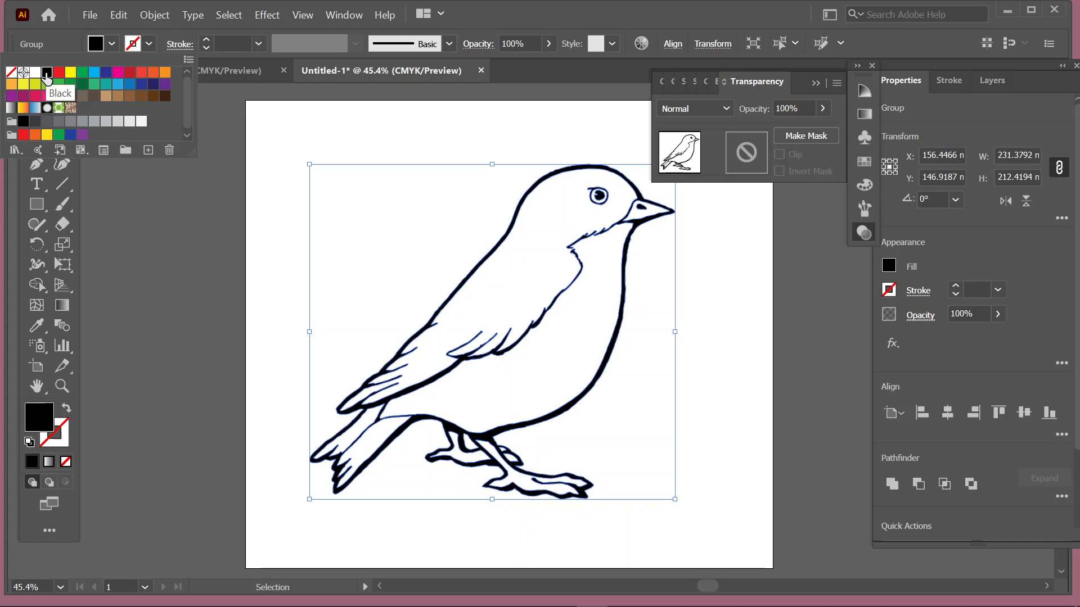
Try red, orange and dark green fills on the bird outline, settle on the light green swatch and deselect the bird
{"action": "left_click", "coordinate": [59, 72]}
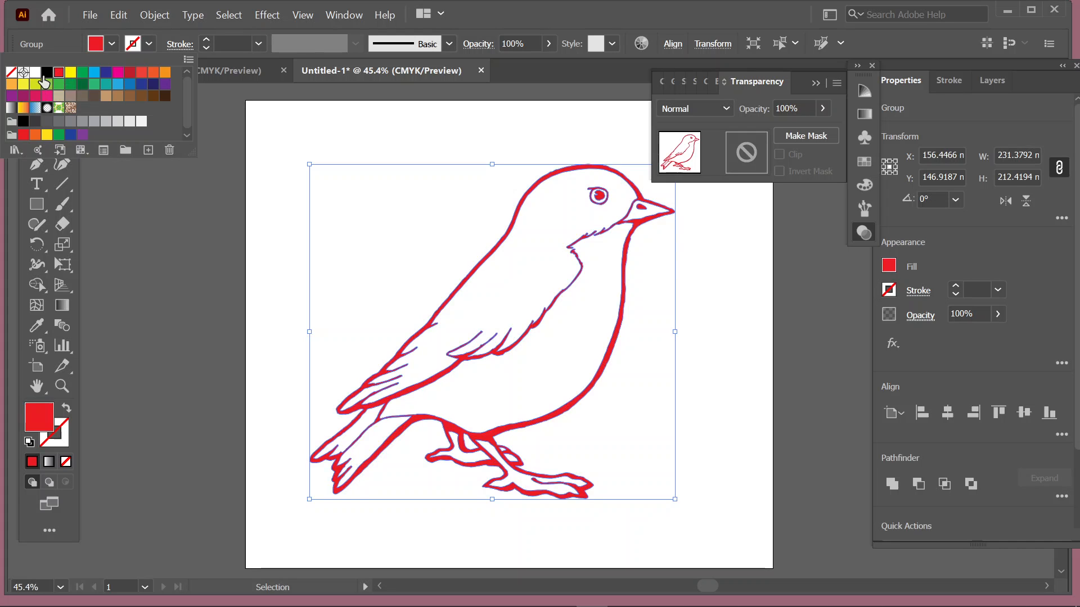
{"action": "left_click", "coordinate": [12, 85]}
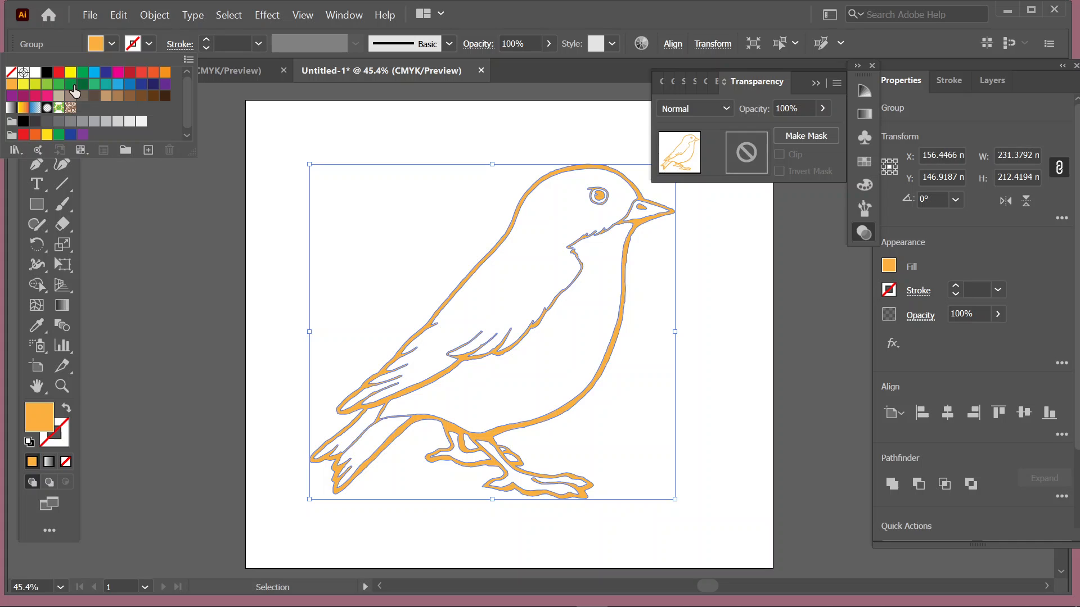
{"action": "left_click", "coordinate": [82, 84]}
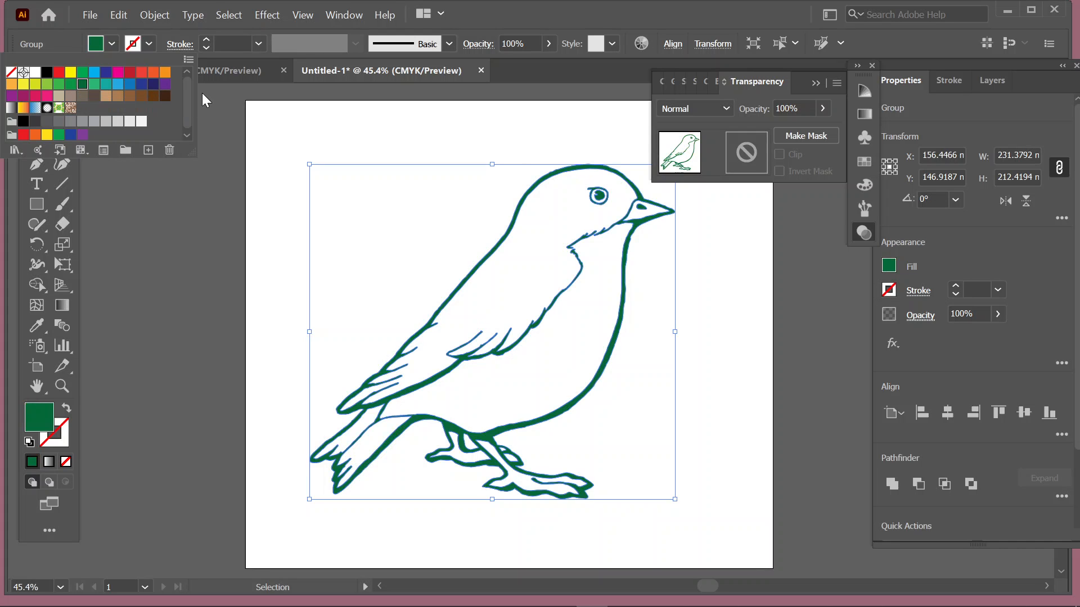
{"action": "left_click", "coordinate": [93, 85]}
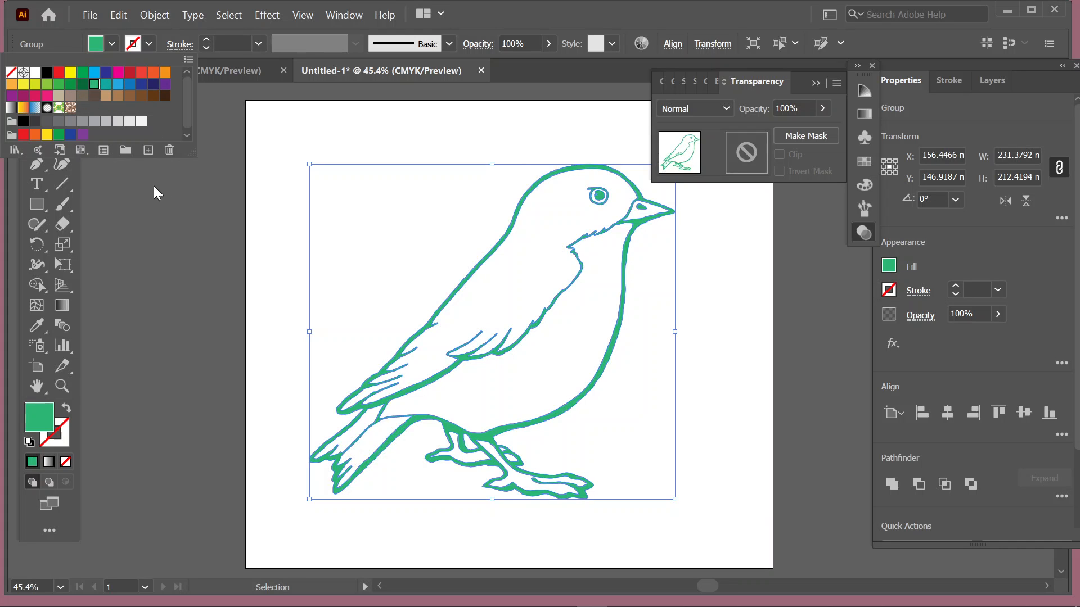
{"action": "left_click", "coordinate": [186, 210]}
{"action": "left_click", "coordinate": [186, 209]}
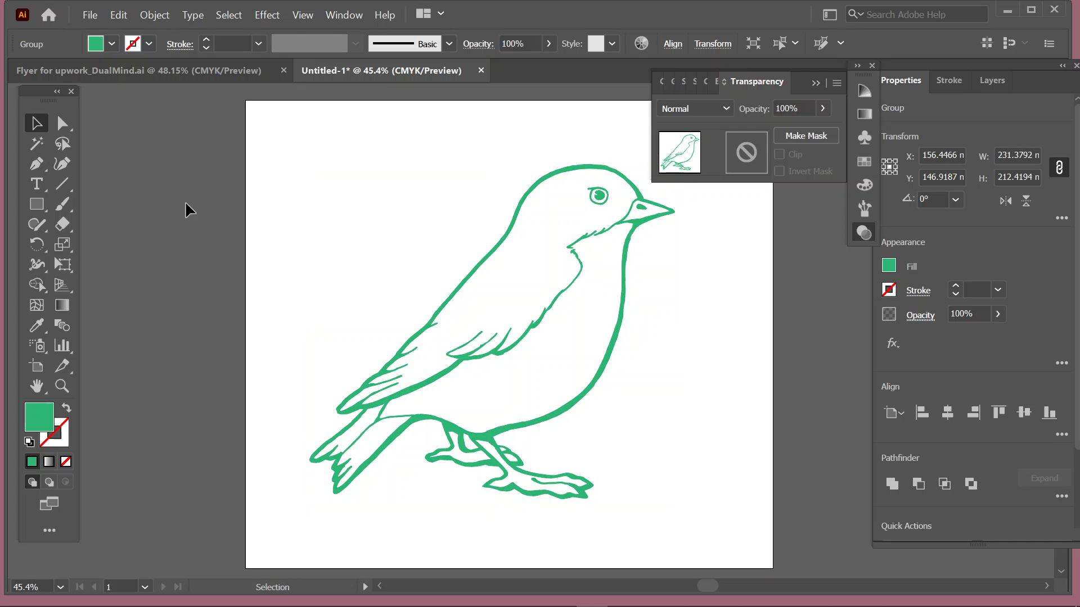
Scale the green bird down to about 171 × 169 mm and move it to about X 149 mm, Y 118 mm
{"action": "left_click", "coordinate": [512, 221]}
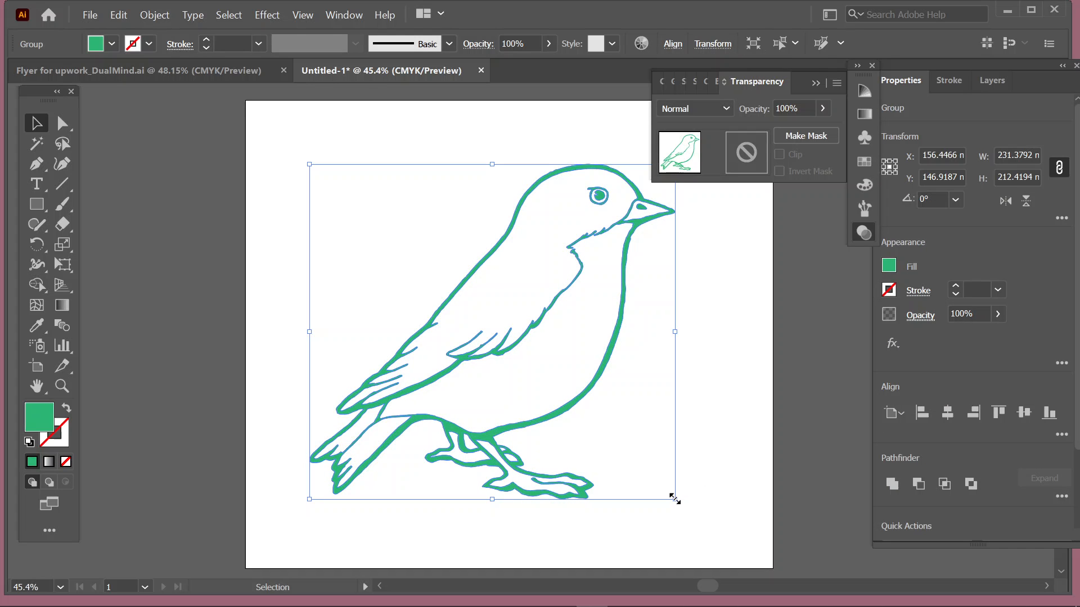
{"action": "left_click_drag", "start_coordinate": [675, 499], "coordinate": [506, 362]}
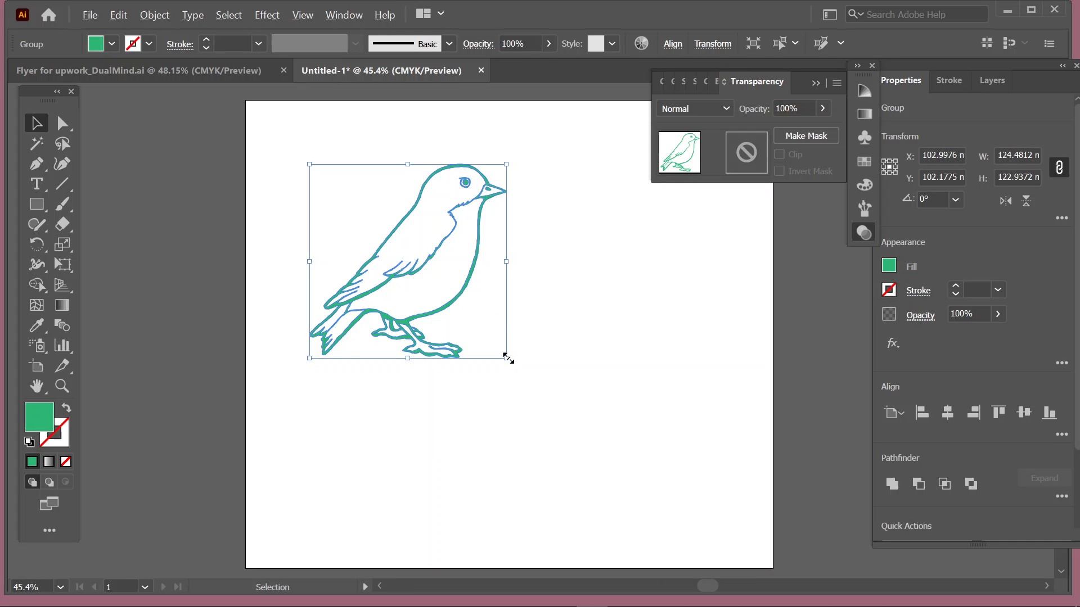
{"action": "left_click_drag", "start_coordinate": [507, 359], "coordinate": [640, 392]}
{"action": "left_click", "coordinate": [510, 333]}
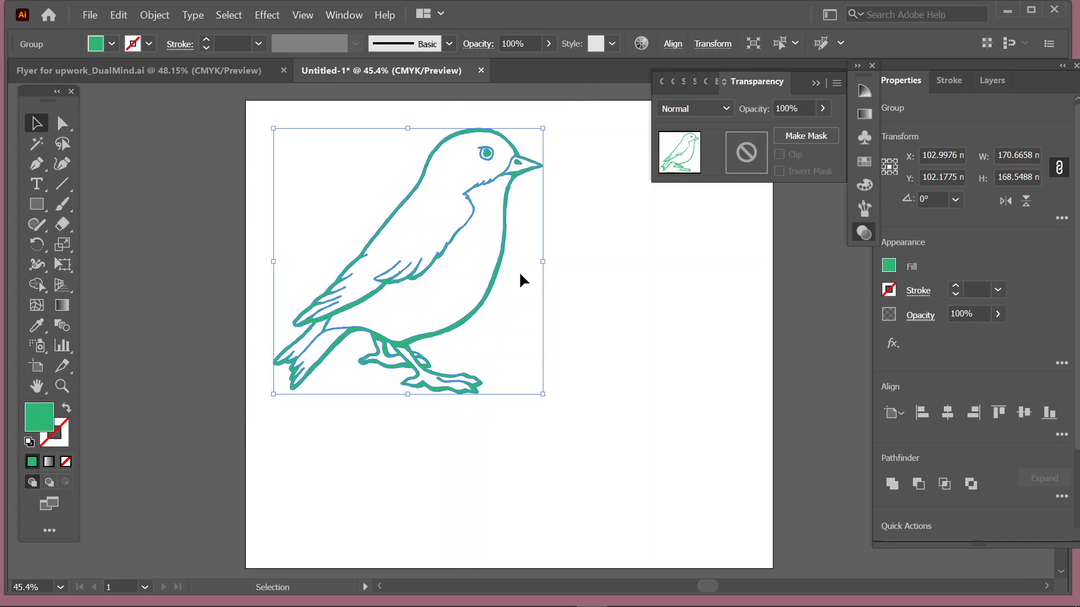
{"action": "left_click_drag", "start_coordinate": [423, 280], "coordinate": [495, 305]}
{"action": "left_click", "coordinate": [629, 319]}
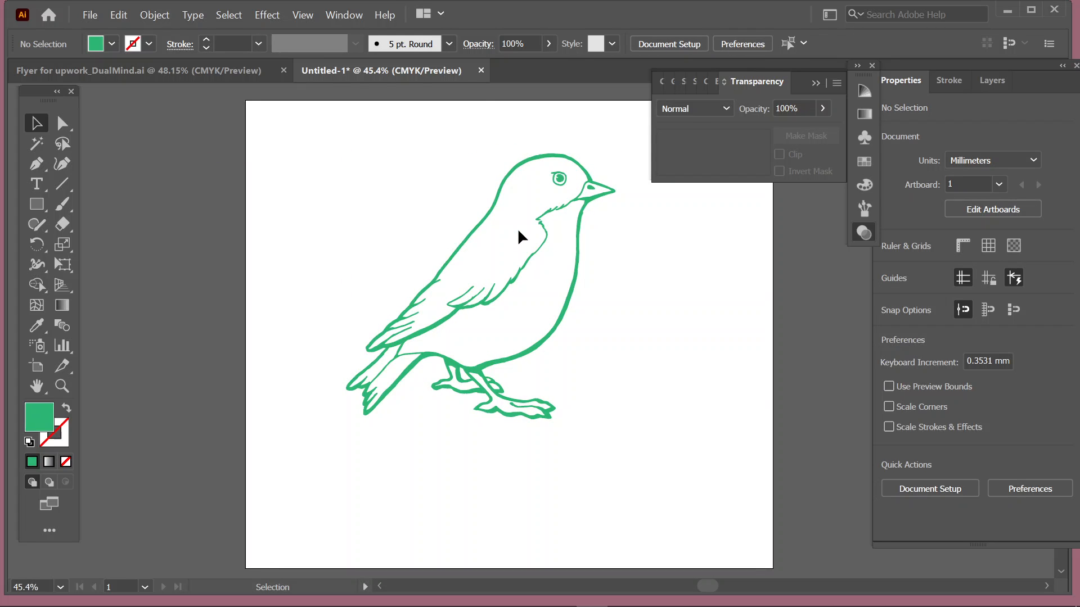
{"action": "left_click", "coordinate": [492, 293]}
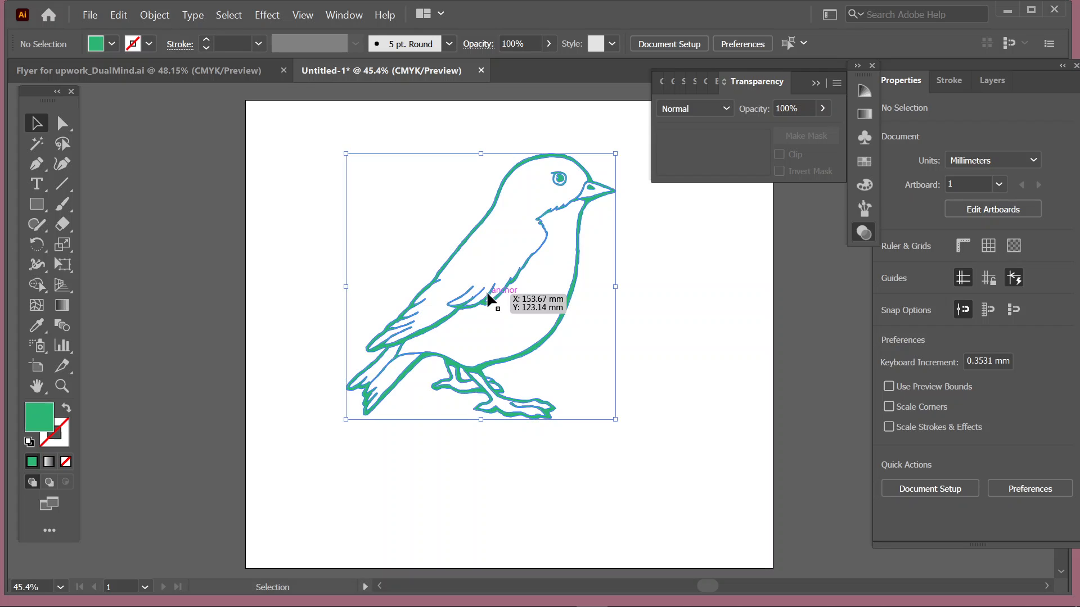
{"action": "right_click", "coordinate": [487, 293]}
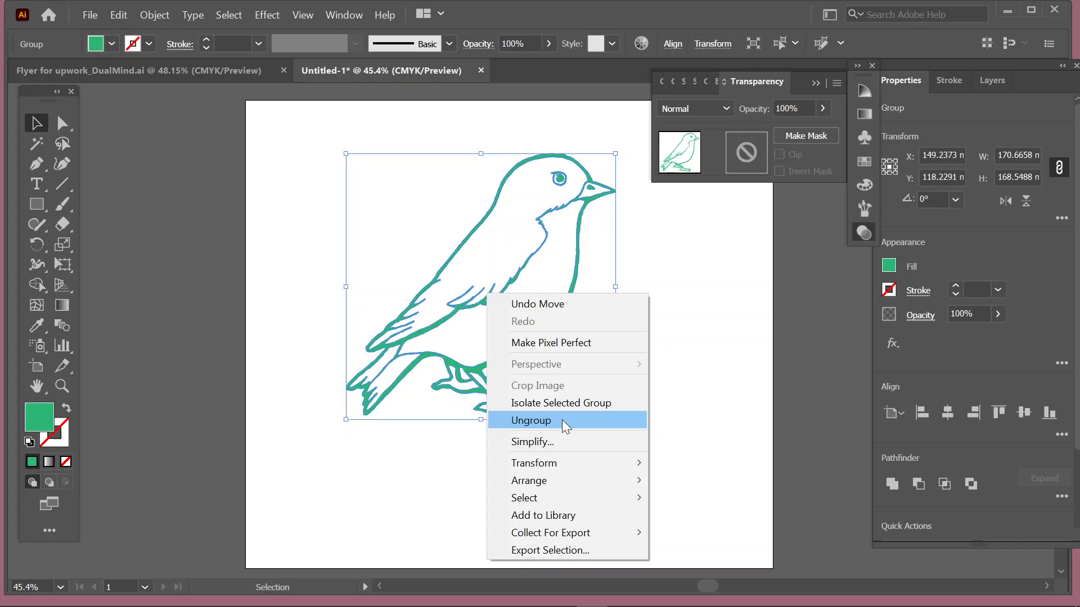
{"action": "left_click", "coordinate": [699, 270]}
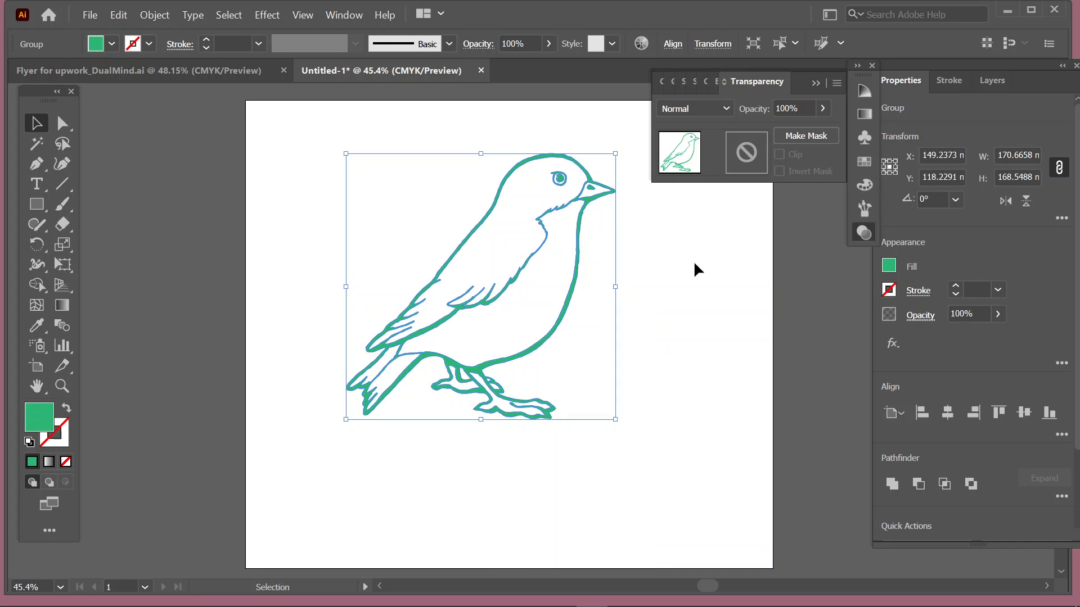
{"action": "left_click", "coordinate": [699, 269]}
Inspect the bird's anchor points with the Direct Selection tool, return to the Selection tool and deselect the bird
{"action": "left_click", "coordinate": [62, 123]}
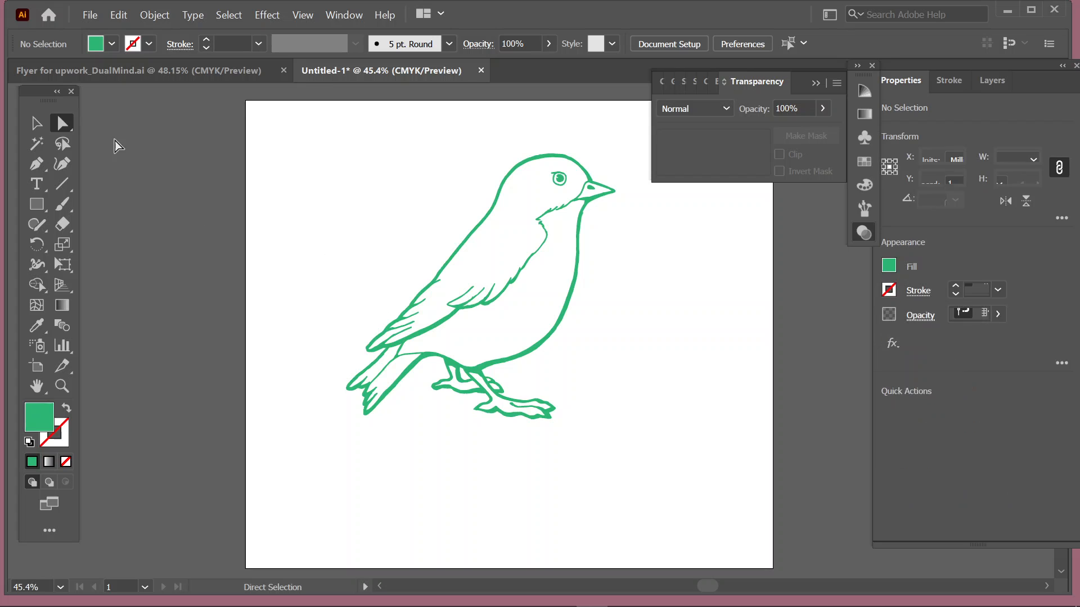
{"action": "left_click", "coordinate": [36, 122]}
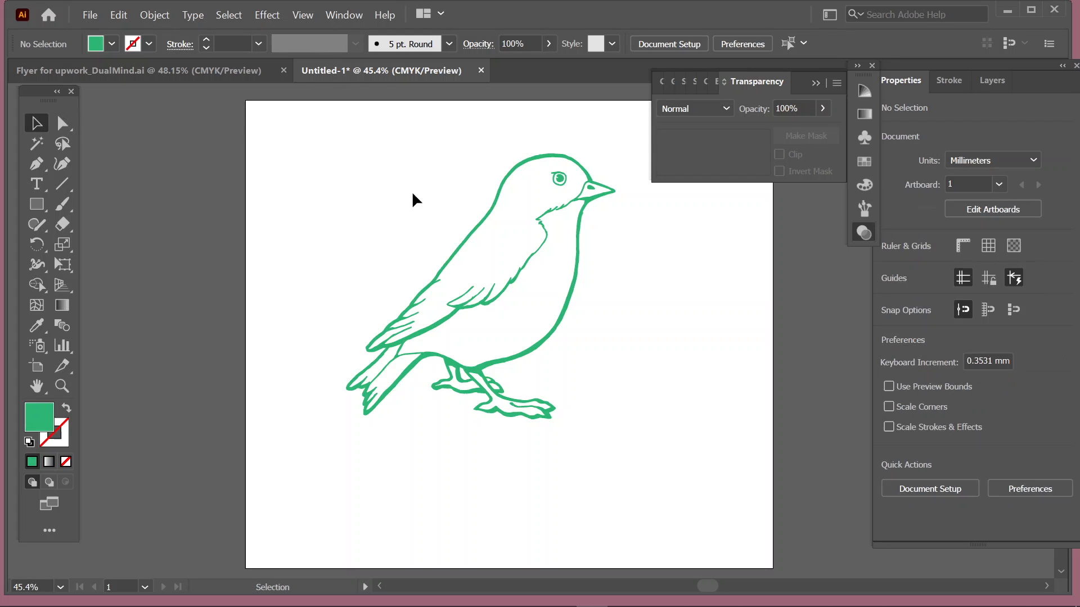
{"action": "left_click", "coordinate": [523, 309]}
{"action": "left_click", "coordinate": [62, 123]}
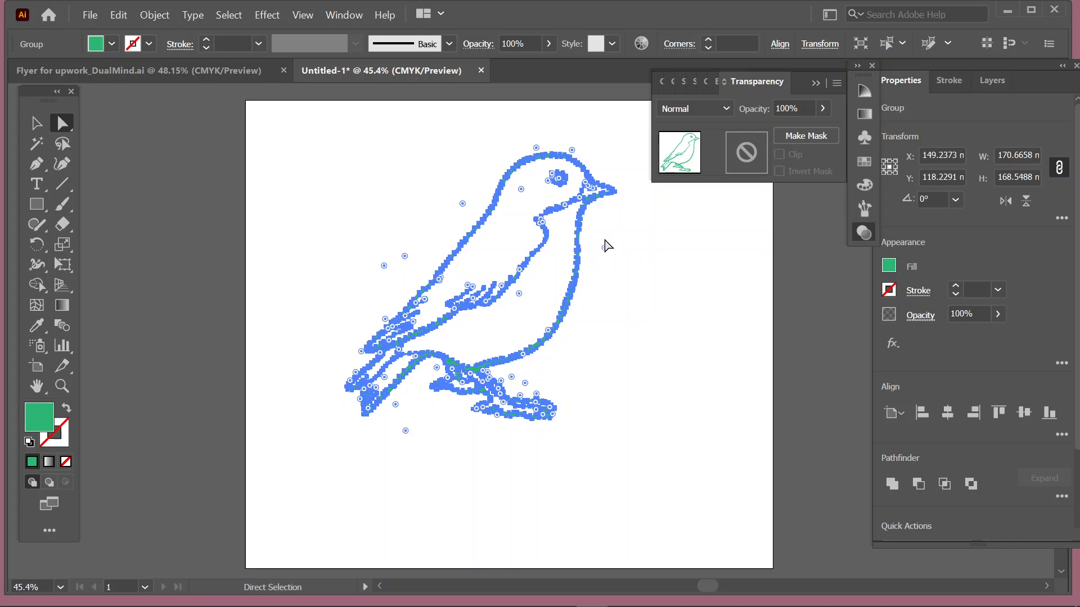
{"action": "left_click", "coordinate": [37, 123]}
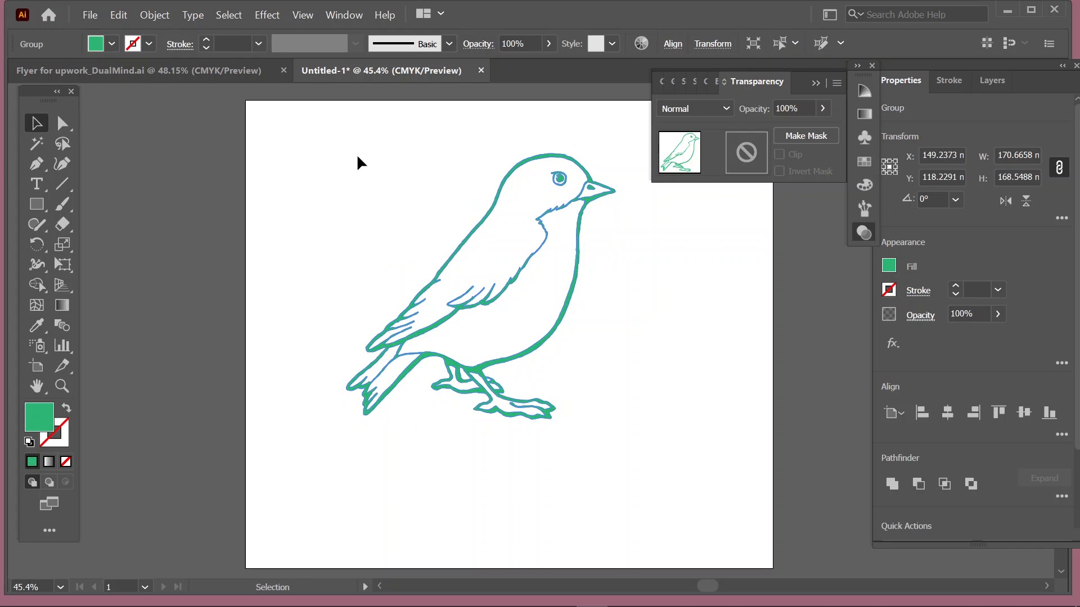
{"action": "left_click", "coordinate": [356, 163]}
Move the green bird partly off the artboard's left edge to about X 15 mm, Y 98 mm
{"action": "mouse_move", "coordinate": [481, 231]}
{"action": "left_mouse_down"}
{"action": "mouse_move", "coordinate": [453, 241]}
{"action": "mouse_move", "coordinate": [465, 233]}
{"action": "left_mouse_up"}
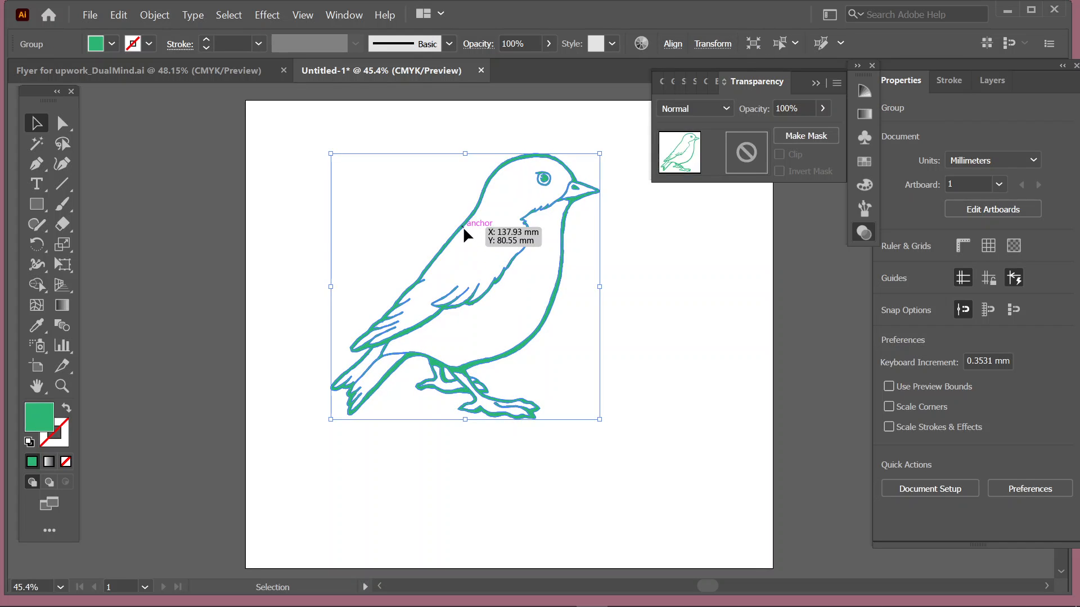
{"action": "left_click_drag", "start_coordinate": [466, 233], "coordinate": [461, 239]}
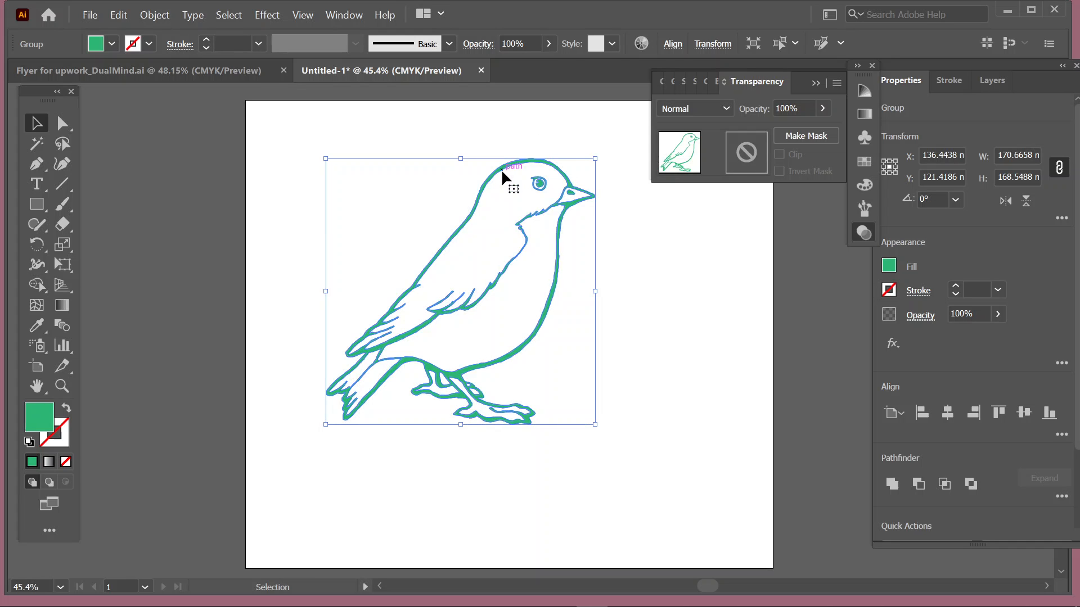
{"action": "left_click_drag", "start_coordinate": [496, 173], "coordinate": [304, 140]}
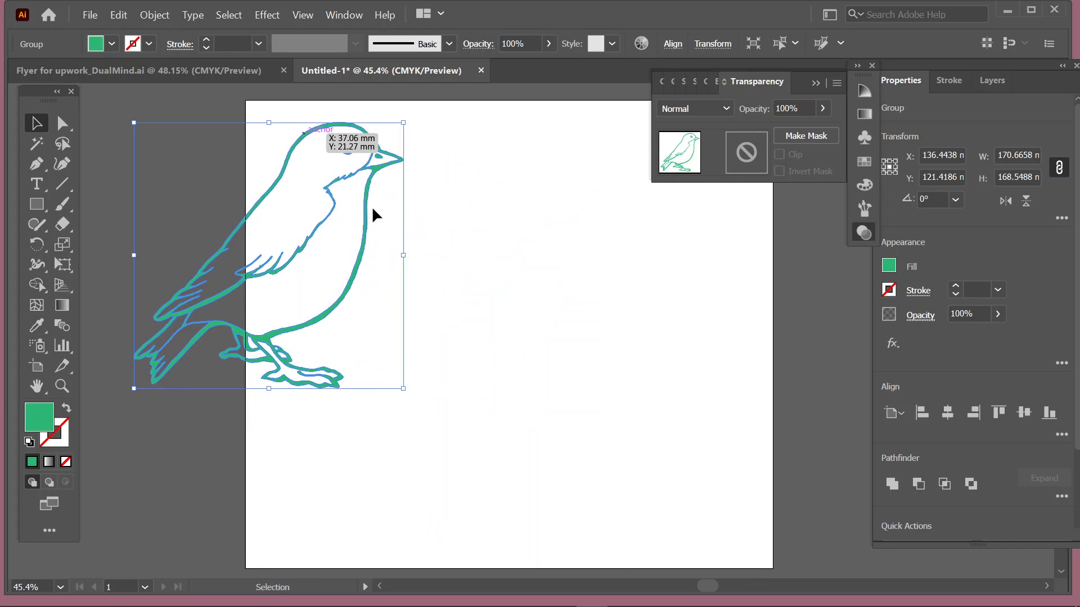
Switch to Chrome and change the Google Images search from bird to "cartoon coloring page"
{"action": "mouse_move", "coordinate": [689, 606]}
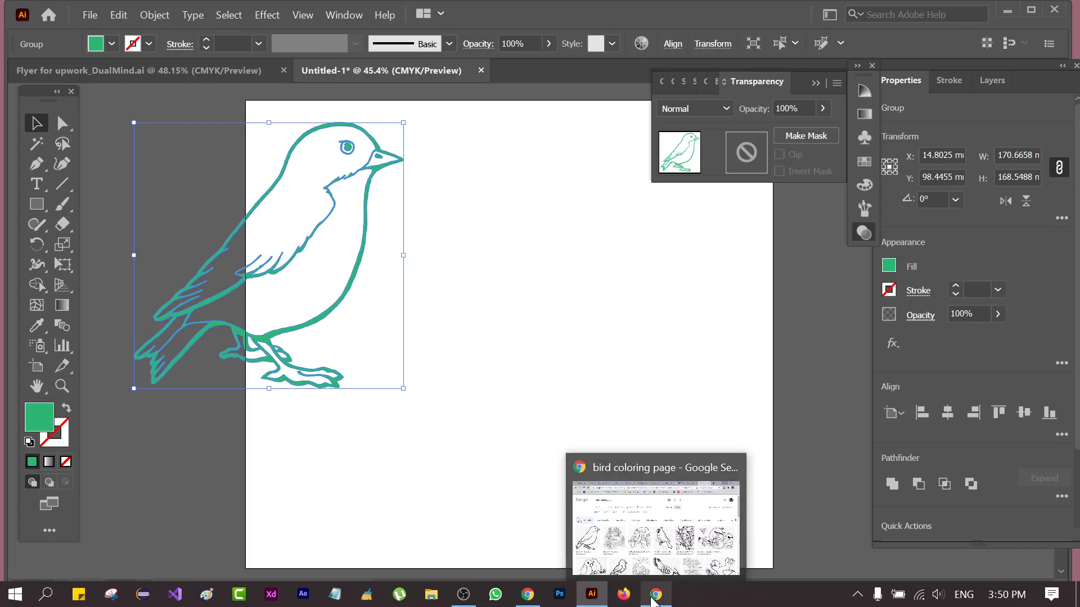
{"action": "left_click", "coordinate": [652, 598]}
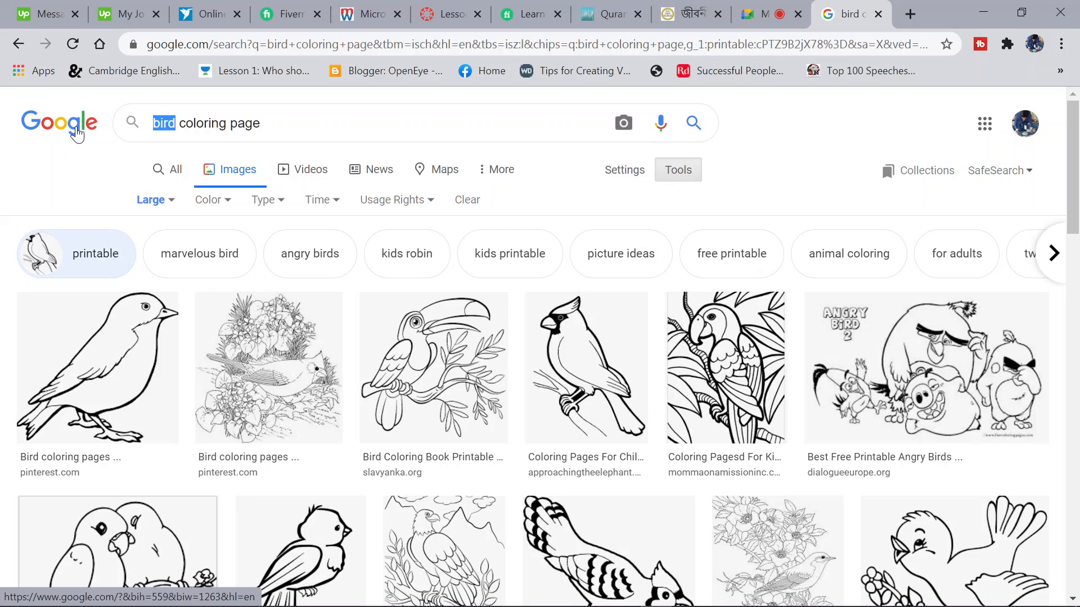
{"action": "type", "text": "cartoon"}
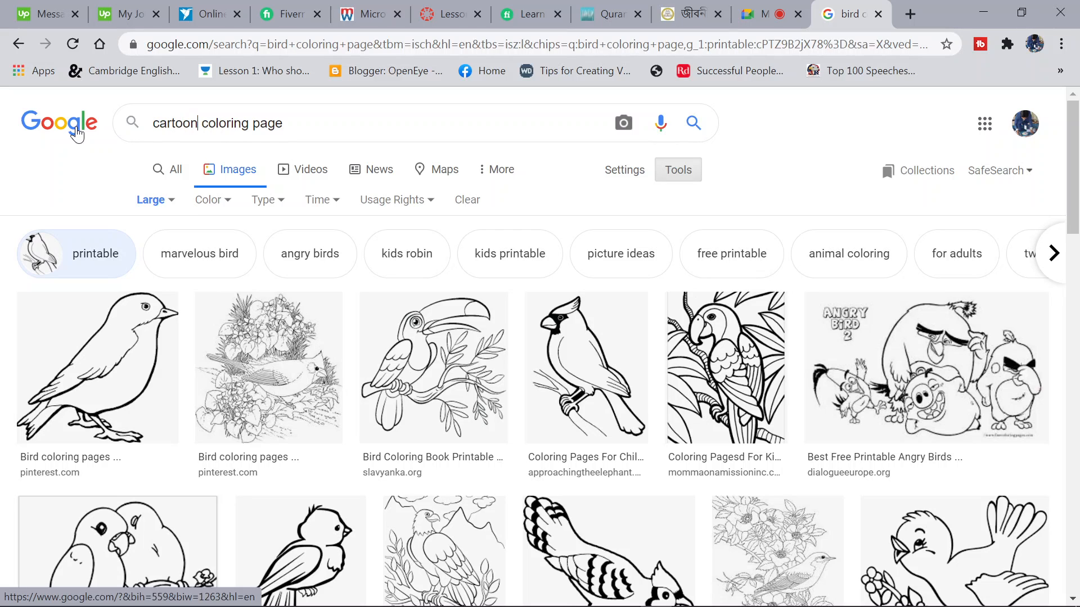
{"action": "key", "text": "Return"}
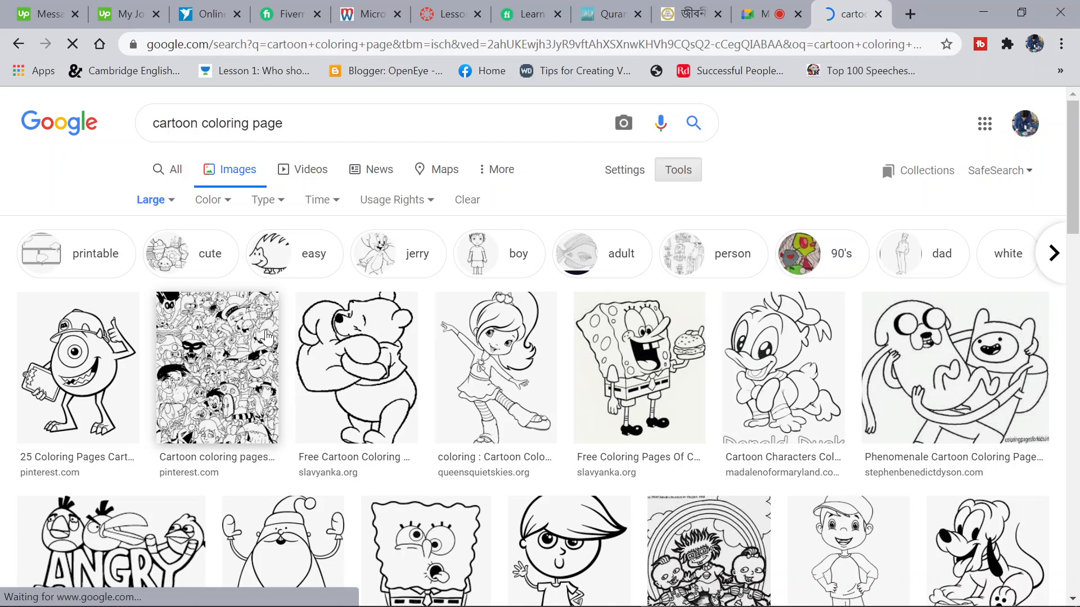
Open the one-eyed monster coloring page from the image results and save it as the JPEG 63eecd85cfd92d1b9ec7178d676b600b
{"action": "scroll", "coordinate": [88, 248], "scroll_direction": "down", "scroll_amount": 2}
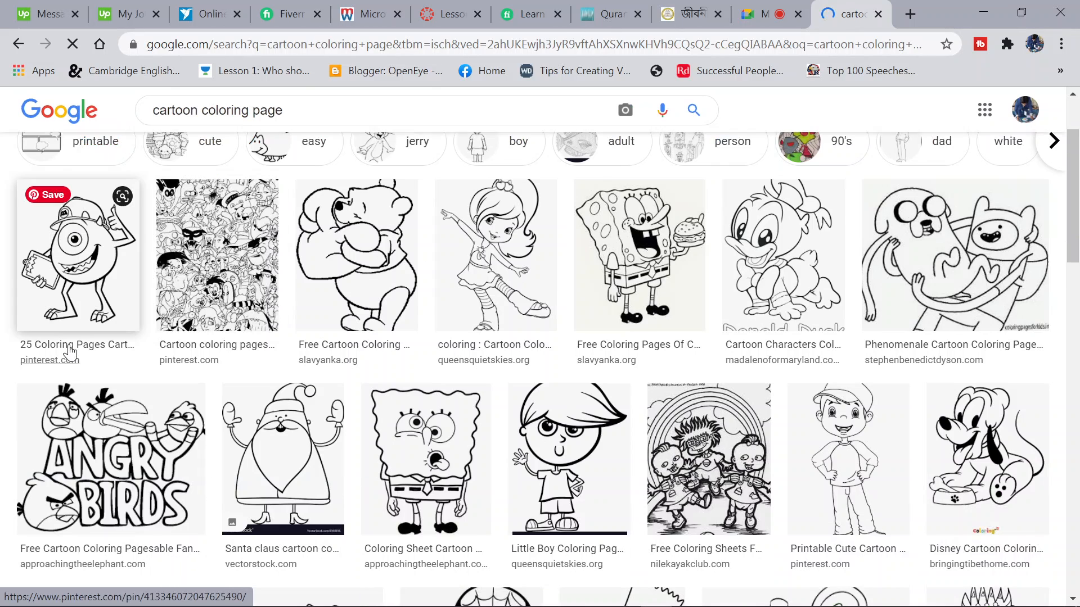
{"action": "left_click", "coordinate": [89, 245]}
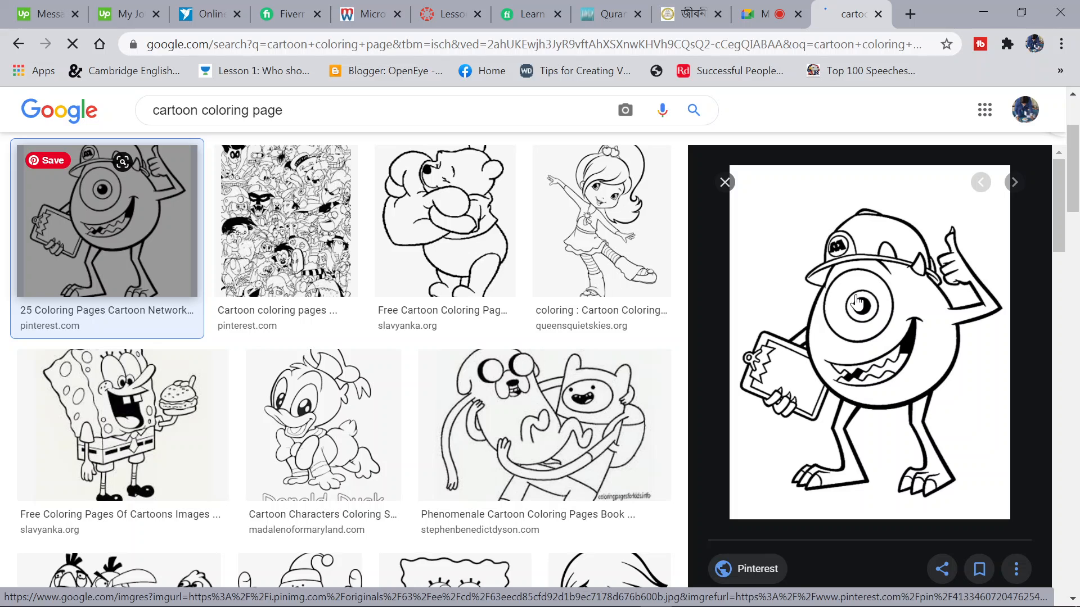
{"action": "right_click", "coordinate": [855, 302]}
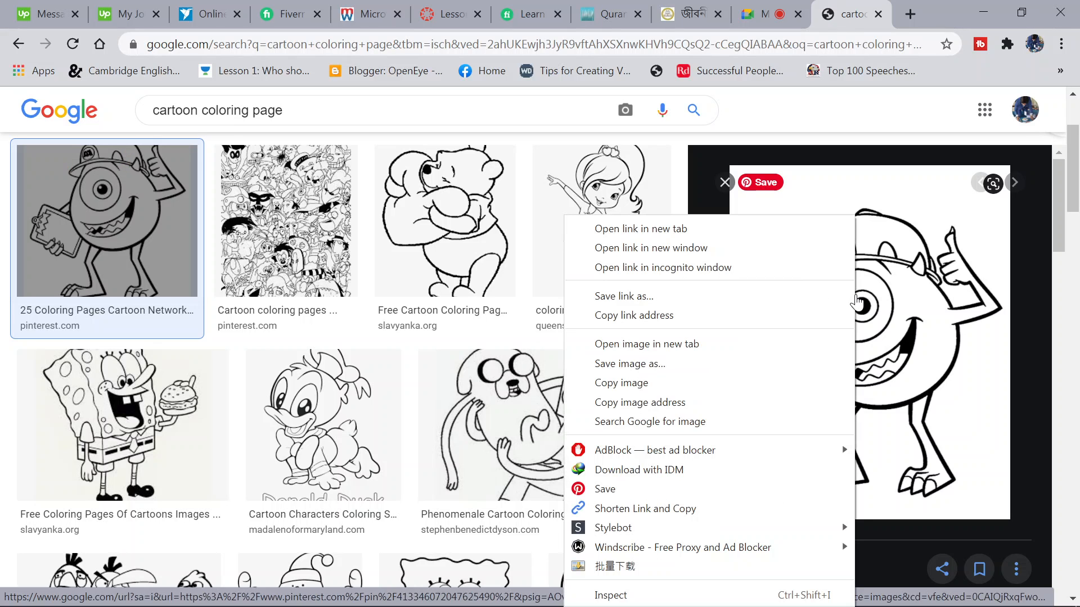
{"action": "left_click", "coordinate": [712, 362]}
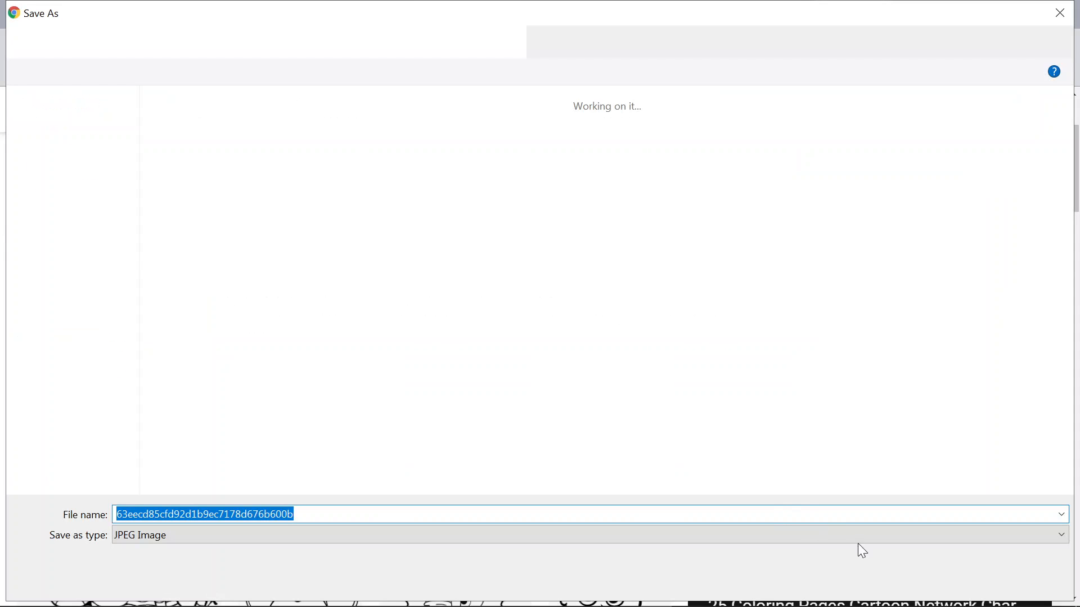
{"action": "left_click", "coordinate": [937, 581]}
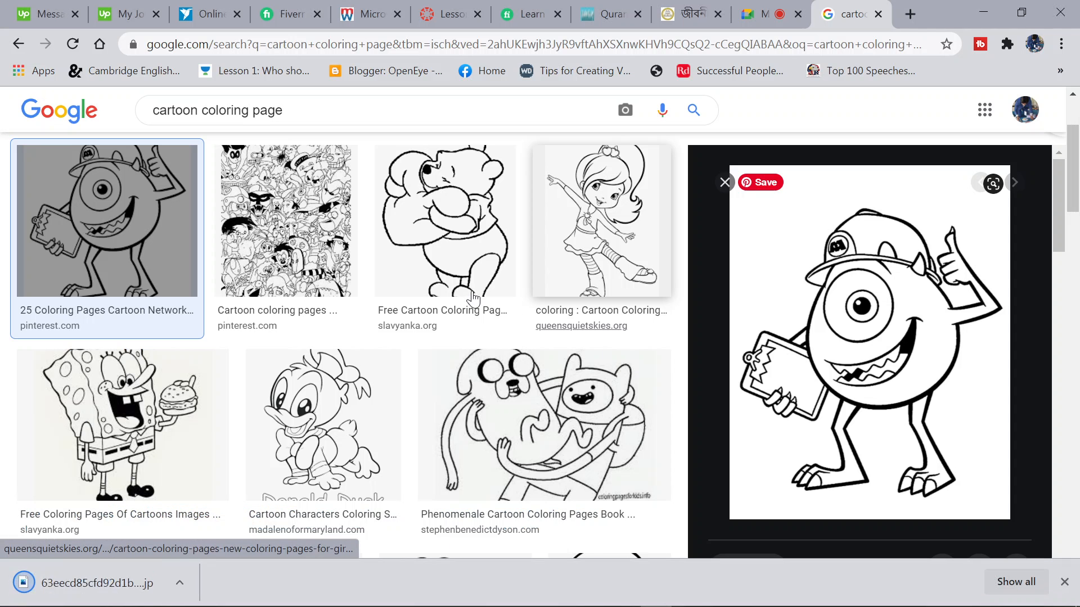
Shorten the image search query to "cartoon" and run it
{"action": "scroll", "coordinate": [264, 90], "scroll_direction": "up", "scroll_amount": 3}
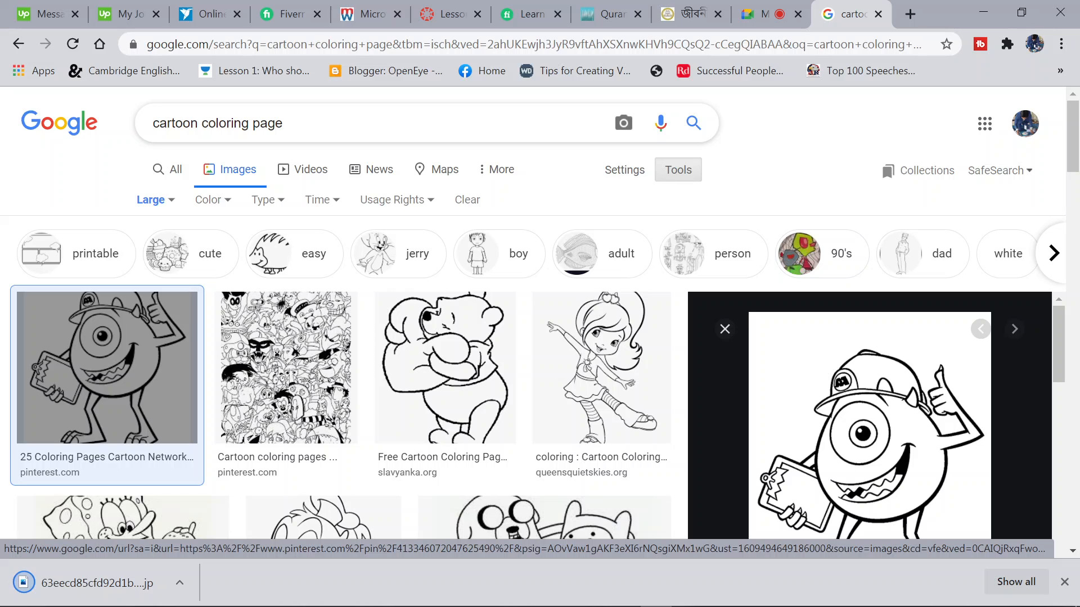
{"action": "left_click_drag", "start_coordinate": [287, 123], "coordinate": [198, 123]}
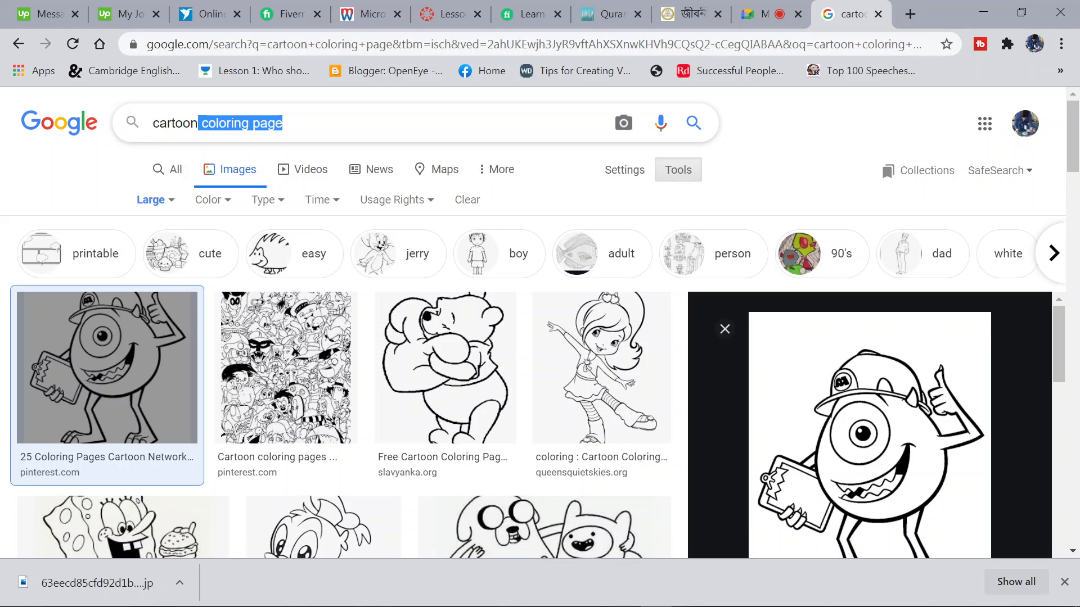
{"action": "key", "text": "BackSpace"}
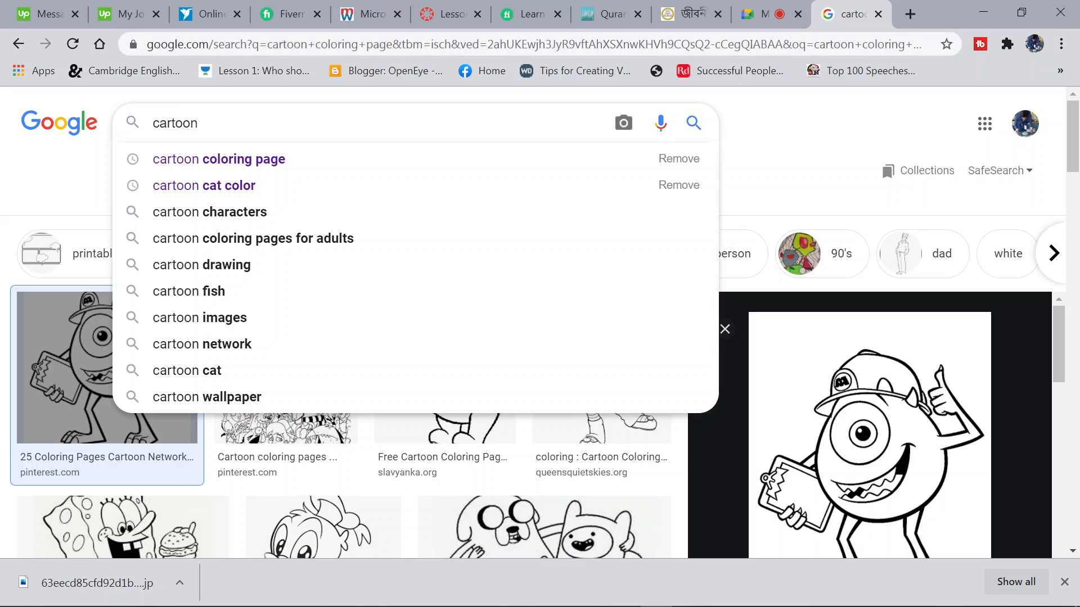
{"action": "key", "text": "Return"}
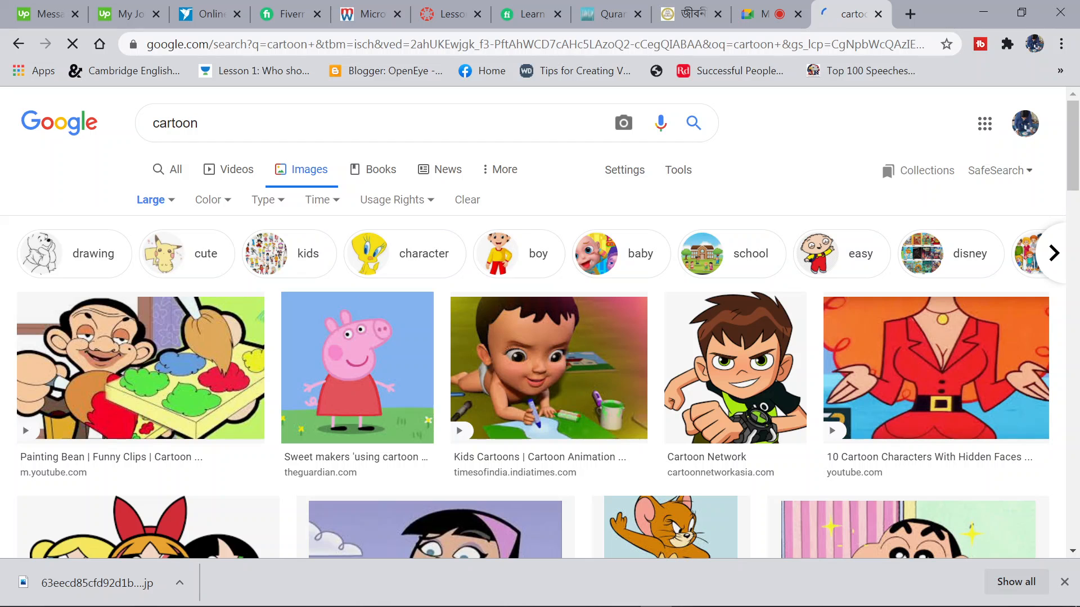
Find the full-color Jerry mouse picture in the results and save it as a JPEG in the Dual Mind _ About Us folder
{"action": "scroll", "coordinate": [366, 351], "scroll_direction": "down", "scroll_amount": 8}
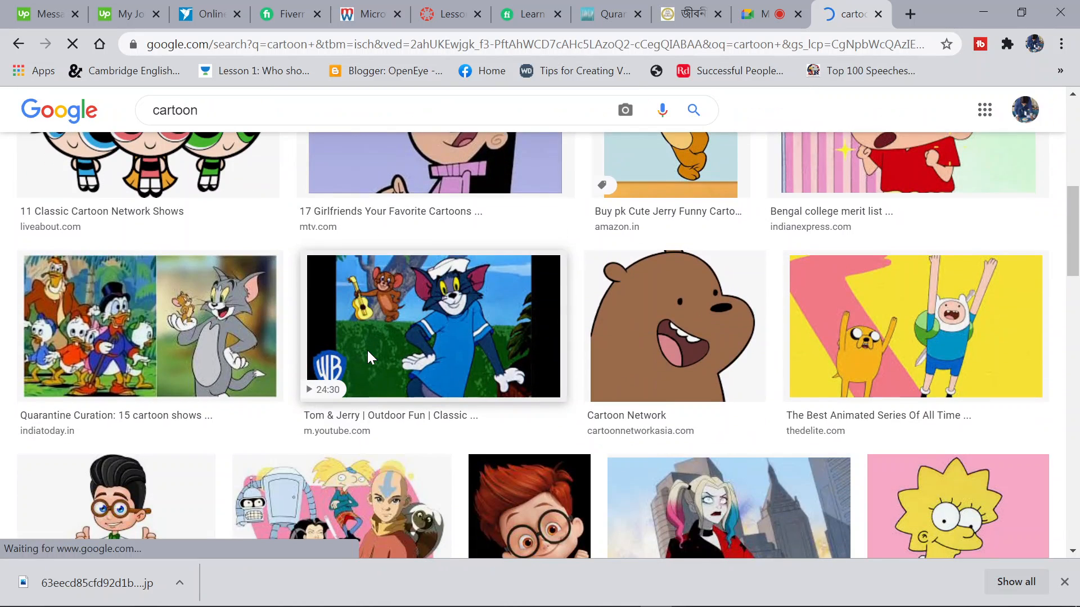
{"action": "scroll", "coordinate": [368, 352], "scroll_direction": "up", "scroll_amount": 4}
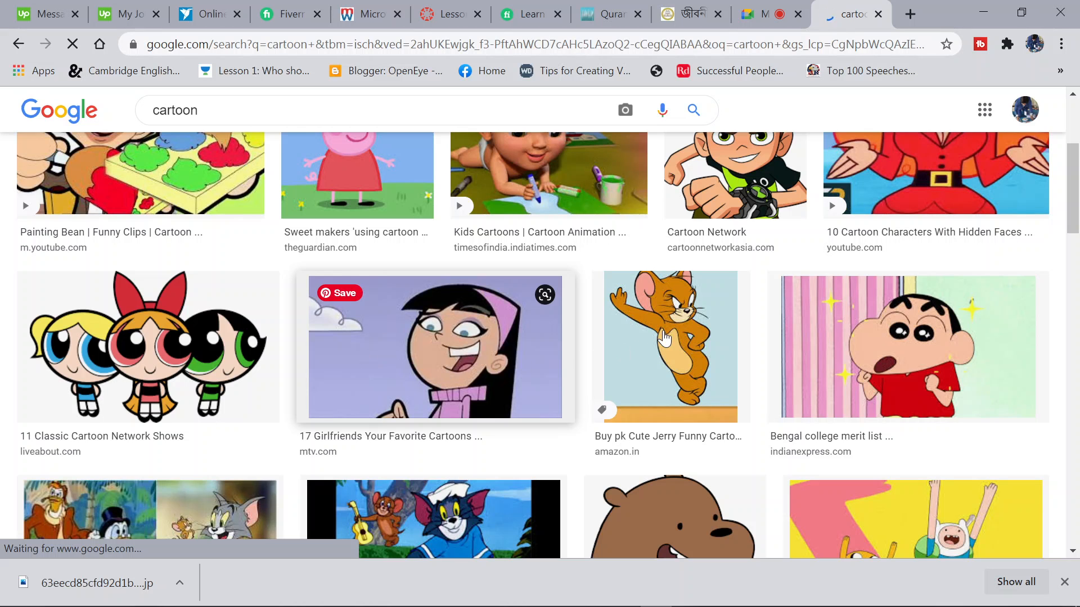
{"action": "scroll", "coordinate": [663, 337], "scroll_direction": "down", "scroll_amount": 2}
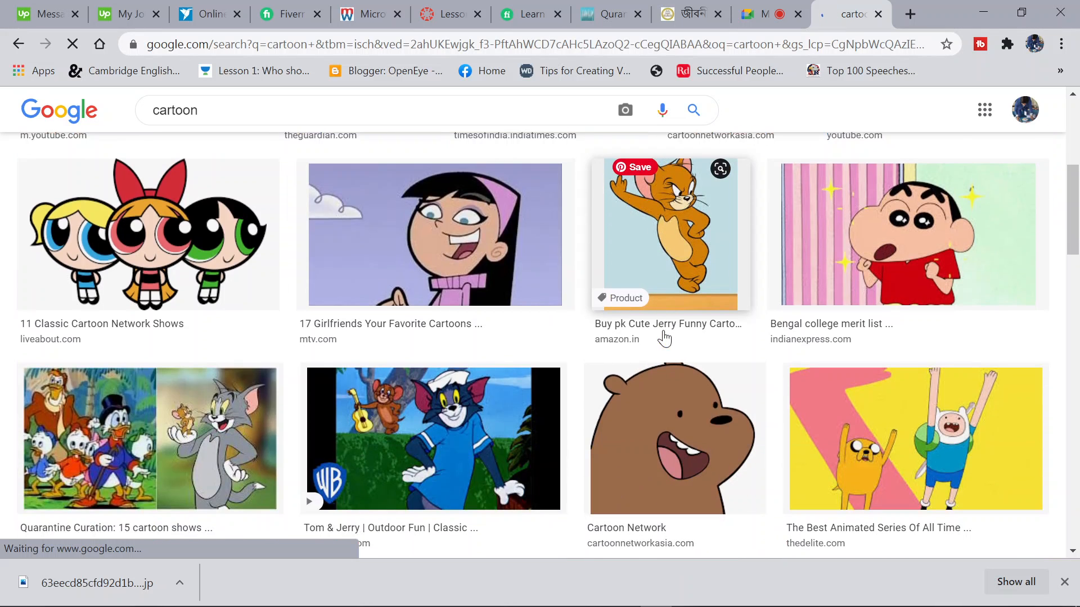
{"action": "left_click", "coordinate": [662, 222]}
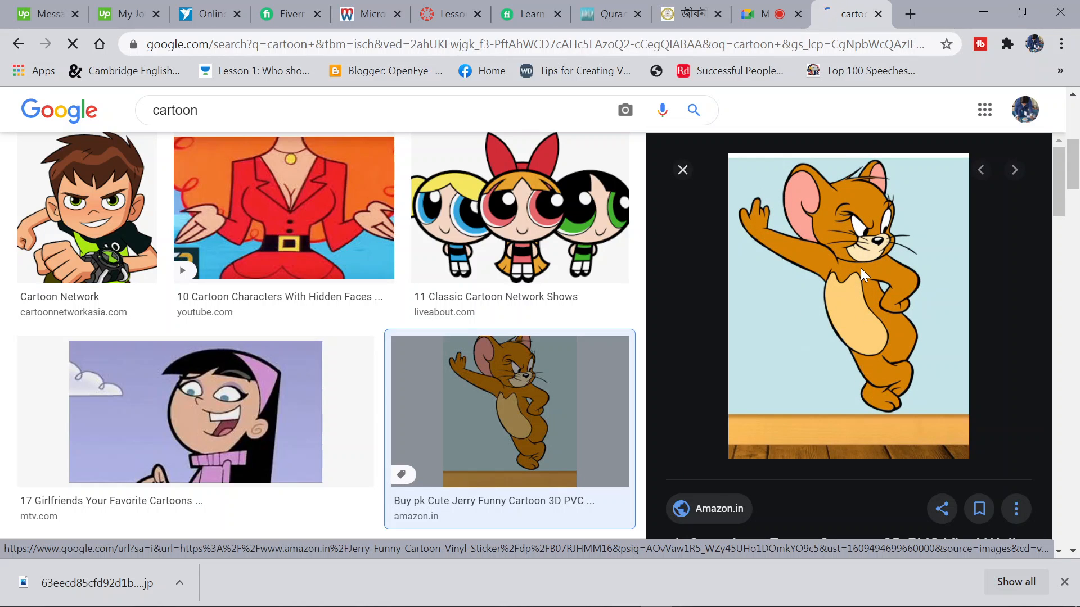
{"action": "right_click", "coordinate": [818, 271]}
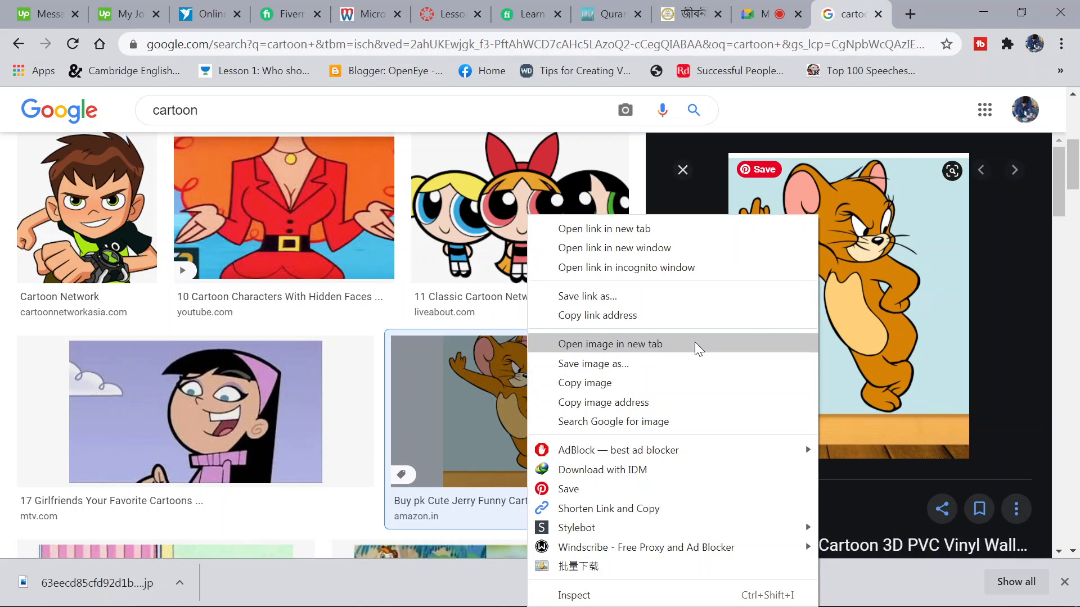
{"action": "left_click", "coordinate": [619, 366]}
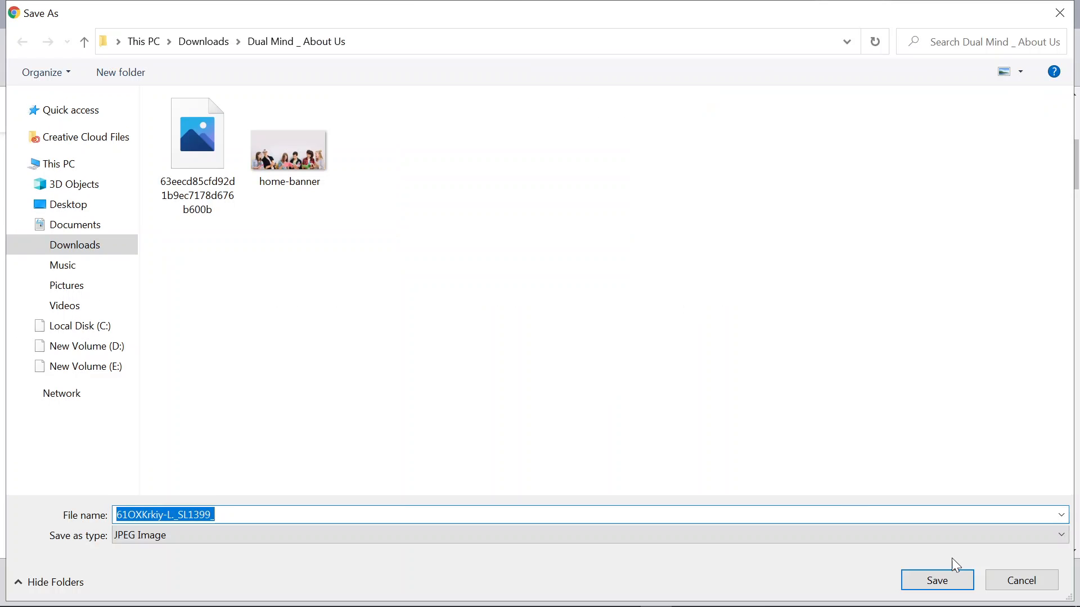
{"action": "left_click", "coordinate": [952, 578]}
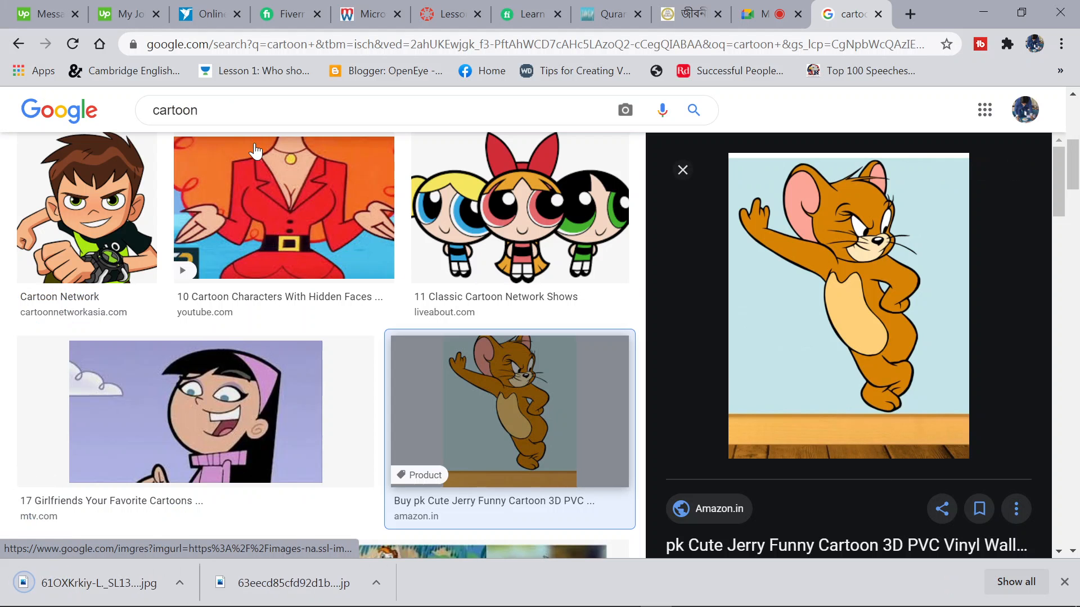
Search images for "cartoon coloring page" again and browse the line-art results
{"action": "left_click", "coordinate": [211, 110]}
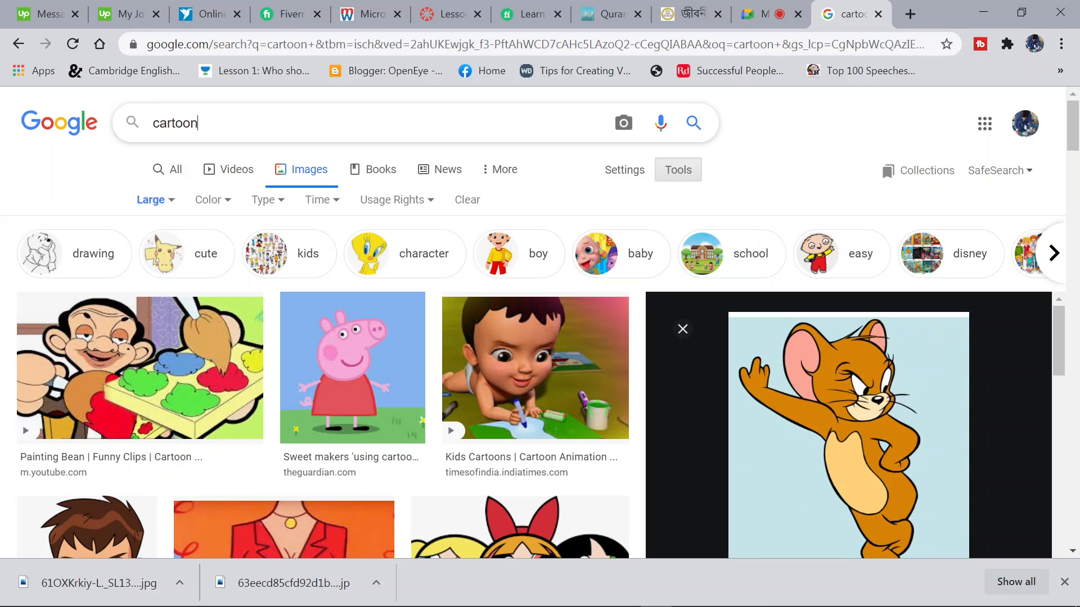
{"action": "type", "text": "coloring page"}
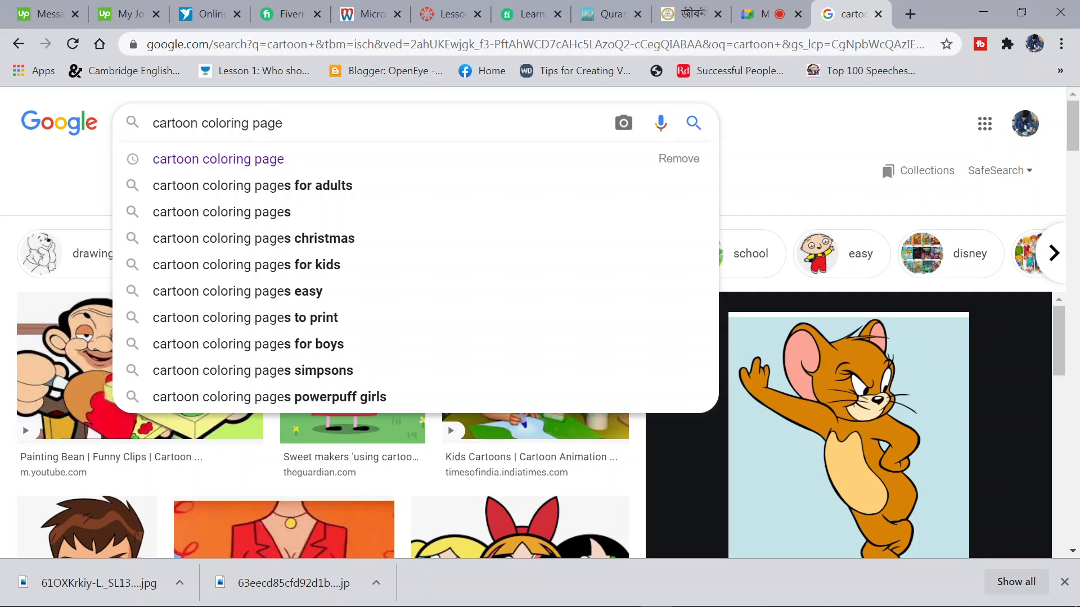
{"action": "key", "text": "Return"}
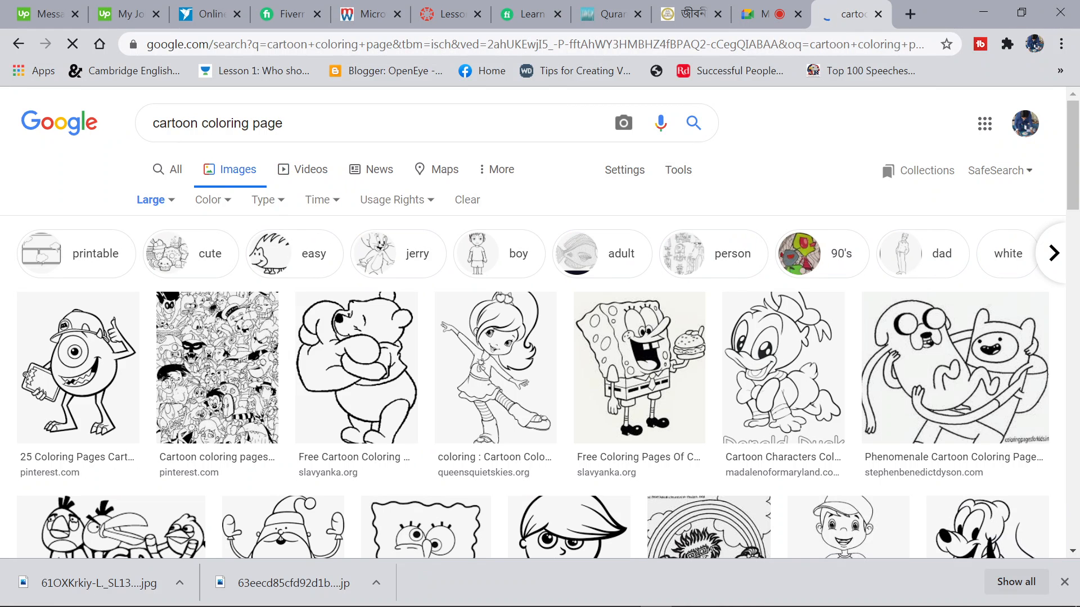
{"action": "scroll", "coordinate": [409, 365], "scroll_direction": "down", "scroll_amount": 2}
{"action": "scroll", "coordinate": [409, 364], "scroll_direction": "down", "scroll_amount": 4}
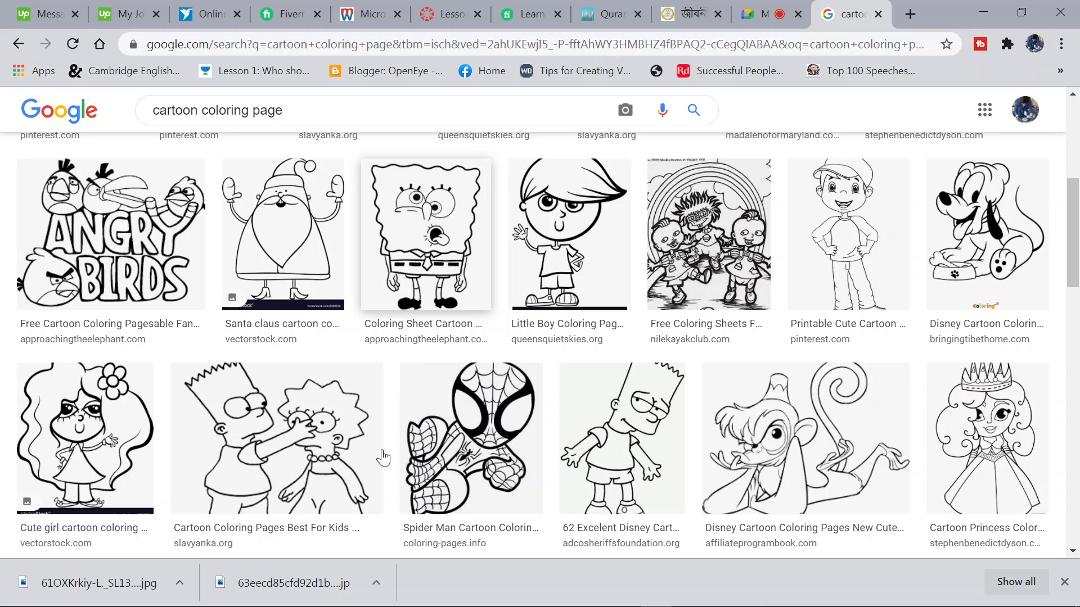
{"action": "scroll", "coordinate": [335, 436], "scroll_direction": "up", "scroll_amount": 6}
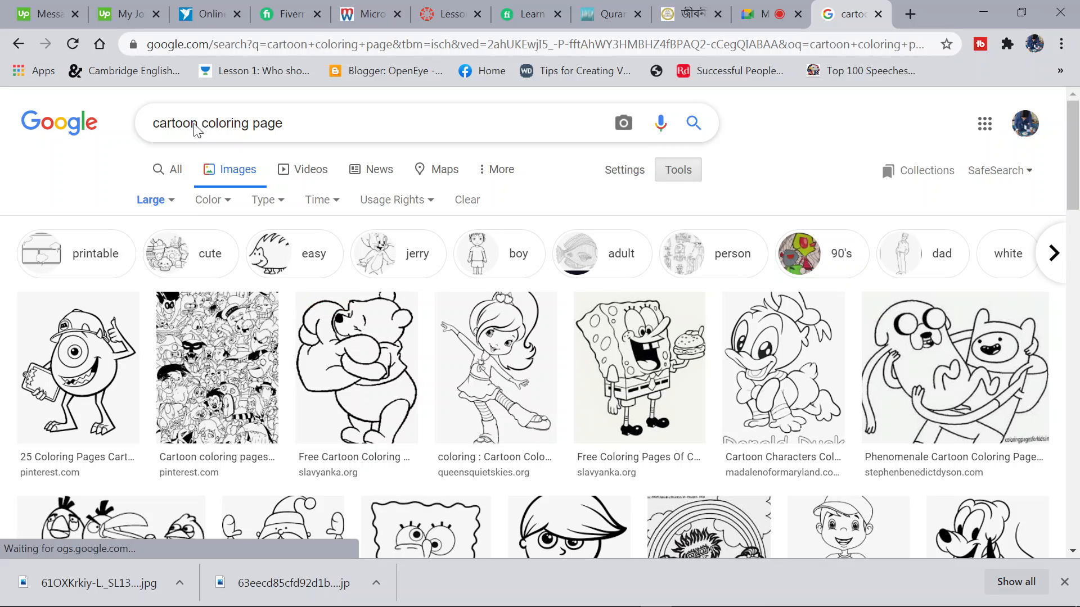
Change the image search to "jerry coloring page" and look through the results
{"action": "left_click_drag", "start_coordinate": [198, 125], "coordinate": [151, 124]}
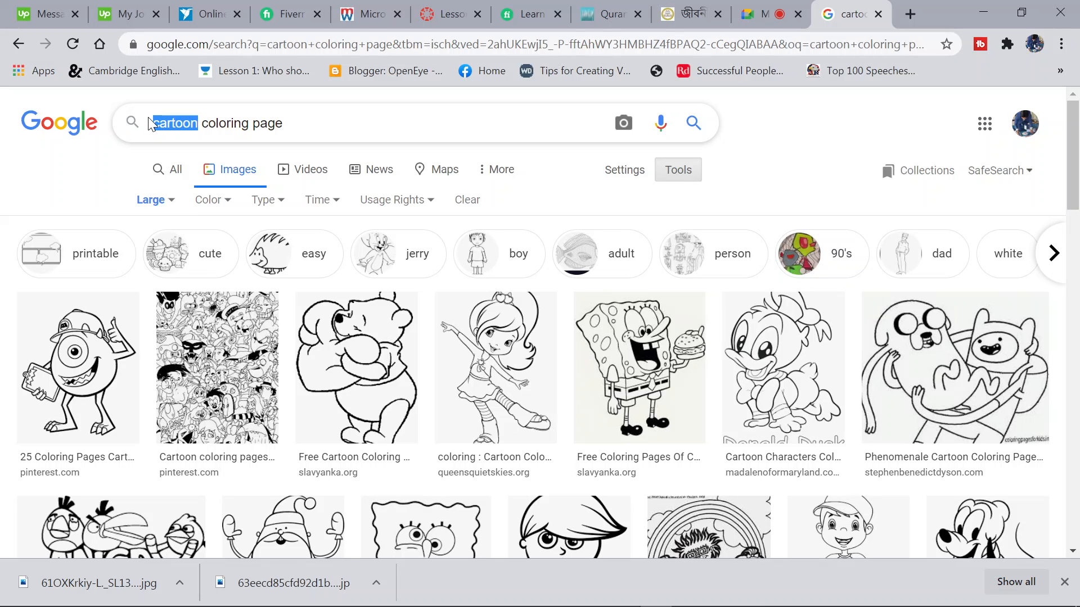
{"action": "type", "text": "jerry"}
{"action": "key", "text": "Return"}
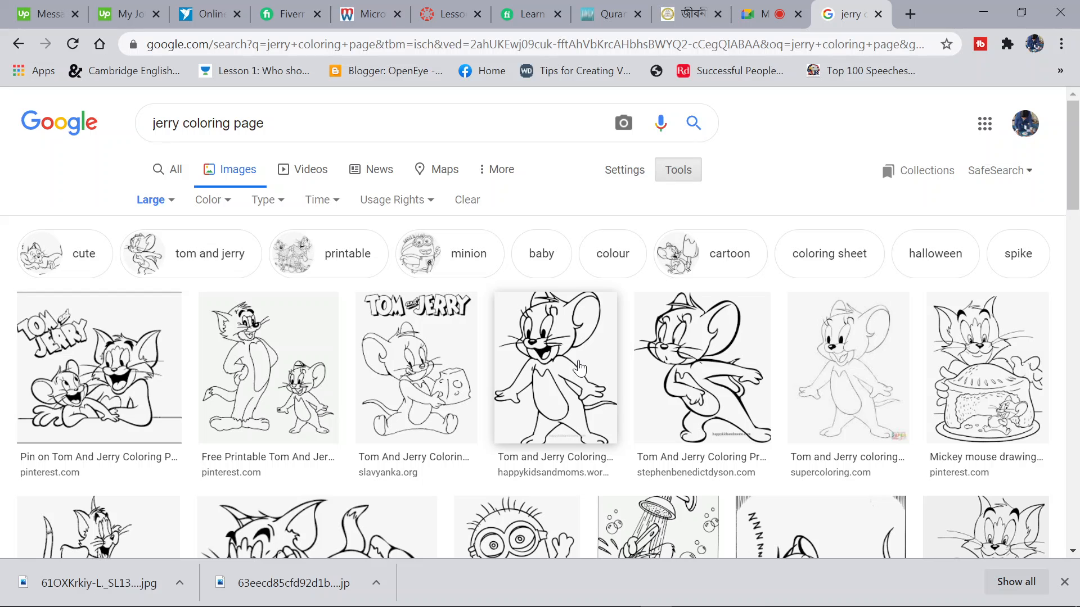
{"action": "scroll", "coordinate": [700, 394], "scroll_direction": "down", "scroll_amount": 2}
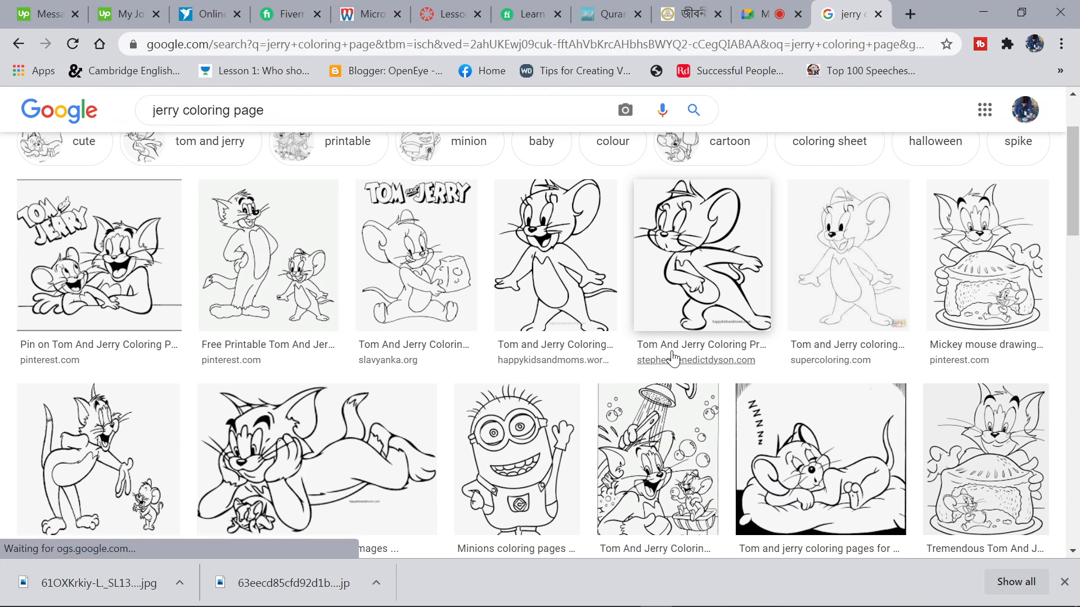
{"action": "scroll", "coordinate": [615, 353], "scroll_direction": "up", "scroll_amount": 2}
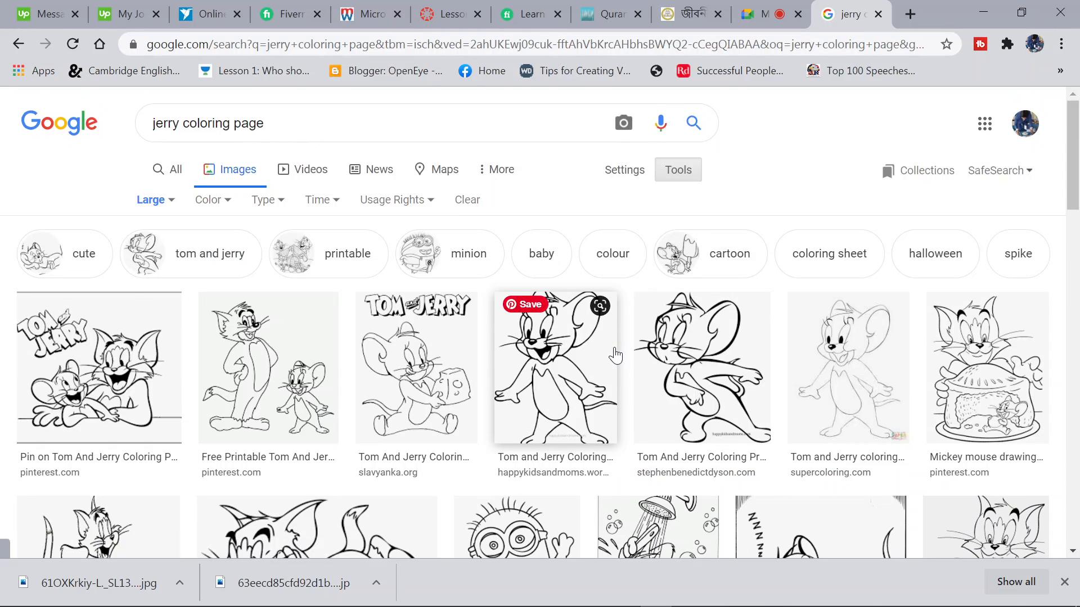
Check the Google Meet presentation in Chrome and switch back to Illustrator
{"action": "left_click", "coordinate": [981, 12]}
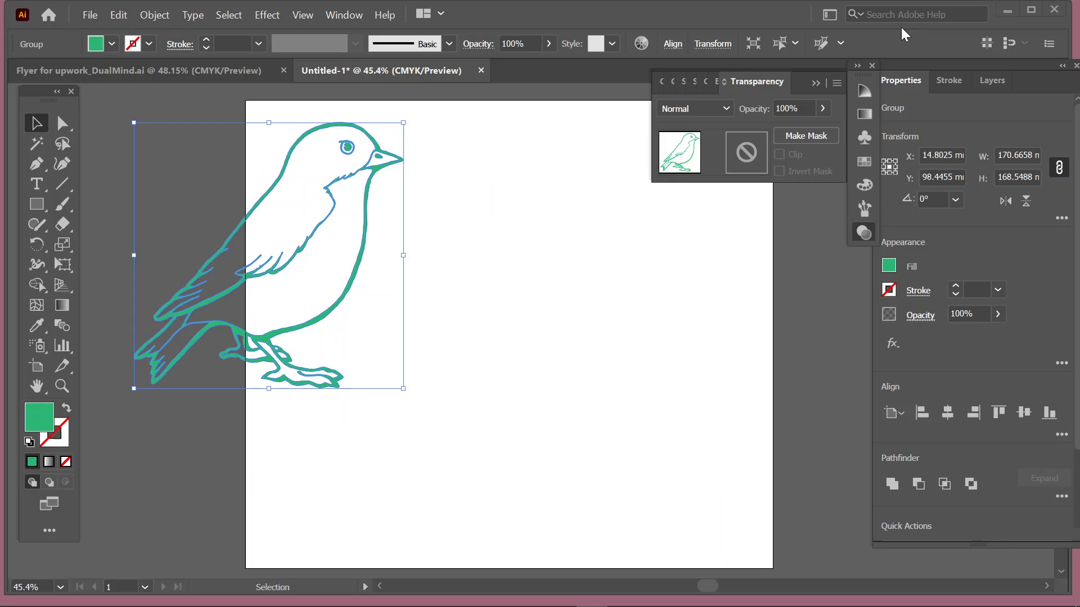
{"action": "left_click", "coordinate": [657, 596]}
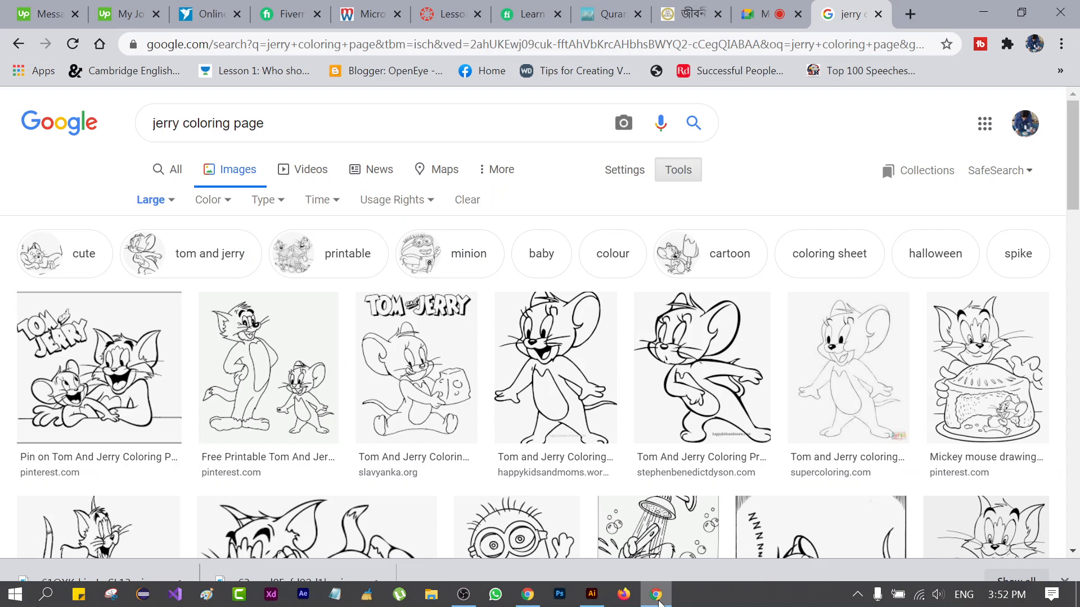
{"action": "left_click", "coordinate": [747, 4]}
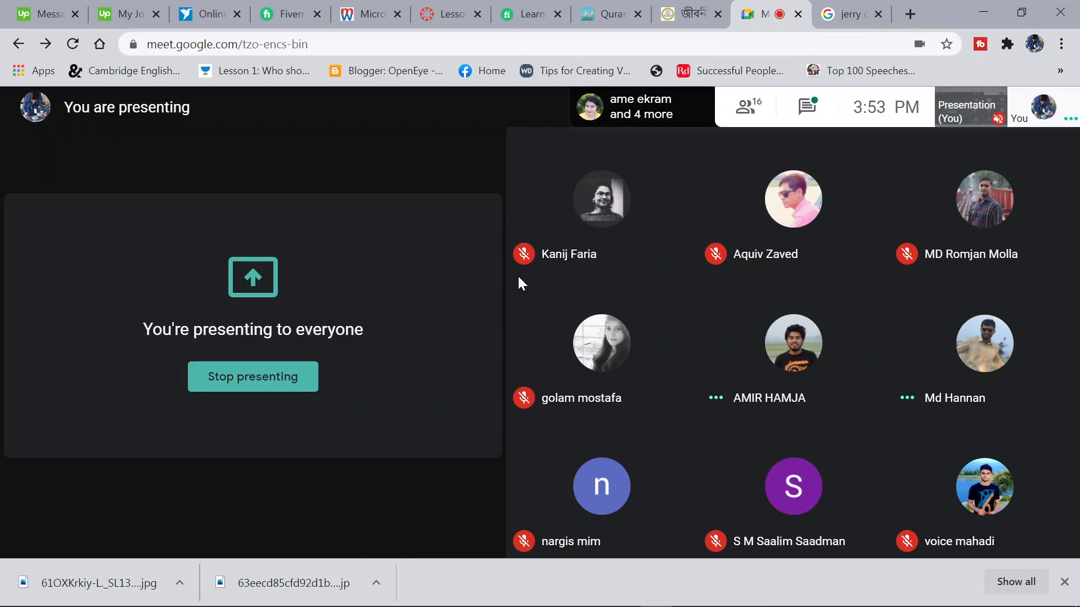
{"action": "left_click", "coordinate": [982, 13]}
Move the green bird about 11 mm left and 34 mm up, partly off the artboard's upper-left corner, and deselect it
{"action": "left_click", "coordinate": [477, 202]}
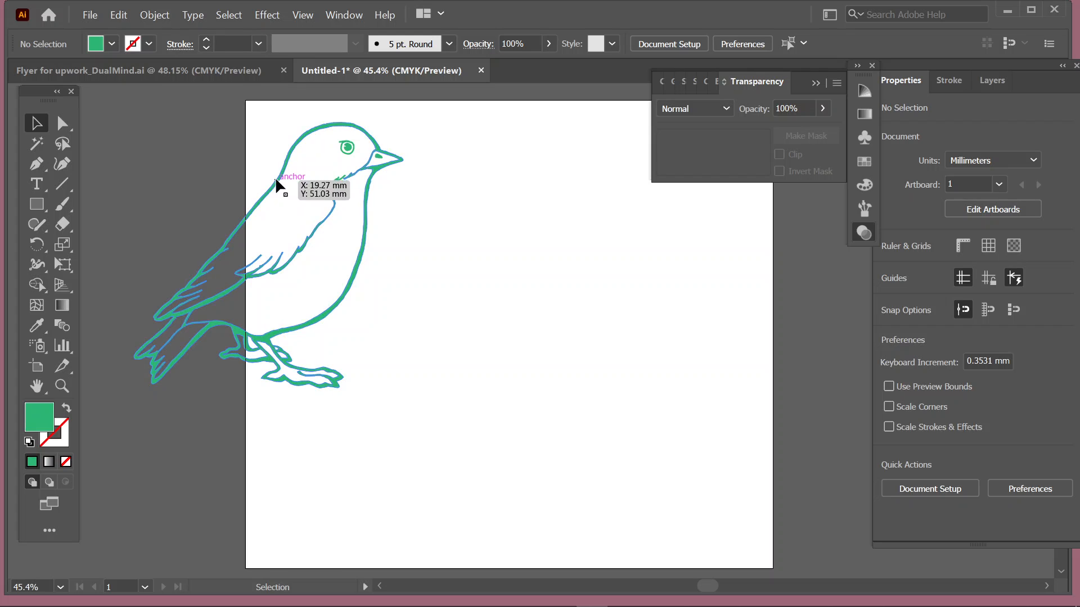
{"action": "left_click_drag", "start_coordinate": [275, 185], "coordinate": [258, 133]}
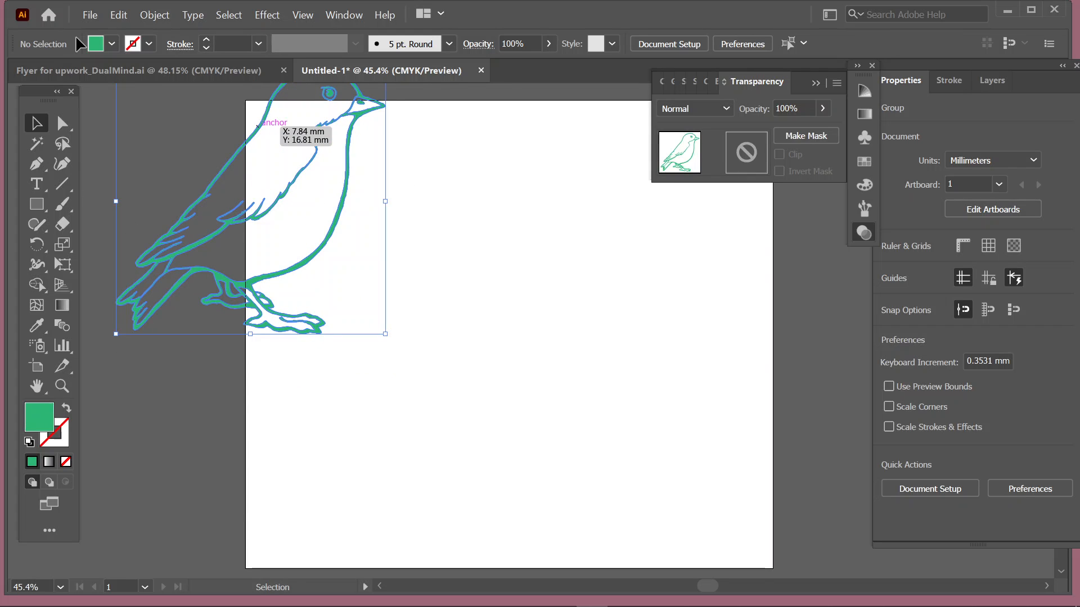
{"action": "key", "text": "ctrl+shift+a"}
Place the saved one-eyed monster image as a linked file about 184 × 233 mm on the right half of the artboard
{"action": "left_click", "coordinate": [89, 15]}
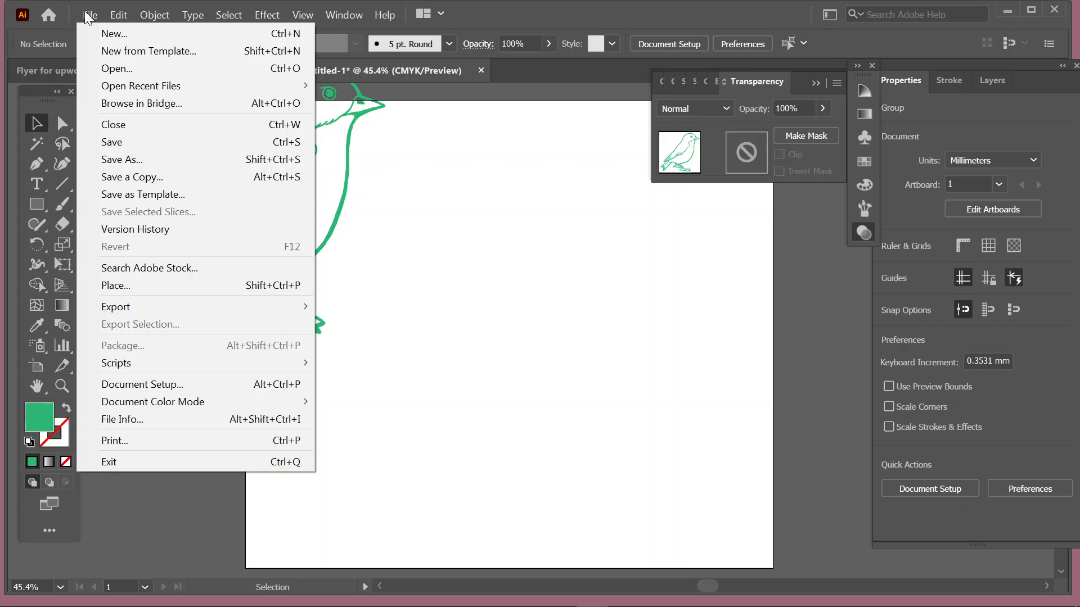
{"action": "left_click", "coordinate": [180, 285]}
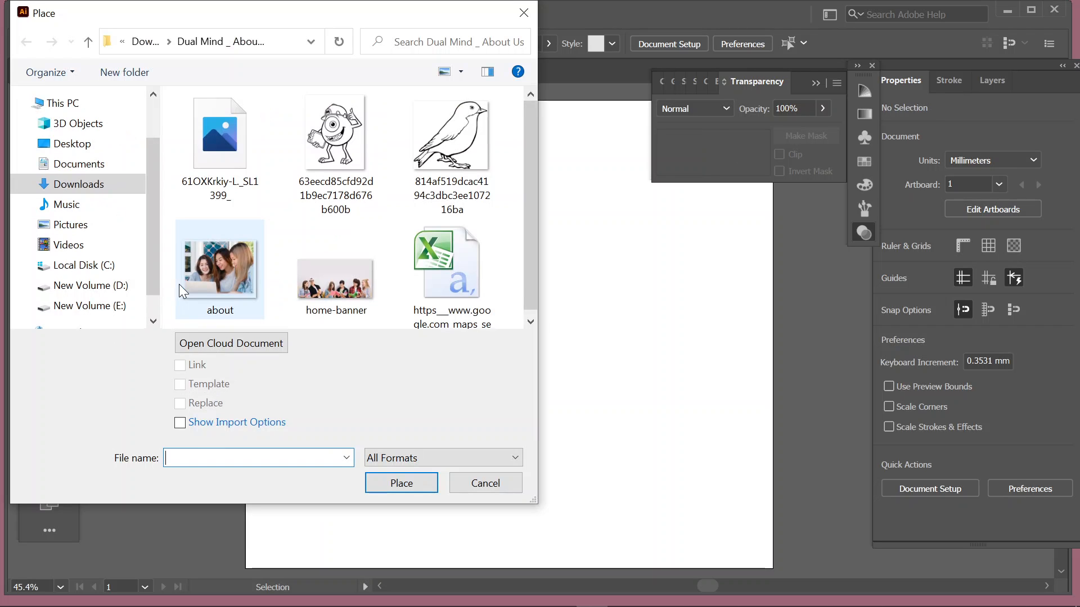
{"action": "left_click", "coordinate": [342, 194]}
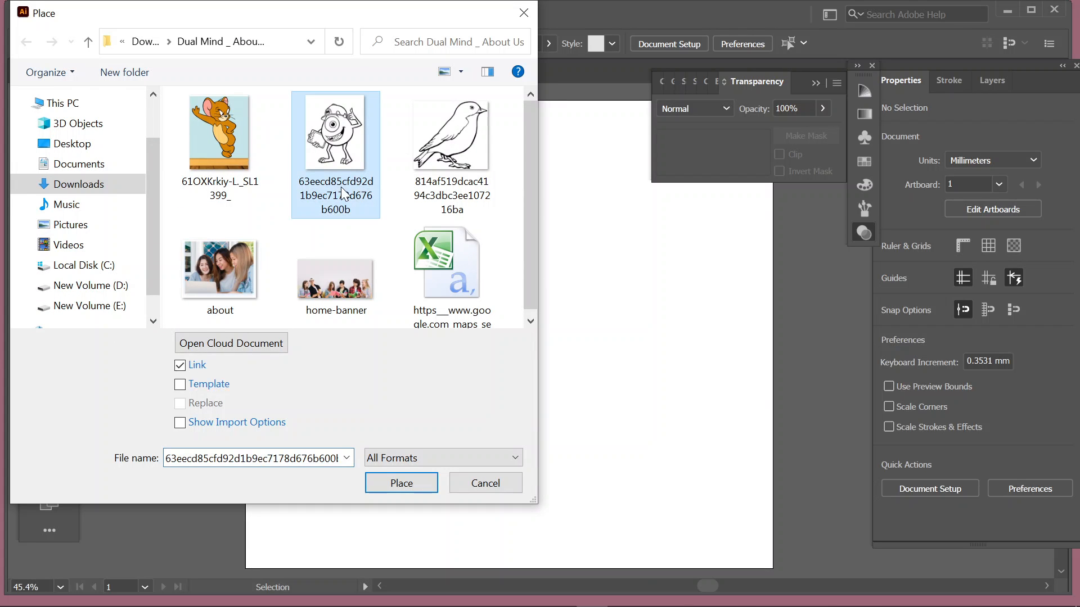
{"action": "left_click", "coordinate": [403, 485]}
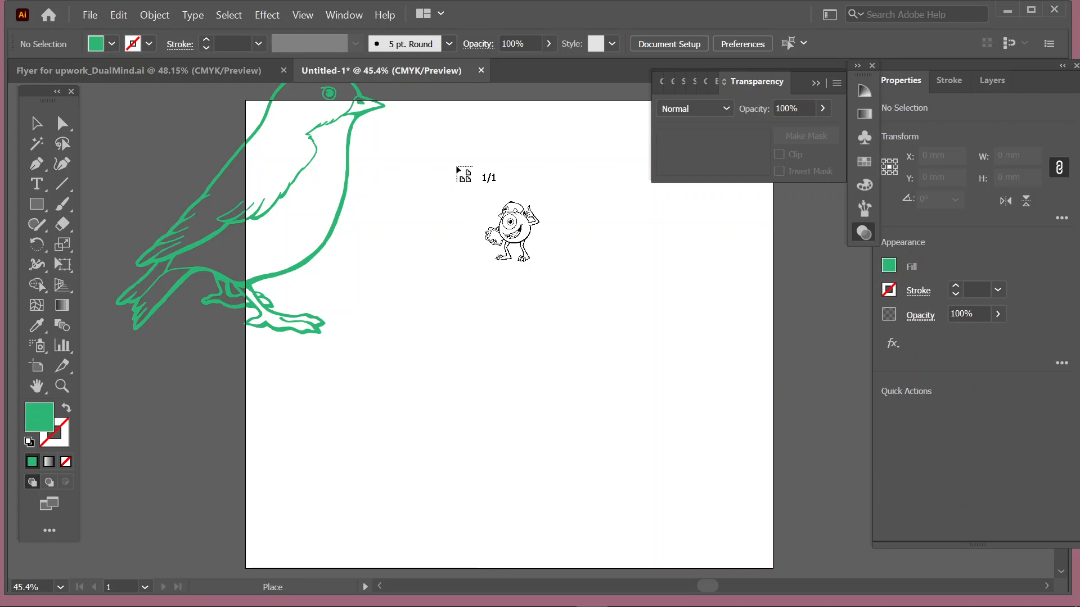
{"action": "left_click_drag", "start_coordinate": [457, 167], "coordinate": [746, 532]}
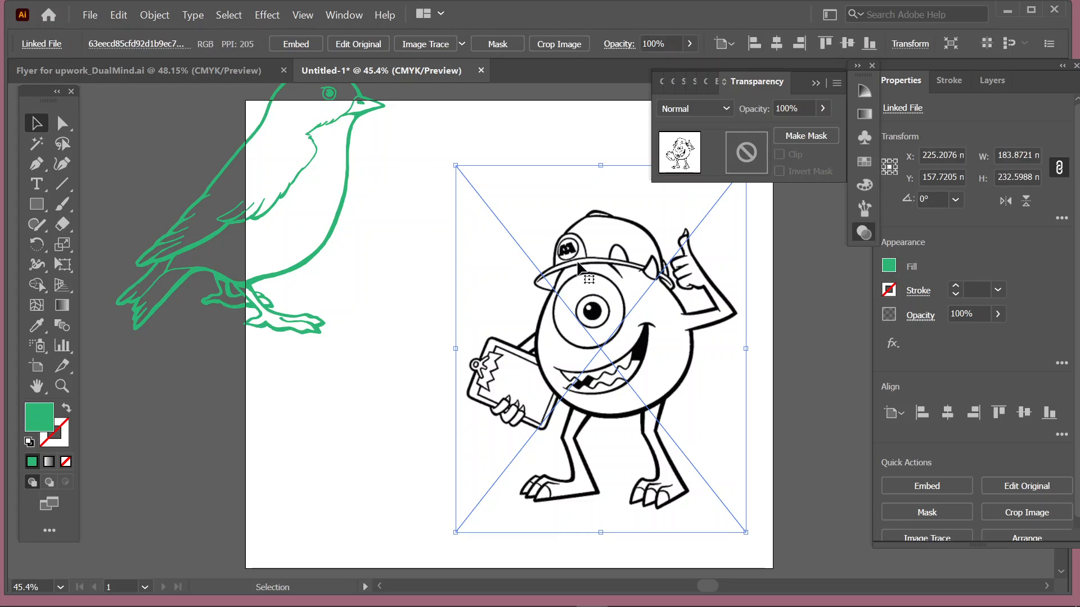
Convert the monster image to vector paths with the default Image Trace preset and Expand, repositioning it nearer the artboard's center
{"action": "left_click_drag", "start_coordinate": [579, 269], "coordinate": [543, 235]}
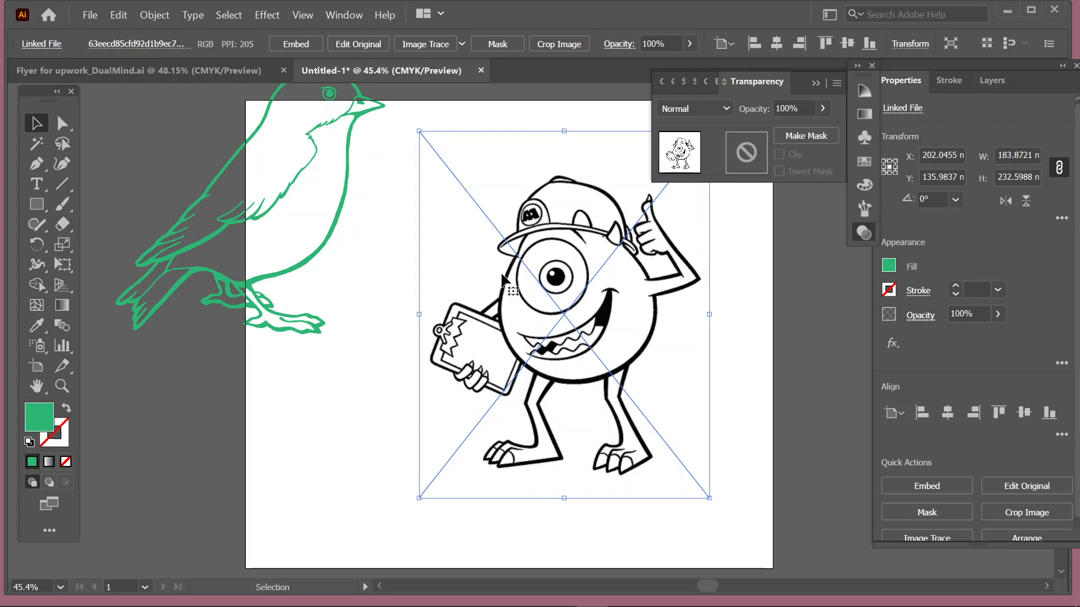
{"action": "left_click", "coordinate": [425, 47]}
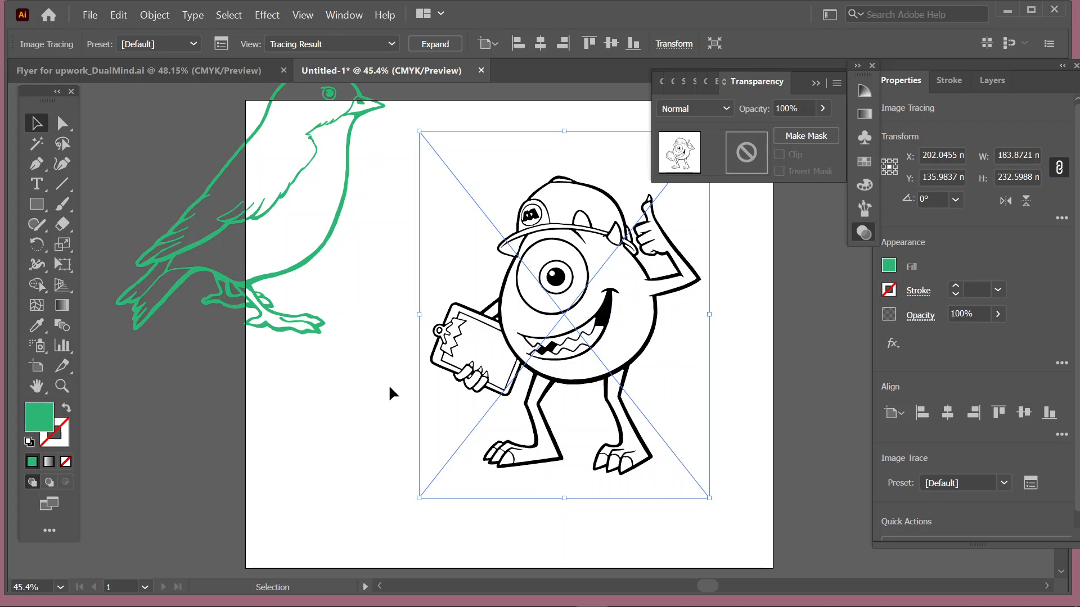
{"action": "left_click", "coordinate": [425, 43]}
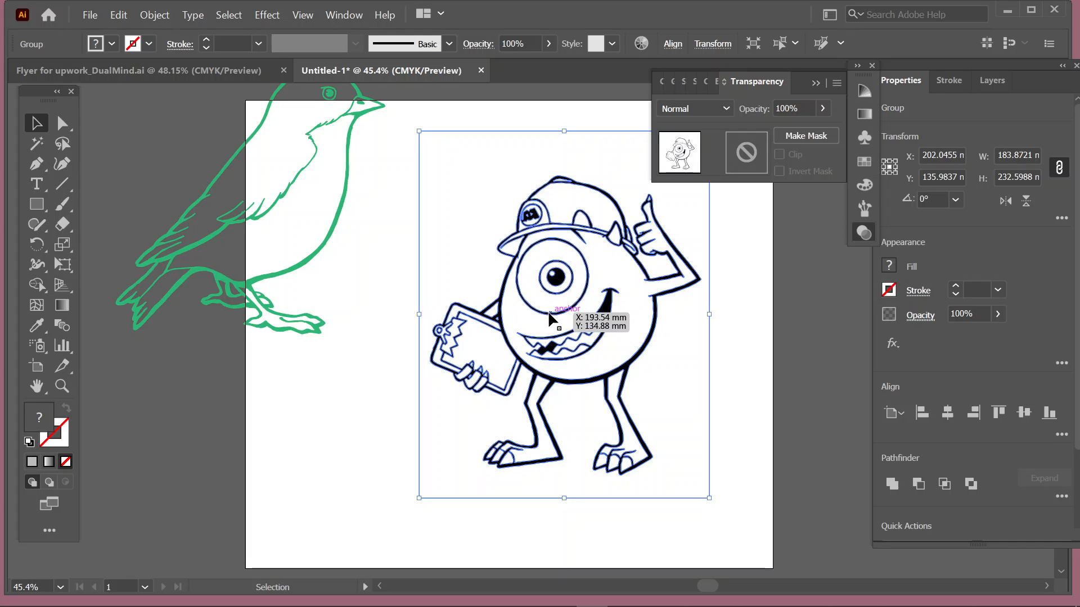
{"action": "left_click_drag", "start_coordinate": [550, 319], "coordinate": [459, 322]}
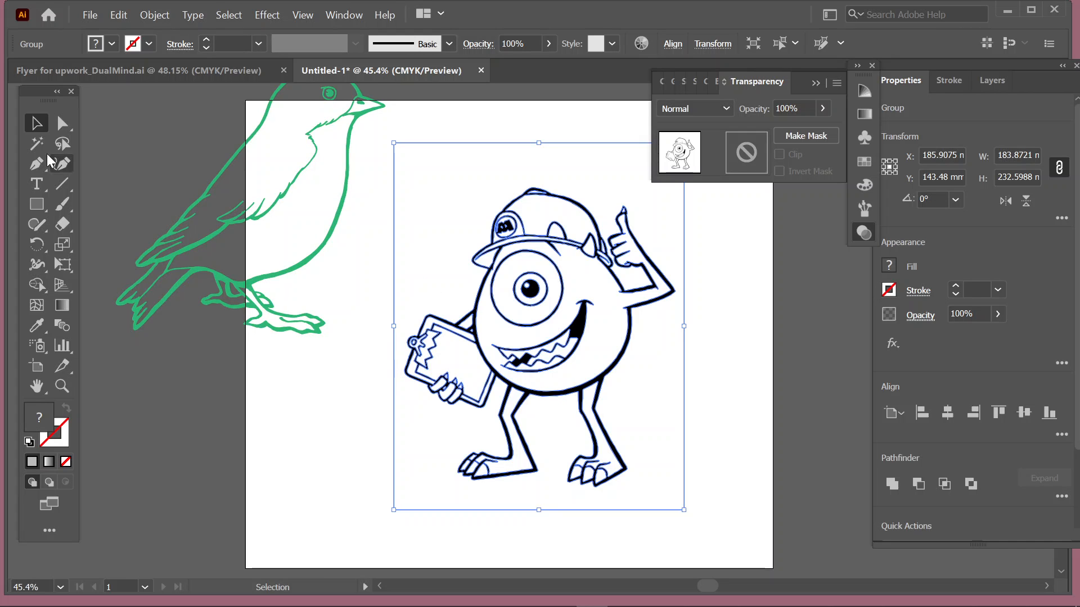
Delete the monster's white shapes with a Magic Wand selection and move the remaining line art about 8 mm right and 10 mm up
{"action": "key", "text": "y"}
{"action": "left_click", "coordinate": [440, 177]}
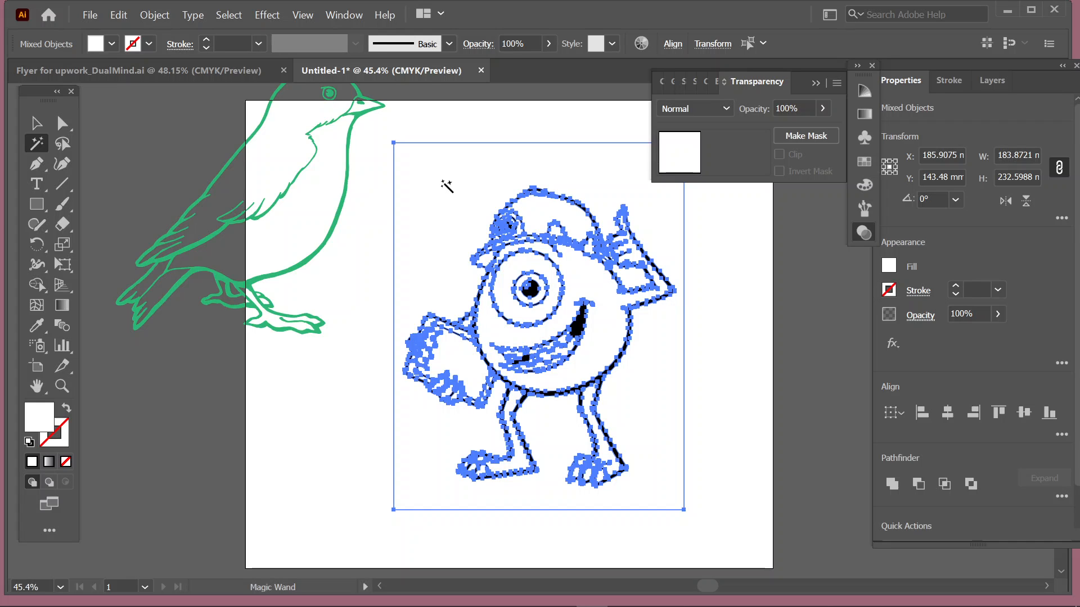
{"action": "key", "text": "ctrl+z"}
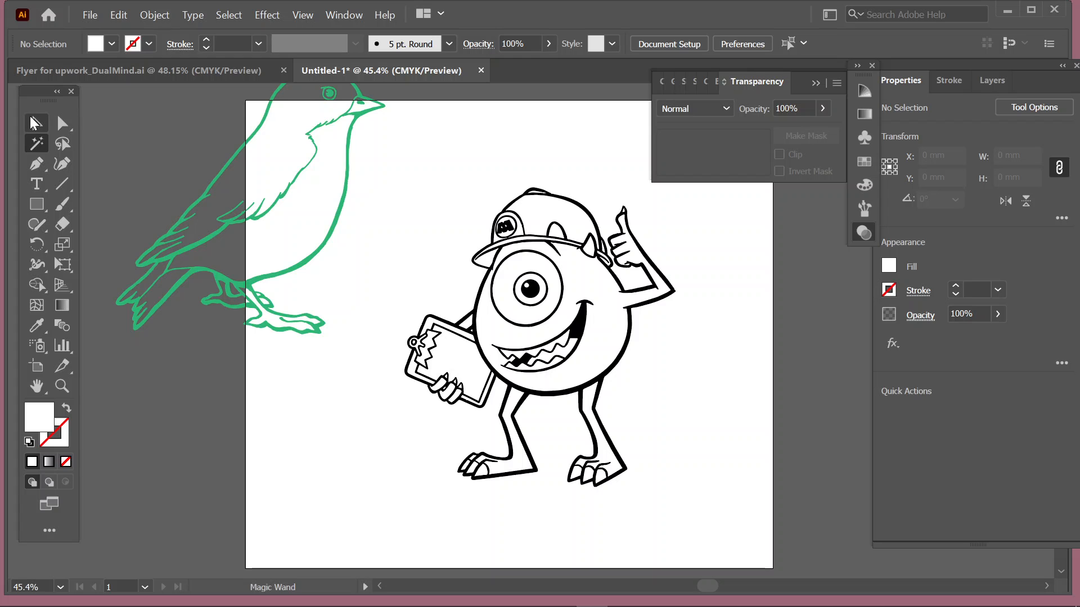
{"action": "left_click", "coordinate": [35, 123]}
{"action": "mouse_move", "coordinate": [514, 251]}
{"action": "left_mouse_down"}
{"action": "mouse_move", "coordinate": [792, 257]}
{"action": "mouse_move", "coordinate": [800, 280]}
{"action": "mouse_move", "coordinate": [642, 265]}
{"action": "mouse_move", "coordinate": [516, 236]}
{"action": "left_mouse_up"}
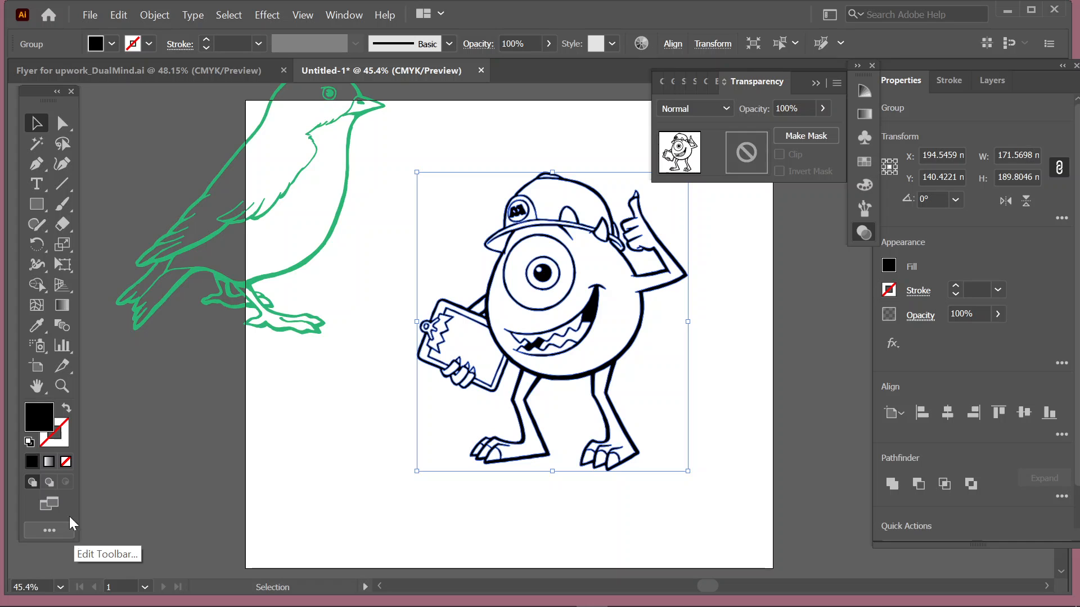
Swap the monster artwork's fill and stroke, deselect it, and swap the default colors back
{"action": "left_click", "coordinate": [68, 410]}
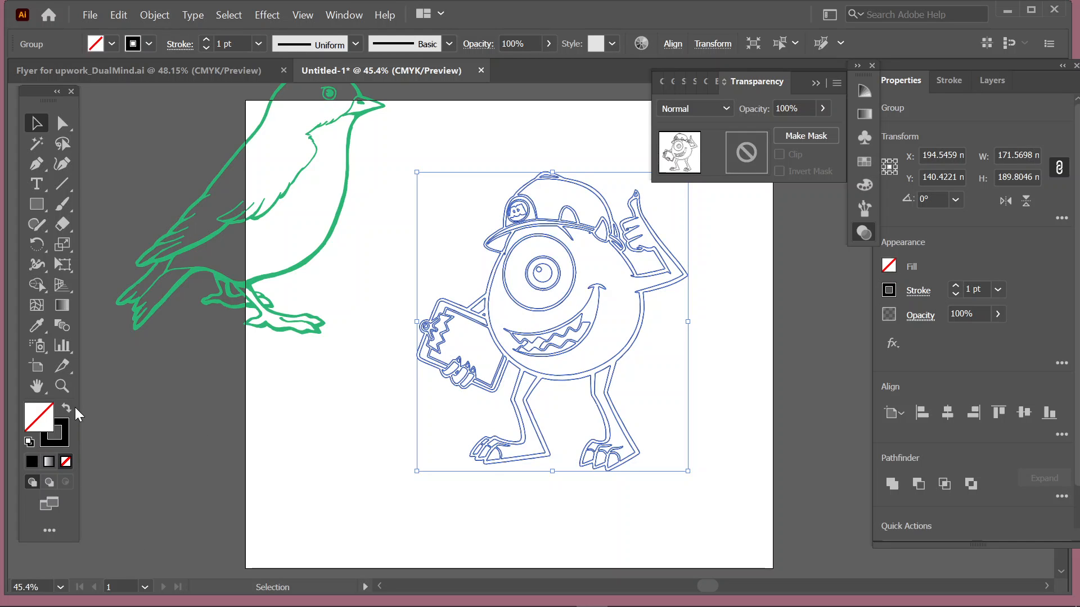
{"action": "left_click", "coordinate": [335, 418]}
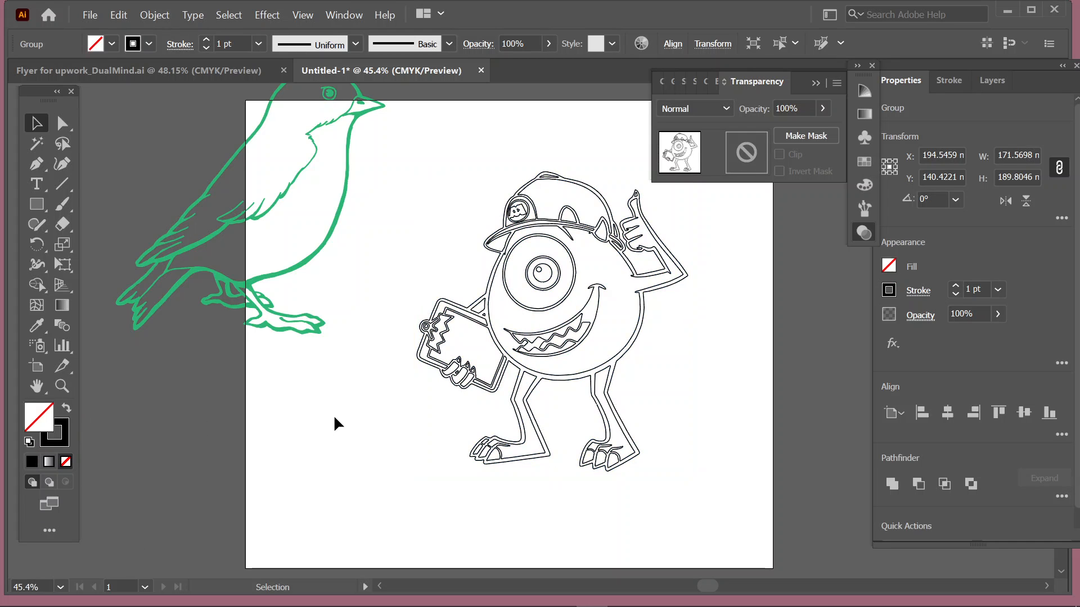
{"action": "left_click", "coordinate": [68, 409]}
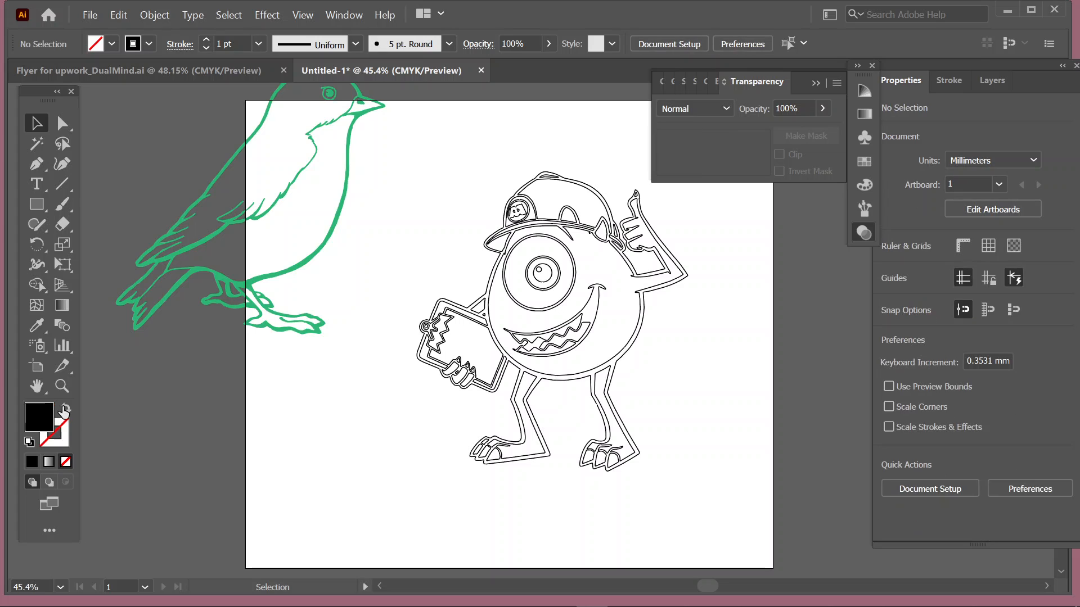
Choose a green fill swatch with nothing selected
{"action": "left_click", "coordinate": [113, 44]}
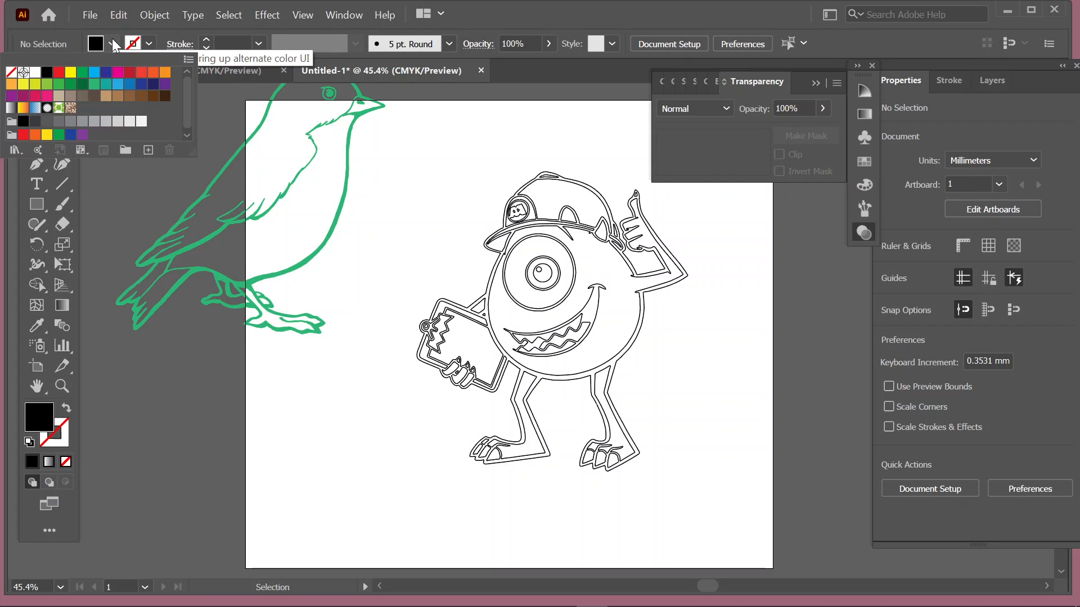
{"action": "left_click", "coordinate": [58, 85]}
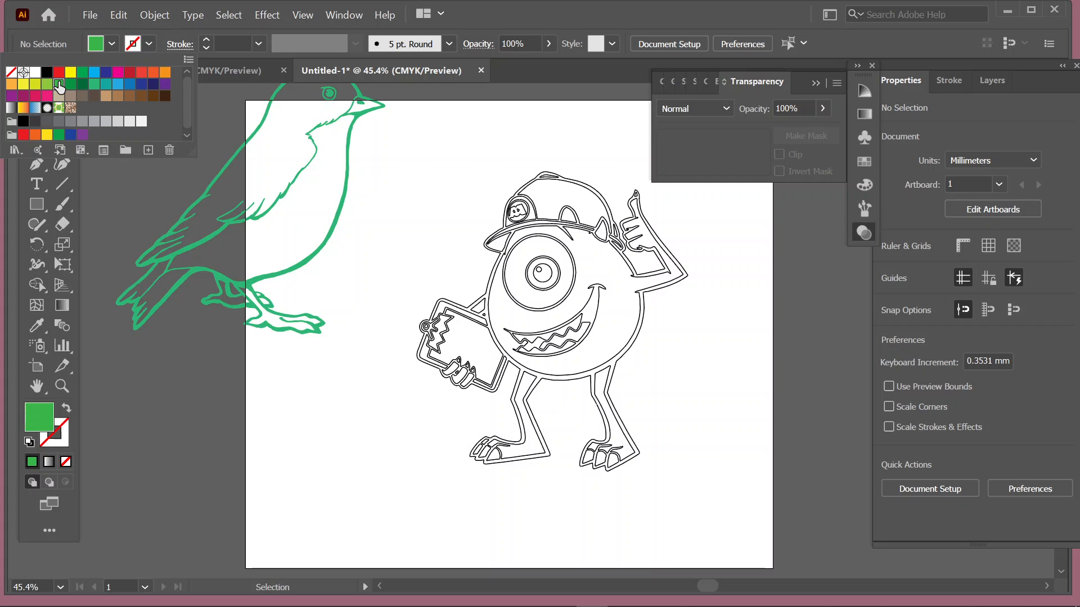
{"action": "left_click", "coordinate": [188, 433]}
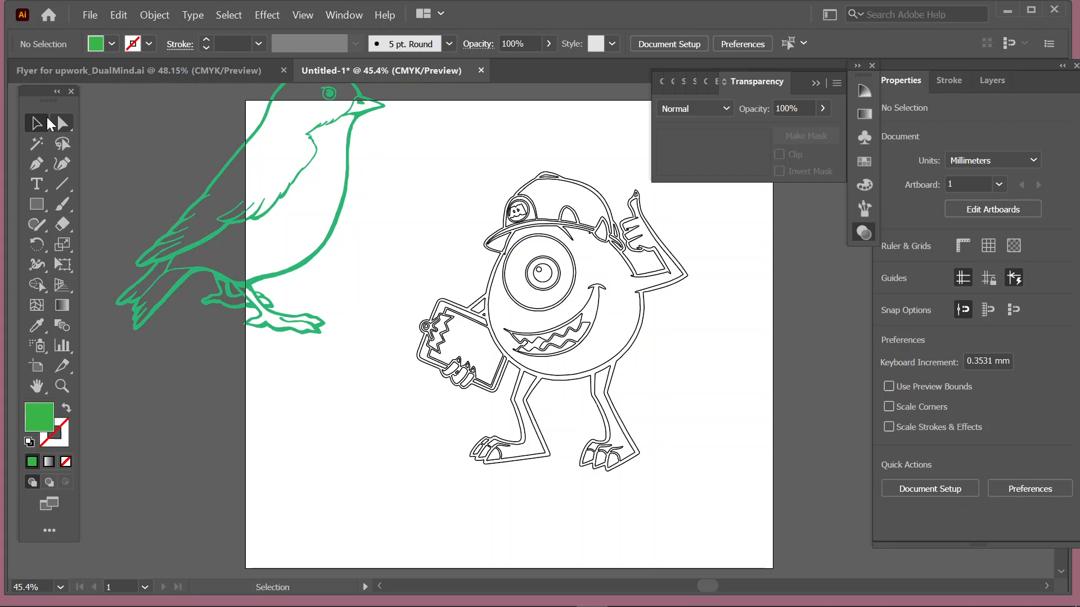
Select the monster artwork and set its fill to black
{"action": "left_click_drag", "start_coordinate": [481, 160], "coordinate": [667, 404]}
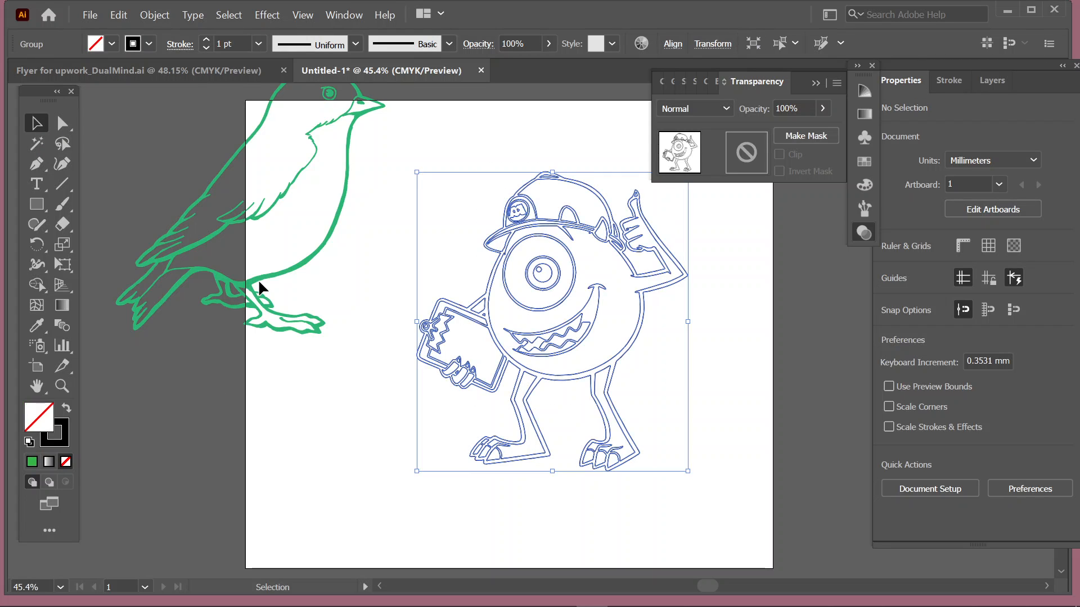
{"action": "left_click", "coordinate": [111, 45]}
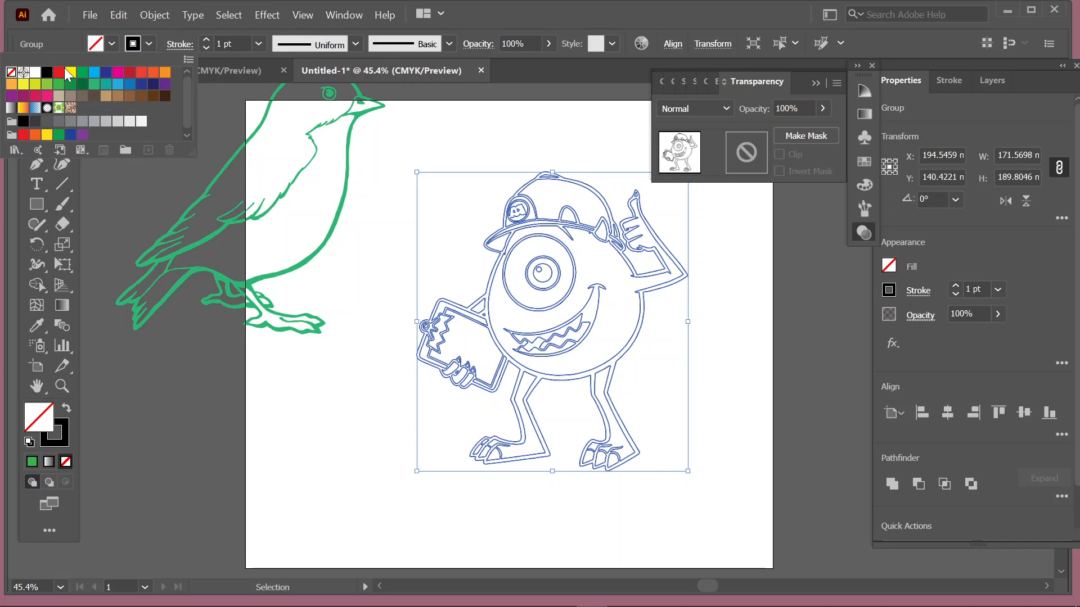
{"action": "left_click", "coordinate": [47, 72]}
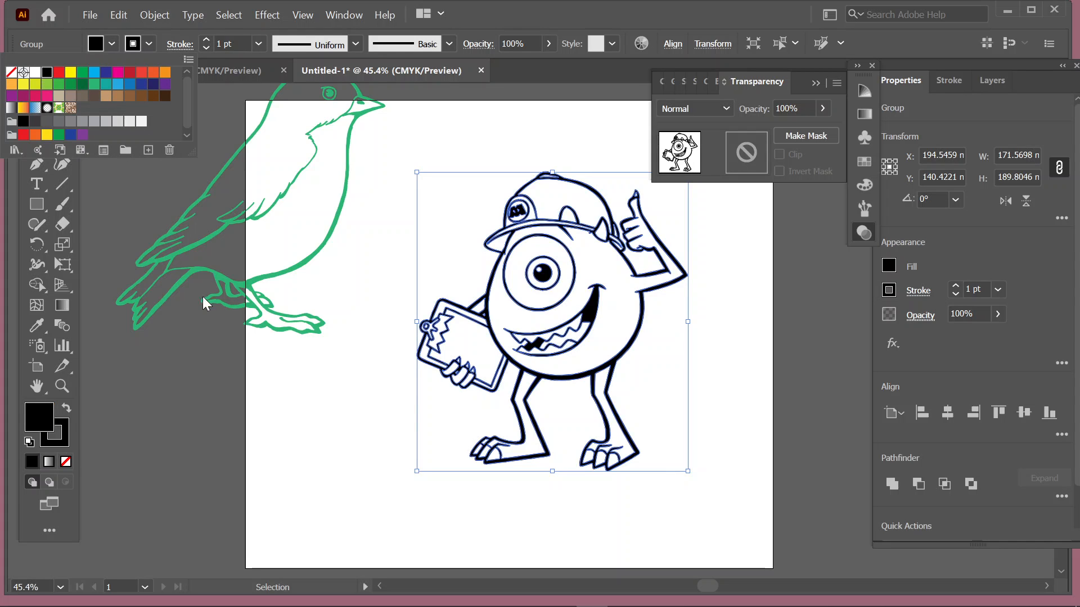
{"action": "left_click", "coordinate": [378, 403]}
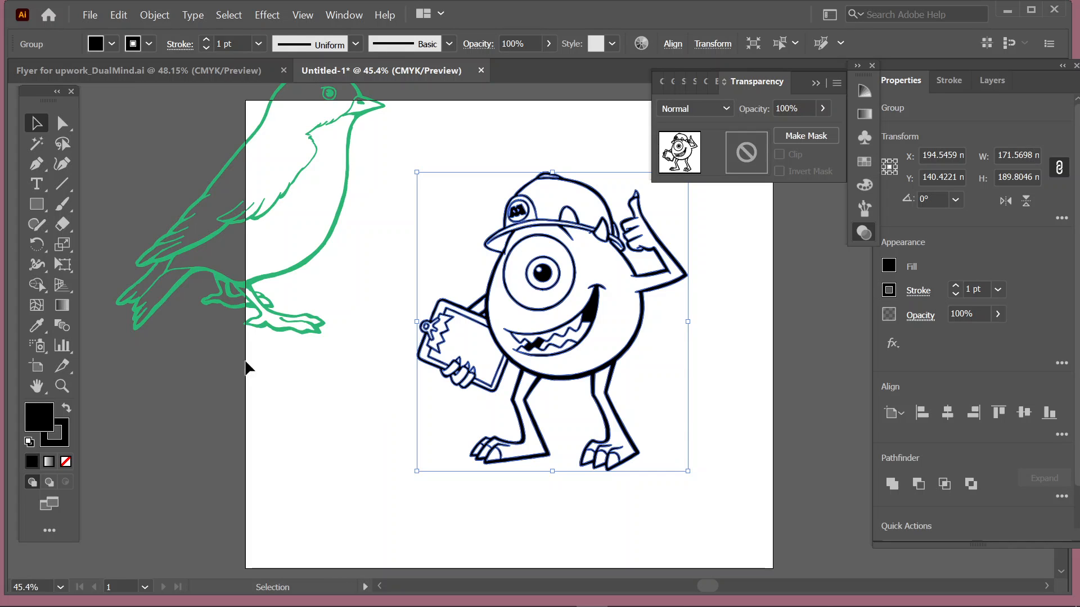
{"action": "left_click", "coordinate": [37, 269]}
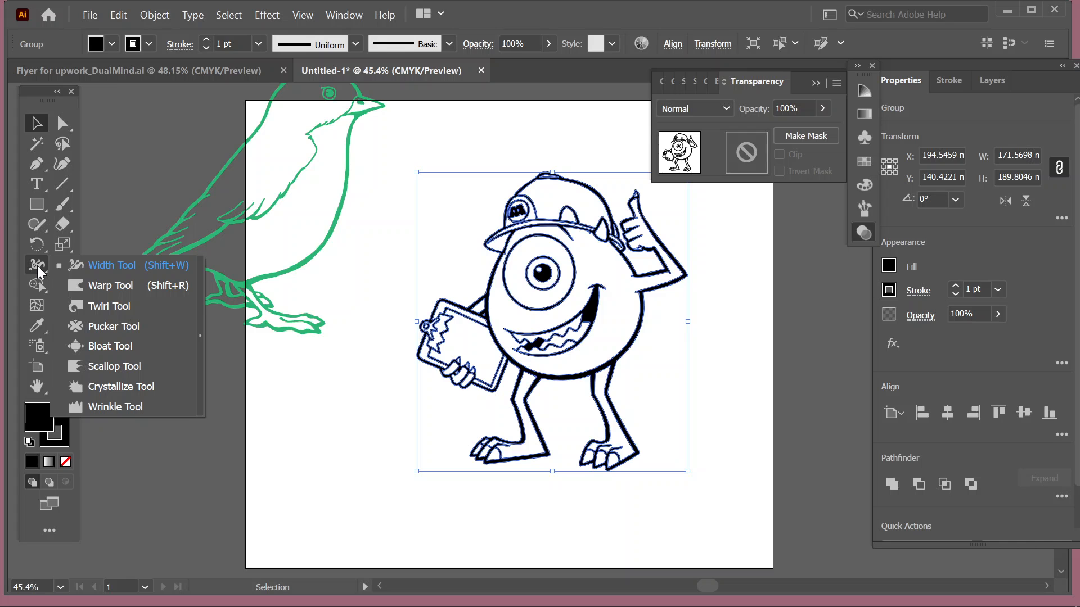
{"action": "left_click", "coordinate": [171, 191]}
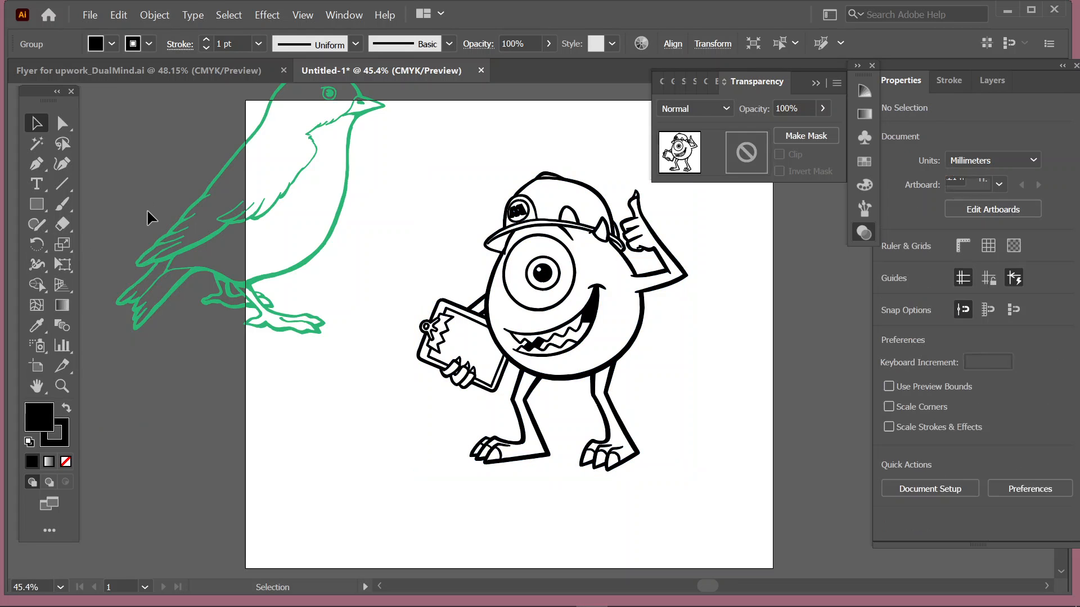
{"action": "left_click", "coordinate": [72, 261]}
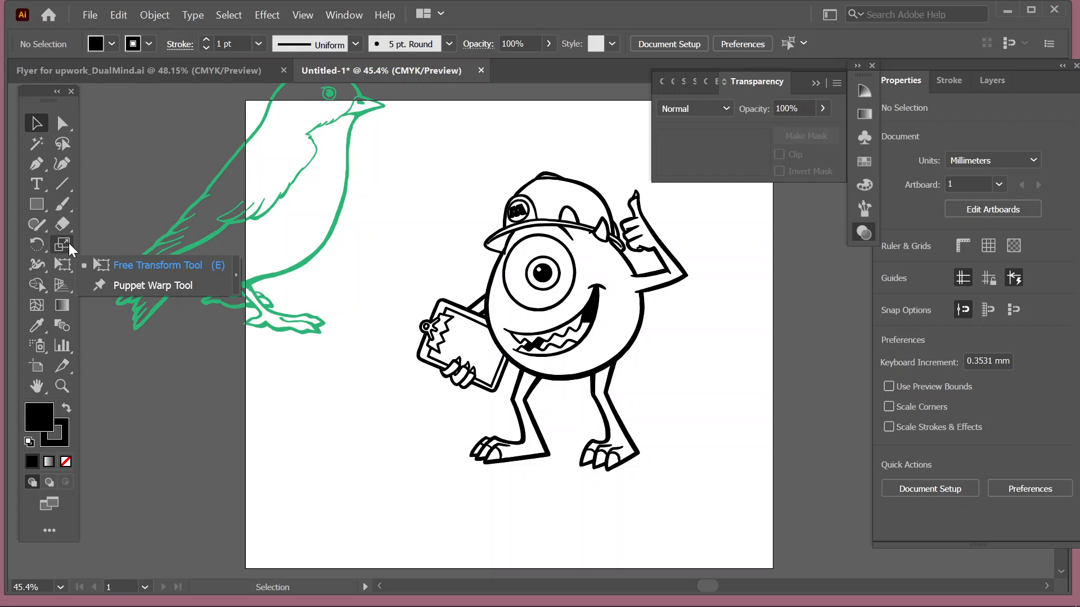
{"action": "left_click", "coordinate": [33, 226]}
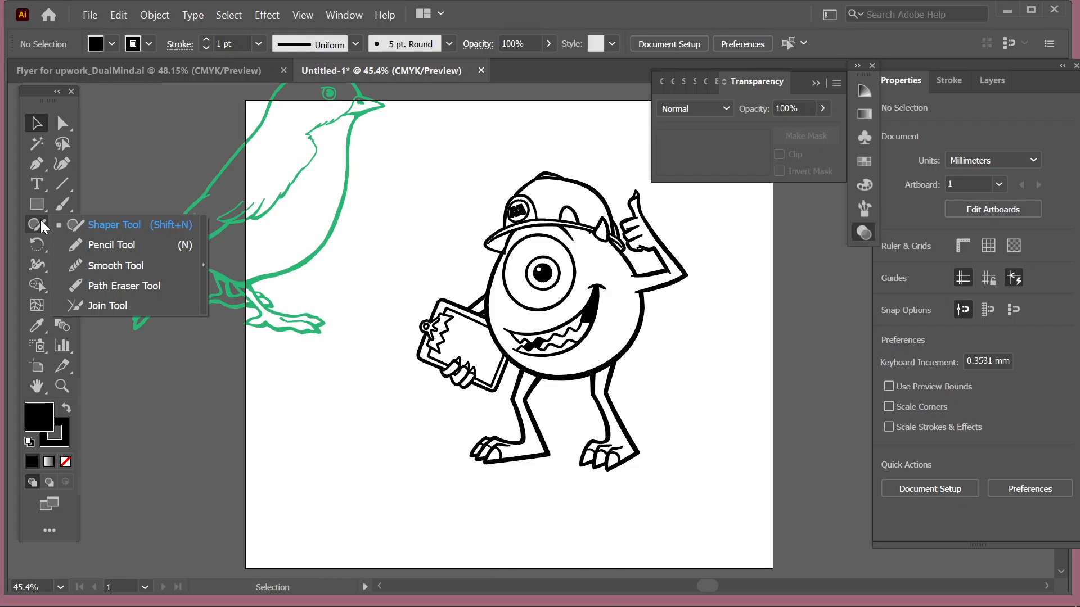
{"action": "left_click", "coordinate": [166, 147]}
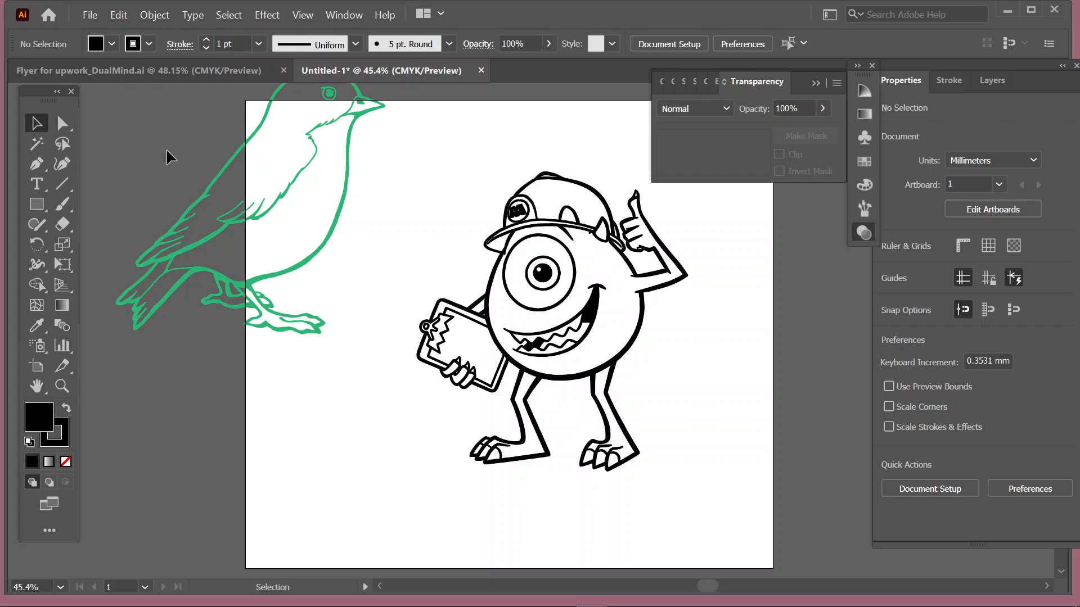
{"action": "left_click", "coordinate": [44, 321]}
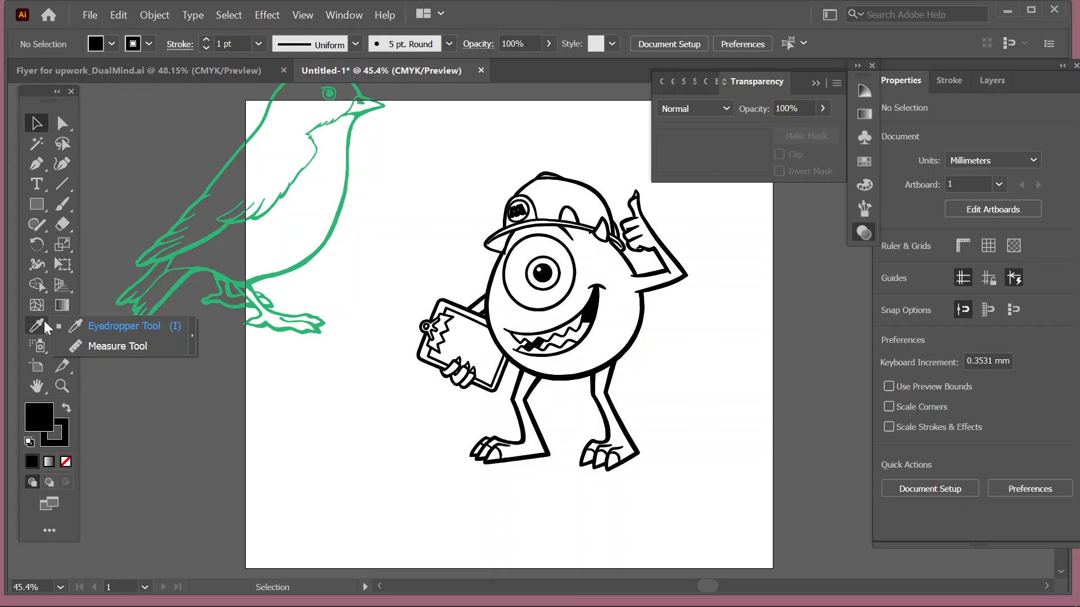
{"action": "left_click", "coordinate": [119, 249]}
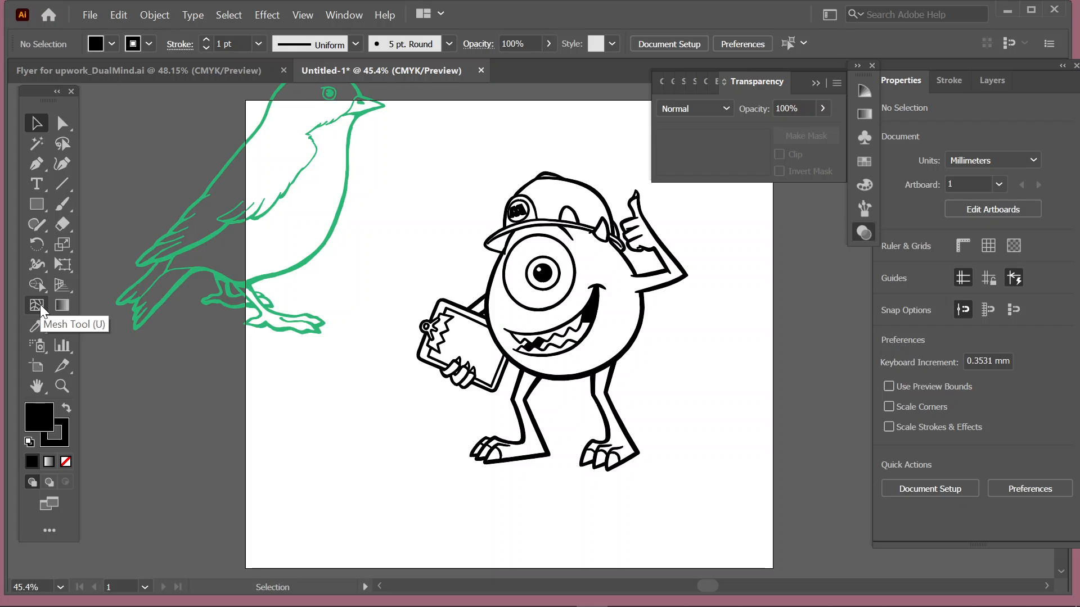
Switch to the Live Paint Bucket, set the fill to None with nothing selected, and return to the Selection tool
{"action": "left_click", "coordinate": [49, 291]}
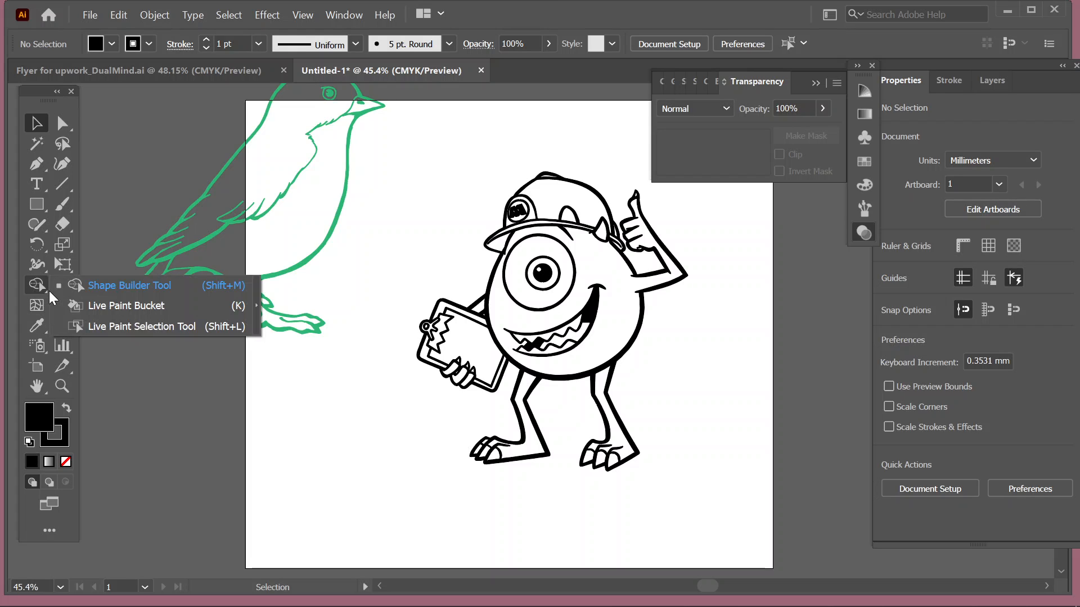
{"action": "left_click", "coordinate": [97, 310]}
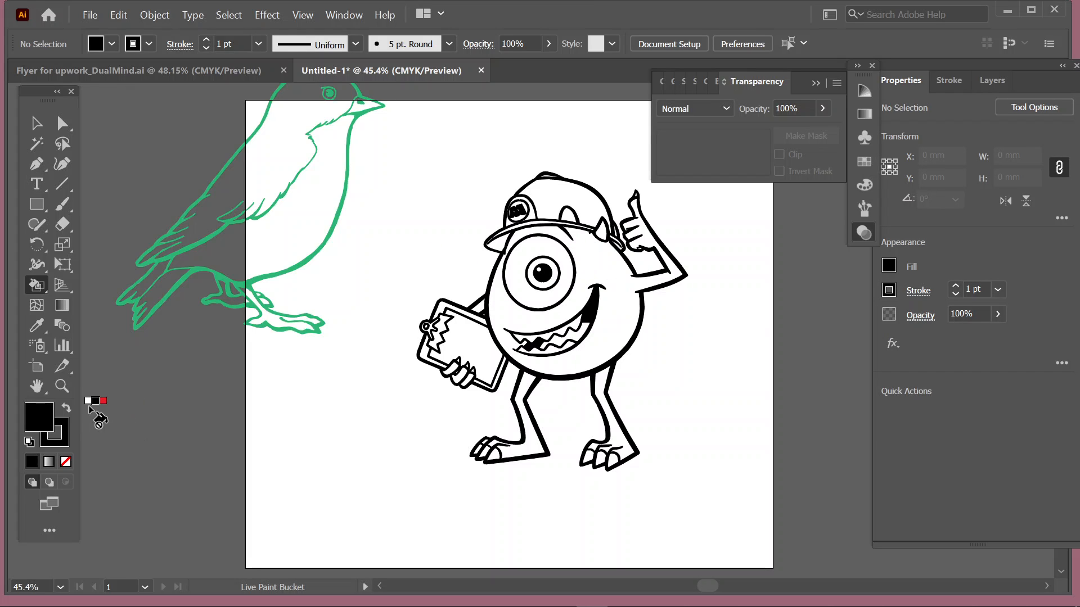
{"action": "left_click", "coordinate": [113, 44]}
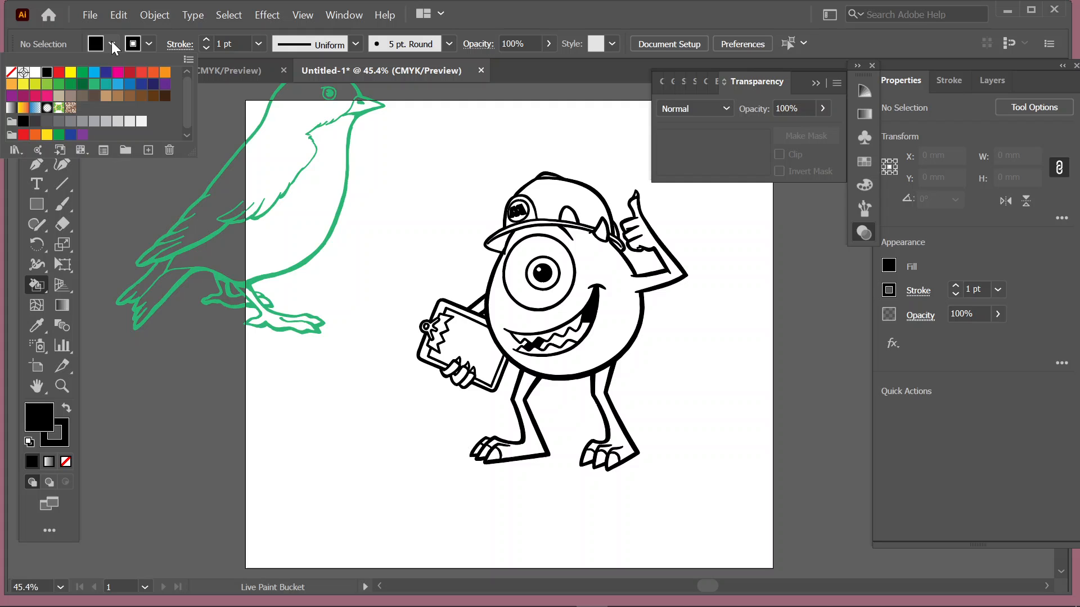
{"action": "left_click", "coordinate": [11, 72]}
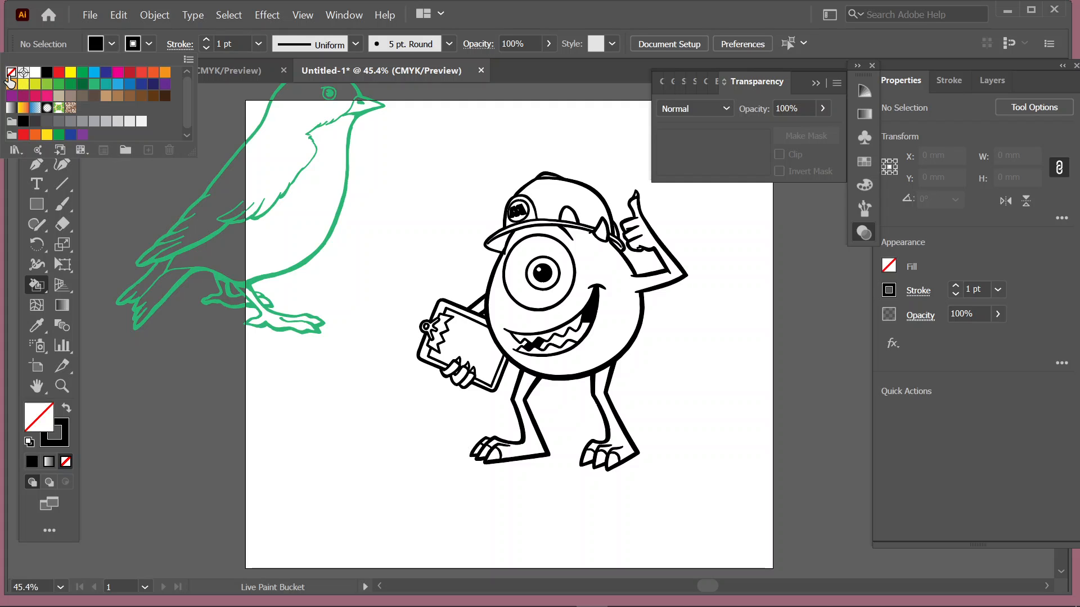
{"action": "left_click", "coordinate": [219, 108]}
{"action": "key", "text": "v"}
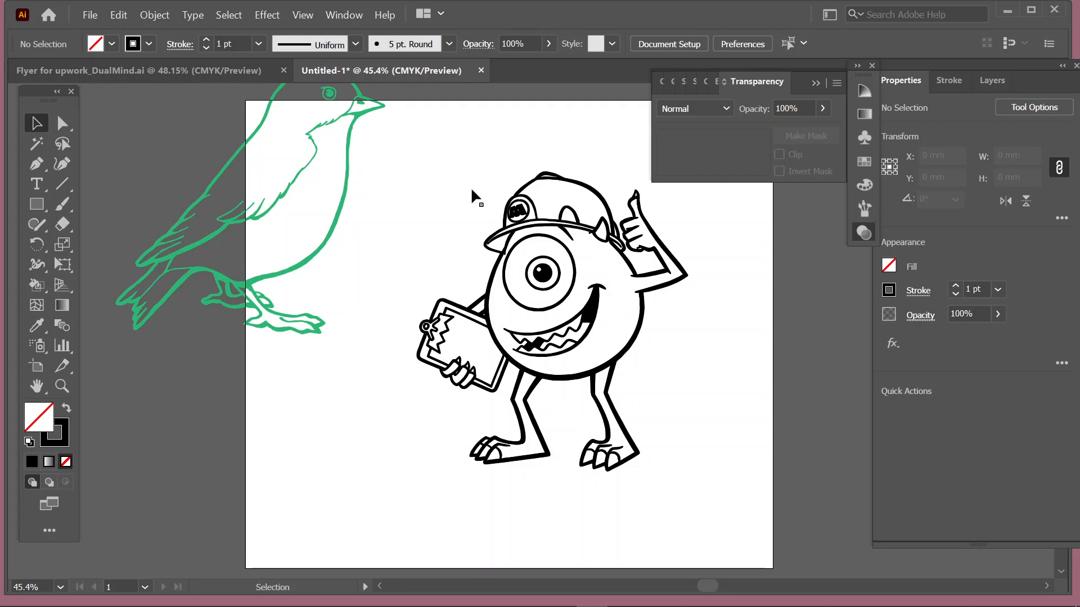
Select the monster artwork and set both its fill and its stroke to None
{"action": "left_click_drag", "start_coordinate": [471, 190], "coordinate": [646, 411]}
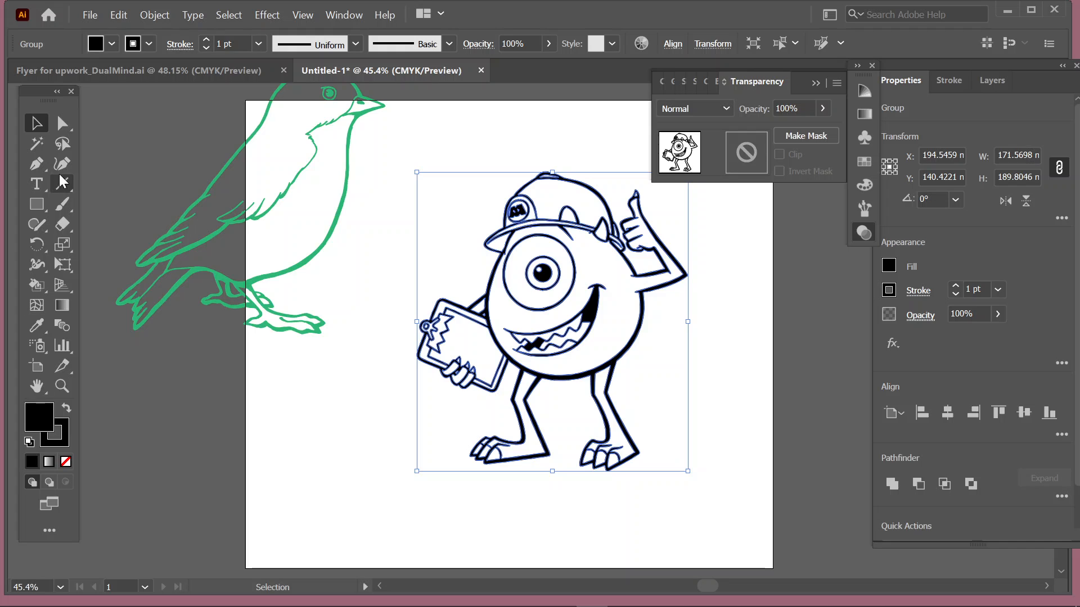
{"action": "left_click", "coordinate": [66, 463]}
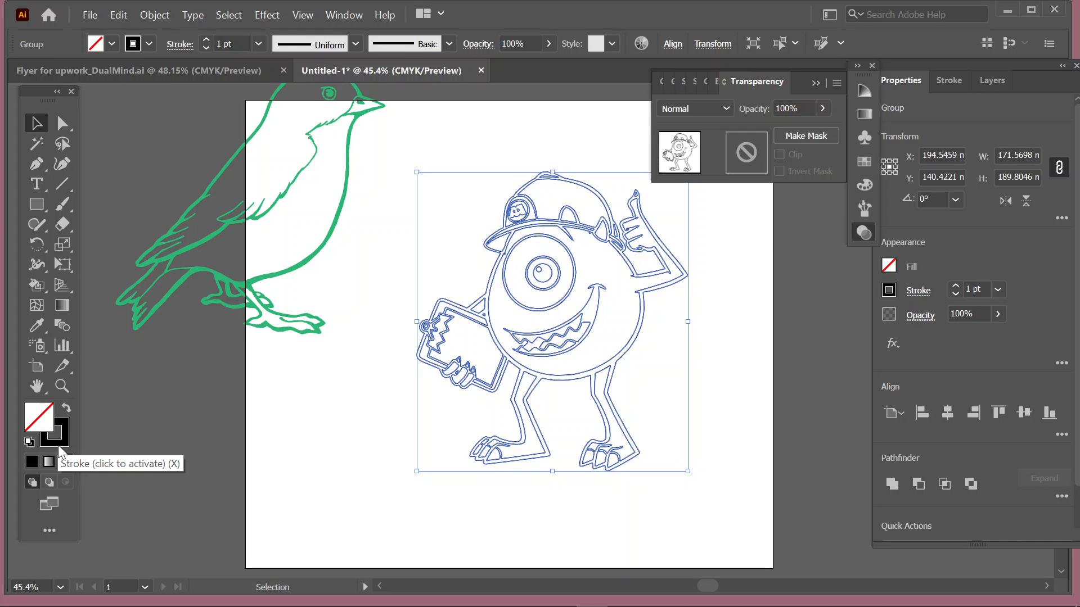
{"action": "left_click", "coordinate": [67, 462]}
{"action": "key", "text": "x"}
{"action": "left_click", "coordinate": [66, 462]}
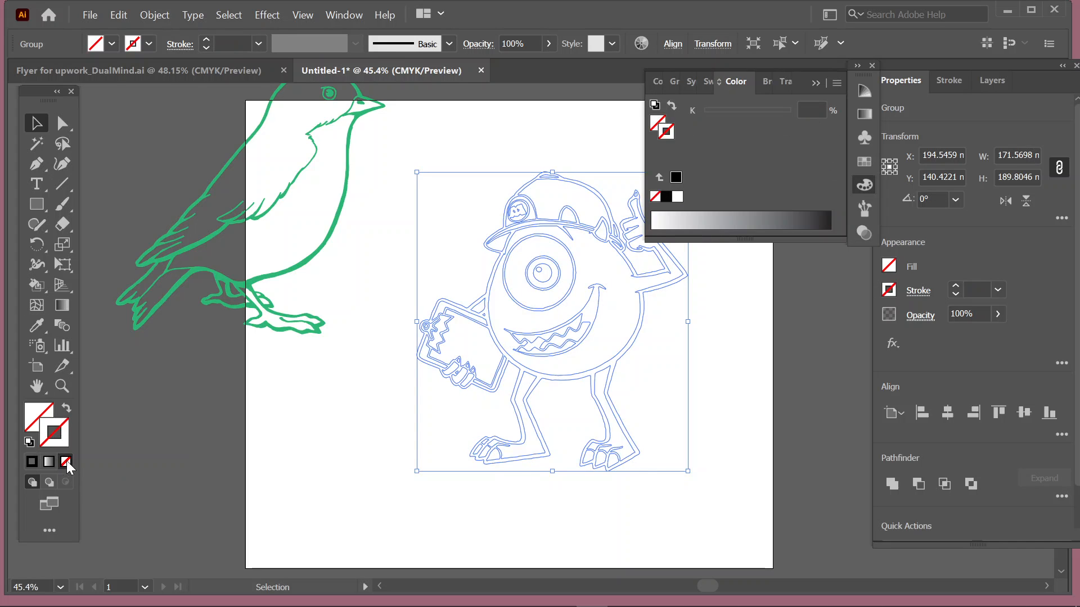
Select the monster artwork, reset its fill and stroke to the defaults, set both to None, and deselect it
{"action": "left_click", "coordinate": [412, 134]}
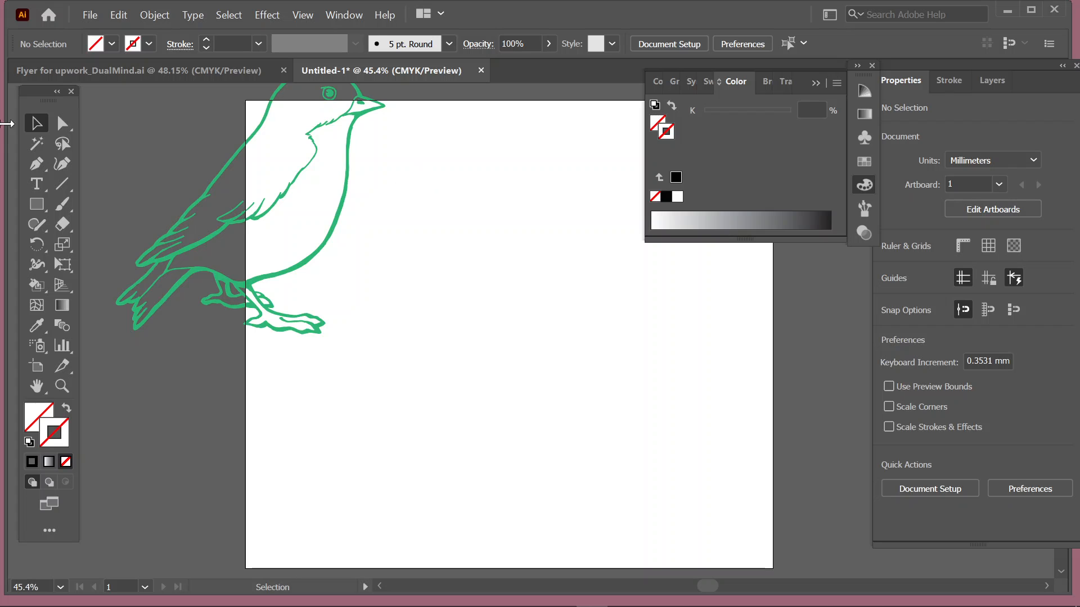
{"action": "key", "text": "ctrl+a"}
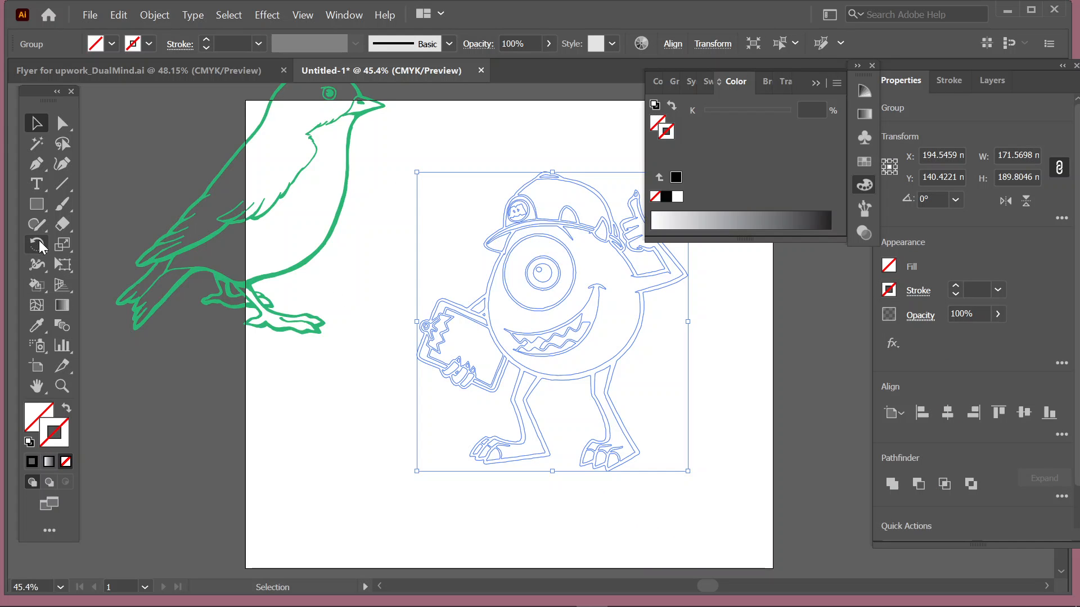
{"action": "left_click", "coordinate": [36, 286]}
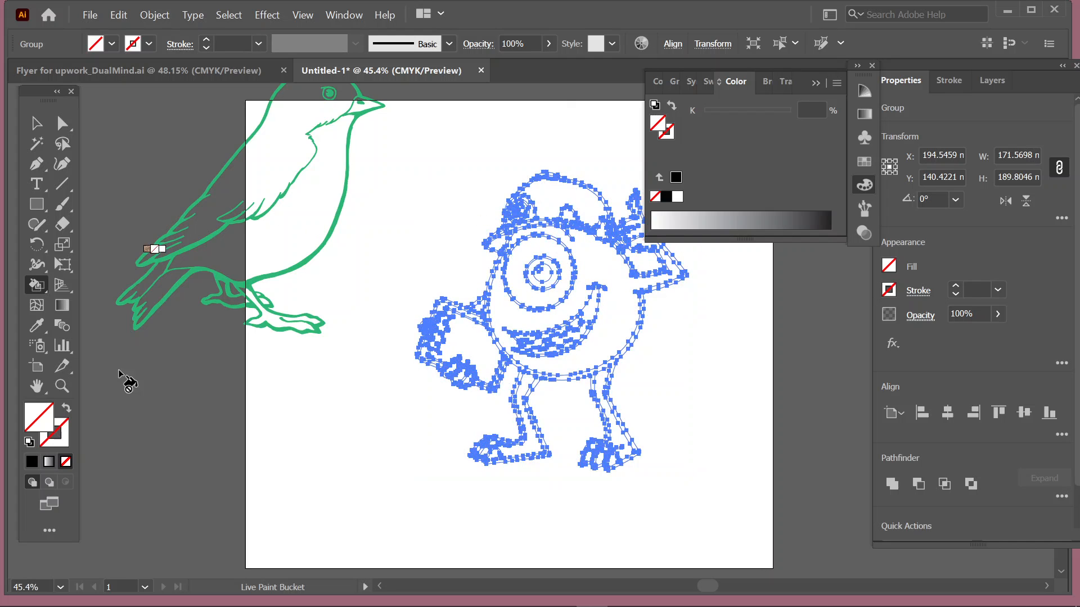
{"action": "left_click", "coordinate": [29, 445]}
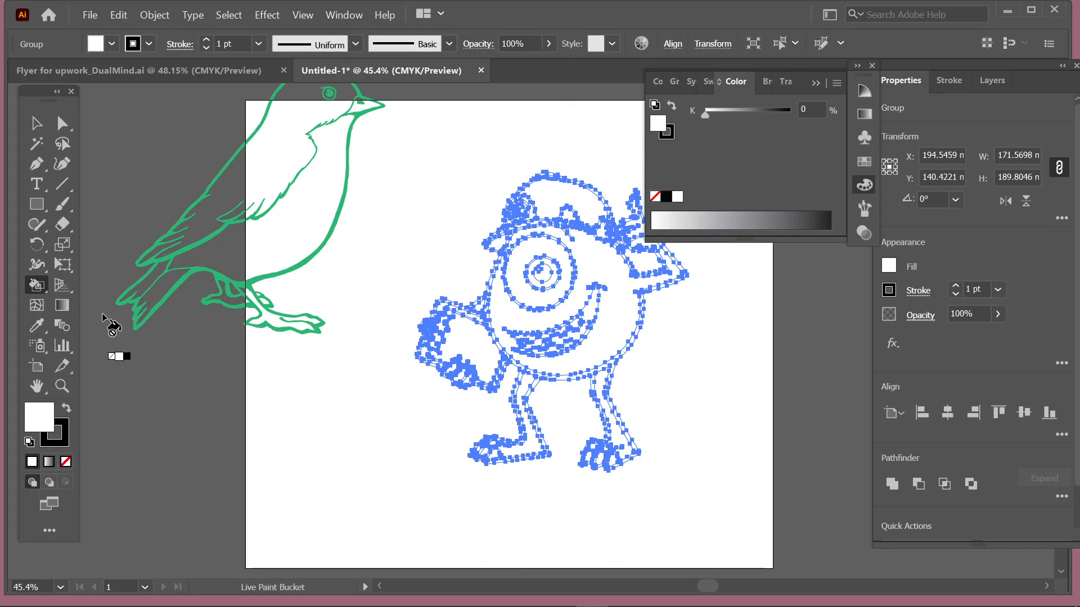
{"action": "left_click", "coordinate": [66, 461]}
{"action": "key", "text": "v"}
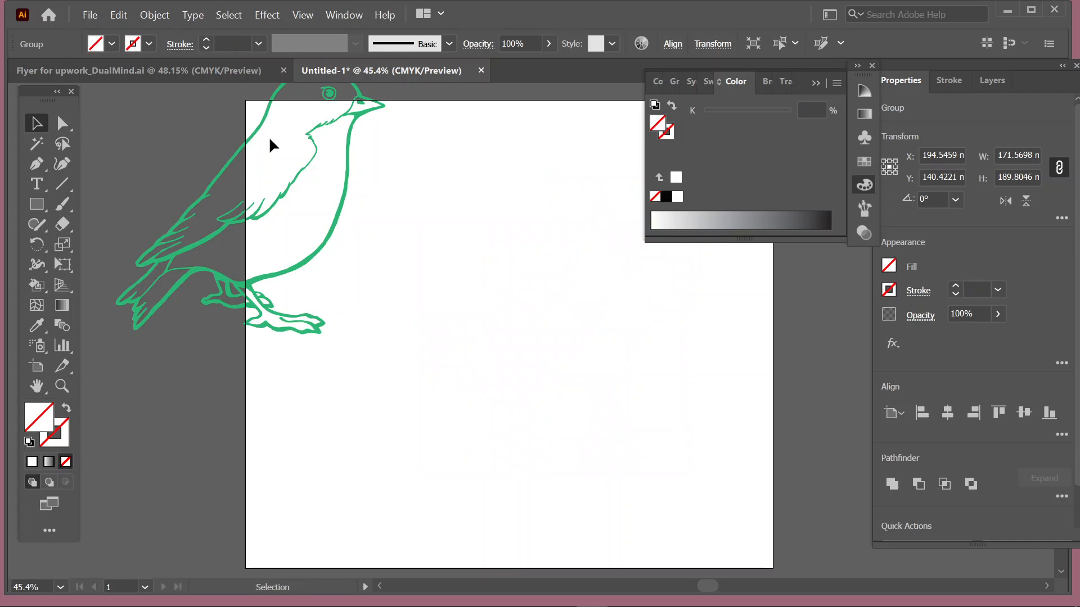
{"action": "left_click", "coordinate": [85, 414]}
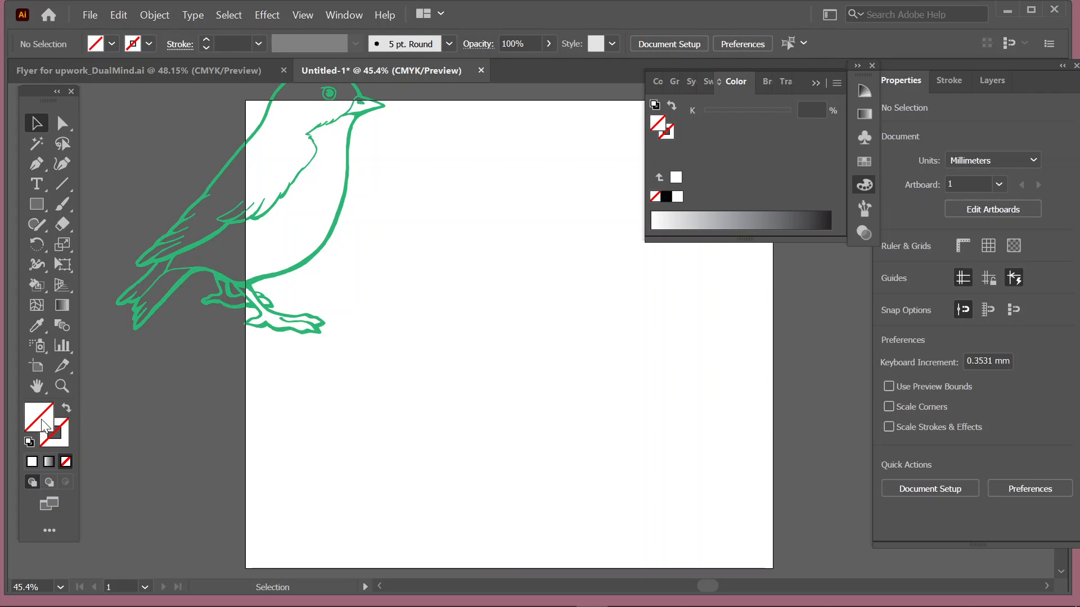
Choose black as the stroke color with nothing selected
{"action": "left_click", "coordinate": [111, 41]}
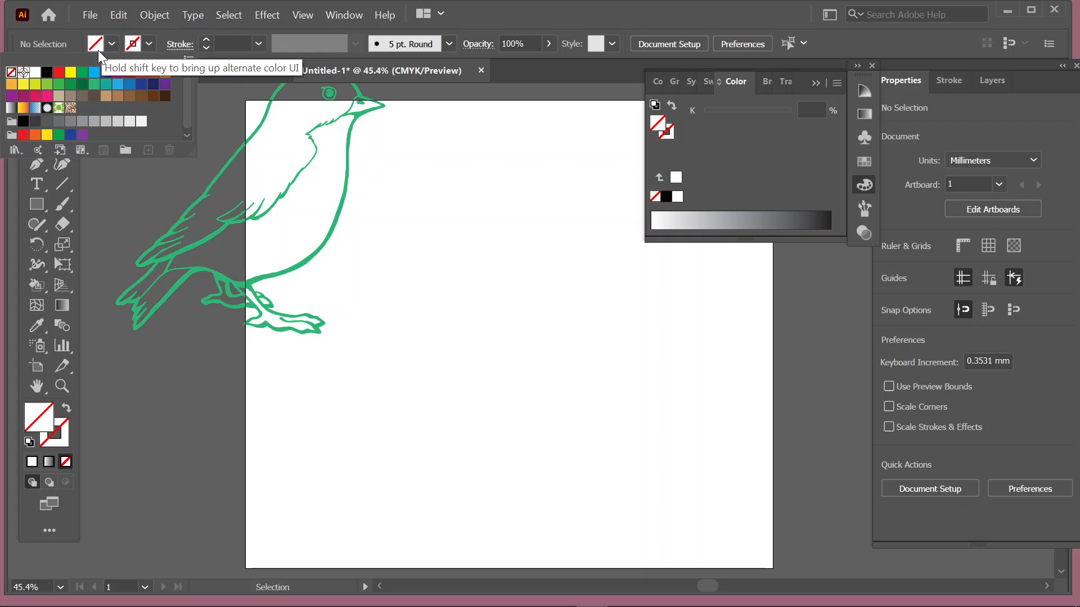
{"action": "left_click", "coordinate": [150, 39]}
{"action": "left_click", "coordinate": [150, 40]}
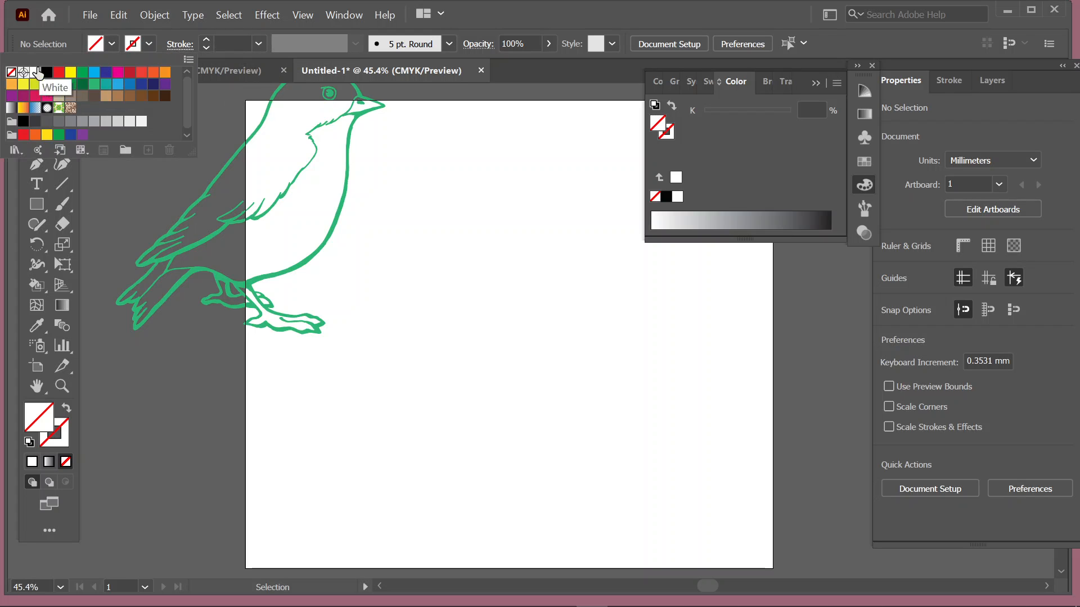
{"action": "left_click", "coordinate": [46, 74]}
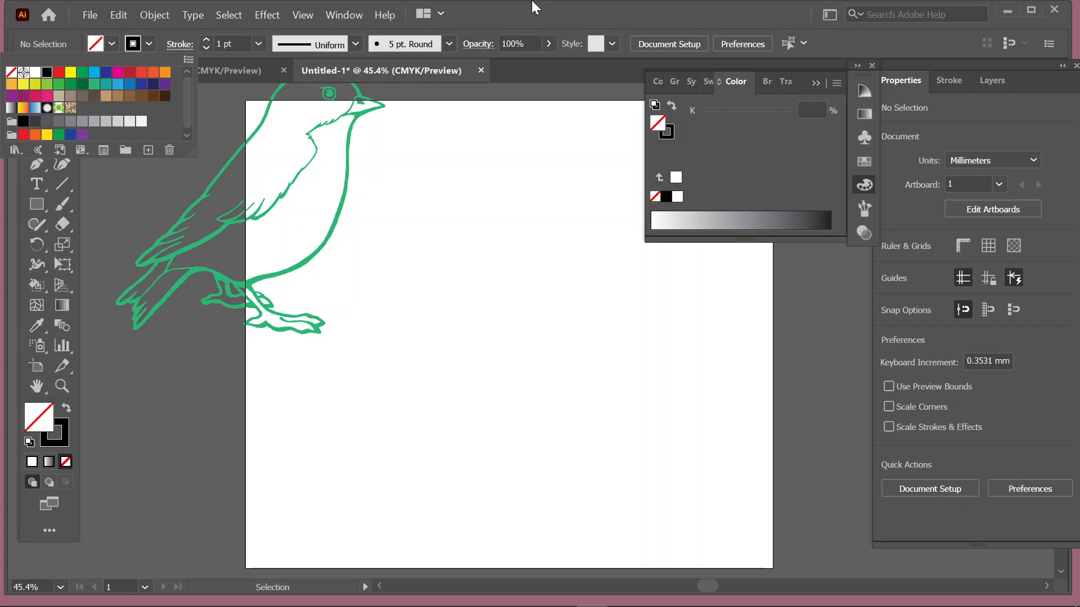
Select the monster artwork and set its stroke to black, leaving the fill at None
{"action": "left_click_drag", "start_coordinate": [465, 192], "coordinate": [605, 343]}
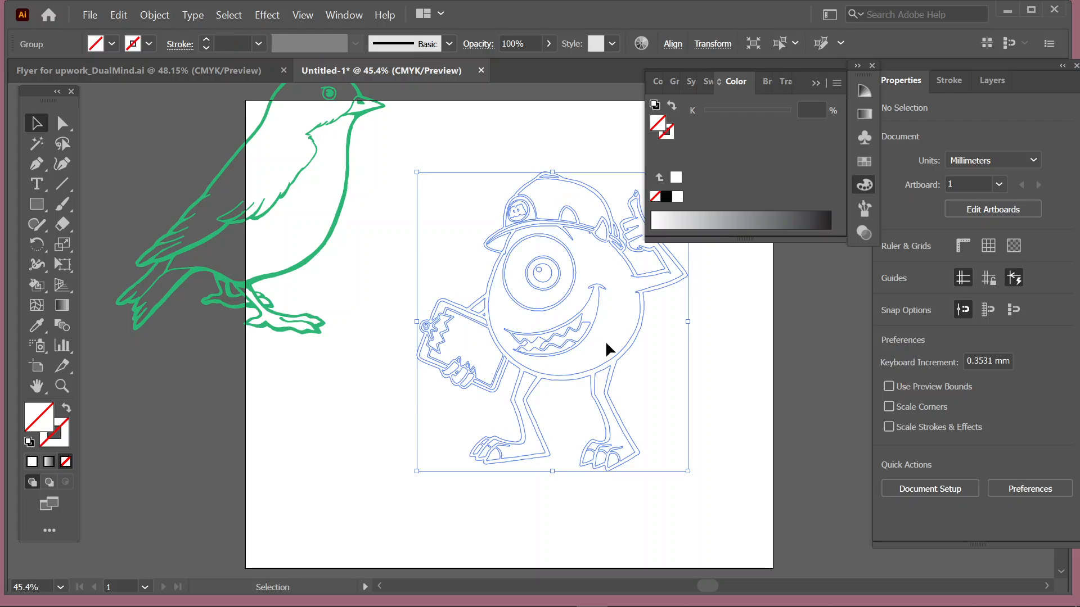
{"action": "left_click", "coordinate": [149, 44]}
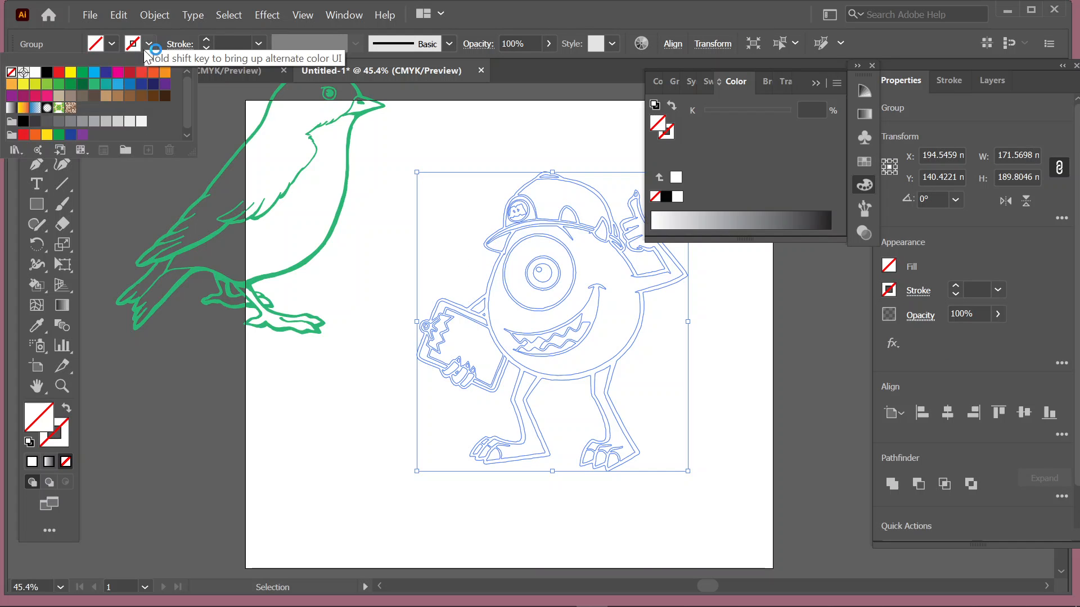
{"action": "left_click", "coordinate": [47, 74]}
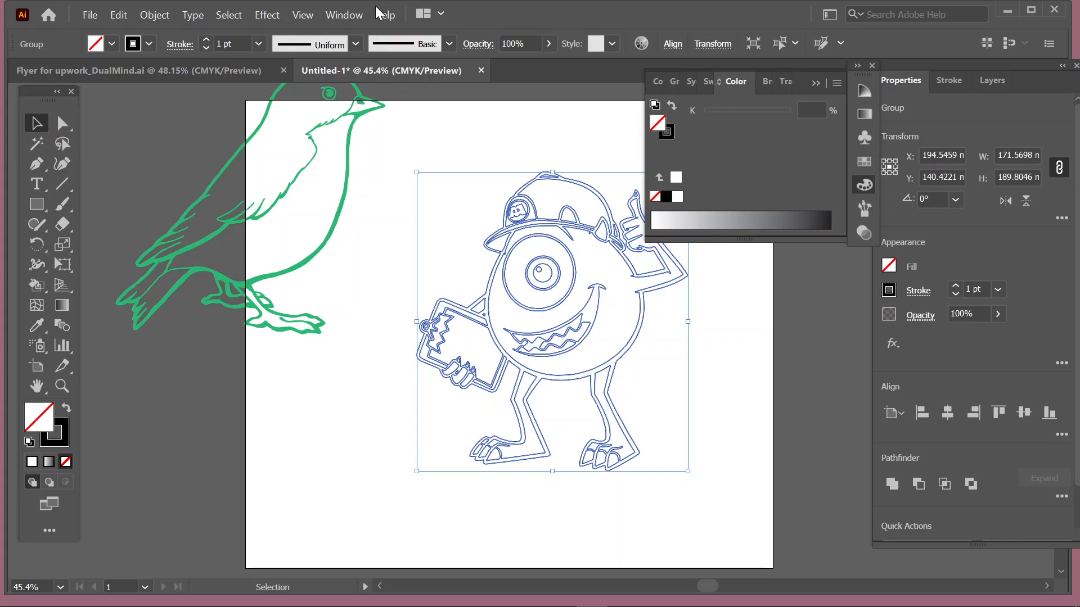
Make the selected monster outlines into a Live Paint group with the Live Paint Bucket
{"action": "left_click", "coordinate": [35, 285]}
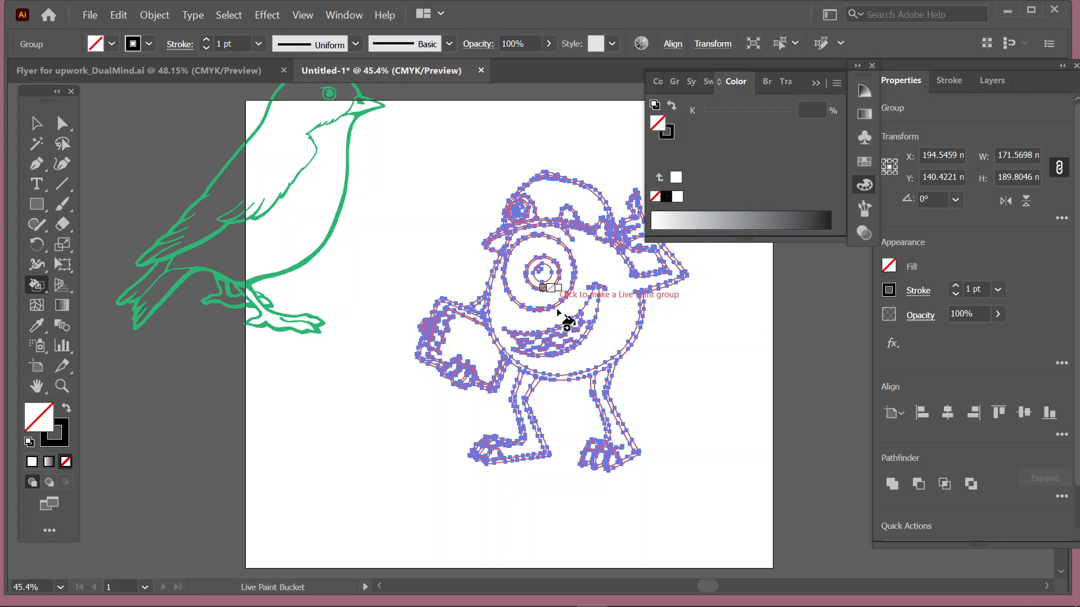
{"action": "left_click", "coordinate": [513, 308]}
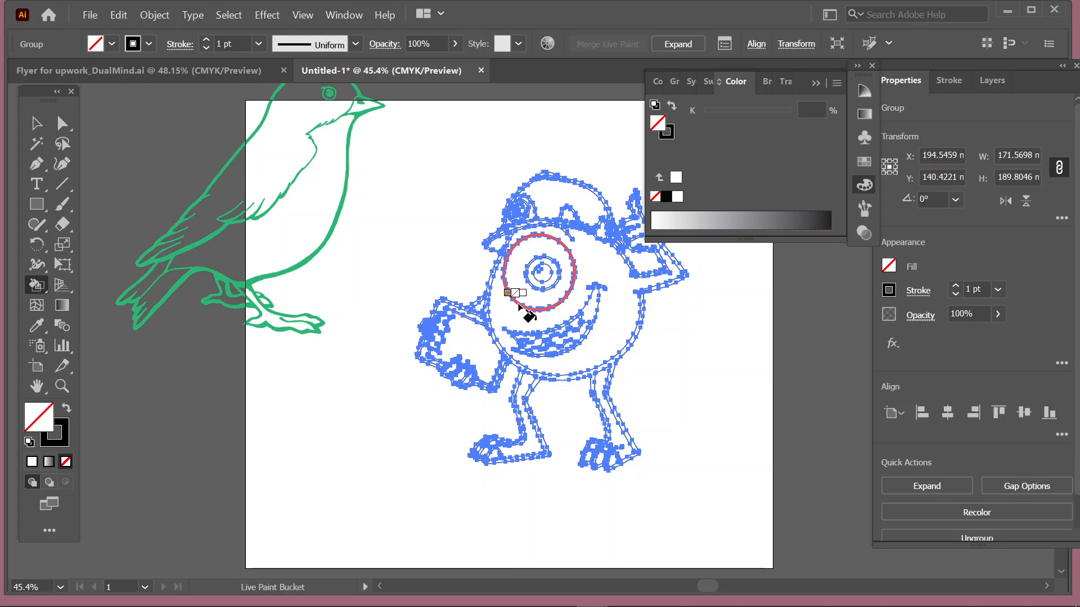
{"action": "left_click", "coordinate": [523, 309]}
Show the color swatches, pick green as the bucket fill, return to the Selection tool and deselect the monster
{"action": "left_click", "coordinate": [706, 84]}
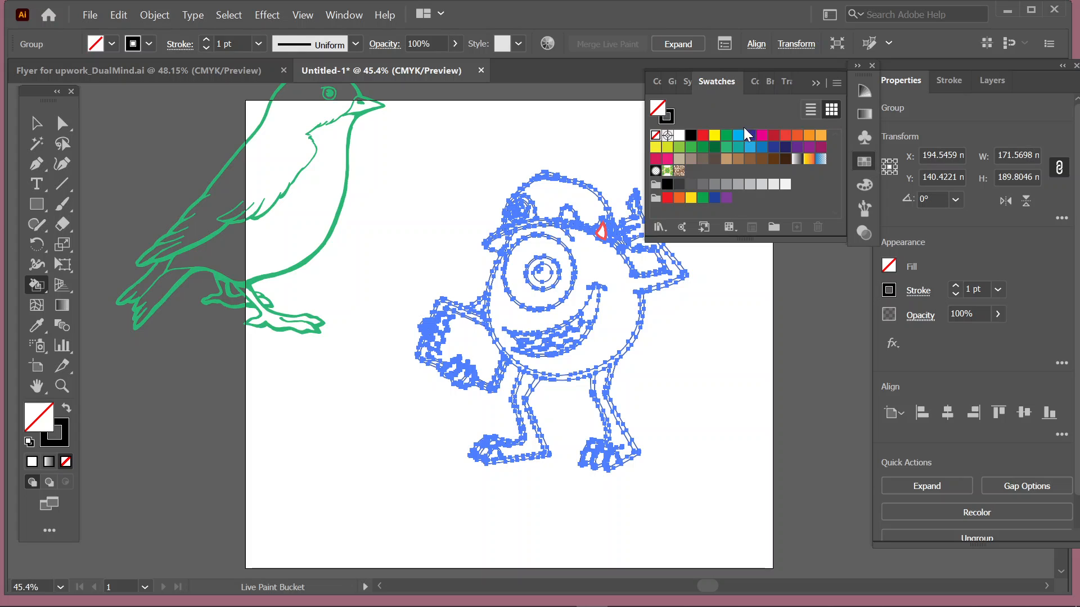
{"action": "left_click", "coordinate": [726, 135]}
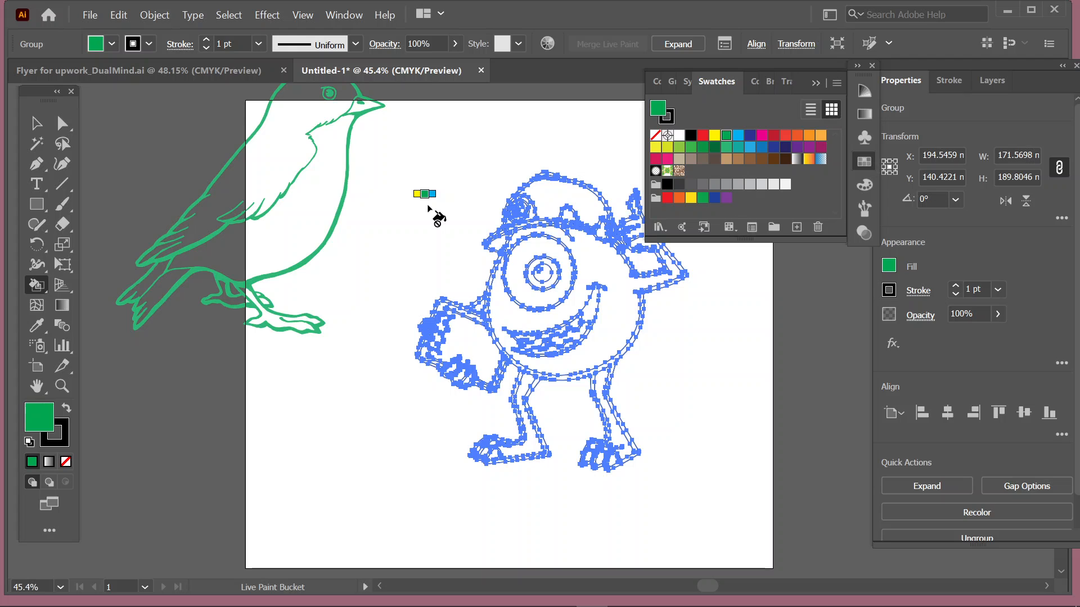
{"action": "left_click", "coordinate": [37, 123]}
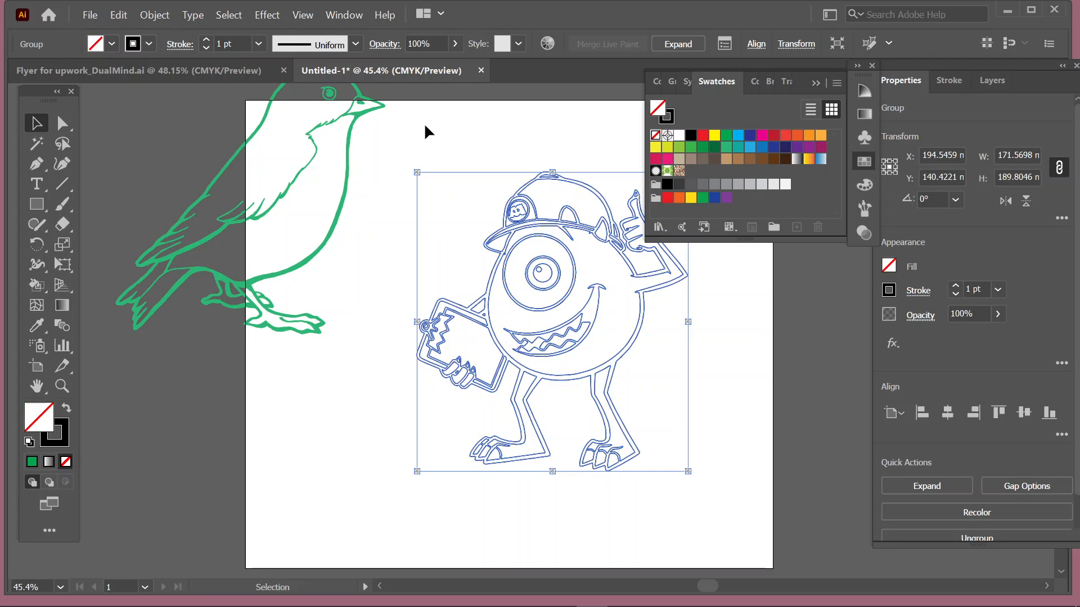
{"action": "left_click", "coordinate": [465, 113]}
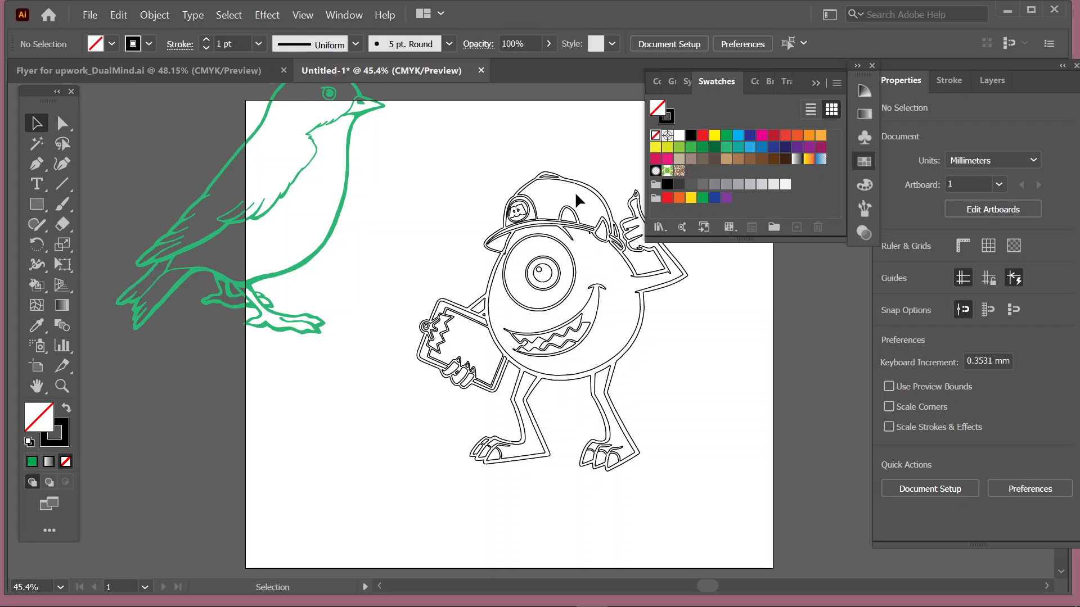
Switch to Chrome, search Google Images for "minion" in a new tab as a color reference, and return to Illustrator
{"action": "left_click", "coordinate": [656, 596]}
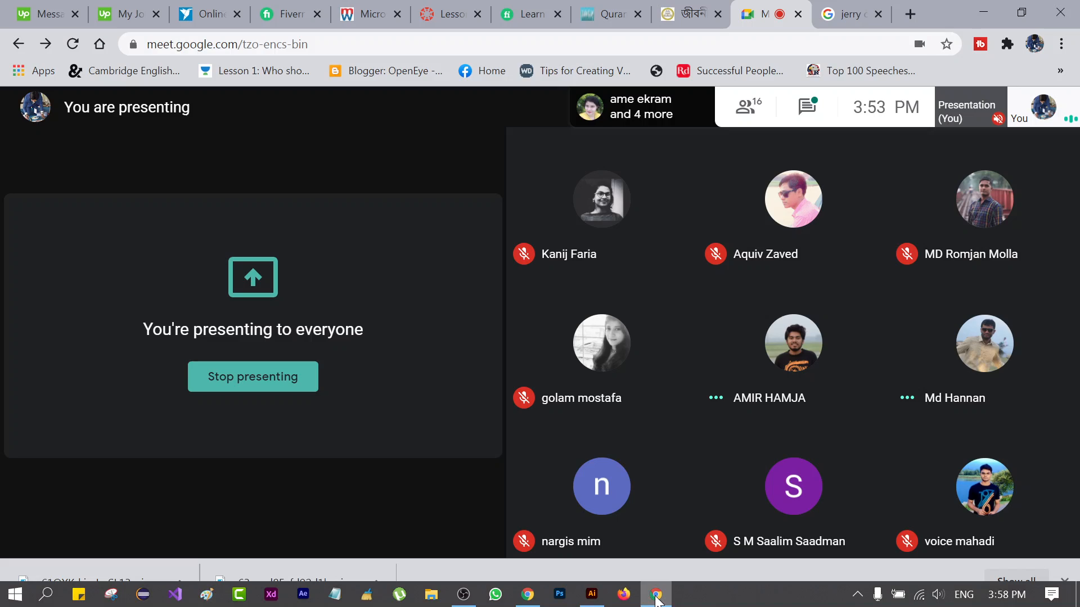
{"action": "left_click", "coordinate": [910, 13]}
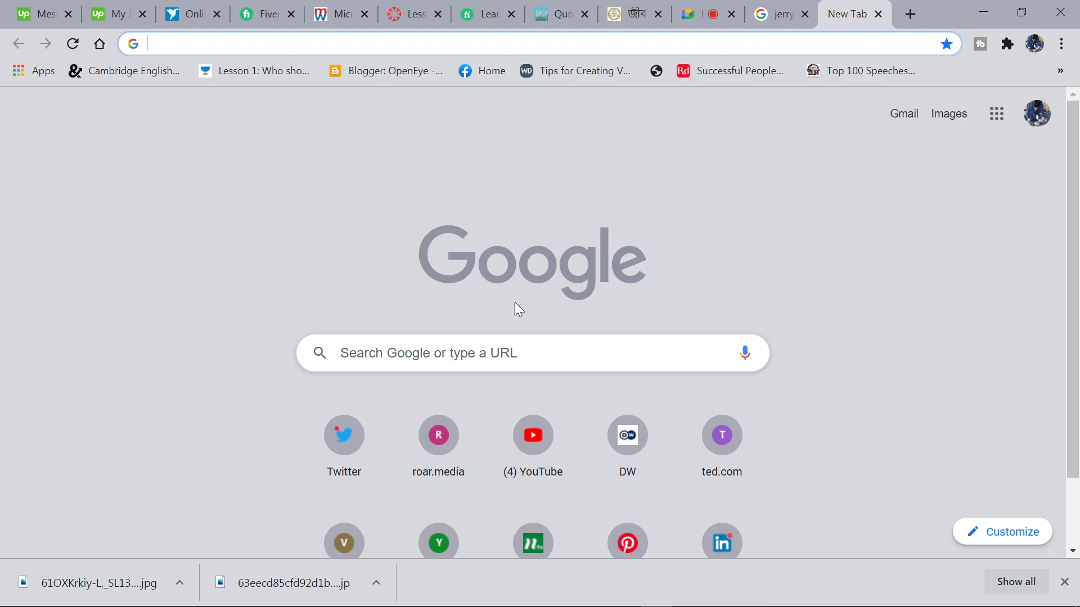
{"action": "left_click", "coordinate": [772, 13]}
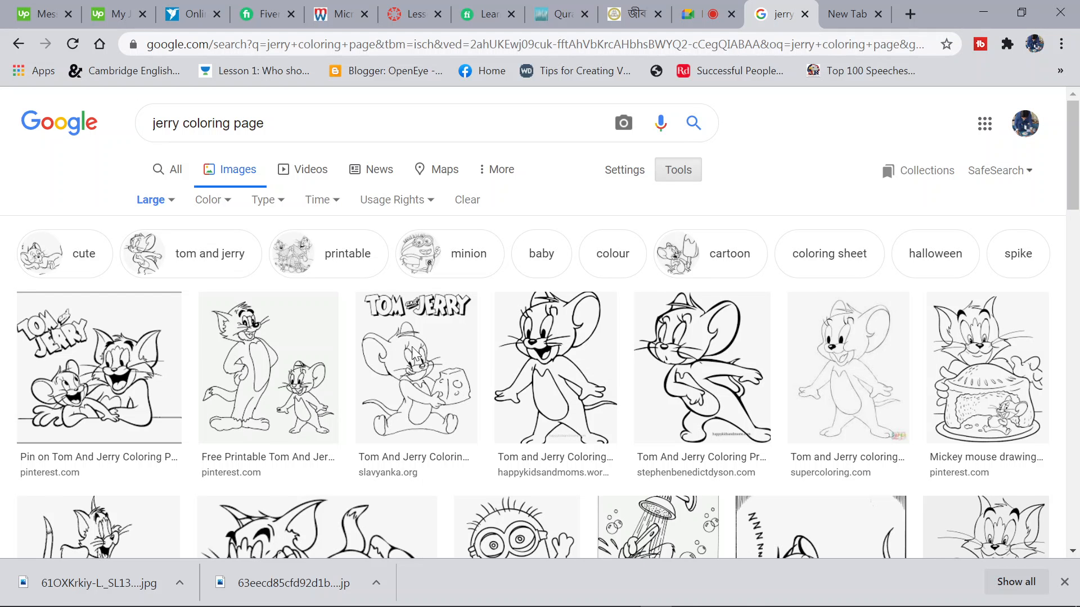
{"action": "left_click", "coordinate": [865, 15]}
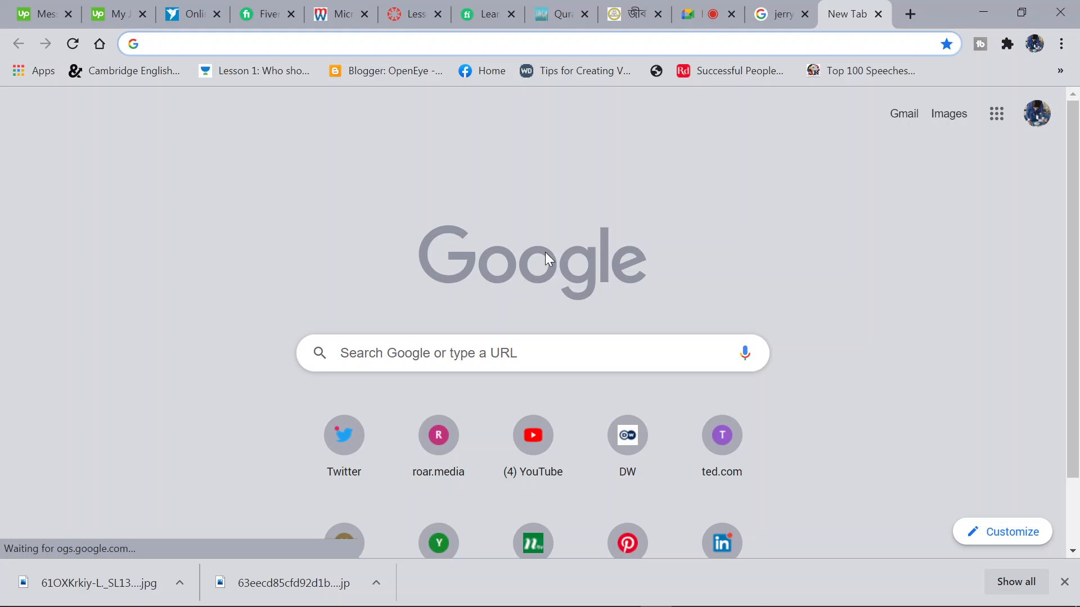
{"action": "left_click", "coordinate": [413, 43]}
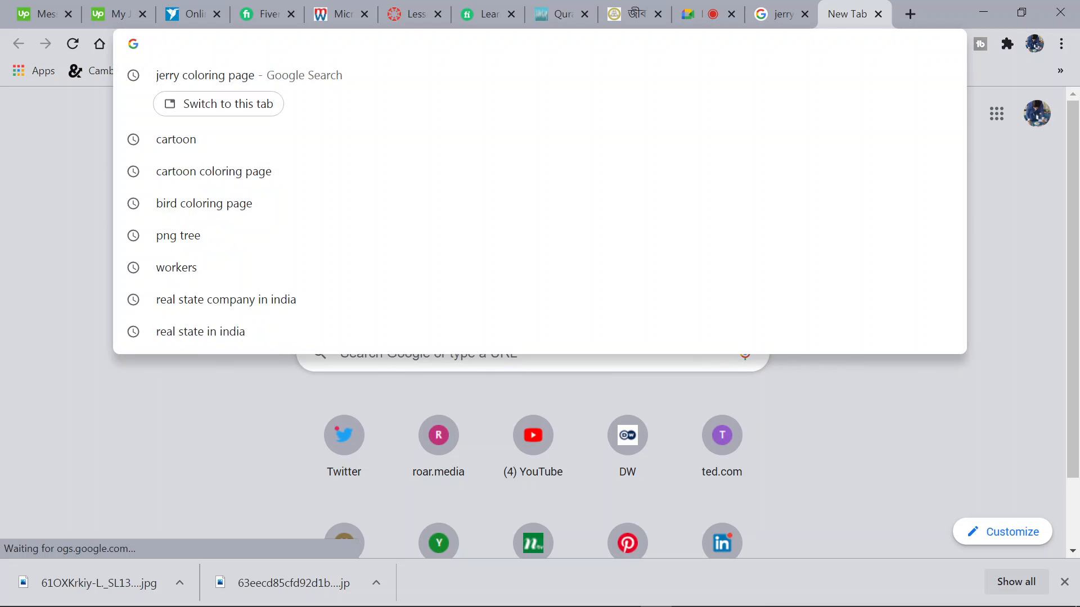
{"action": "type", "text": "minion"}
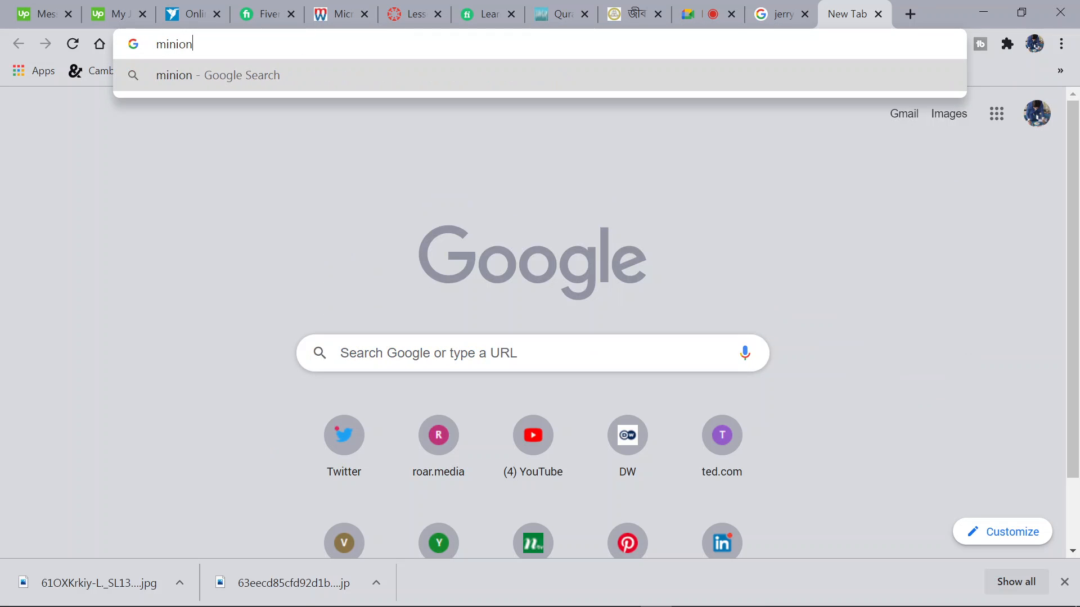
{"action": "key", "text": "Return"}
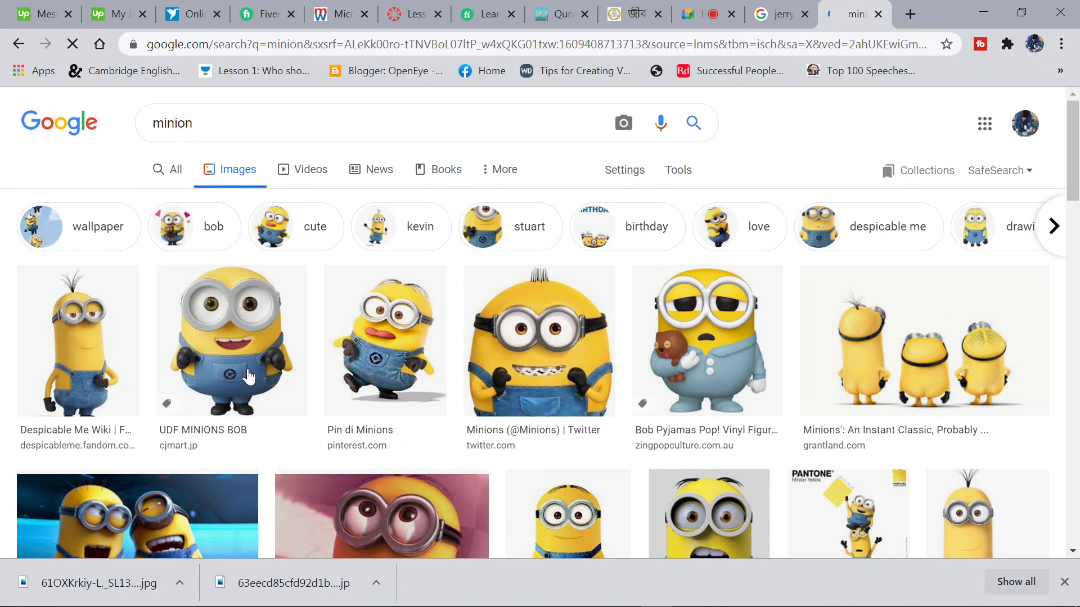
{"action": "left_click", "coordinate": [983, 13]}
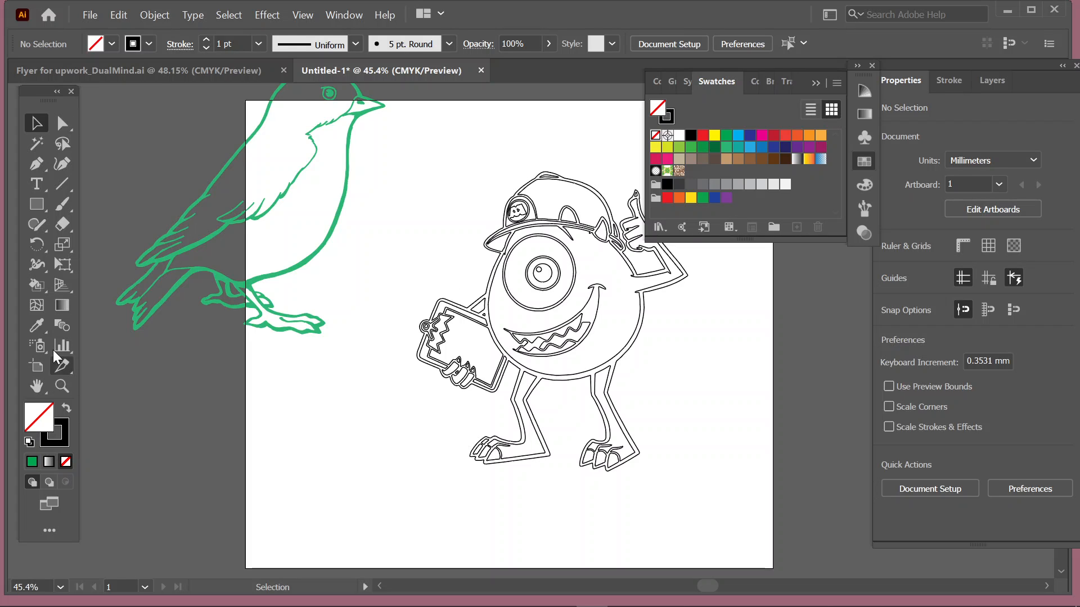
Paint the monster's body and raised arm yellow with the Live Paint Bucket
{"action": "left_click", "coordinate": [35, 284]}
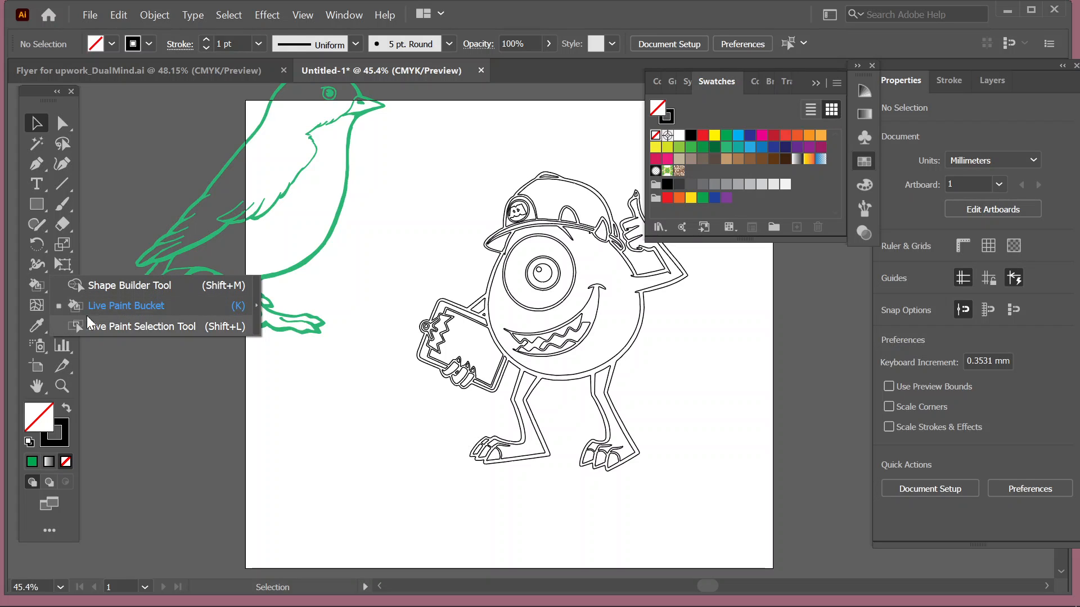
{"action": "left_click", "coordinate": [115, 304]}
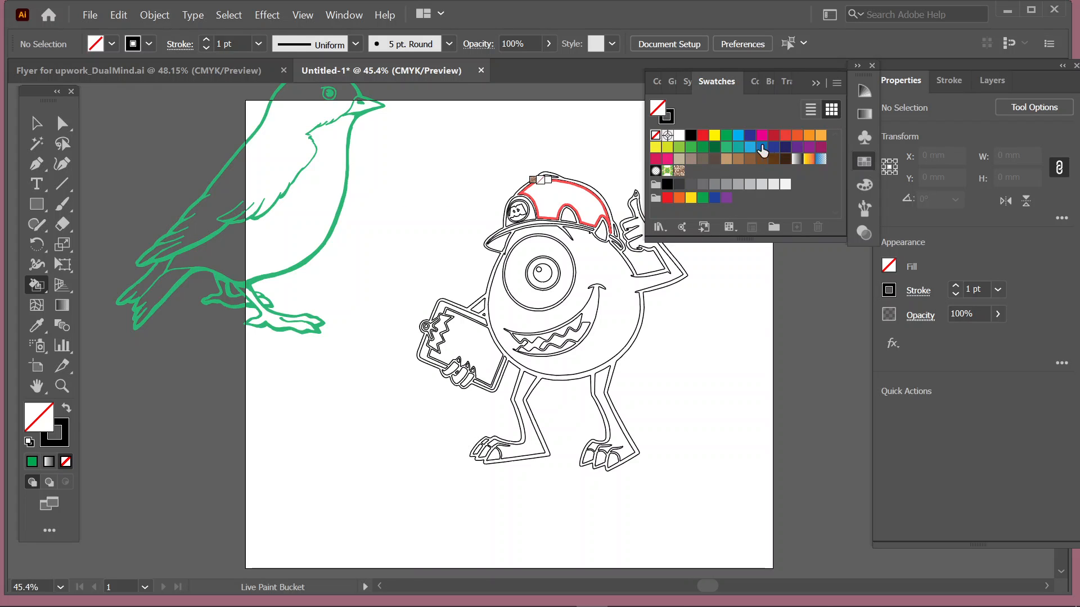
{"action": "left_click", "coordinate": [715, 135]}
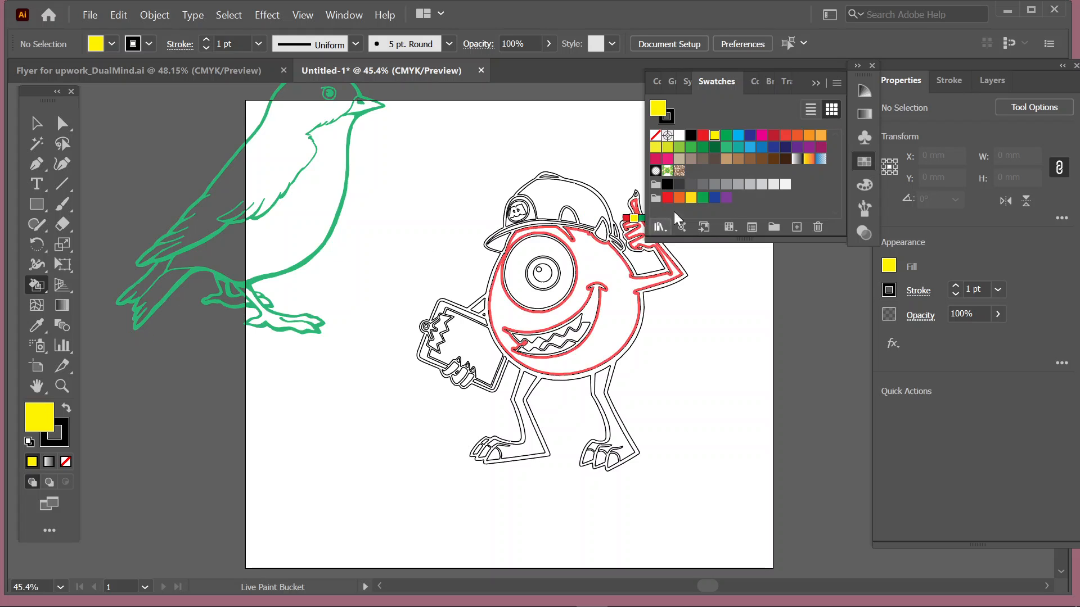
{"action": "left_click", "coordinate": [613, 268]}
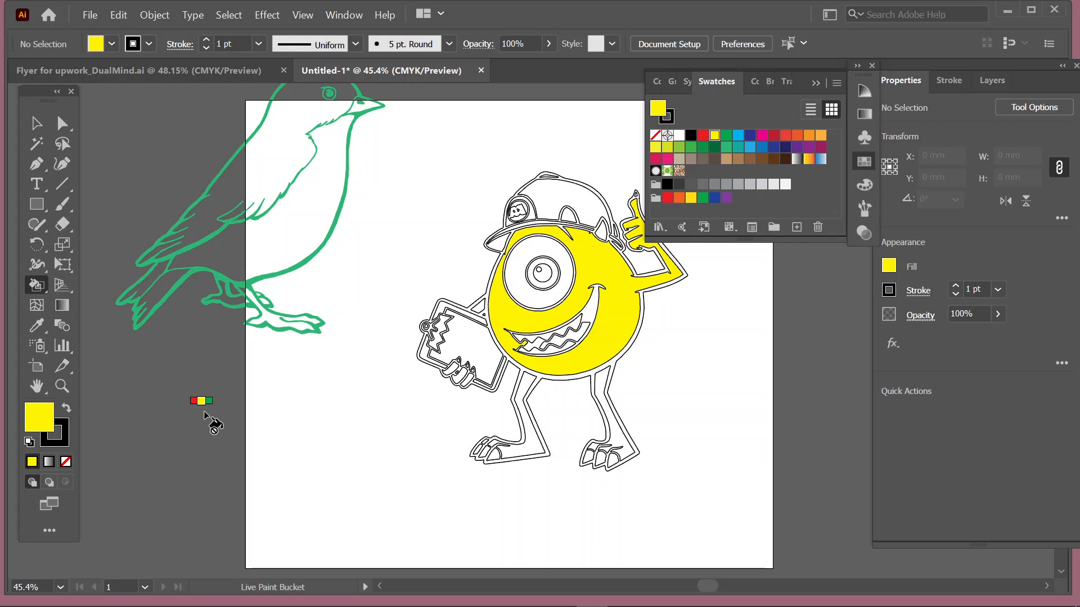
Paint the large ring of the monster's eye yellow-green and the crown of its cap light green
{"action": "left_click", "coordinate": [670, 148]}
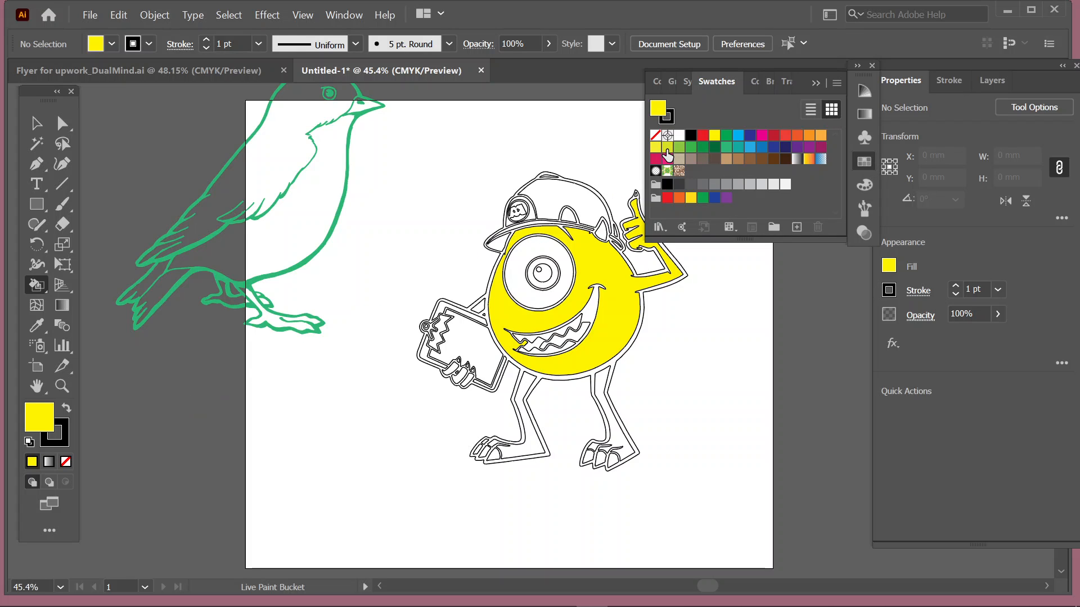
{"action": "left_click", "coordinate": [546, 247]}
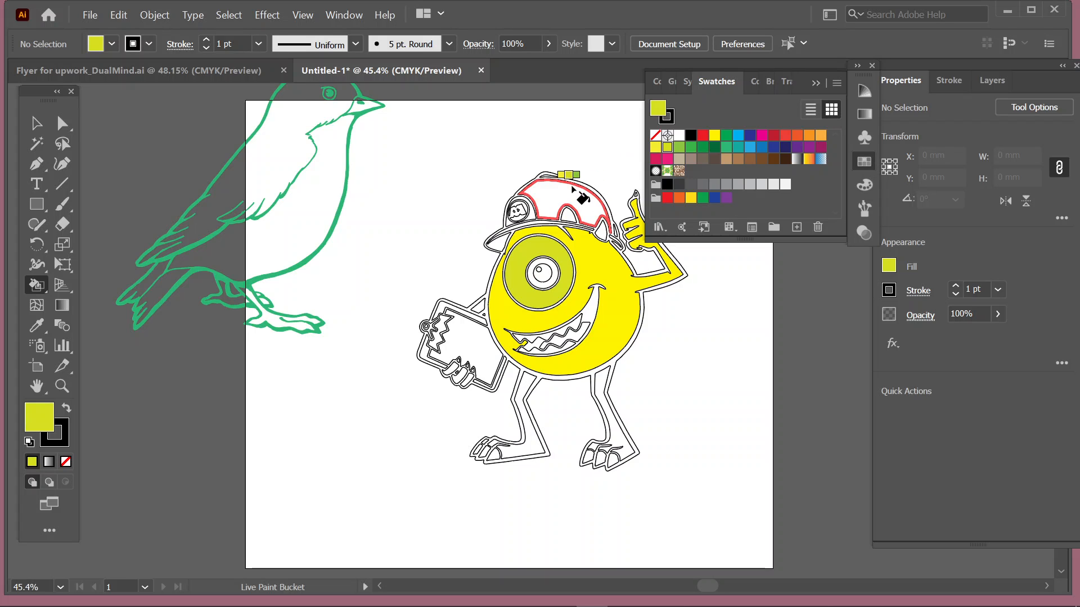
{"action": "key", "text": "Right"}
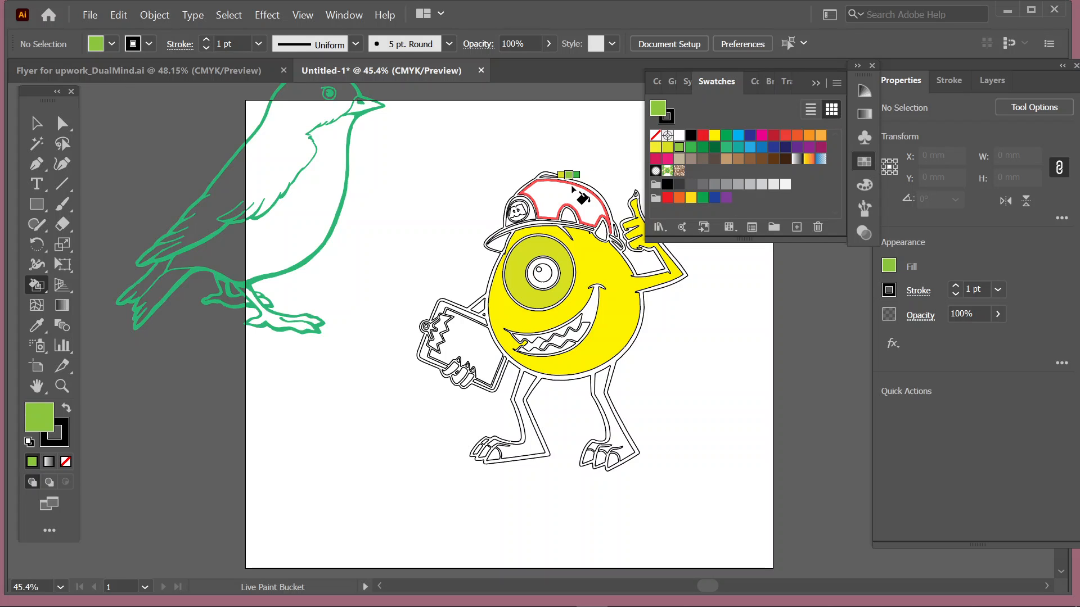
{"action": "left_click", "coordinate": [572, 190]}
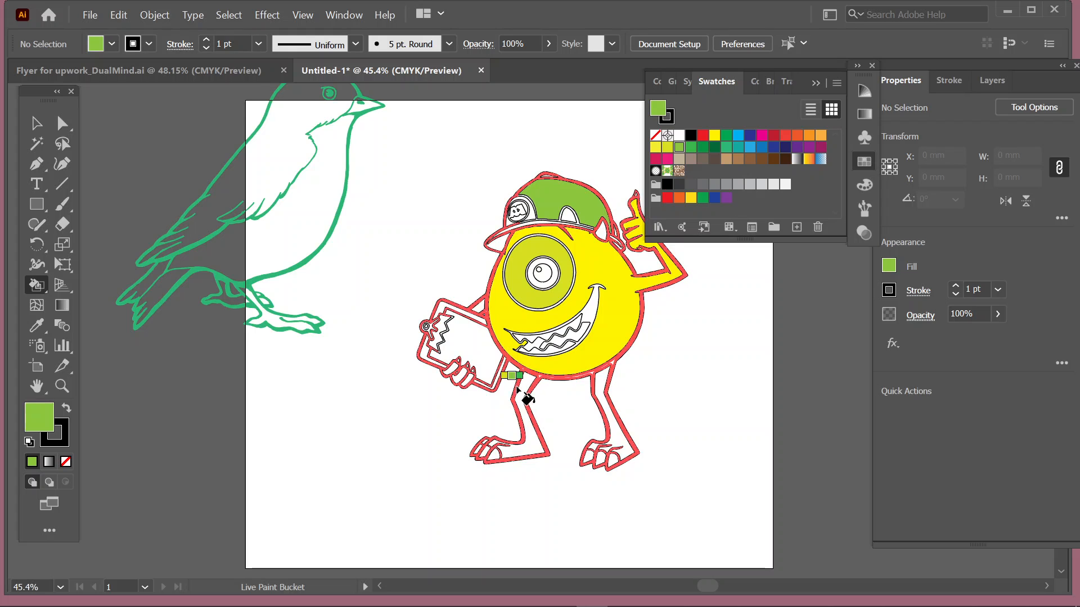
Paint both of the monster's legs and the large face of its clipboard black with the Live Paint Bucket
{"action": "key", "text": "Left"}
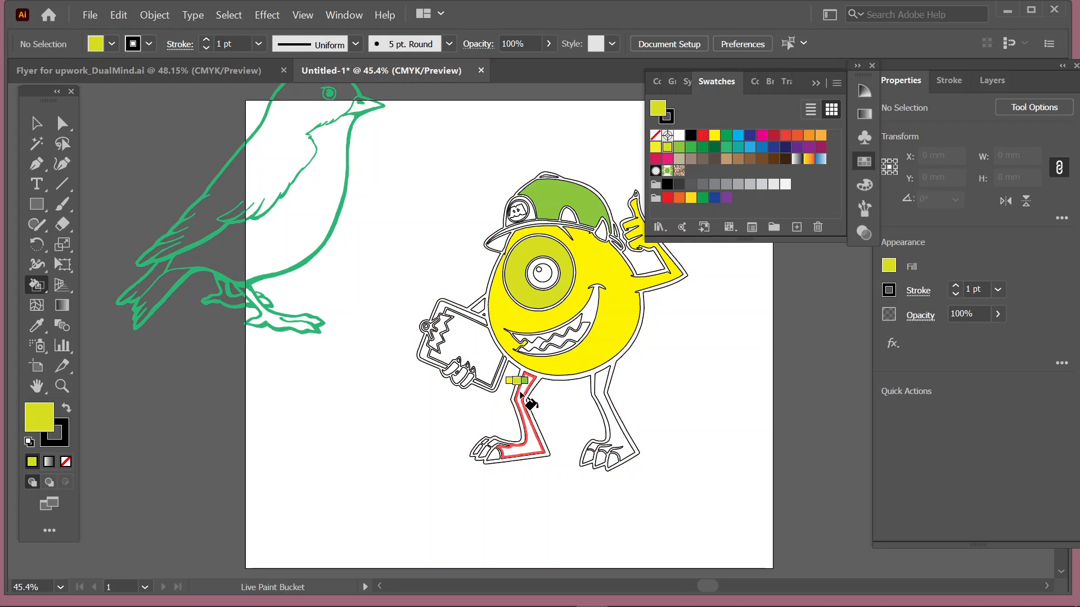
{"action": "key", "text": "Left"}
{"action": "key", "text": "Left"}
{"action": "key", "text": "Left"}
{"action": "key", "text": "Left"}
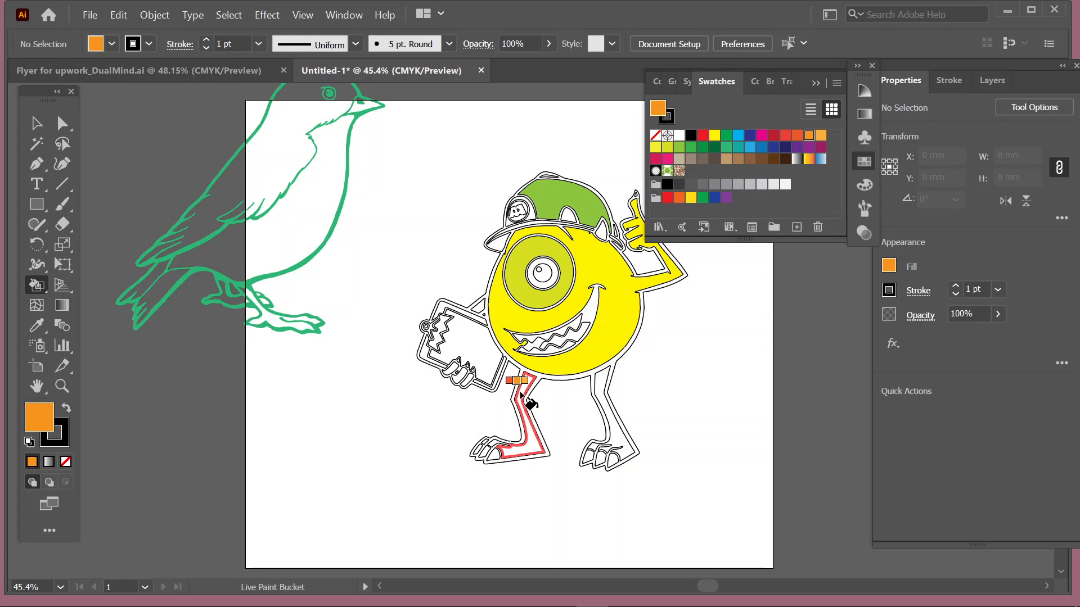
{"action": "key", "text": "Left"}
{"action": "key", "text": "Left"}
{"action": "key", "text": "Left"}
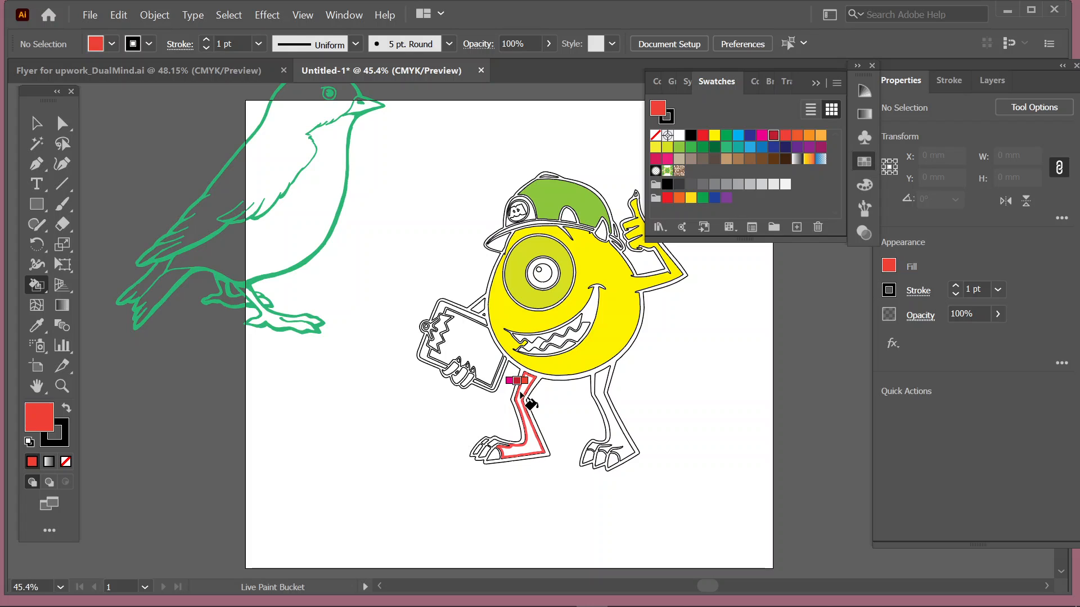
{"action": "key", "text": "Left"}
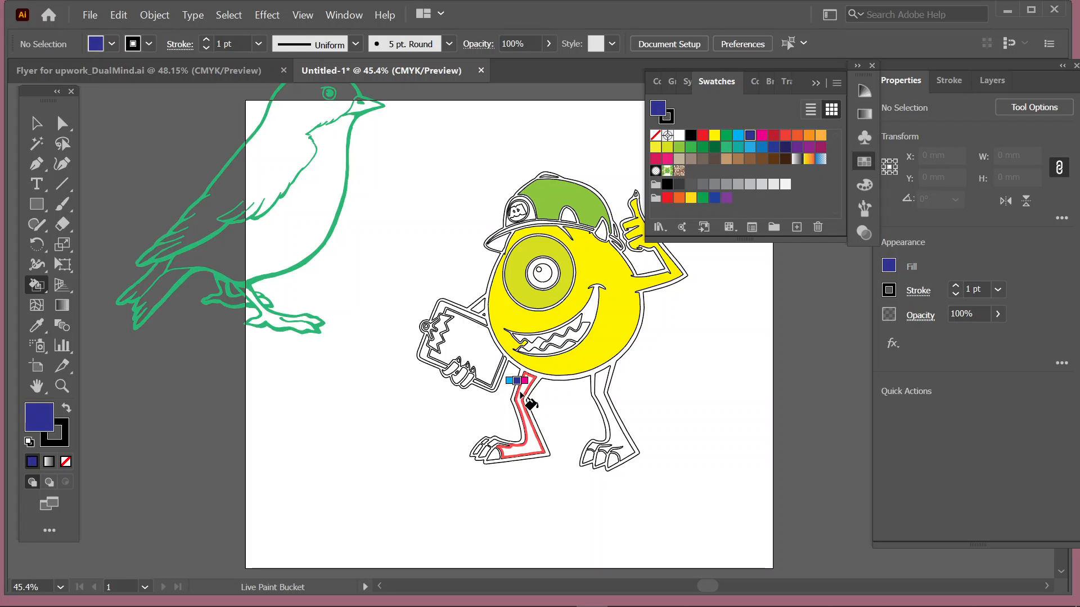
{"action": "key", "text": "Left"}
{"action": "key", "text": "Left"}
{"action": "key", "text": "Left"}
{"action": "key", "text": "Left"}
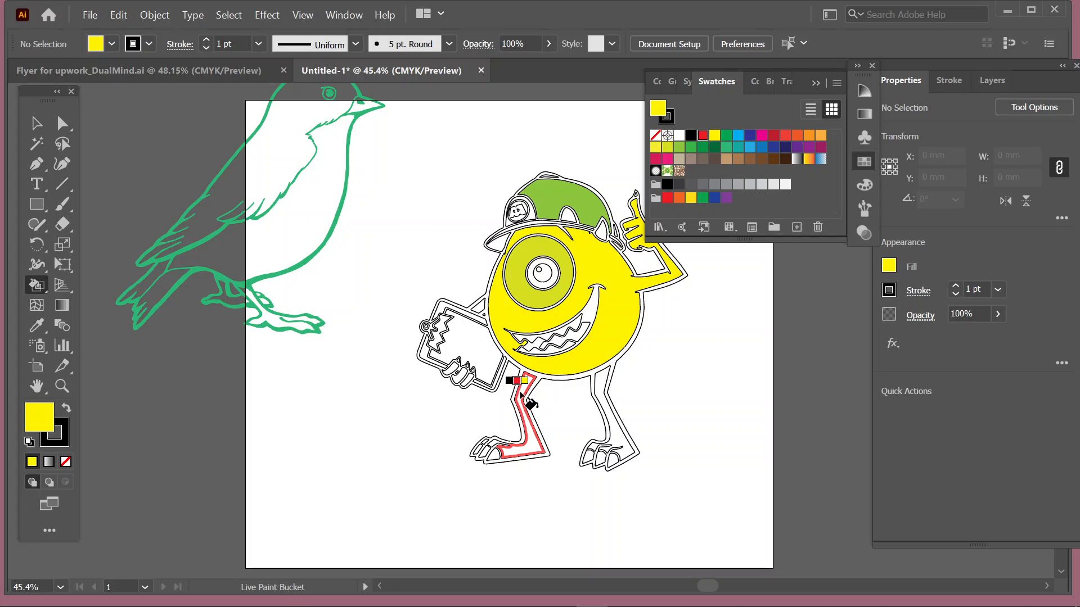
{"action": "key", "text": "Left"}
{"action": "key", "text": "Left"}
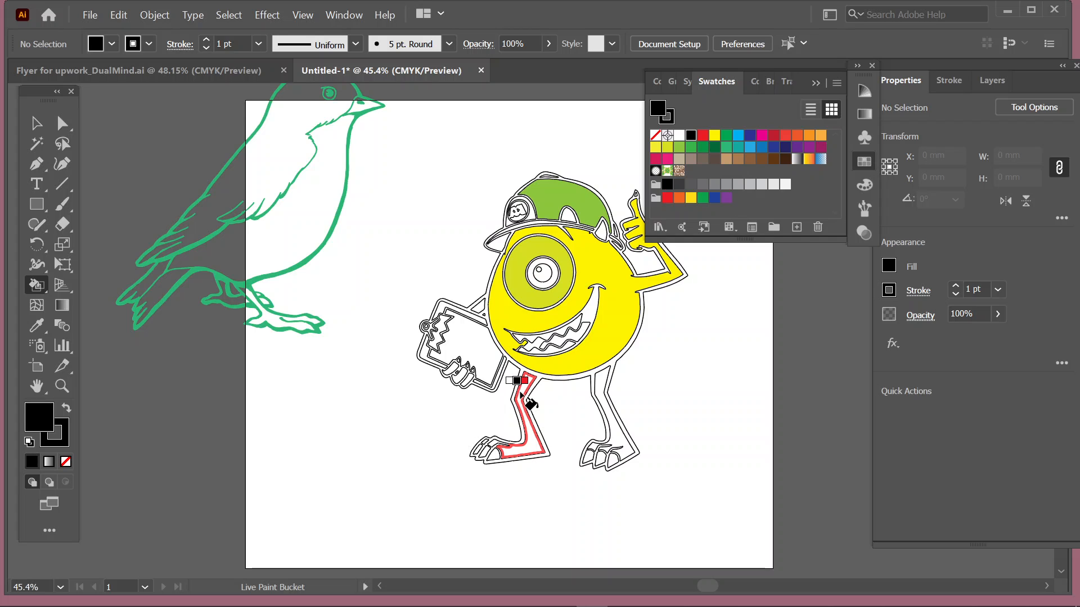
{"action": "left_click", "coordinate": [522, 397]}
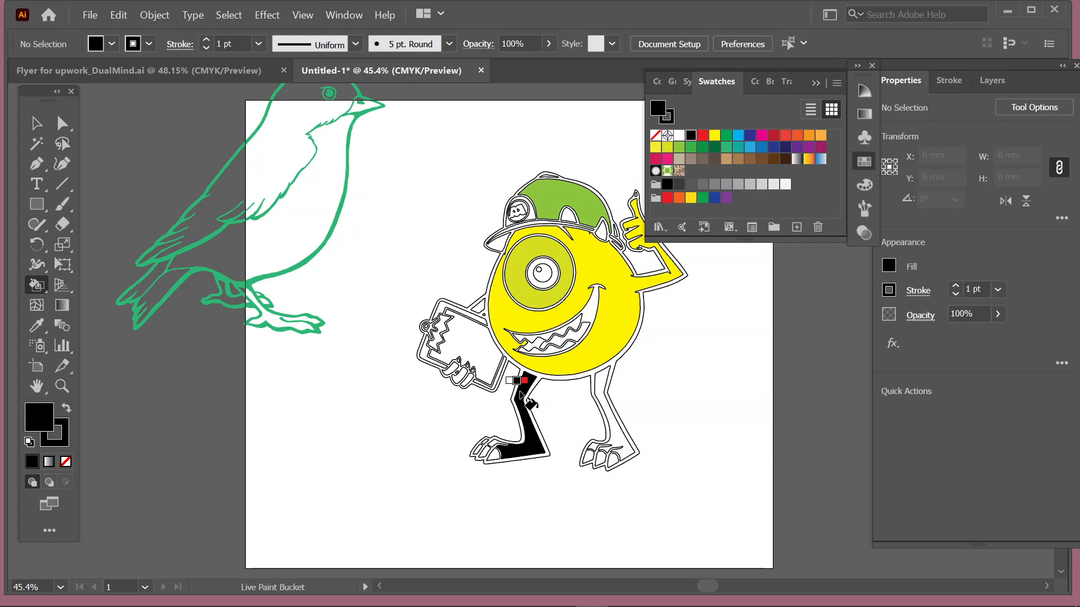
{"action": "left_click", "coordinate": [604, 398]}
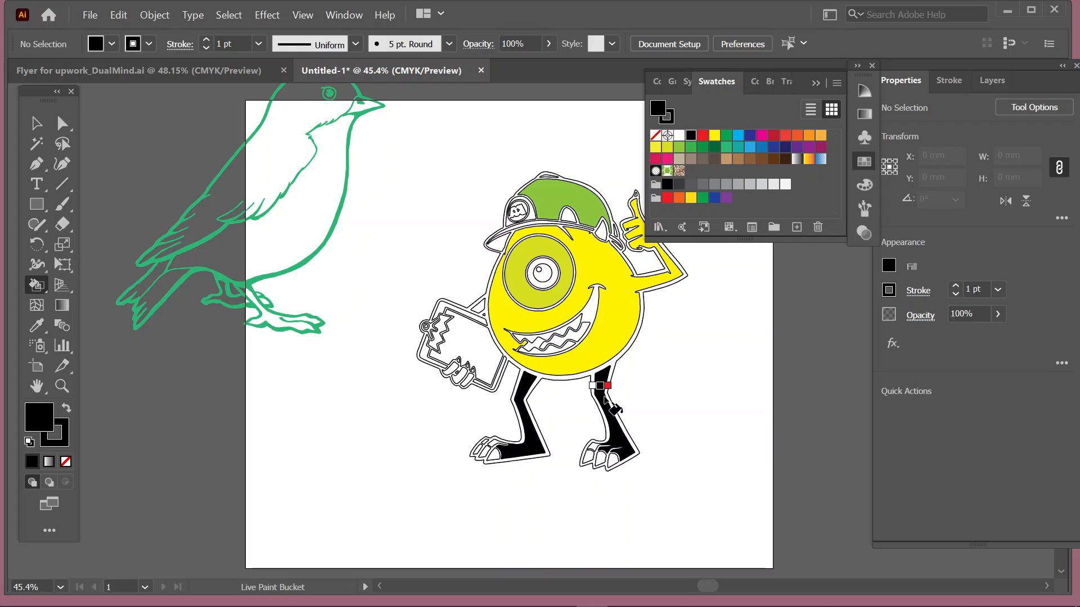
{"action": "left_click", "coordinate": [469, 339]}
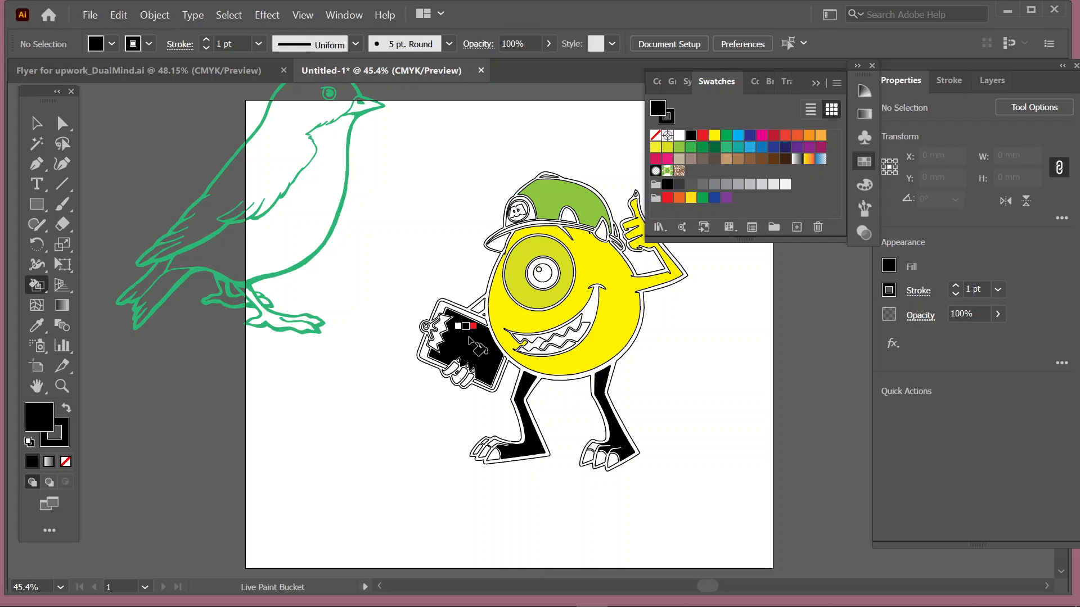
Paint the cap's horns, the band around its badge and the gap beside the raised arm green
{"action": "left_click", "coordinate": [691, 147]}
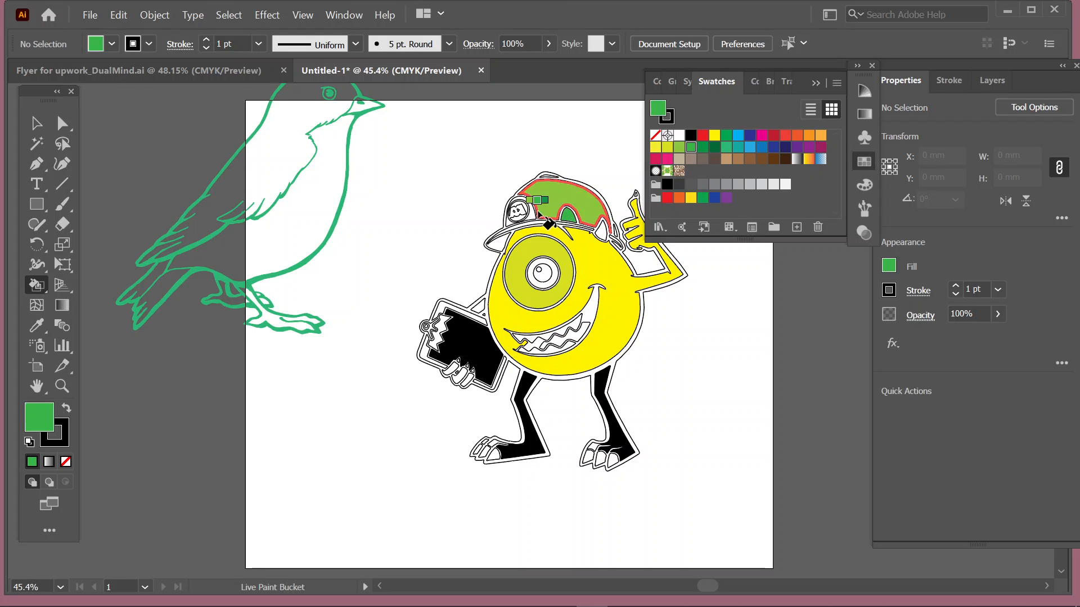
{"action": "left_click", "coordinate": [585, 222]}
{"action": "left_click", "coordinate": [584, 229]}
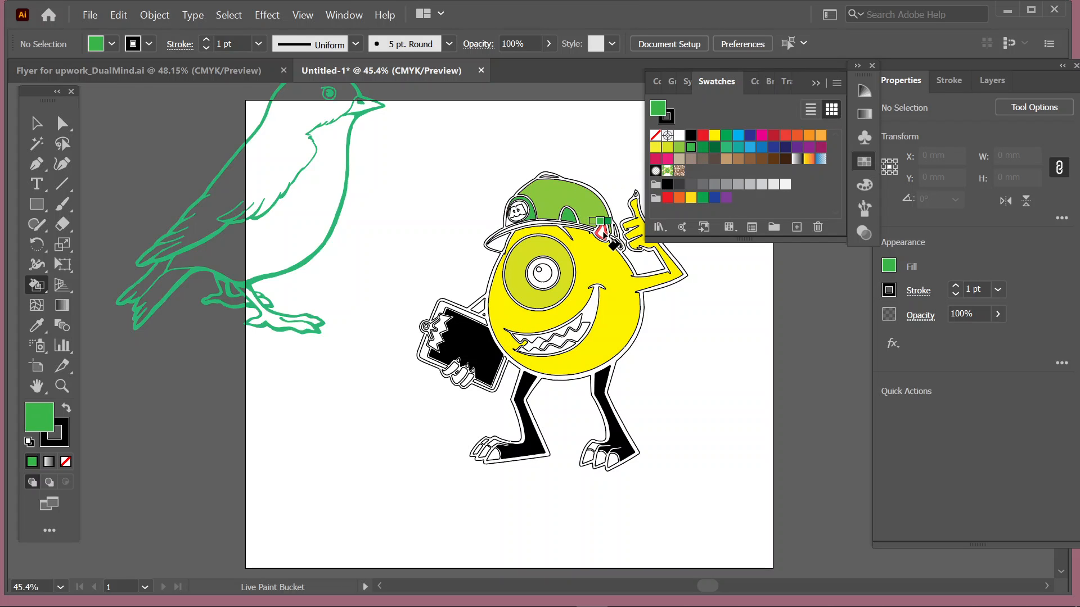
{"action": "left_click", "coordinate": [650, 271]}
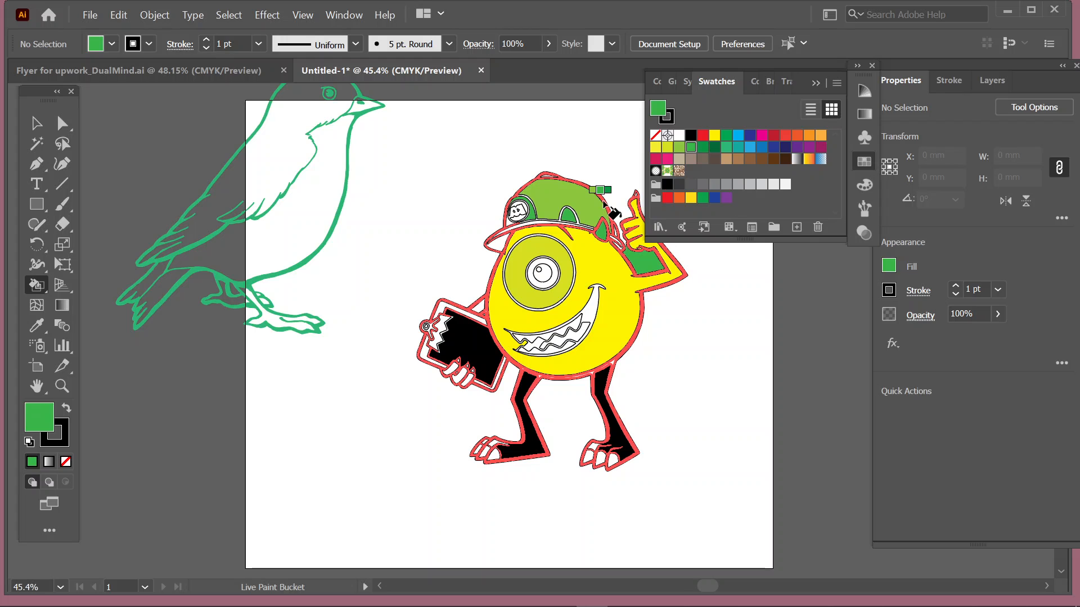
Paint the monster's outline gray, and the clipboard's jagged clip, the gripping fingers and the cap badge a lighter gray
{"action": "left_click", "coordinate": [713, 185]}
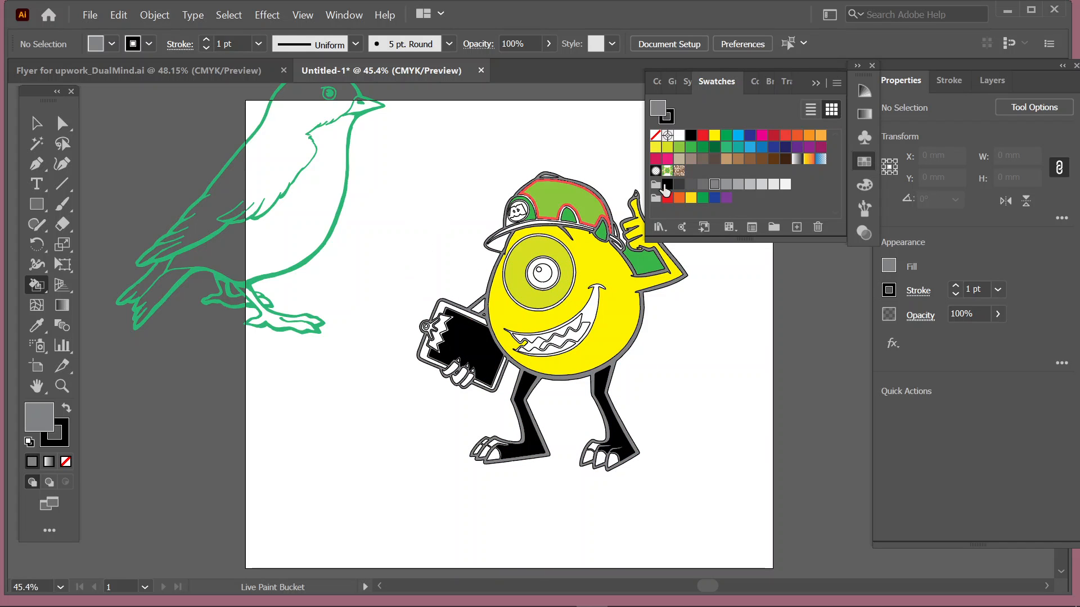
{"action": "left_click", "coordinate": [726, 186]}
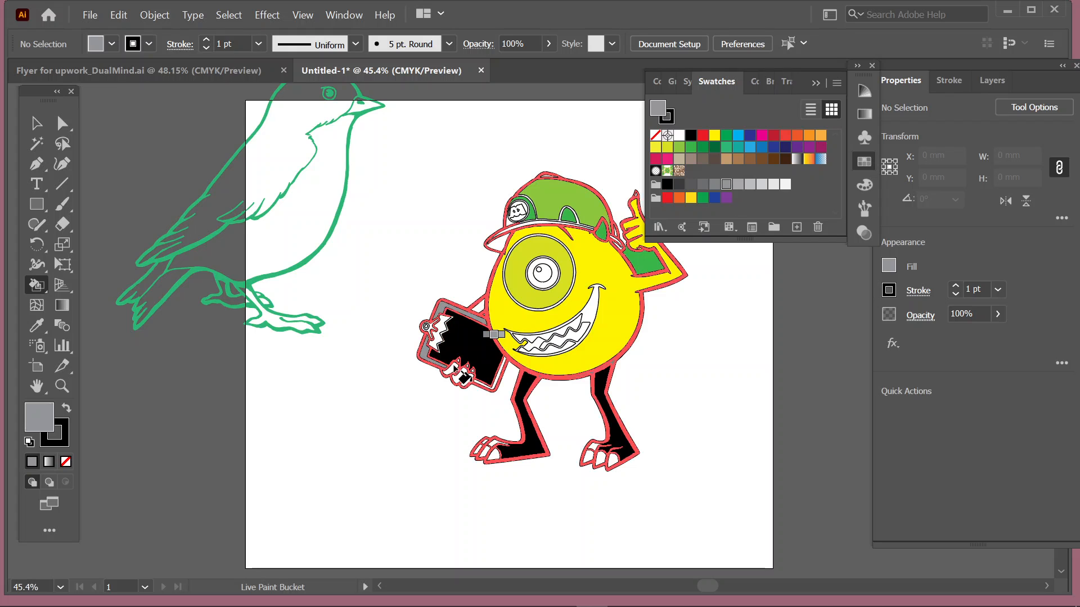
{"action": "left_click", "coordinate": [453, 371]}
{"action": "left_click", "coordinate": [461, 374]}
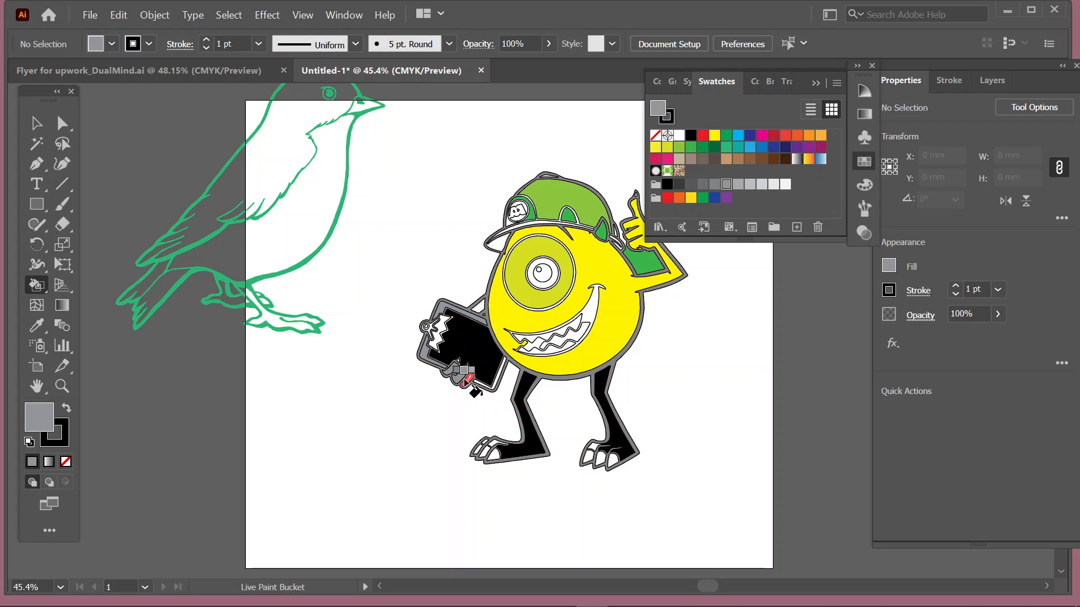
{"action": "left_click", "coordinate": [466, 375]}
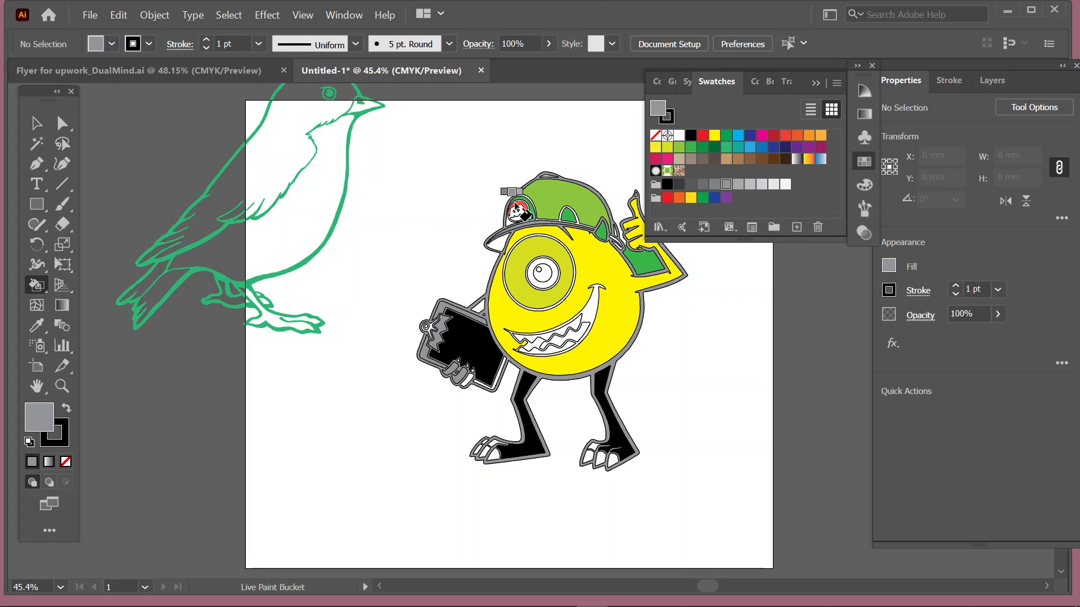
{"action": "left_click", "coordinate": [516, 213]}
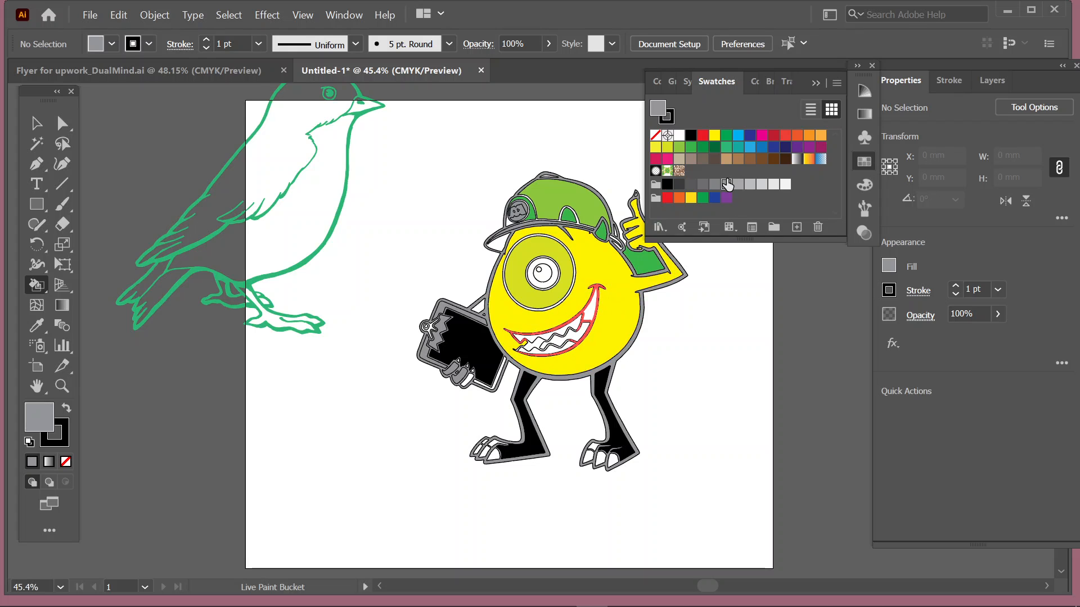
Paint the mouth outline, the area between the teeth and the pupil of the eye black
{"action": "left_click", "coordinate": [667, 185]}
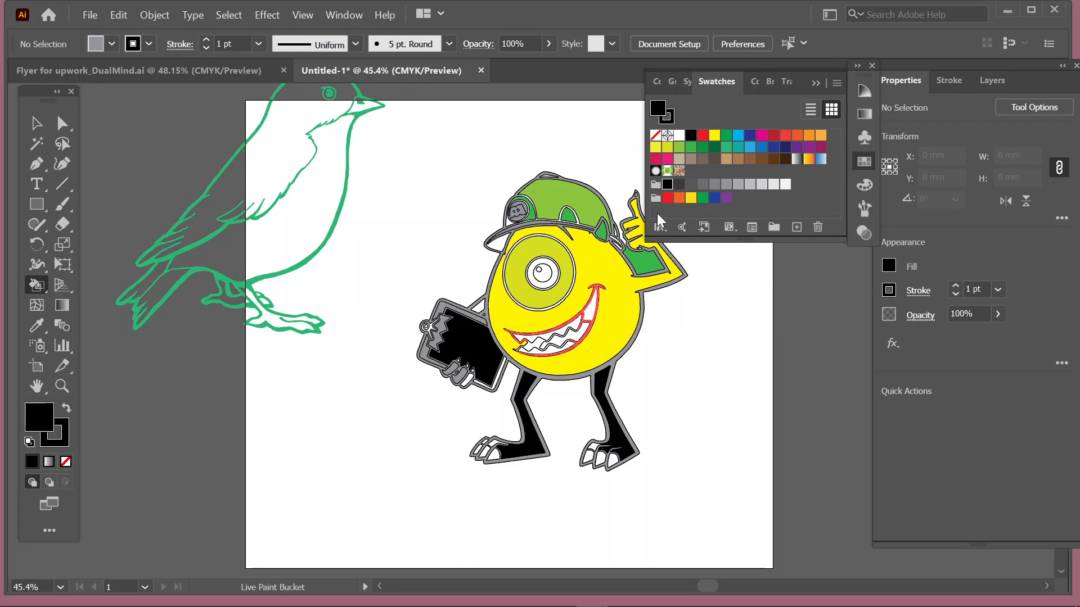
{"action": "left_click", "coordinate": [592, 319]}
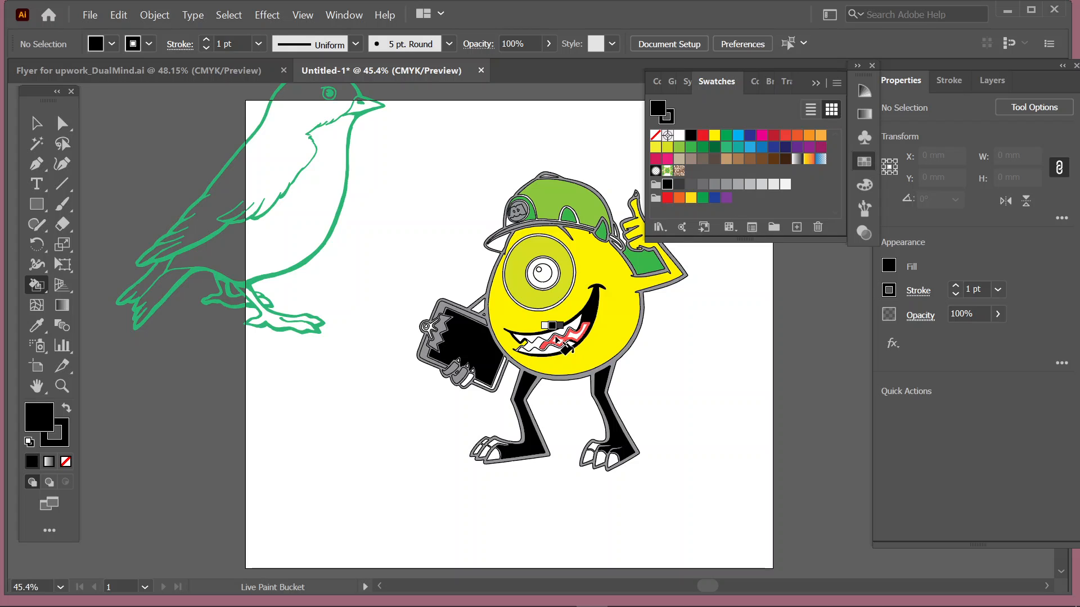
{"action": "left_click", "coordinate": [557, 337]}
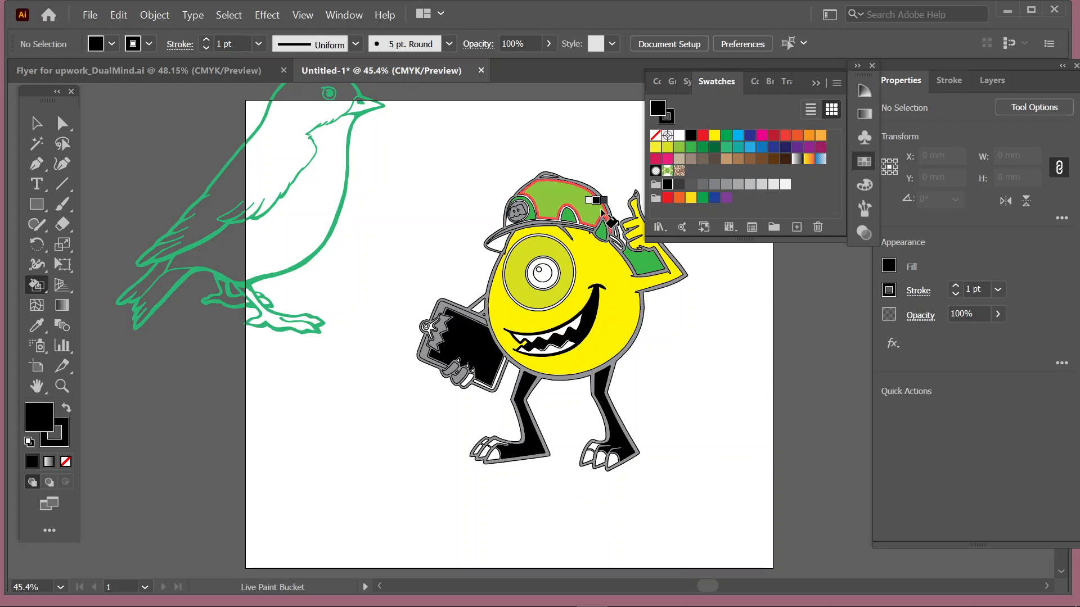
{"action": "left_click", "coordinate": [540, 274]}
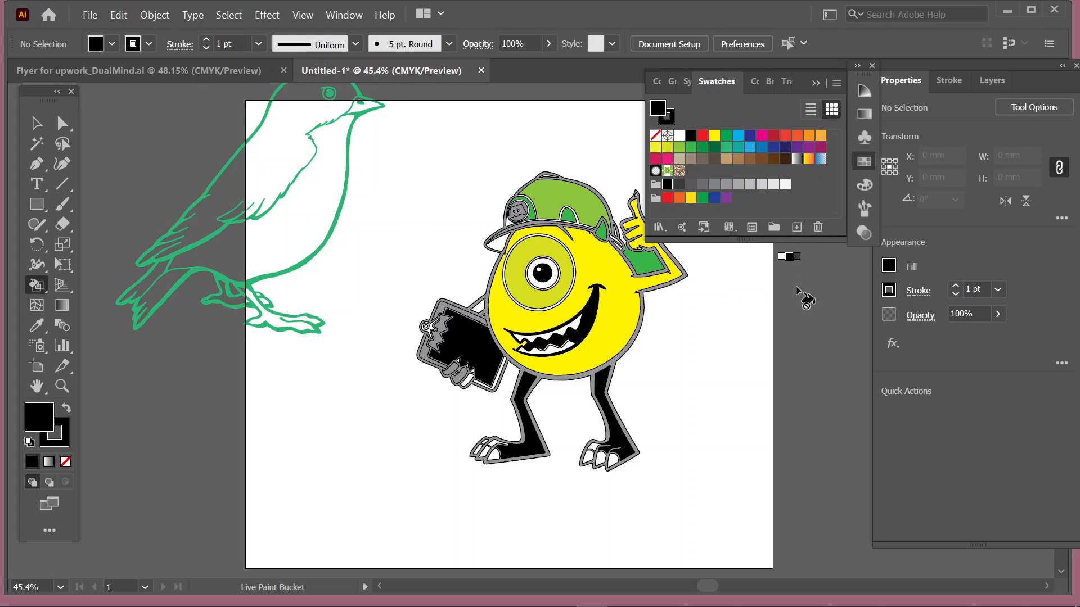
Paint the inner ring around the monster's black pupil yellow-green and pick yellow as the bucket fill
{"action": "left_click", "coordinate": [666, 148]}
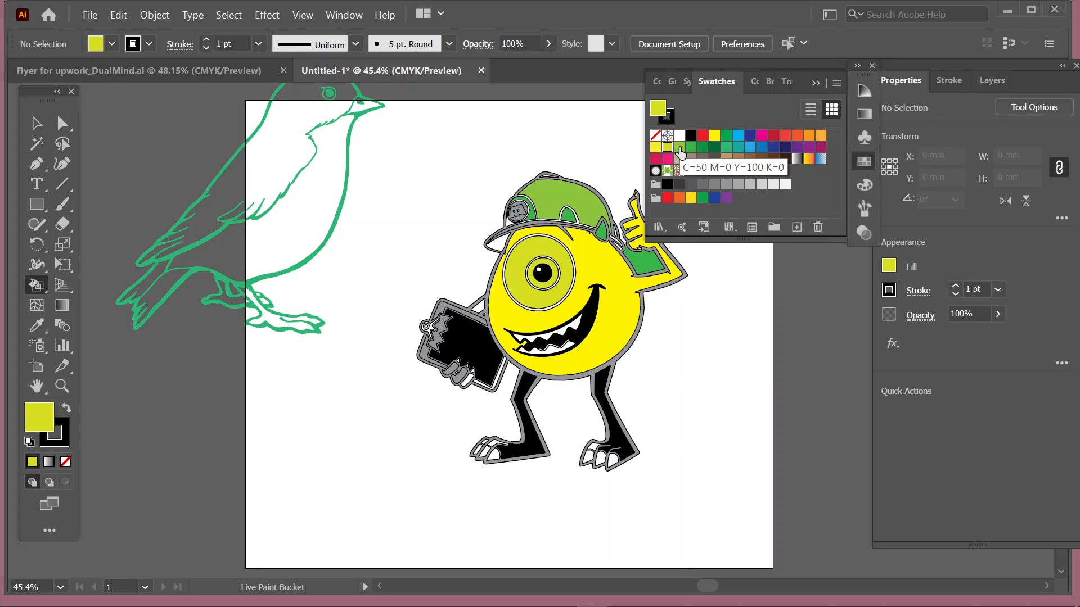
{"action": "left_click", "coordinate": [714, 135]}
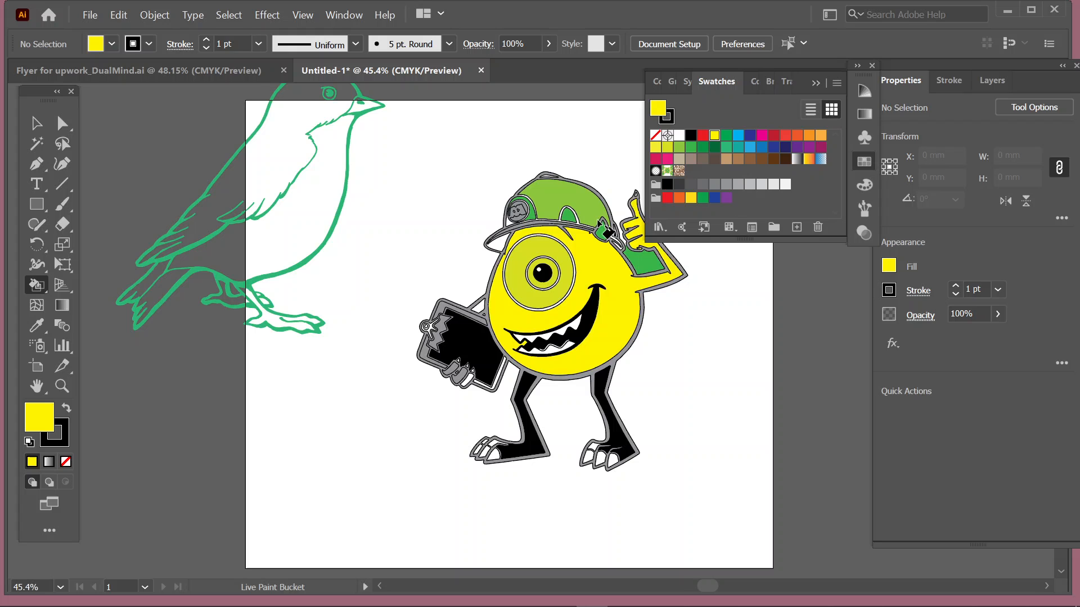
{"action": "left_click", "coordinate": [548, 265]}
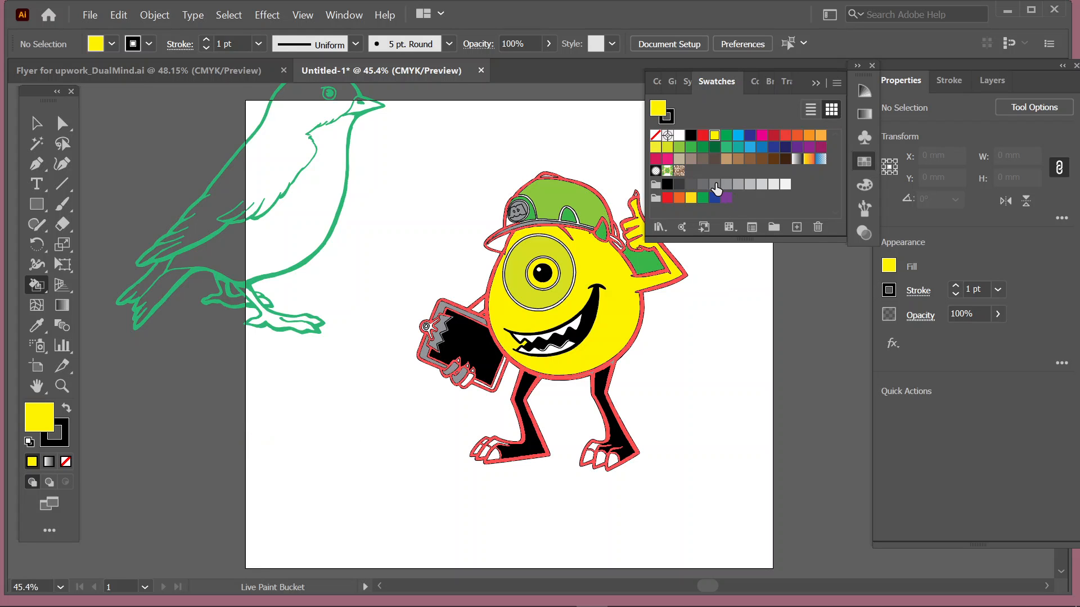
Paint the toes on both feet dark gray and the small ring at the clipboard's edge black
{"action": "left_click", "coordinate": [714, 184]}
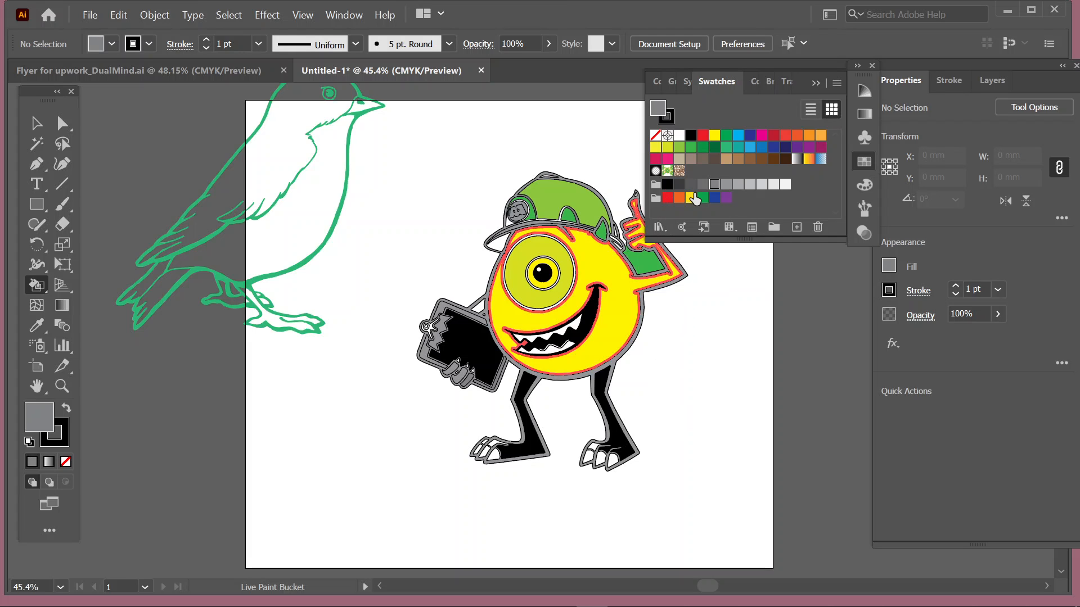
{"action": "left_click", "coordinate": [691, 185]}
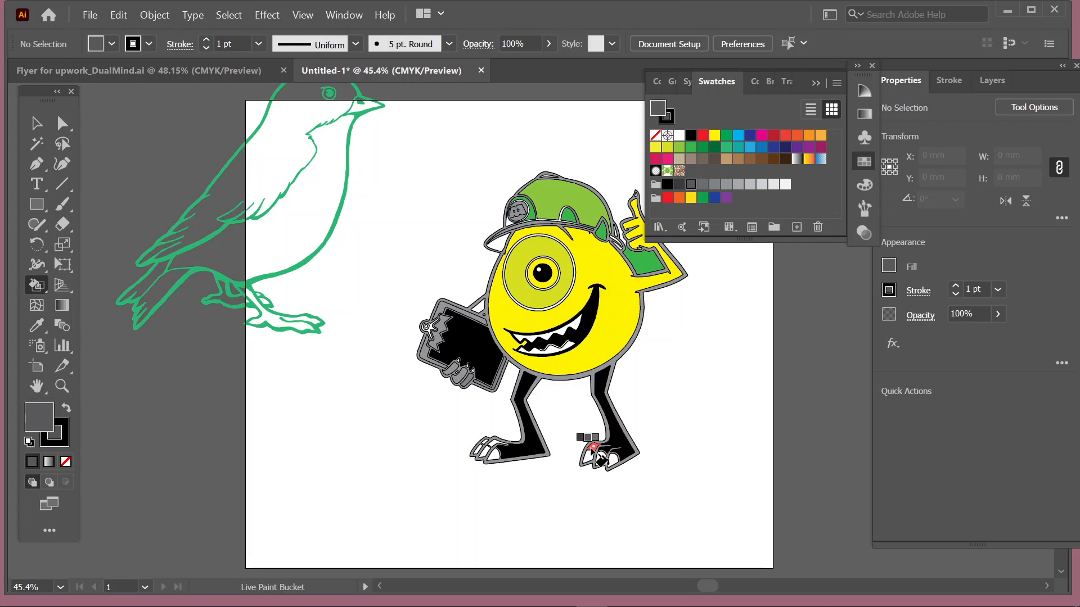
{"action": "left_click", "coordinate": [610, 458]}
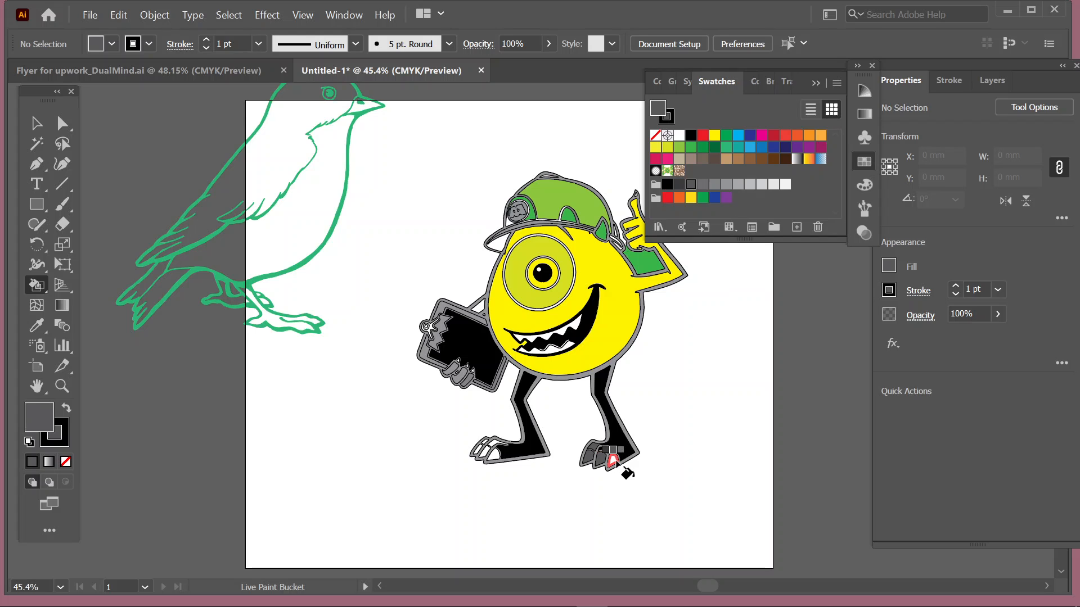
{"action": "left_click", "coordinate": [493, 453]}
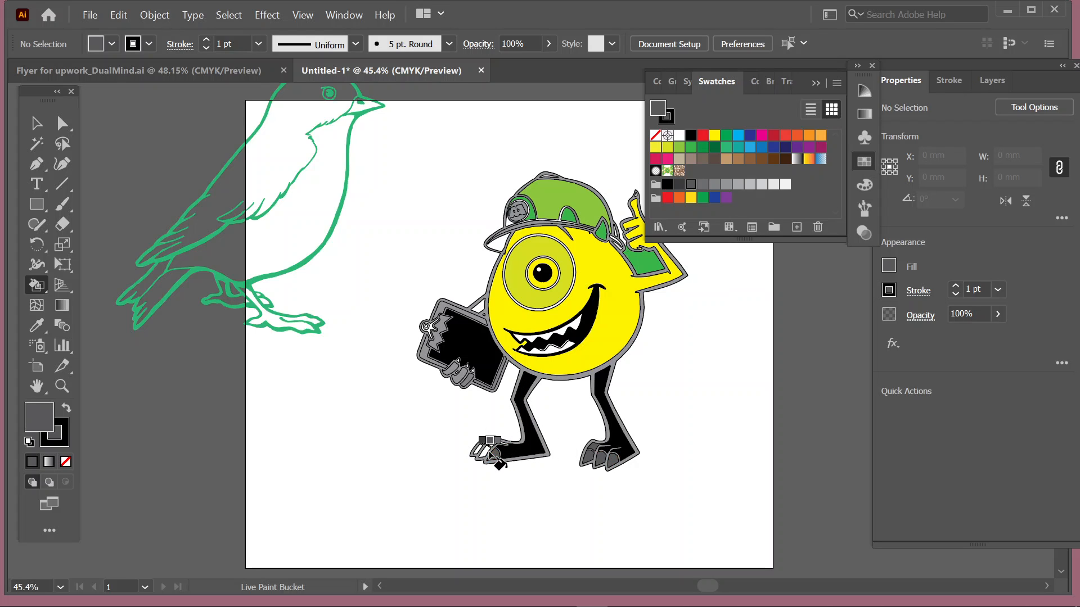
{"action": "left_click", "coordinate": [482, 450]}
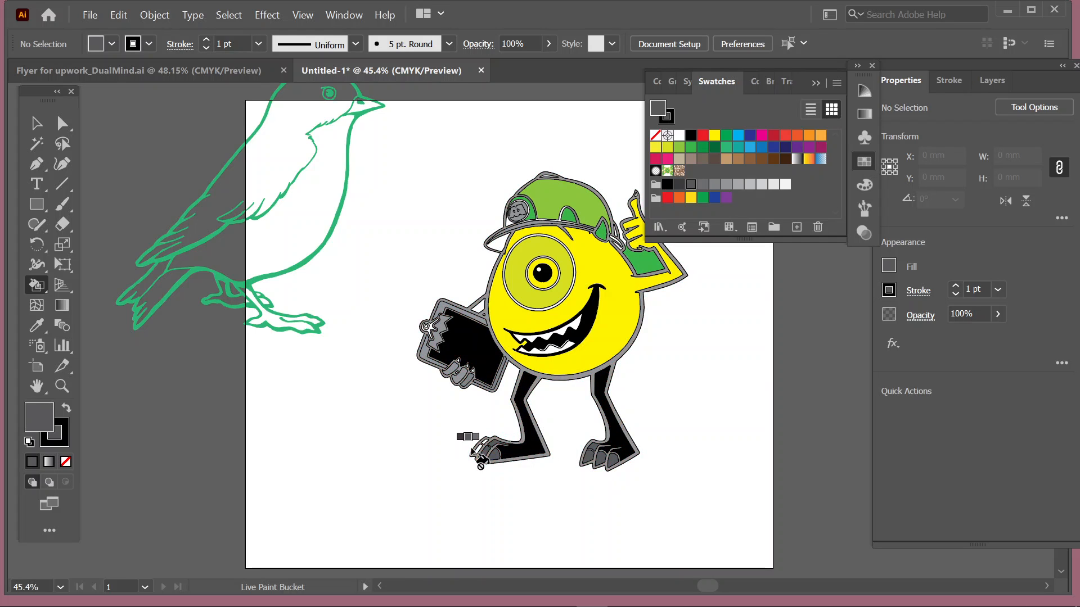
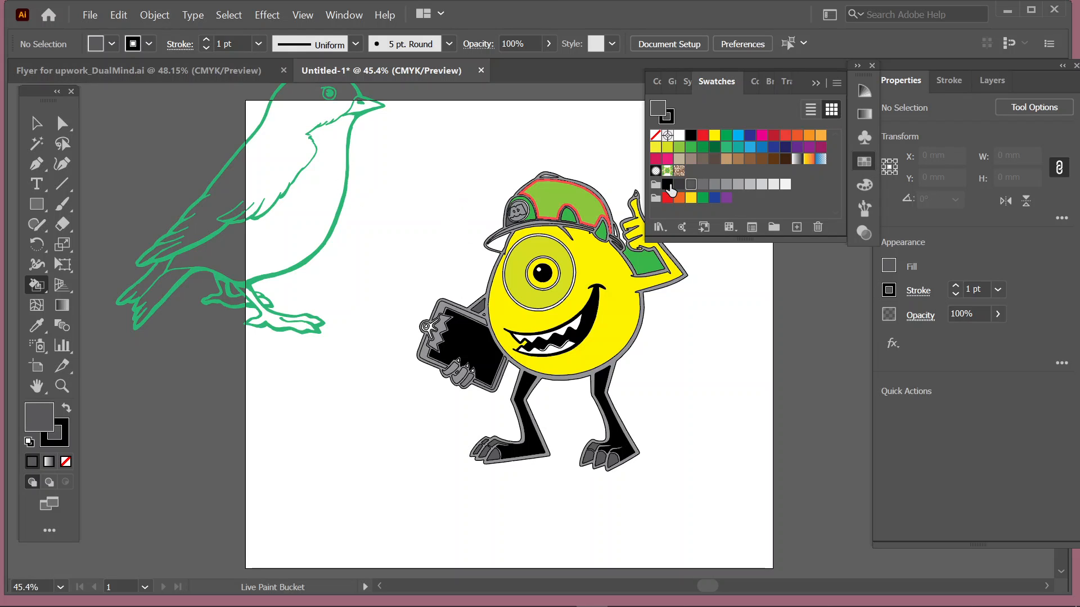
{"action": "left_click", "coordinate": [465, 337], "text": "alt"}
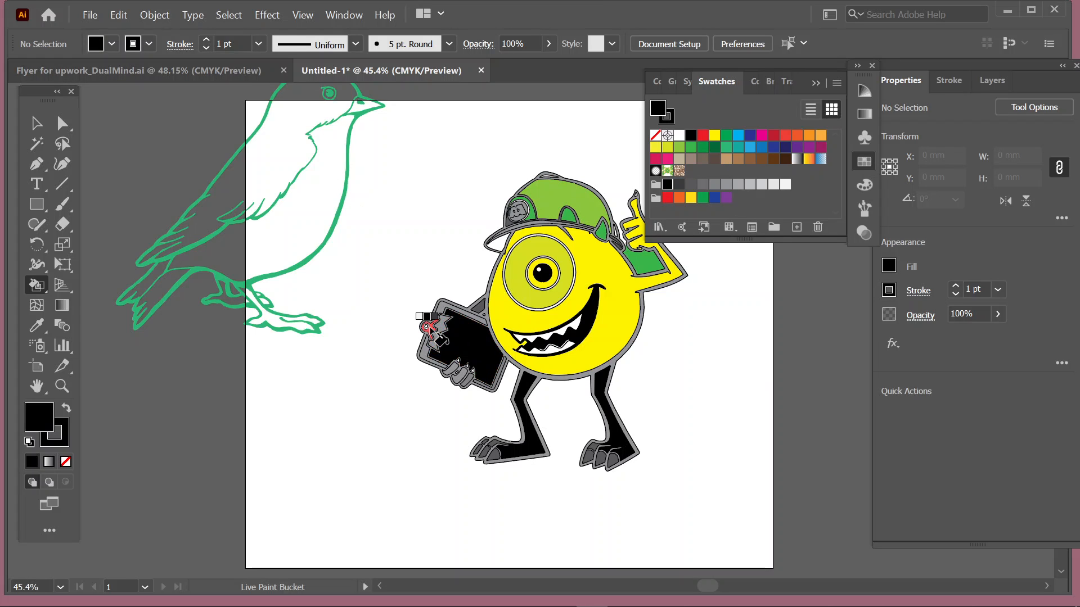
{"action": "left_click", "coordinate": [427, 322]}
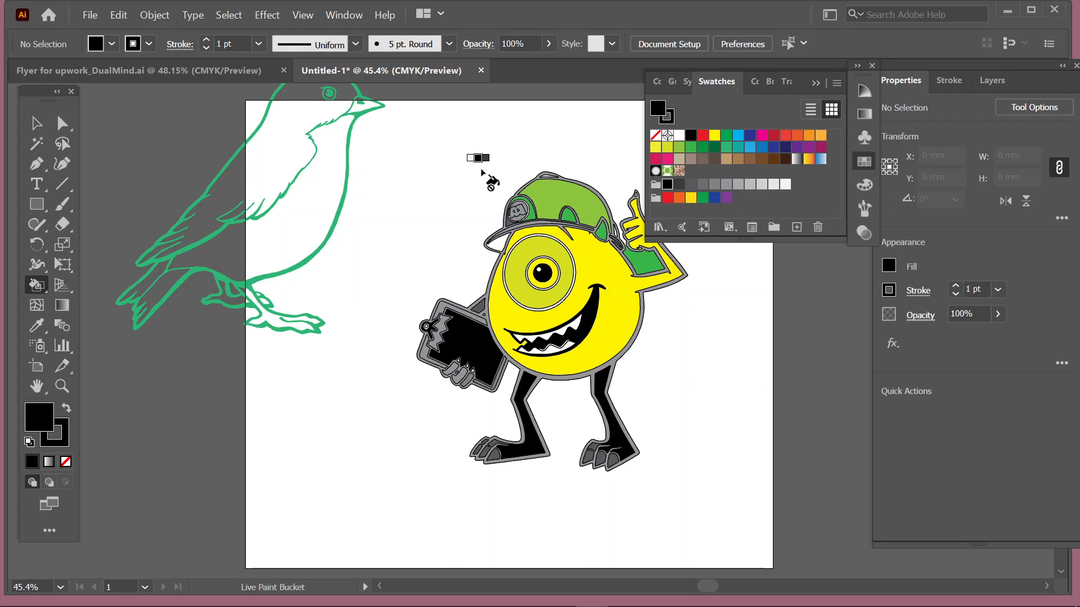
Return to the Selection tool, move the green bird up and to the right, and move the painted monster slightly down
{"action": "left_click", "coordinate": [37, 123]}
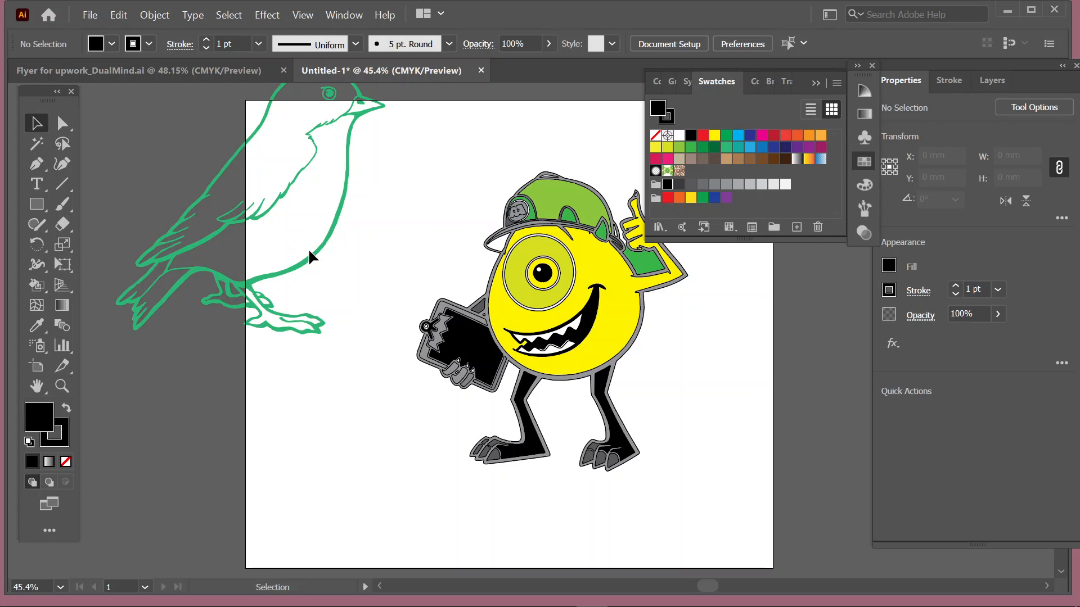
{"action": "left_click_drag", "start_coordinate": [285, 281], "coordinate": [419, 180]}
{"action": "left_click", "coordinate": [544, 227]}
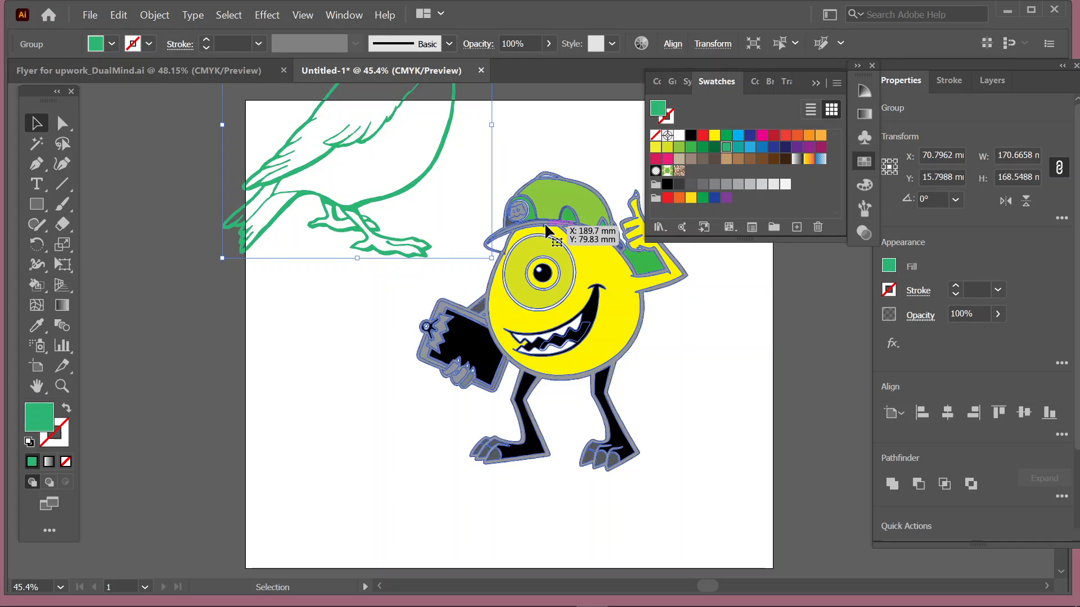
{"action": "left_click_drag", "start_coordinate": [545, 227], "coordinate": [560, 265]}
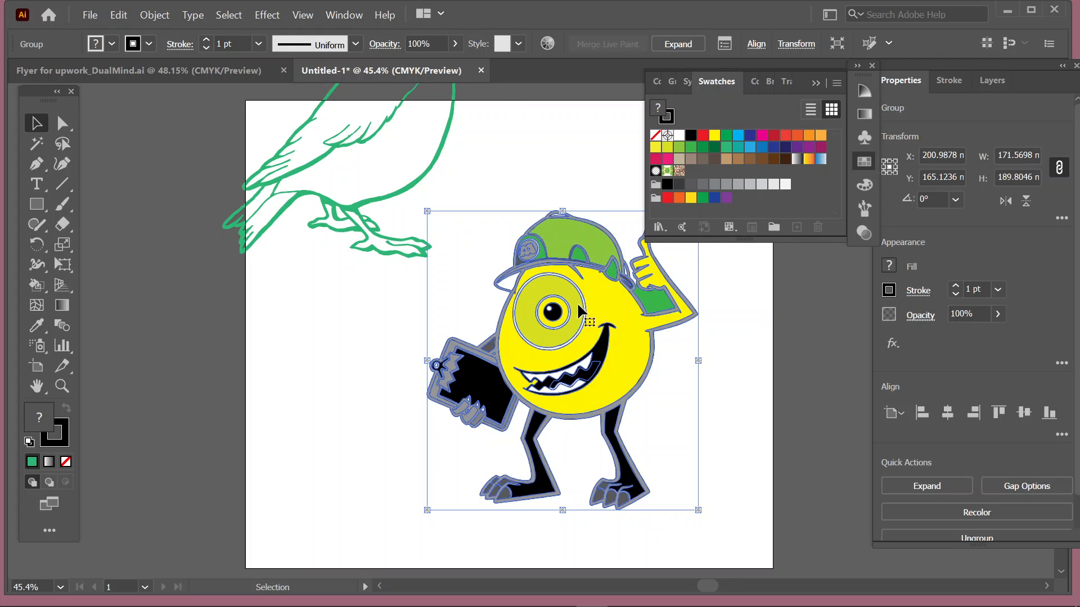
Move the painted monster and the green bird off the left side of the artboard to leave it empty
{"action": "left_click_drag", "start_coordinate": [509, 271], "coordinate": [74, 374]}
{"action": "left_click_drag", "start_coordinate": [312, 194], "coordinate": [111, 225]}
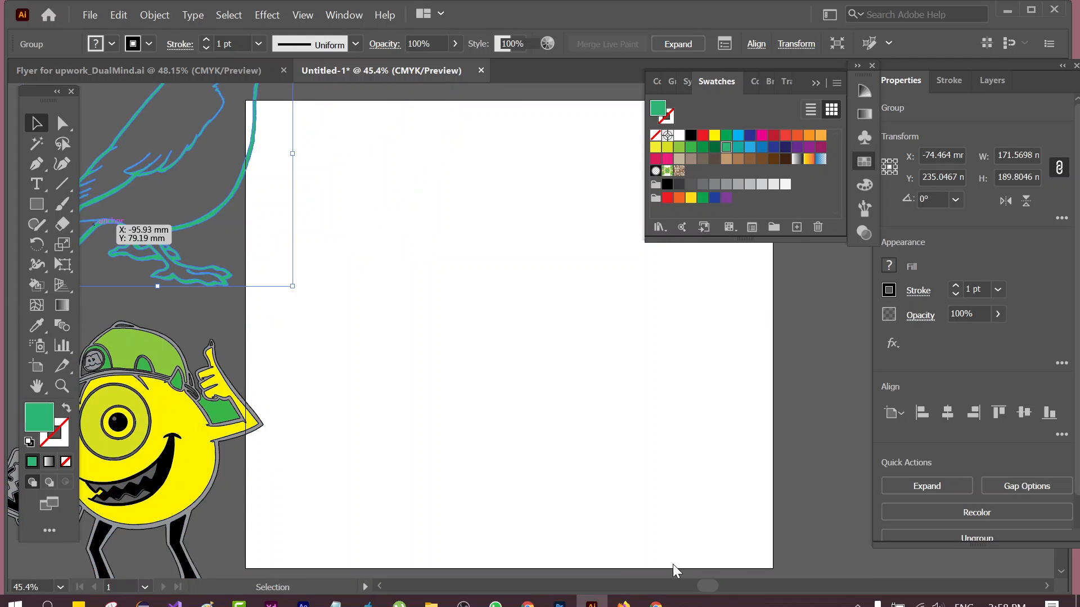
Switch to Chrome and preview the UDF Minions Bob and Pin di Minions images in the minion results
{"action": "left_click", "coordinate": [655, 594]}
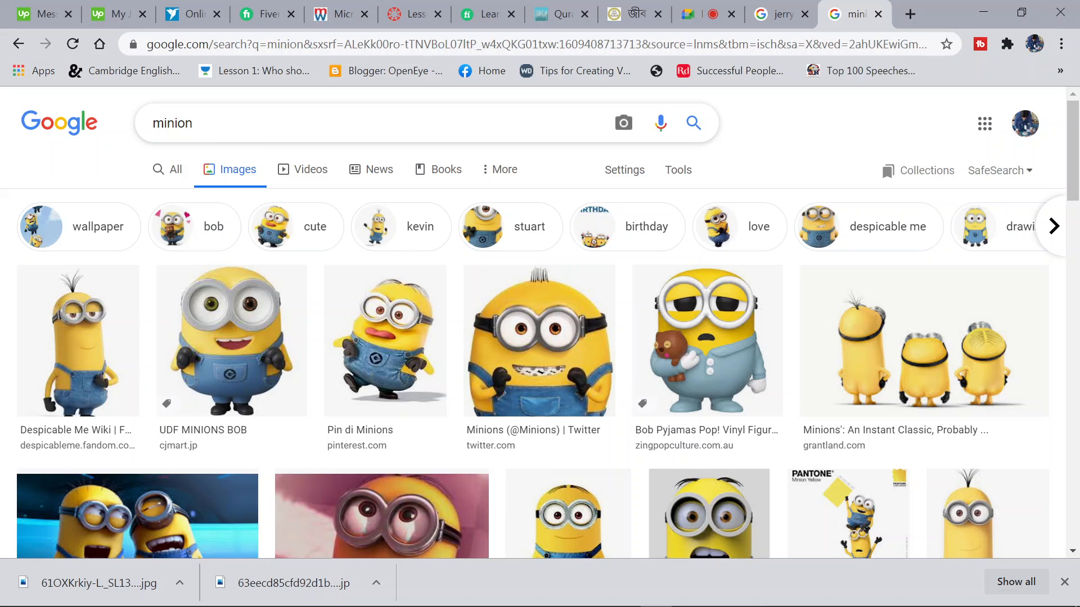
{"action": "scroll", "coordinate": [243, 300], "scroll_direction": "down", "scroll_amount": 2}
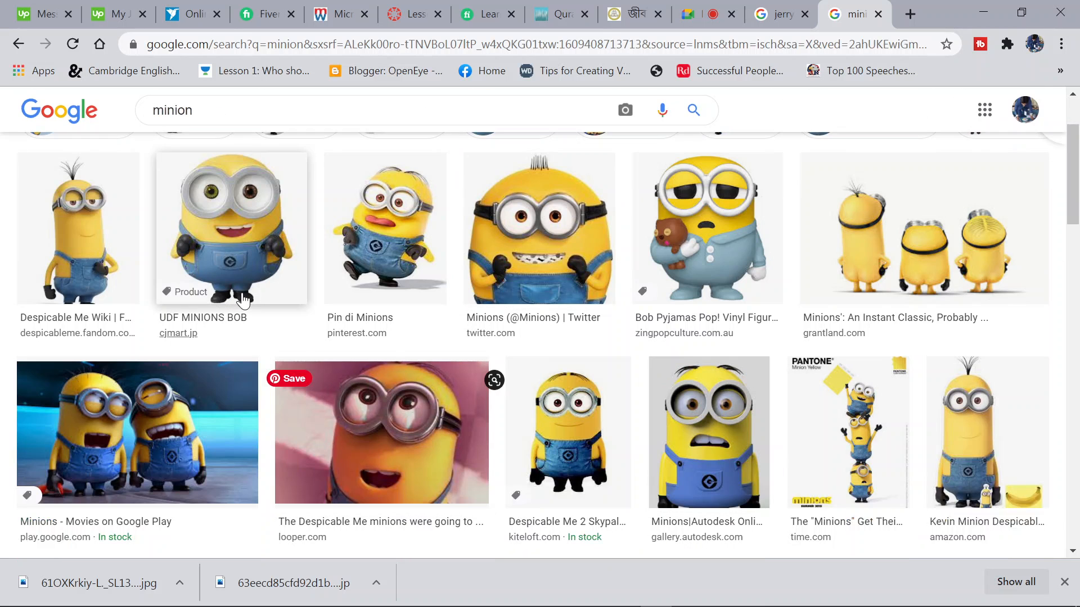
{"action": "left_click", "coordinate": [265, 227]}
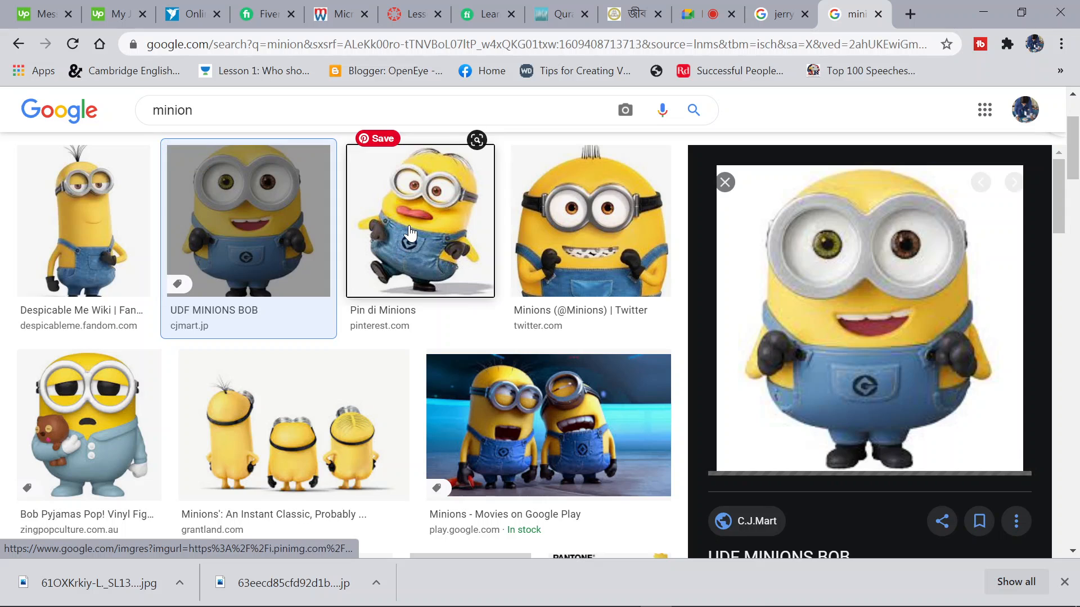
{"action": "left_click", "coordinate": [409, 234]}
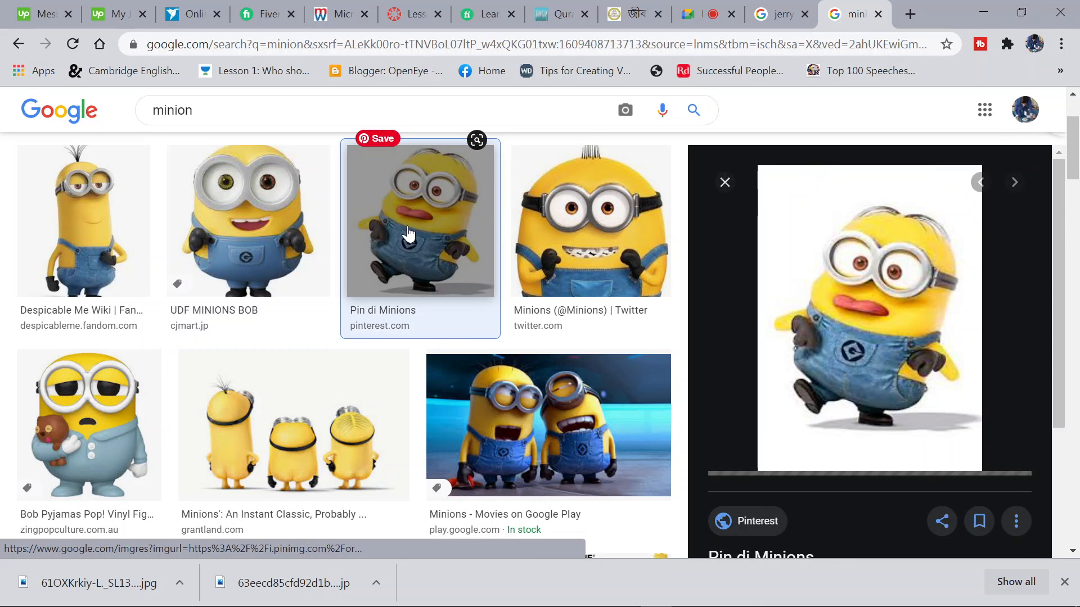
{"action": "mouse_move", "coordinate": [866, 314]}
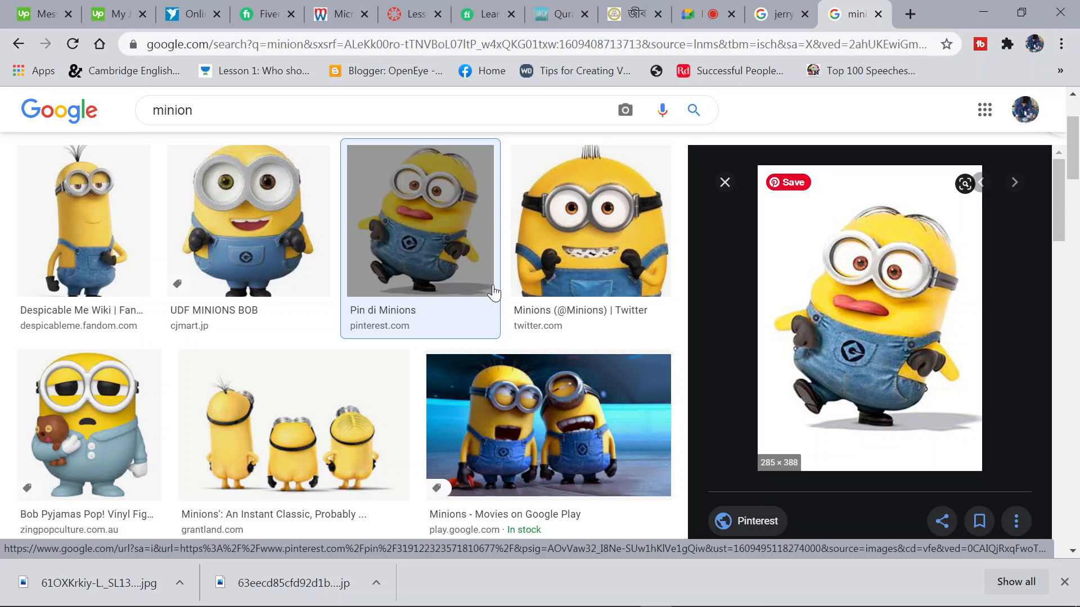
Filter the minion image results to the Large size
{"action": "scroll", "coordinate": [662, 325], "scroll_direction": "up", "scroll_amount": 3}
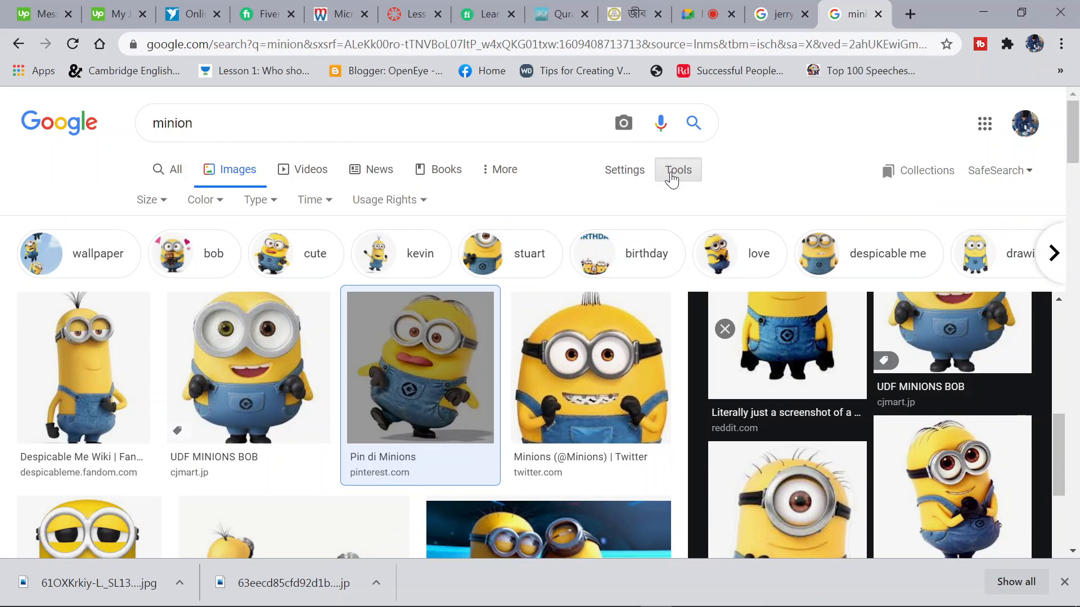
{"action": "left_click", "coordinate": [671, 179]}
{"action": "left_click", "coordinate": [158, 201]}
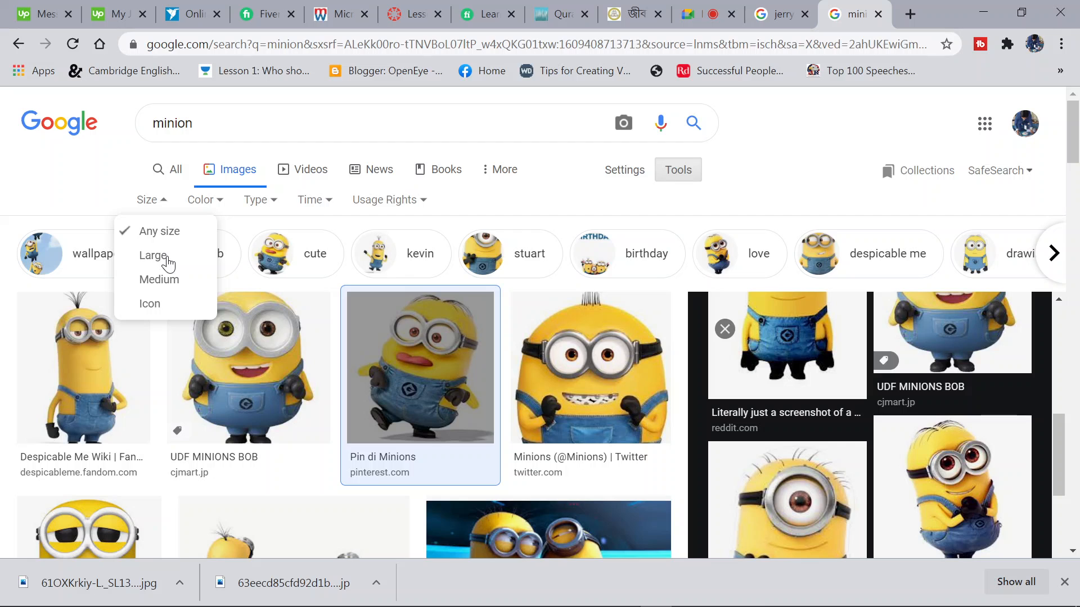
{"action": "left_click", "coordinate": [168, 261]}
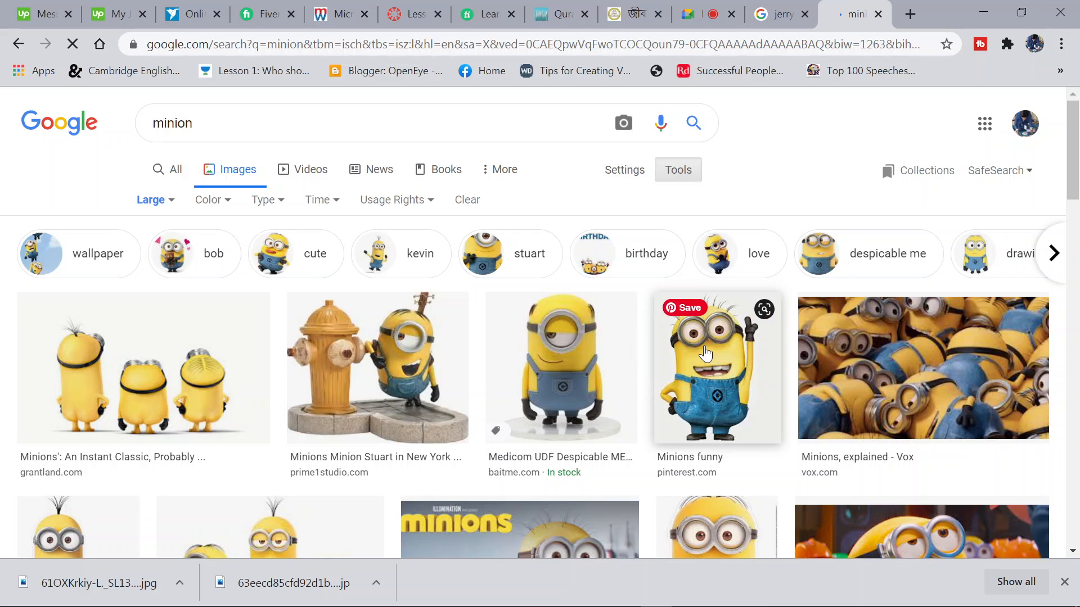
Open the "Minions funny" image and save it as a JPEG in the Dual Mind _ About Us folder
{"action": "left_click", "coordinate": [707, 351]}
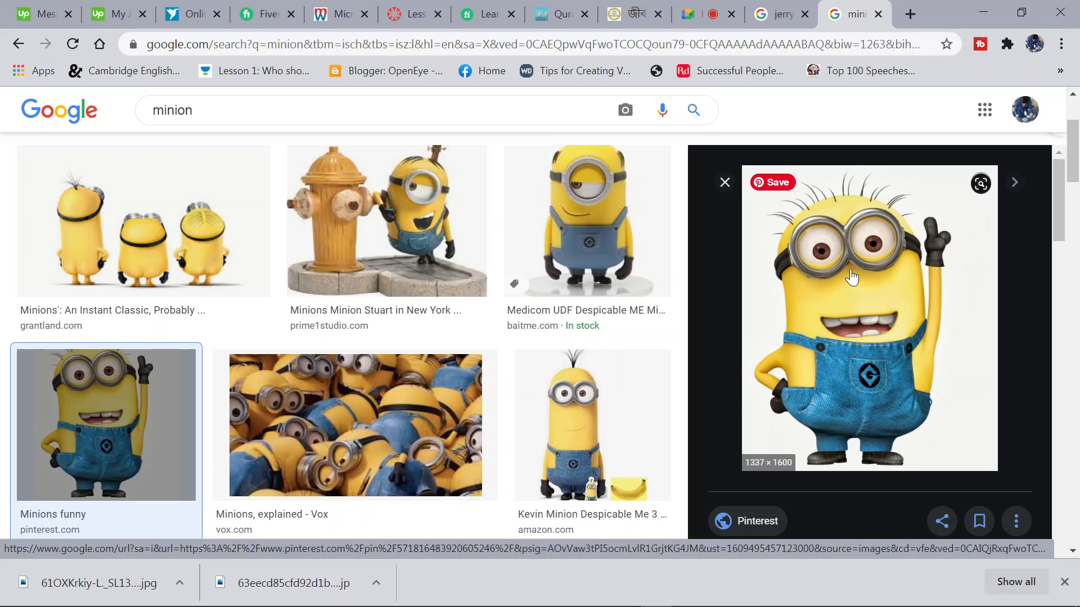
{"action": "right_click", "coordinate": [851, 273]}
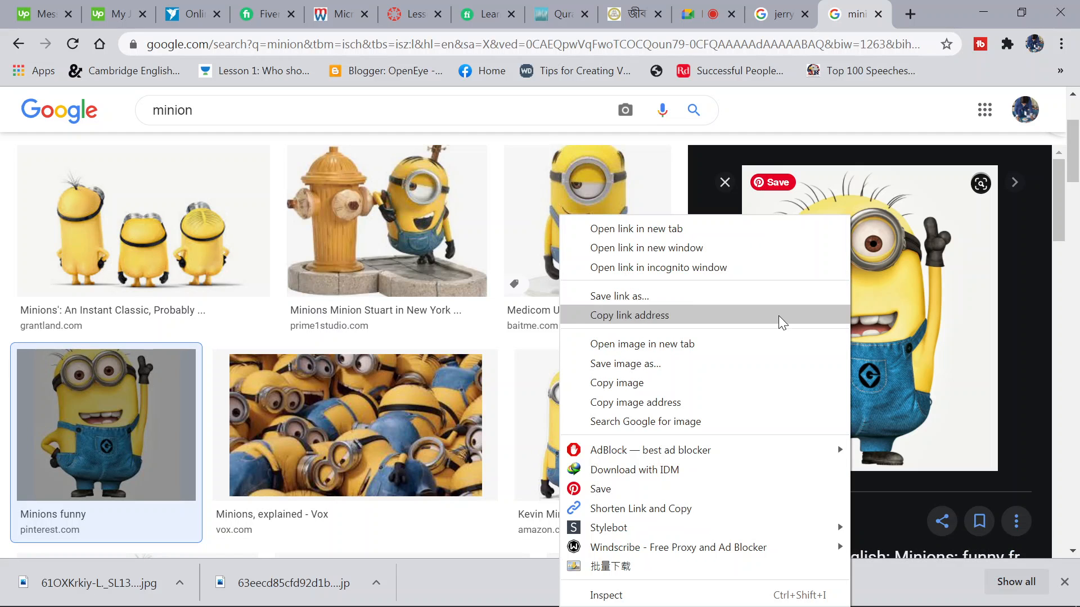
{"action": "left_click", "coordinate": [715, 364]}
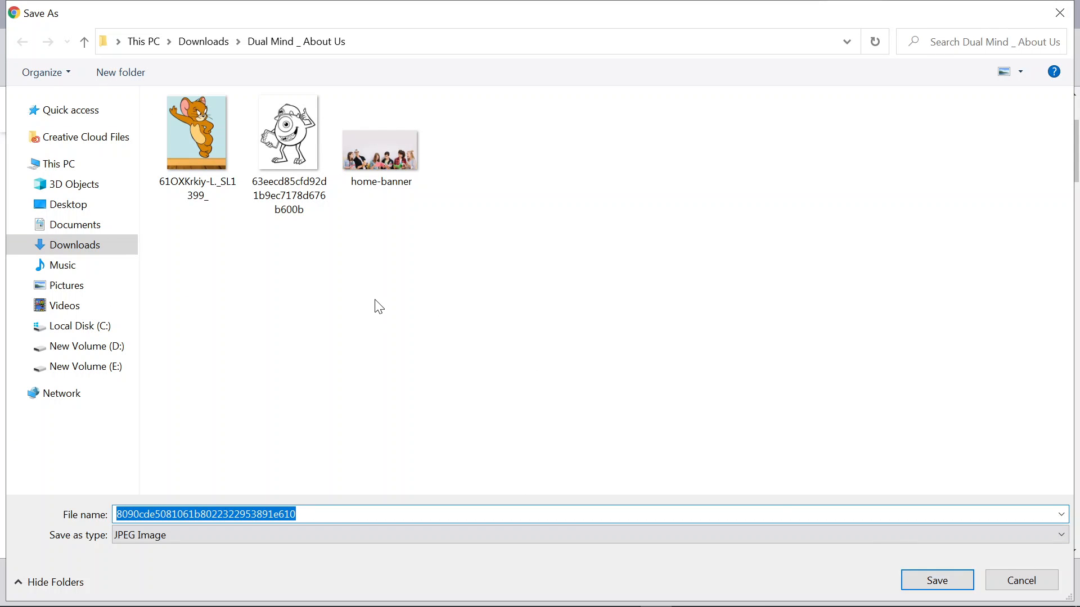
{"action": "left_click", "coordinate": [911, 579]}
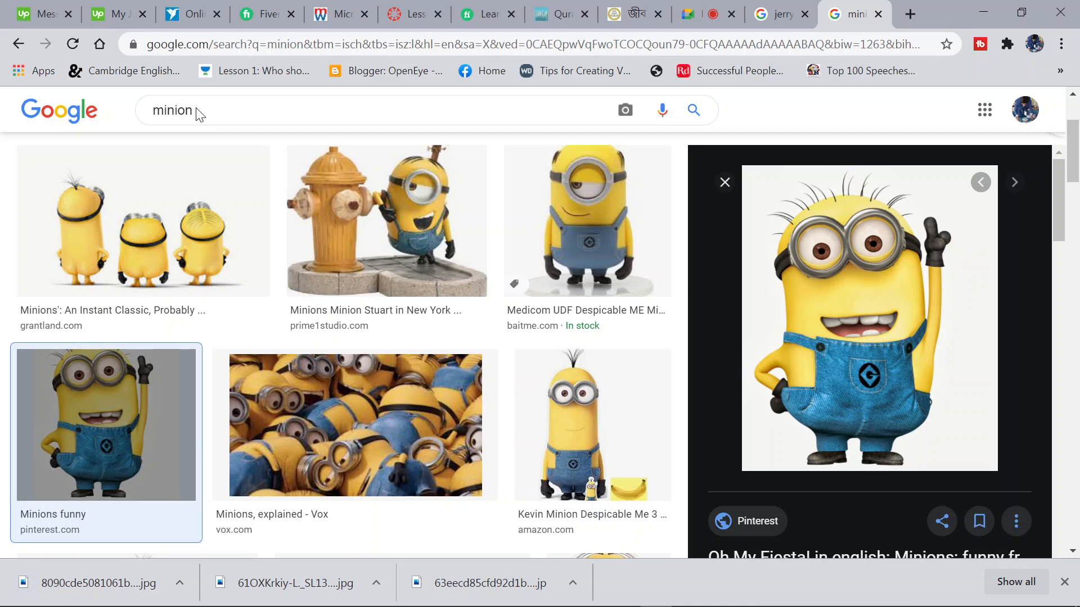
Replace the minion query with "flower" and run the image search
{"action": "scroll", "coordinate": [200, 114], "scroll_direction": "up", "scroll_amount": 3}
{"action": "left_click", "coordinate": [134, 136]}
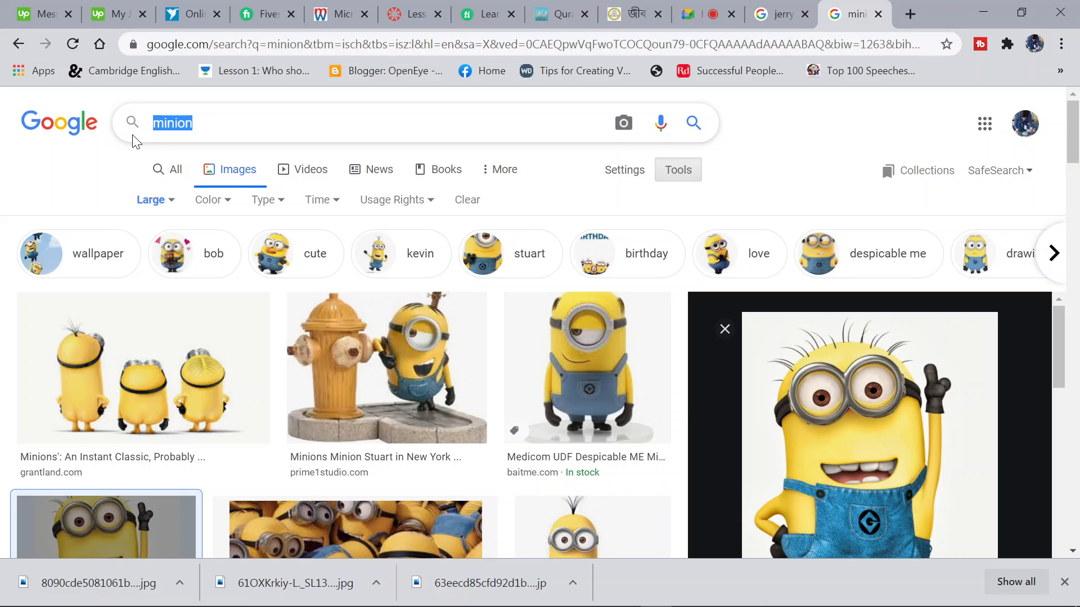
{"action": "key", "text": "BackSpace"}
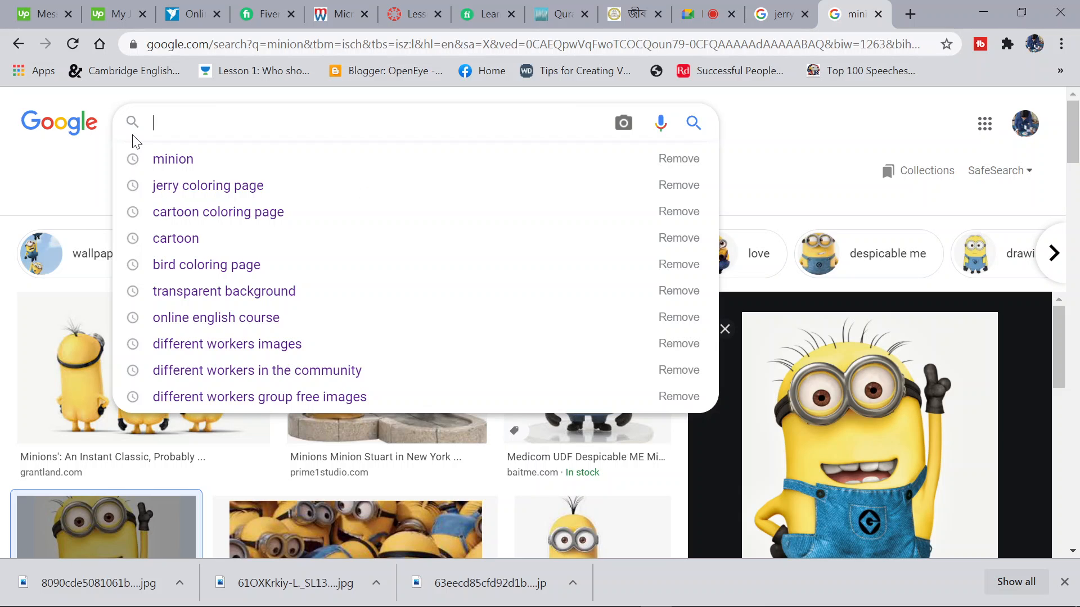
{"action": "type", "text": "flower"}
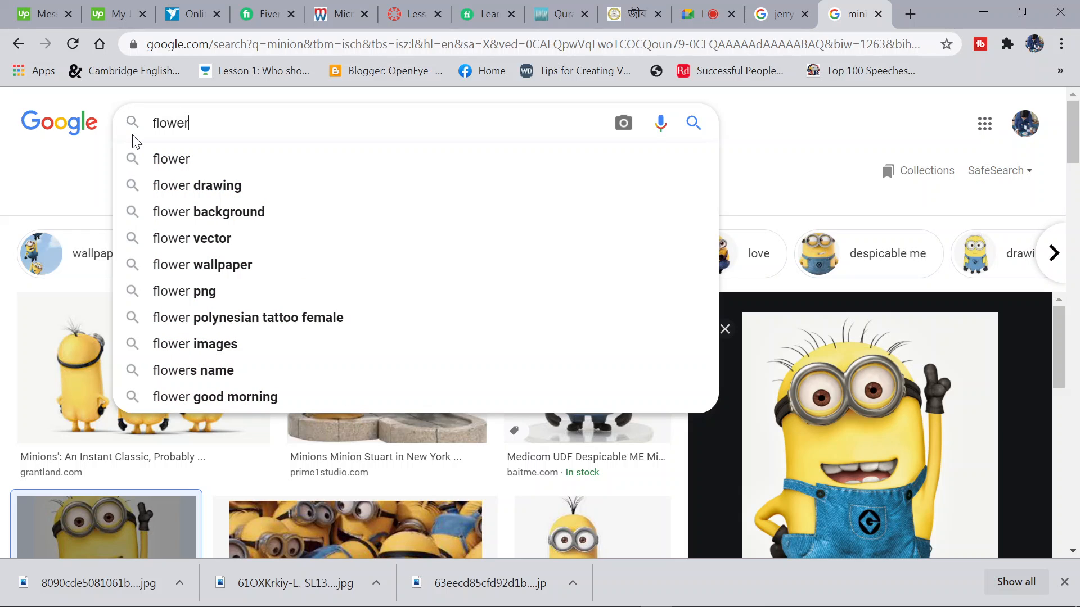
{"action": "key", "text": "Return"}
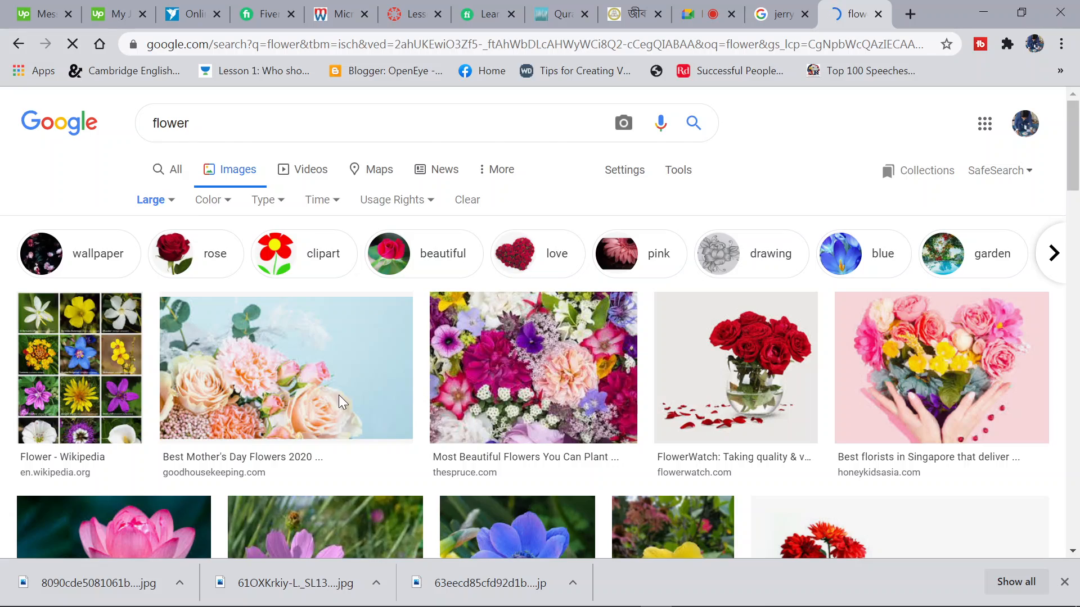
Look through the flower image results for a photo suitable for tracing
{"action": "scroll", "coordinate": [340, 396], "scroll_direction": "down", "scroll_amount": 10}
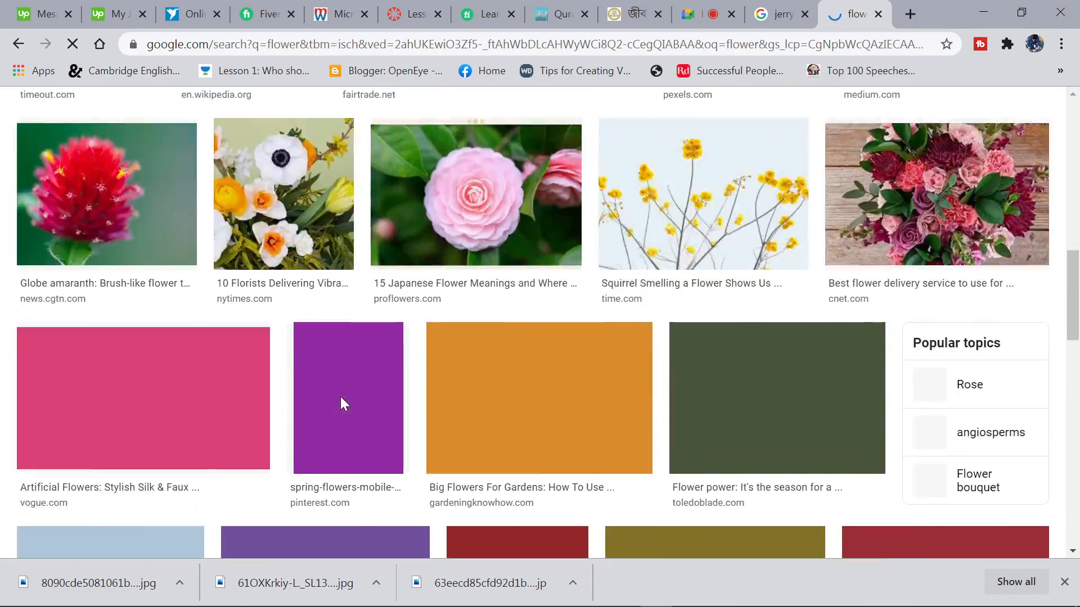
{"action": "scroll", "coordinate": [340, 397], "scroll_direction": "up", "scroll_amount": 10}
{"action": "scroll", "coordinate": [342, 404], "scroll_direction": "up", "scroll_amount": 2}
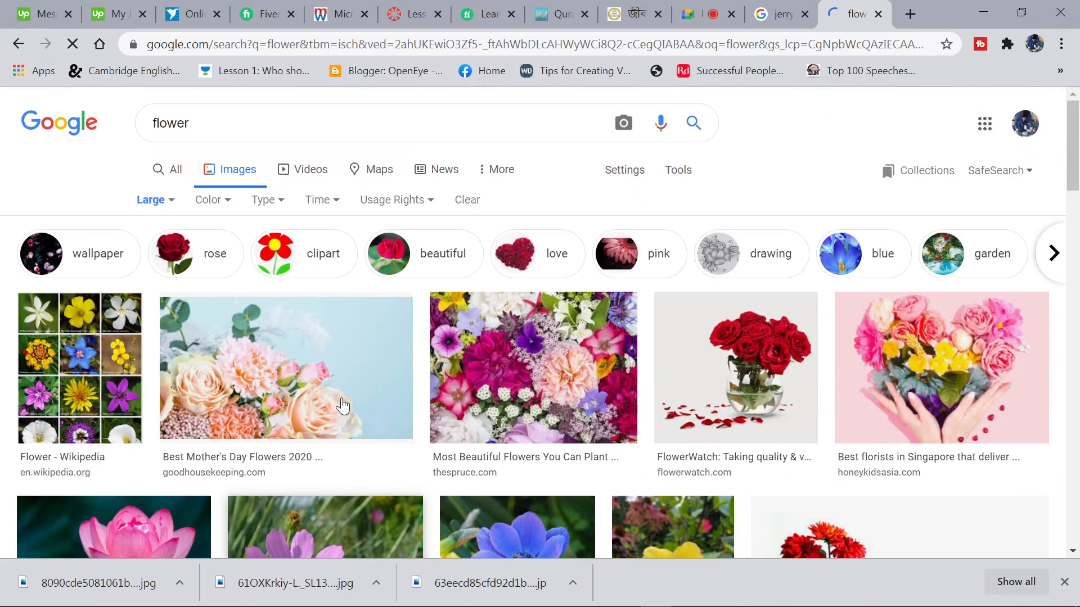
{"action": "scroll", "coordinate": [342, 399], "scroll_direction": "down", "scroll_amount": 6}
{"action": "scroll", "coordinate": [341, 399], "scroll_direction": "down", "scroll_amount": 3}
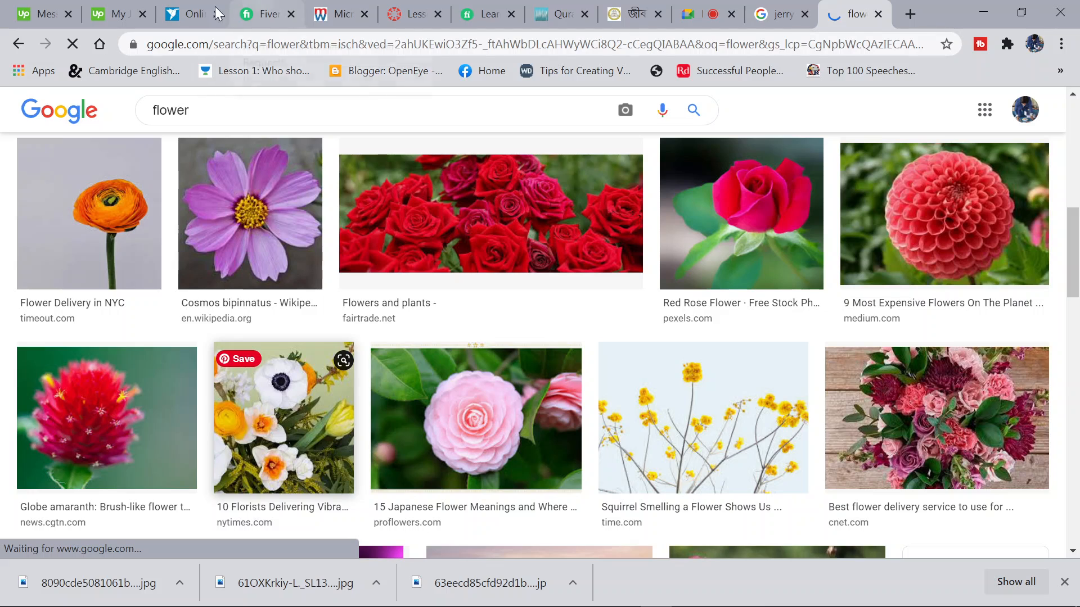
{"action": "scroll", "coordinate": [336, 339], "scroll_direction": "down", "scroll_amount": 10}
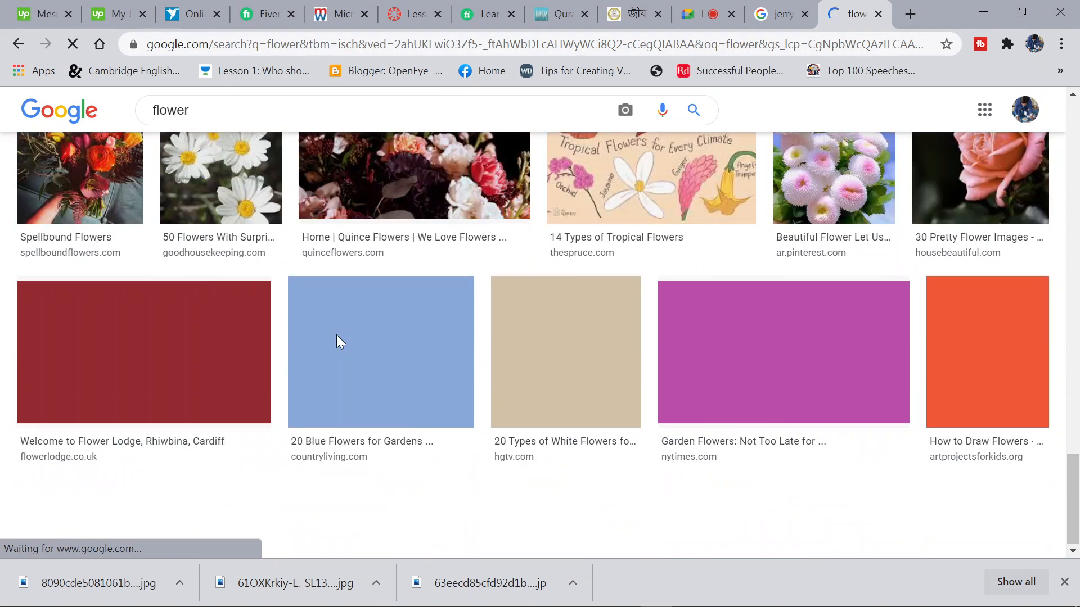
{"action": "scroll", "coordinate": [338, 342], "scroll_direction": "up", "scroll_amount": 6}
{"action": "scroll", "coordinate": [337, 342], "scroll_direction": "up", "scroll_amount": 8}
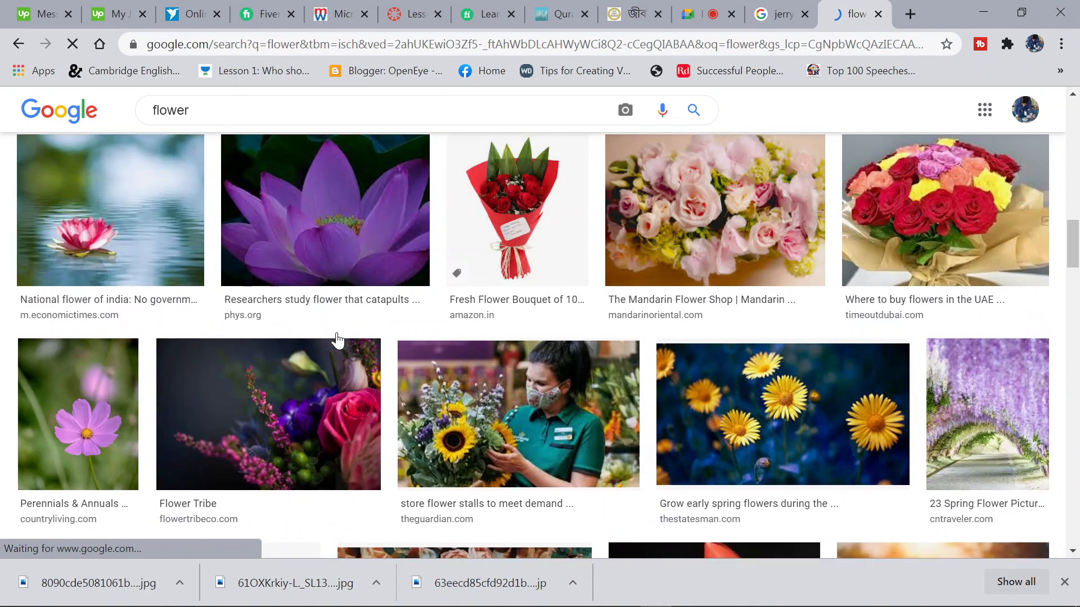
{"action": "scroll", "coordinate": [337, 335], "scroll_direction": "up", "scroll_amount": 10}
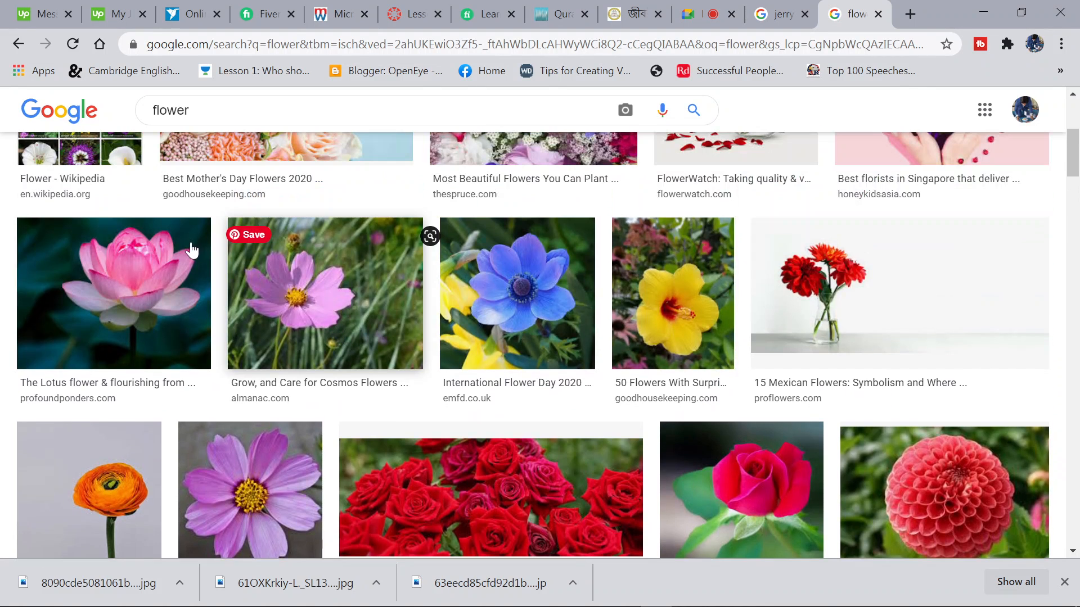
Open the pink lotus flower photo from profoundponders.com and save it as a JPEG in the Dual Mind _ About Us folder
{"action": "left_click", "coordinate": [163, 282]}
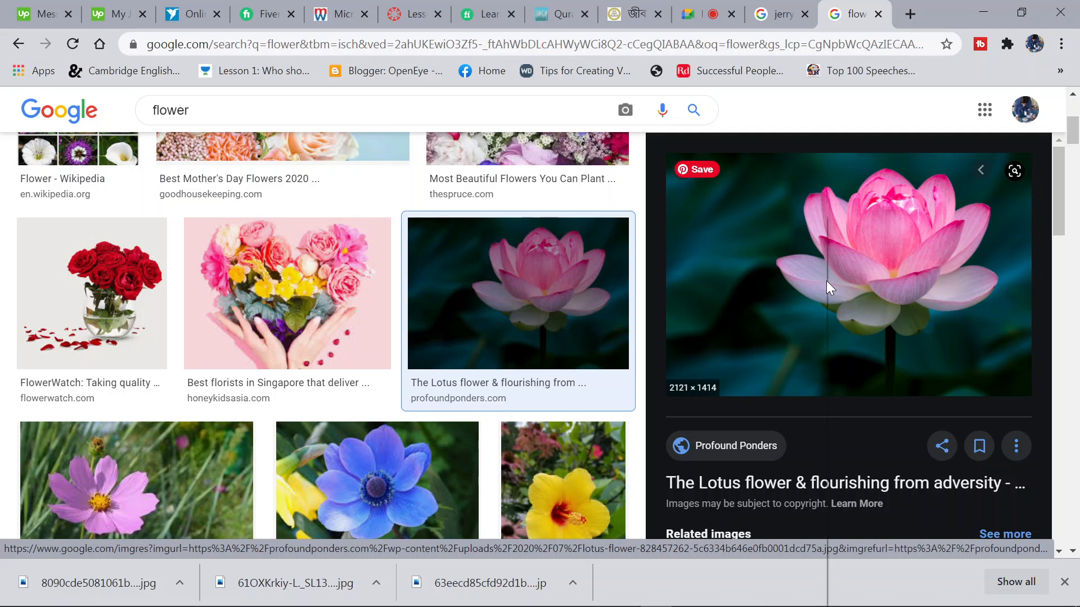
{"action": "right_click", "coordinate": [827, 287]}
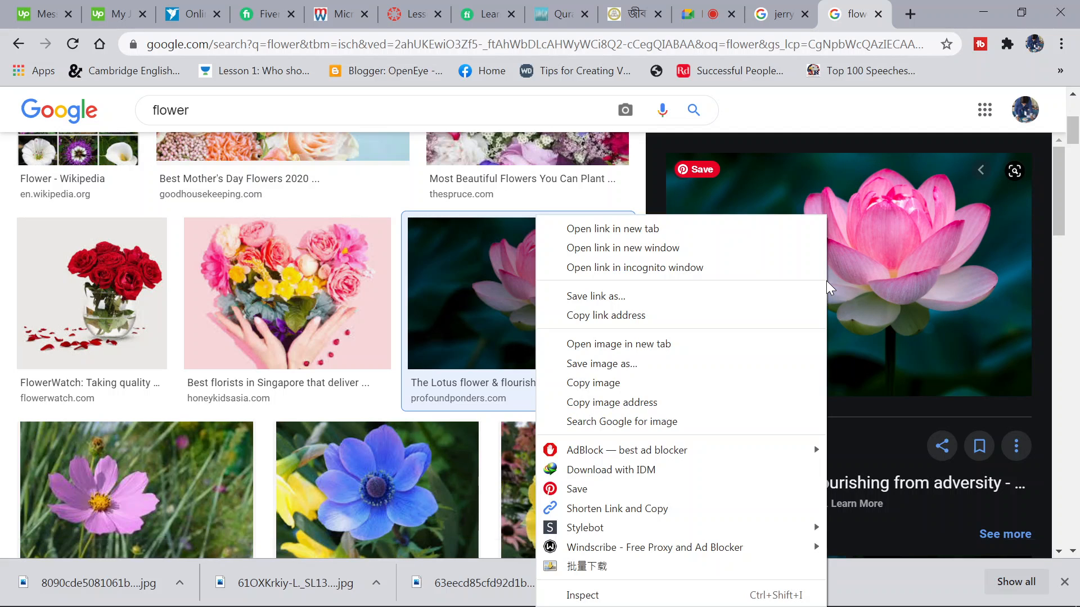
{"action": "left_click", "coordinate": [664, 378]}
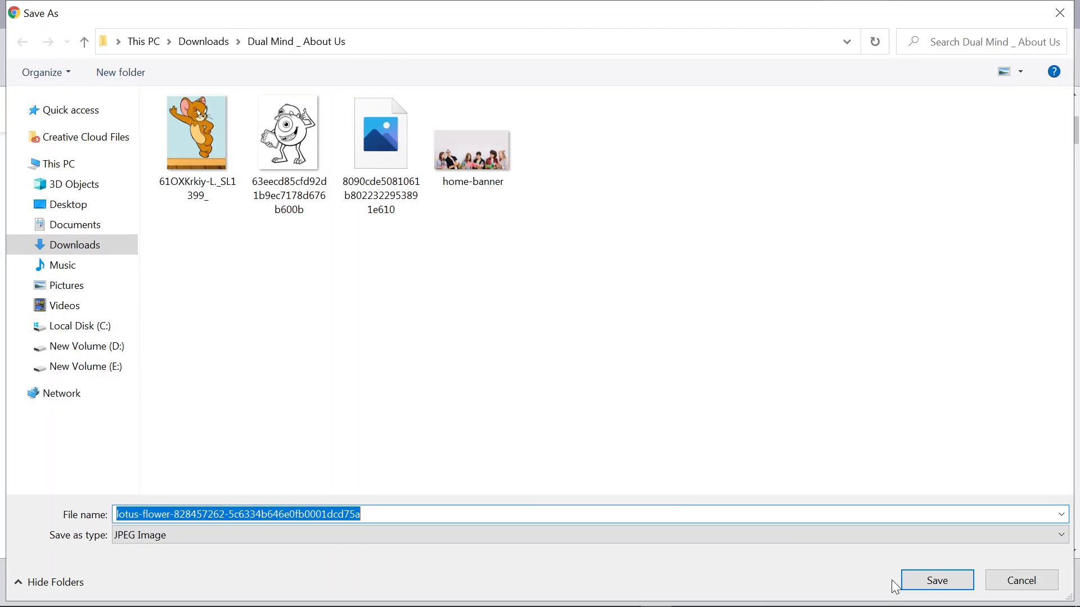
{"action": "left_click", "coordinate": [928, 588]}
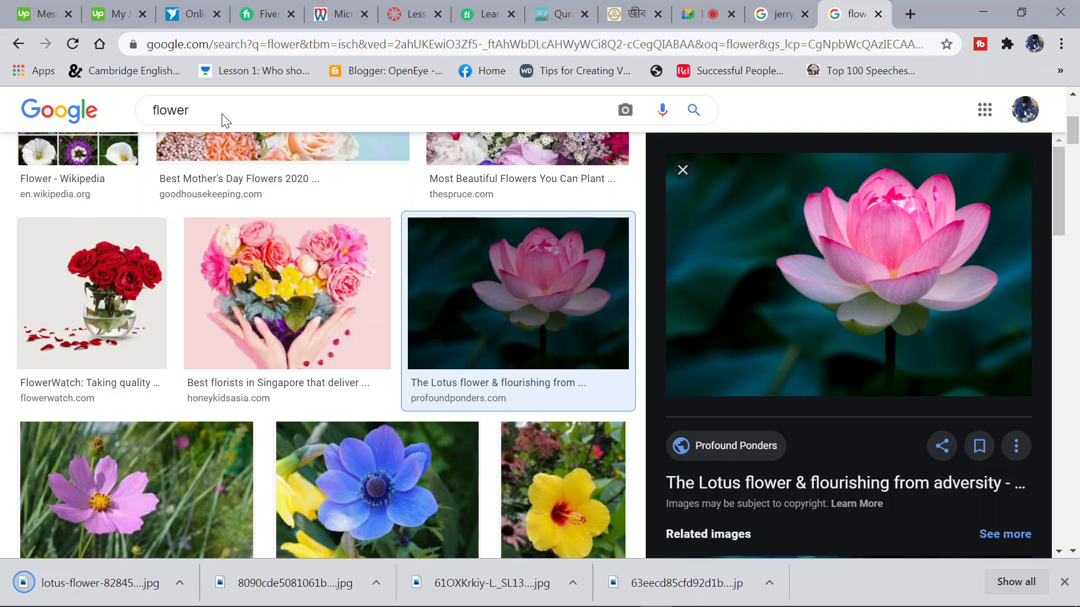
Narrow the flower image results to the drawing category and look through the drawings
{"action": "scroll", "coordinate": [219, 117], "scroll_direction": "up", "scroll_amount": 5}
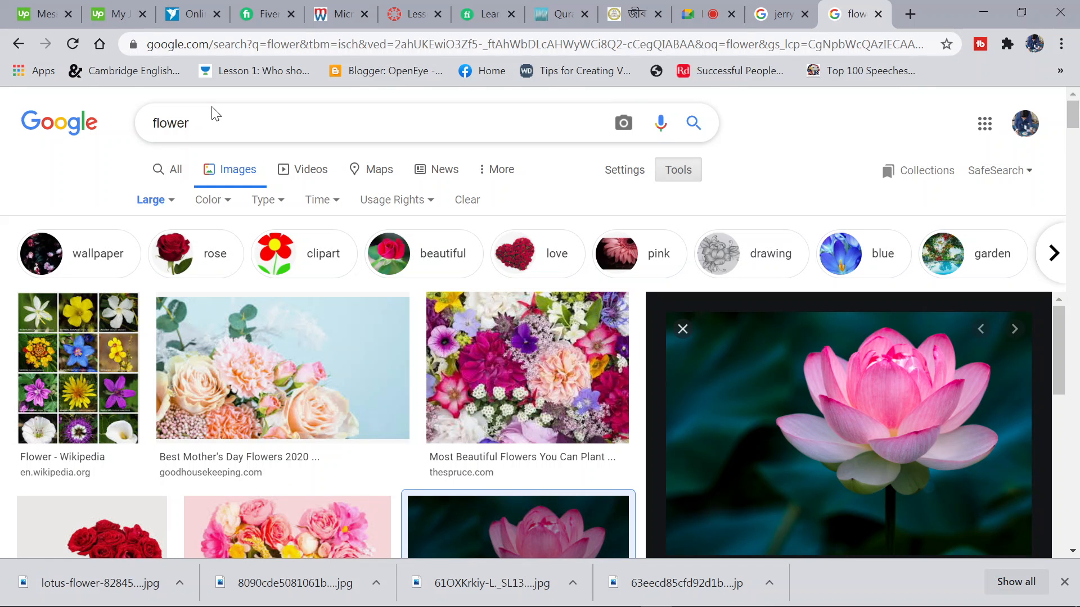
{"action": "left_click", "coordinate": [772, 252]}
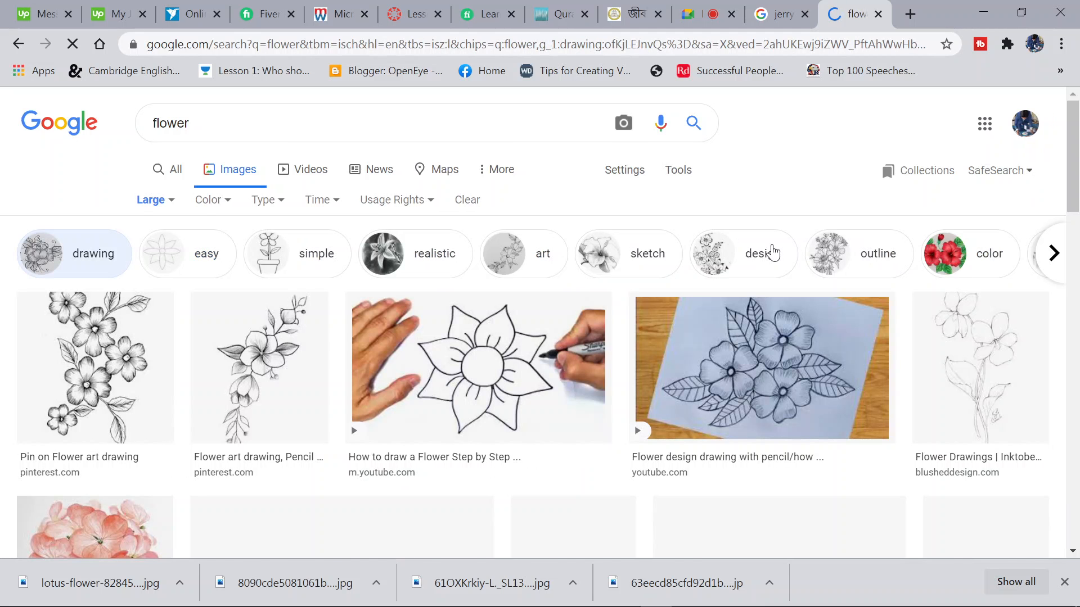
{"action": "scroll", "coordinate": [410, 429], "scroll_direction": "down", "scroll_amount": 2}
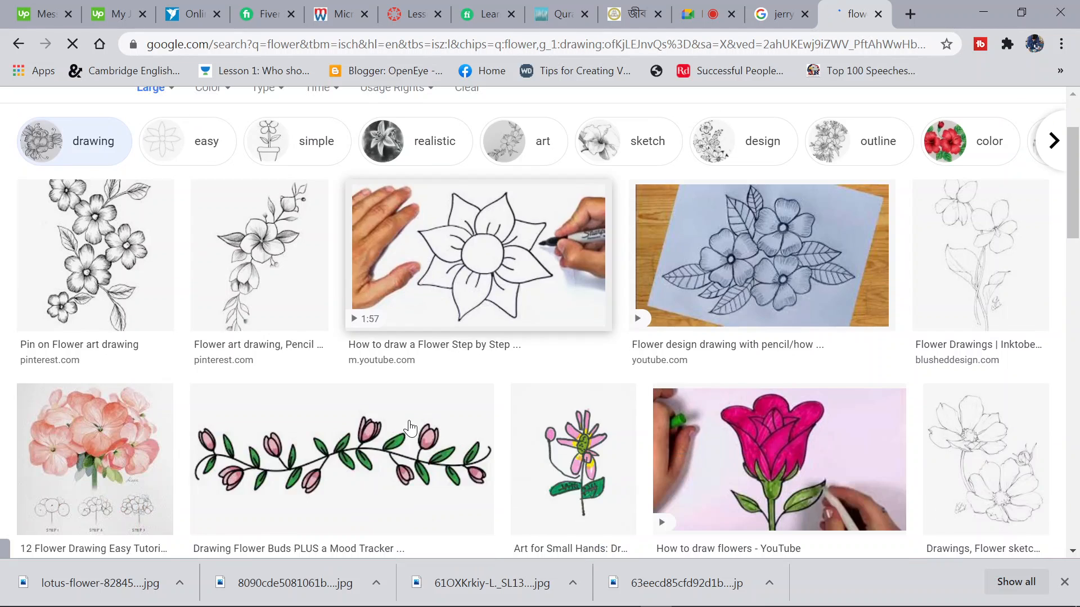
{"action": "scroll", "coordinate": [410, 428], "scroll_direction": "down", "scroll_amount": 7}
{"action": "scroll", "coordinate": [410, 428], "scroll_direction": "up", "scroll_amount": 3}
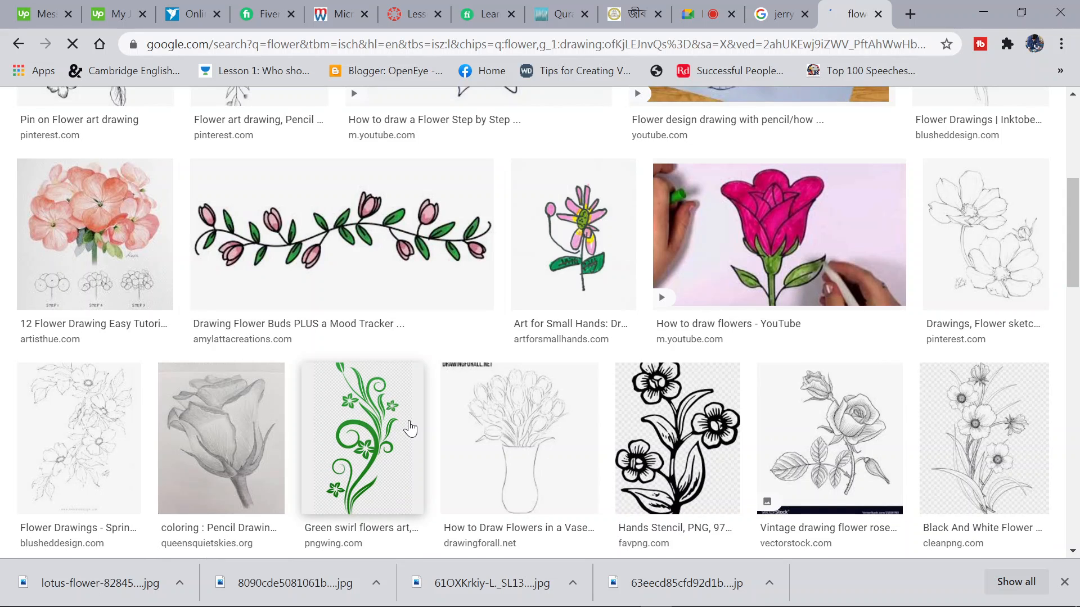
Open the pink rose image from "How to draw flowers" and save it as a JPEG named download
{"action": "left_click", "coordinate": [778, 215]}
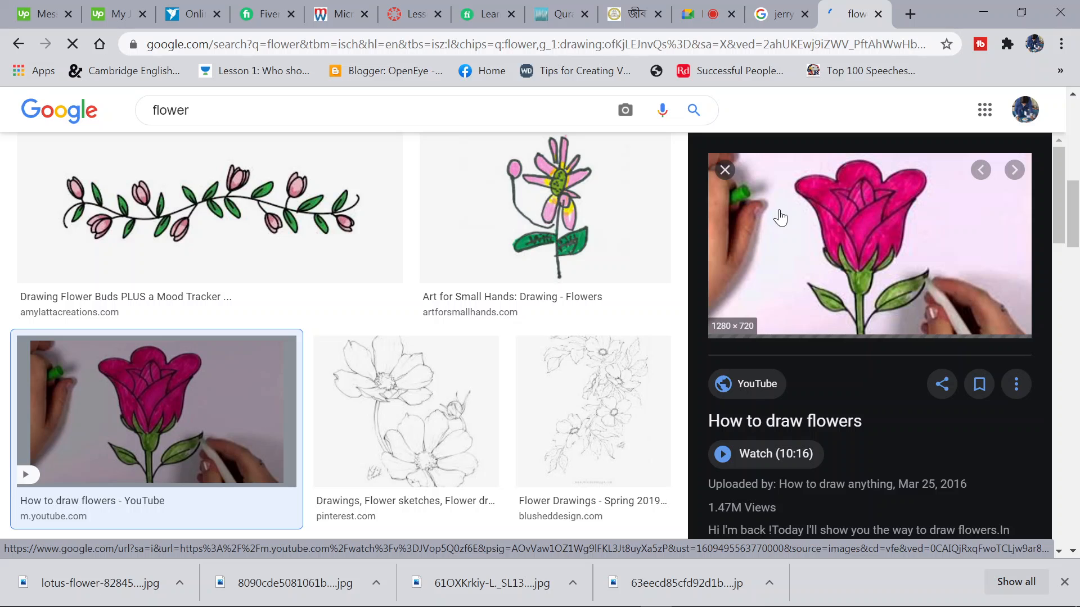
{"action": "right_click", "coordinate": [869, 236]}
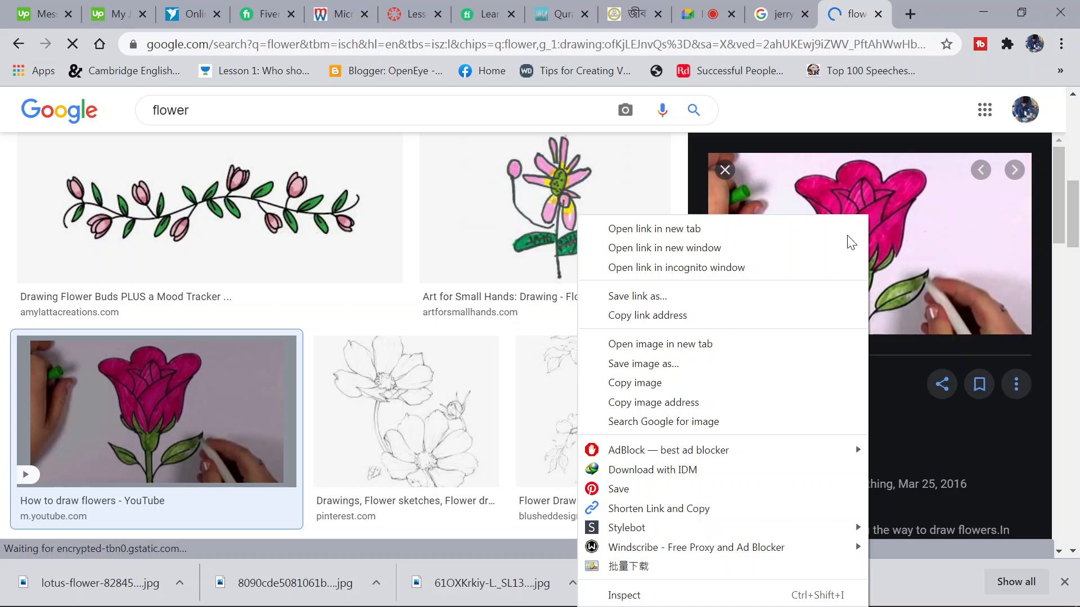
{"action": "left_click", "coordinate": [704, 362]}
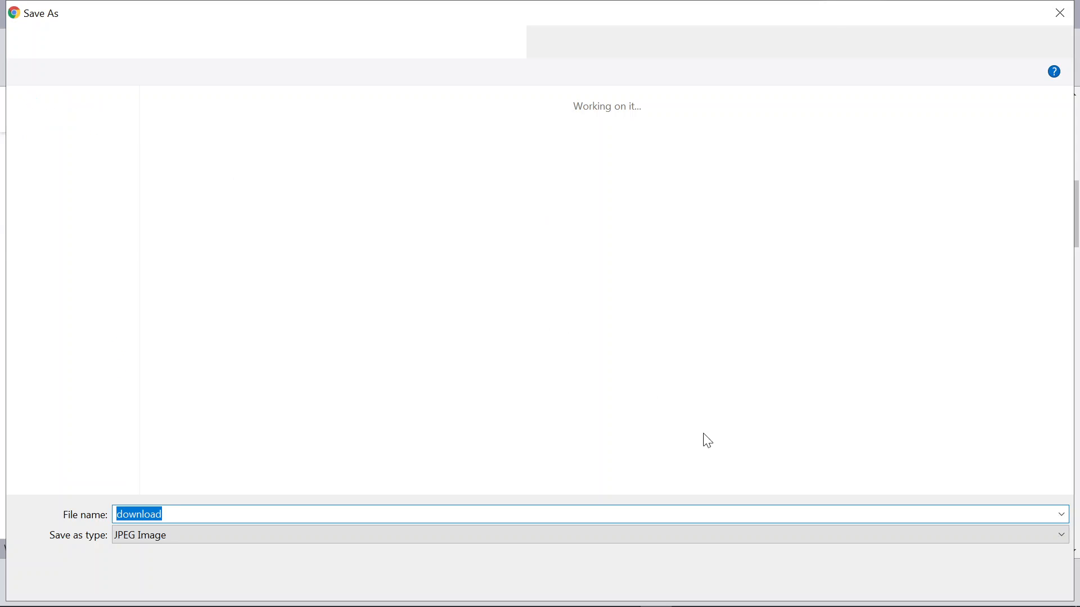
{"action": "left_click", "coordinate": [937, 580]}
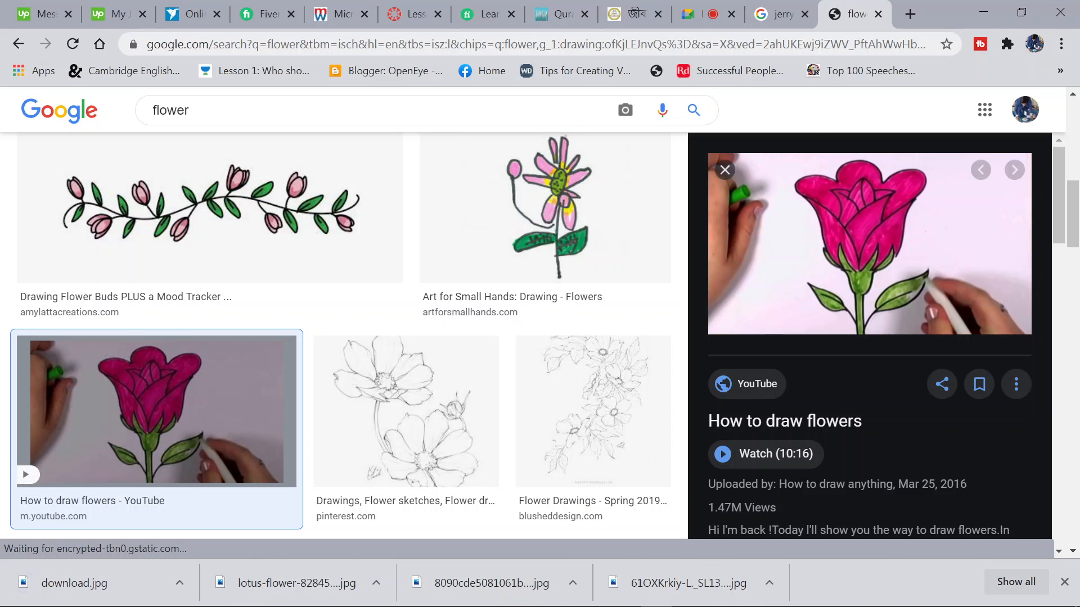
Switch to Illustrator and place the linked rose image download on the artboard, about 225 mm wide, in its upper half
{"action": "left_click", "coordinate": [981, 13]}
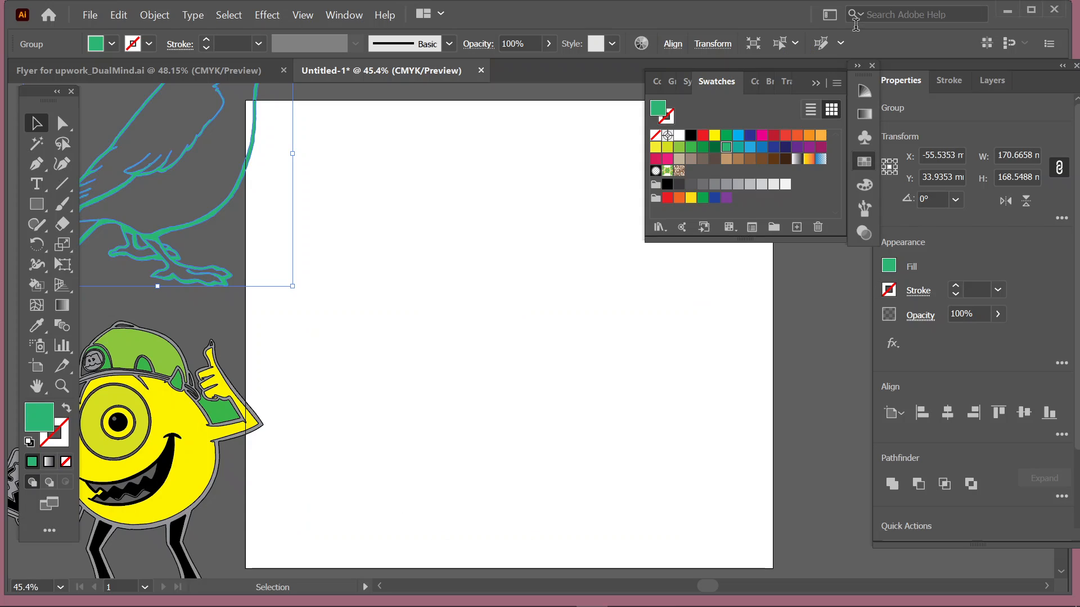
{"action": "left_click", "coordinate": [87, 16]}
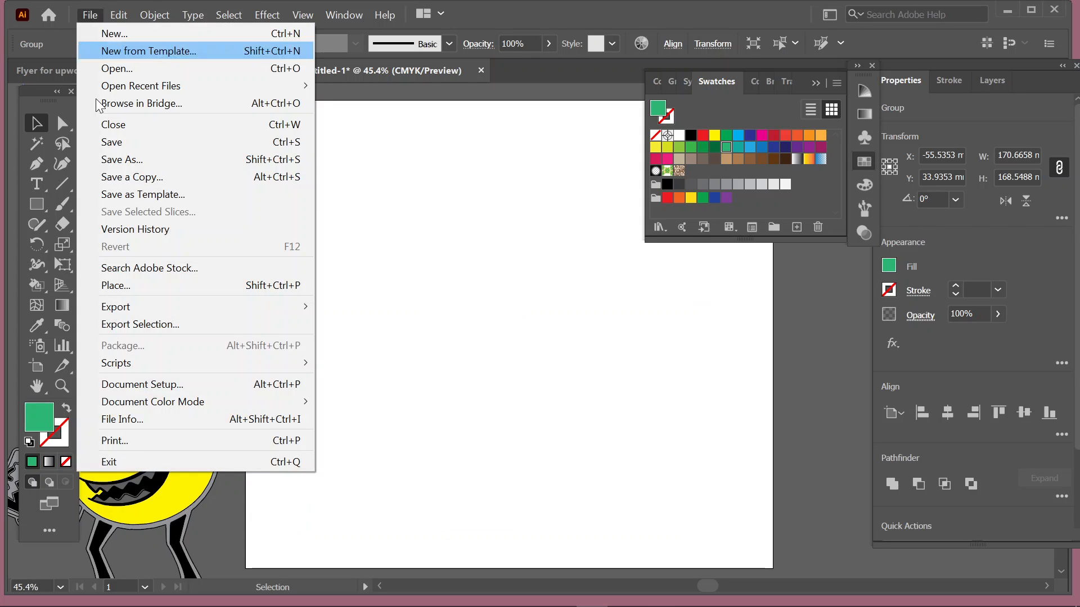
{"action": "left_click", "coordinate": [167, 289]}
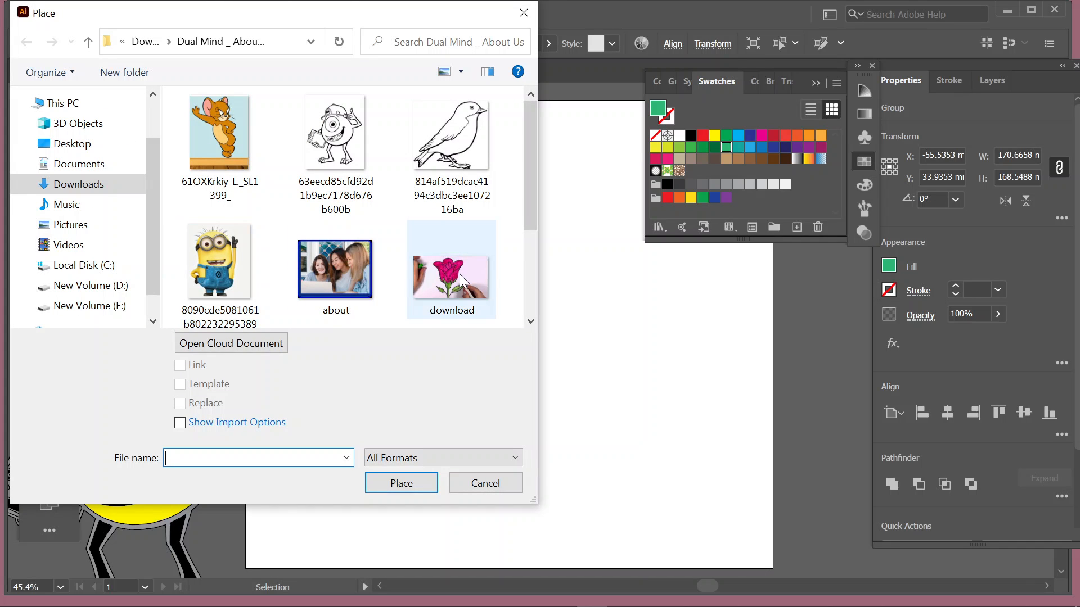
{"action": "scroll", "coordinate": [464, 271], "scroll_direction": "down", "scroll_amount": 1}
{"action": "scroll", "coordinate": [444, 263], "scroll_direction": "up", "scroll_amount": 1}
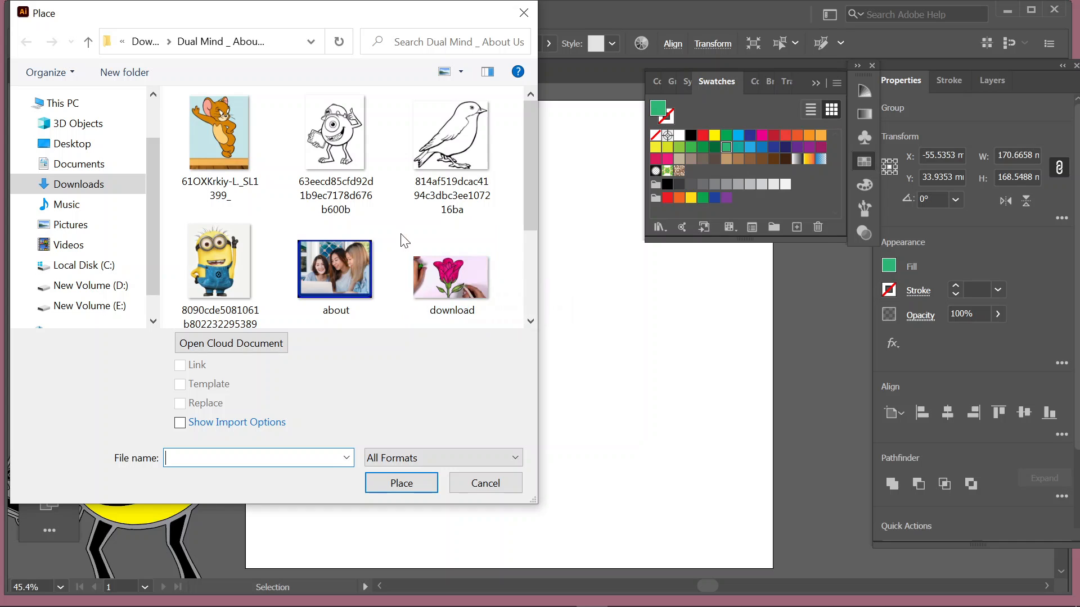
{"action": "scroll", "coordinate": [447, 279], "scroll_direction": "down", "scroll_amount": 3}
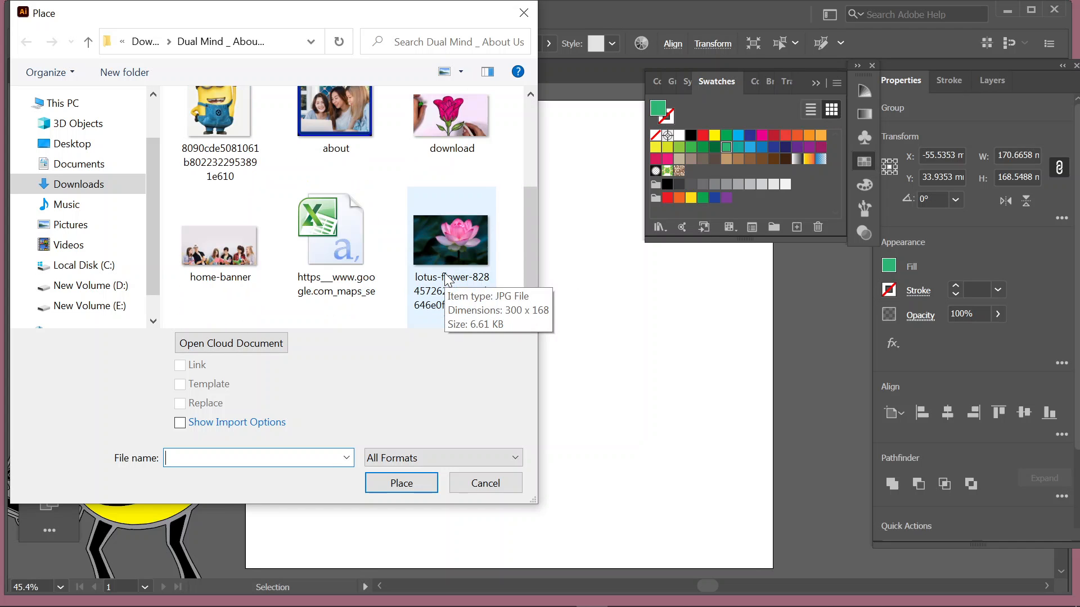
{"action": "scroll", "coordinate": [443, 265], "scroll_direction": "up", "scroll_amount": 1}
{"action": "left_click", "coordinate": [452, 146]}
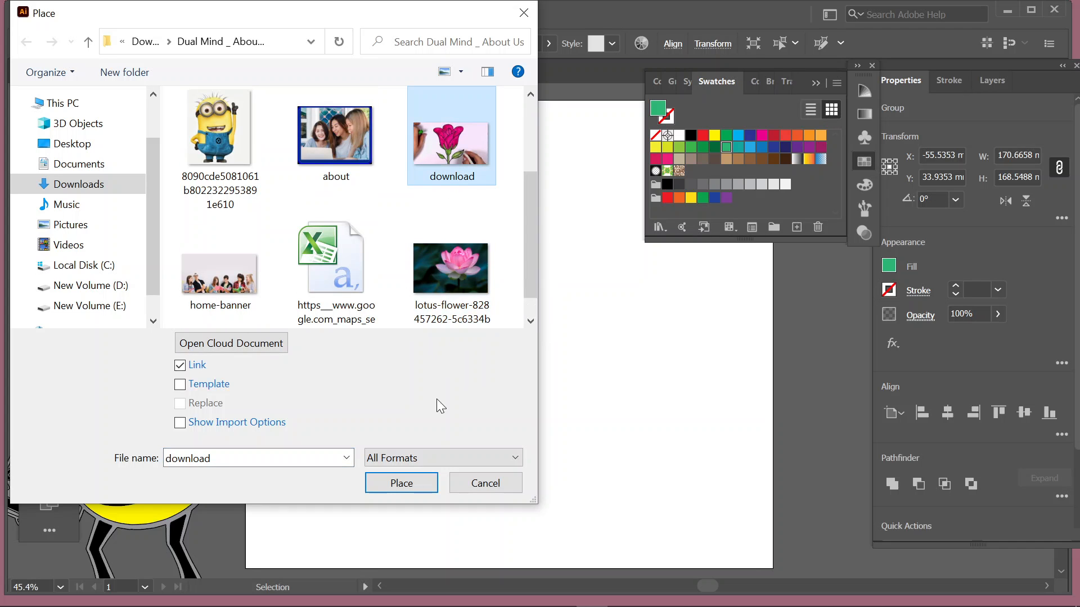
{"action": "left_click", "coordinate": [412, 479]}
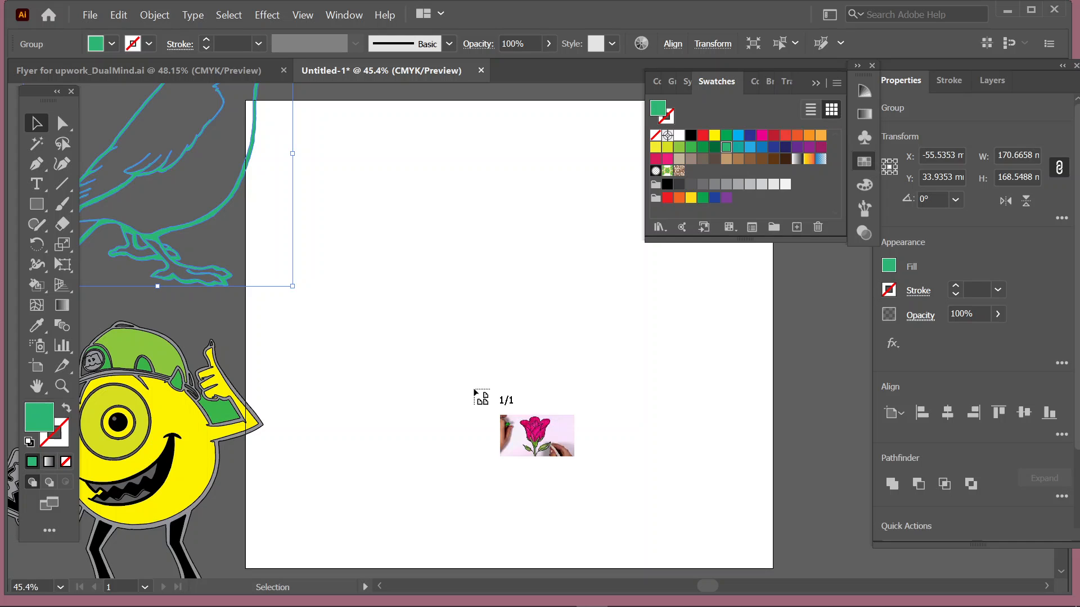
{"action": "left_click_drag", "start_coordinate": [386, 185], "coordinate": [741, 534]}
{"action": "left_click_drag", "start_coordinate": [449, 196], "coordinate": [386, 176]}
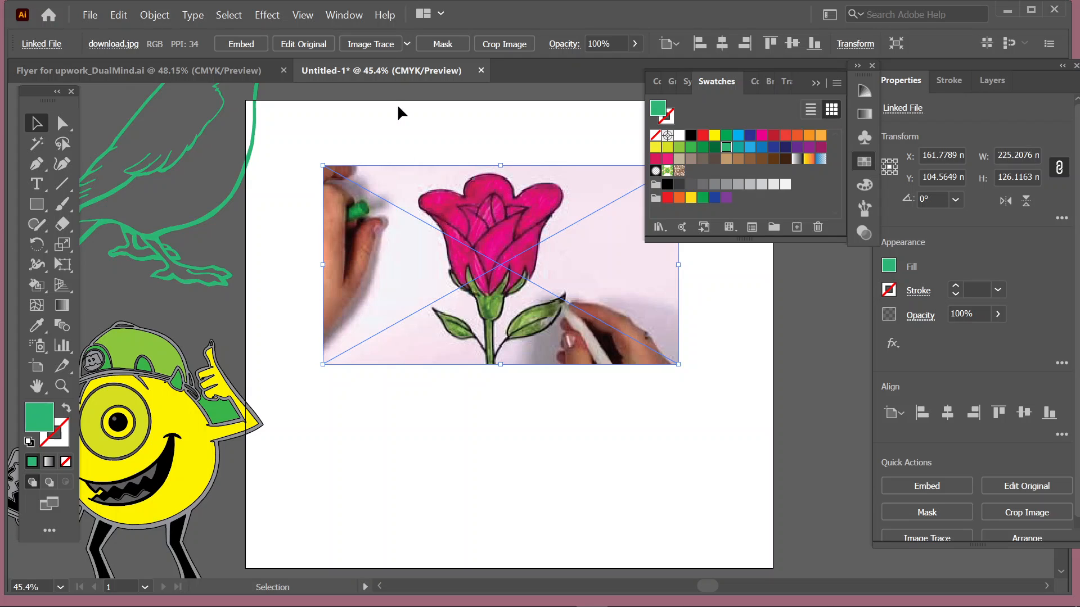
Image Trace the rose photo with the default preset, preview every tracing view and set the view back to Tracing Result
{"action": "left_click", "coordinate": [380, 45]}
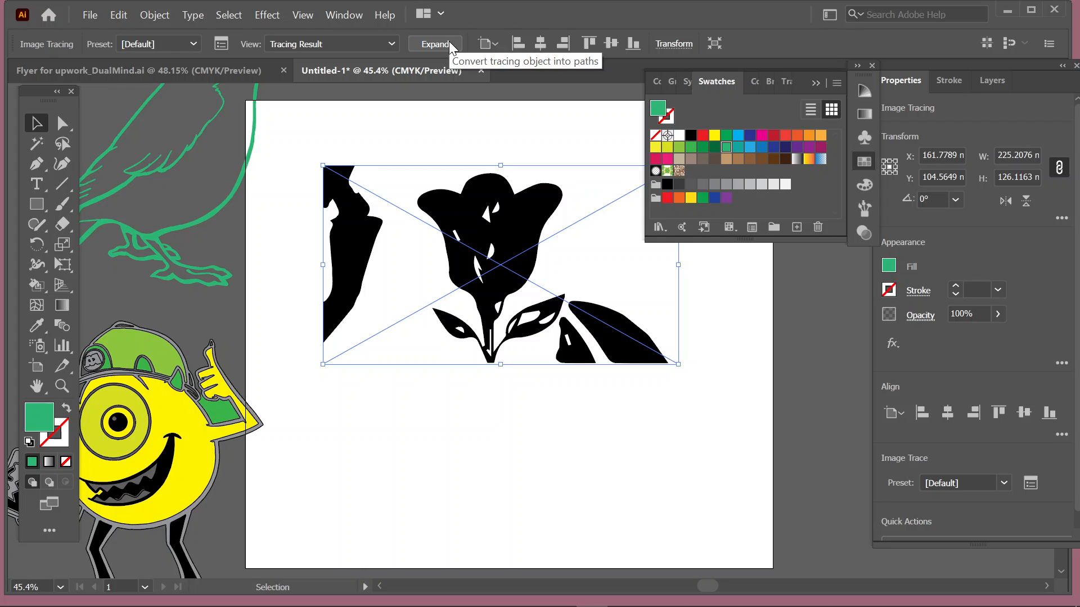
{"action": "left_click", "coordinate": [388, 44]}
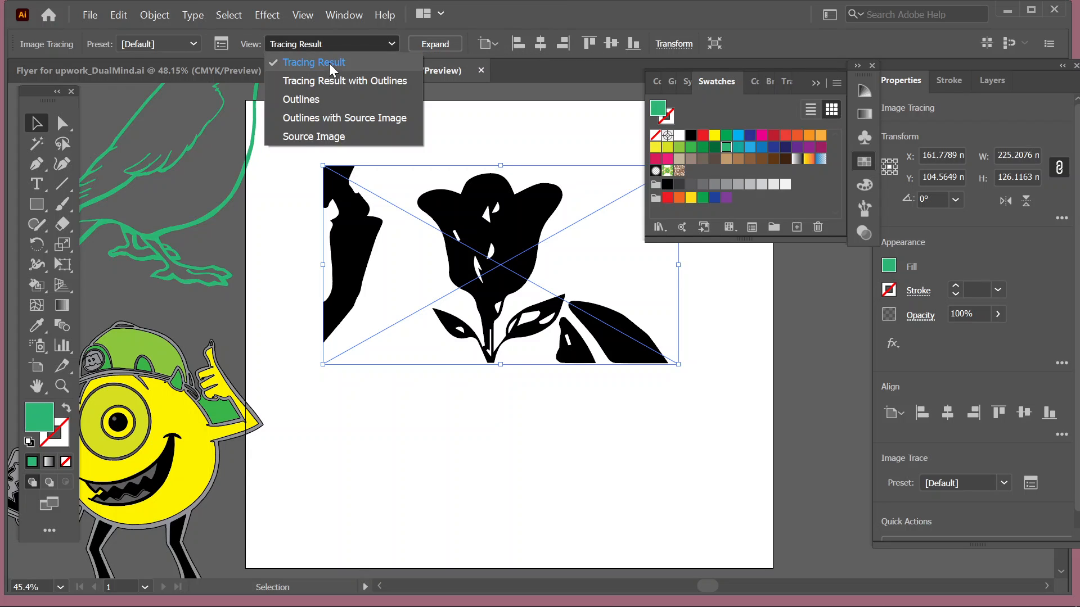
{"action": "left_click", "coordinate": [334, 81]}
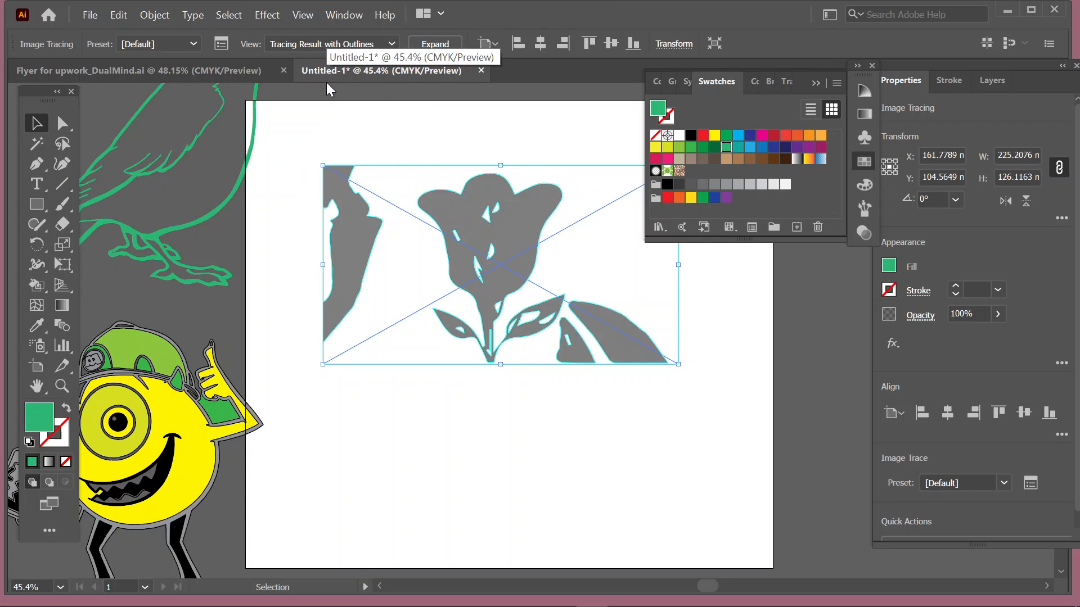
{"action": "left_click", "coordinate": [350, 45]}
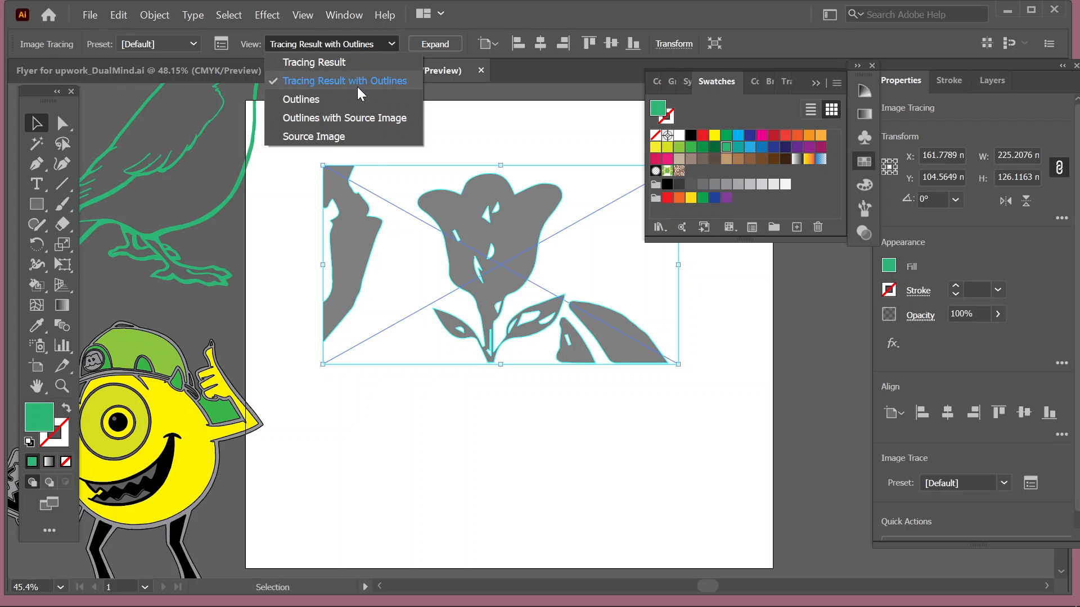
{"action": "left_click", "coordinate": [355, 100]}
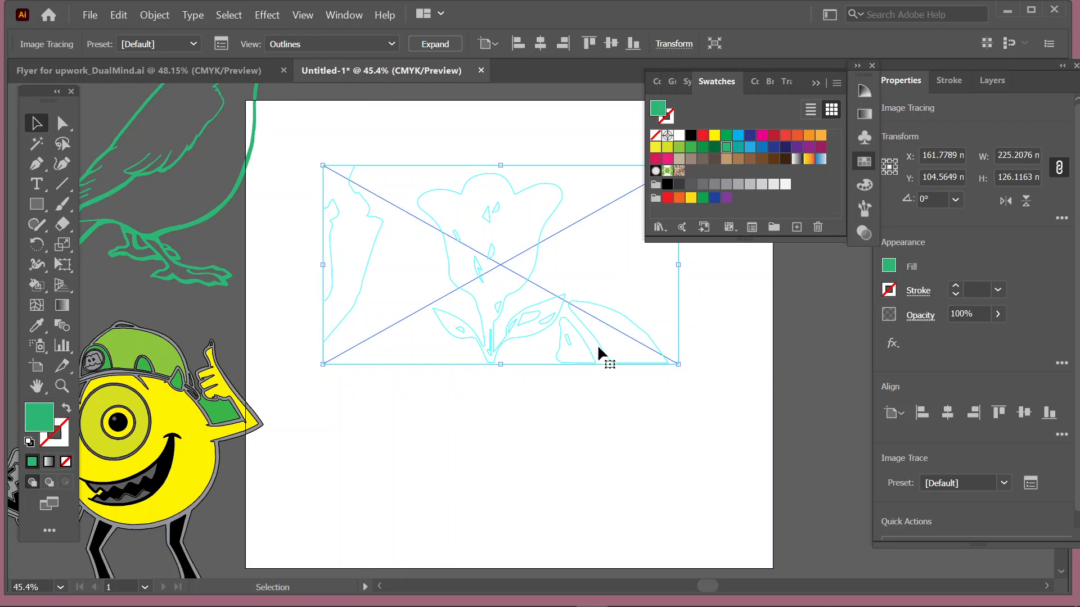
{"action": "left_click", "coordinate": [364, 50]}
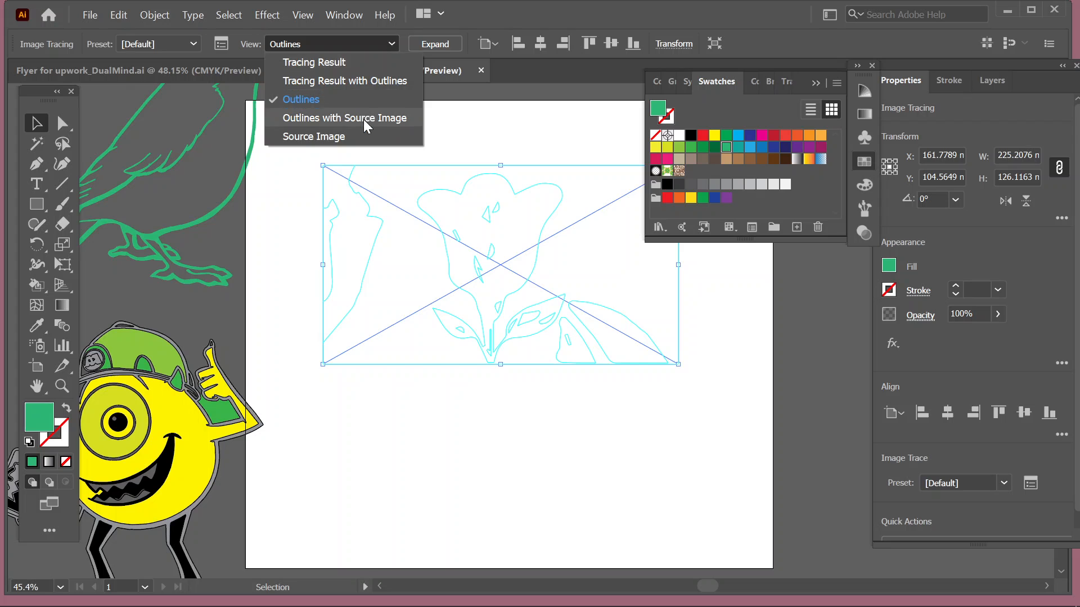
{"action": "left_click", "coordinate": [364, 120]}
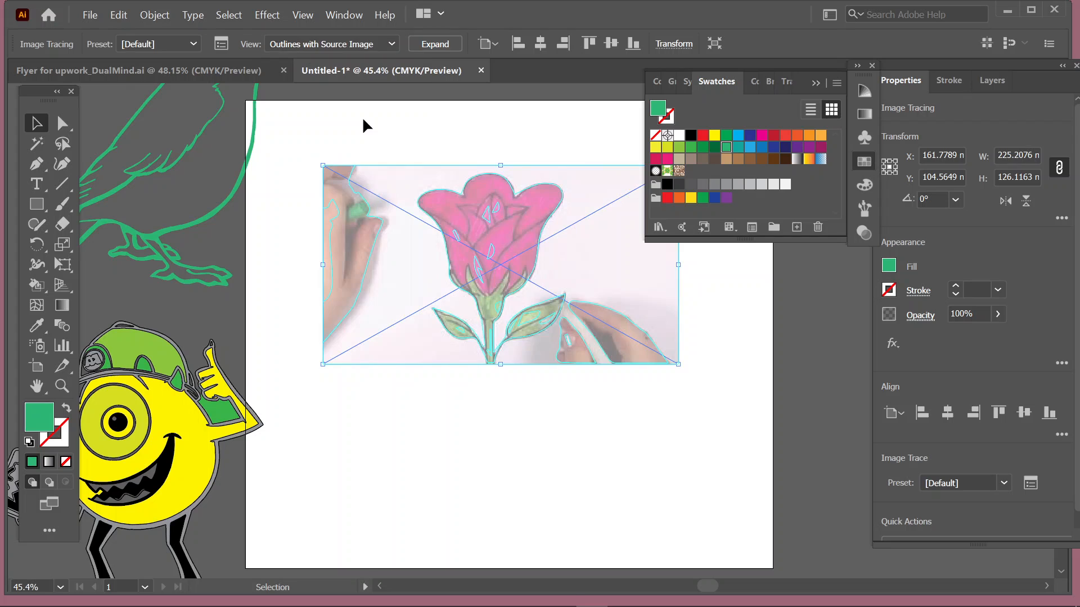
{"action": "left_click", "coordinate": [353, 50]}
{"action": "left_click", "coordinate": [341, 148]}
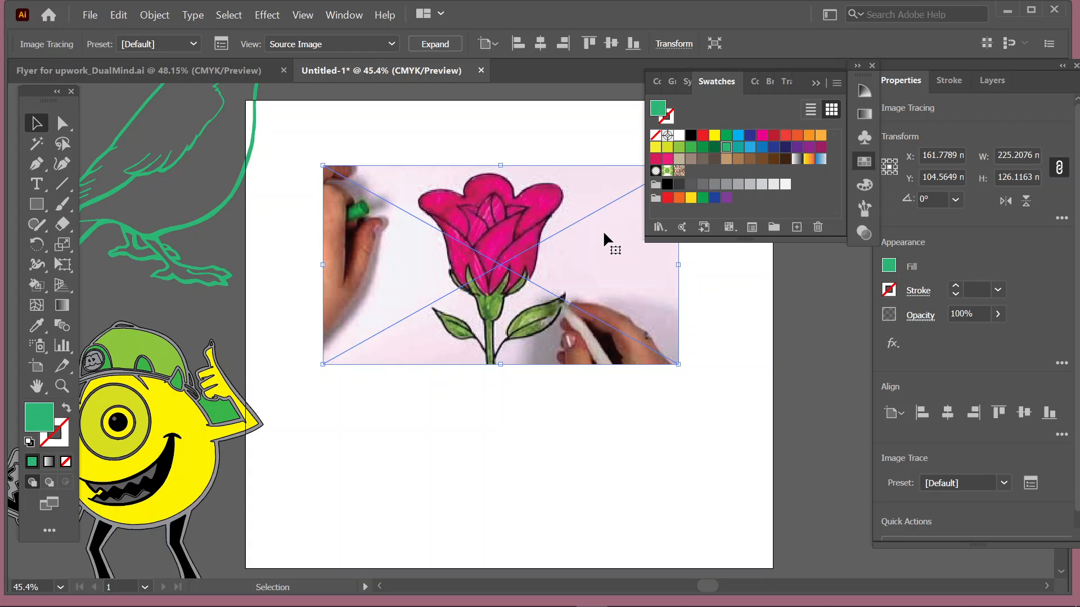
{"action": "left_click", "coordinate": [363, 47]}
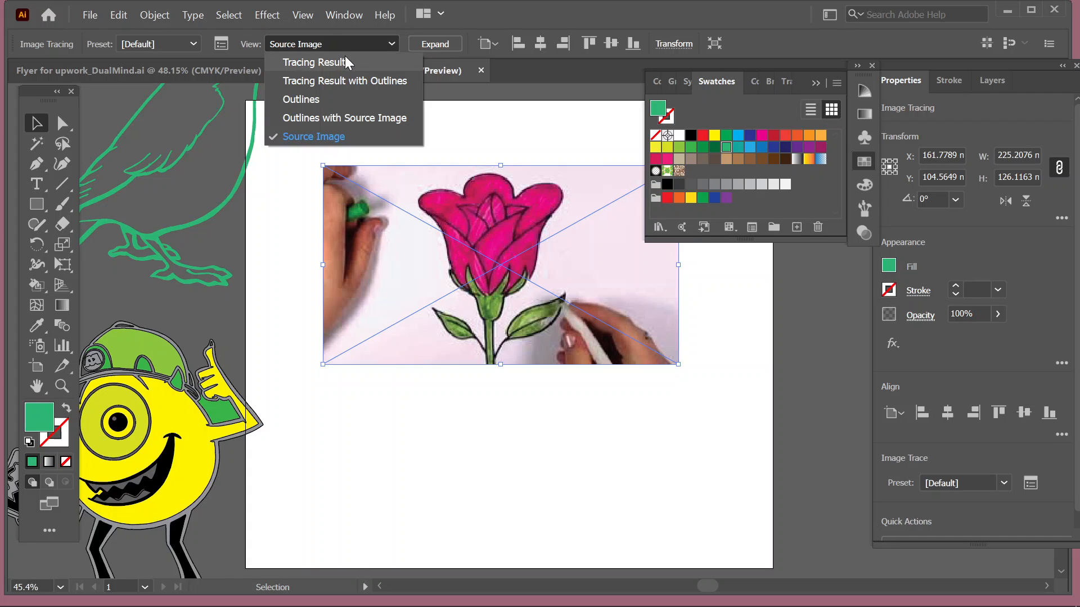
{"action": "left_click", "coordinate": [348, 64]}
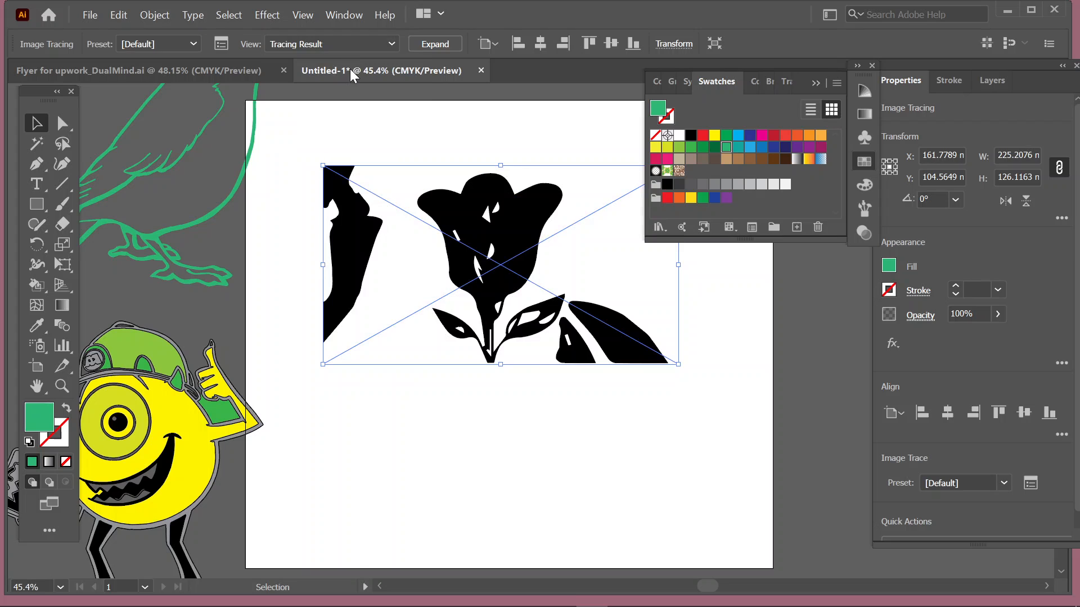
Expand the rose tracing into paths and delete all its white areas using the Magic Wand
{"action": "left_click", "coordinate": [440, 47]}
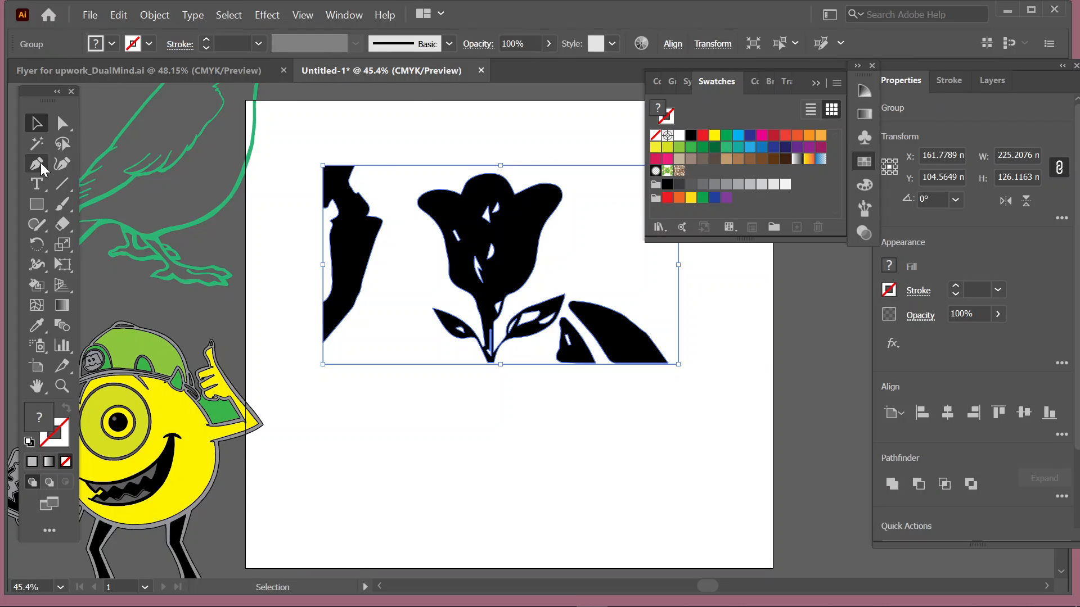
{"action": "left_click", "coordinate": [41, 145]}
{"action": "left_click", "coordinate": [402, 290]}
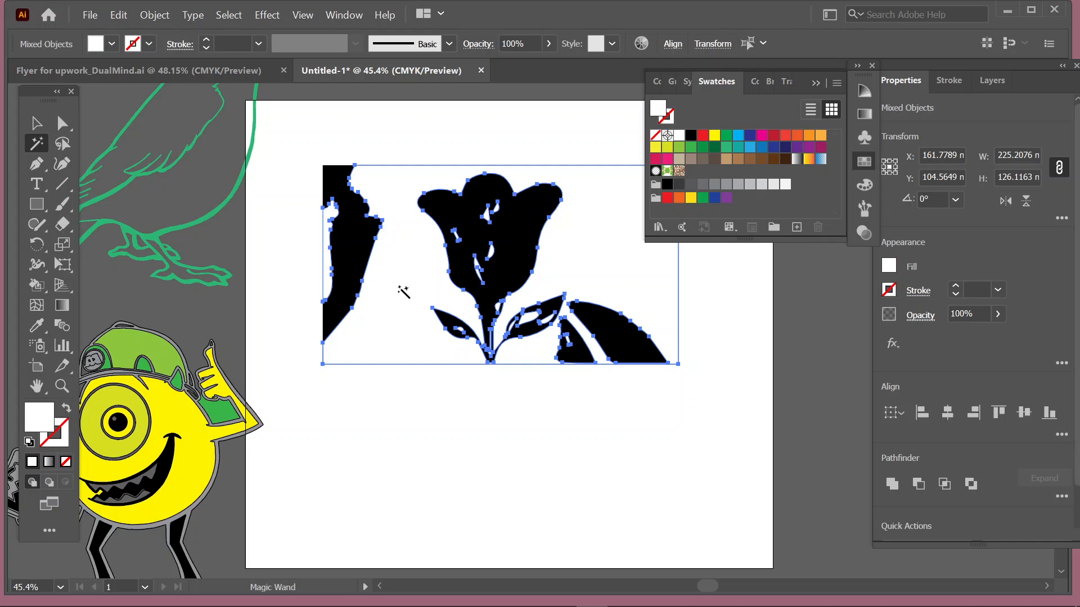
{"action": "key", "text": "Delete"}
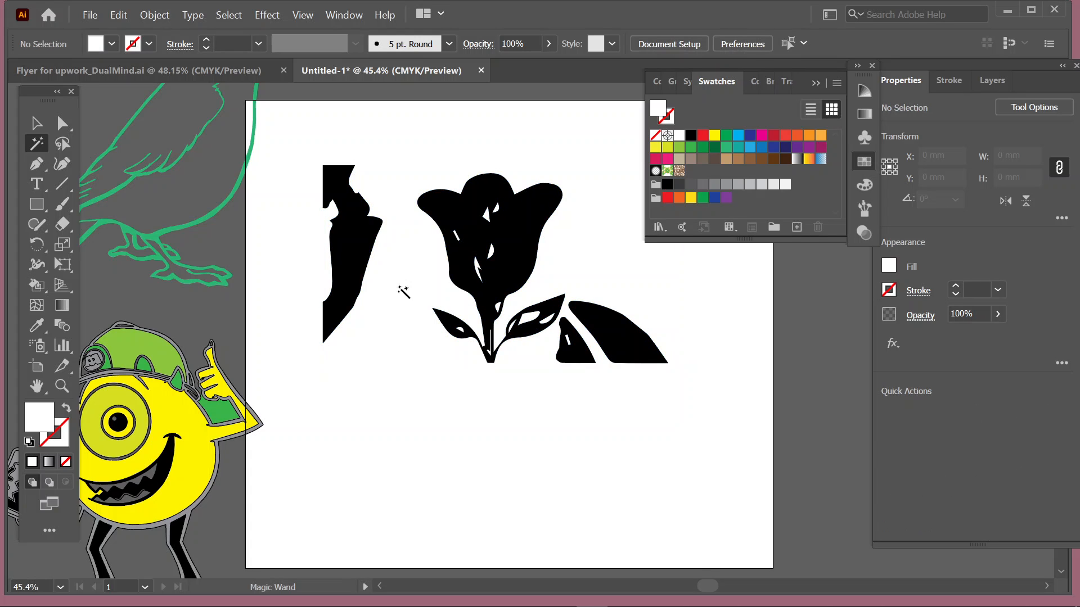
Ungroup the remaining black shapes of the rose tracing and deselect them
{"action": "left_click", "coordinate": [37, 124]}
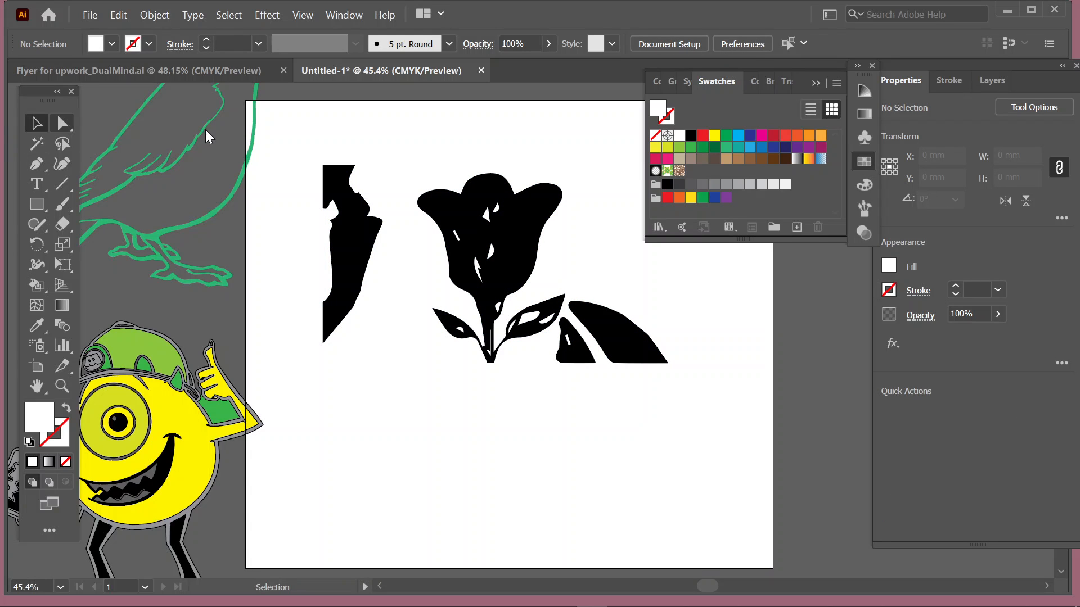
{"action": "left_click", "coordinate": [339, 181]}
{"action": "right_click", "coordinate": [340, 180]}
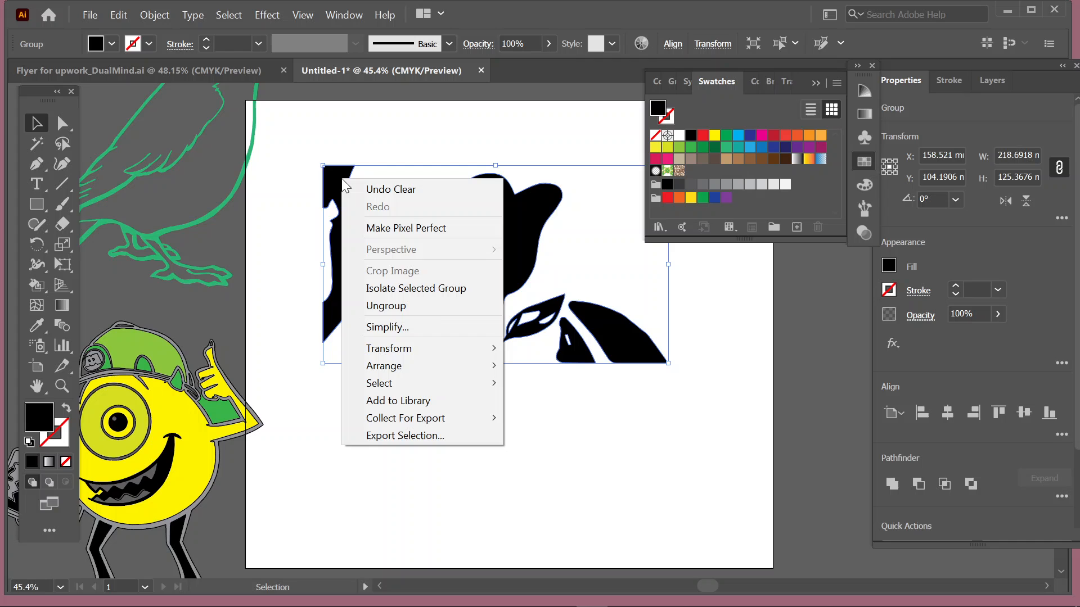
{"action": "left_click", "coordinate": [436, 309]}
{"action": "left_click", "coordinate": [300, 137]}
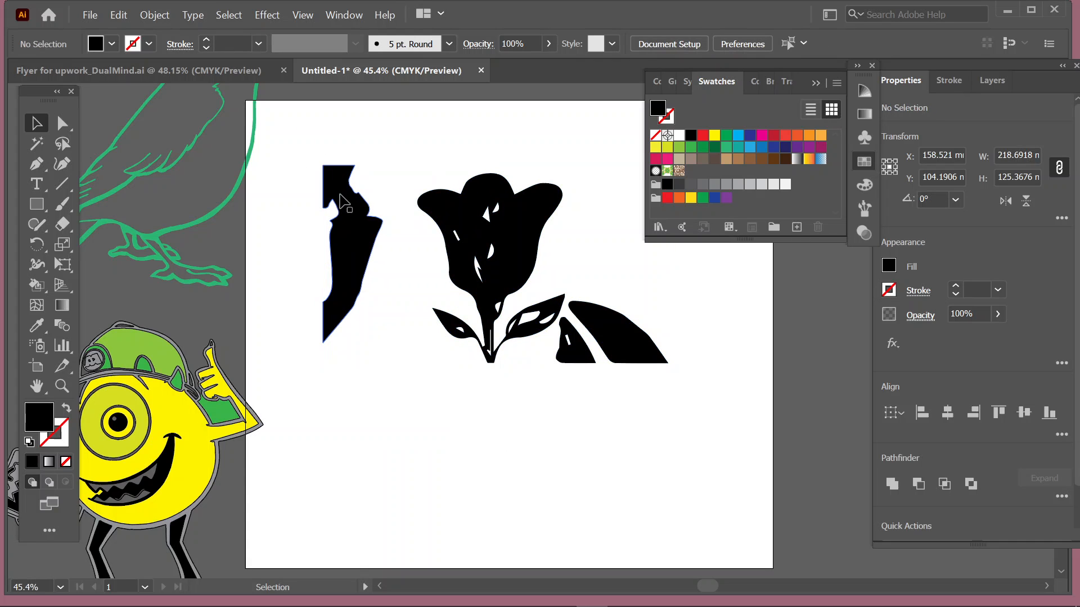
Delete the traced hand shapes on both sides of the rose and move the rose slightly down
{"action": "left_click", "coordinate": [357, 230]}
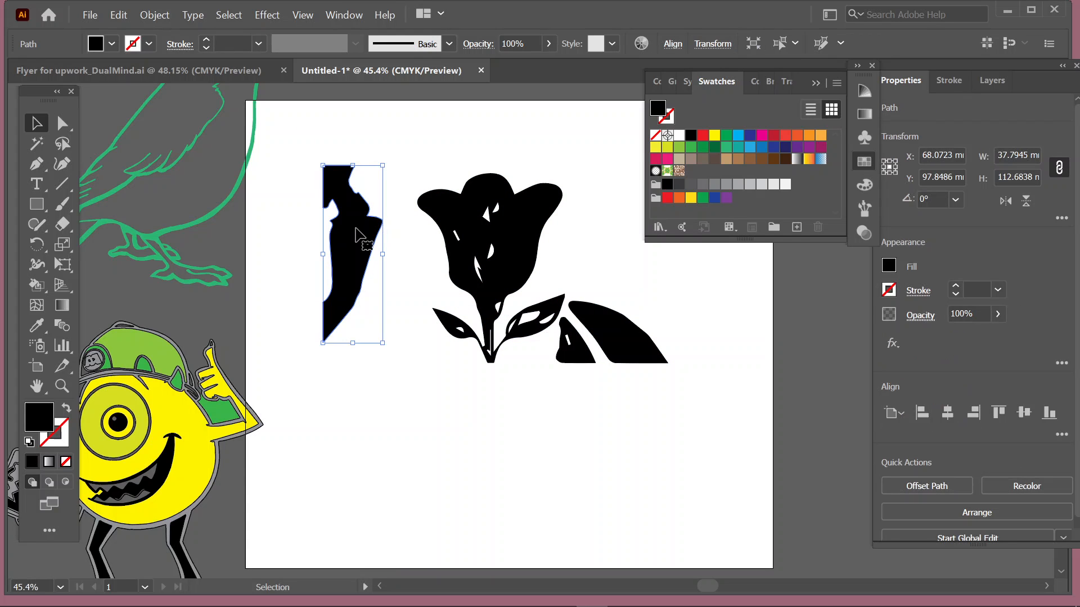
{"action": "key", "text": "Delete"}
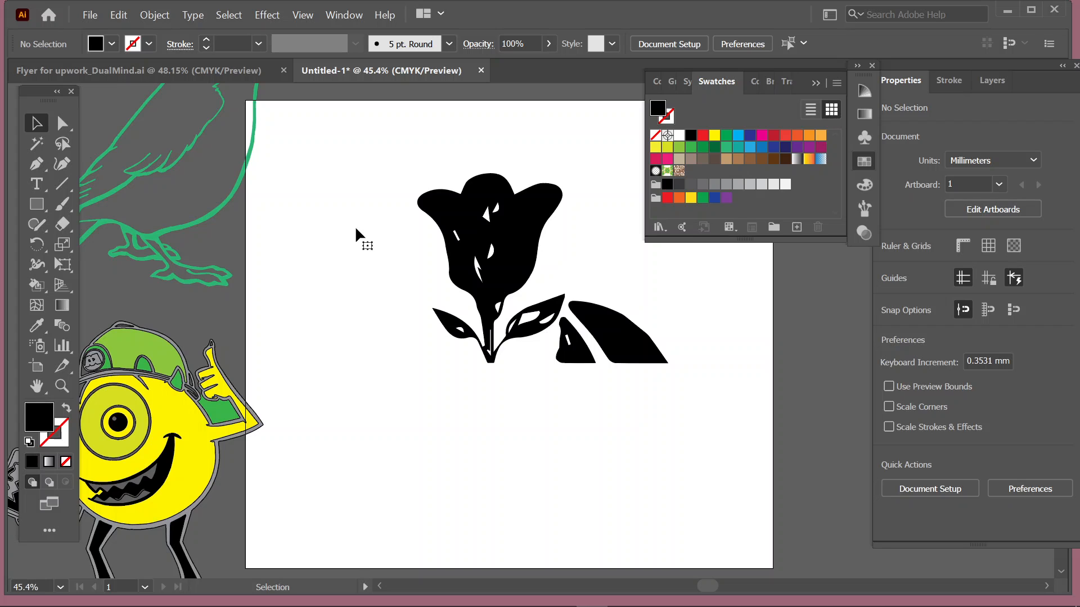
{"action": "left_click", "coordinate": [645, 348]}
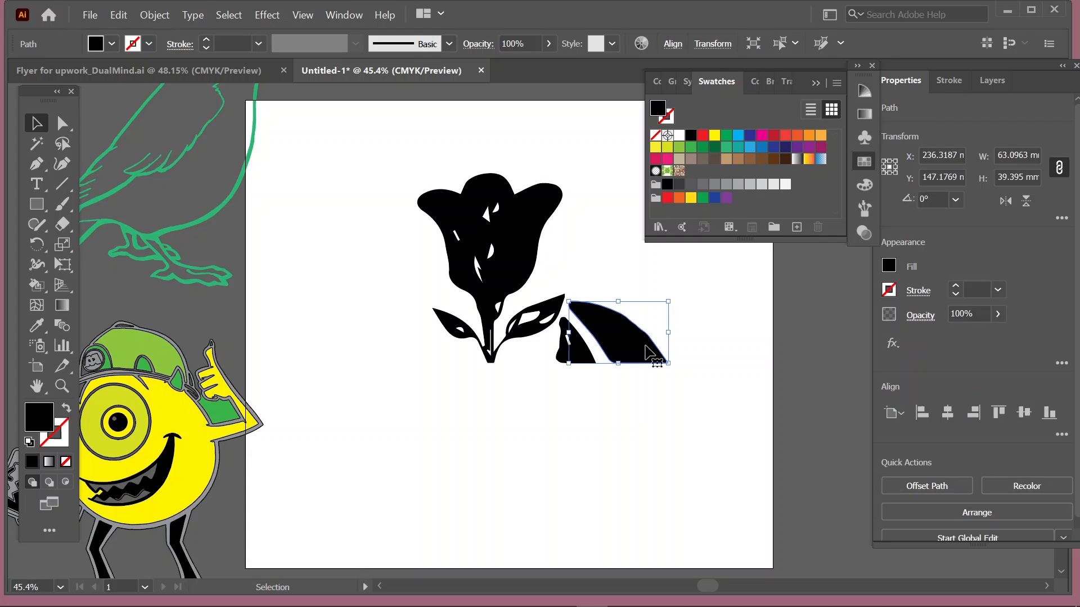
{"action": "key", "text": "Delete"}
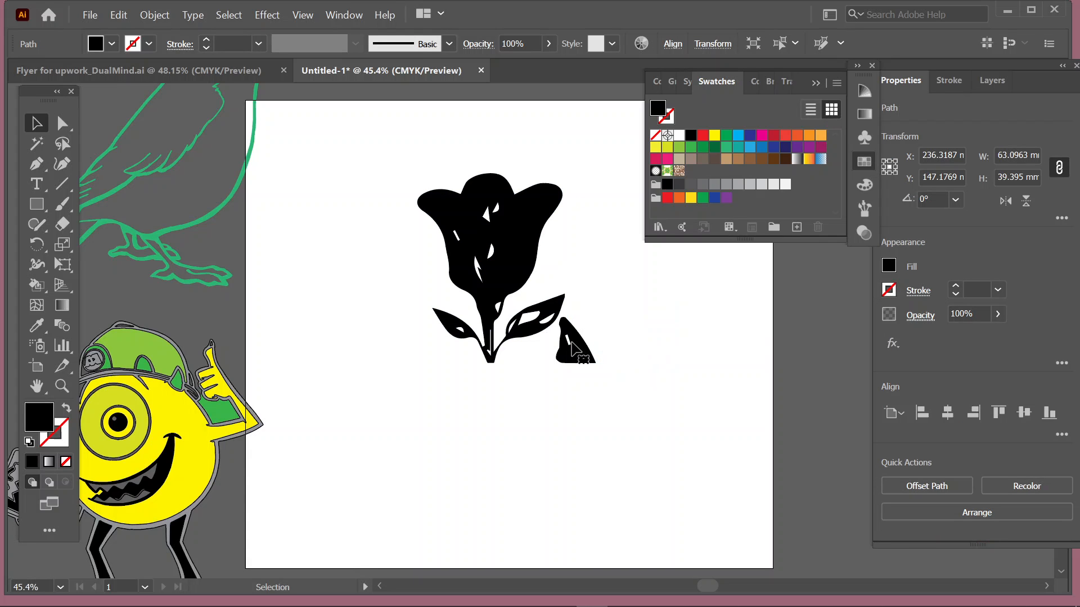
{"action": "left_click", "coordinate": [579, 354]}
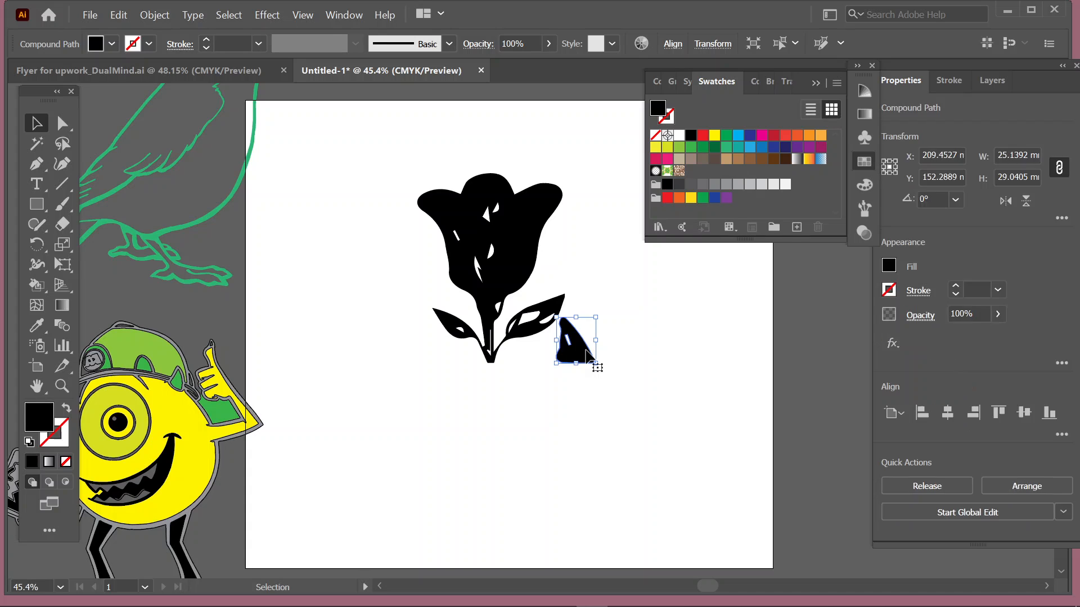
{"action": "key", "text": "Delete"}
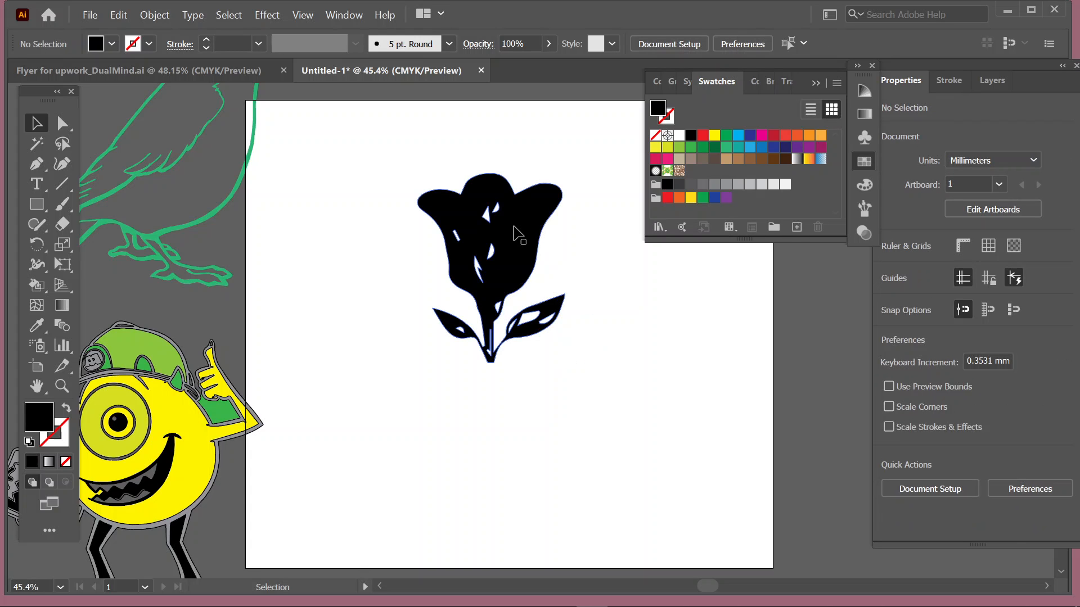
{"action": "left_click", "coordinate": [516, 233]}
{"action": "left_click_drag", "start_coordinate": [514, 227], "coordinate": [524, 255]}
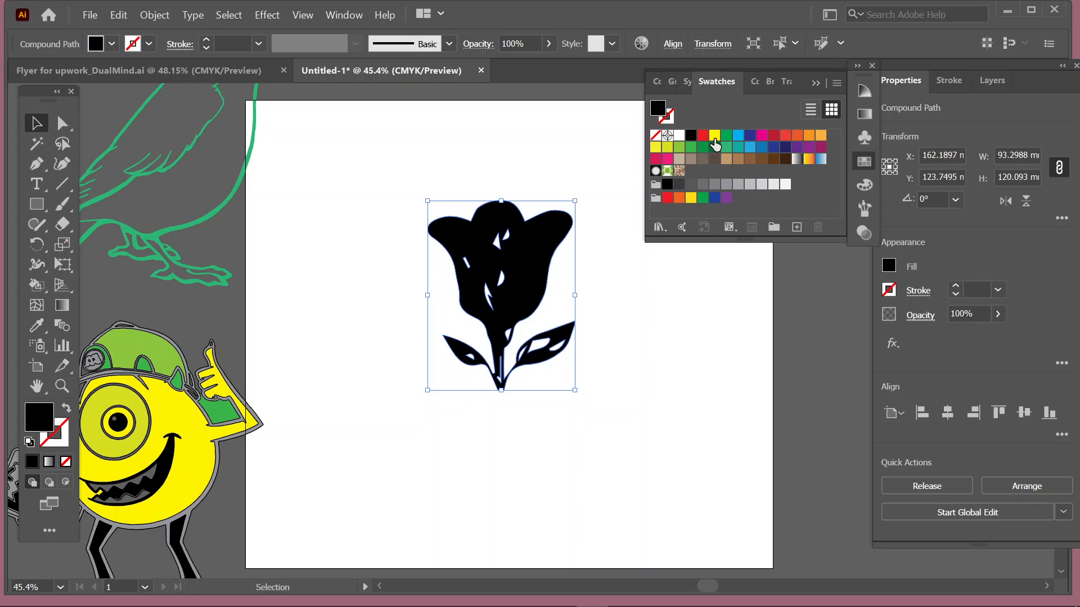
{"action": "left_click", "coordinate": [37, 286]}
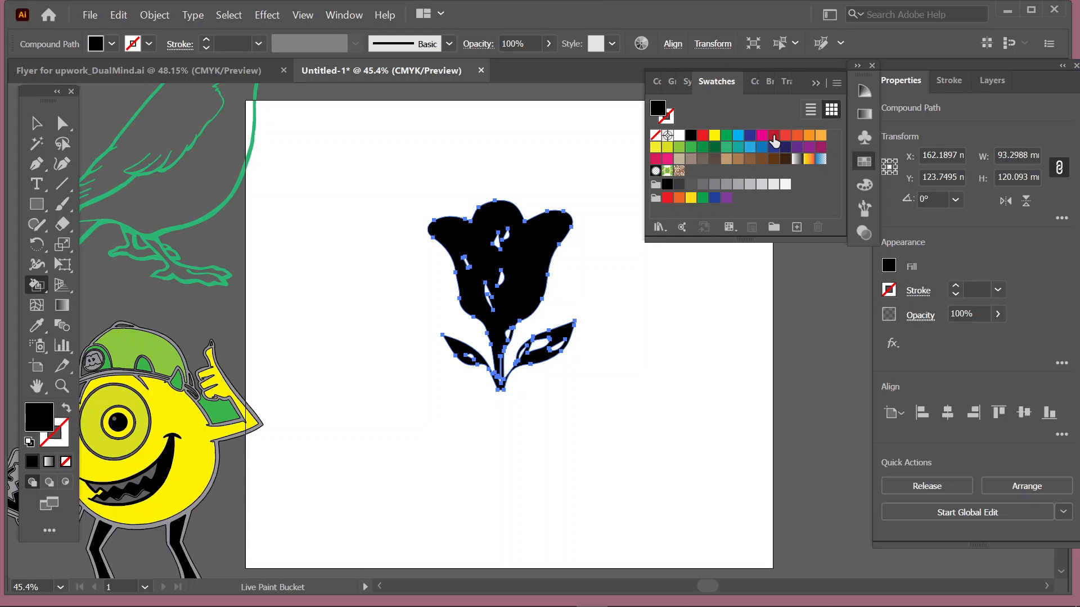
{"action": "left_click", "coordinate": [762, 137]}
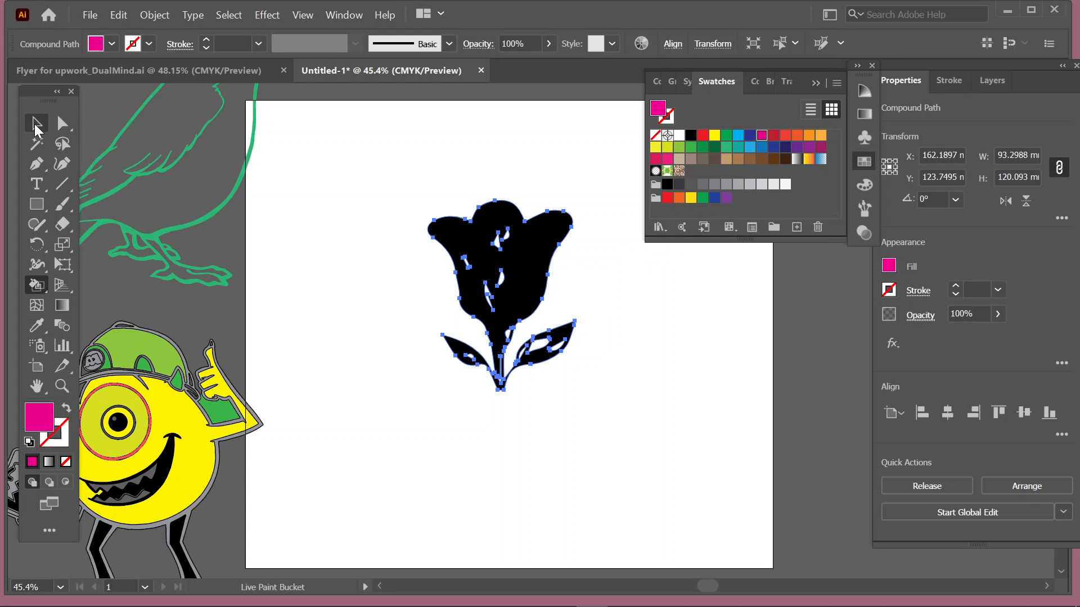
{"action": "left_click", "coordinate": [36, 127]}
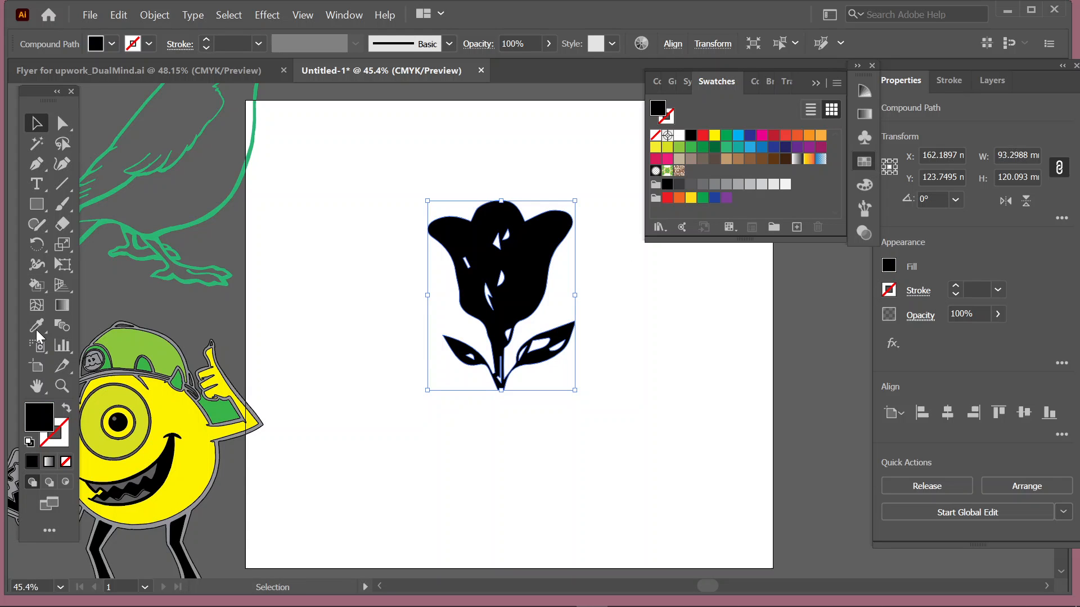
Swap the rose's fill and stroke to give it a 1 pt black outline and no fill
{"action": "left_click", "coordinate": [67, 410]}
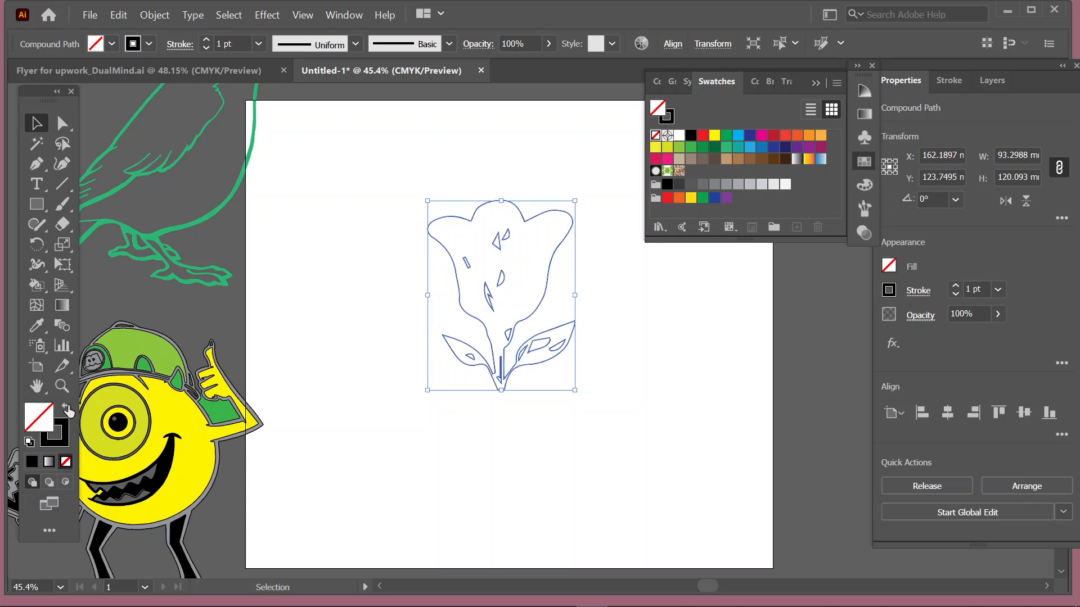
Use the Live Paint Bucket to fill the rose's flower with magenta and its two leaves with green
{"action": "left_click", "coordinate": [34, 285]}
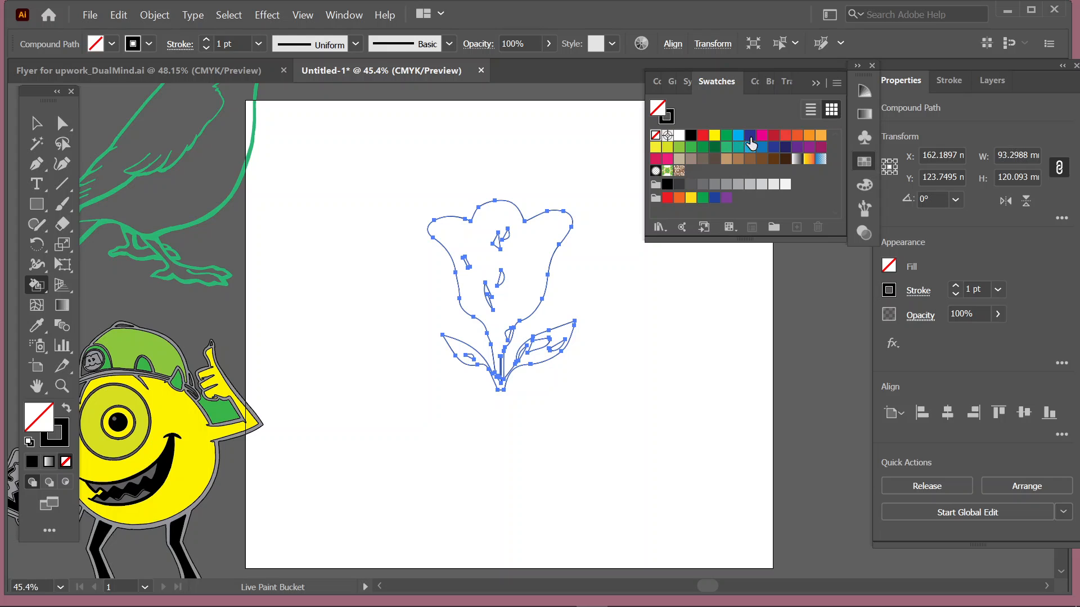
{"action": "left_click", "coordinate": [761, 135]}
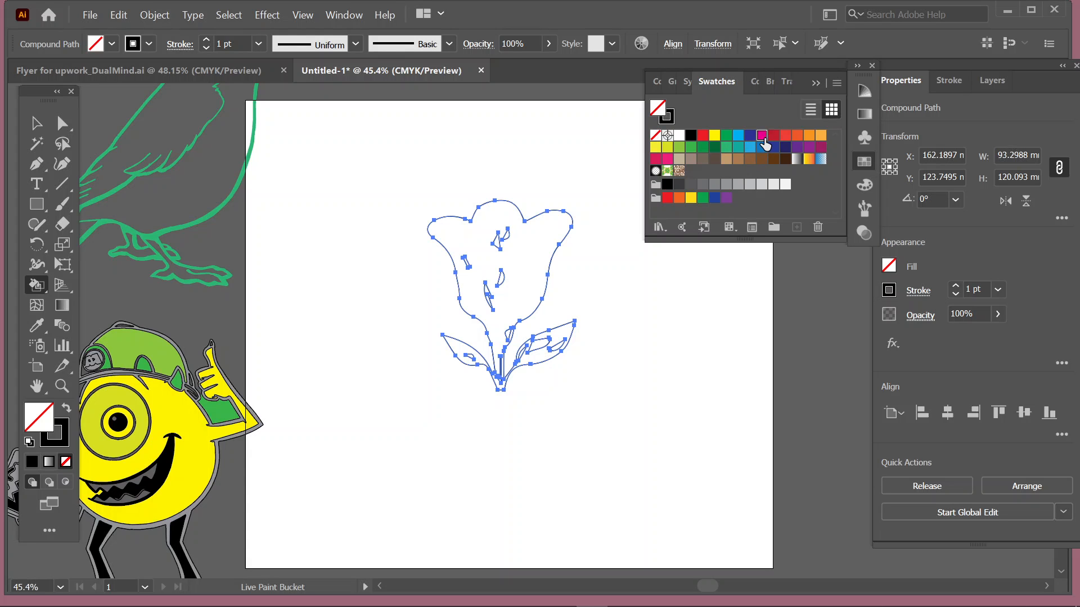
{"action": "left_click", "coordinate": [492, 222]}
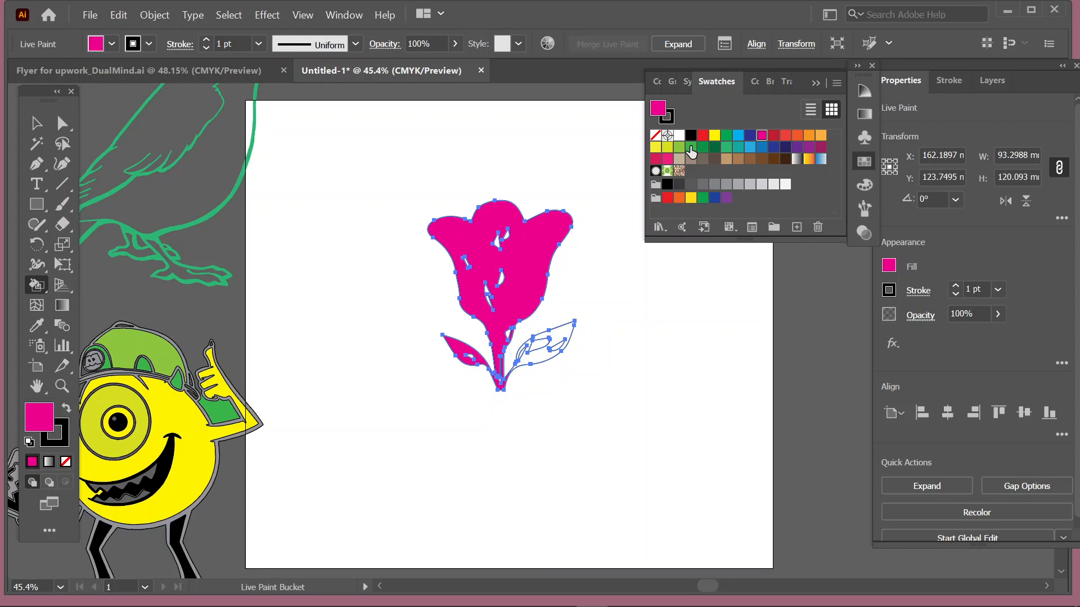
{"action": "left_click", "coordinate": [691, 147]}
{"action": "left_click", "coordinate": [562, 337]}
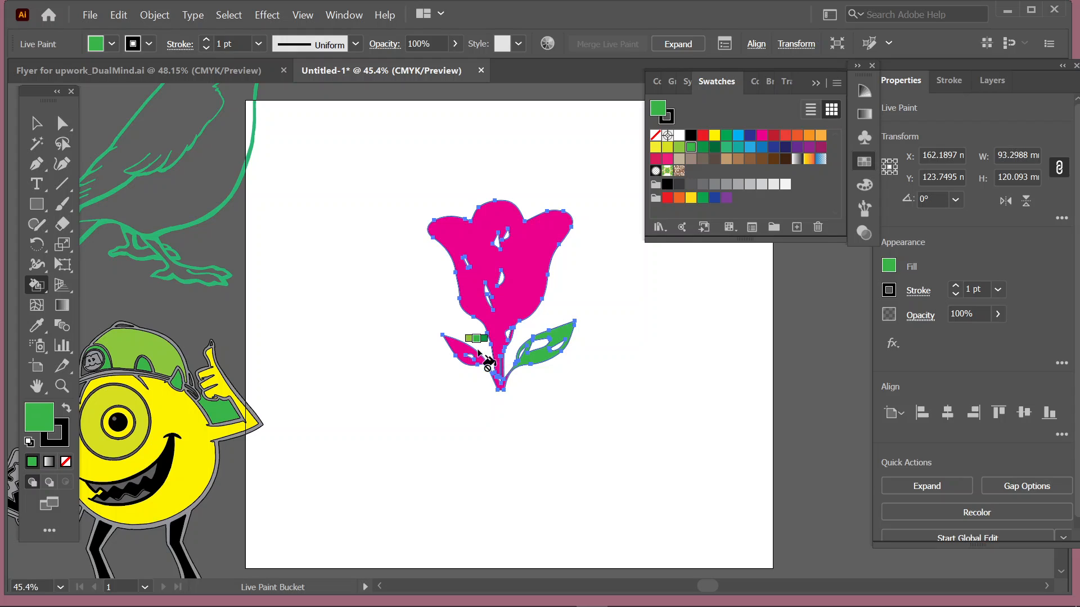
{"action": "left_click", "coordinate": [461, 348]}
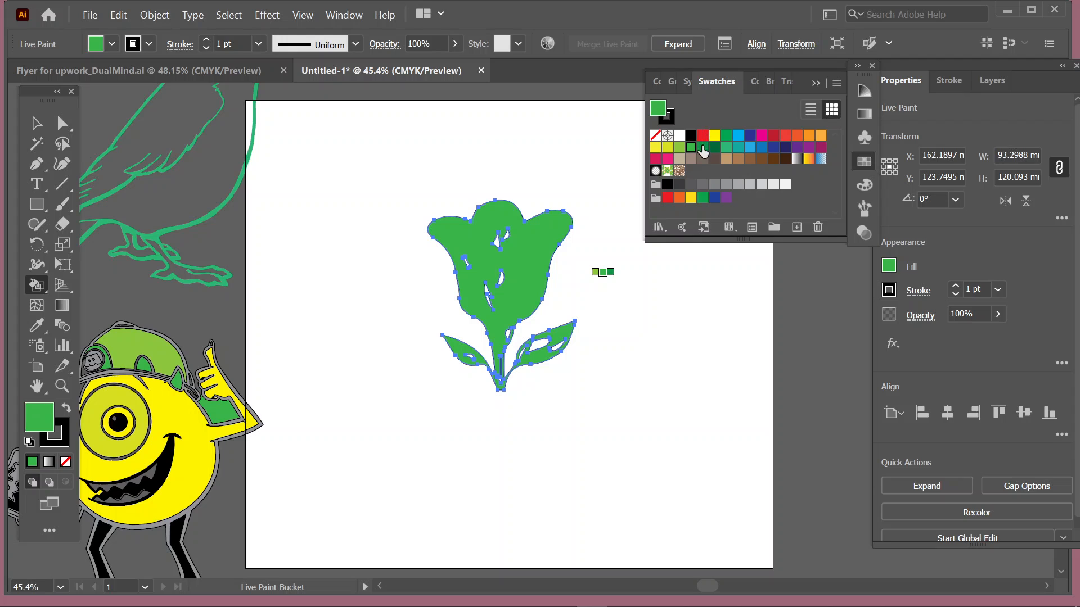
Repaint the rose's flower red with Live Paint and move the rose toward the artboard's upper-left area
{"action": "left_click", "coordinate": [702, 135]}
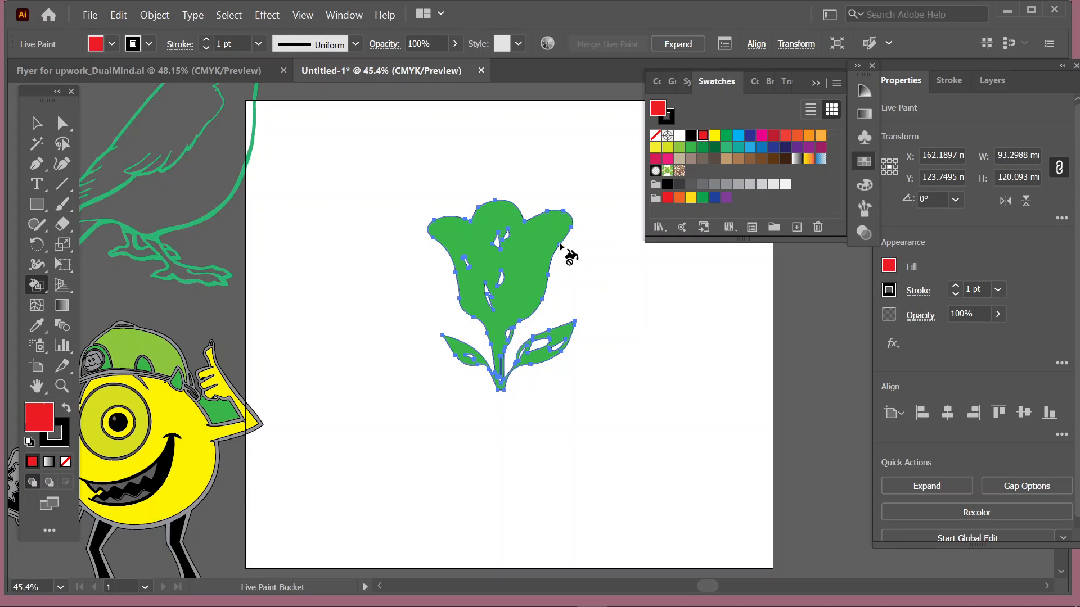
{"action": "left_click", "coordinate": [537, 256]}
{"action": "key", "text": "v"}
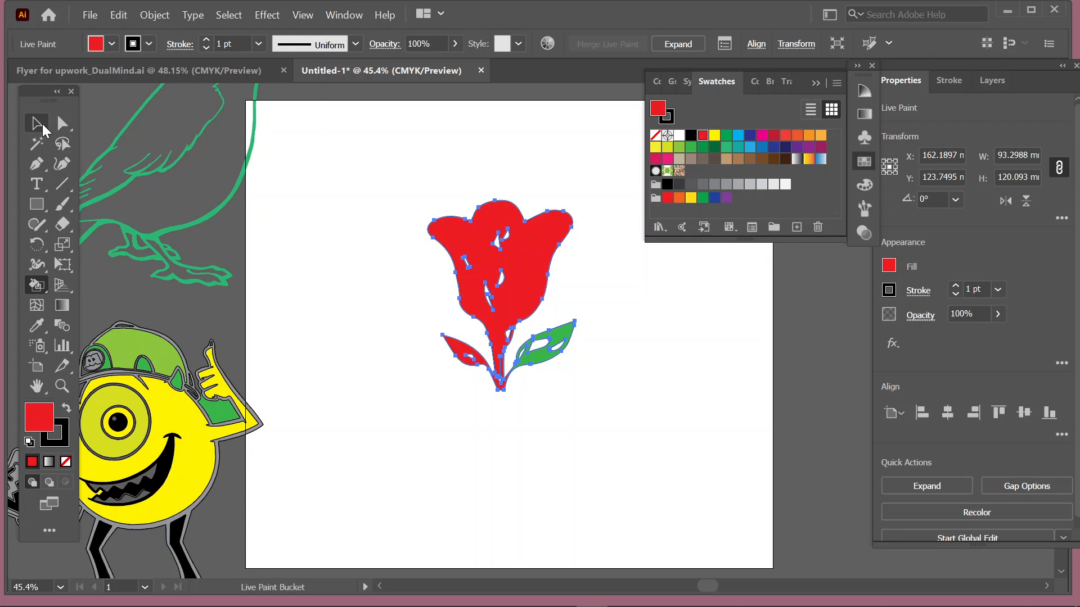
{"action": "left_click", "coordinate": [397, 157]}
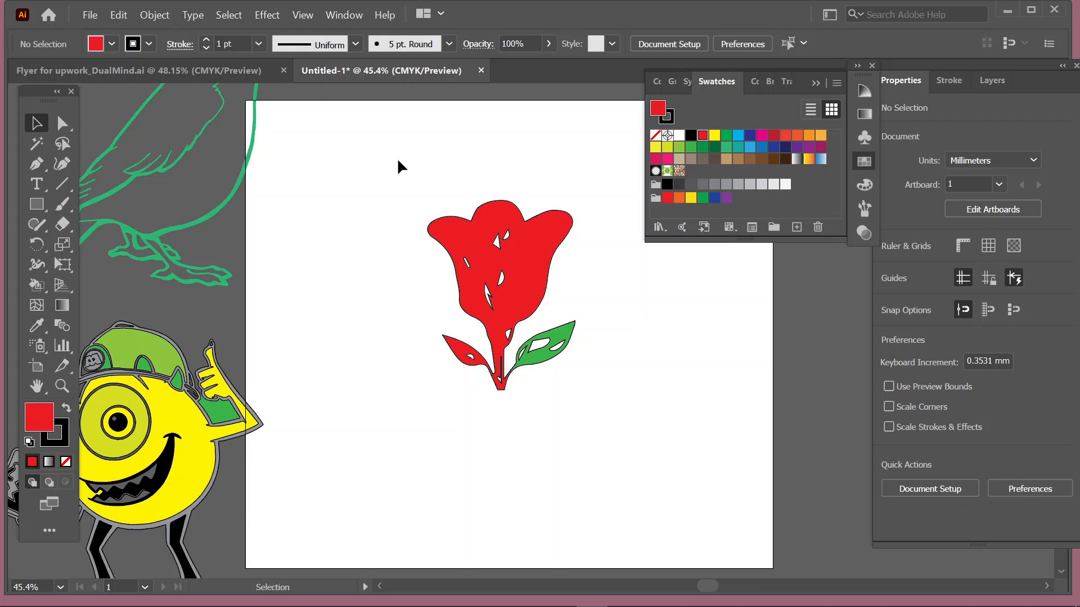
{"action": "mouse_move", "coordinate": [536, 260]}
{"action": "left_mouse_down"}
{"action": "mouse_move", "coordinate": [430, 253]}
{"action": "mouse_move", "coordinate": [396, 204]}
{"action": "left_mouse_up"}
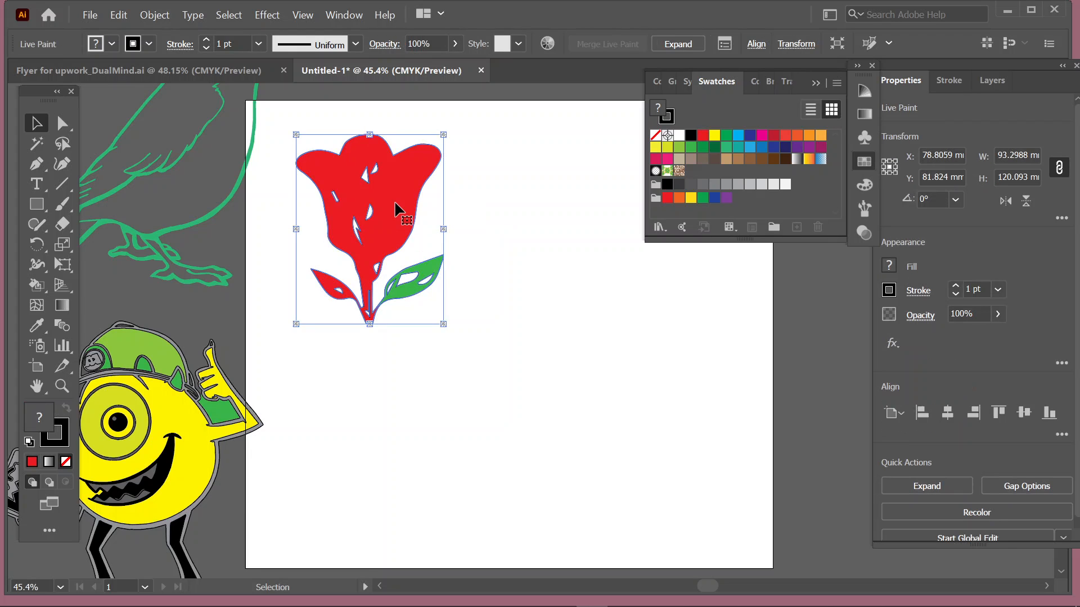
Place the rose photo "download" as a linked image about 207 mm wide, beside the red rose on the artboard
{"action": "left_click", "coordinate": [90, 15]}
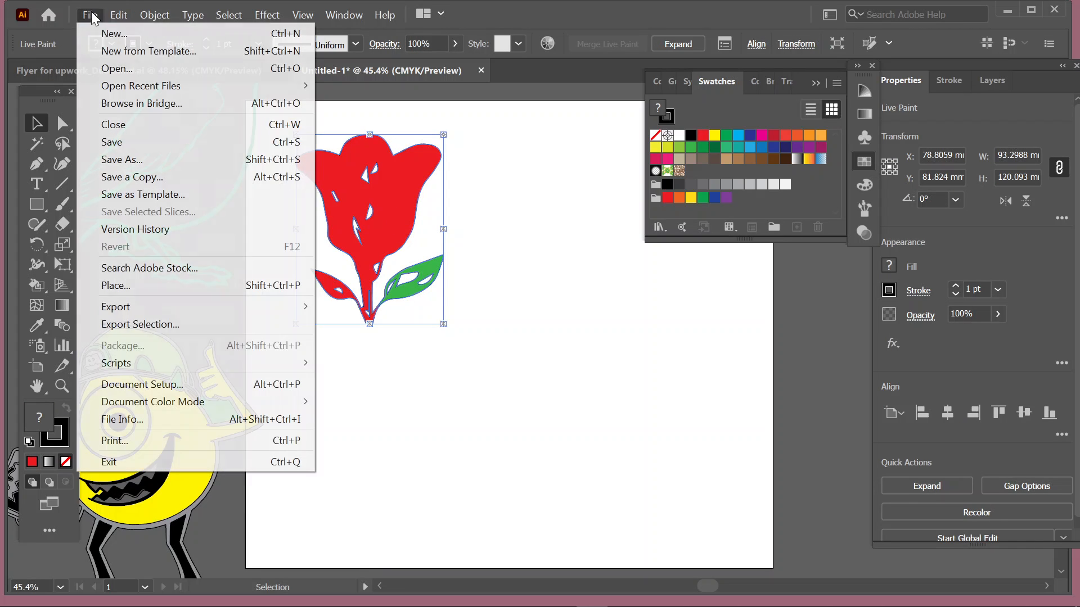
{"action": "left_click", "coordinate": [163, 281]}
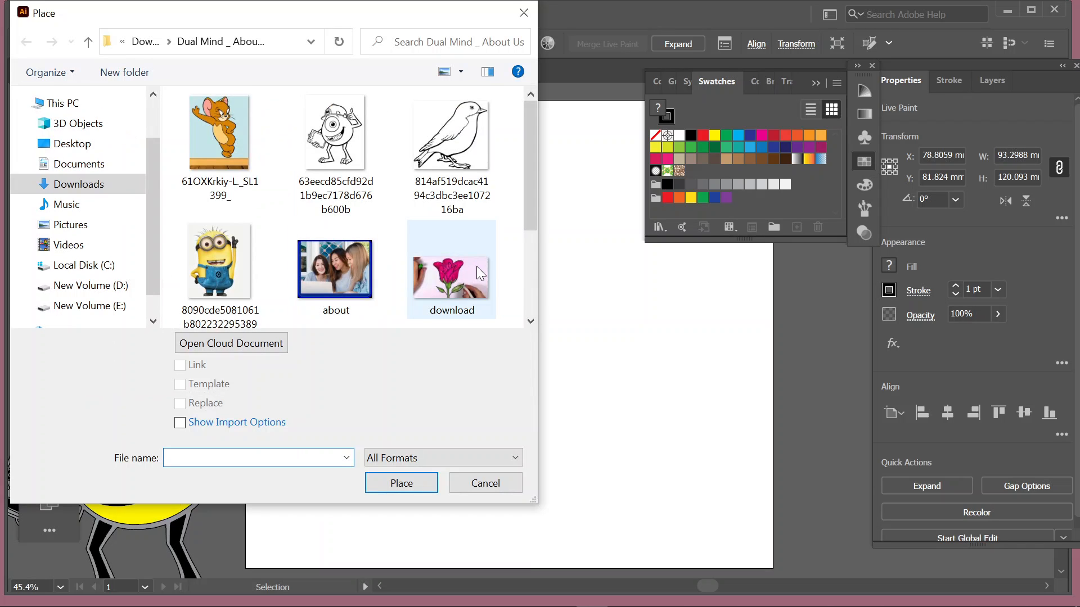
{"action": "scroll", "coordinate": [461, 248], "scroll_direction": "down", "scroll_amount": 3}
{"action": "left_click", "coordinate": [450, 118]}
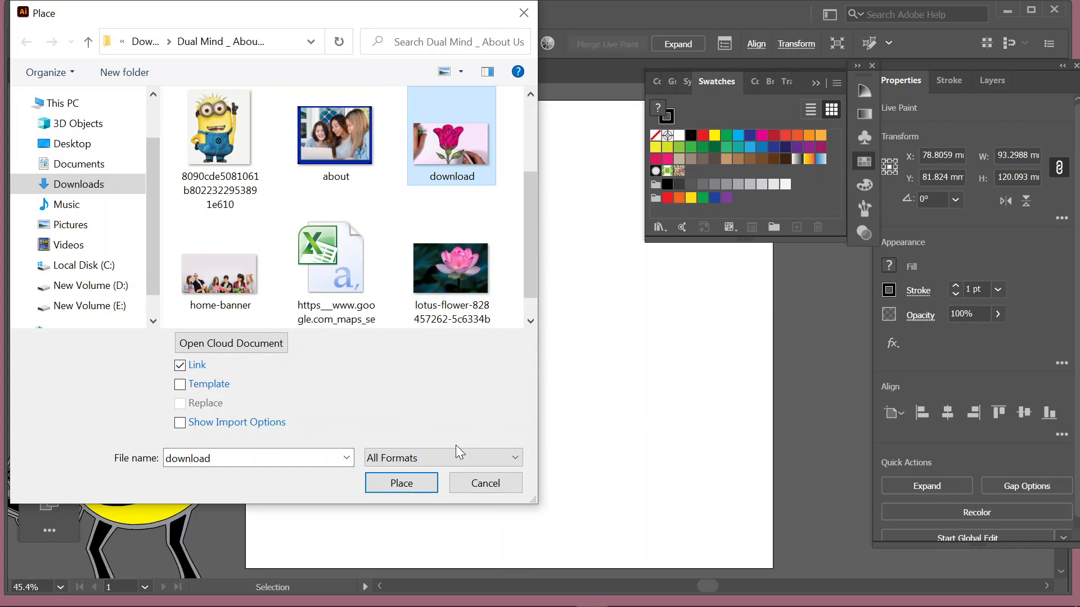
{"action": "left_click", "coordinate": [423, 486]}
{"action": "left_click_drag", "start_coordinate": [484, 247], "coordinate": [810, 588]}
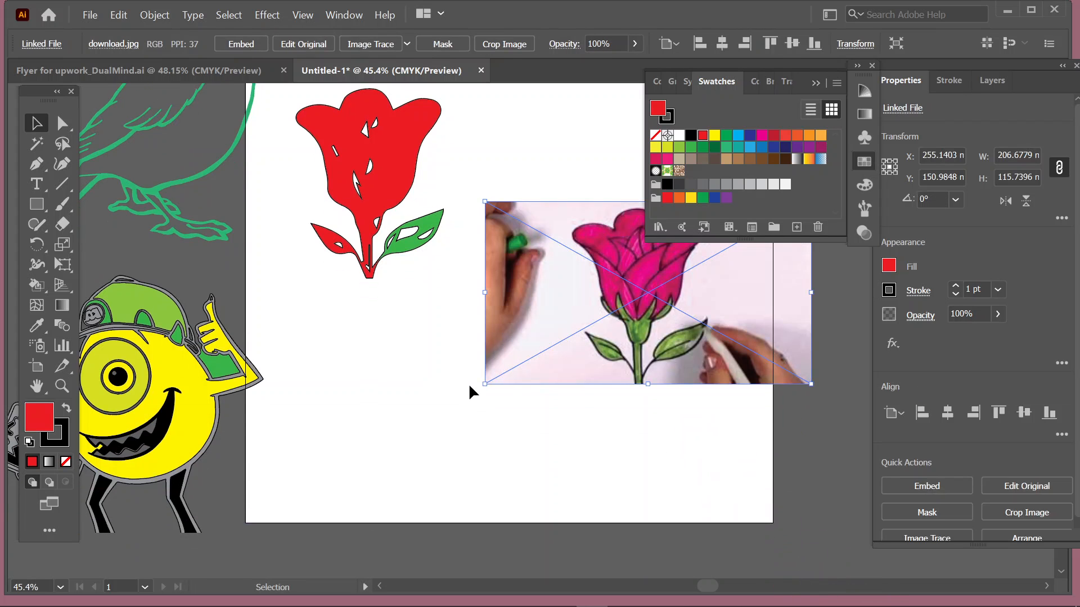
{"action": "scroll", "coordinate": [468, 383], "scroll_direction": "up", "scroll_amount": 3}
{"action": "left_click_drag", "start_coordinate": [590, 352], "coordinate": [535, 308]}
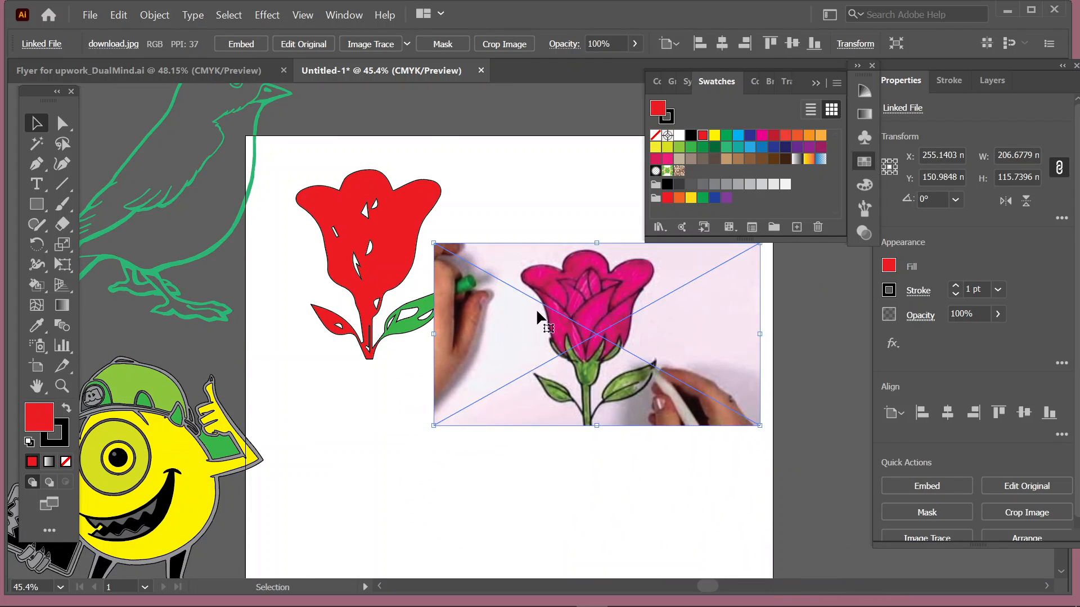
Open the Image Trace settings and preview the default Black and White tracing of the placed rose photo
{"action": "left_click", "coordinate": [344, 16]}
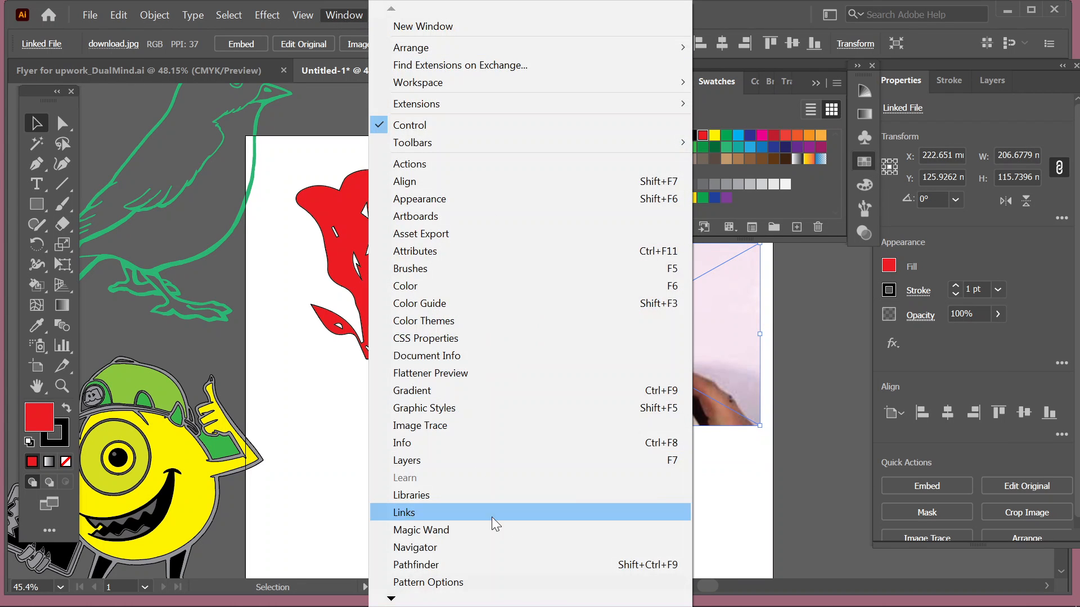
{"action": "scroll", "coordinate": [460, 599], "scroll_direction": "down", "scroll_amount": 1}
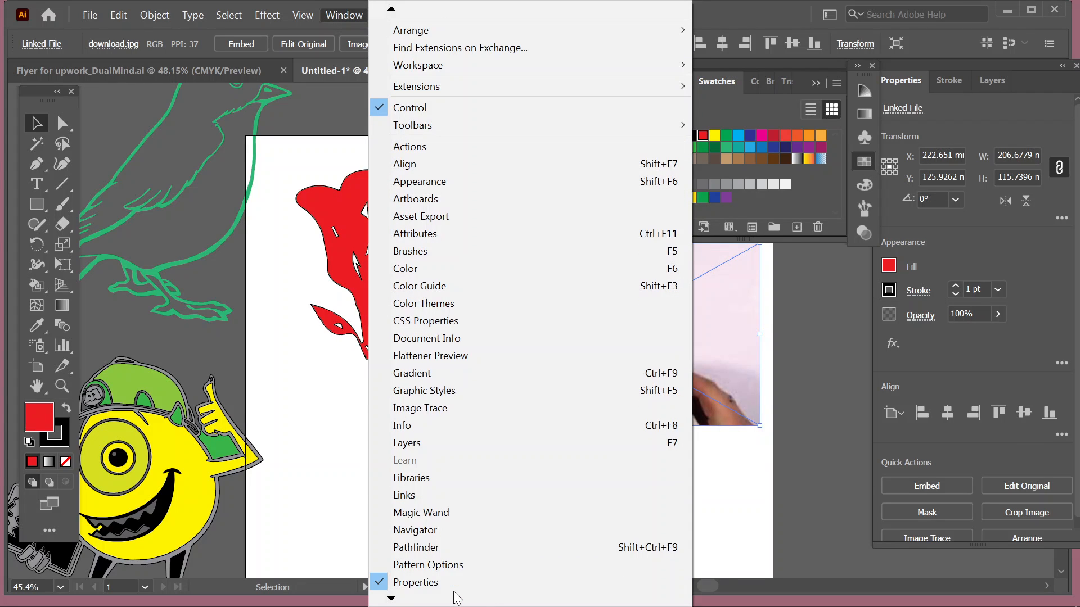
{"action": "scroll", "coordinate": [461, 598], "scroll_direction": "down", "scroll_amount": 7}
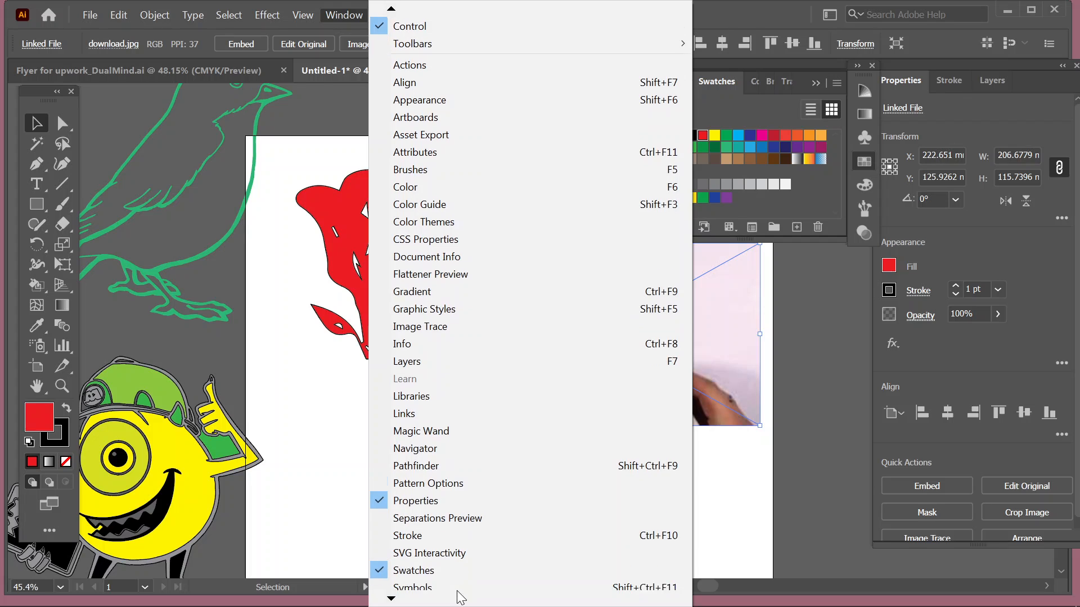
{"action": "scroll", "coordinate": [460, 598], "scroll_direction": "down", "scroll_amount": 9}
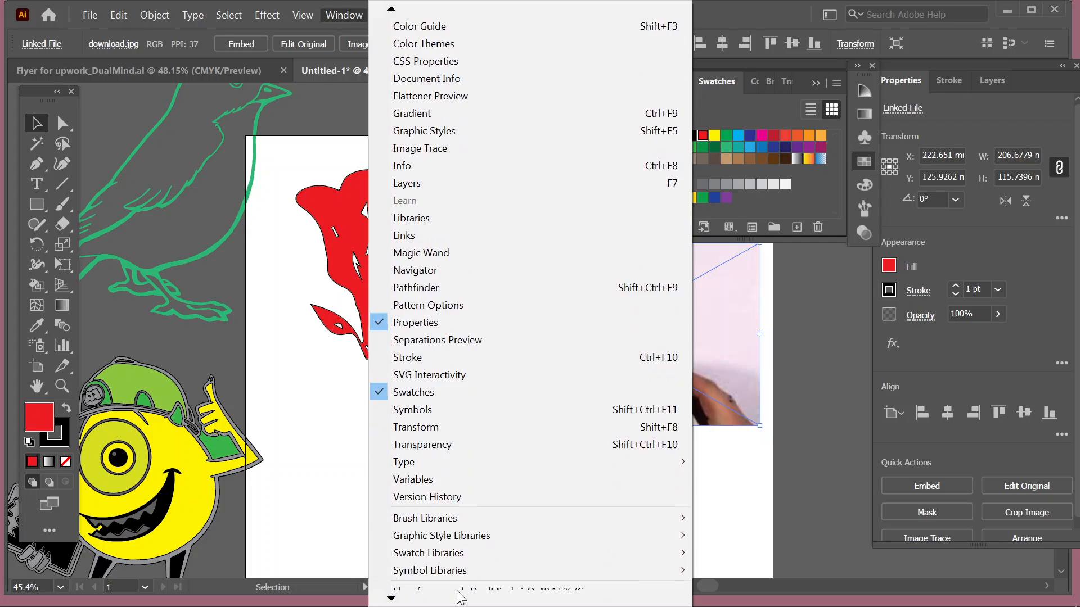
{"action": "scroll", "coordinate": [460, 598], "scroll_direction": "down", "scroll_amount": 1}
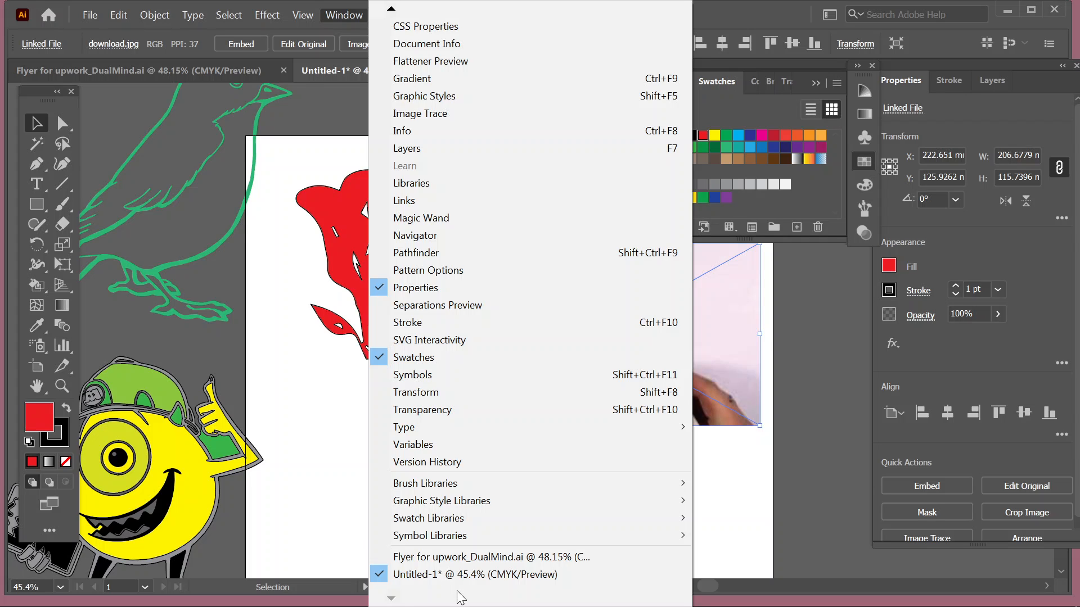
{"action": "left_click", "coordinate": [412, 114]}
{"action": "mouse_move", "coordinate": [407, 425]}
{"action": "left_mouse_down"}
{"action": "mouse_move", "coordinate": [356, 392]}
{"action": "mouse_move", "coordinate": [310, 188]}
{"action": "left_mouse_up"}
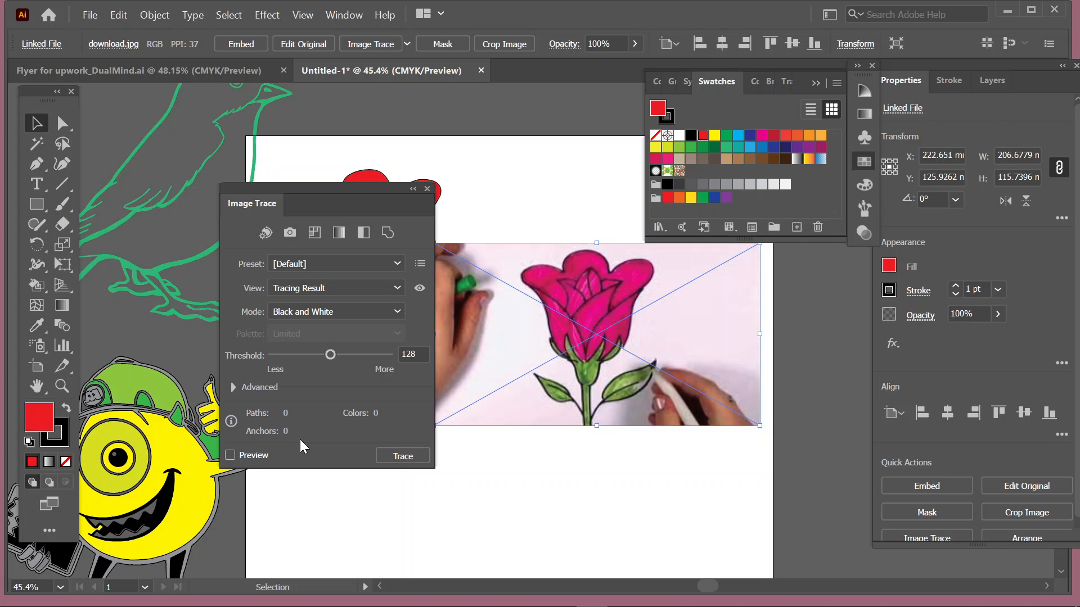
{"action": "left_click", "coordinate": [230, 455]}
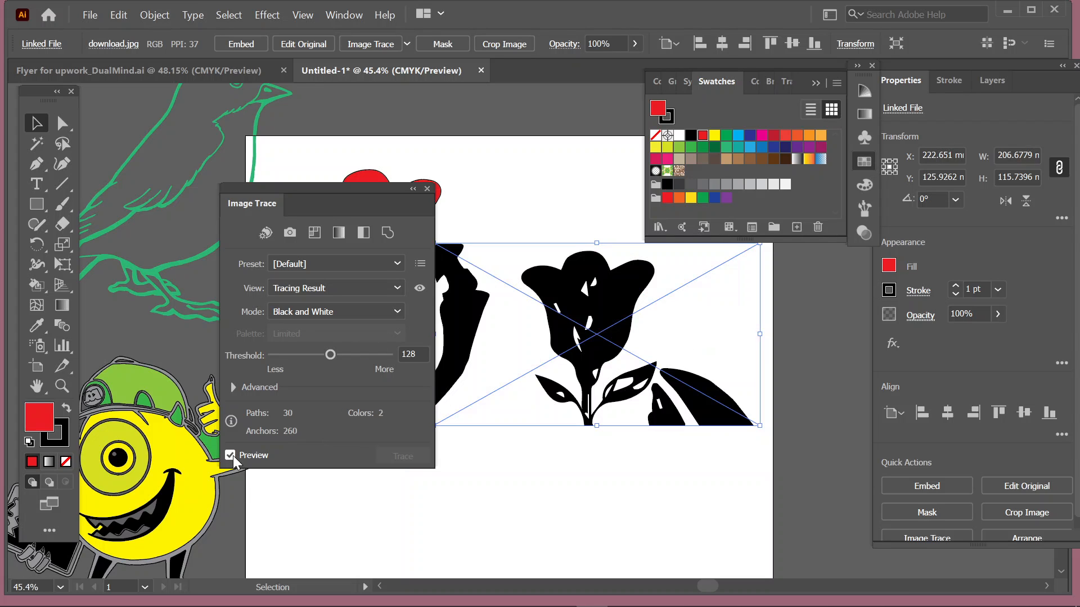
{"action": "left_click_drag", "start_coordinate": [297, 187], "coordinate": [232, 103]}
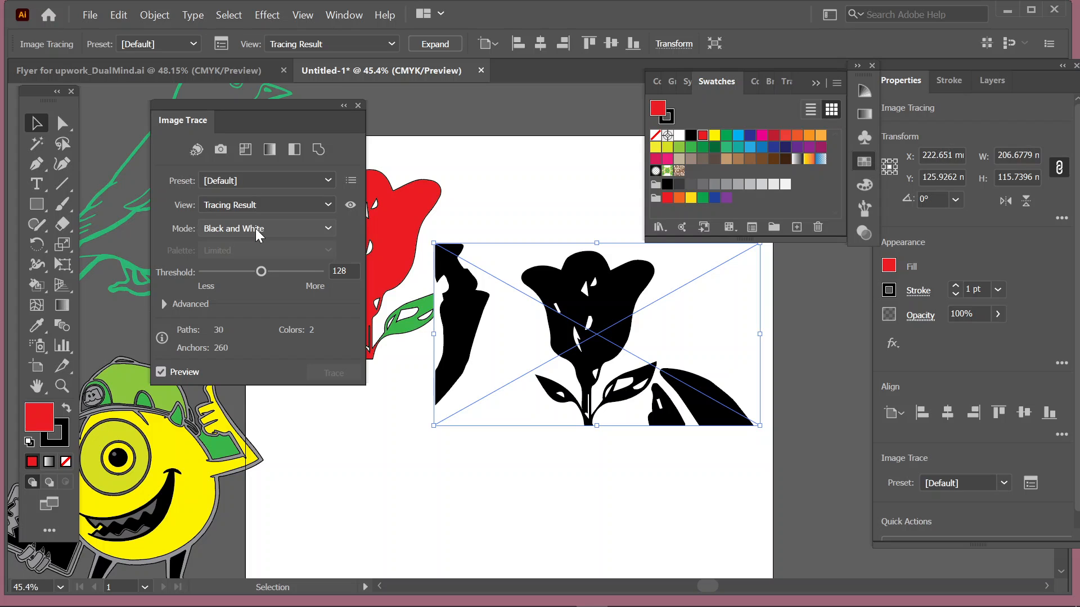
Set the rose tracing's view to Tracing Result with Outlines, keeping the Default preset
{"action": "left_click", "coordinate": [279, 207]}
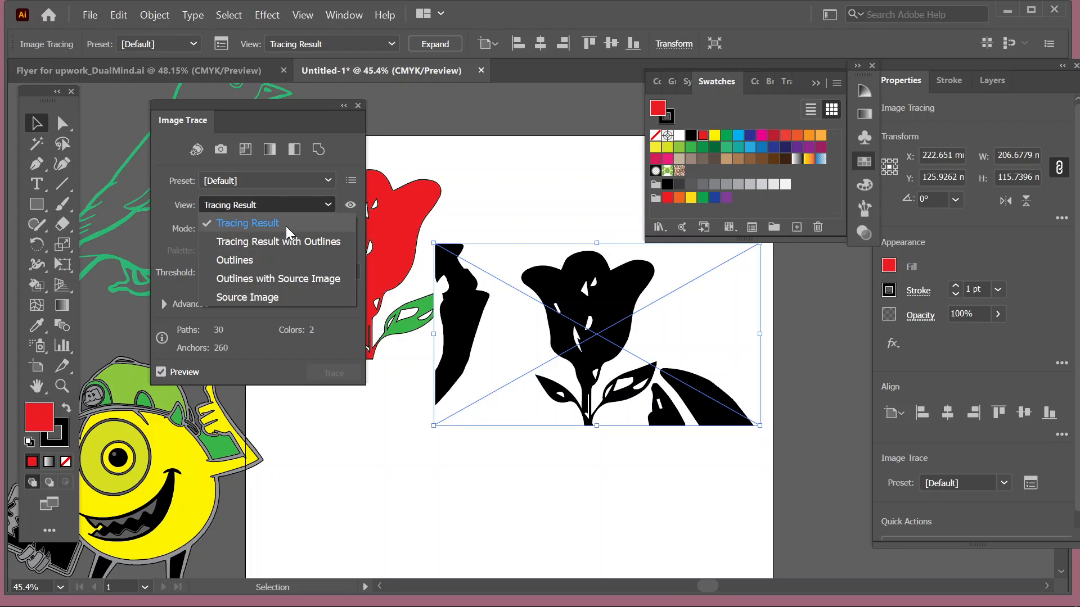
{"action": "left_click", "coordinate": [299, 240]}
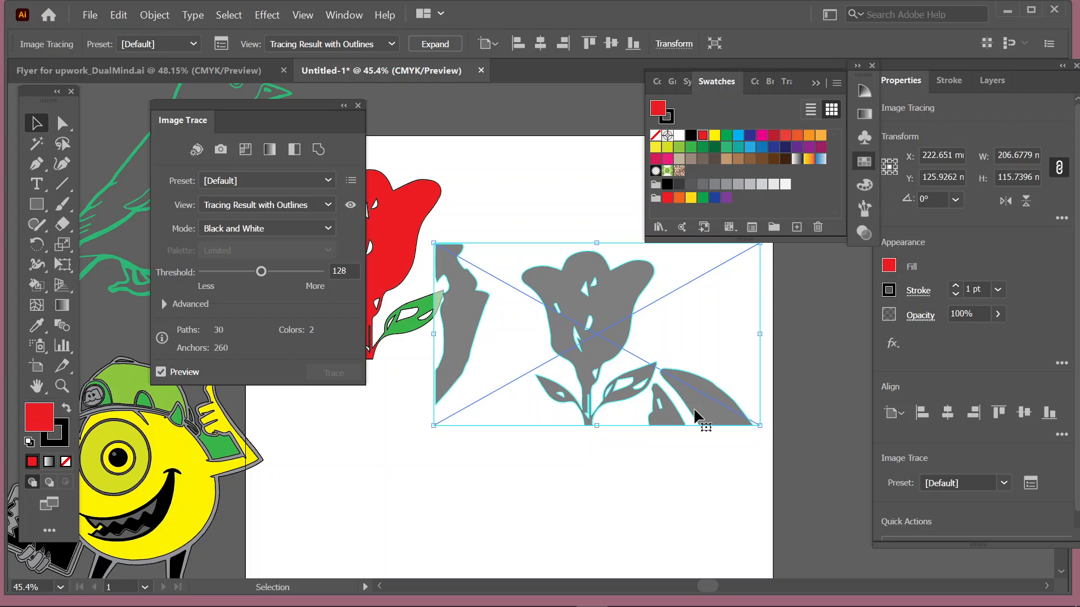
{"action": "left_click", "coordinate": [298, 180]}
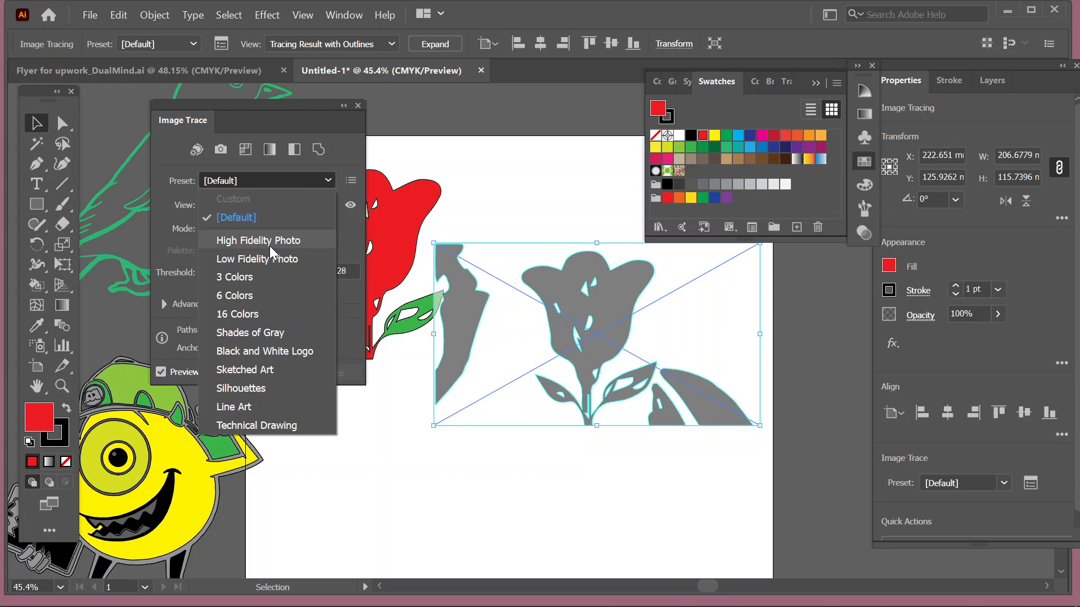
{"action": "left_click", "coordinate": [289, 178]}
Preview the rose tracing as Outlines only, and return its view to Tracing Result with Outlines
{"action": "left_click", "coordinate": [311, 206]}
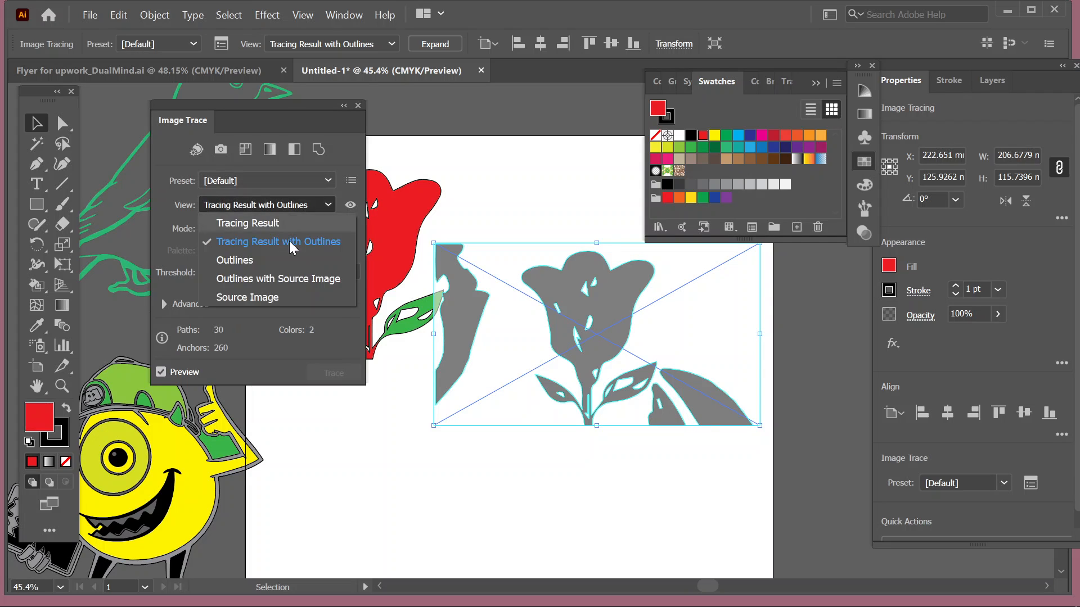
{"action": "left_click", "coordinate": [262, 260]}
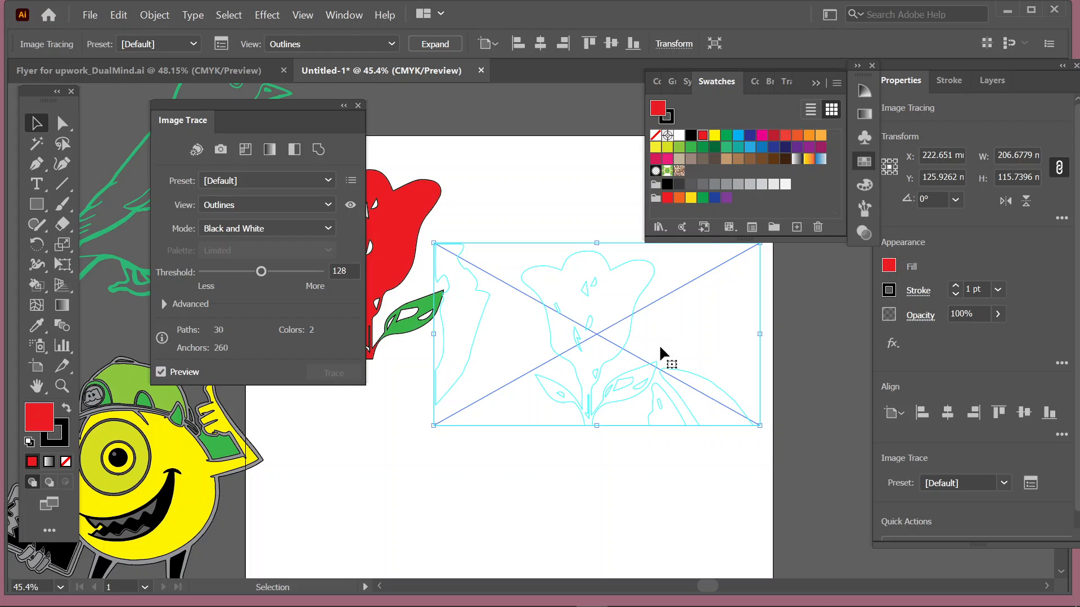
{"action": "left_click", "coordinate": [272, 205]}
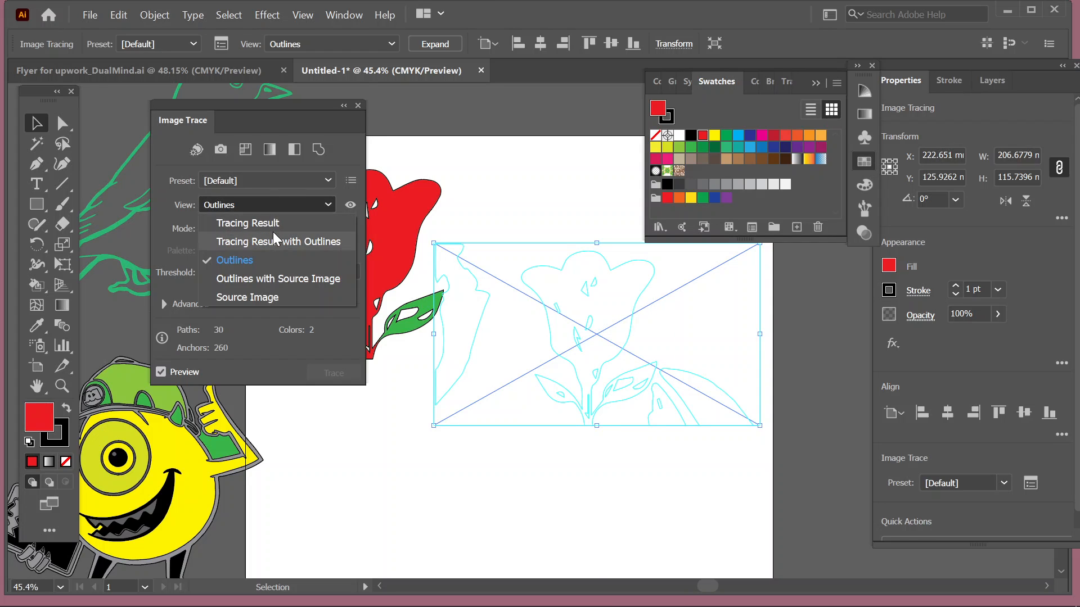
{"action": "left_click", "coordinate": [272, 235]}
Try the High Fidelity Photo preset on the rose tracing, and switch the preset to Sketched Art
{"action": "left_click", "coordinate": [296, 186]}
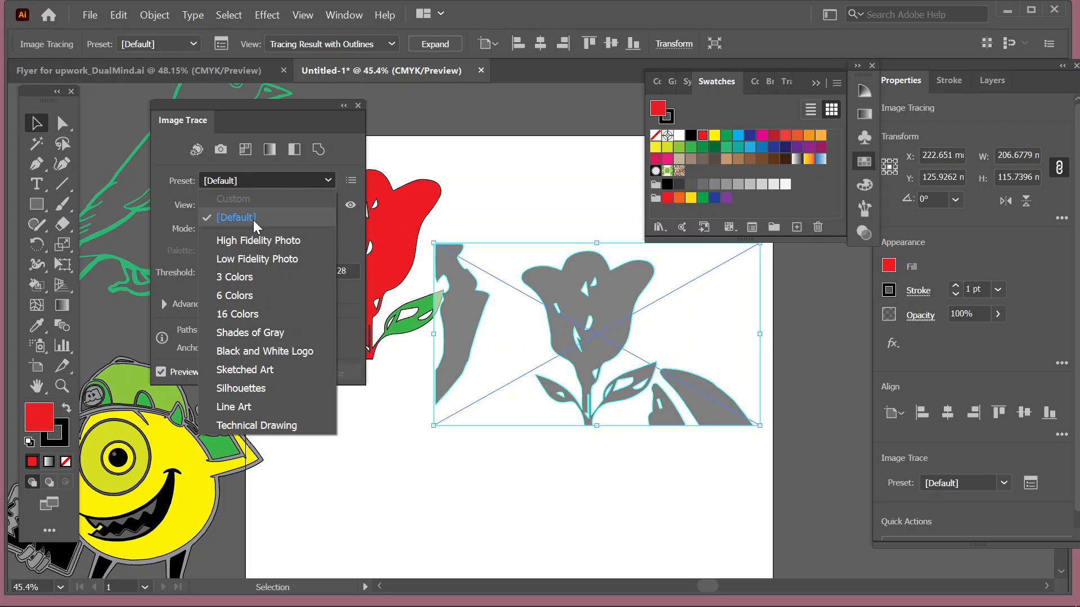
{"action": "left_click", "coordinate": [268, 240]}
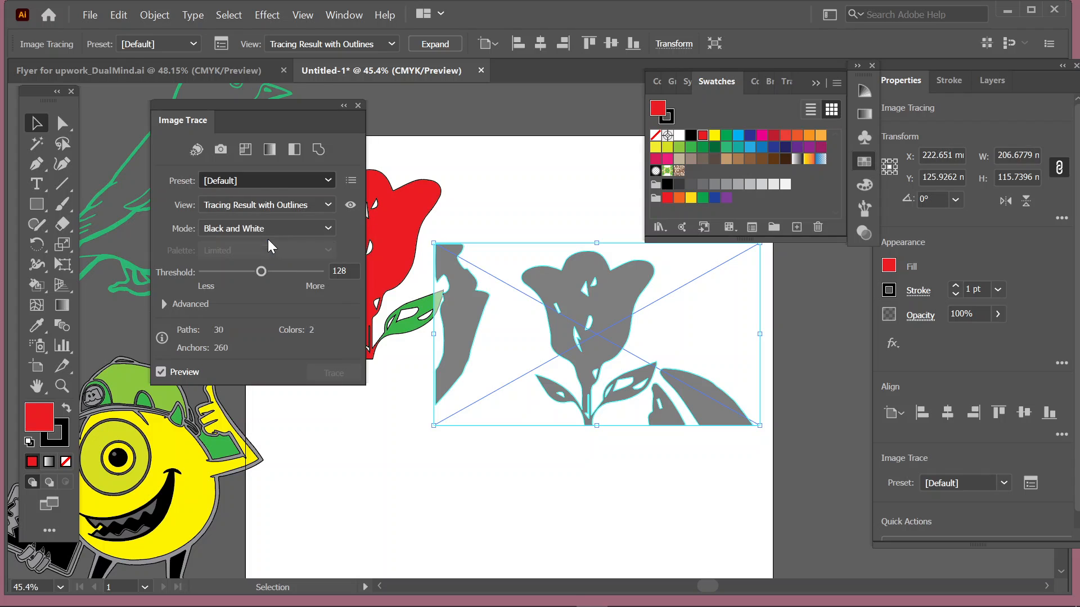
{"action": "left_click", "coordinate": [286, 180]}
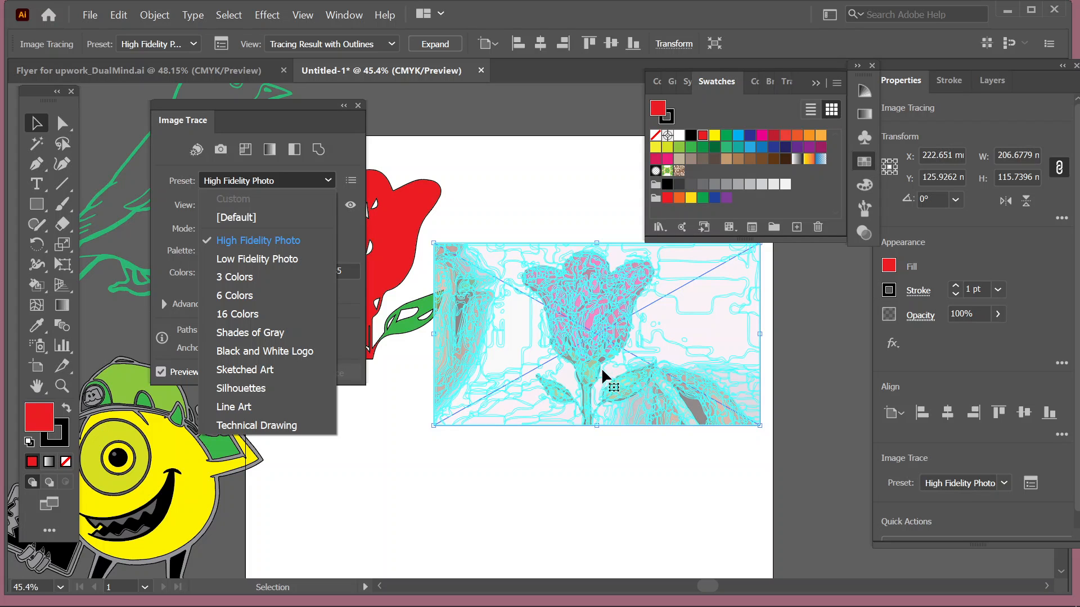
{"action": "left_click", "coordinate": [282, 365]}
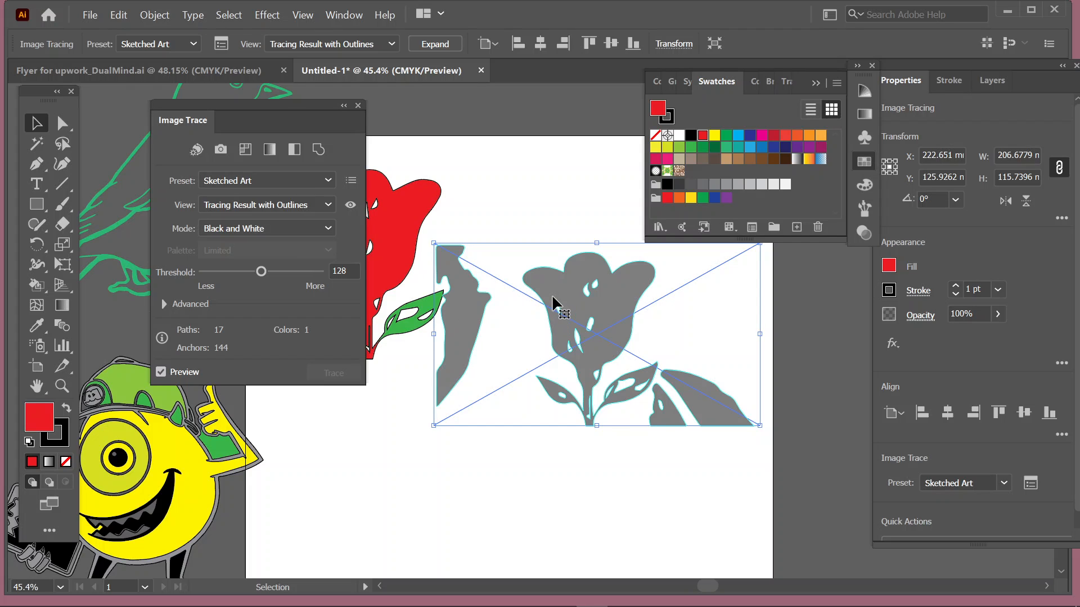
Set the rose tracing's mode to Color with the Automatic palette, deselect it and collapse the Image Trace settings
{"action": "left_click", "coordinate": [299, 223]}
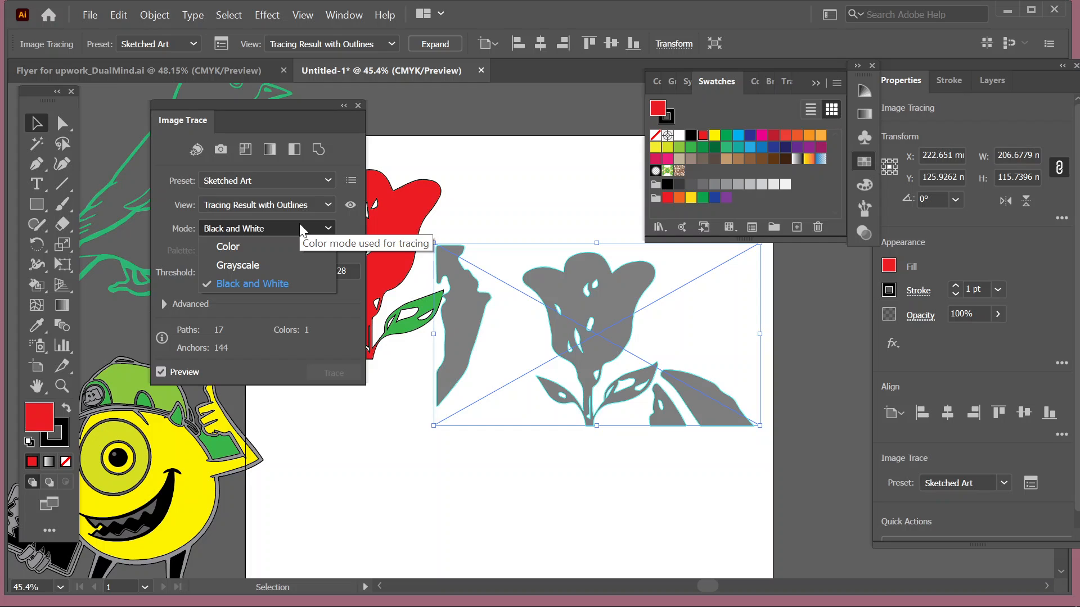
{"action": "left_click", "coordinate": [288, 250]}
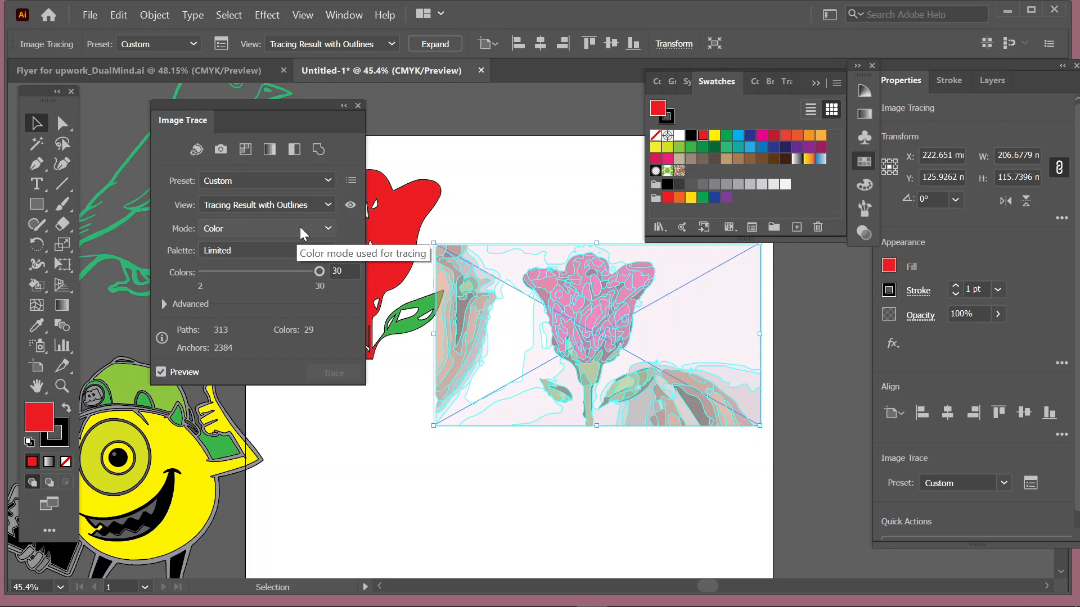
{"action": "left_click", "coordinate": [304, 250]}
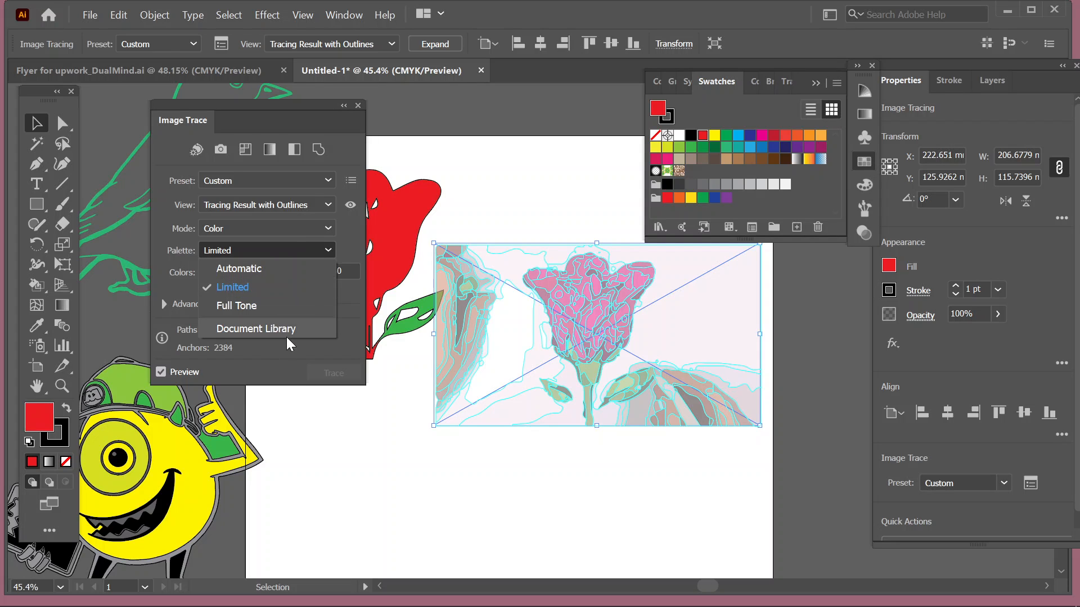
{"action": "left_click", "coordinate": [259, 272]}
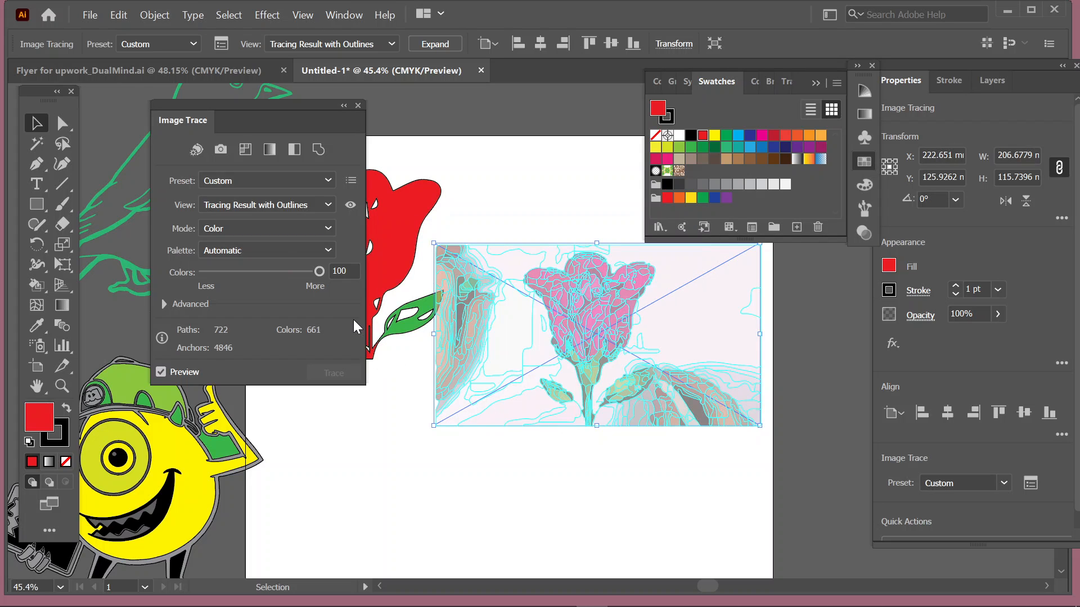
{"action": "left_click", "coordinate": [491, 167]}
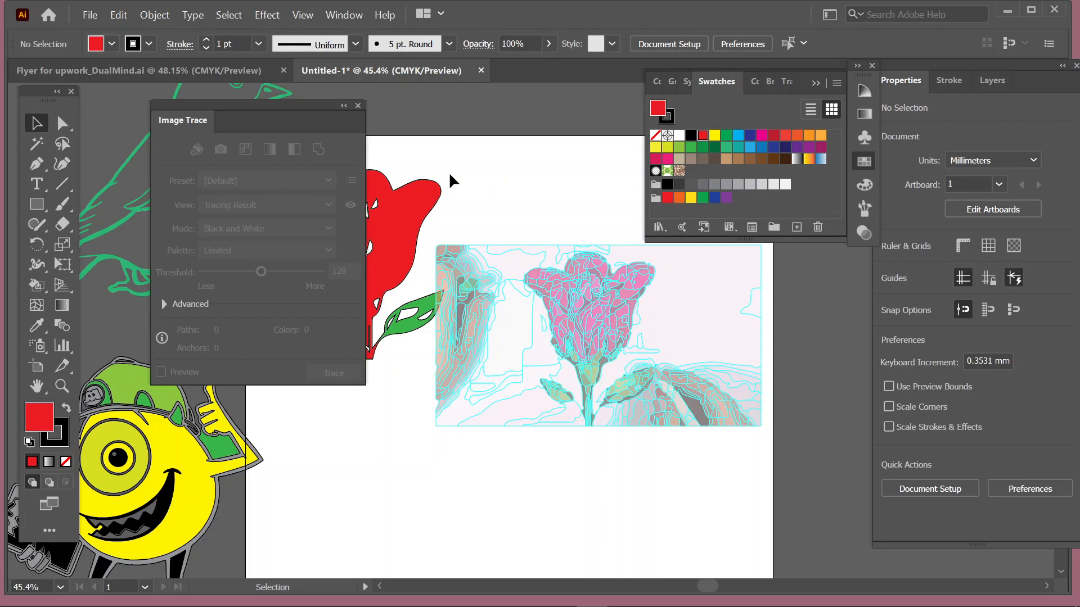
{"action": "left_click", "coordinate": [343, 106]}
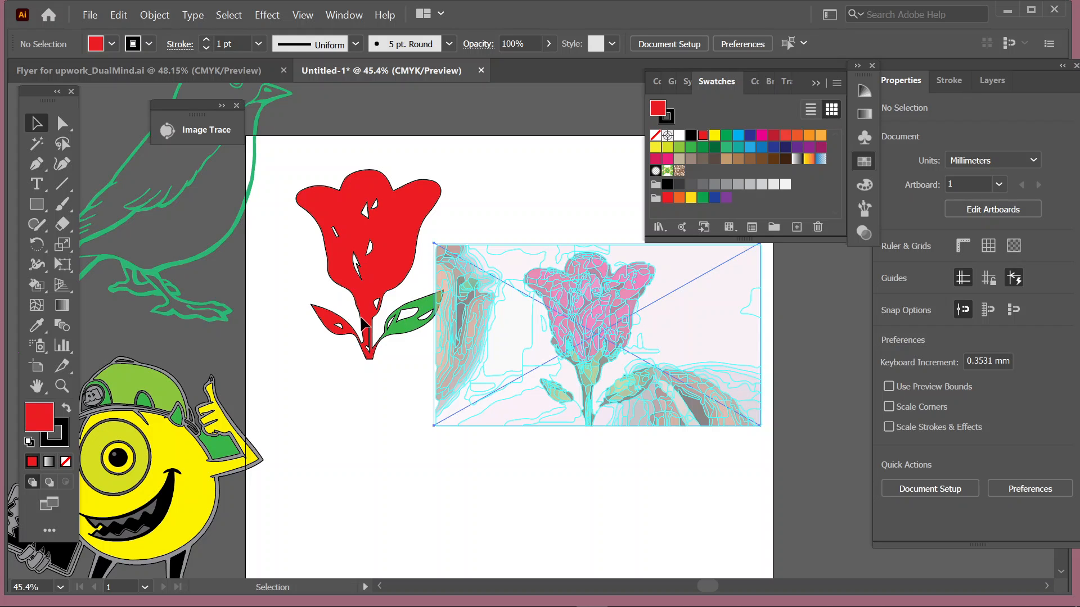
Reposition the rose tracing on the artboard so it partly overlaps the red rose
{"action": "mouse_move", "coordinate": [571, 299]}
{"action": "left_mouse_down"}
{"action": "mouse_move", "coordinate": [376, 363]}
{"action": "mouse_move", "coordinate": [546, 281]}
{"action": "mouse_move", "coordinate": [450, 391]}
{"action": "mouse_move", "coordinate": [395, 401]}
{"action": "left_mouse_up"}
{"action": "left_click", "coordinate": [552, 464]}
{"action": "mouse_move", "coordinate": [401, 419]}
{"action": "left_mouse_down"}
{"action": "mouse_move", "coordinate": [505, 306]}
{"action": "mouse_move", "coordinate": [529, 237]}
{"action": "left_mouse_up"}
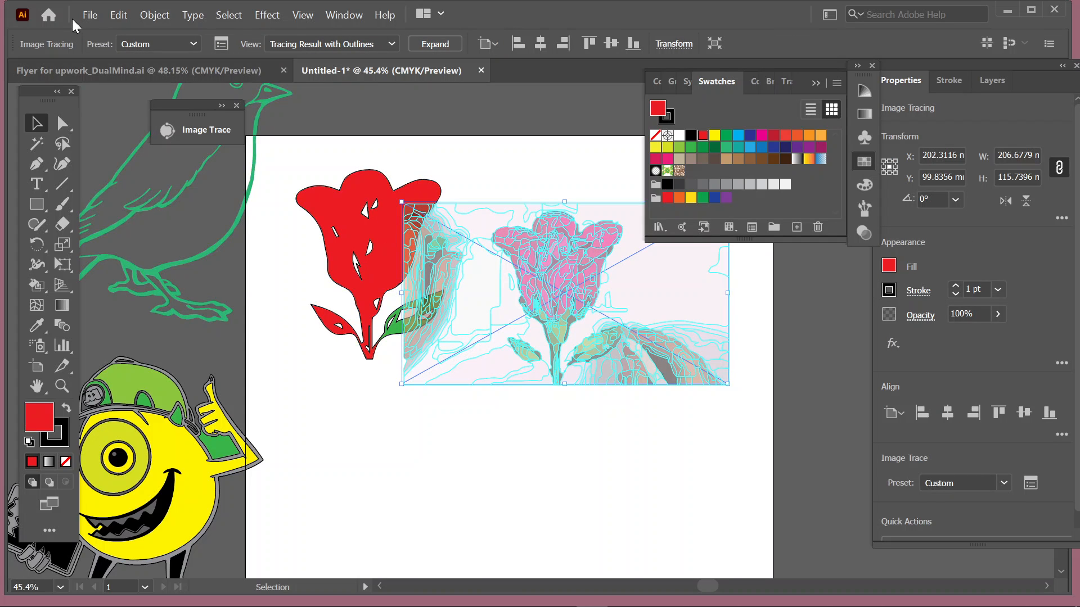
Place the yellow minion image from the Downloads folder on the artboard at about 188 by 225 mm
{"action": "left_click", "coordinate": [89, 15]}
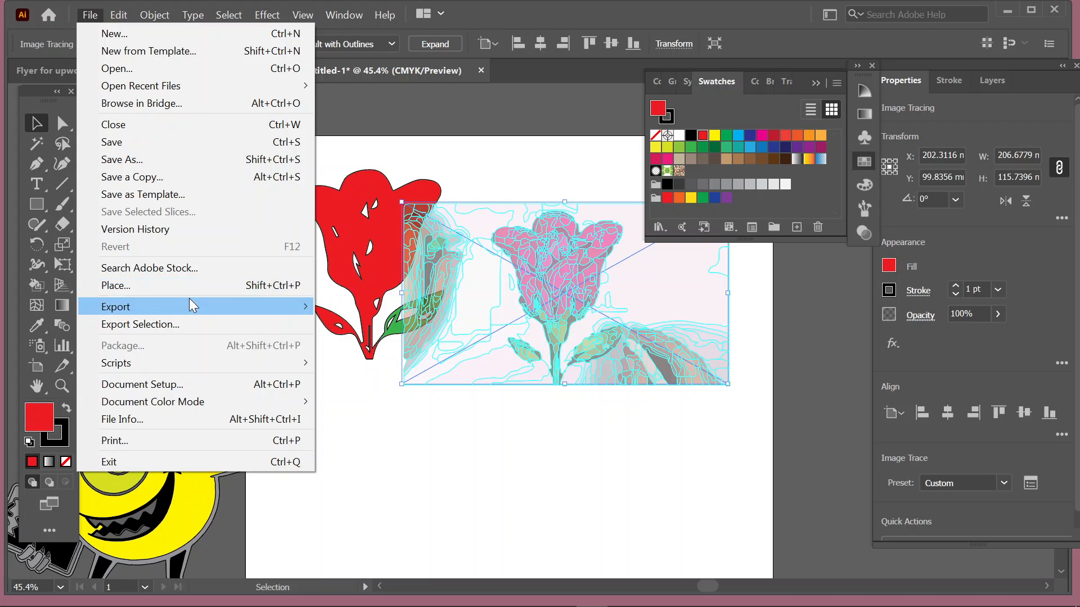
{"action": "left_click", "coordinate": [183, 285]}
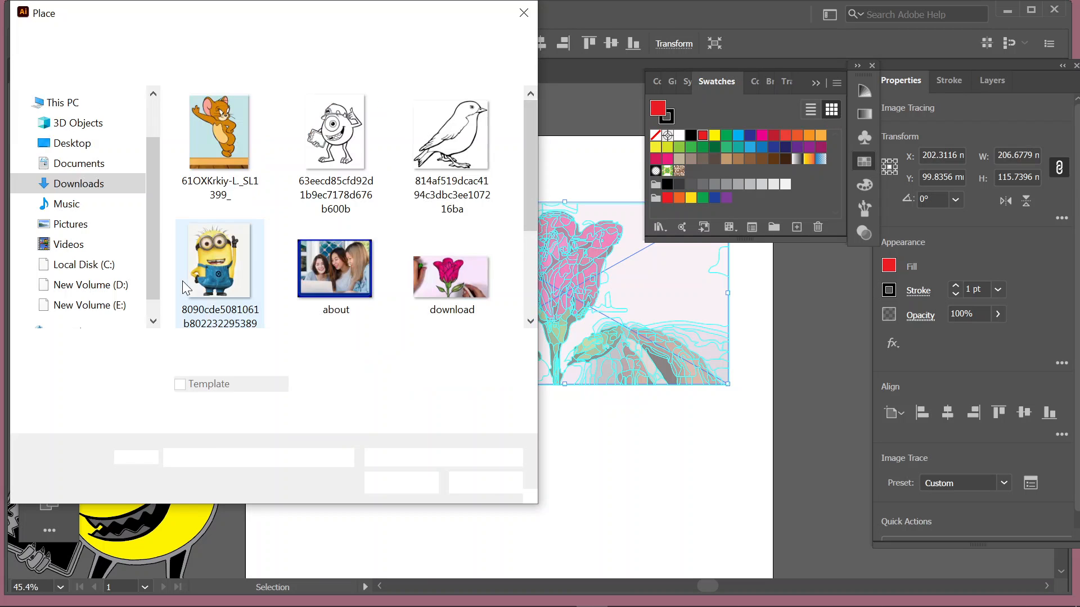
{"action": "left_click", "coordinate": [212, 256]}
{"action": "left_click", "coordinate": [423, 484]}
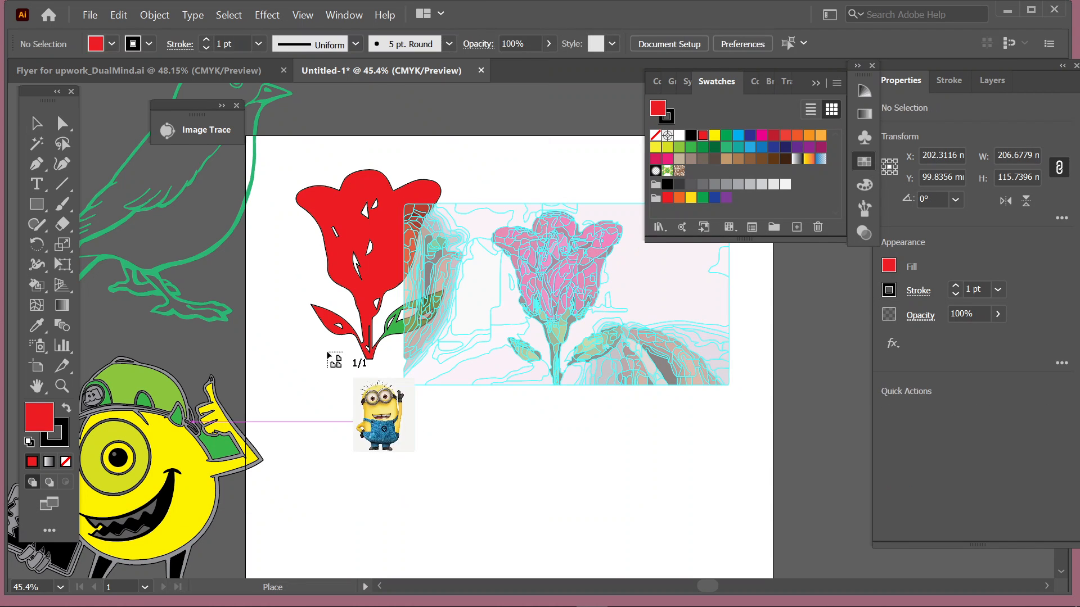
{"action": "left_click_drag", "start_coordinate": [275, 239], "coordinate": [730, 566]}
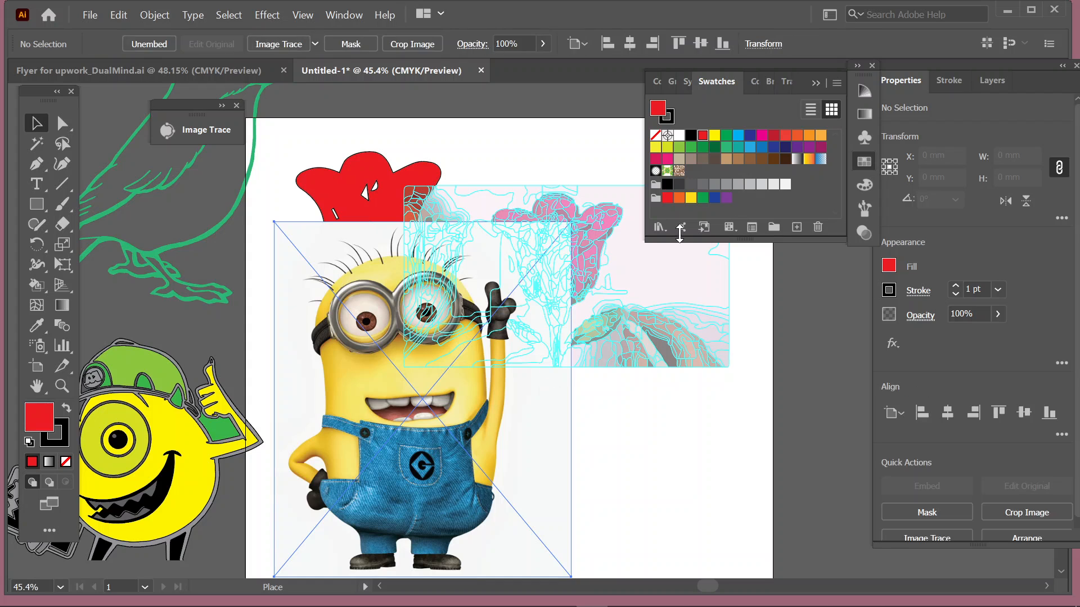
Delete the color rose tracing and the red Live Paint rose, leaving the minion image on the artboard
{"action": "scroll", "coordinate": [535, 169], "scroll_direction": "up", "scroll_amount": 3}
{"action": "left_click", "coordinate": [643, 291]}
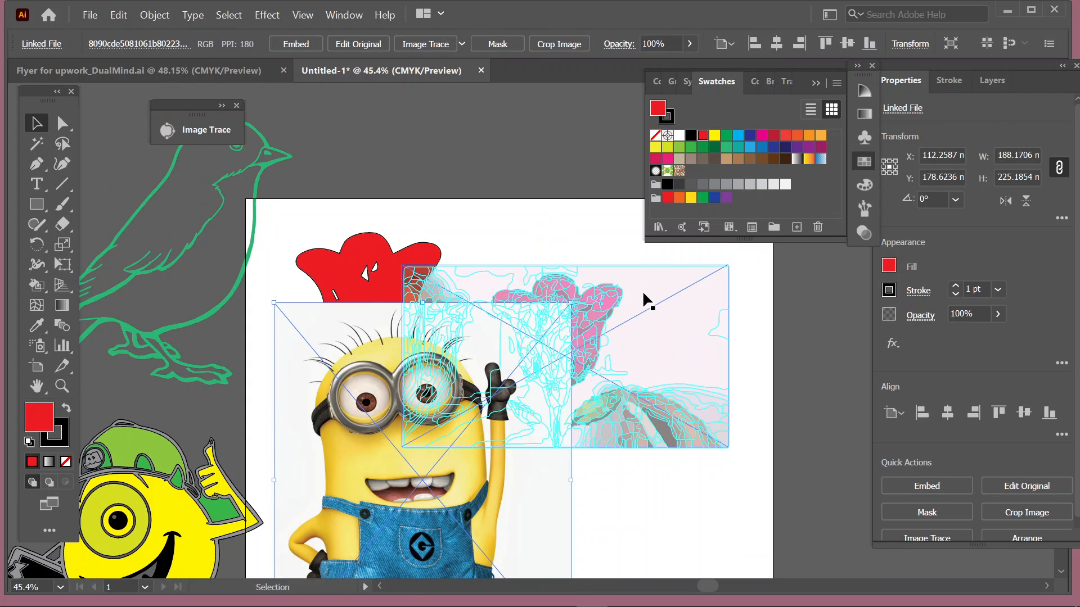
{"action": "key", "text": "Delete"}
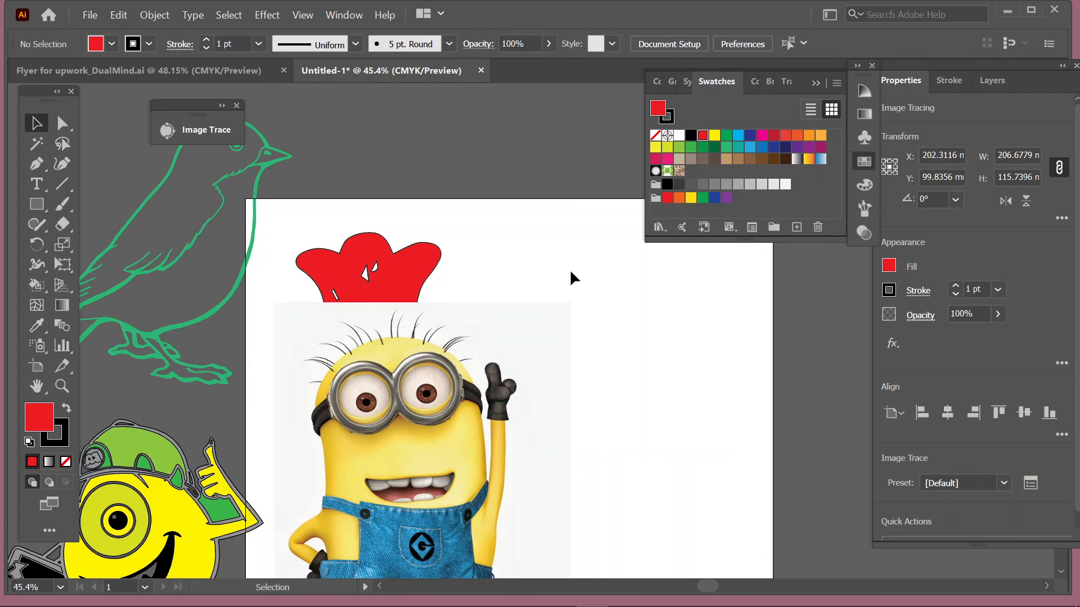
{"action": "left_click", "coordinate": [394, 264]}
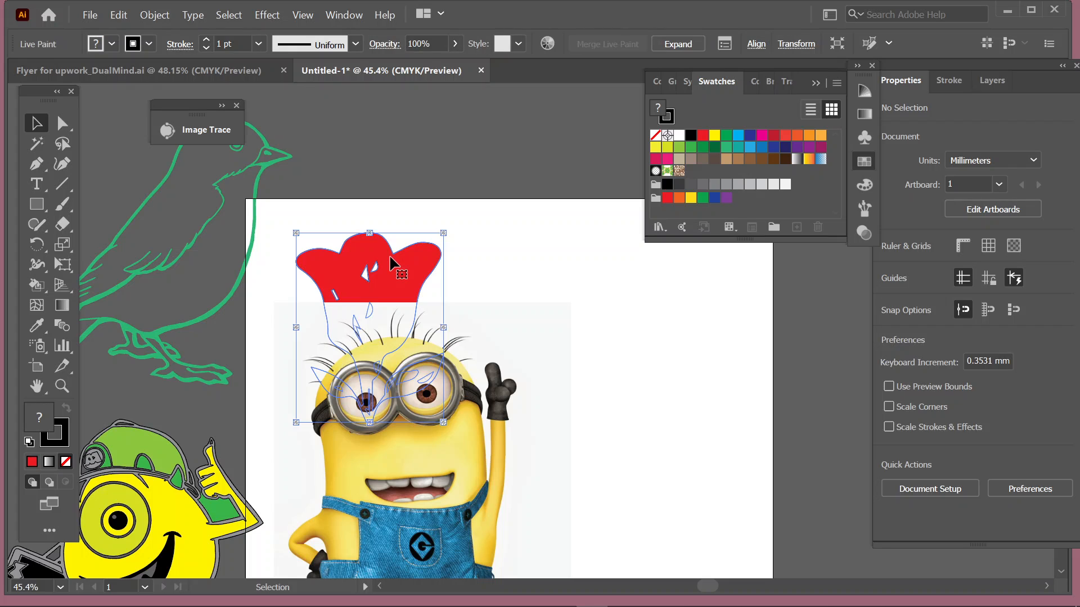
{"action": "key", "text": "ctrl+alt+x"}
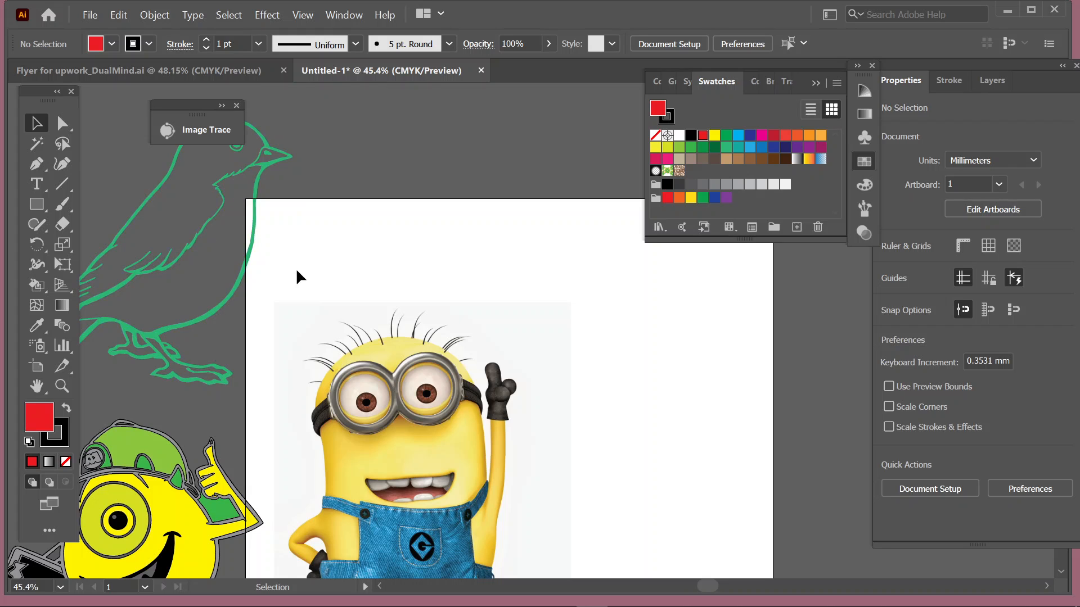
Move the minion image to about X 154.7 mm, Y 129.1 mm, and expand the Image Trace settings beside it
{"action": "left_click_drag", "start_coordinate": [425, 403], "coordinate": [482, 344]}
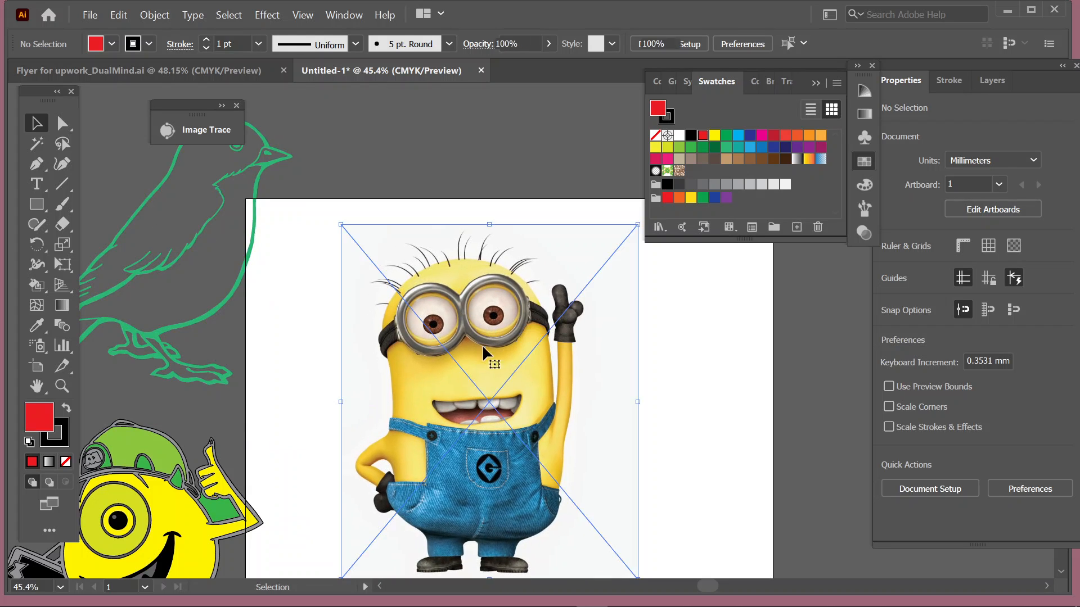
{"action": "scroll", "coordinate": [501, 355], "scroll_direction": "down", "scroll_amount": 2}
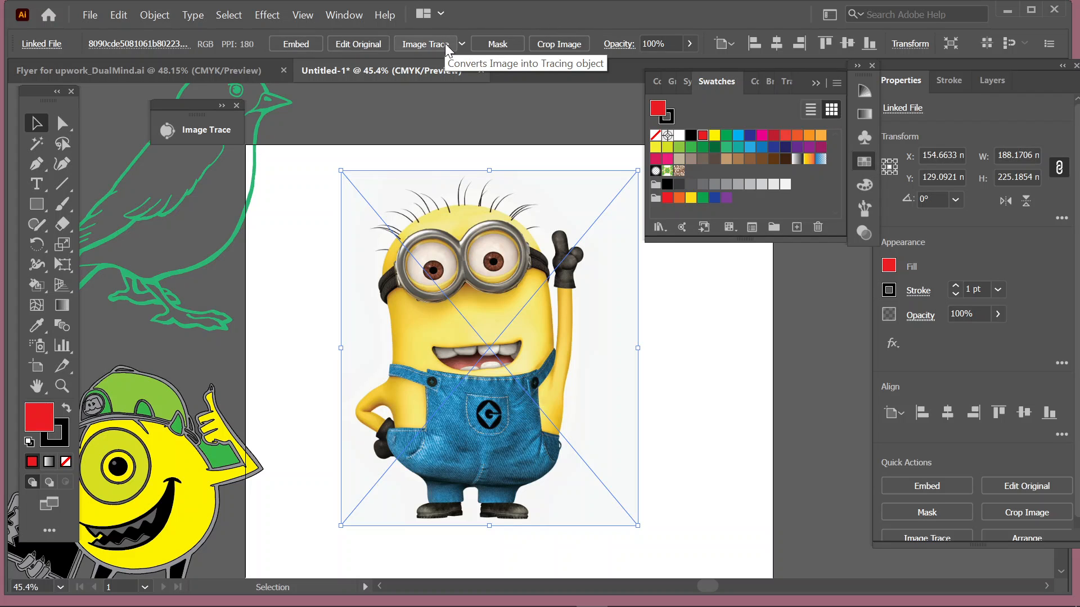
{"action": "left_click", "coordinate": [222, 106]}
{"action": "left_click_drag", "start_coordinate": [229, 109], "coordinate": [184, 86]}
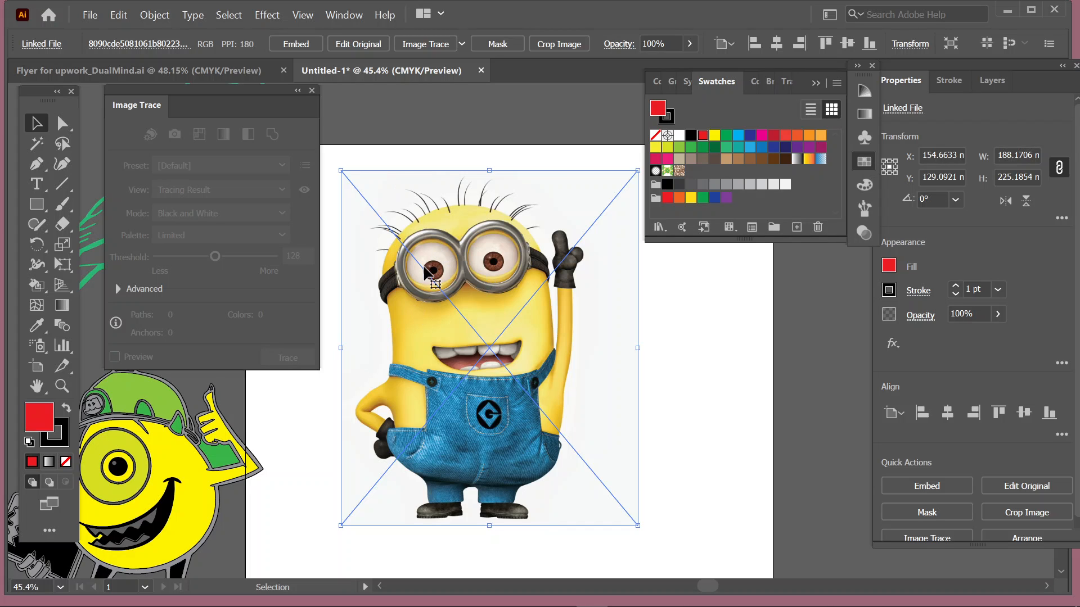
Trace the minion image with the Default Black and White preset, and reveal the advanced tracing settings
{"action": "scroll", "coordinate": [438, 290], "scroll_direction": "down", "scroll_amount": 1}
{"action": "scroll", "coordinate": [412, 314], "scroll_direction": "up", "scroll_amount": 3}
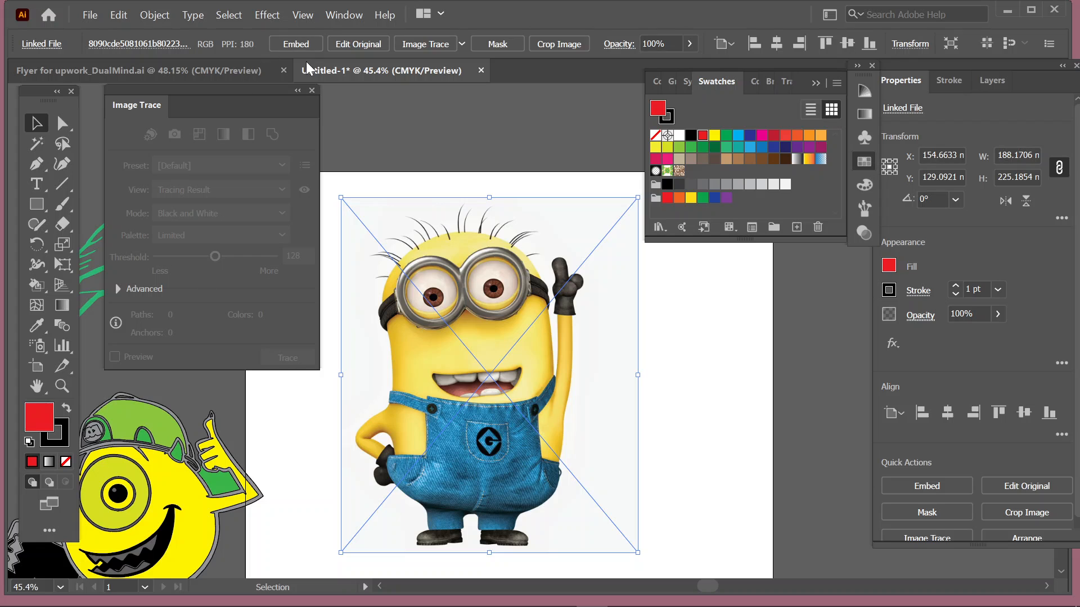
{"action": "left_click", "coordinate": [416, 44]}
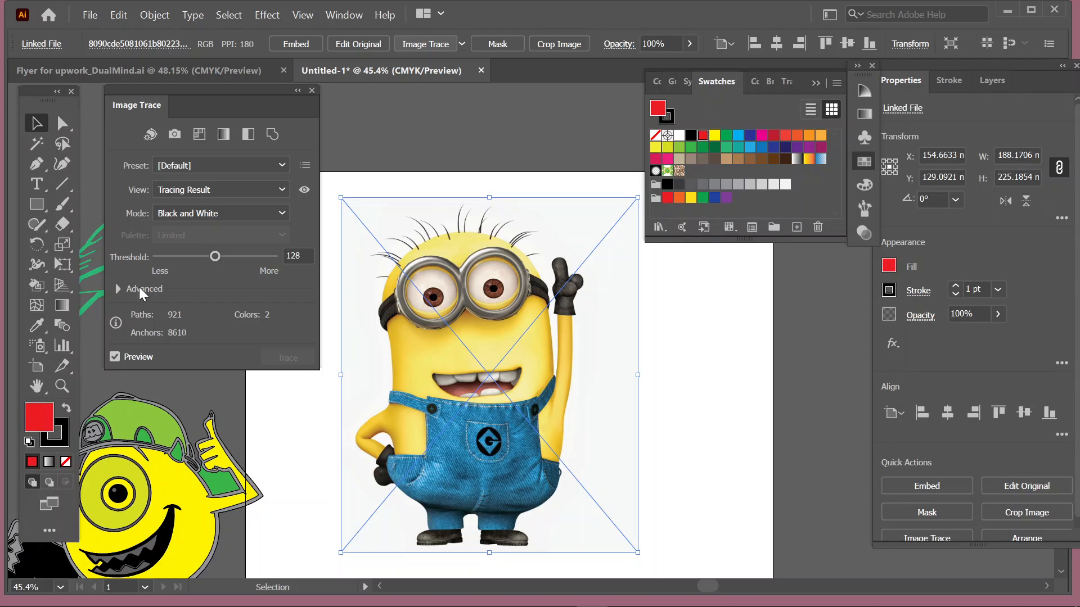
{"action": "left_click", "coordinate": [118, 289]}
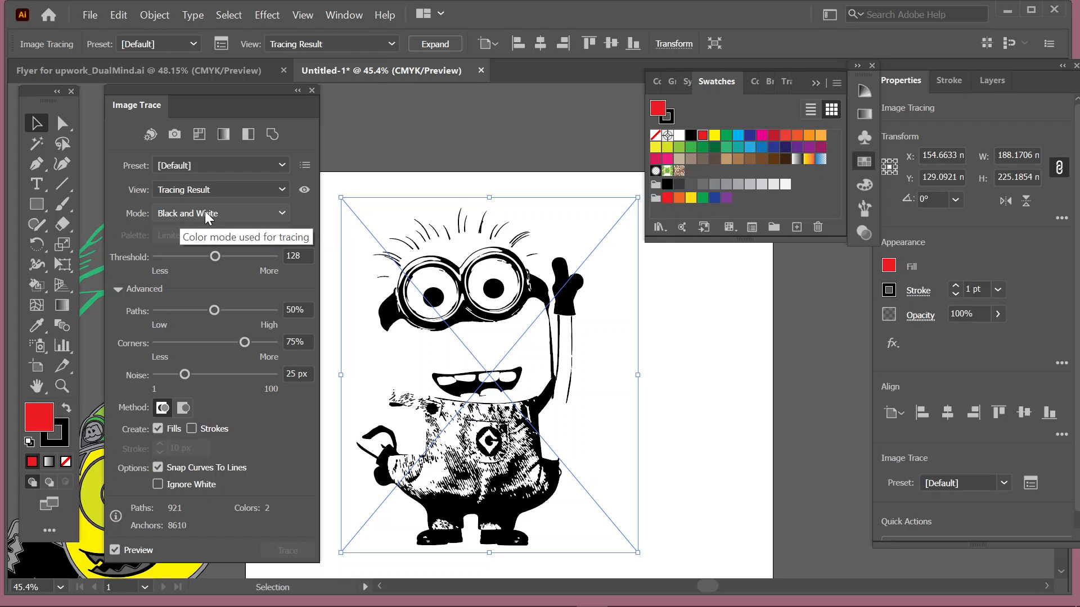
Preview the minion tracing as Tracing Result with Outlines, Outlines, and Outlines with Source Image, and return the view to Tracing Result
{"action": "left_click", "coordinate": [211, 190]}
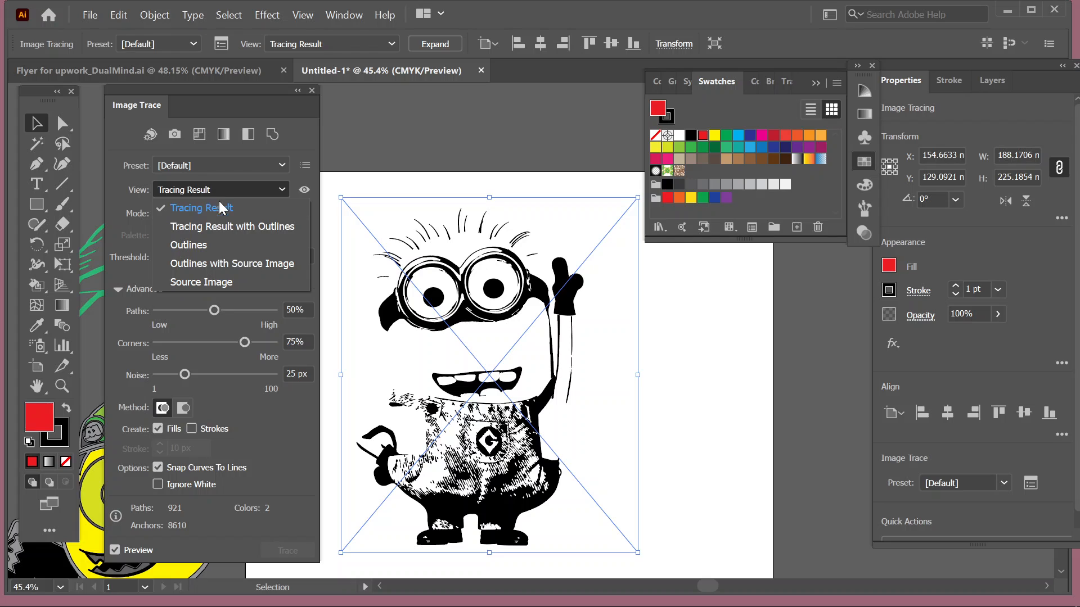
{"action": "left_click", "coordinate": [232, 225]}
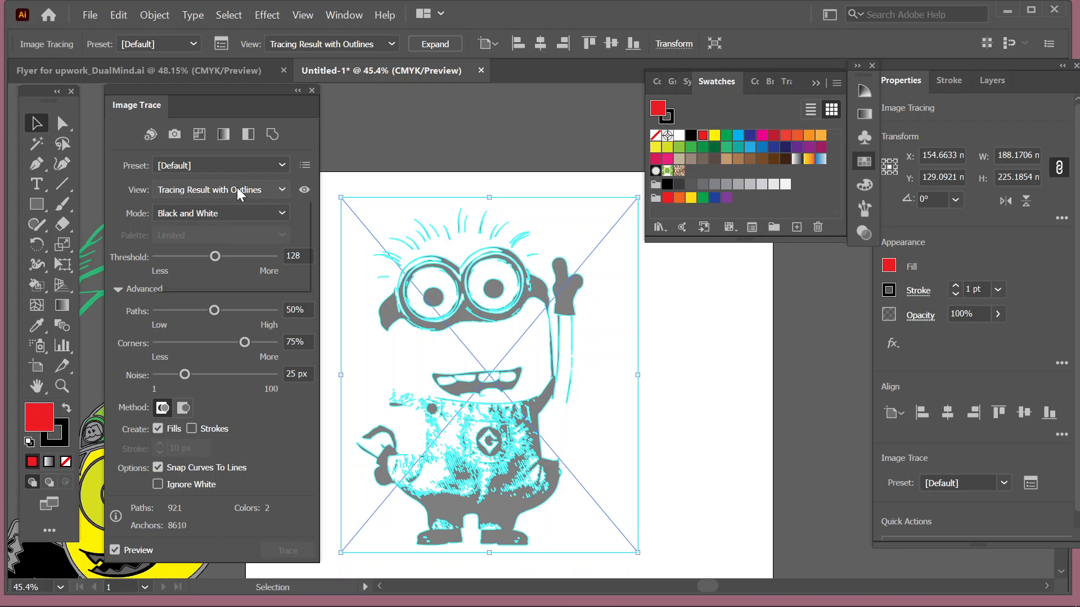
{"action": "left_click", "coordinate": [236, 187]}
{"action": "left_click", "coordinate": [224, 244]}
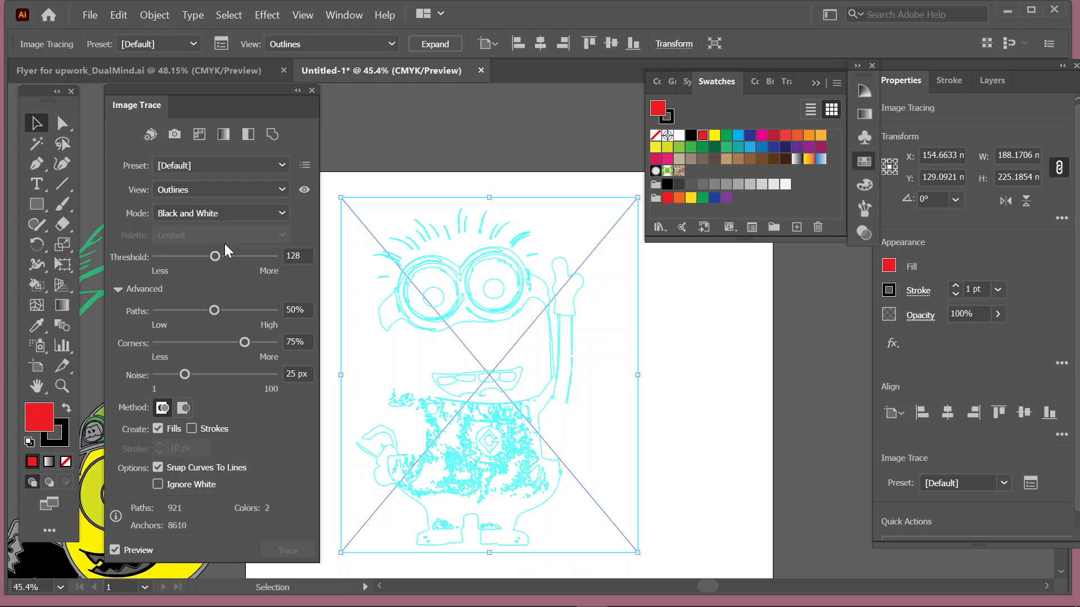
{"action": "left_click", "coordinate": [221, 187]}
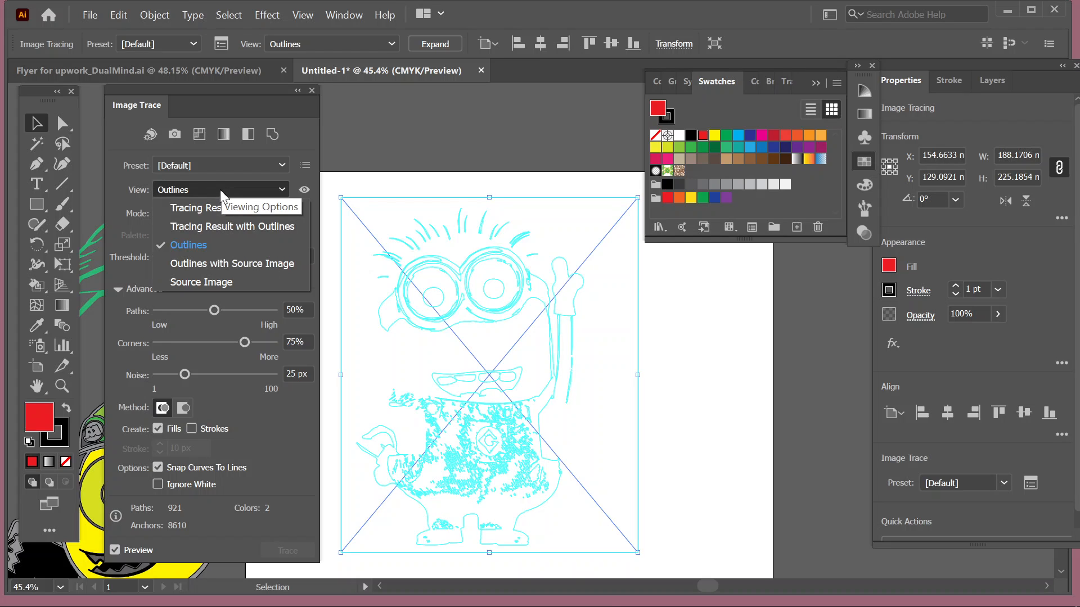
{"action": "left_click", "coordinate": [244, 263]}
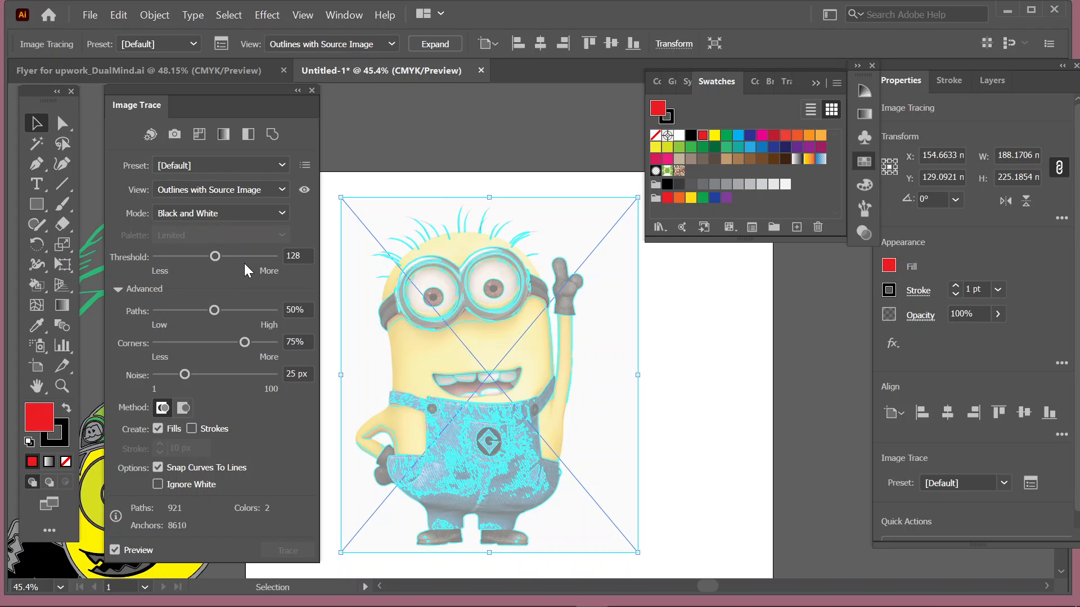
{"action": "left_click", "coordinate": [219, 165]}
{"action": "left_click", "coordinate": [219, 165]}
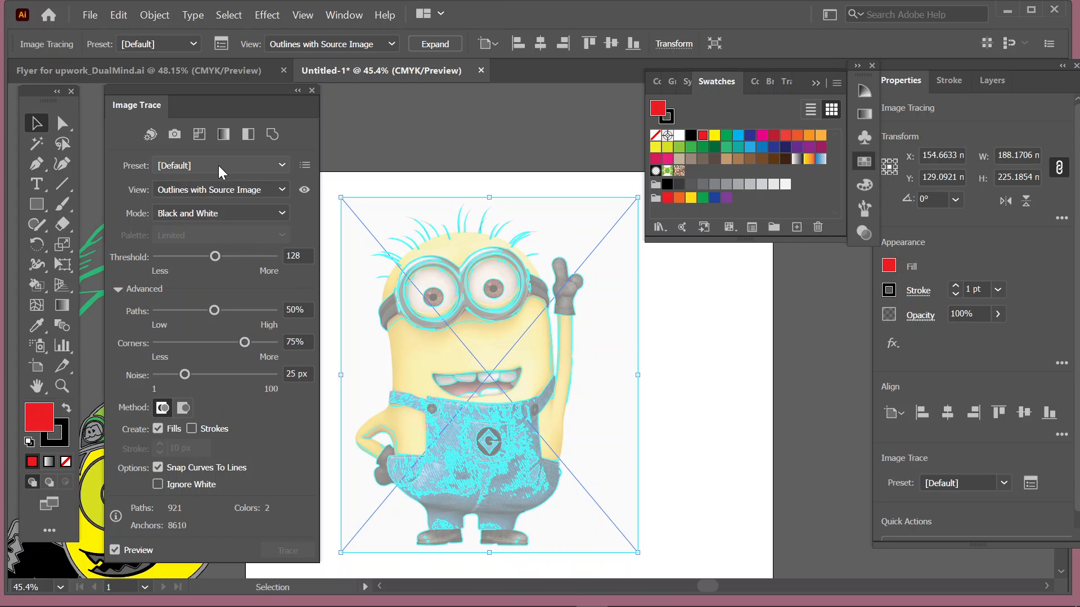
{"action": "left_click", "coordinate": [229, 189]}
{"action": "left_click", "coordinate": [228, 207]}
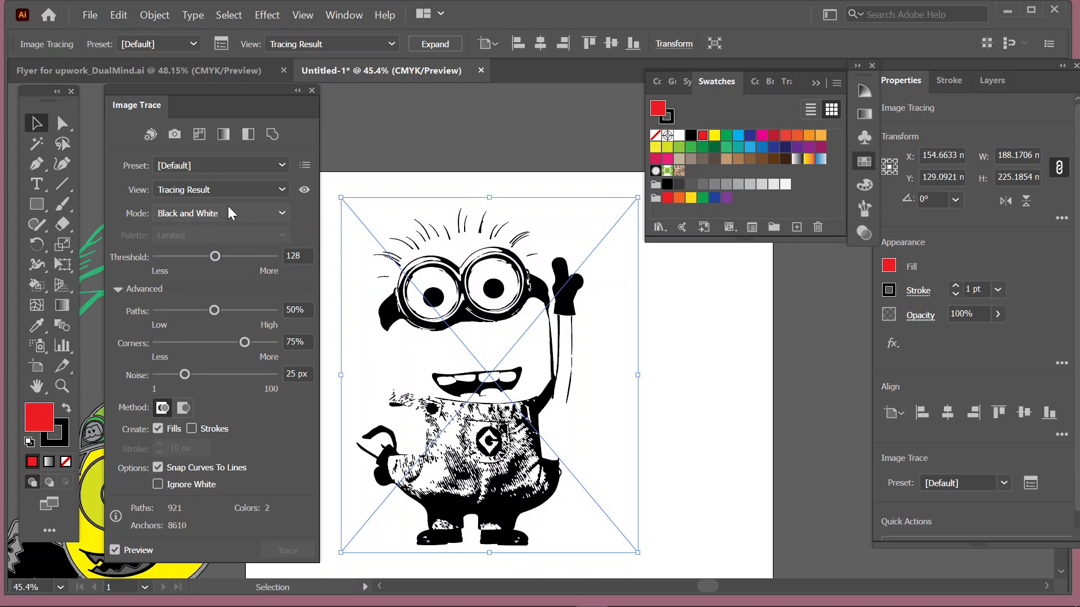
Set the minion tracing's mode to Grayscale
{"action": "left_click", "coordinate": [211, 217]}
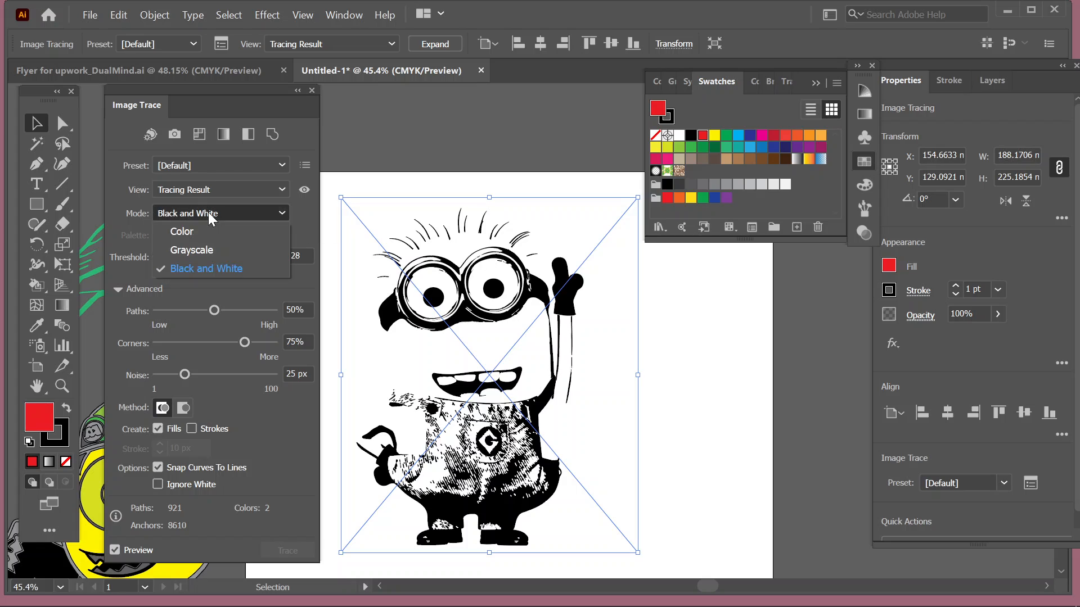
{"action": "left_click", "coordinate": [215, 248]}
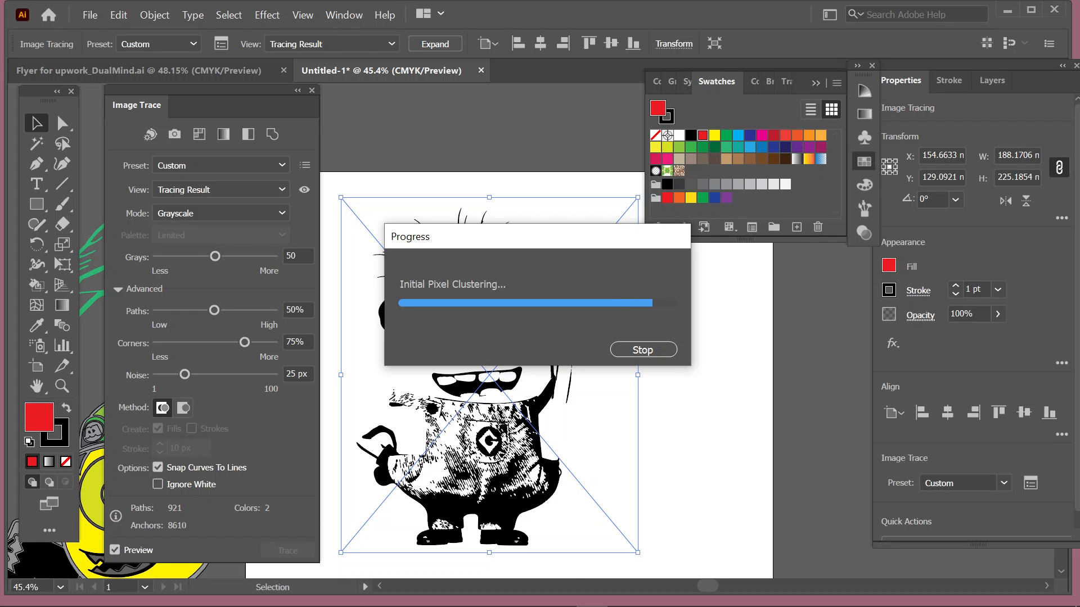
Switch to the Google Meet call in Chrome, mute and unmute the microphone, dismiss the downloads bar, and return to Illustrator
{"action": "left_click", "coordinate": [650, 604]}
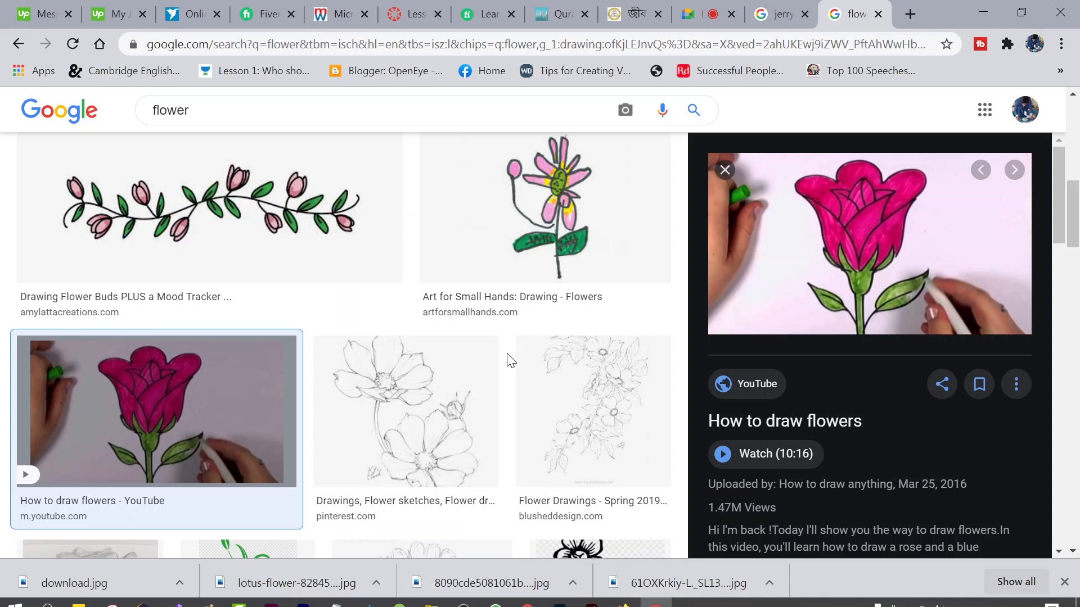
{"action": "left_click", "coordinate": [698, 7]}
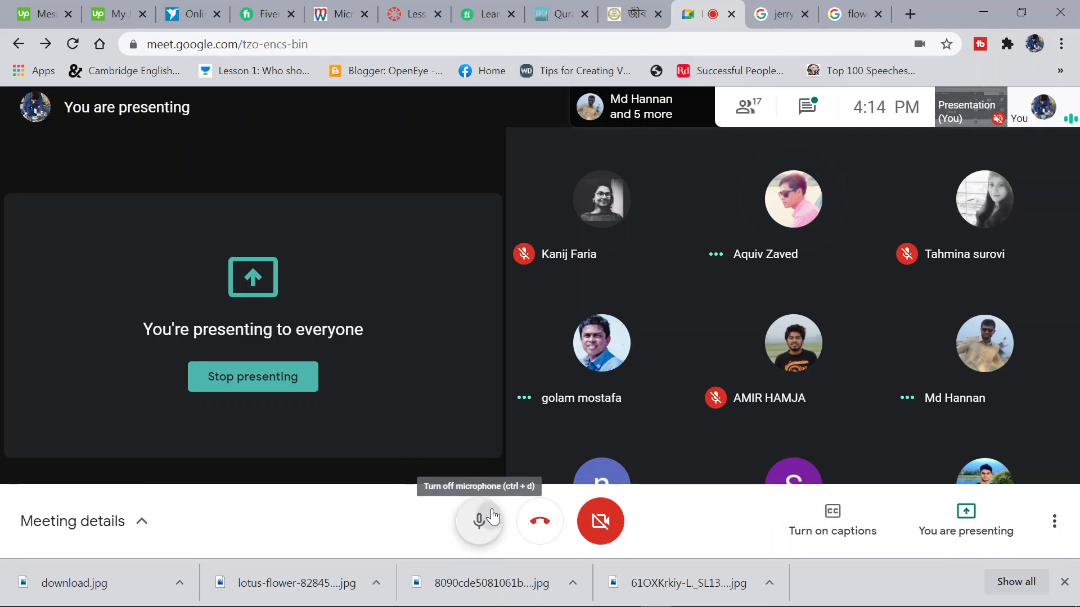
{"action": "left_click", "coordinate": [477, 522]}
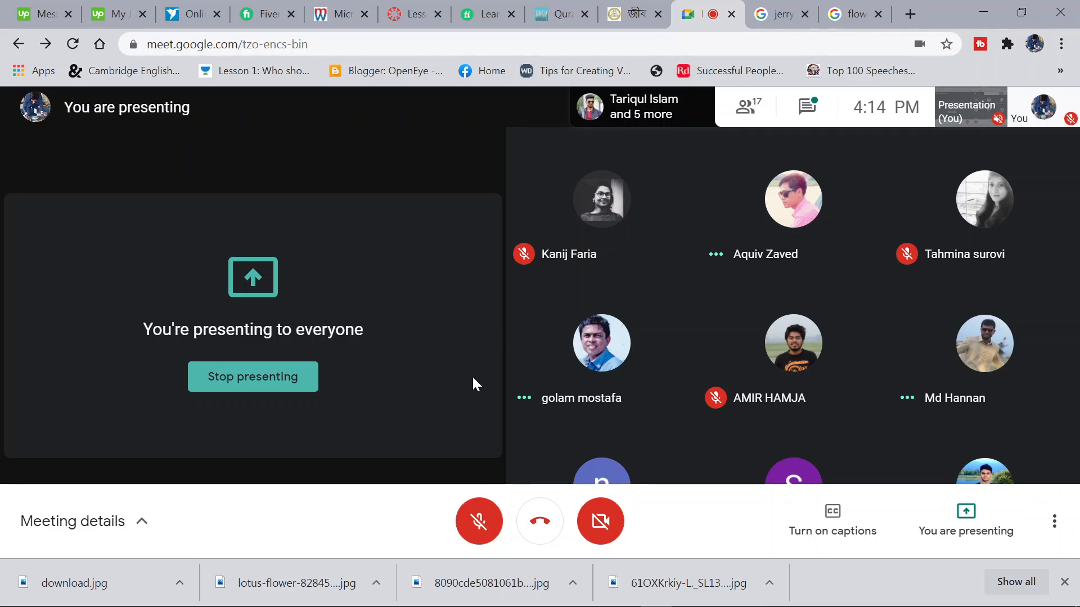
{"action": "left_click", "coordinate": [1064, 582]}
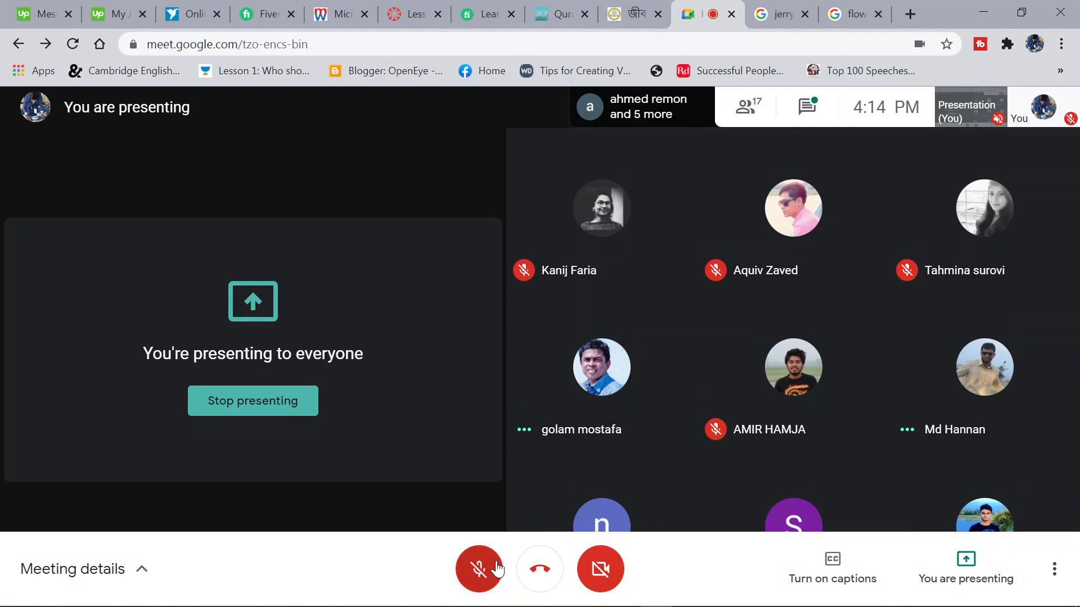
{"action": "left_click", "coordinate": [481, 573]}
{"action": "left_click", "coordinate": [983, 8]}
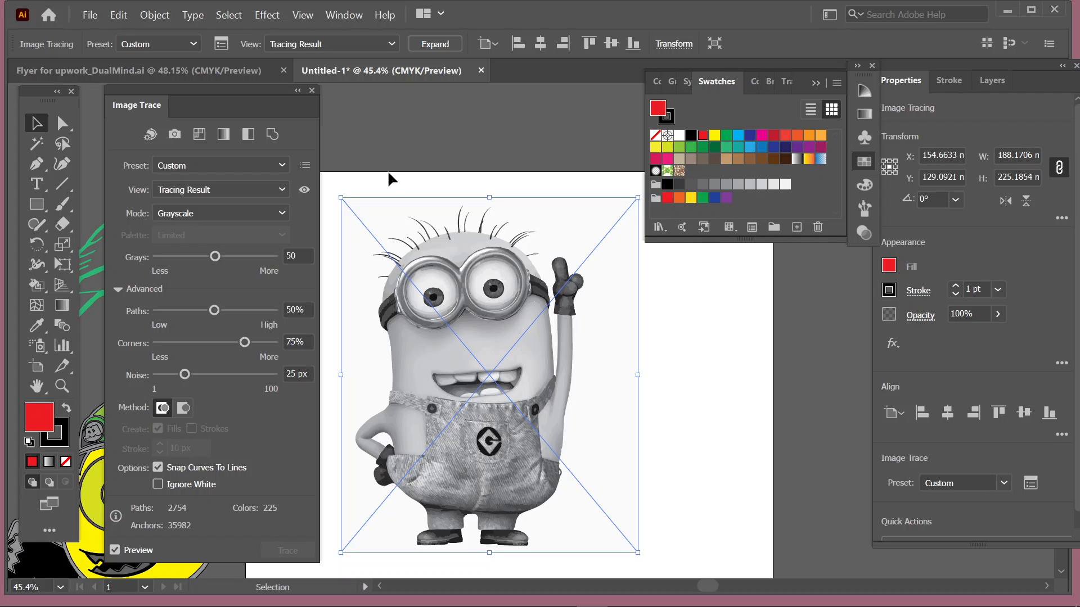
Collapse the Image Trace settings and deselect the grayscale minion tracing
{"action": "left_click", "coordinate": [297, 91]}
{"action": "left_click", "coordinate": [316, 181]}
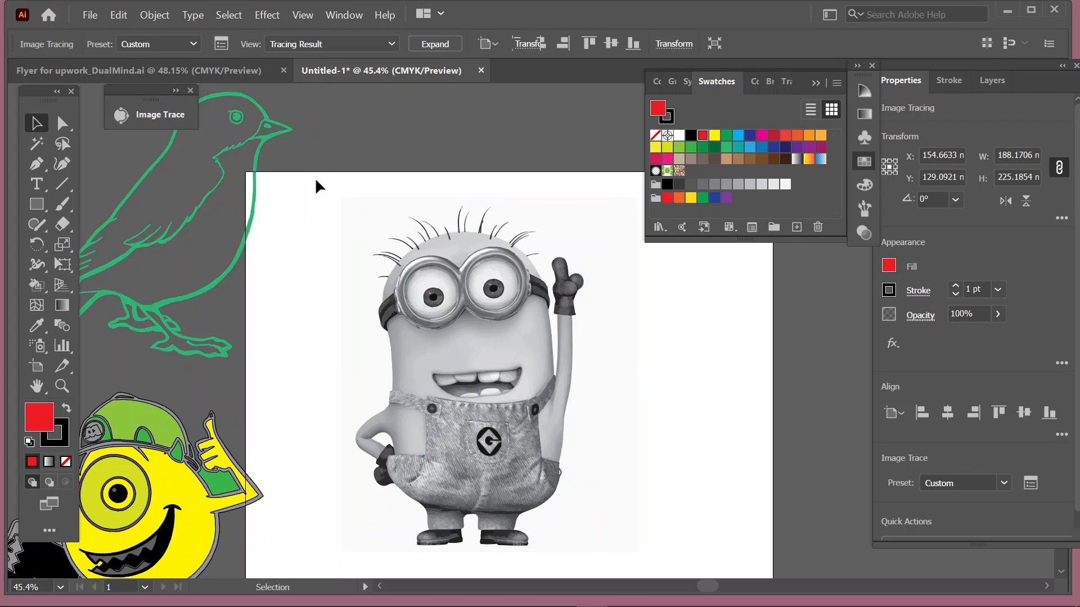
Expand the grayscale minion tracing and delete its near-white background and highlight shapes with the Magic Wand
{"action": "left_click", "coordinate": [357, 213]}
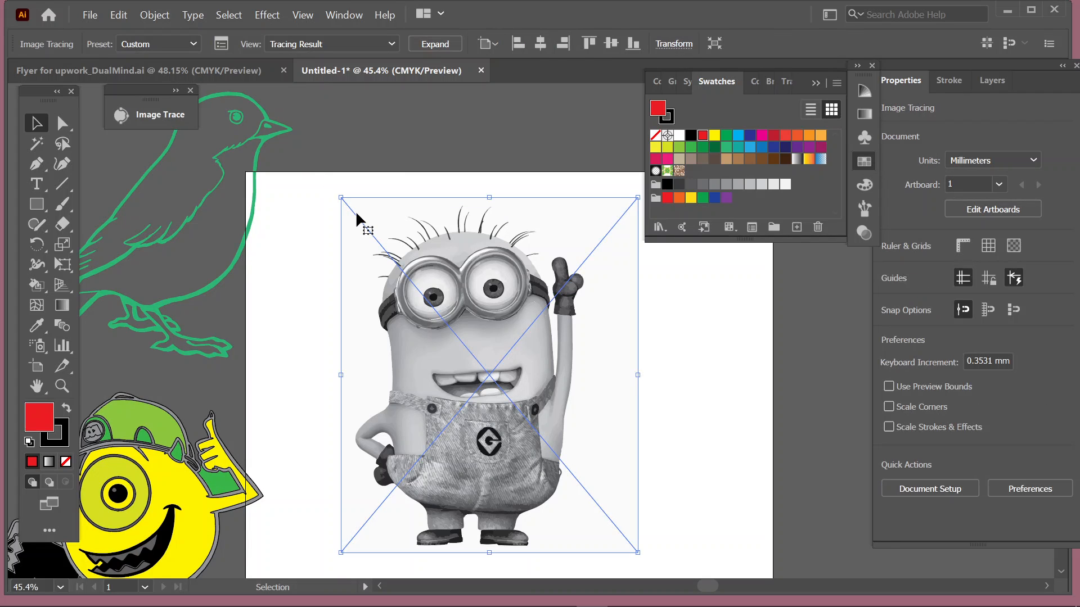
{"action": "left_click", "coordinate": [437, 44]}
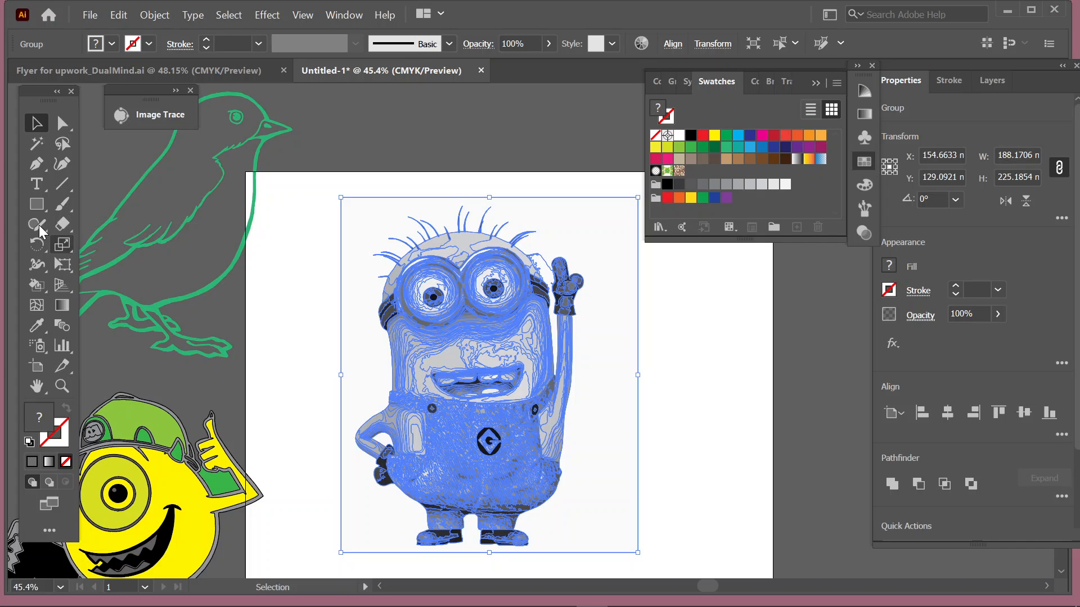
{"action": "left_click", "coordinate": [37, 144]}
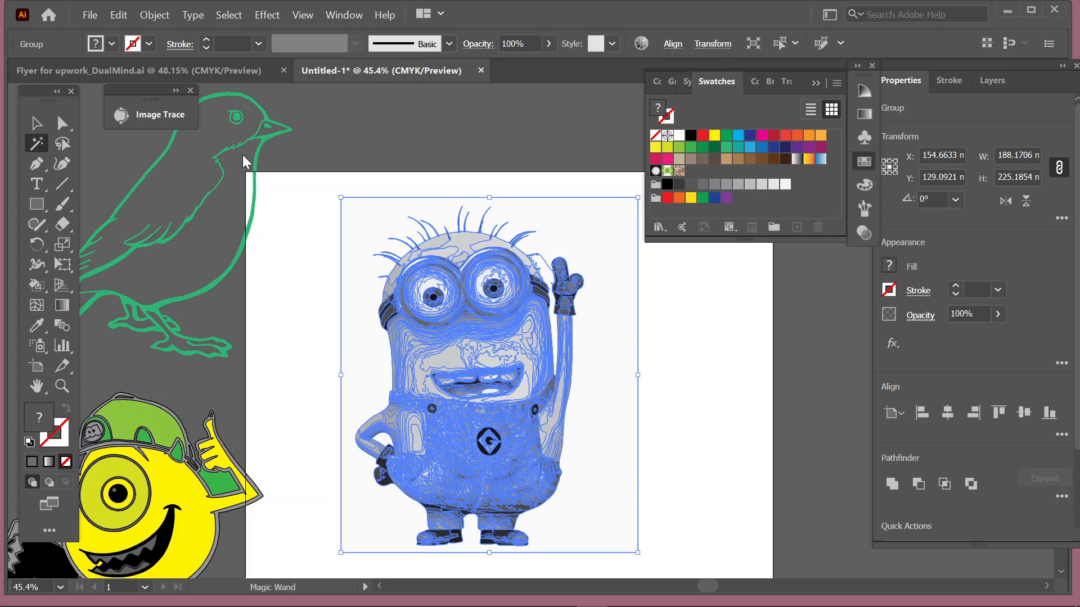
{"action": "left_click", "coordinate": [361, 220]}
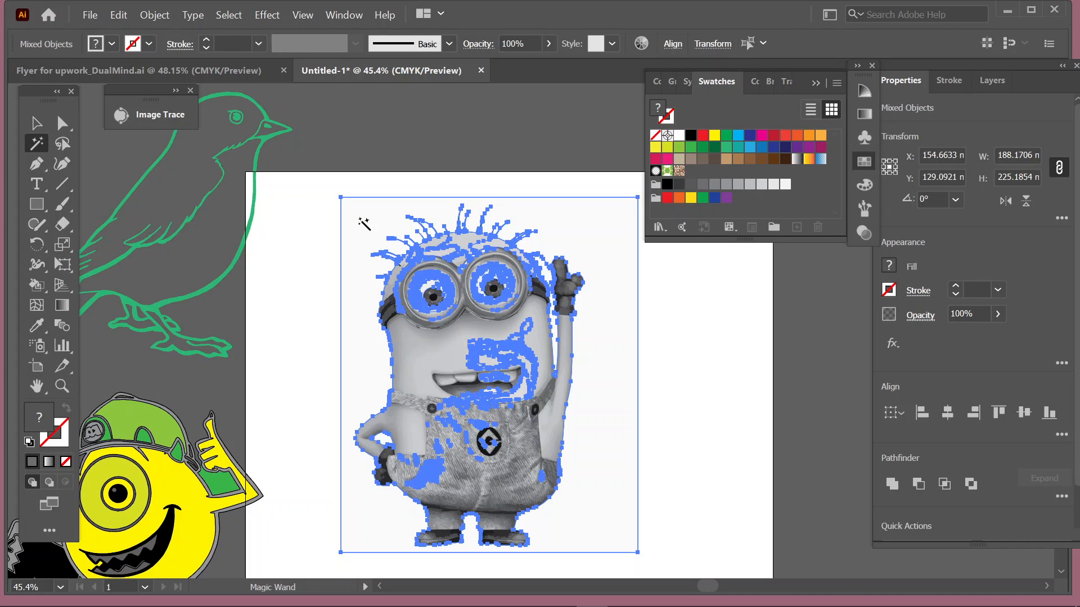
{"action": "key", "text": "Delete"}
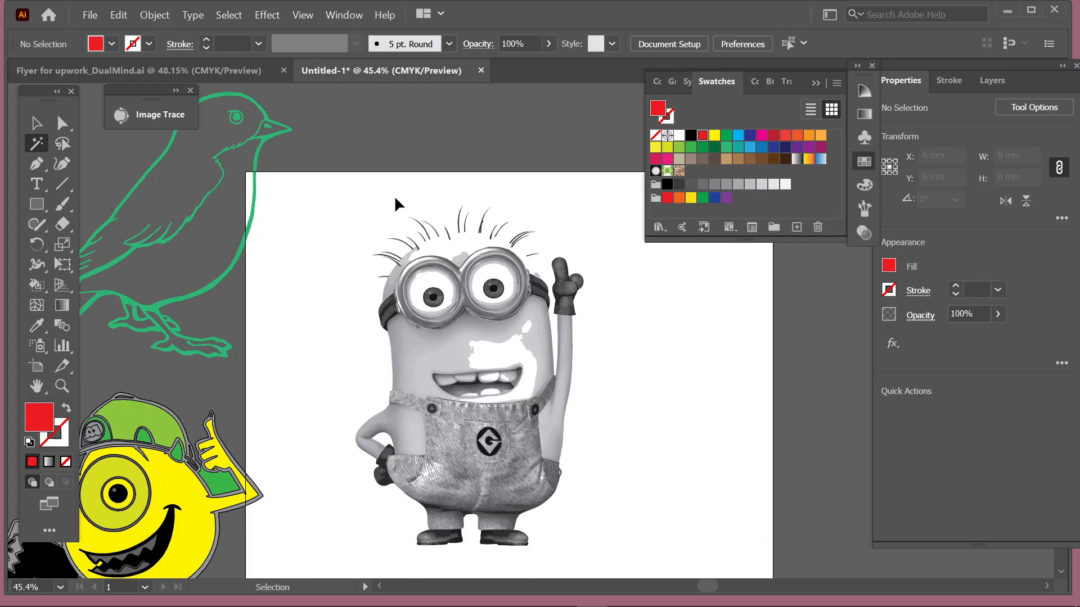
Undo the deletion of the near-white shapes and select them again with the Magic Wand
{"action": "left_click", "coordinate": [395, 202], "text": "ctrl"}
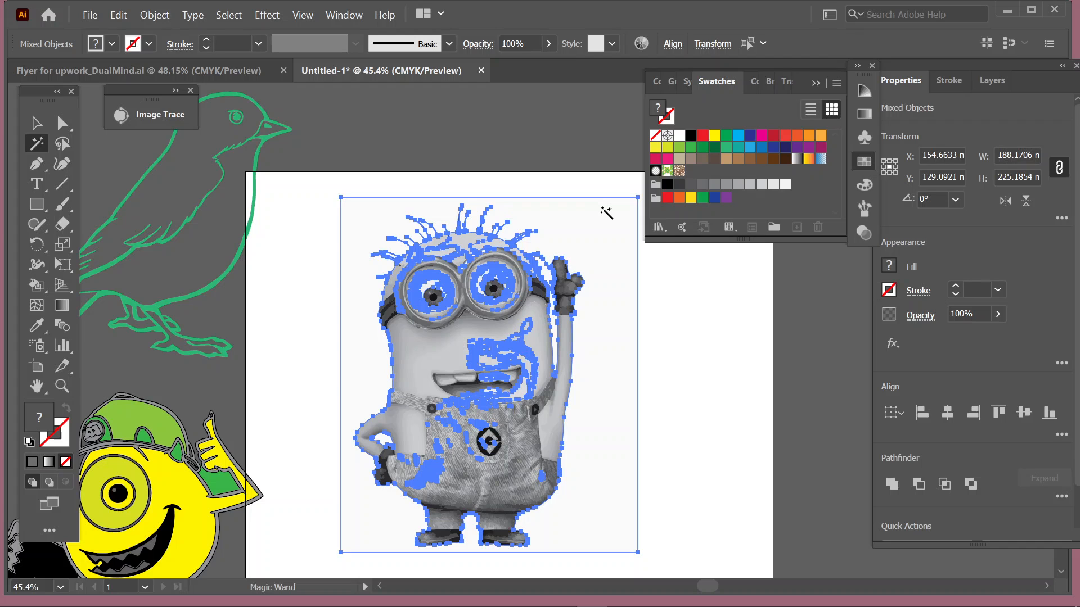
{"action": "left_click", "coordinate": [604, 211]}
{"action": "key", "text": "v"}
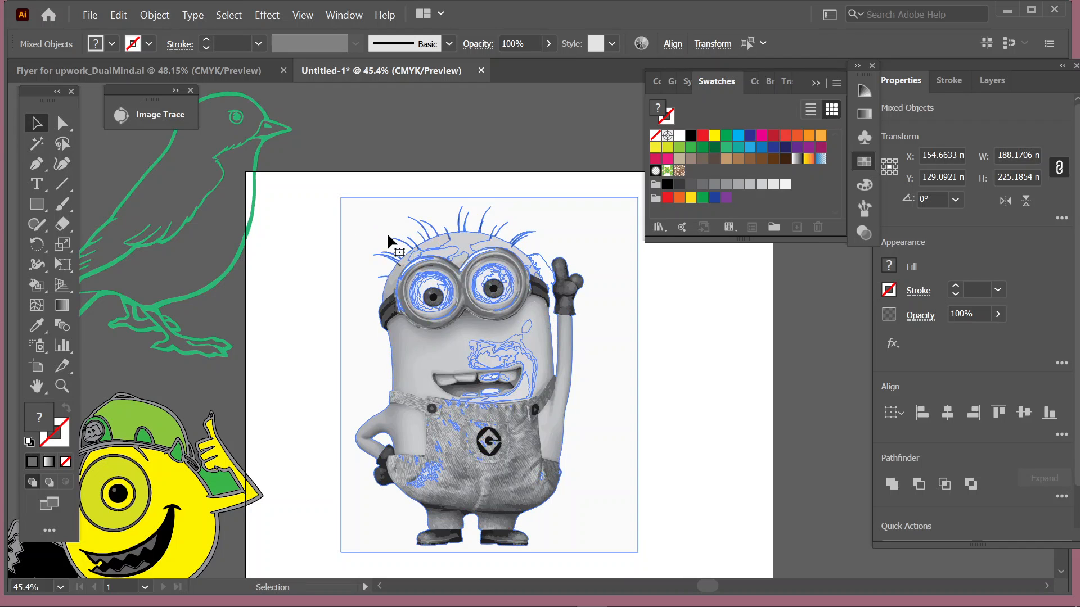
{"action": "right_click", "coordinate": [376, 208]}
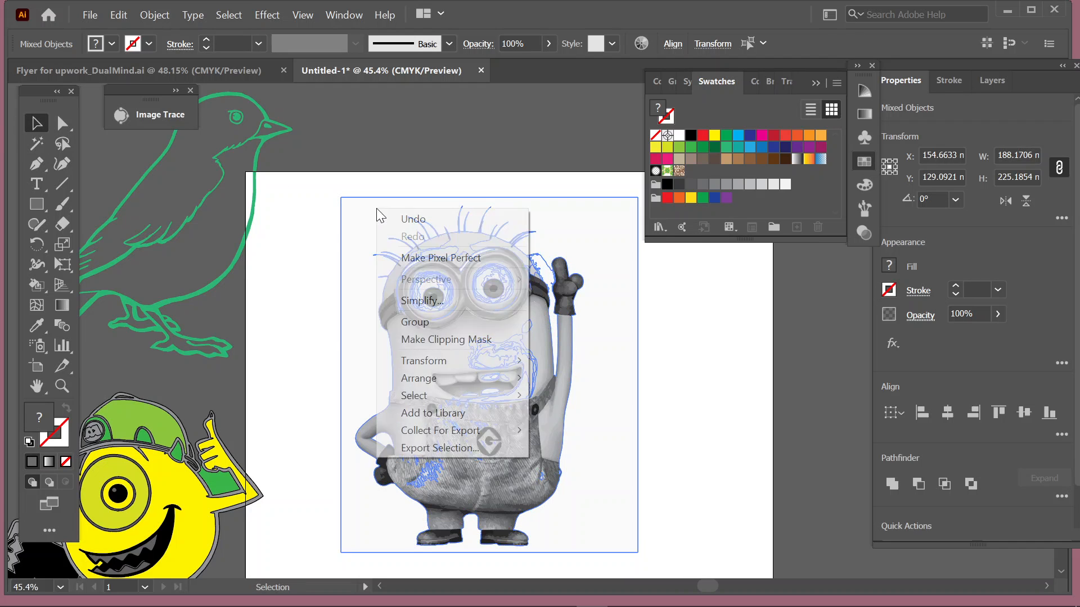
{"action": "left_click", "coordinate": [631, 316]}
Try moving the selected near-white shapes away from the minion, undo that move and clear the selection
{"action": "left_click_drag", "start_coordinate": [634, 301], "coordinate": [637, 300]}
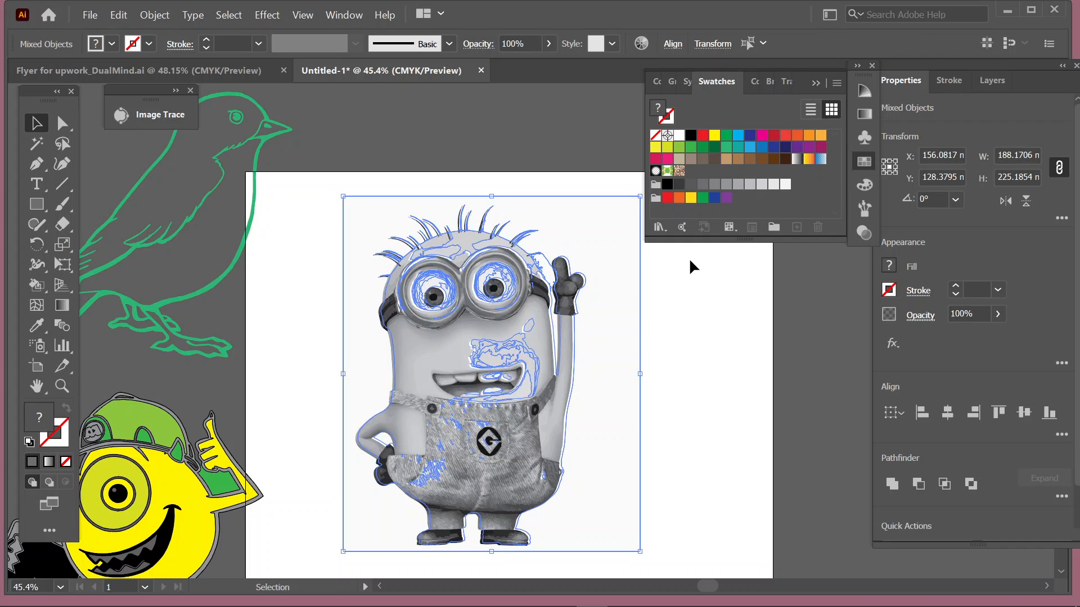
{"action": "mouse_move", "coordinate": [532, 245]}
{"action": "left_mouse_down"}
{"action": "mouse_move", "coordinate": [664, 262]}
{"action": "mouse_move", "coordinate": [684, 290]}
{"action": "left_mouse_up"}
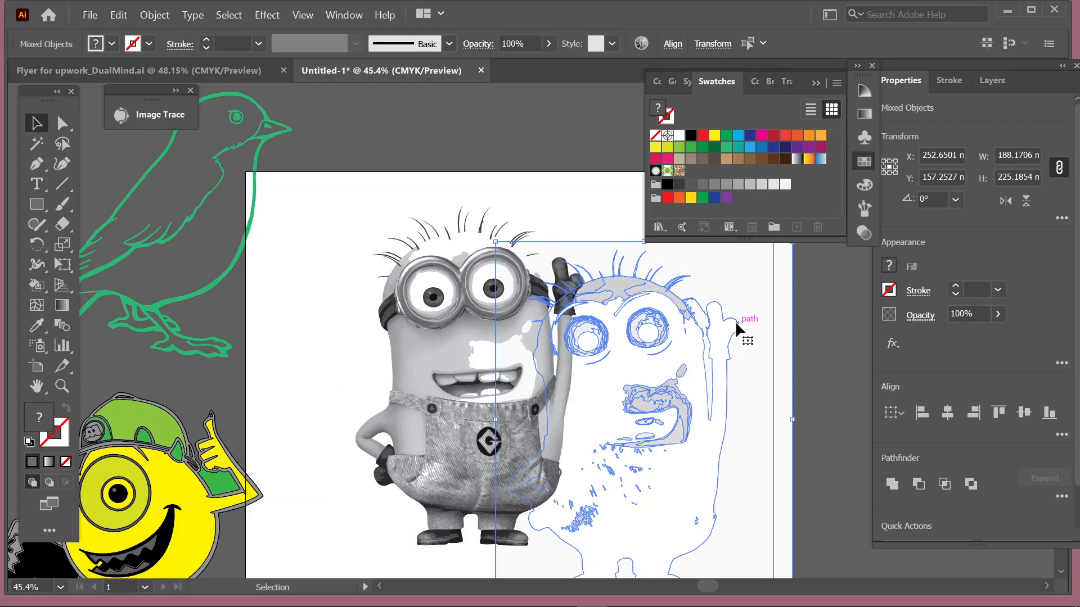
{"action": "key", "text": "ctrl+z"}
{"action": "left_click", "coordinate": [695, 307]}
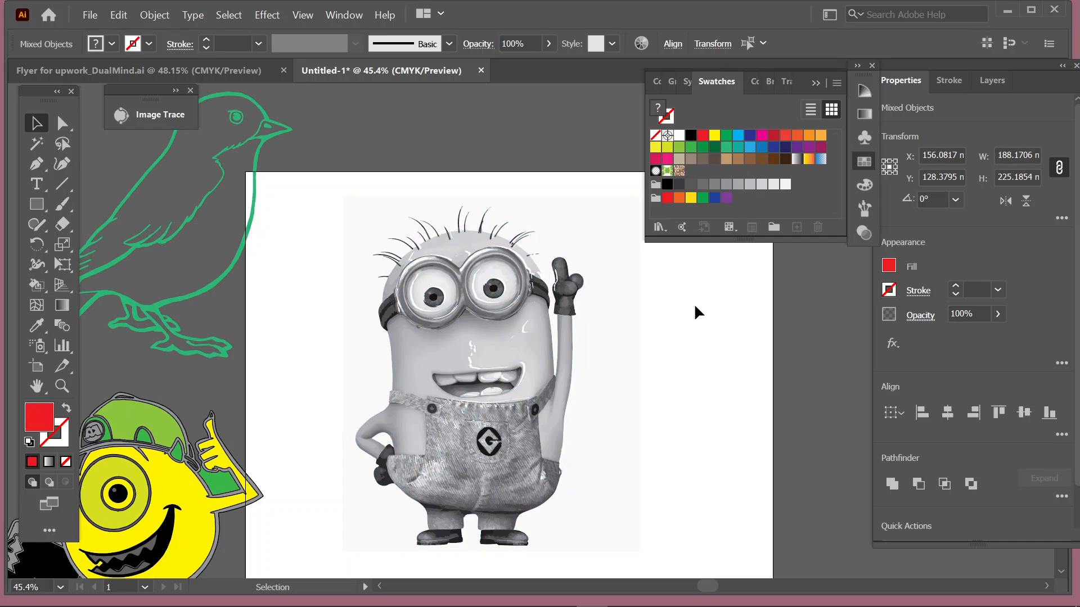
{"action": "left_click", "coordinate": [713, 346]}
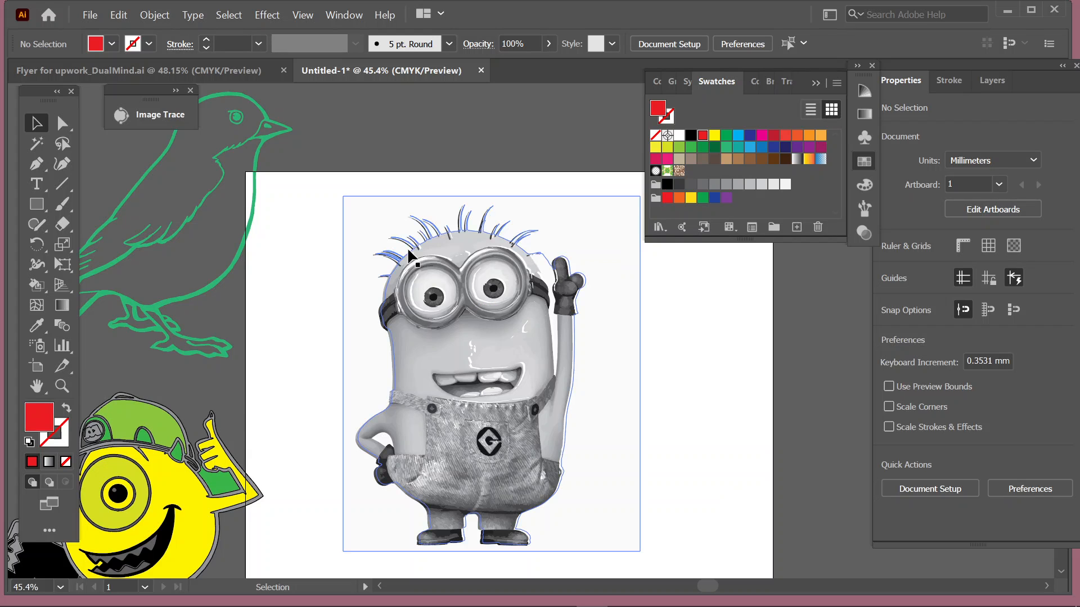
Examine the Image Trace settings with the expanded minion group selected
{"action": "left_click", "coordinate": [390, 235]}
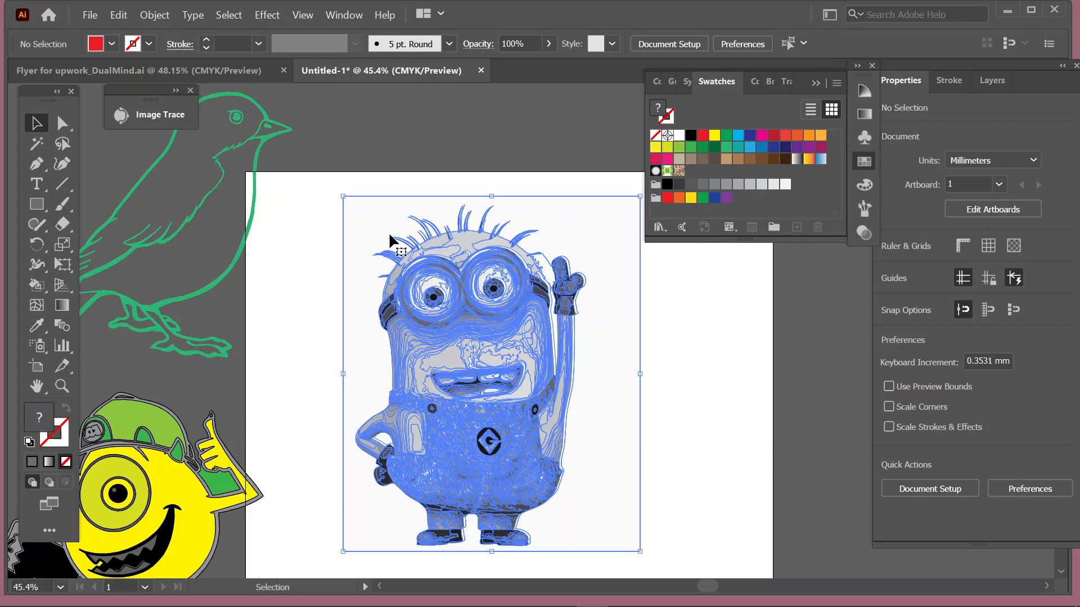
{"action": "left_click", "coordinate": [167, 116]}
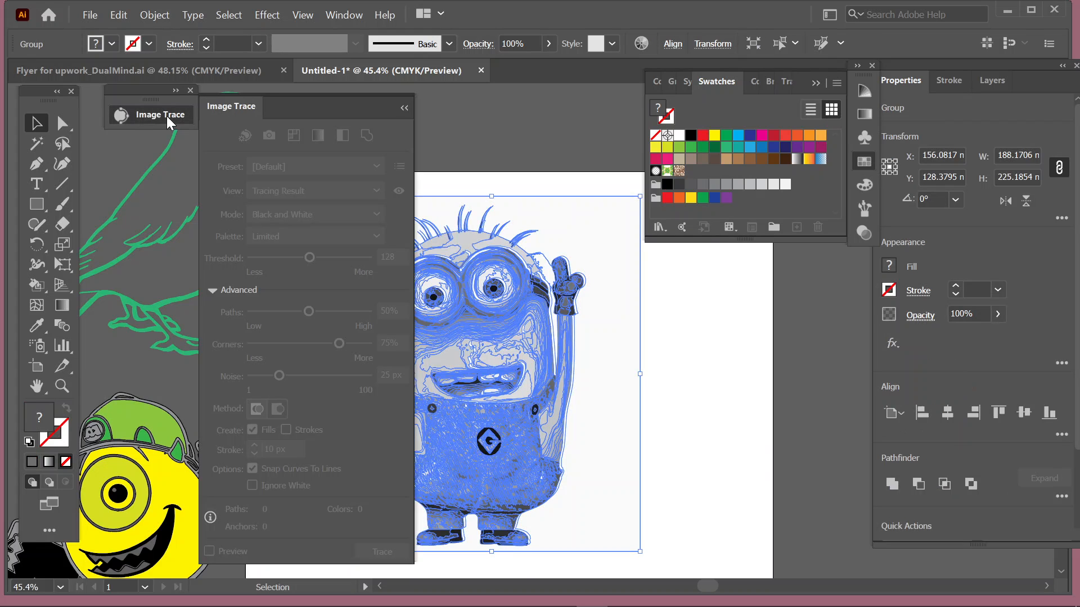
{"action": "left_click", "coordinate": [497, 143]}
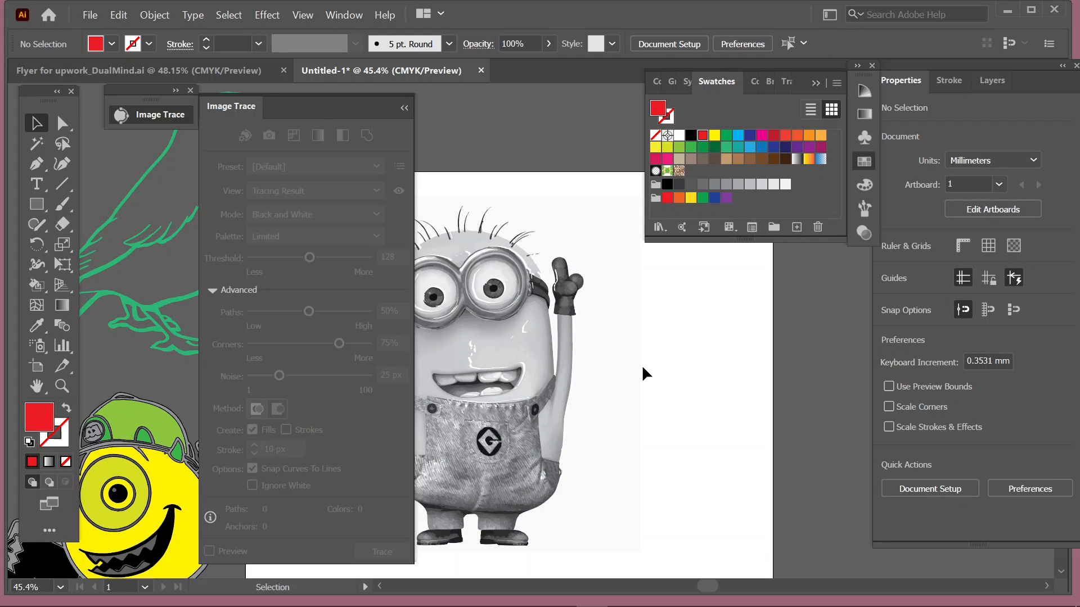
{"action": "left_click", "coordinate": [511, 275]}
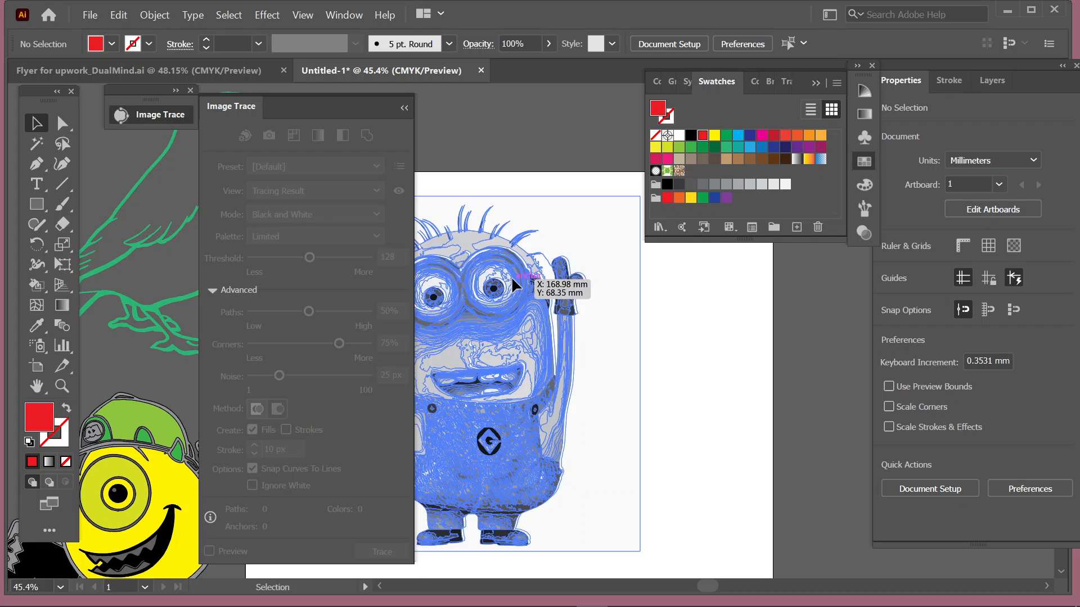
{"action": "left_click", "coordinate": [717, 312]}
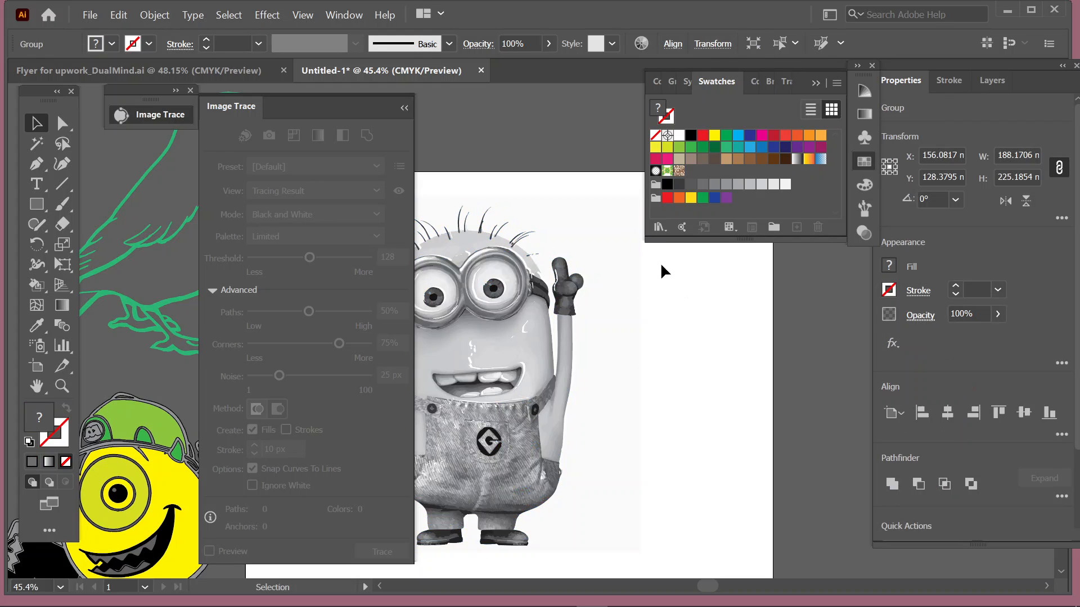
{"action": "left_click", "coordinate": [490, 316]}
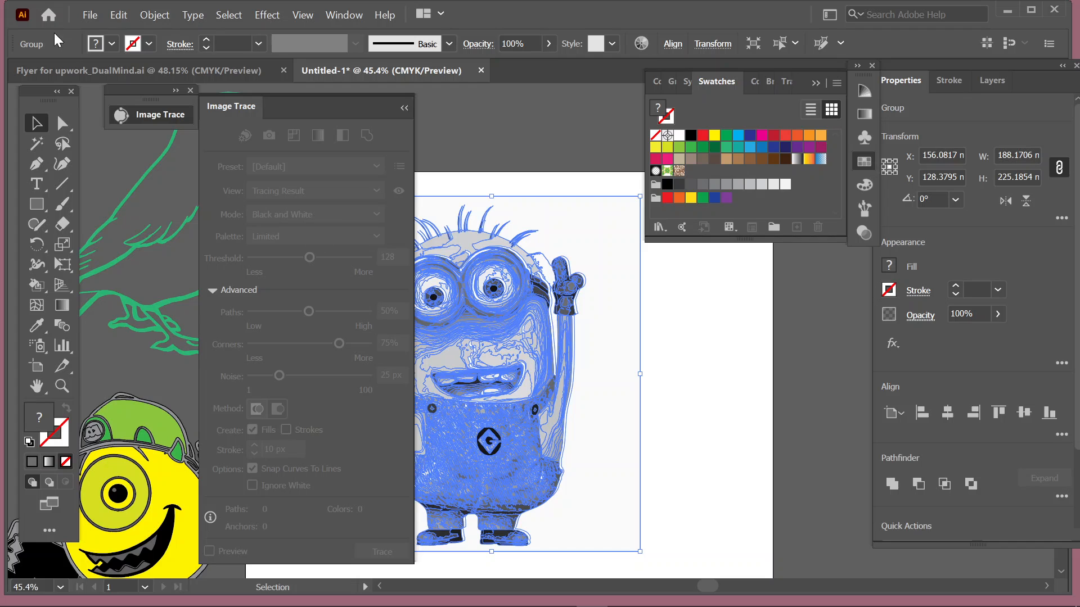
Place the linked cartoon mouse image 61OXKrkiy-L._SL1399_ beside the minion, overlapping the artboard's edge
{"action": "left_click", "coordinate": [90, 15]}
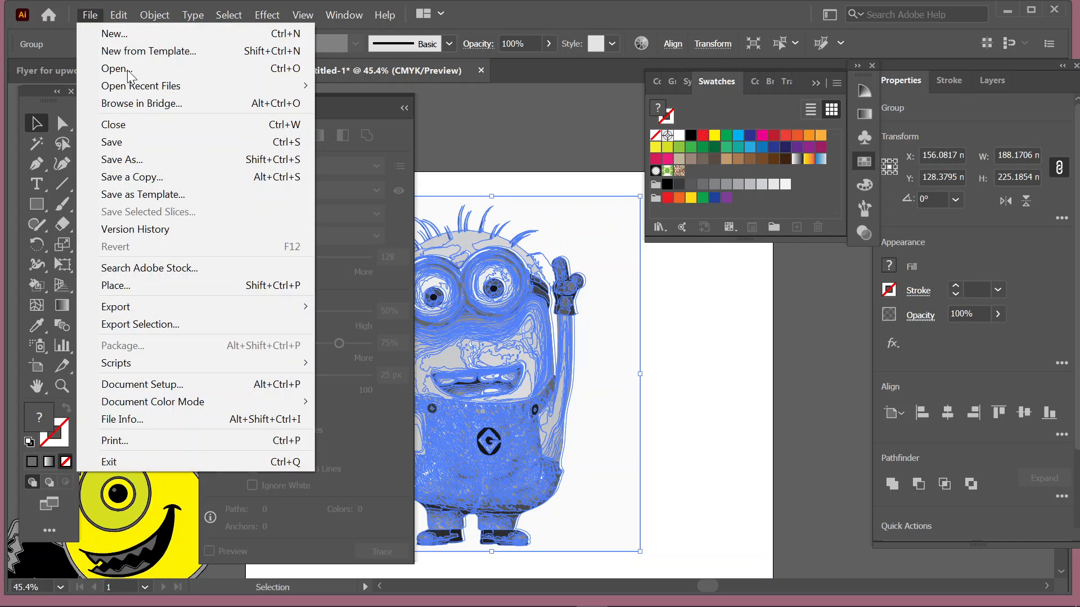
{"action": "left_click", "coordinate": [155, 280]}
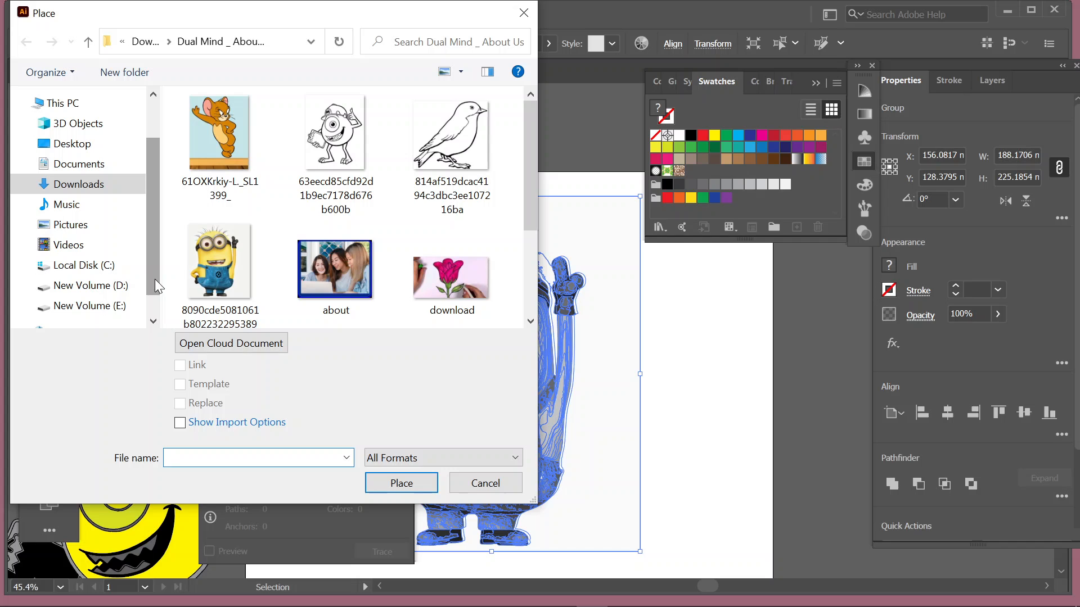
{"action": "left_click", "coordinate": [220, 158]}
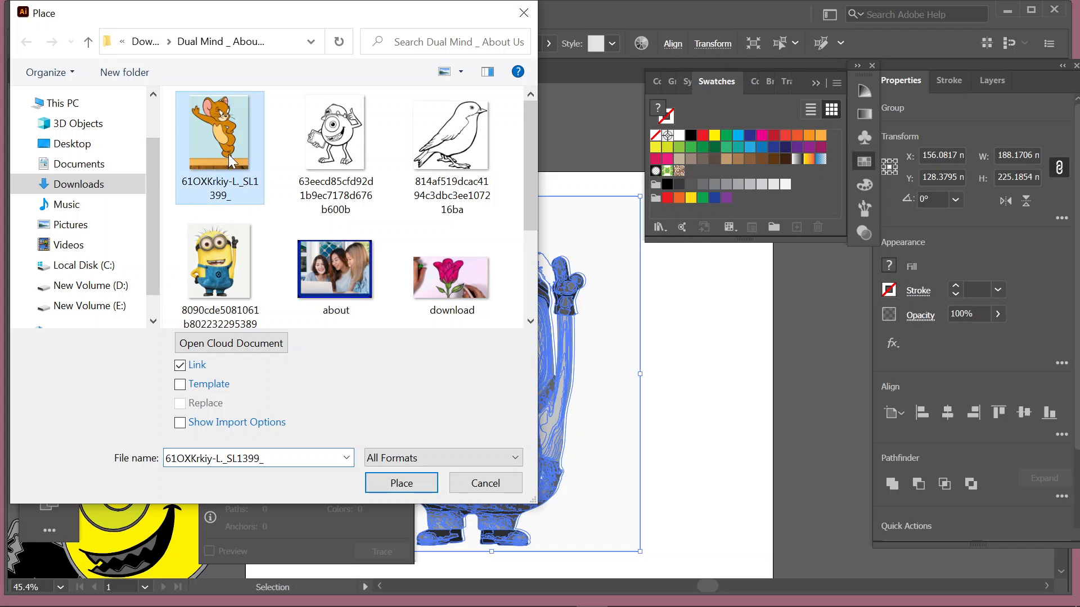
{"action": "left_click", "coordinate": [400, 482]}
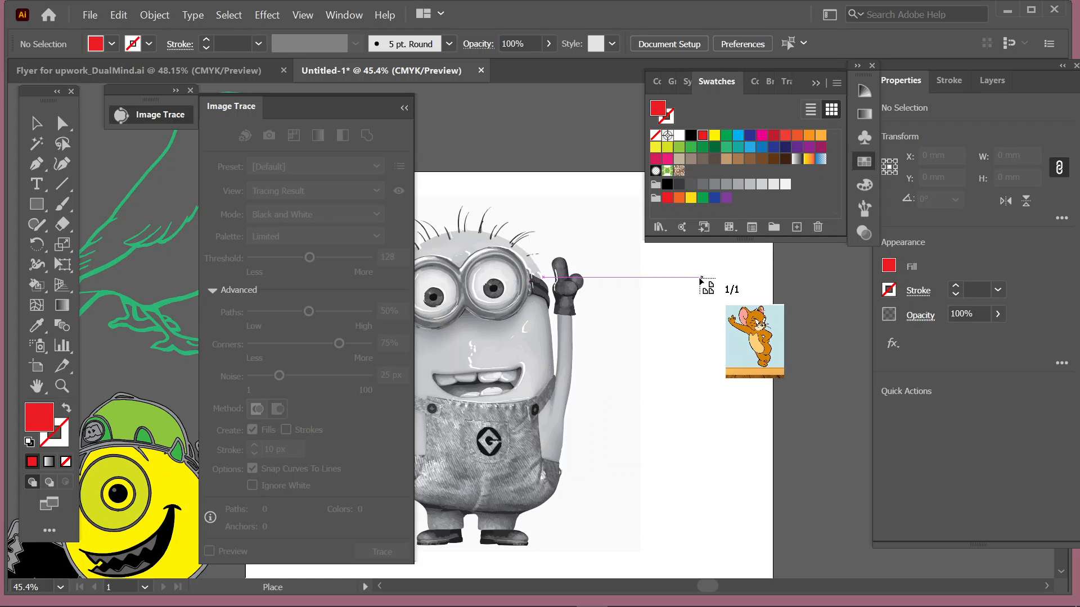
{"action": "left_click_drag", "start_coordinate": [668, 272], "coordinate": [953, 577]}
Delete the minion artwork and move the cartoon mouse image into its place on the artboard
{"action": "left_click", "coordinate": [504, 265]}
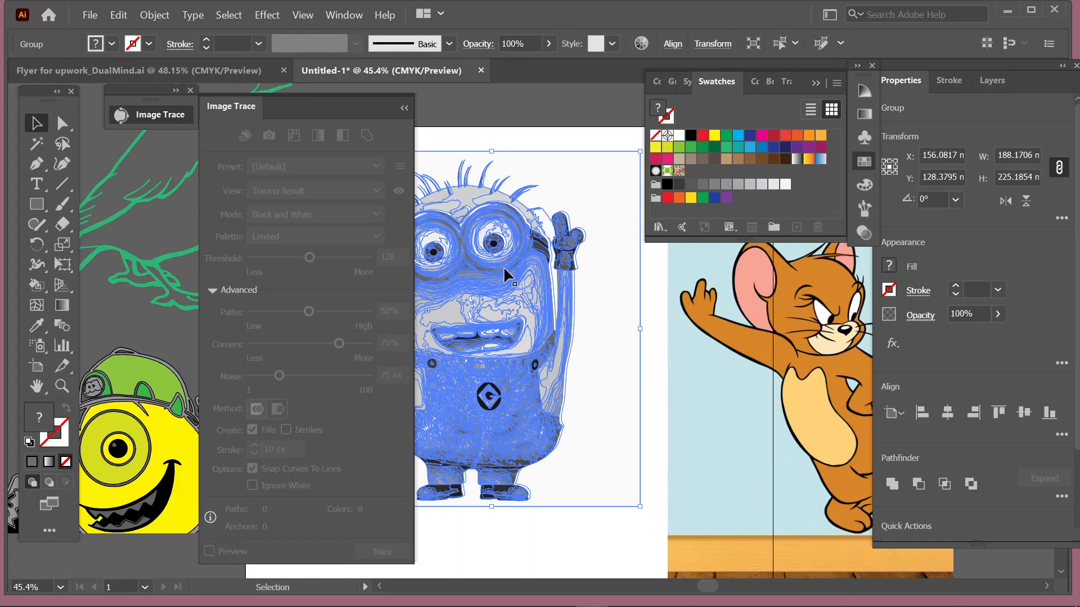
{"action": "key", "text": "Delete"}
{"action": "mouse_move", "coordinate": [753, 353]}
{"action": "left_mouse_down"}
{"action": "mouse_move", "coordinate": [460, 307]}
{"action": "mouse_move", "coordinate": [453, 273]}
{"action": "mouse_move", "coordinate": [467, 298]}
{"action": "left_mouse_up"}
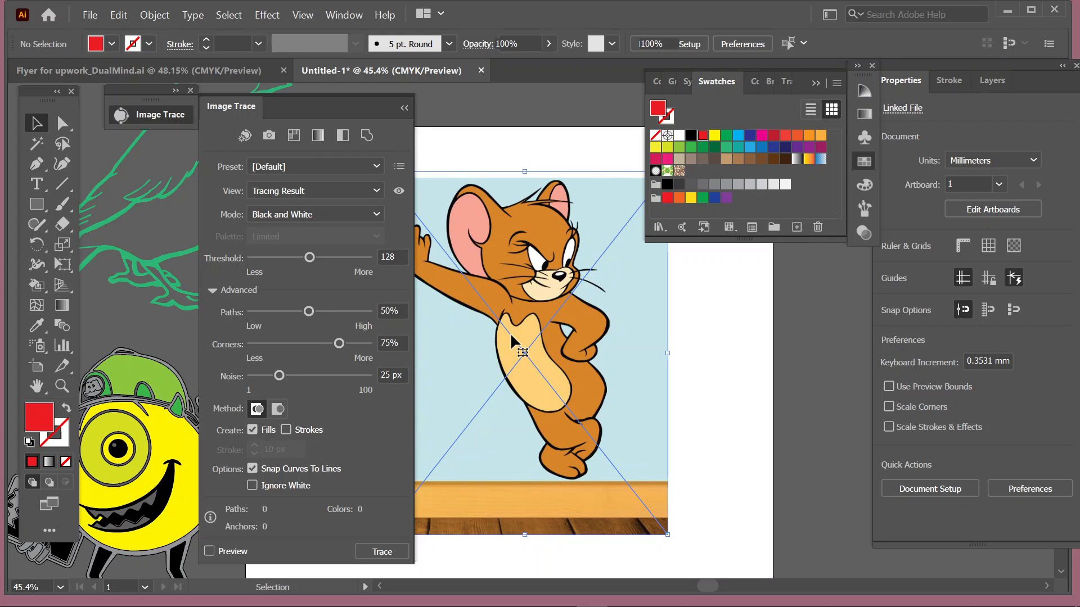
{"action": "scroll", "coordinate": [568, 343], "scroll_direction": "right", "scroll_amount": 2}
{"action": "scroll", "coordinate": [562, 336], "scroll_direction": "right", "scroll_amount": 1}
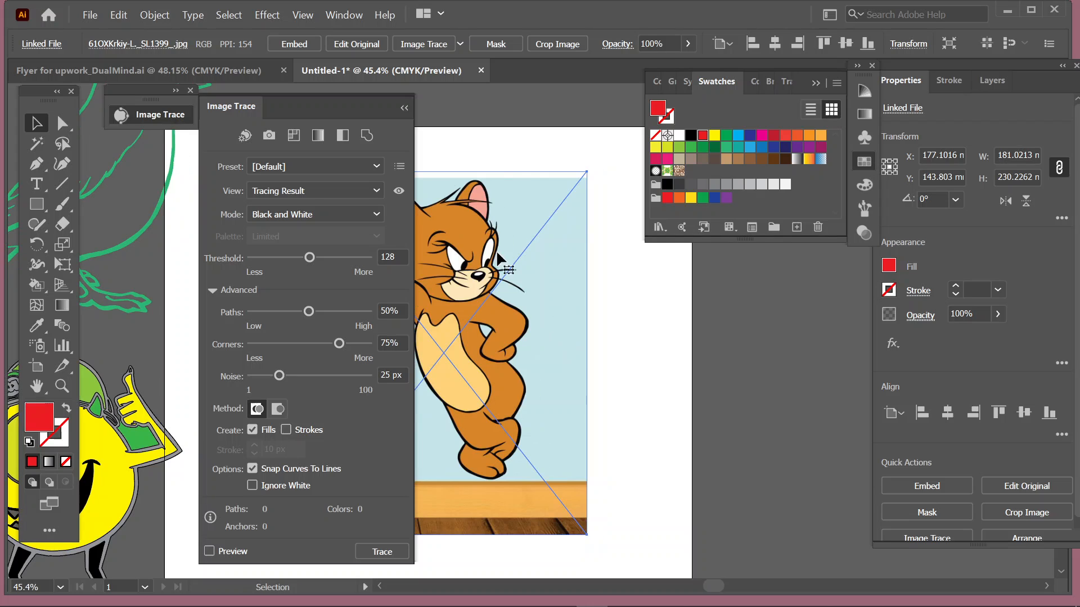
Trace the cartoon mouse image with the default preset and display the Image Trace settings clear of the artwork
{"action": "left_click", "coordinate": [404, 108]}
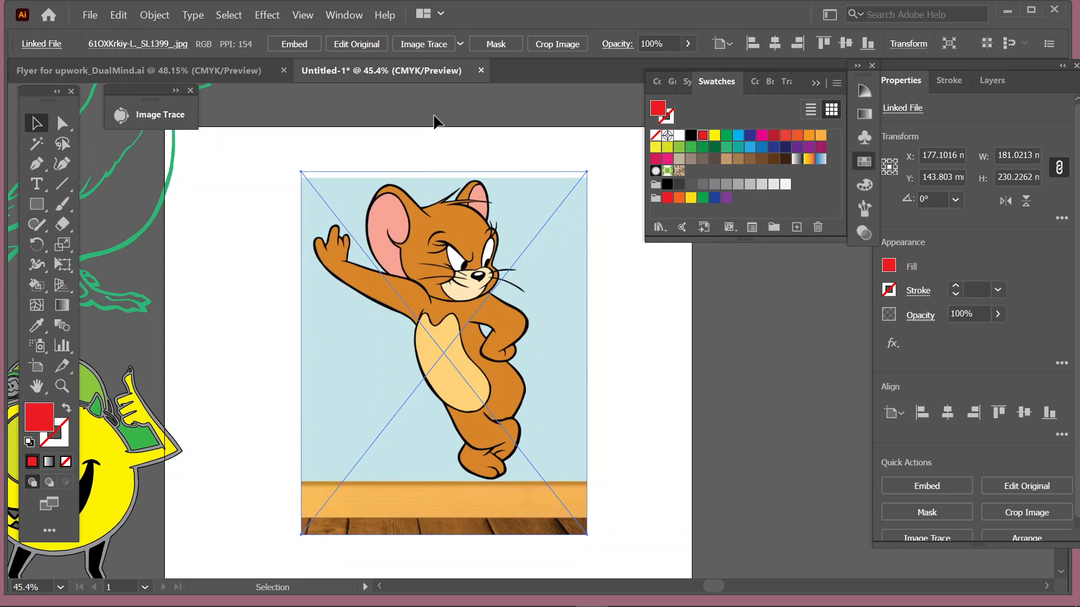
{"action": "left_click", "coordinate": [424, 40]}
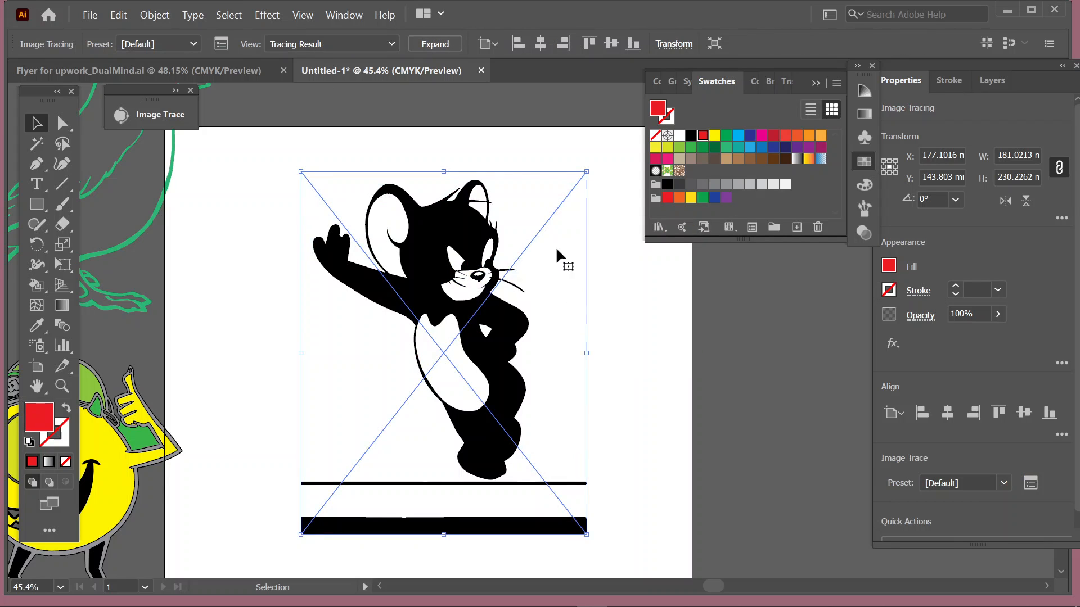
{"action": "left_click", "coordinate": [174, 119]}
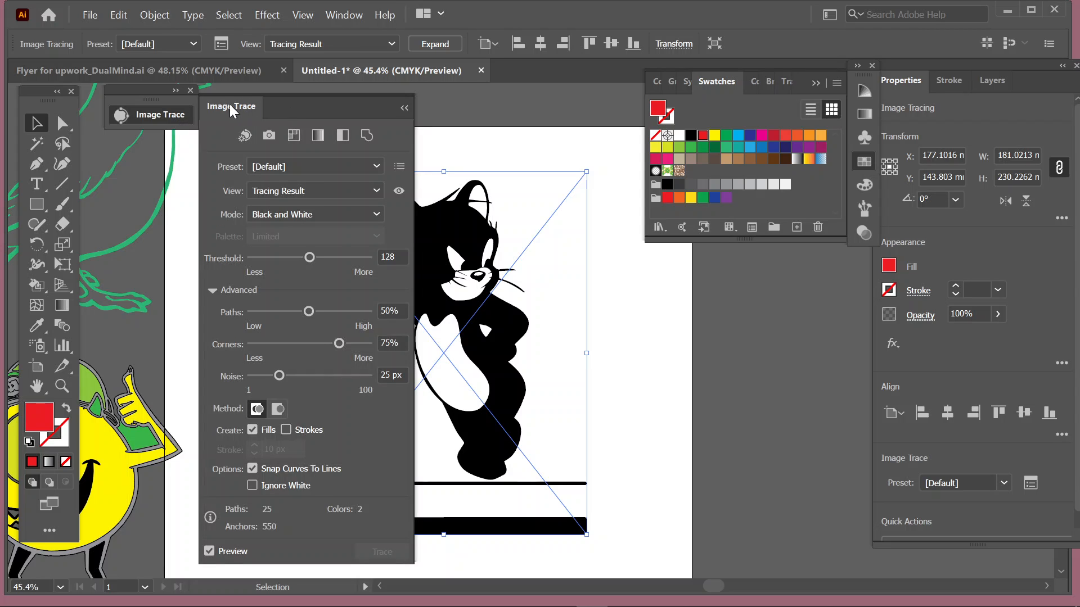
{"action": "left_click_drag", "start_coordinate": [229, 103], "coordinate": [117, 103]}
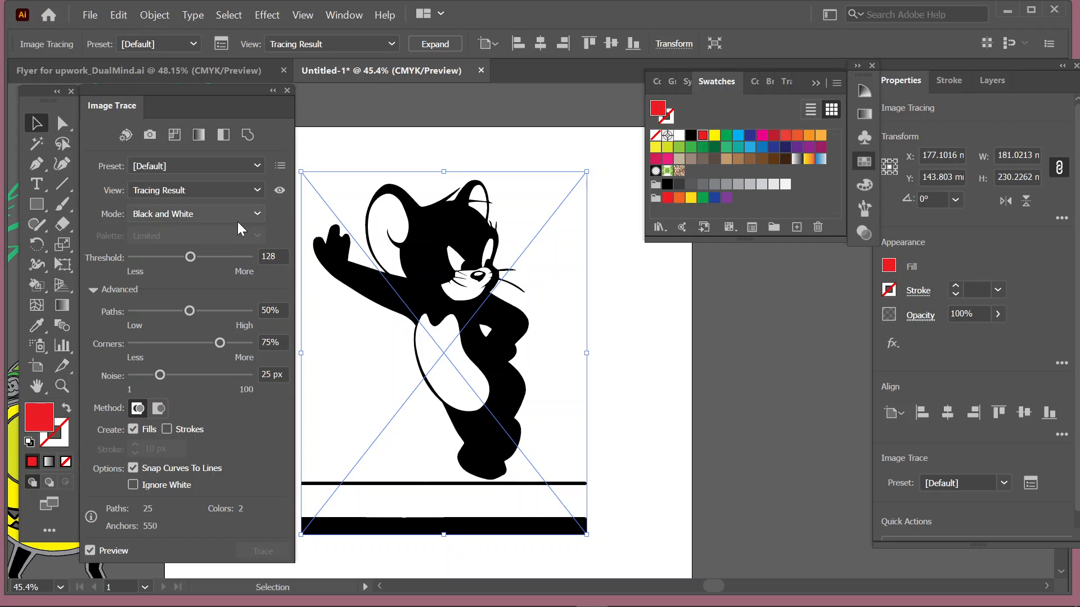
Set the mouse tracing's mode to Color and its palette to Full Tone
{"action": "left_click", "coordinate": [204, 213]}
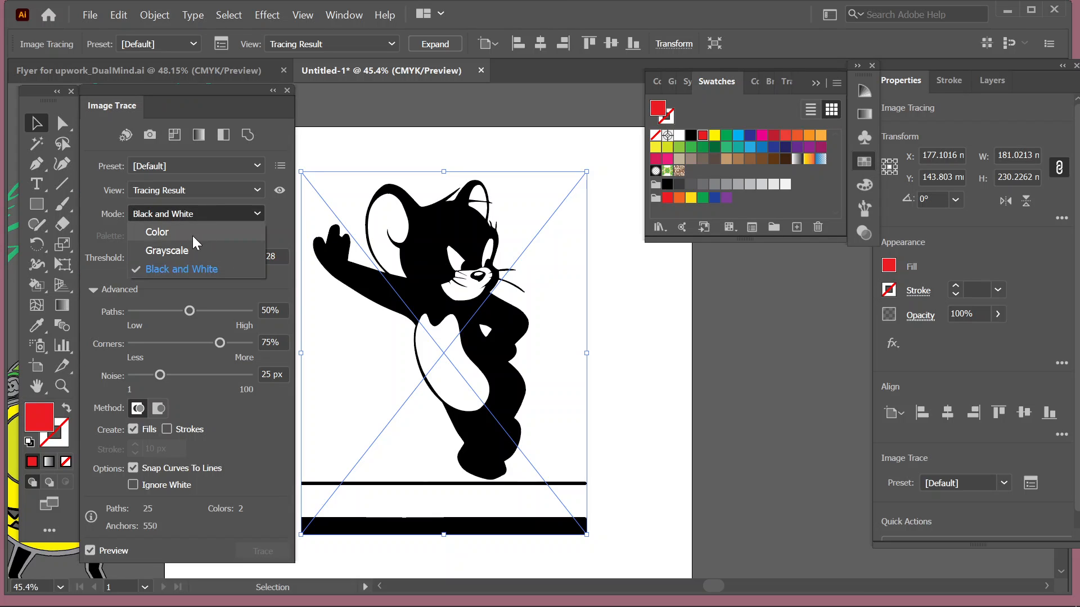
{"action": "left_click", "coordinate": [192, 235]}
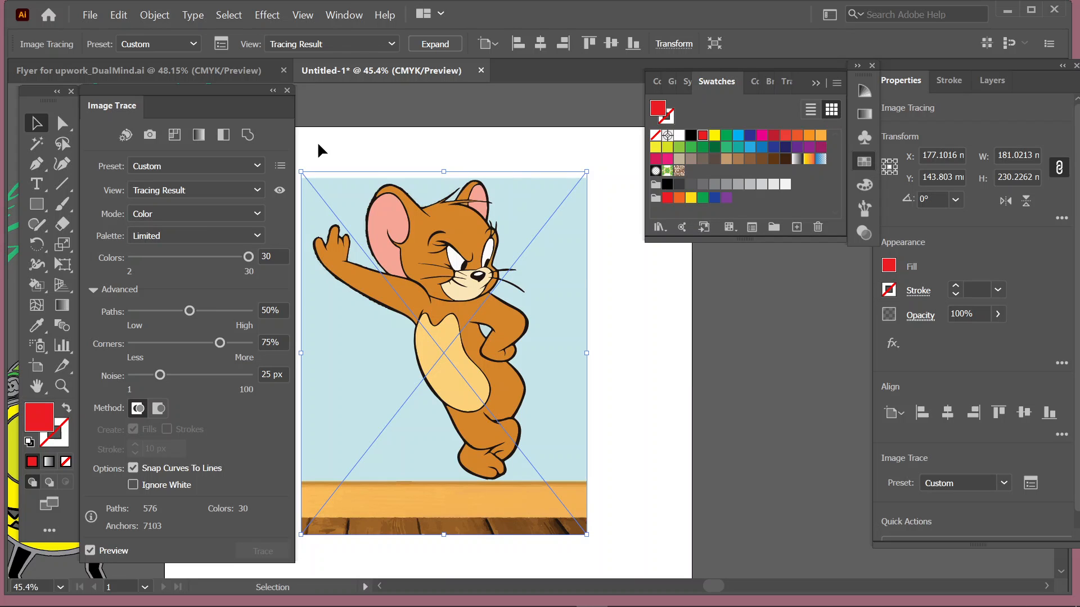
{"action": "left_click", "coordinate": [234, 231]}
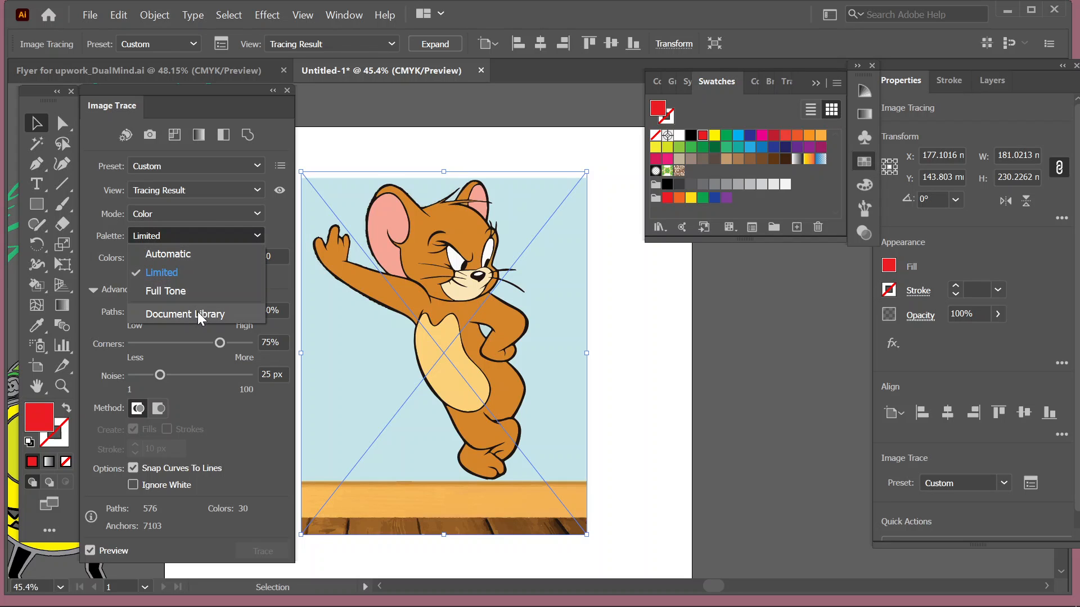
{"action": "left_click", "coordinate": [184, 291]}
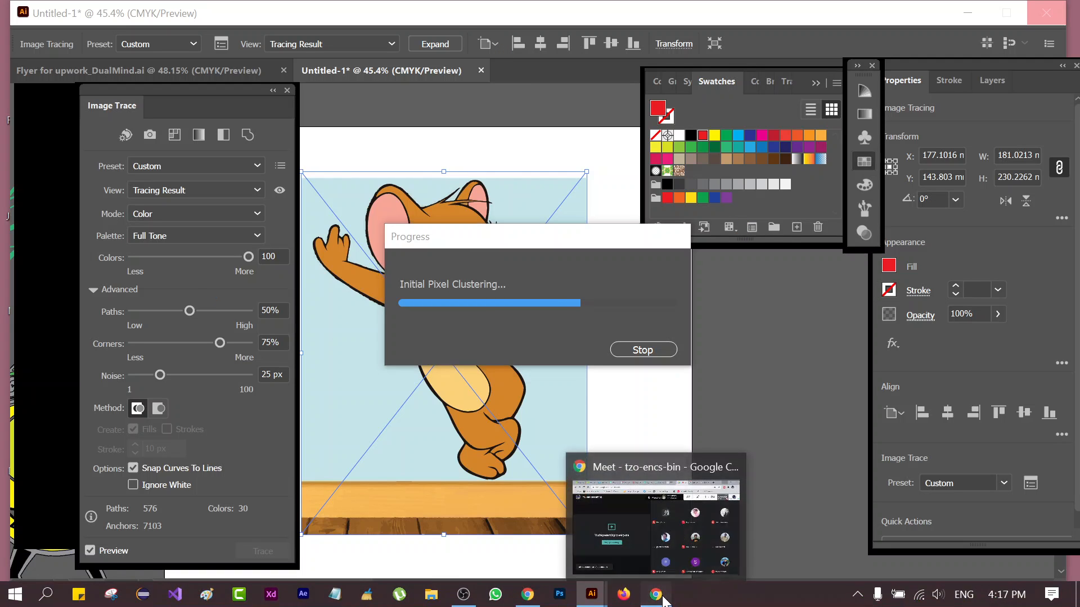
Switch to the Google Meet call in Chrome and mute the microphone
{"action": "left_click", "coordinate": [663, 600]}
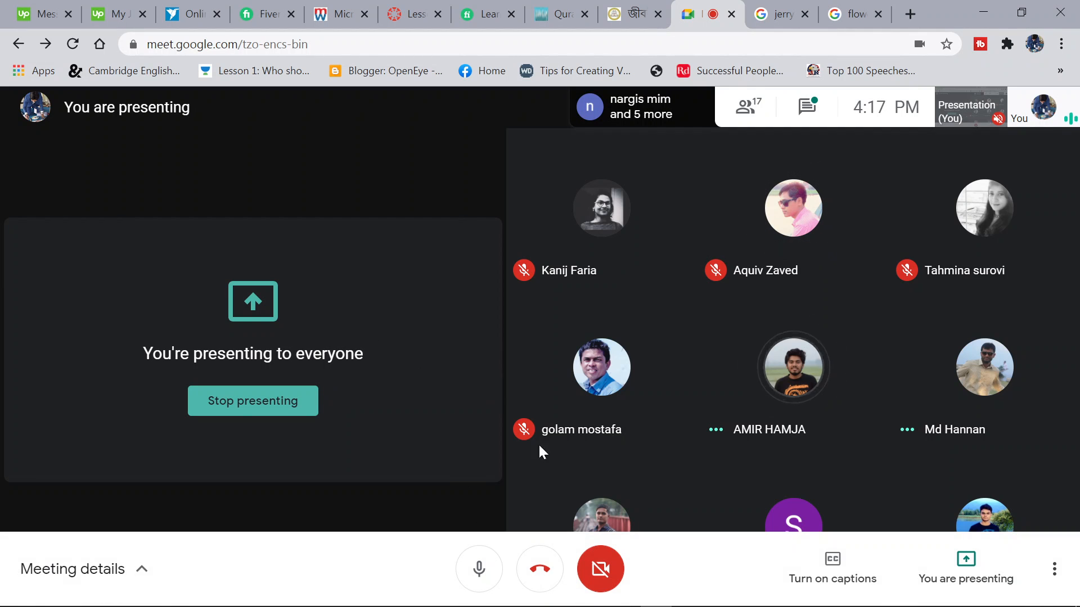
{"action": "left_click", "coordinate": [476, 546]}
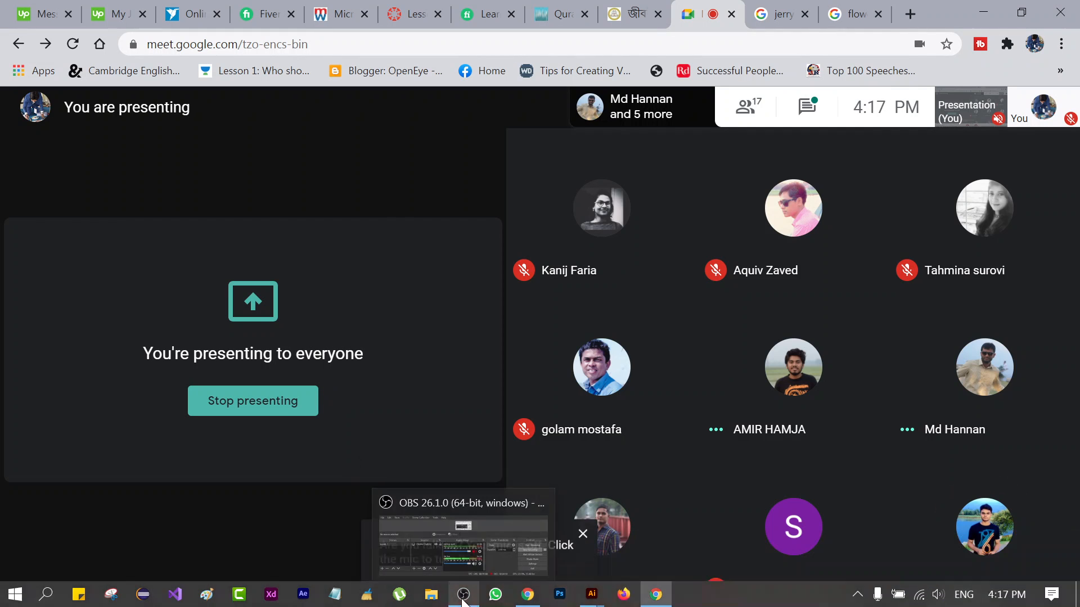
Check the OBS recording, unmute the microphone in the Google Meet call and return to Illustrator
{"action": "left_click", "coordinate": [463, 601]}
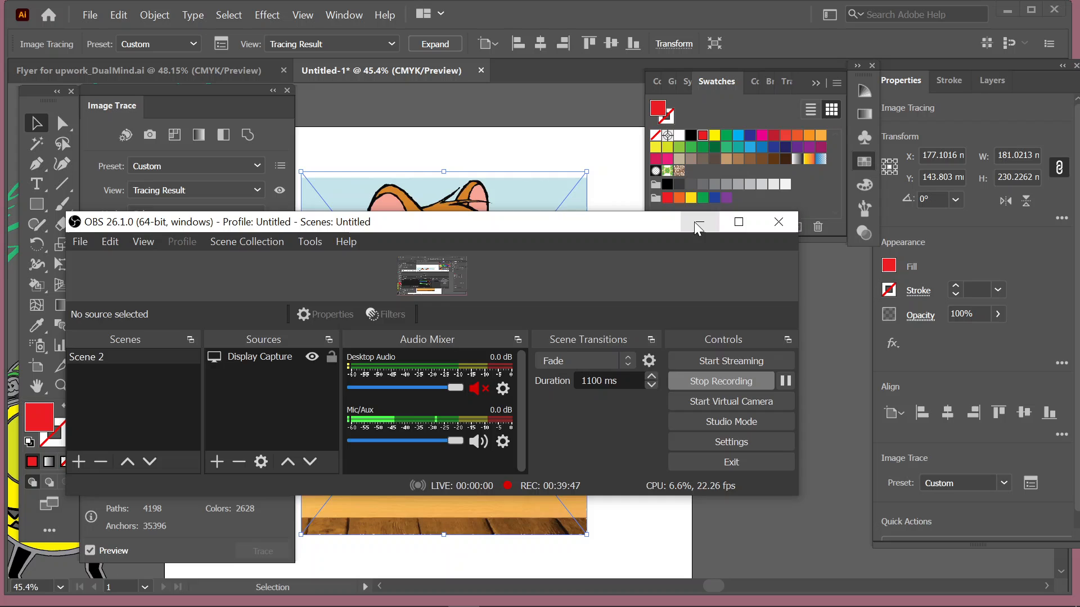
{"action": "left_click", "coordinate": [699, 222]}
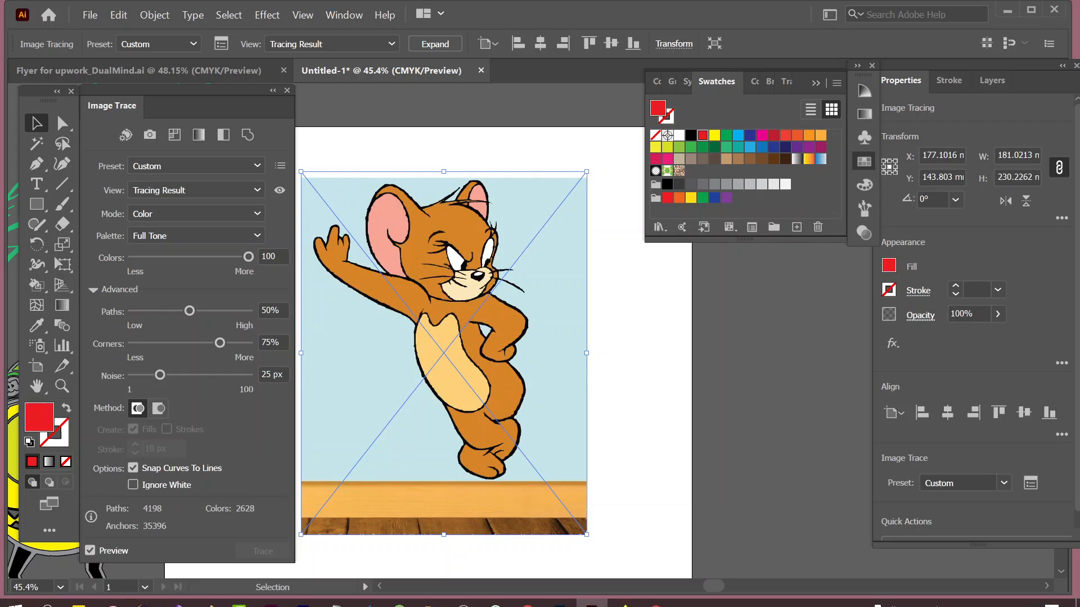
{"action": "left_click", "coordinate": [662, 599]}
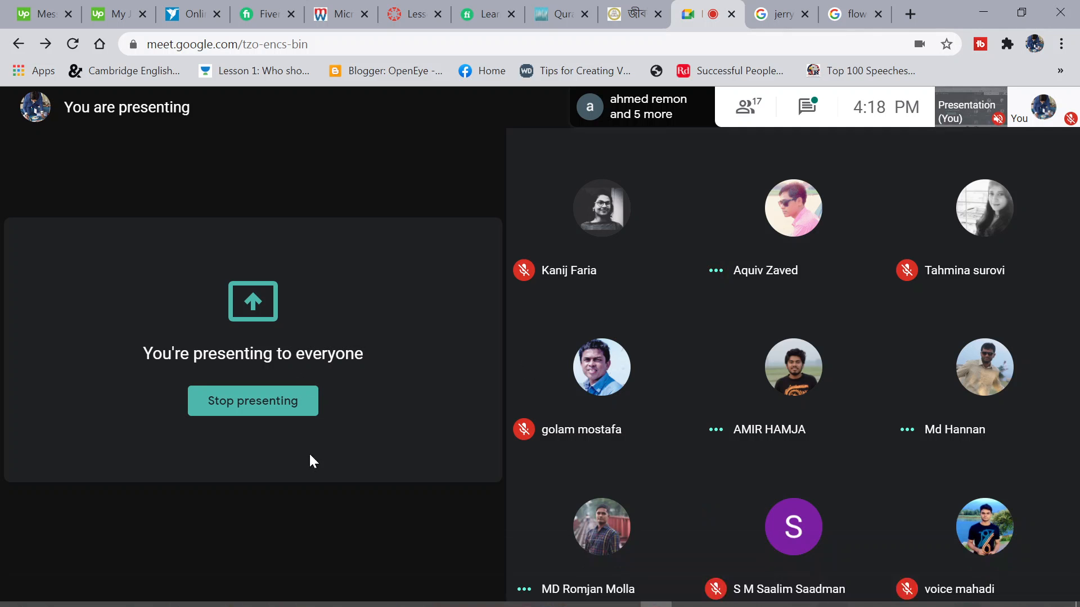
{"action": "left_click", "coordinate": [478, 571]}
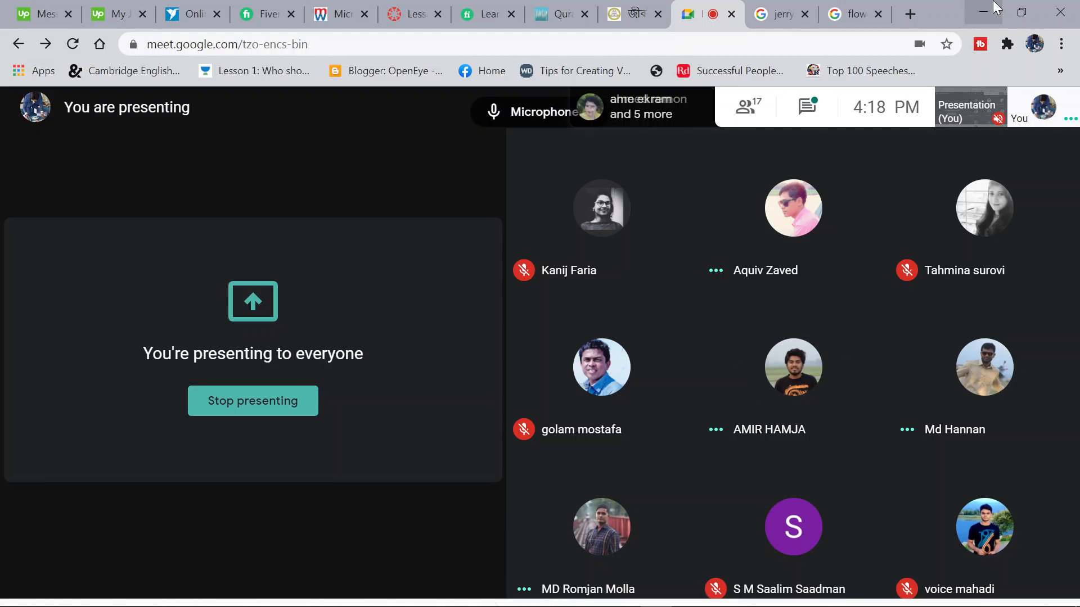
{"action": "left_click", "coordinate": [993, 6]}
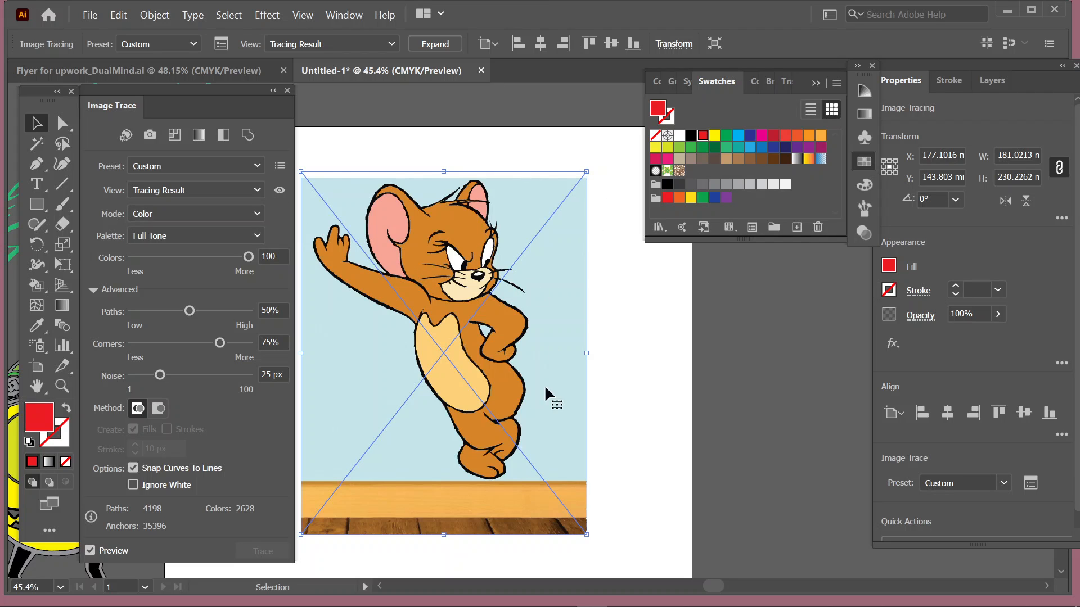
Try the Sketched Art and Shades of Gray presets on the mouse tracing
{"action": "left_click", "coordinate": [232, 167]}
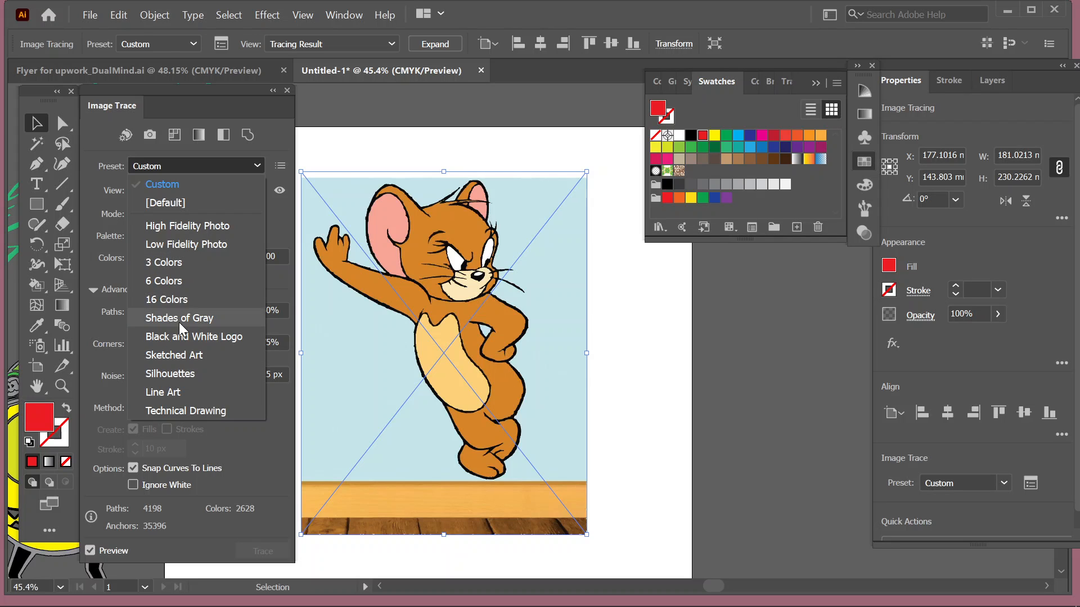
{"action": "left_click", "coordinate": [189, 354]}
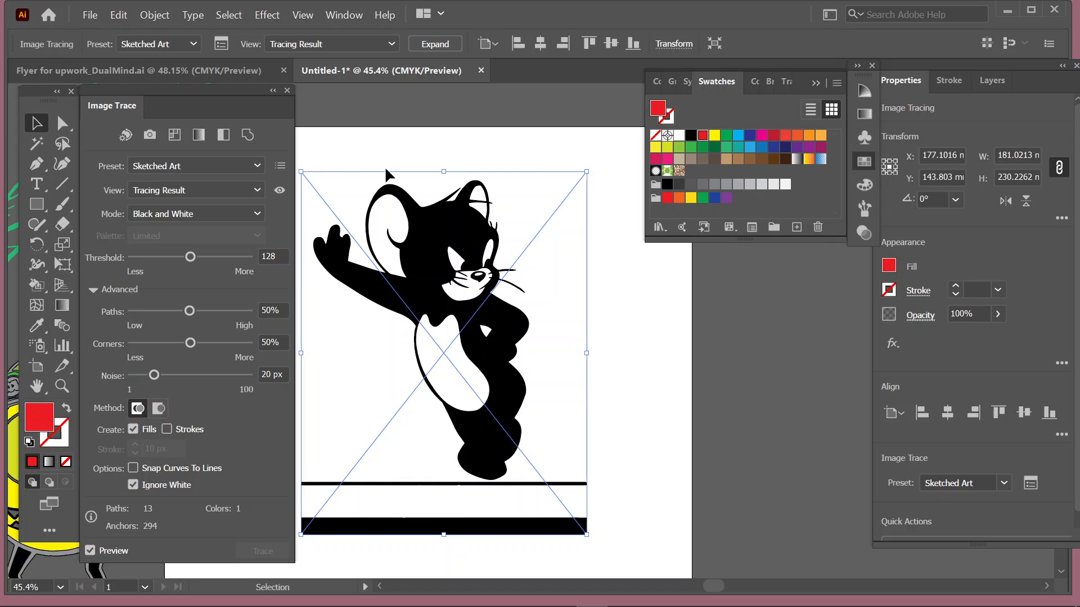
{"action": "left_click", "coordinate": [258, 166]}
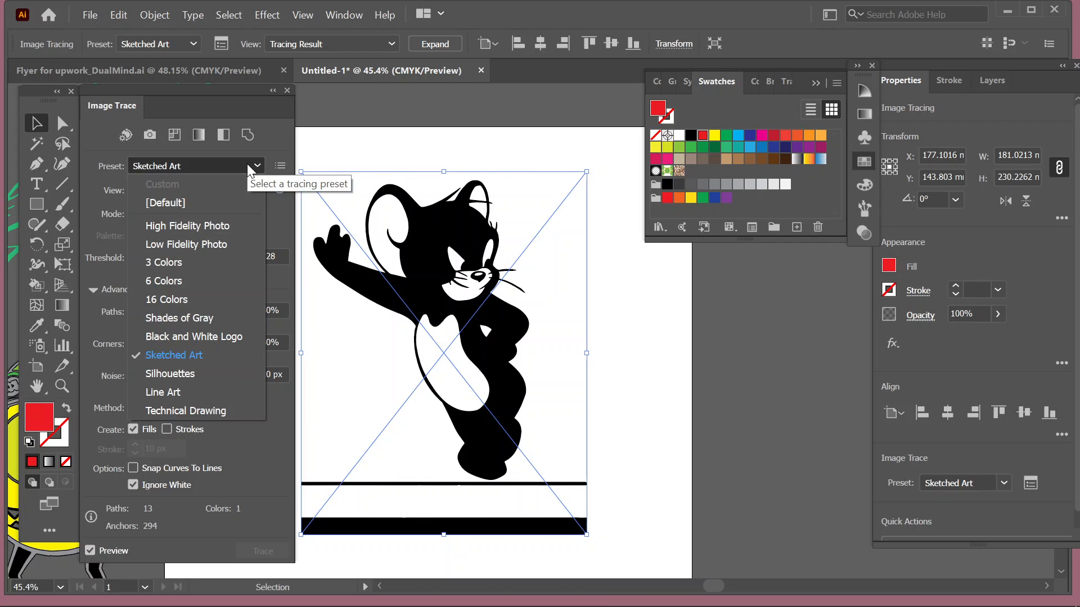
{"action": "left_click", "coordinate": [190, 319]}
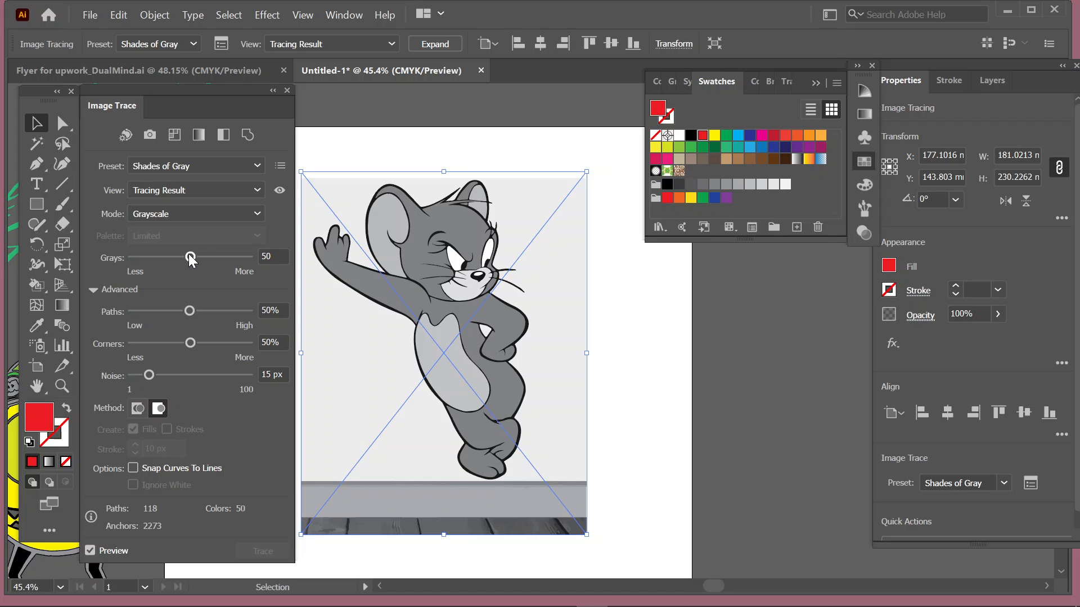
Set the grayscale mouse tracing to 71 grays, 25% paths and 45 px noise
{"action": "left_click_drag", "start_coordinate": [189, 257], "coordinate": [214, 257]}
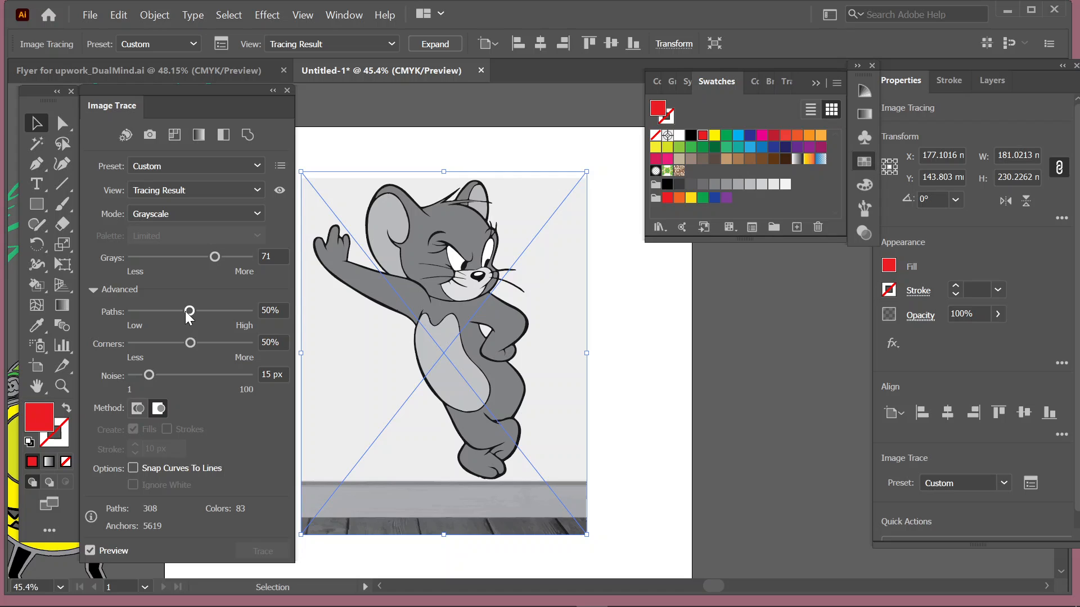
{"action": "left_click_drag", "start_coordinate": [184, 312], "coordinate": [156, 316]}
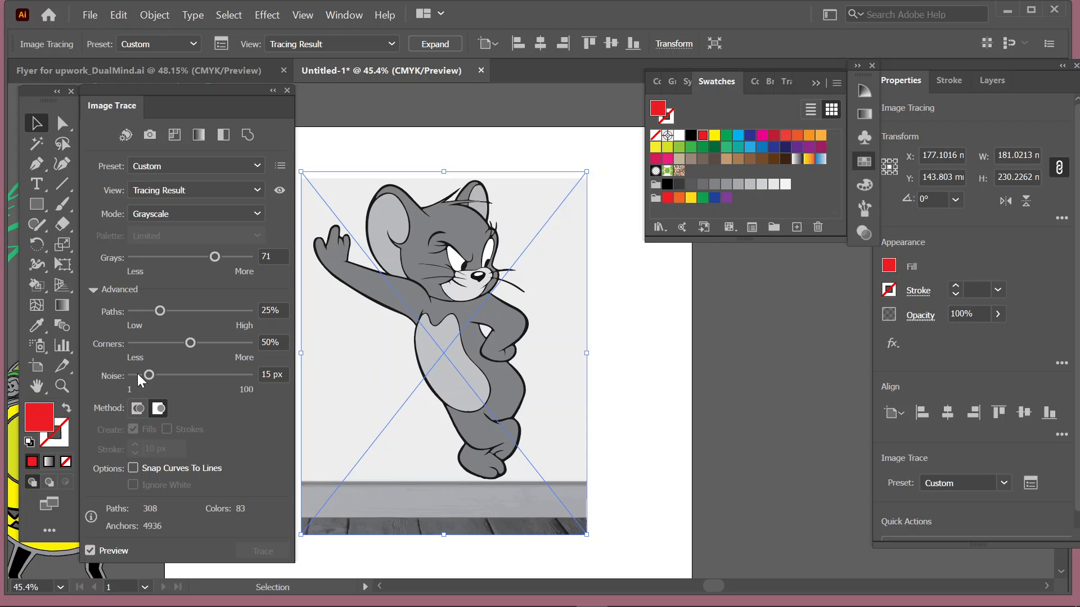
{"action": "left_click_drag", "start_coordinate": [148, 376], "coordinate": [184, 376]}
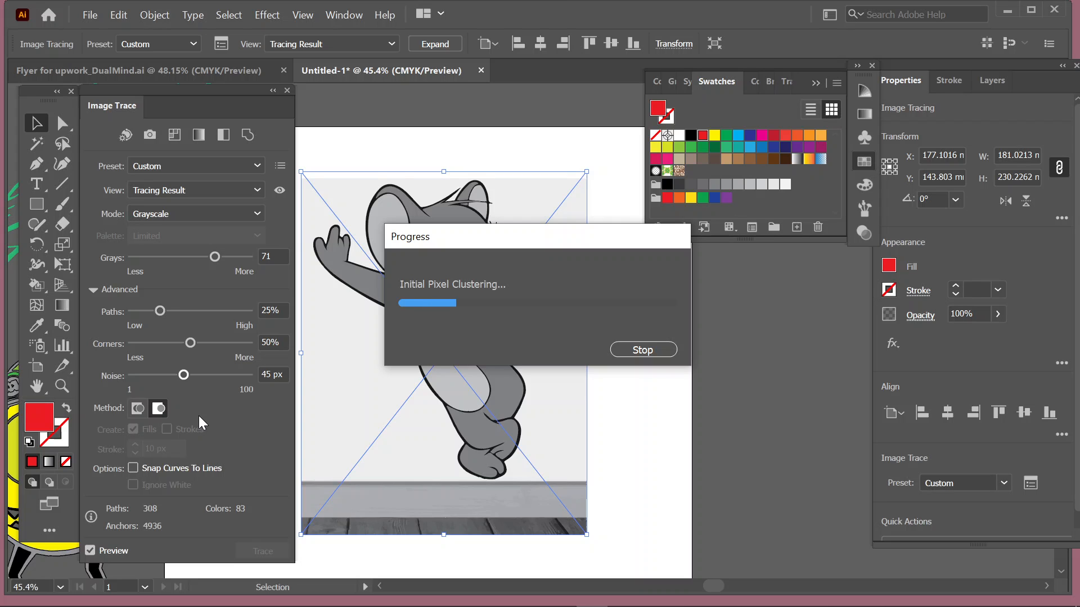
{"action": "mouse_move", "coordinate": [384, 600]}
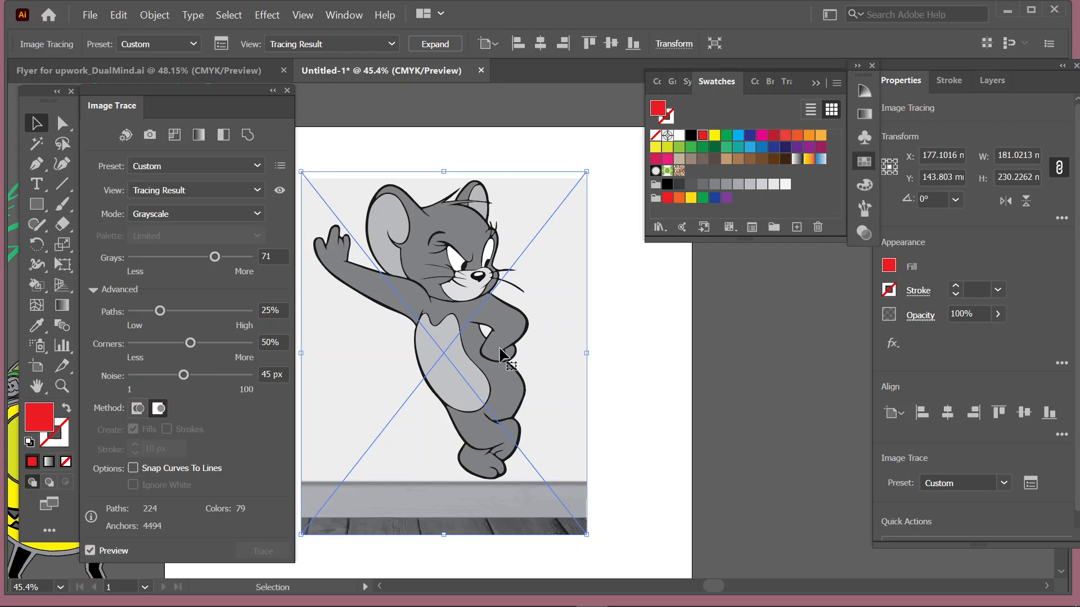
Change the mouse tracing's mode to Black and White and set its noise to 10 px
{"action": "left_click", "coordinate": [207, 214]}
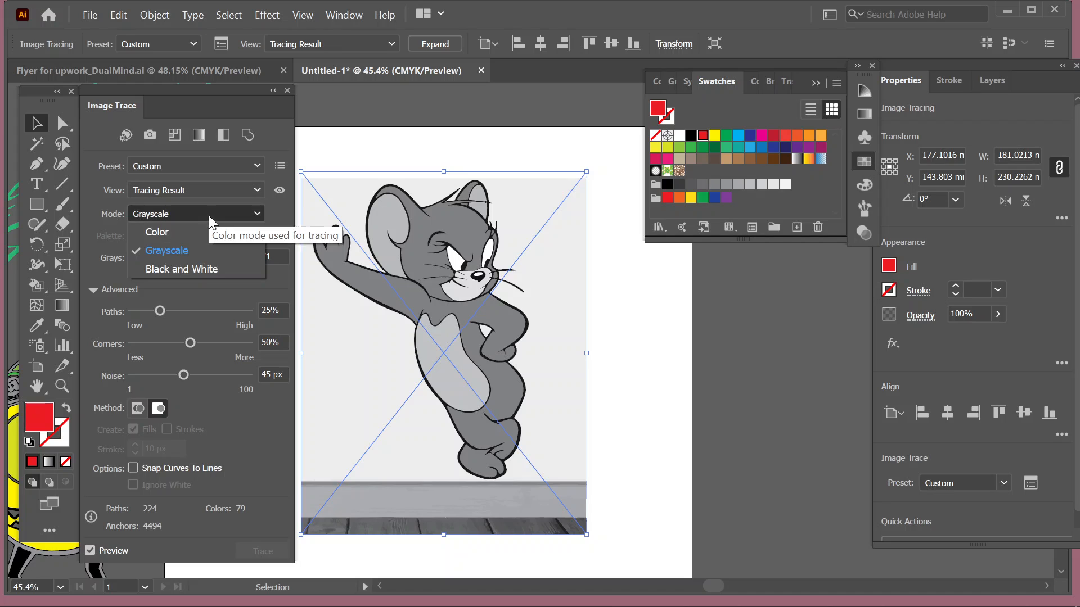
{"action": "left_click", "coordinate": [187, 270]}
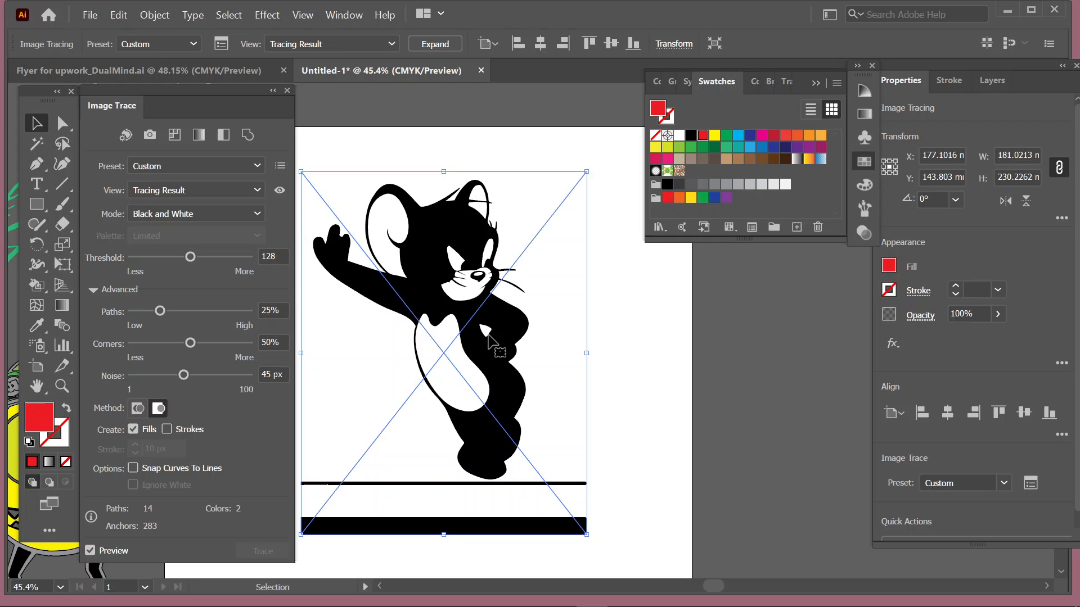
{"action": "left_click_drag", "start_coordinate": [167, 376], "coordinate": [144, 377]}
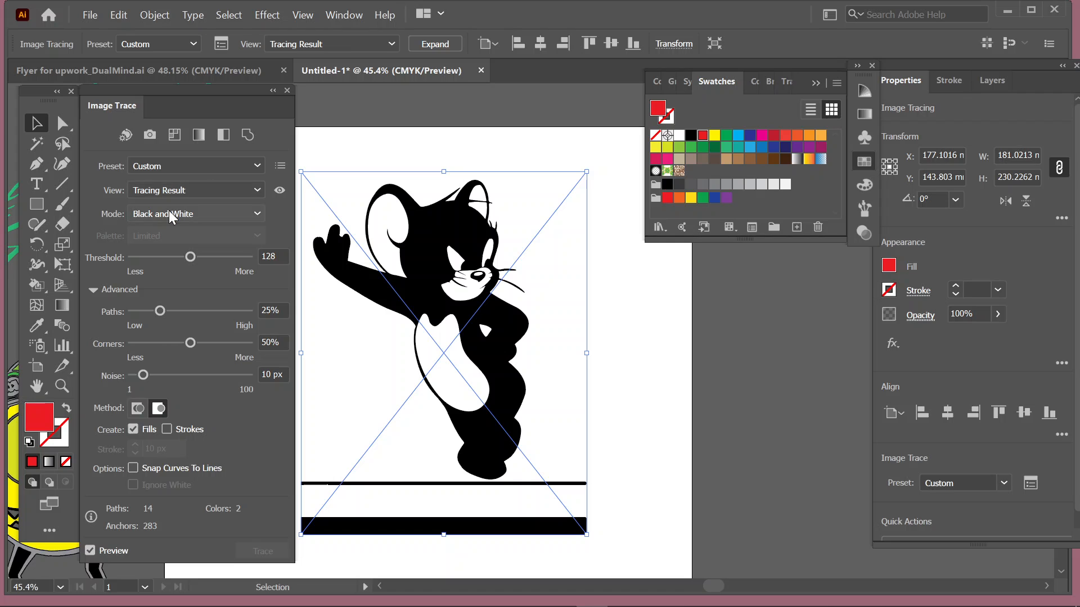
Try the 6 Colors preset on the mouse tracing
{"action": "left_click", "coordinate": [171, 169]}
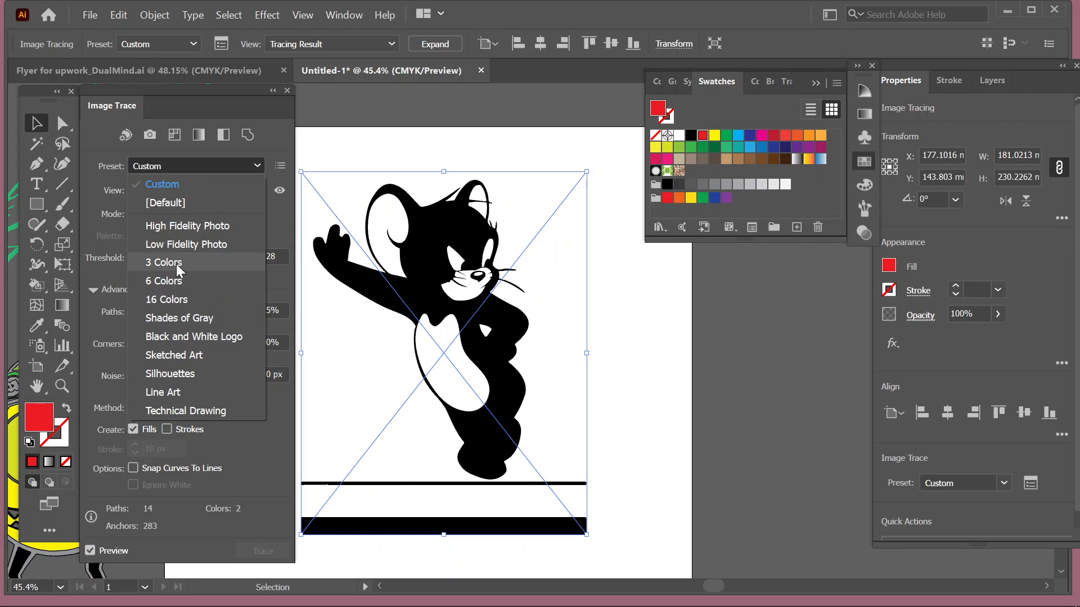
{"action": "left_click", "coordinate": [183, 281]}
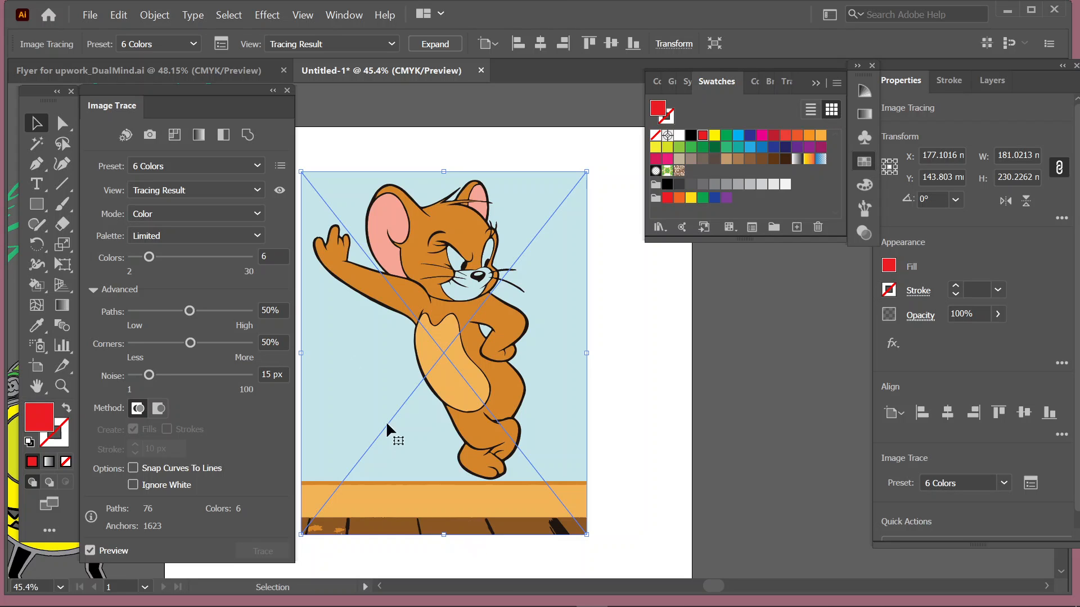
Apply the [Default] preset to the mouse tracing and enable Ignore White
{"action": "left_click", "coordinate": [225, 164]}
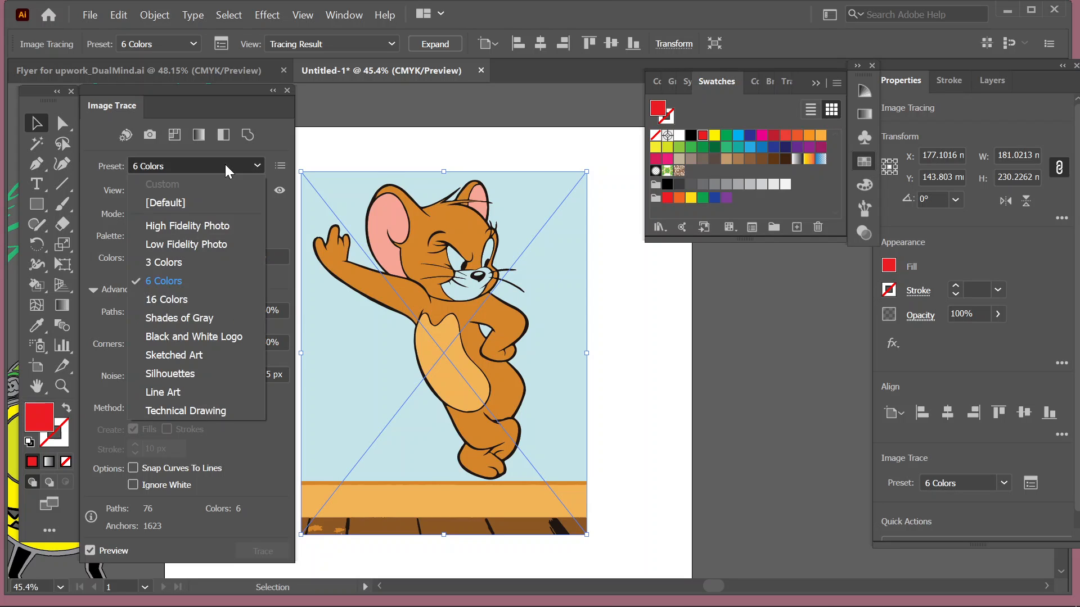
{"action": "left_click", "coordinate": [199, 205]}
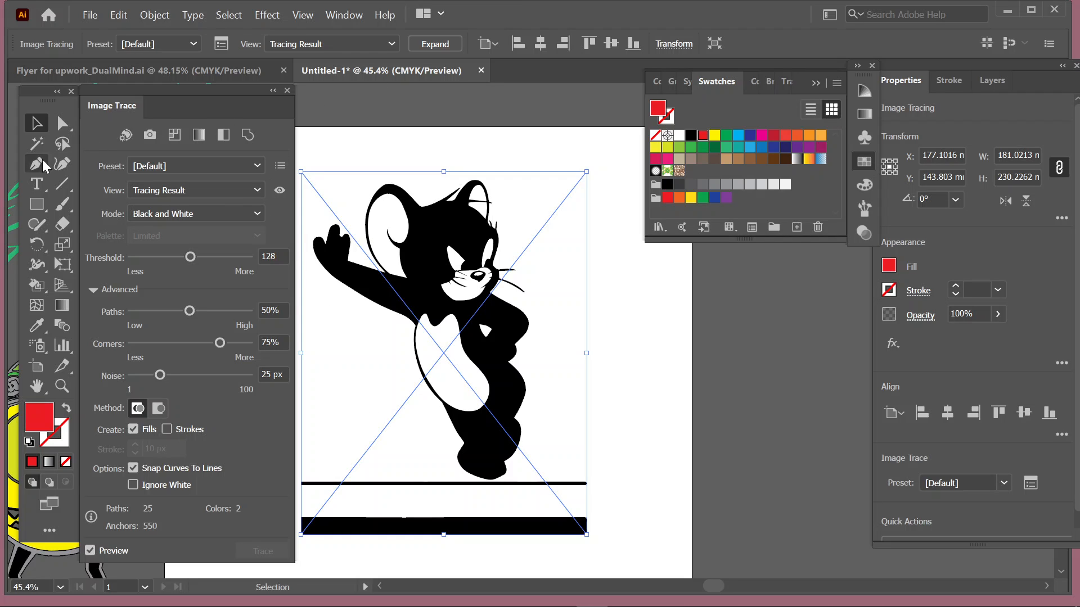
{"action": "left_click", "coordinate": [133, 483]}
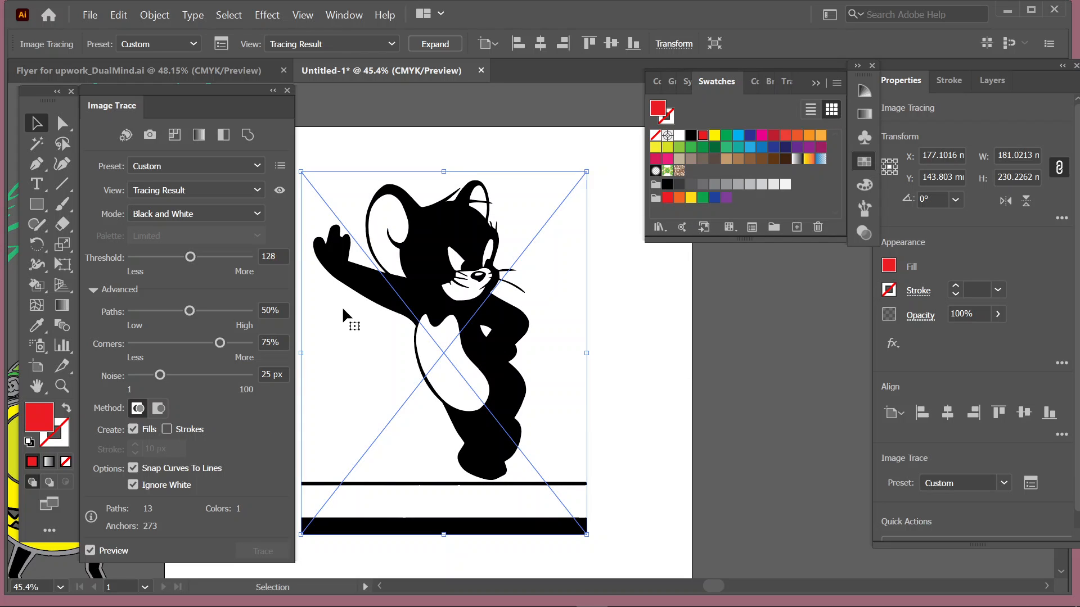
Move the mouse tracing off the artboard to check its background, and bring it back near the artboard's centre
{"action": "left_click_drag", "start_coordinate": [361, 354], "coordinate": [754, 385]}
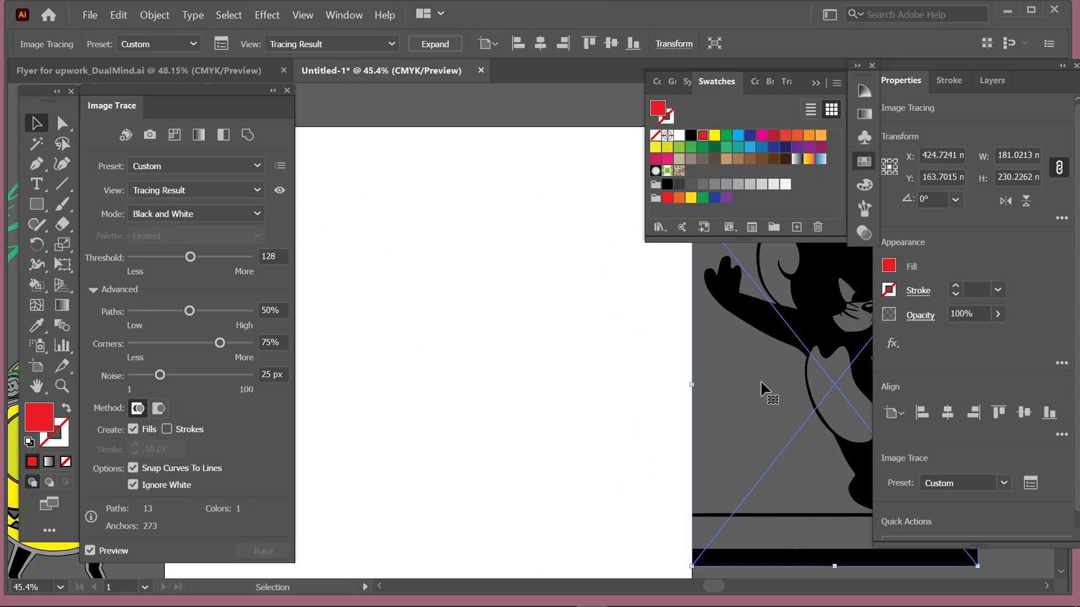
{"action": "mouse_move", "coordinate": [760, 380]}
{"action": "left_mouse_down"}
{"action": "mouse_move", "coordinate": [482, 345]}
{"action": "mouse_move", "coordinate": [773, 360]}
{"action": "mouse_move", "coordinate": [783, 373]}
{"action": "mouse_move", "coordinate": [370, 319]}
{"action": "mouse_move", "coordinate": [404, 309]}
{"action": "left_mouse_up"}
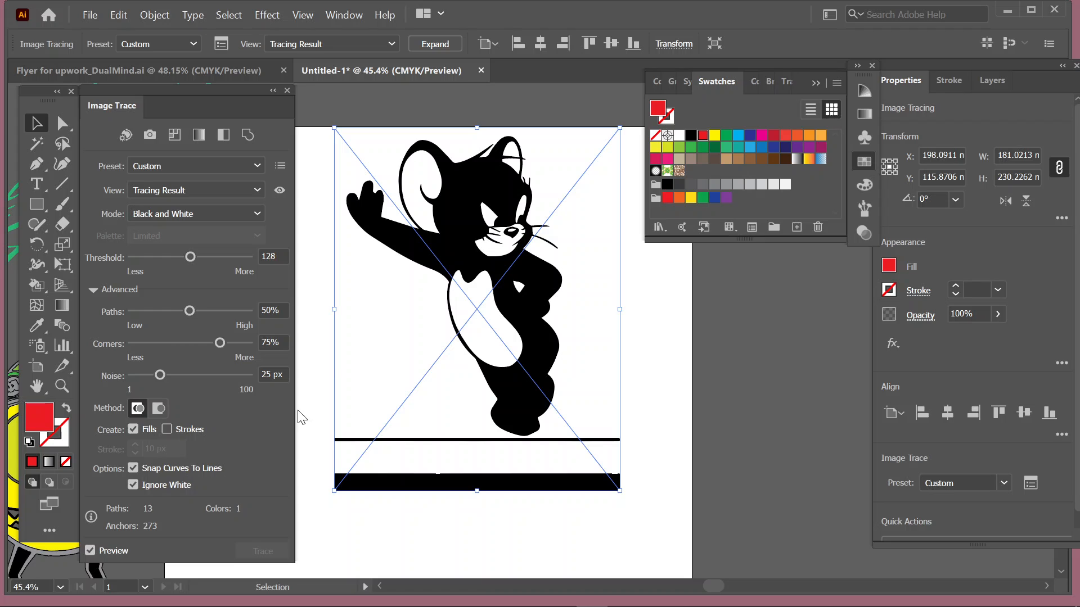
{"action": "mouse_move", "coordinate": [413, 316]}
{"action": "left_mouse_down"}
{"action": "mouse_move", "coordinate": [399, 367]}
{"action": "mouse_move", "coordinate": [402, 348]}
{"action": "left_mouse_up"}
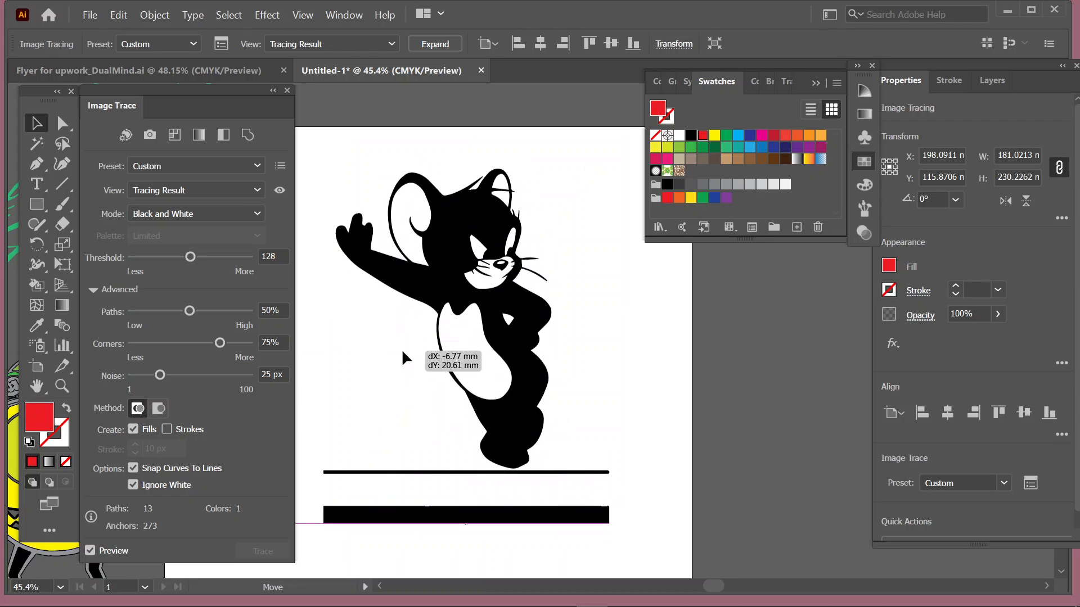
Try creating strokes in the mouse tracing with a stroke value of 12 px
{"action": "left_click", "coordinate": [169, 430]}
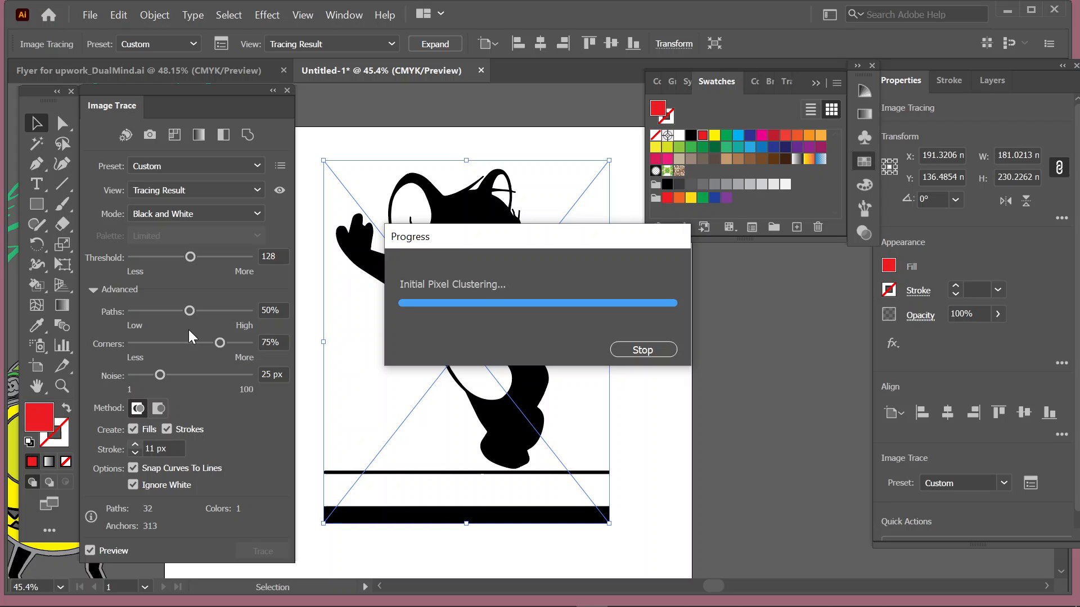
{"action": "key", "text": "Up"}
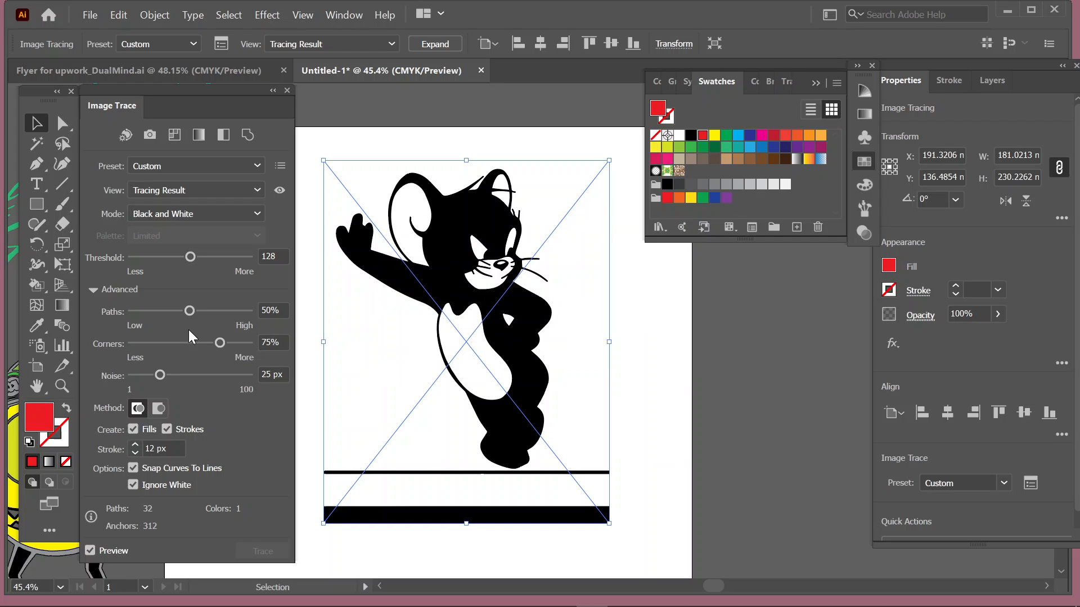
{"action": "left_click", "coordinate": [166, 430]}
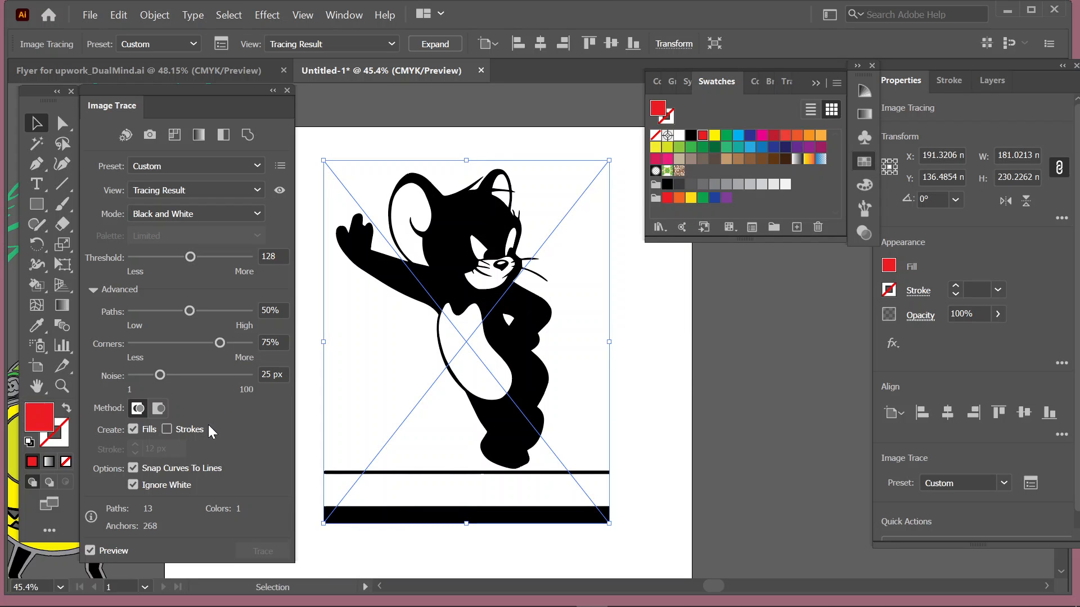
Set the black-and-white mouse tracing's threshold to 133 and its paths to 51%
{"action": "left_click", "coordinate": [193, 257]}
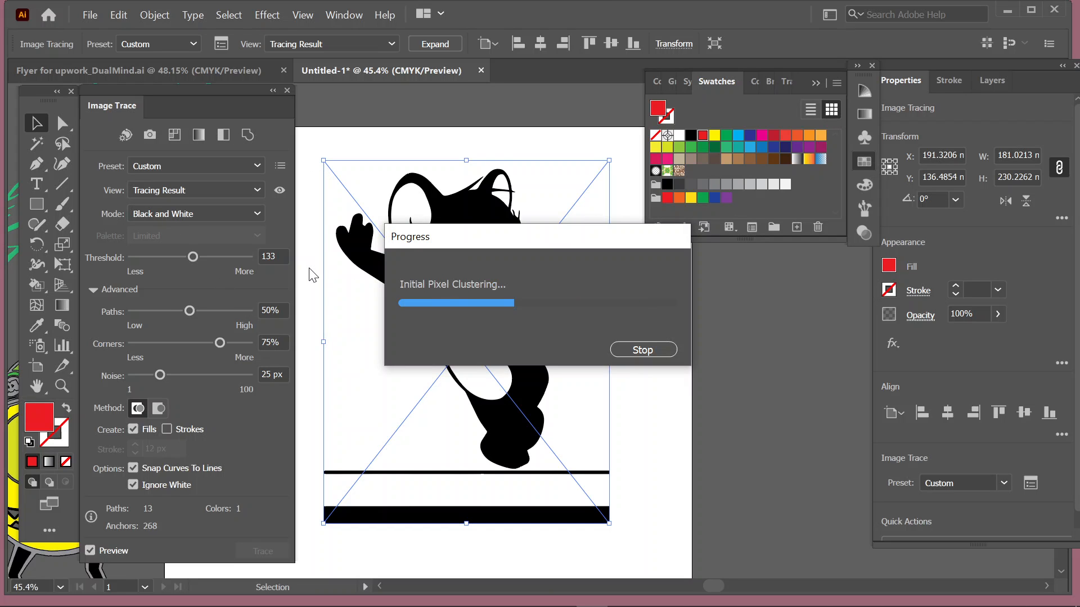
{"action": "left_click", "coordinate": [173, 138]}
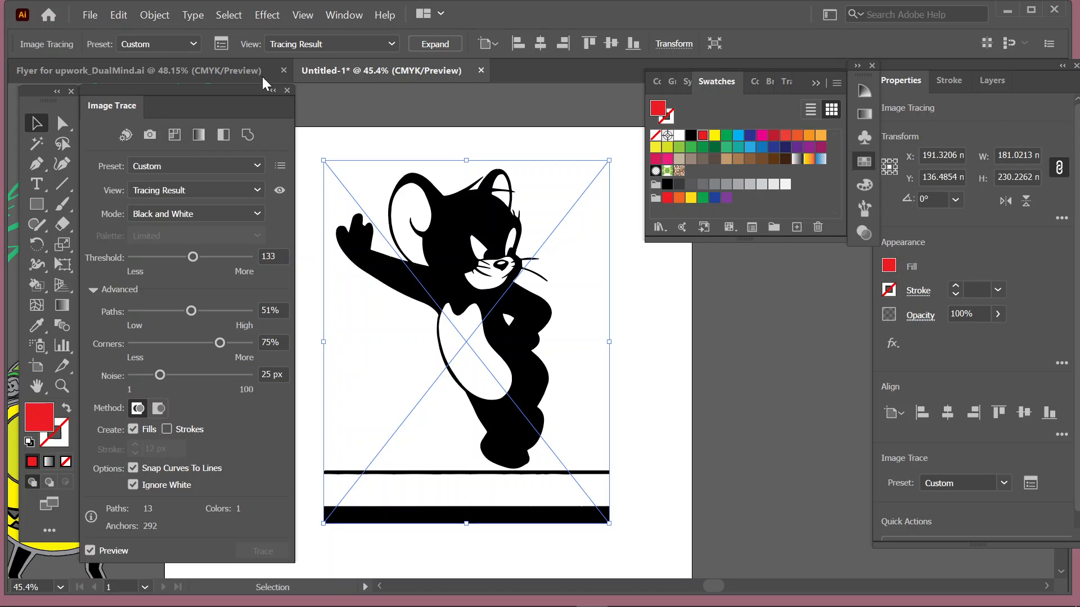
{"action": "left_click", "coordinate": [336, 45]}
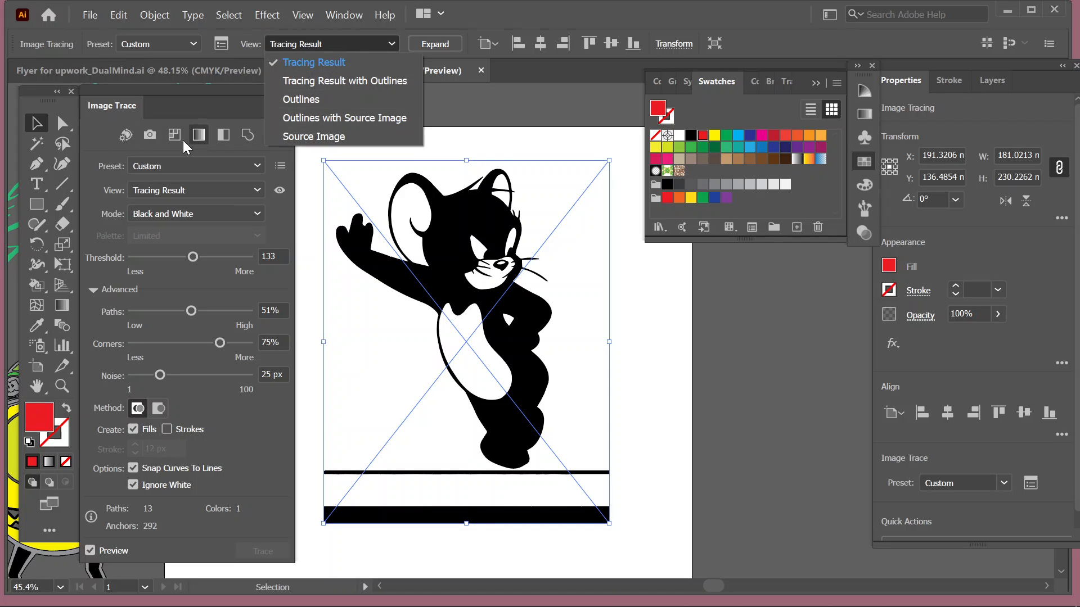
{"action": "left_click", "coordinate": [195, 105]}
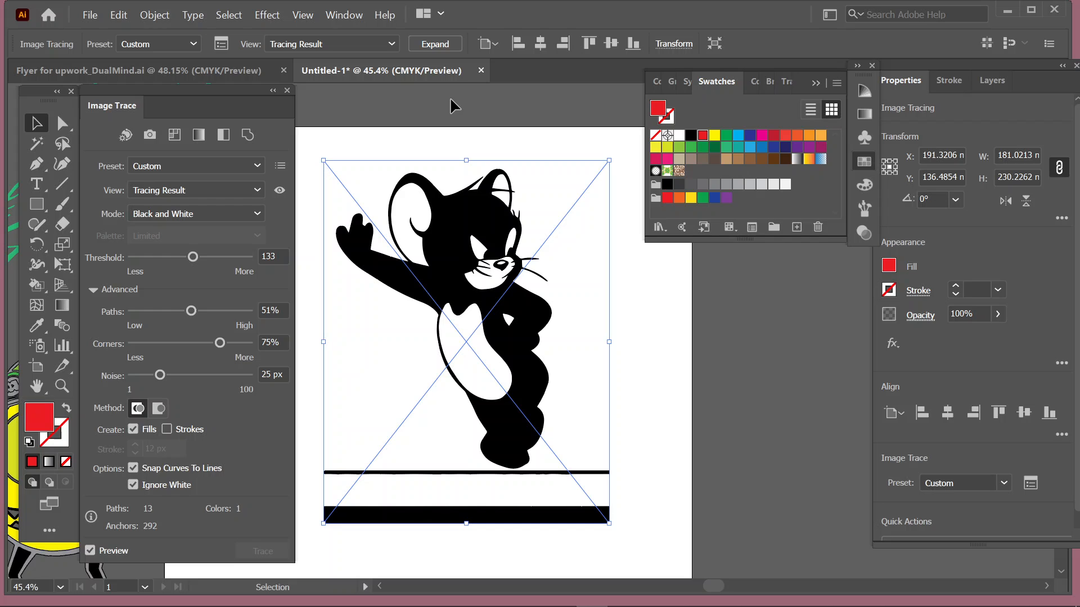
Expand the mouse tracing into vector paths and ungroup them
{"action": "left_click", "coordinate": [431, 43]}
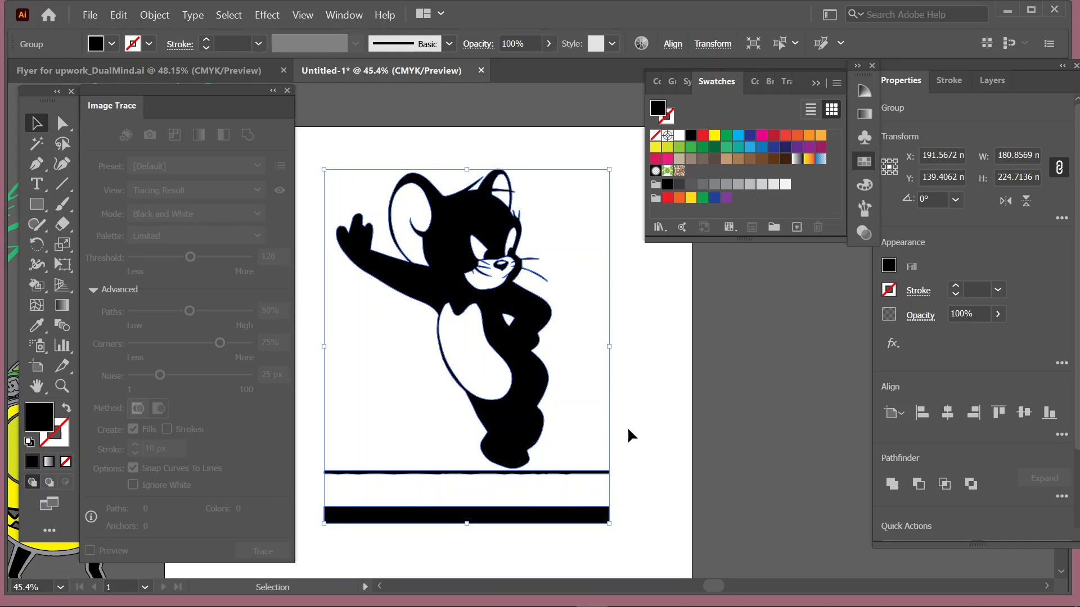
{"action": "right_click", "coordinate": [602, 372]}
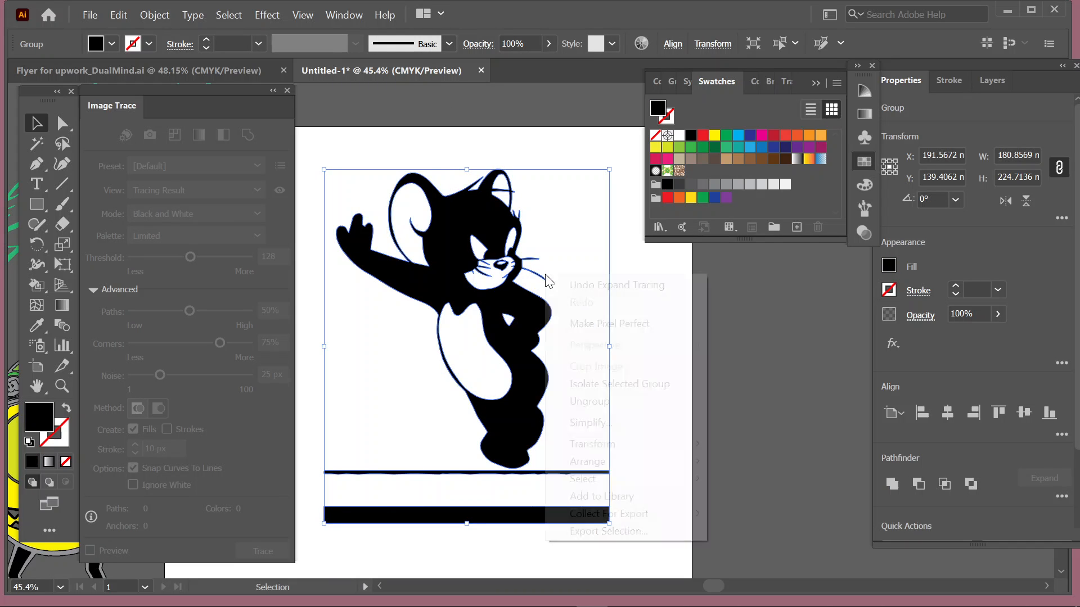
{"action": "left_click", "coordinate": [632, 400]}
{"action": "left_click", "coordinate": [542, 150]}
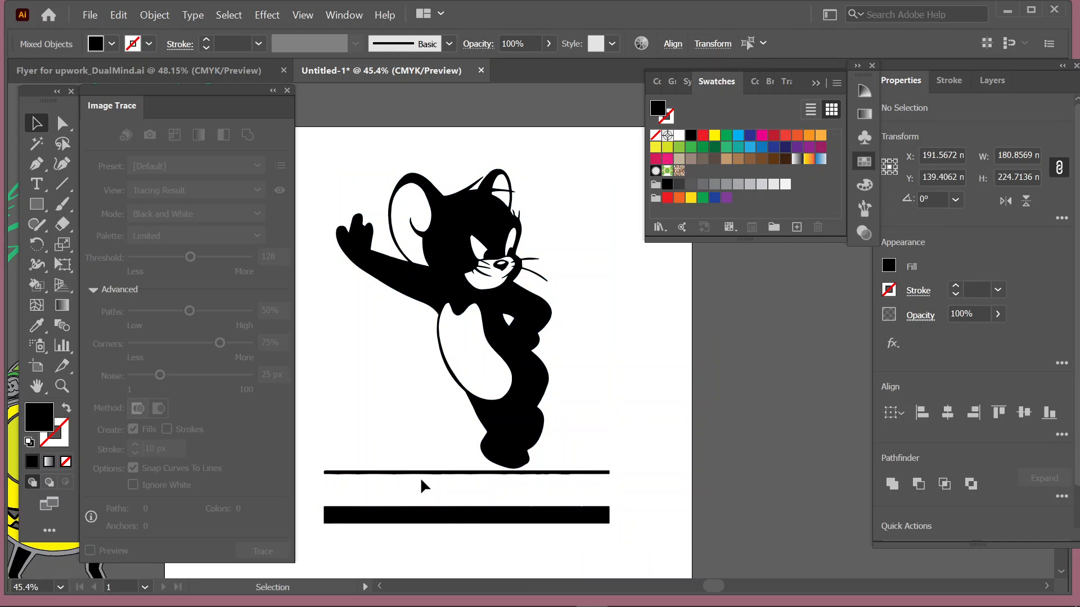
Delete the thick black bar and the thin black line beneath the mouse
{"action": "left_click", "coordinate": [466, 528]}
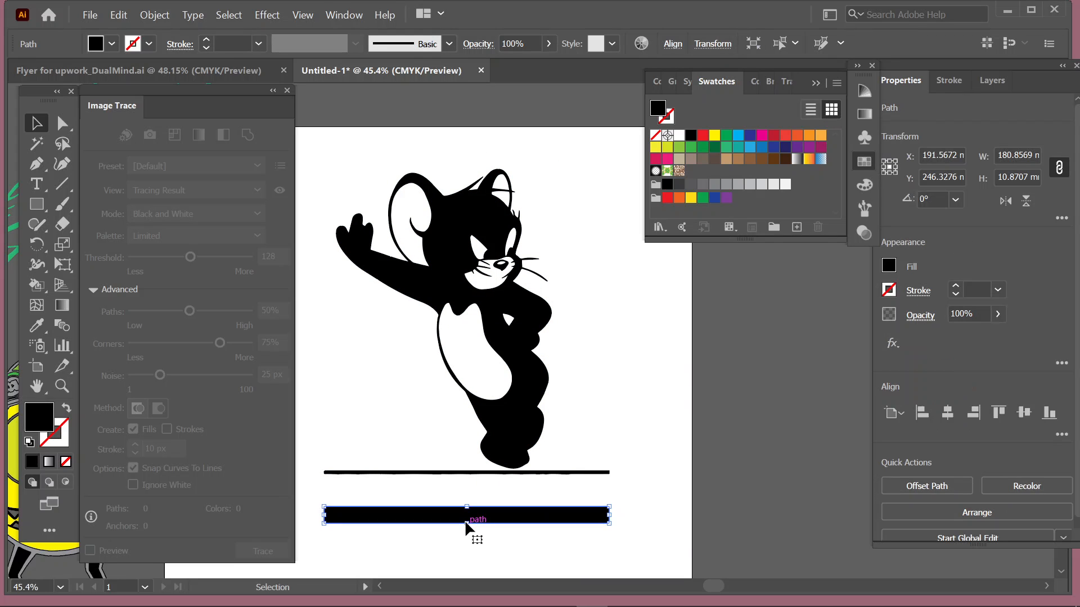
{"action": "key", "text": "Delete"}
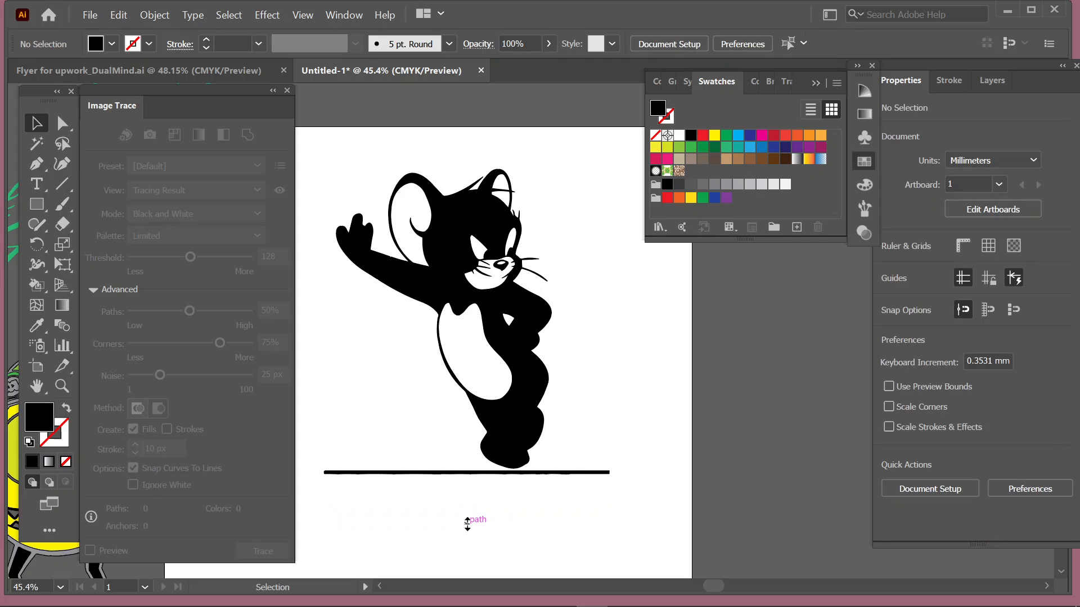
{"action": "left_click", "coordinate": [437, 475]}
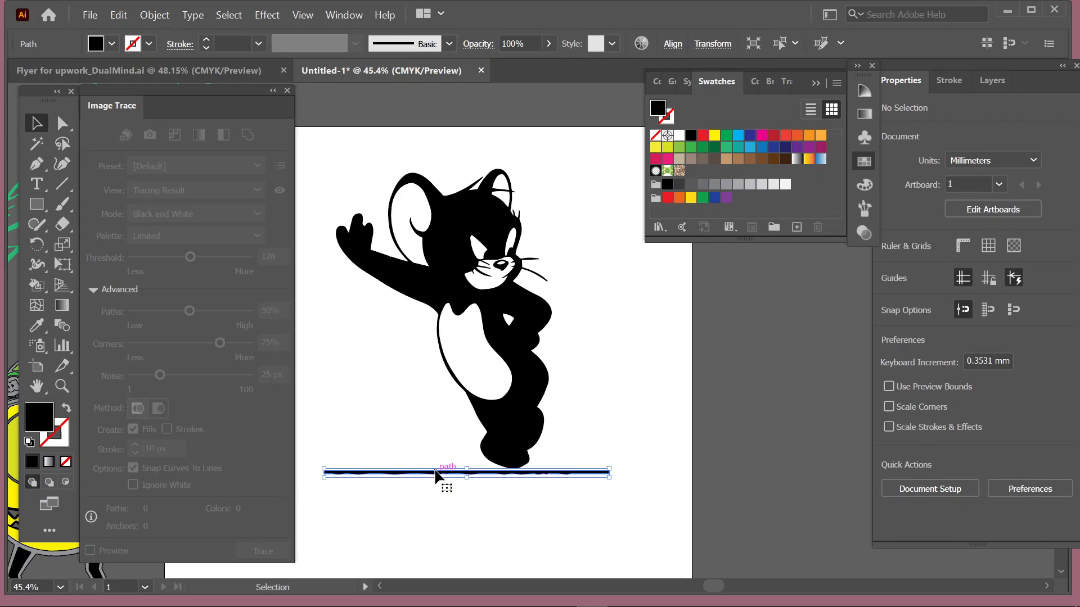
{"action": "key", "text": "Delete"}
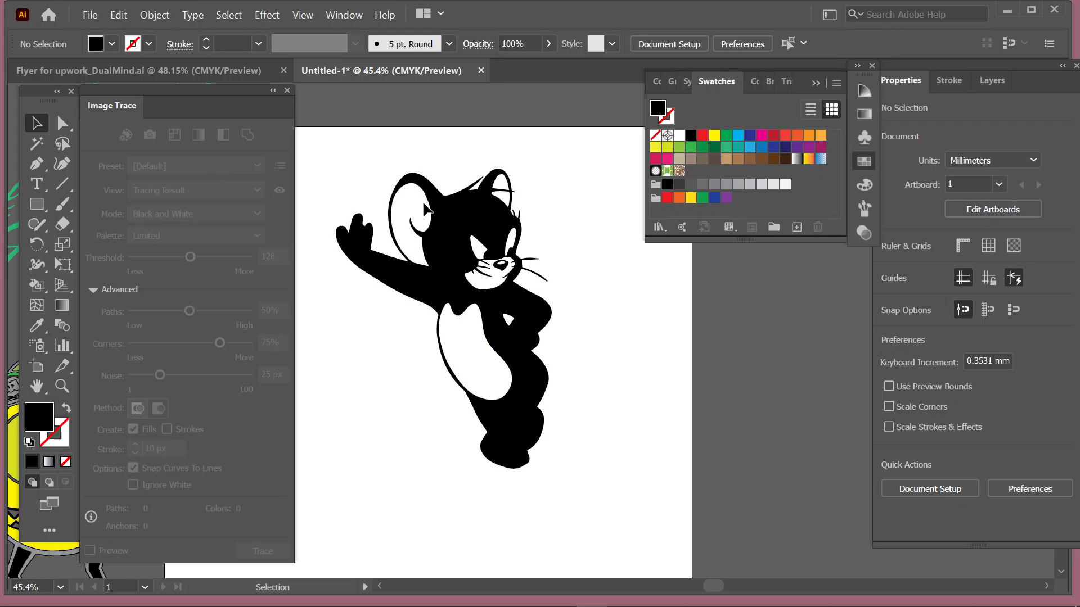
Swap the mouse's fill and stroke to leave a black outline, and paint the body medium brown with Live Paint Bucket
{"action": "left_click", "coordinate": [453, 225]}
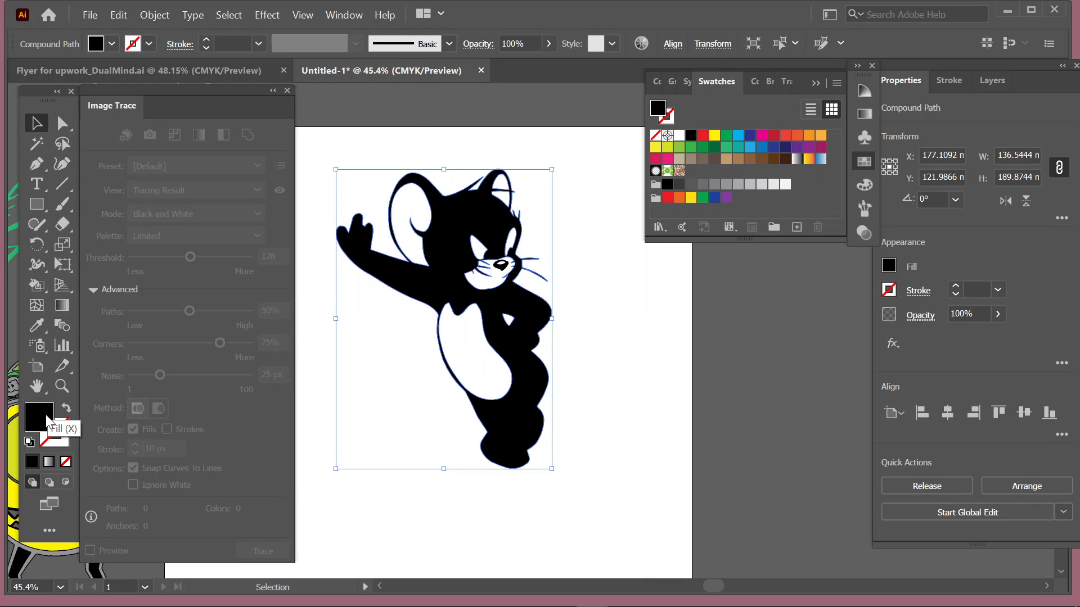
{"action": "left_click", "coordinate": [66, 409]}
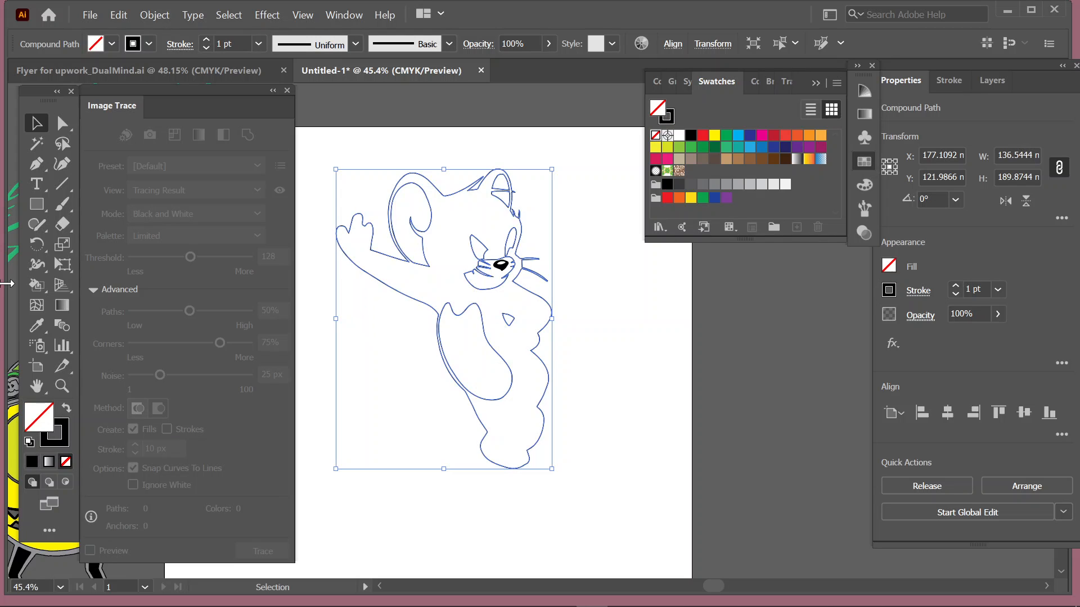
{"action": "left_click", "coordinate": [36, 284]}
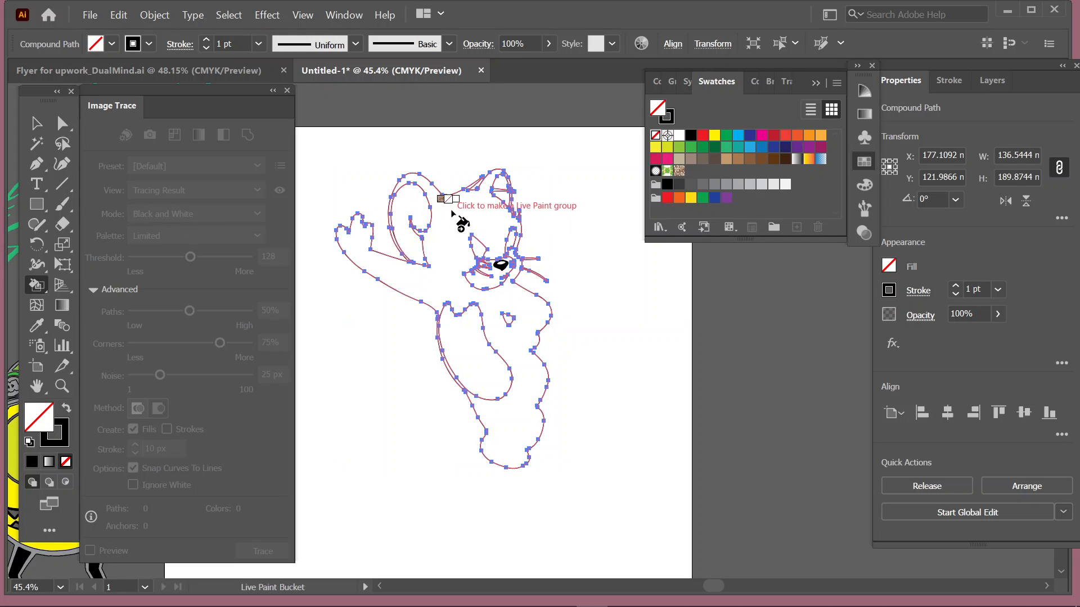
{"action": "left_click", "coordinate": [726, 160]}
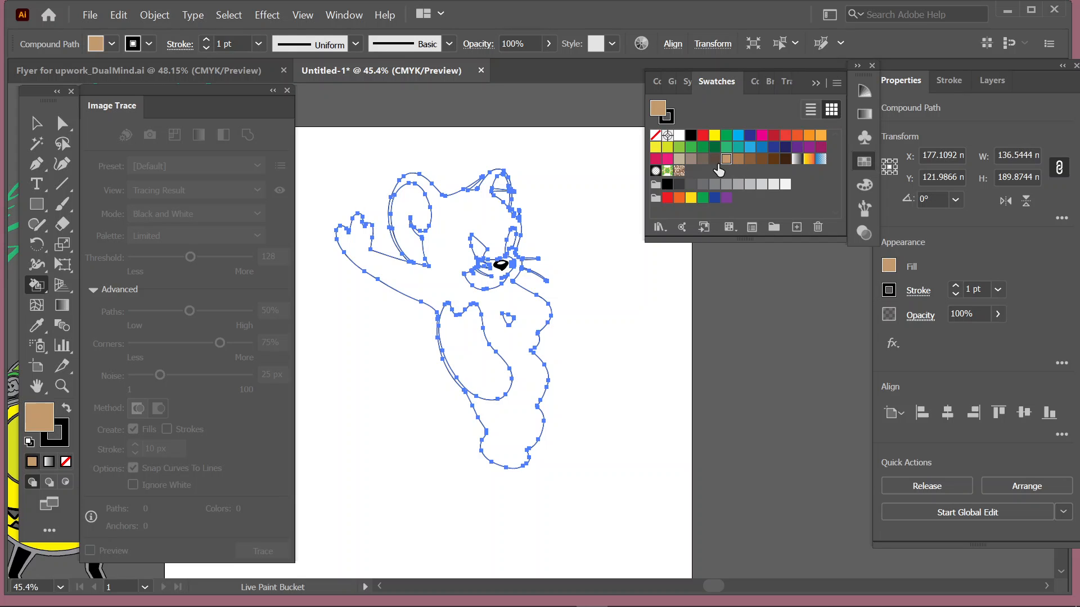
{"action": "left_click", "coordinate": [447, 229]}
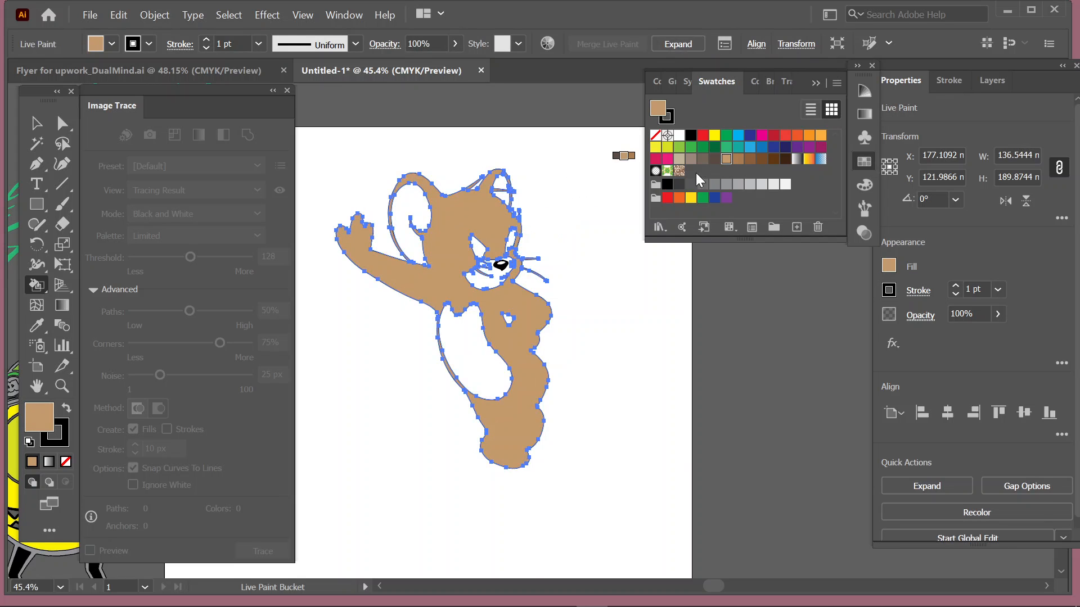
{"action": "left_click", "coordinate": [738, 159]}
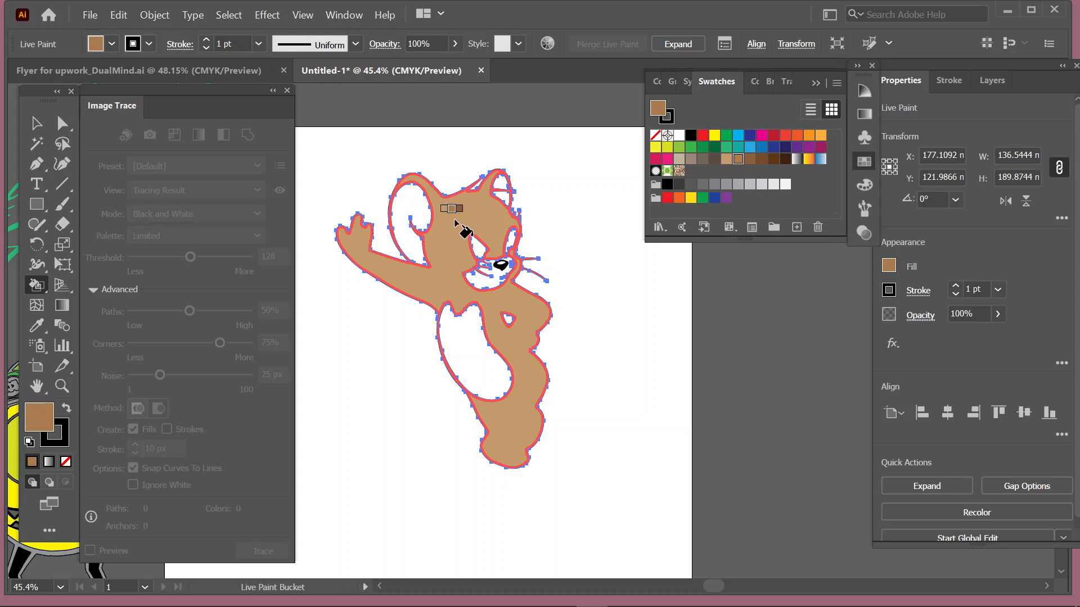
{"action": "left_click", "coordinate": [455, 221]}
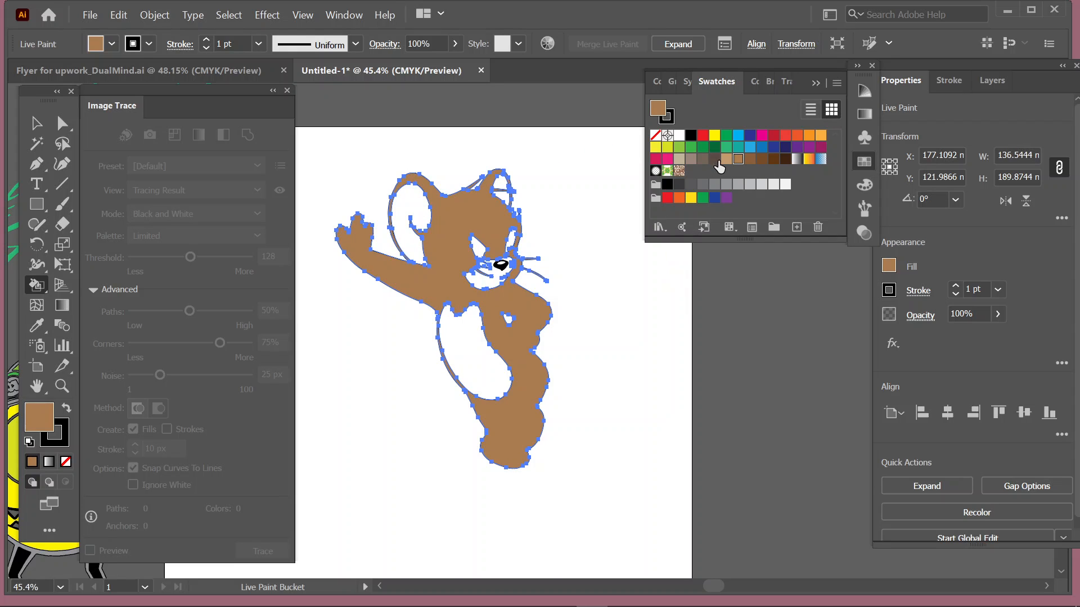
Paint the mouse's belly and the insides of both ears light beige
{"action": "left_click", "coordinate": [679, 159]}
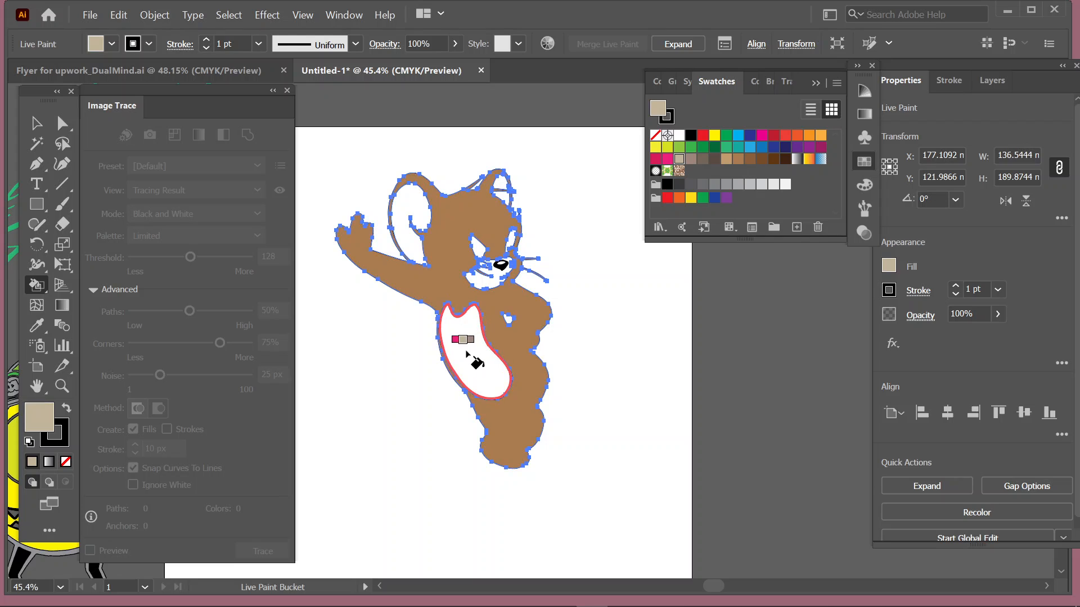
{"action": "left_click", "coordinate": [475, 360]}
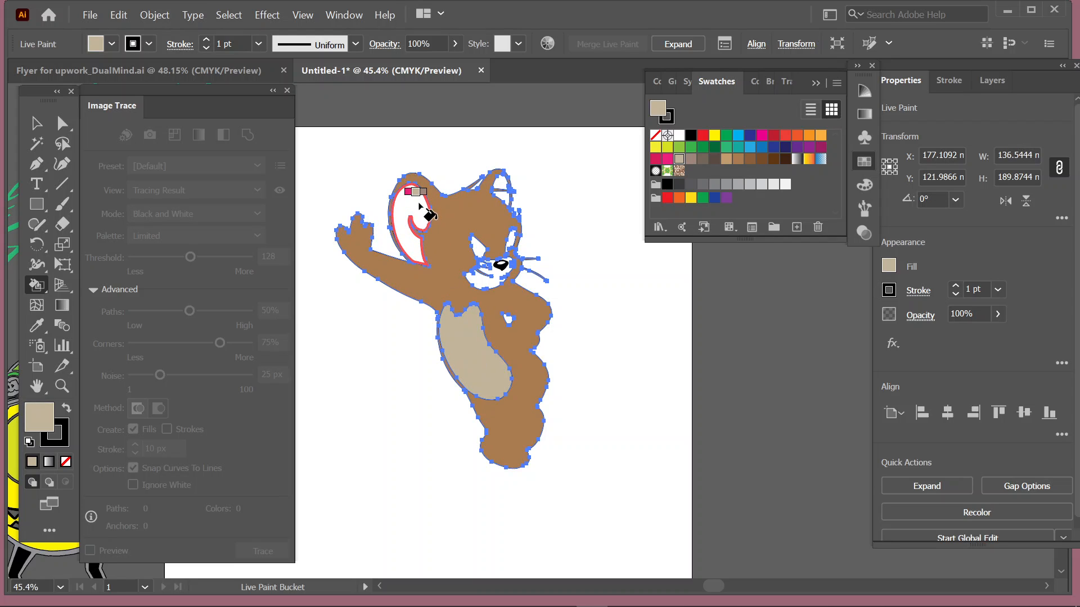
{"action": "left_click", "coordinate": [419, 206]}
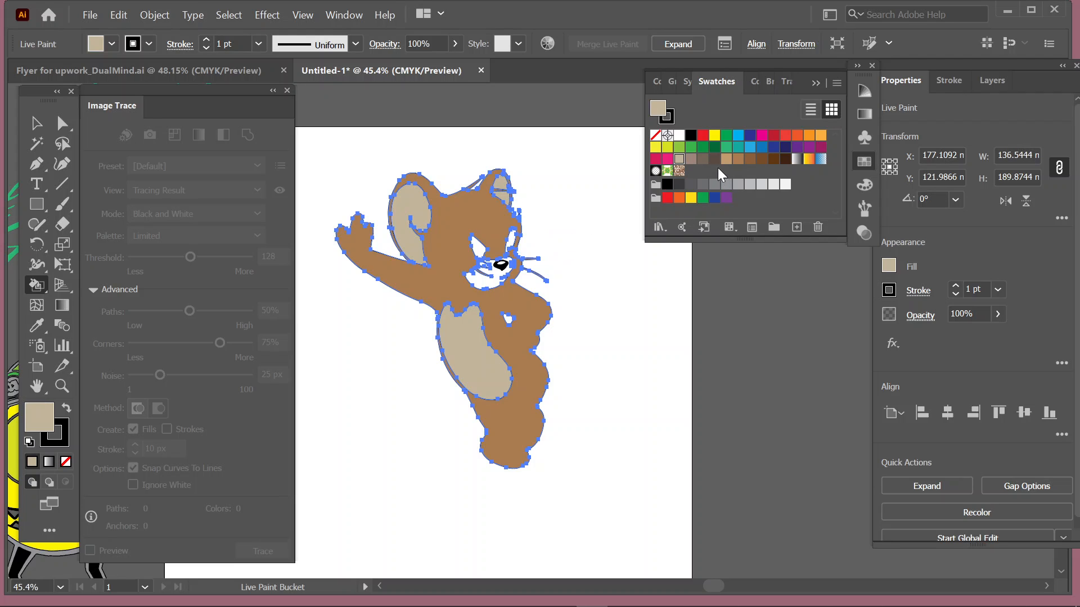
Try painting both of the mouse's eyes black, and undo the two fills
{"action": "left_click", "coordinate": [667, 184]}
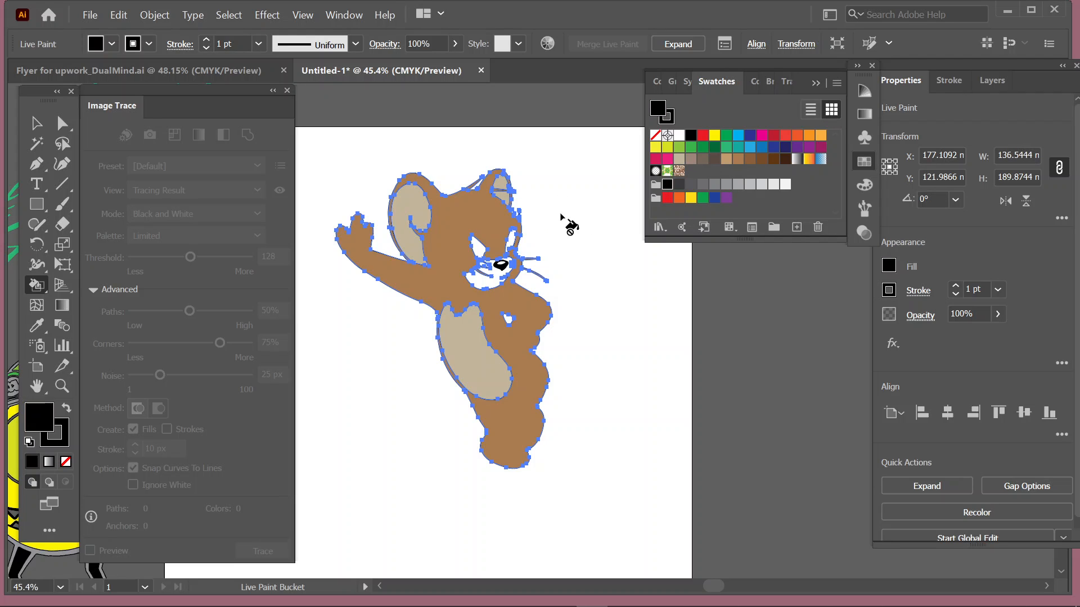
{"action": "left_click", "coordinate": [475, 241]}
{"action": "left_click", "coordinate": [510, 241]}
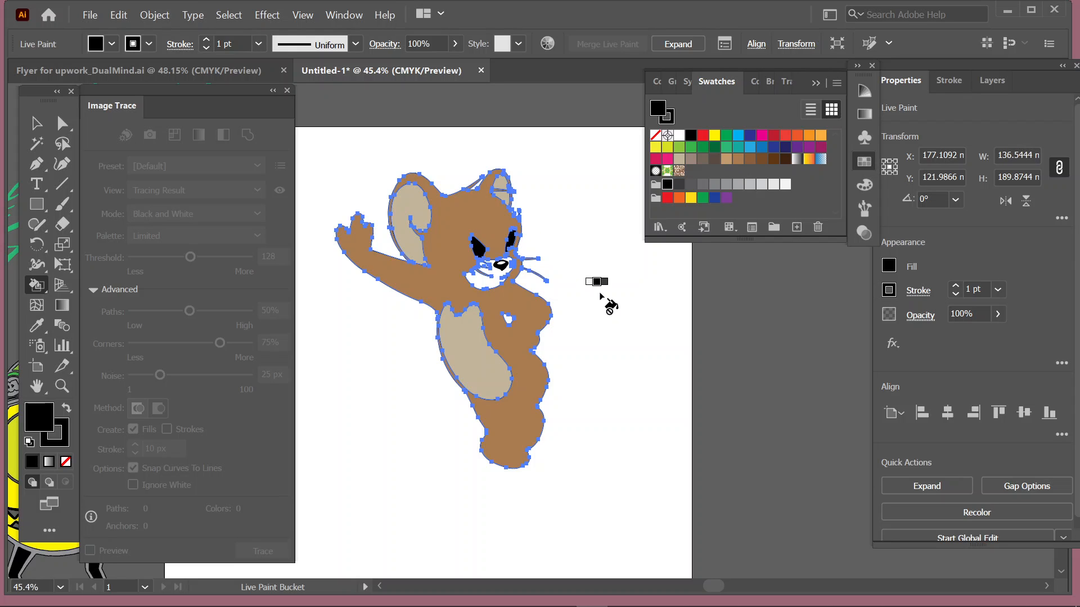
{"action": "key", "text": "ctrl+z"}
{"action": "key", "text": "ctrl+z"}
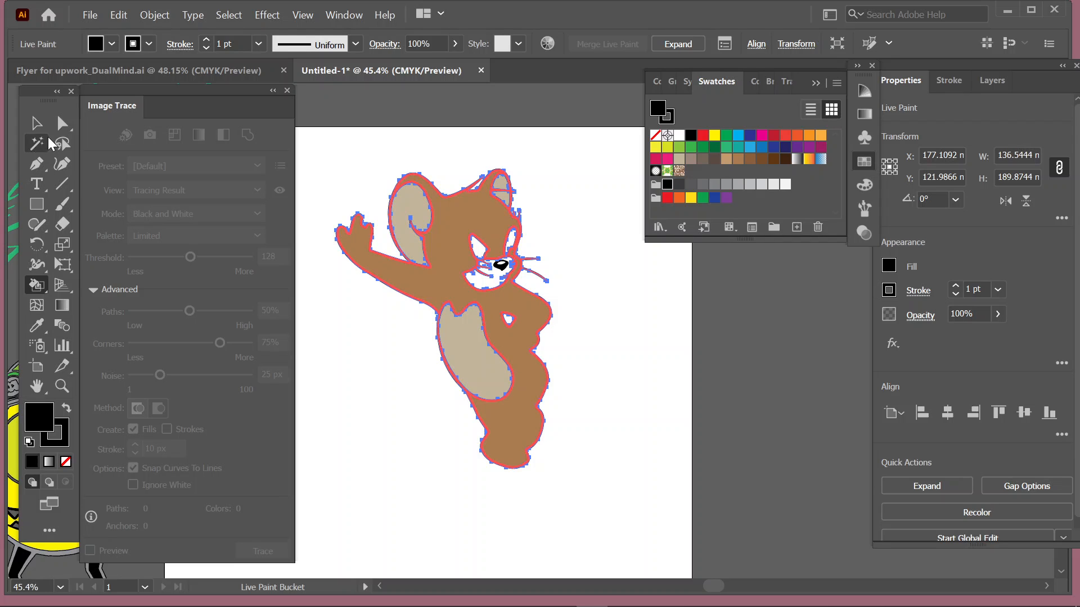
Paint the small gap between the mouse's bent arm and body dark green with Live Paint Bucket, and deselect the artwork
{"action": "left_click", "coordinate": [37, 123]}
{"action": "left_click", "coordinate": [359, 131]}
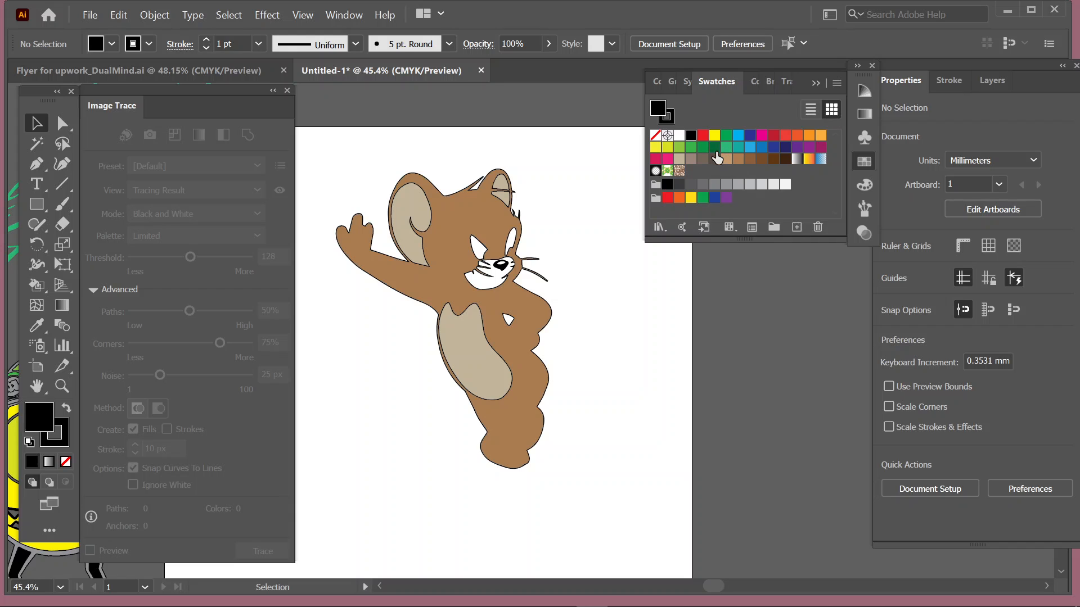
{"action": "left_click", "coordinate": [714, 147]}
{"action": "left_click", "coordinate": [508, 317]}
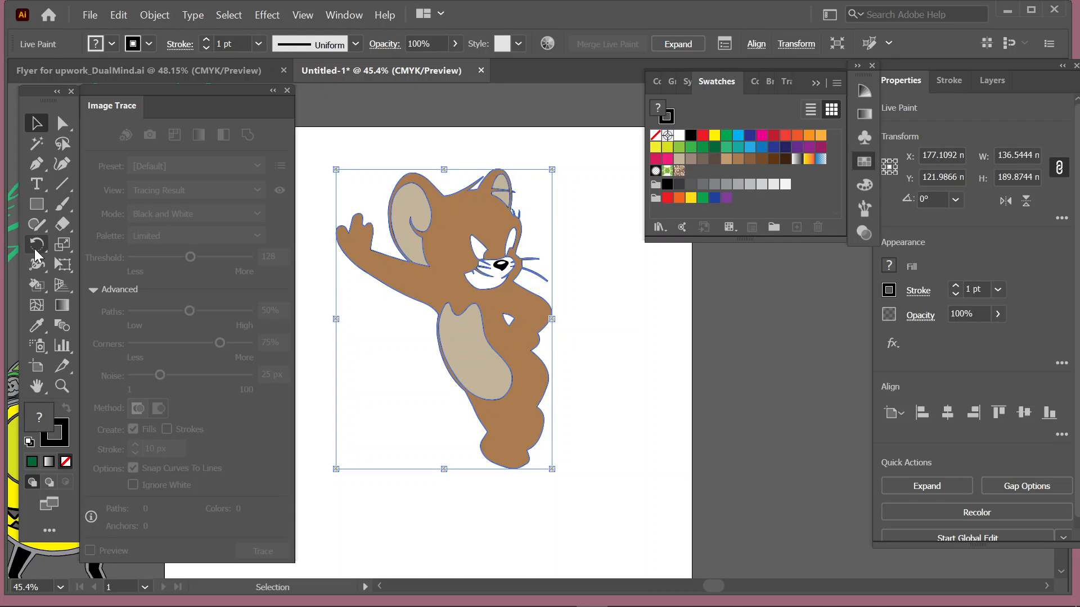
{"action": "left_click", "coordinate": [37, 285]}
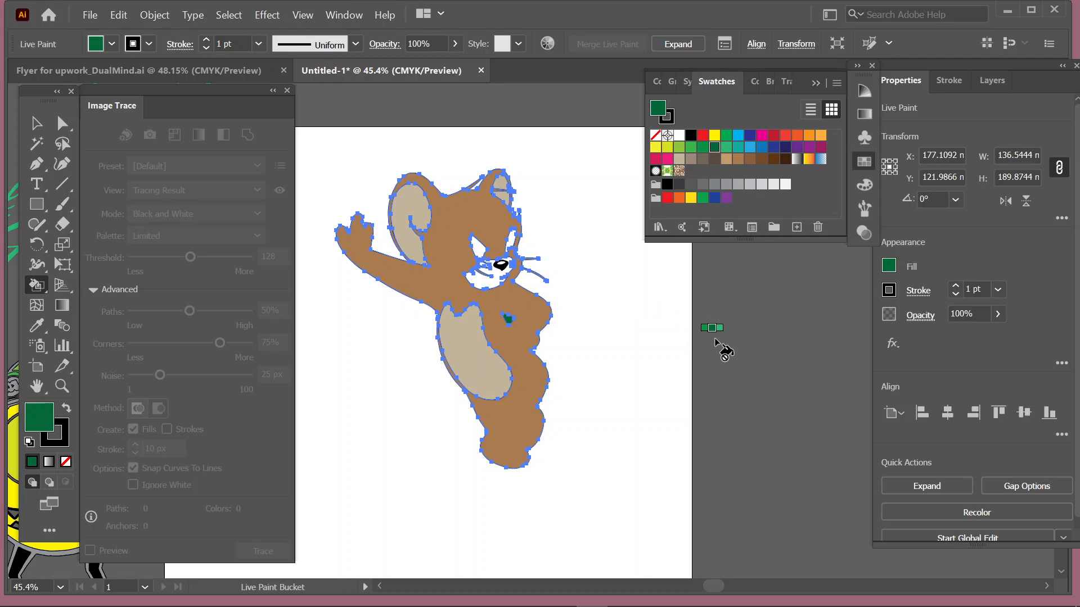
{"action": "key", "text": "v"}
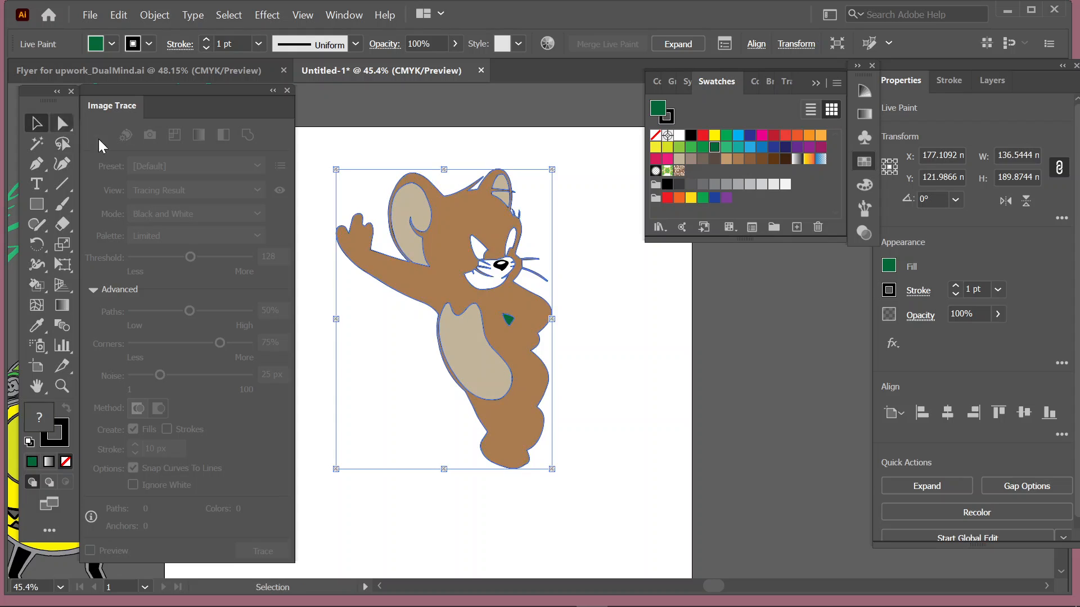
{"action": "left_click", "coordinate": [320, 162]}
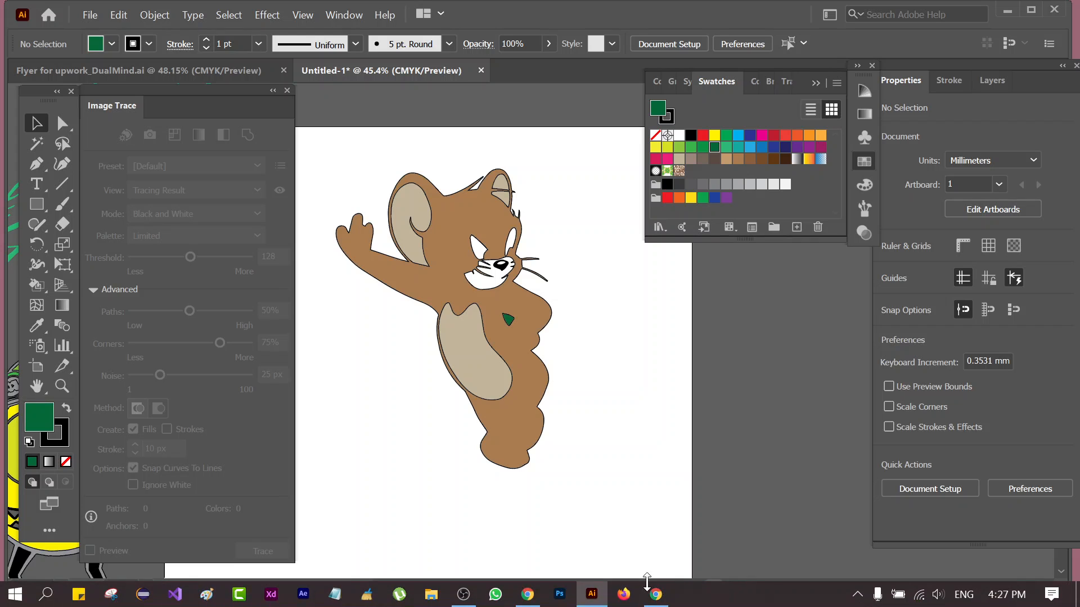
Switch to Chrome and look through the "jerry coloring page" image results for line art
{"action": "left_click", "coordinate": [655, 595]}
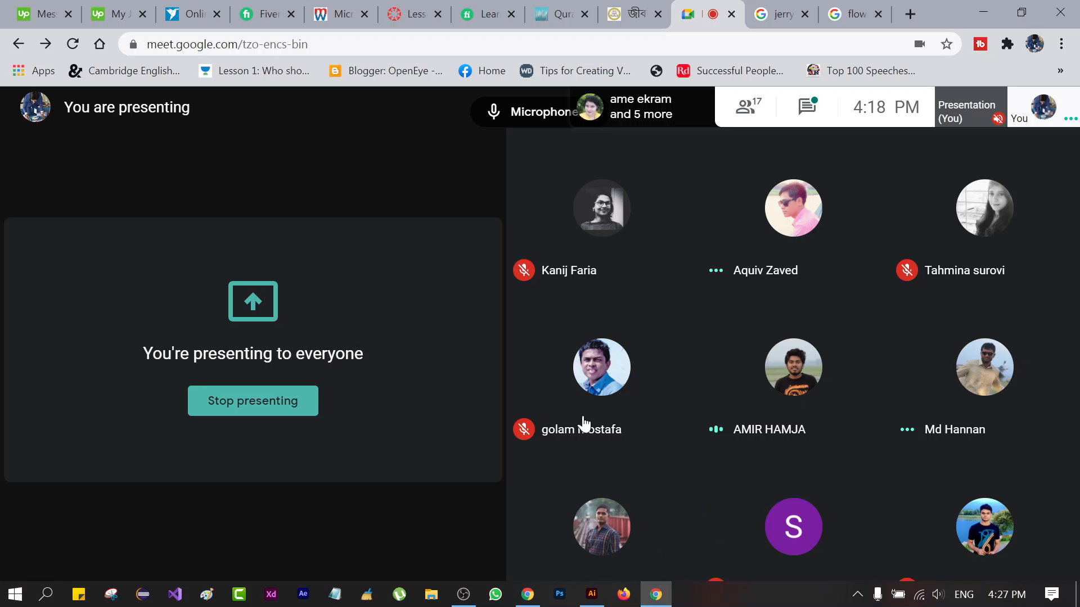
{"action": "left_click", "coordinate": [852, 14]}
{"action": "left_click", "coordinate": [775, 6]}
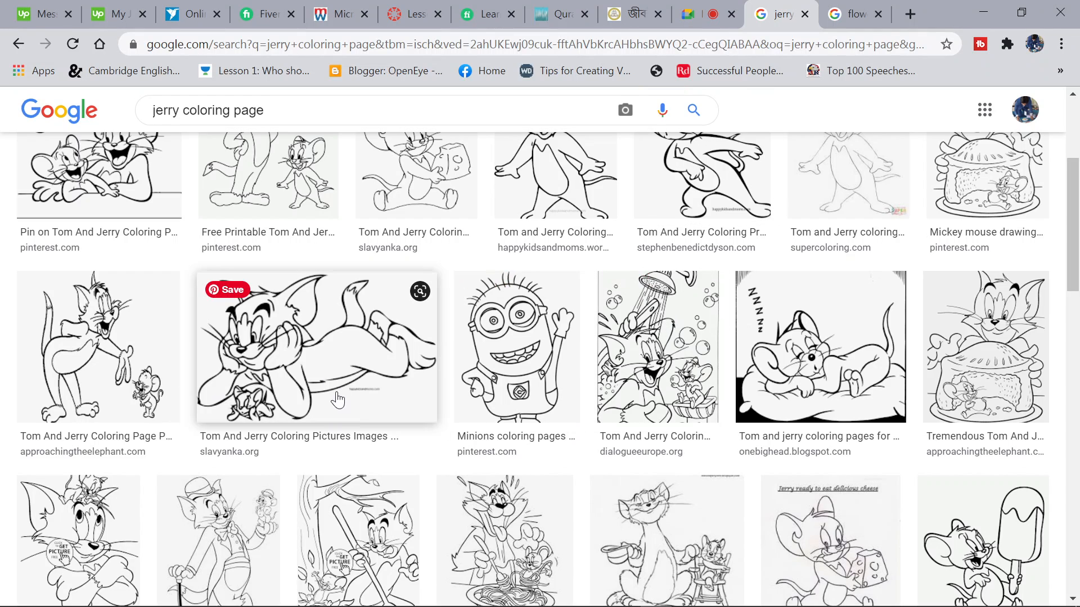
{"action": "scroll", "coordinate": [334, 413], "scroll_direction": "up", "scroll_amount": 4}
{"action": "scroll", "coordinate": [347, 403], "scroll_direction": "down", "scroll_amount": 12}
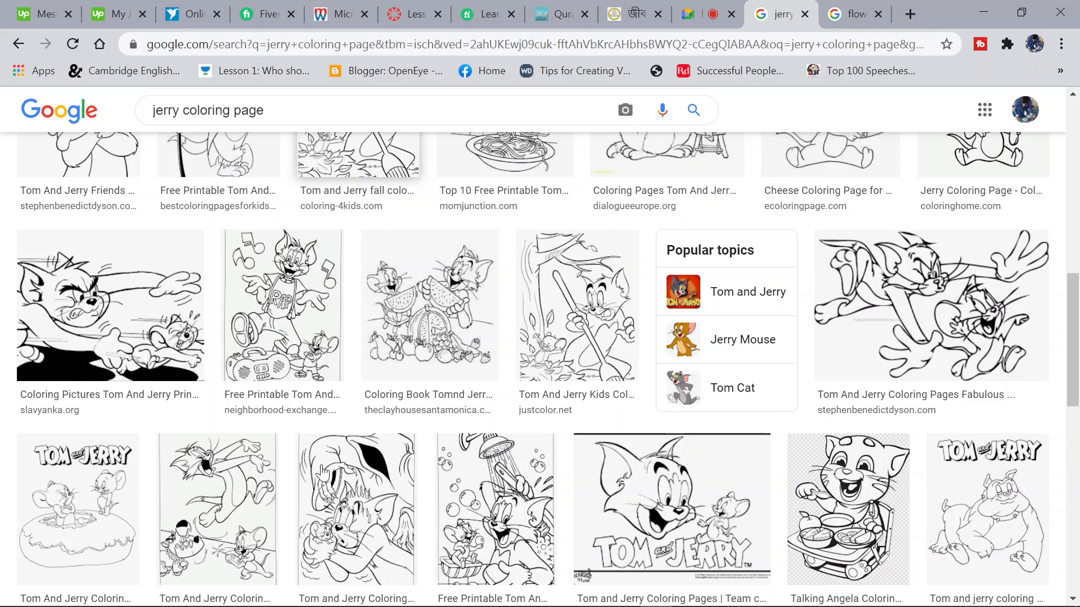
{"action": "scroll", "coordinate": [381, 394], "scroll_direction": "up", "scroll_amount": 4}
{"action": "scroll", "coordinate": [381, 394], "scroll_direction": "up", "scroll_amount": 7}
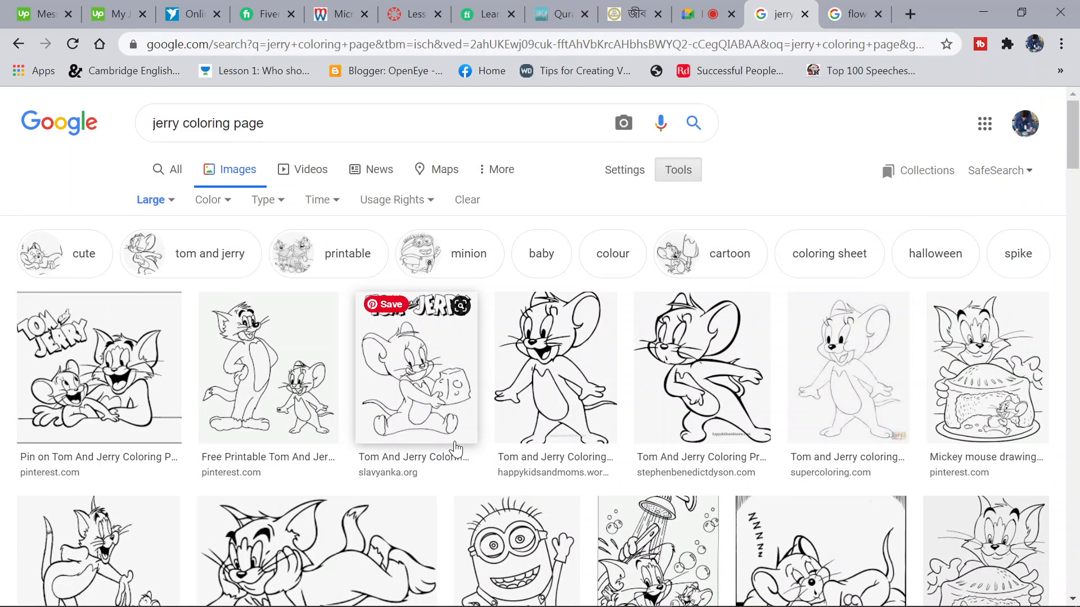
{"action": "scroll", "coordinate": [456, 449], "scroll_direction": "down", "scroll_amount": 2}
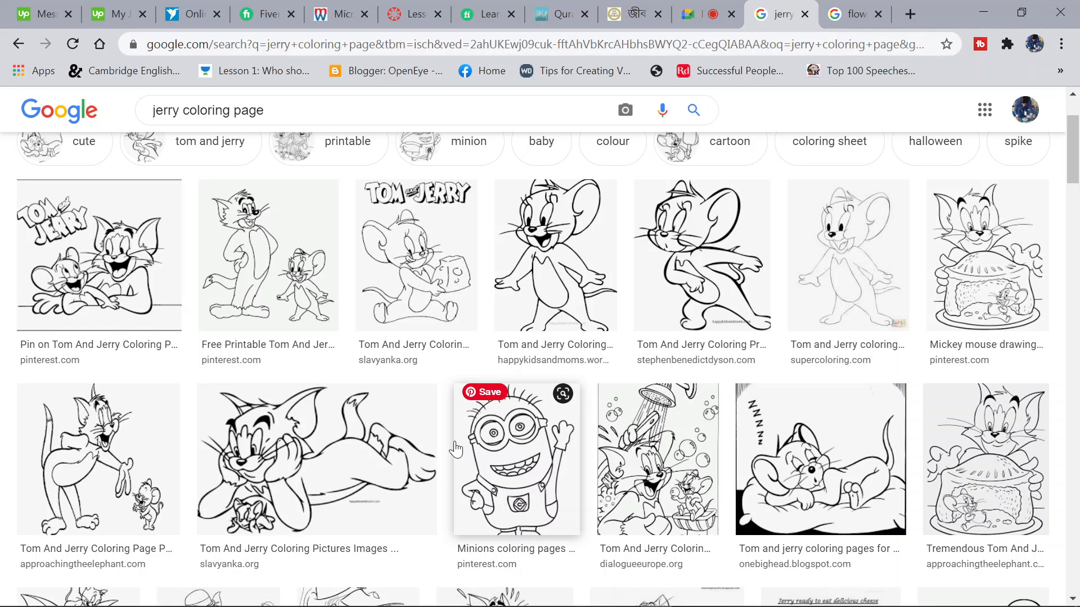
Open the minion coloring page's preview and examine its line art alongside the other image results
{"action": "left_click", "coordinate": [508, 461]}
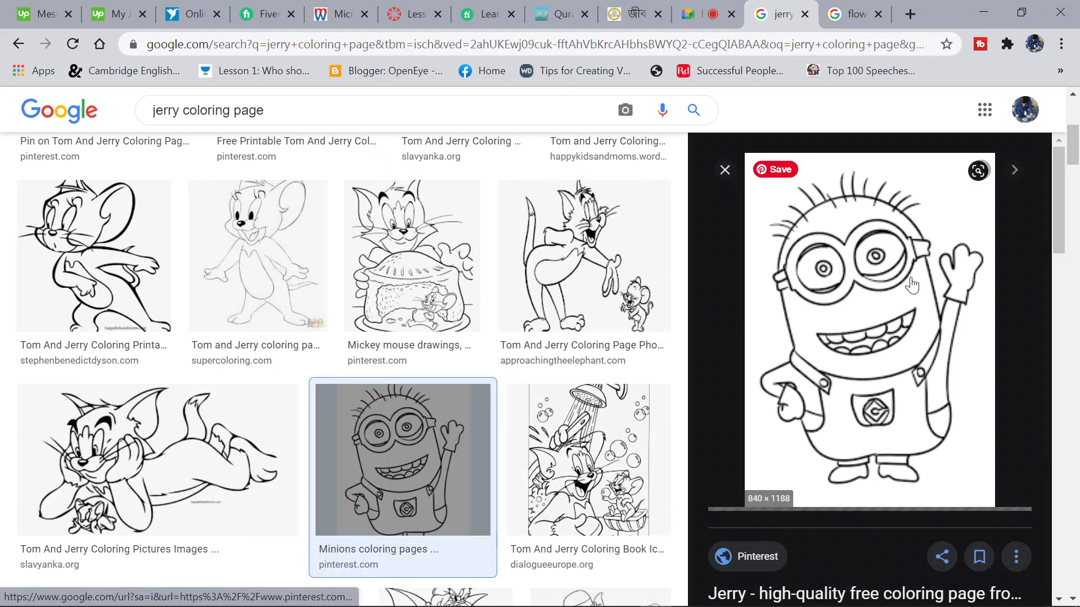
{"action": "scroll", "coordinate": [880, 333], "scroll_direction": "down", "scroll_amount": 2}
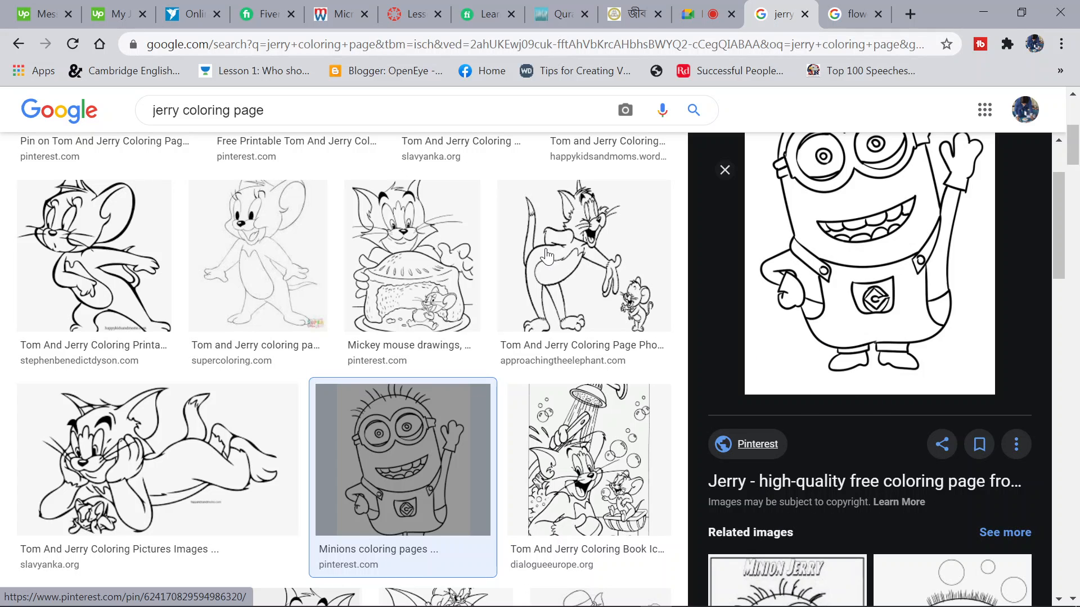
{"action": "scroll", "coordinate": [398, 337], "scroll_direction": "up", "scroll_amount": 5}
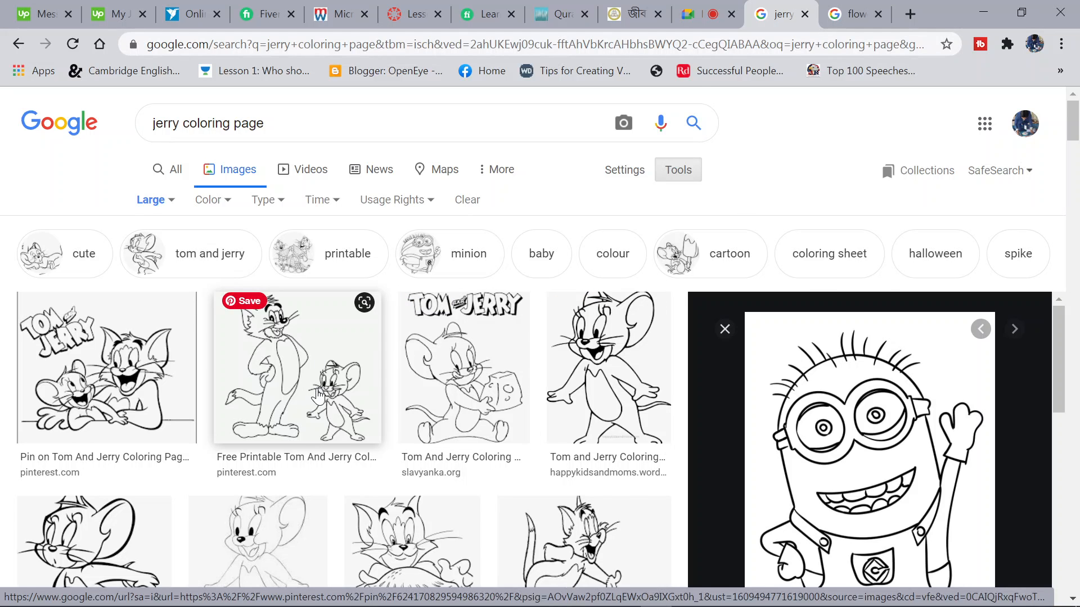
{"action": "scroll", "coordinate": [315, 400], "scroll_direction": "down", "scroll_amount": 2}
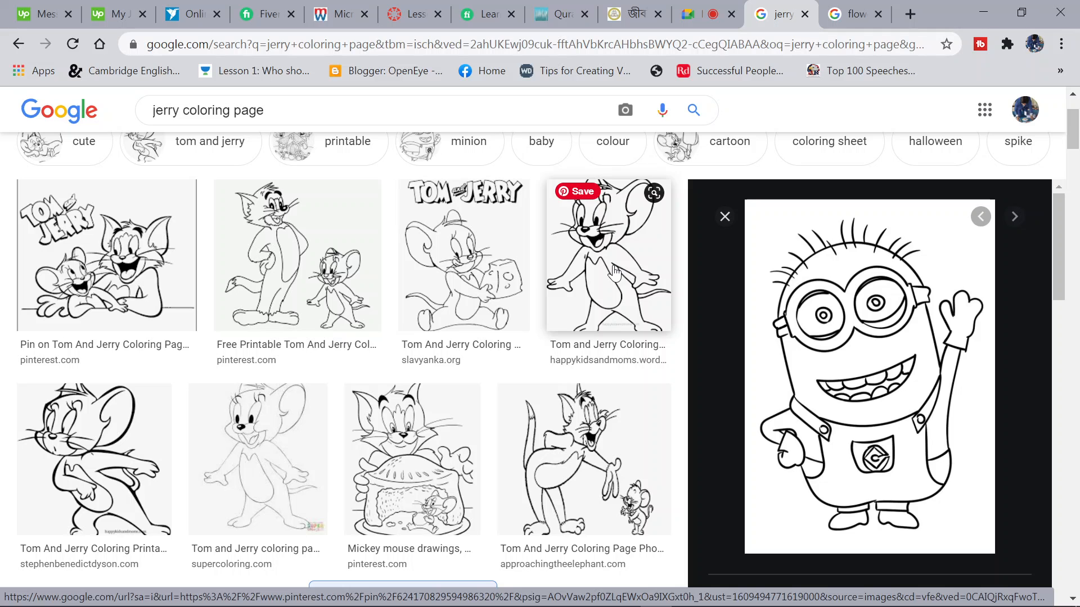
{"action": "scroll", "coordinate": [394, 315], "scroll_direction": "up", "scroll_amount": 2}
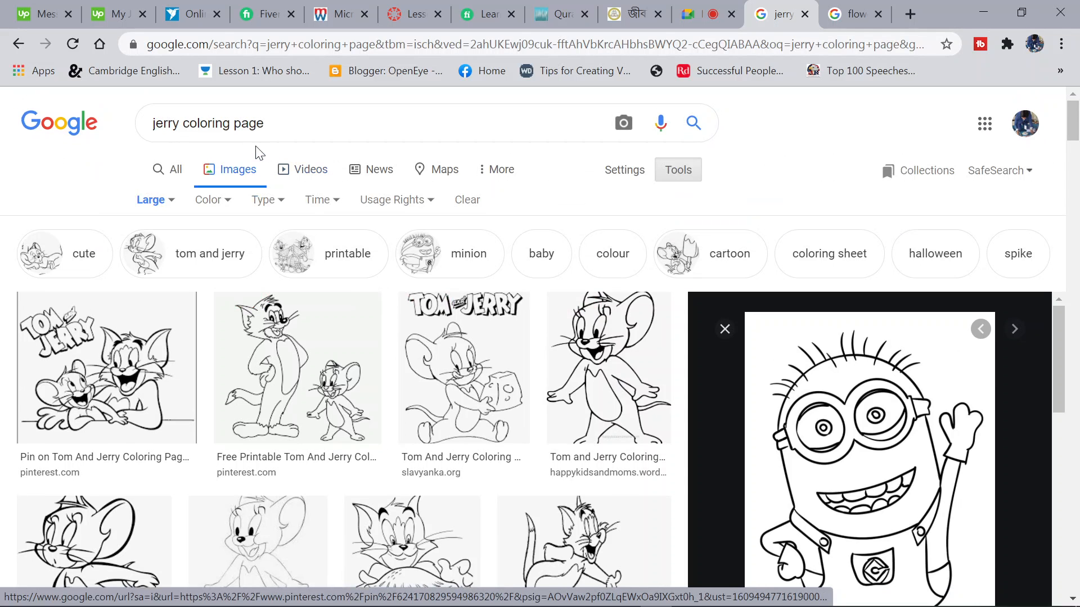
Search the large images for "caroon coloring page" and look through the cartoon line art results
{"action": "left_click_drag", "start_coordinate": [264, 123], "coordinate": [152, 123]}
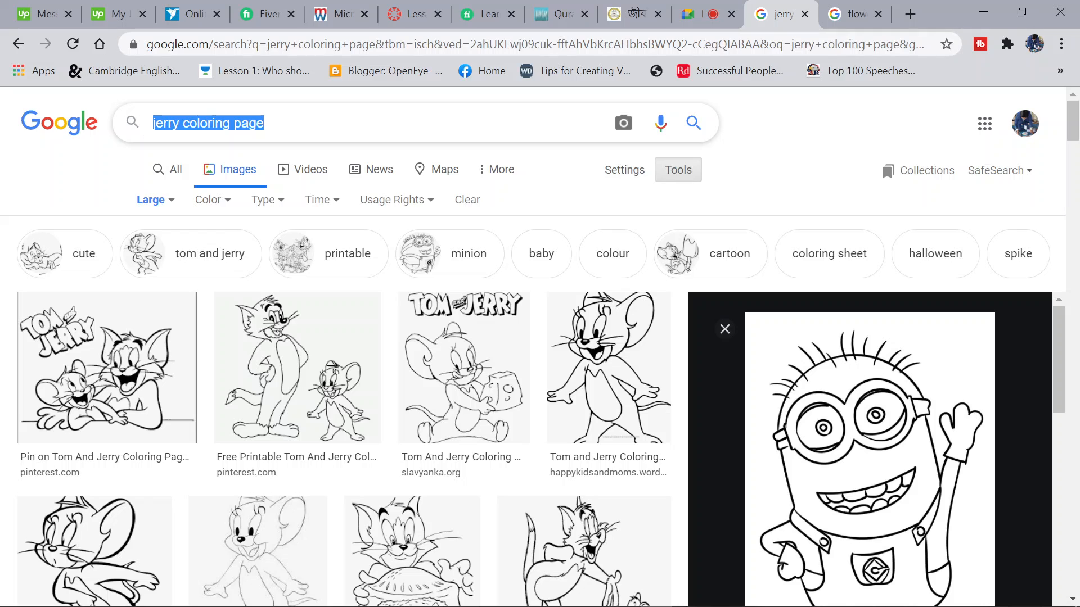
{"action": "key", "text": "Home"}
{"action": "key", "text": "ctrl+shift+Right"}
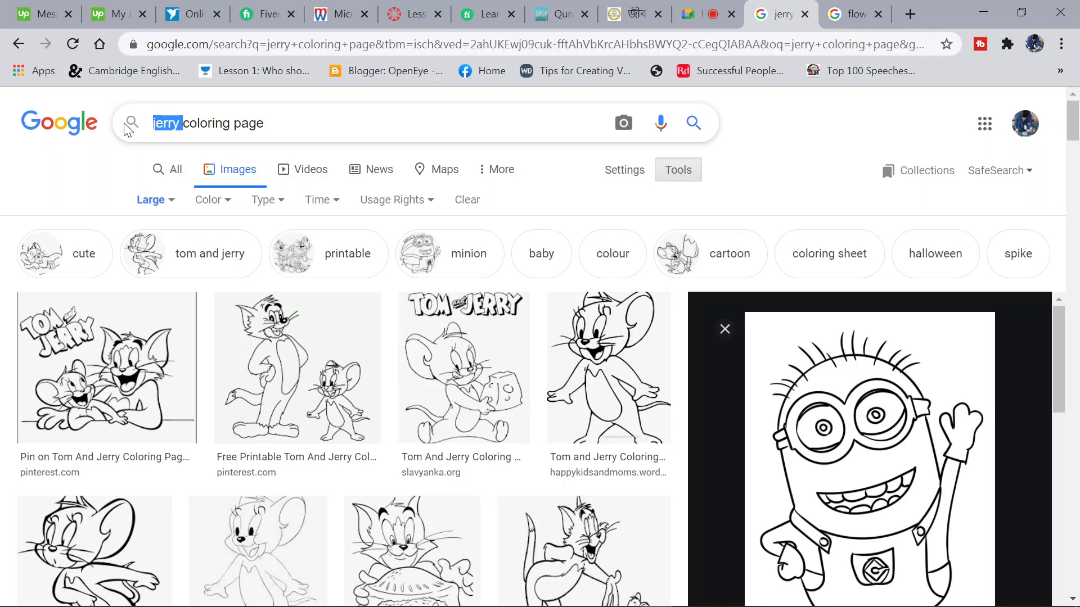
{"action": "type", "text": "car"}
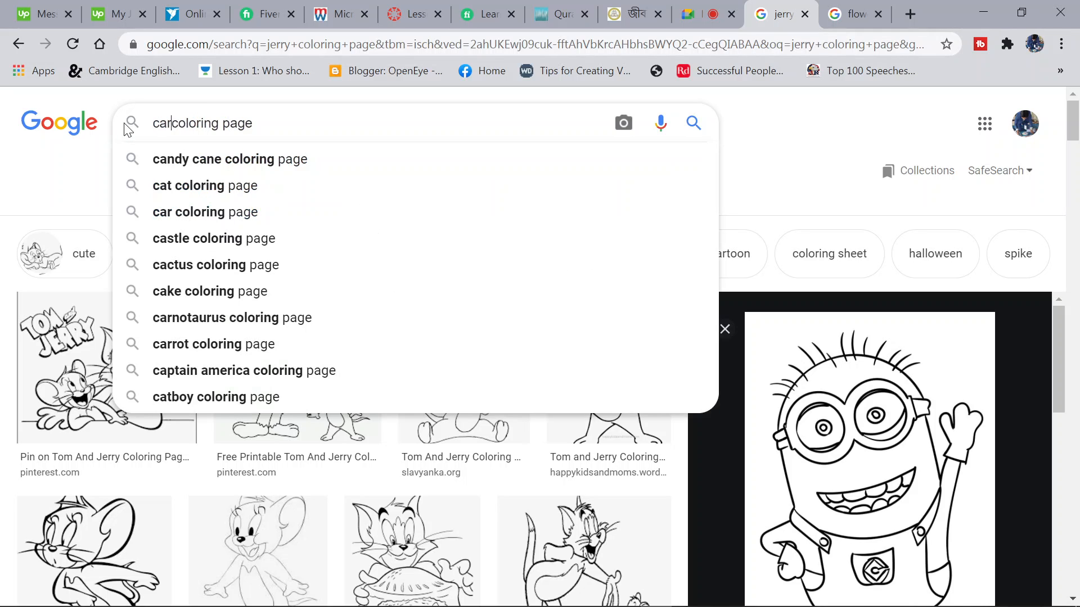
{"action": "type", "text": "oon"}
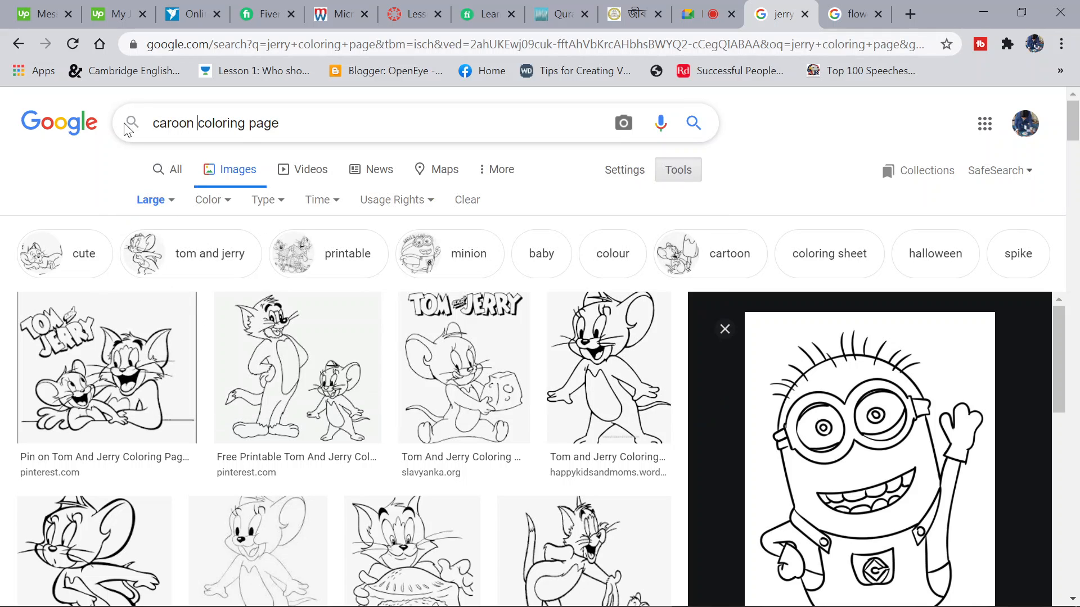
{"action": "key", "text": "Return"}
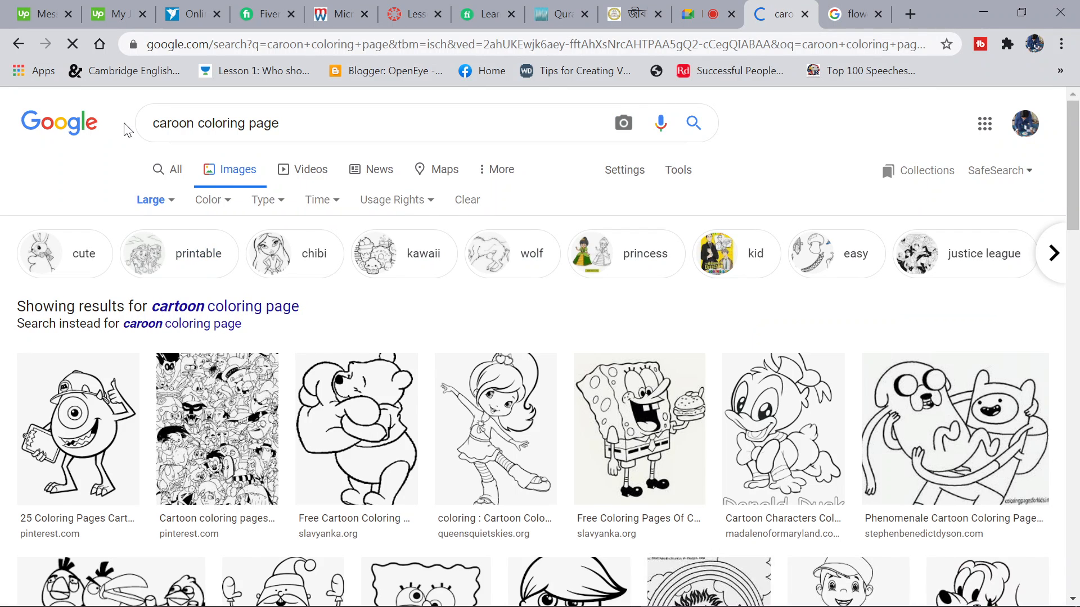
{"action": "scroll", "coordinate": [282, 421], "scroll_direction": "down", "scroll_amount": 8}
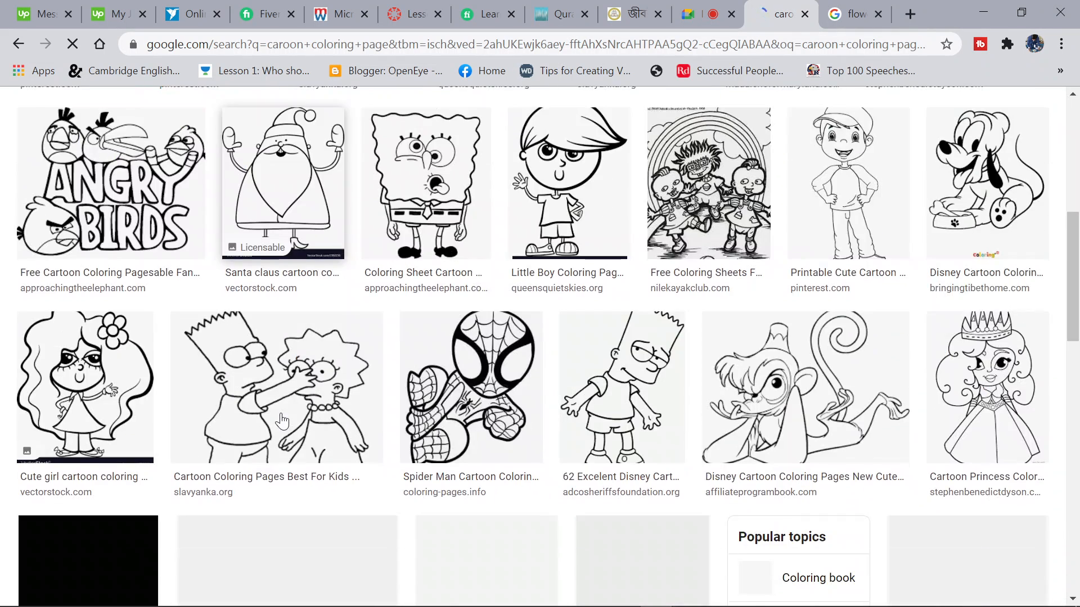
{"action": "scroll", "coordinate": [283, 421], "scroll_direction": "down", "scroll_amount": 2}
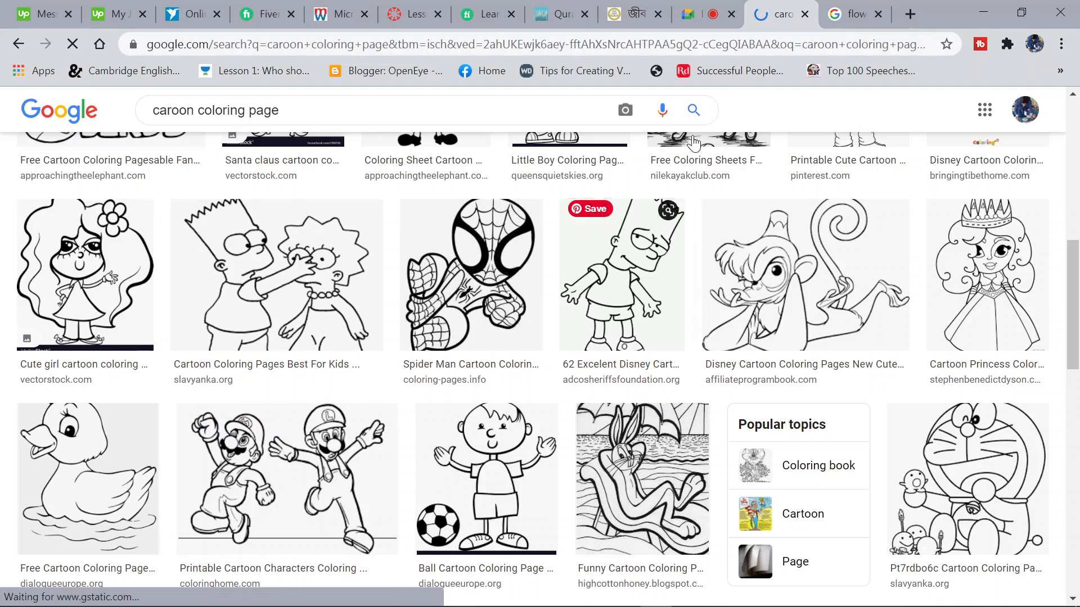
Close the flower search tab, search for "cartoon" in a new tab, and look through the image results for colored characters
{"action": "left_click", "coordinate": [858, 13]}
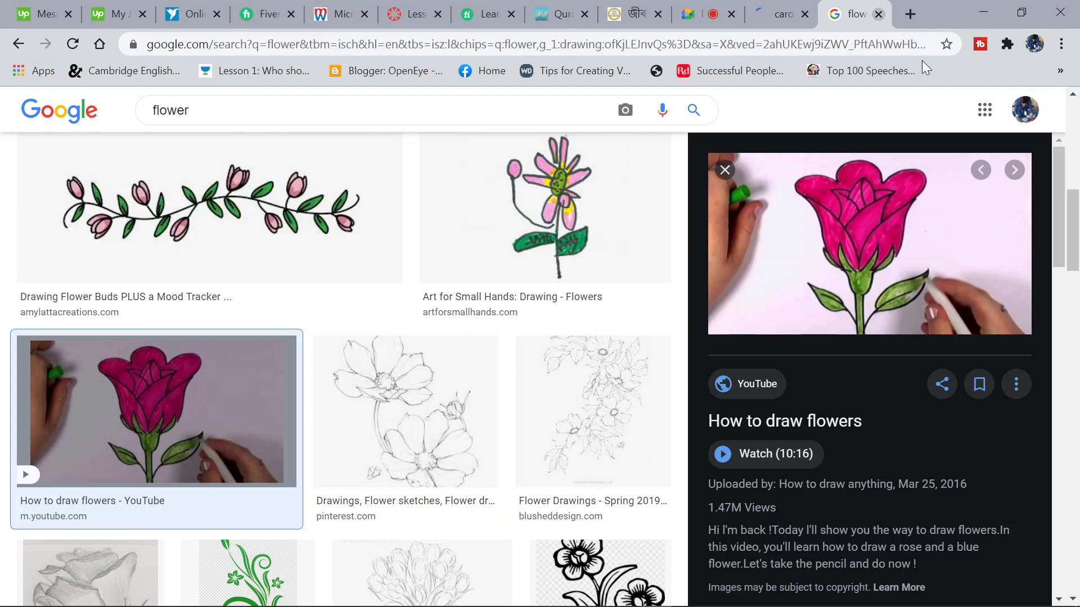
{"action": "key", "text": "ctrl+w"}
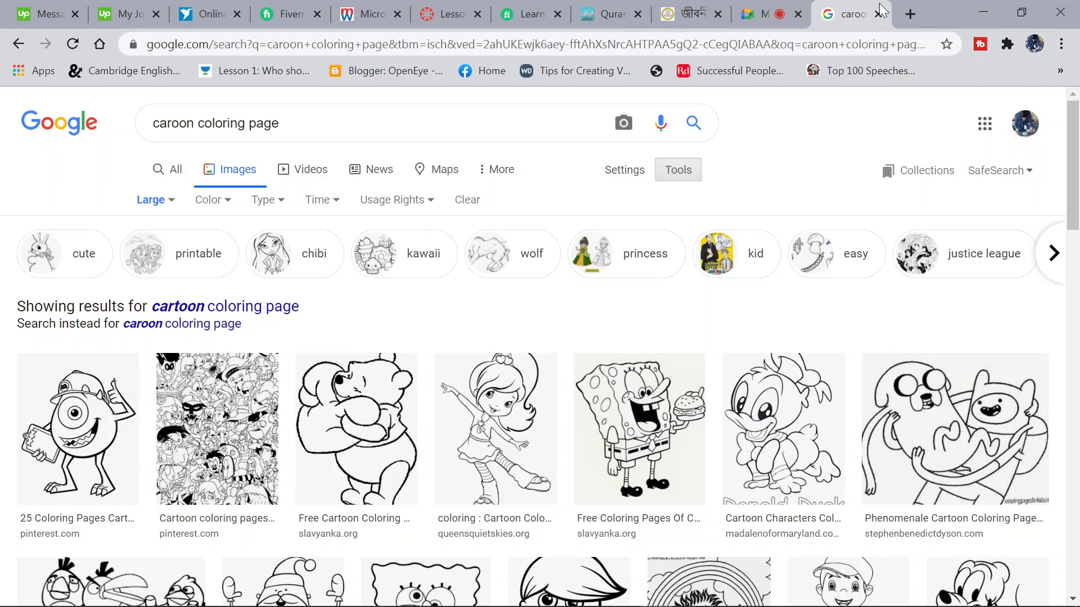
{"action": "left_click", "coordinate": [911, 14]}
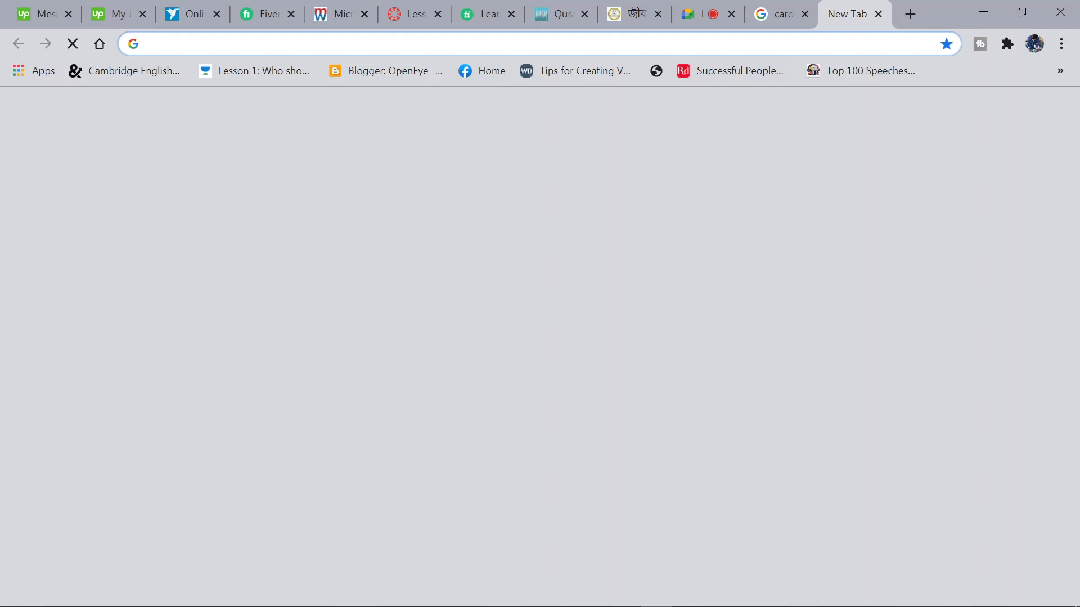
{"action": "left_click", "coordinate": [540, 44]}
{"action": "type", "text": "ca"}
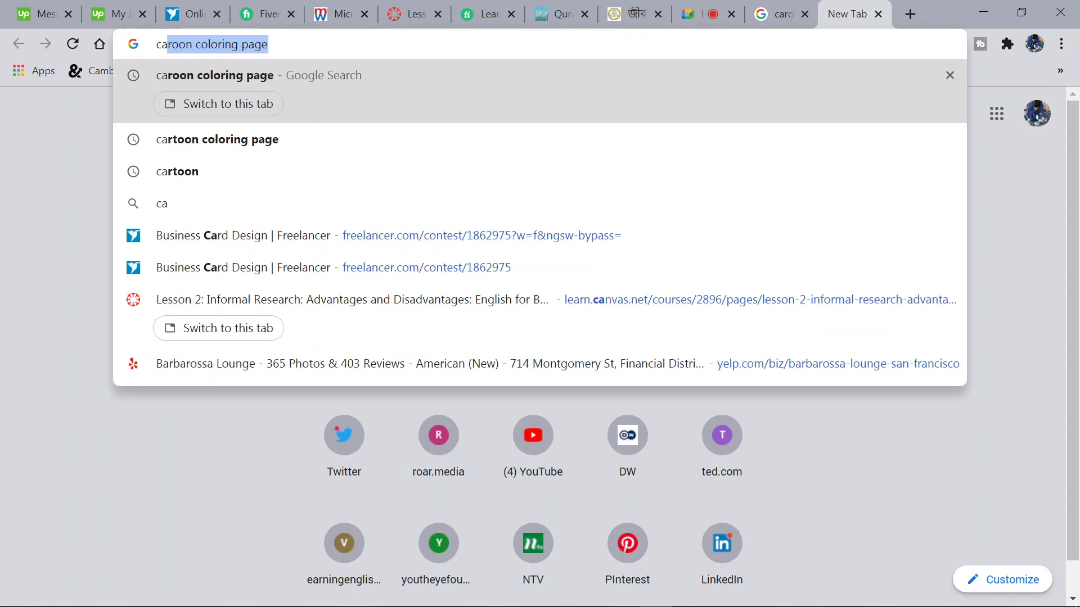
{"action": "type", "text": "rtoon"}
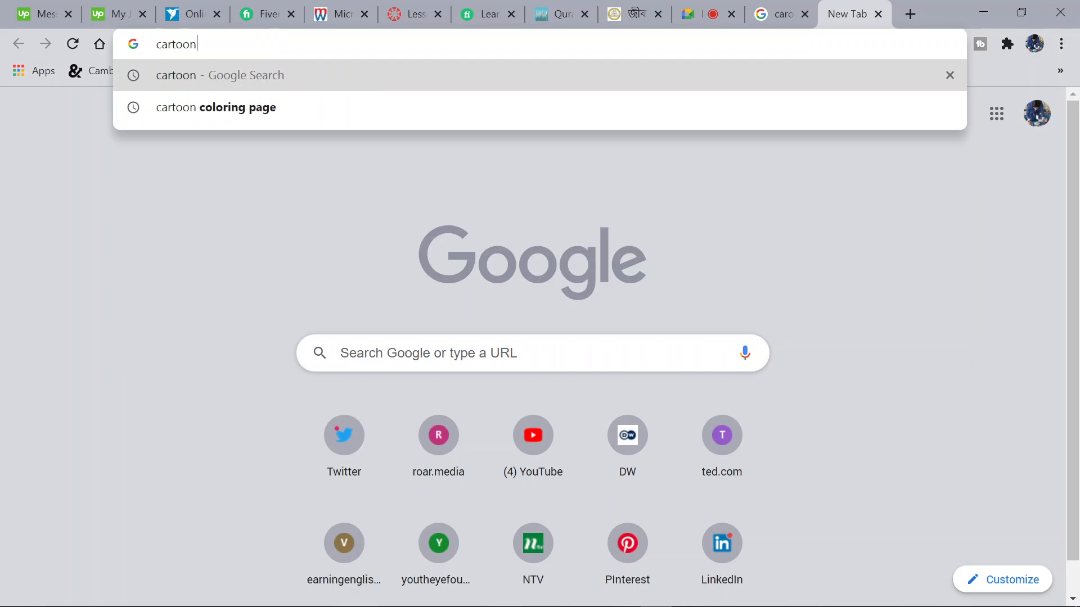
{"action": "key", "text": "Return"}
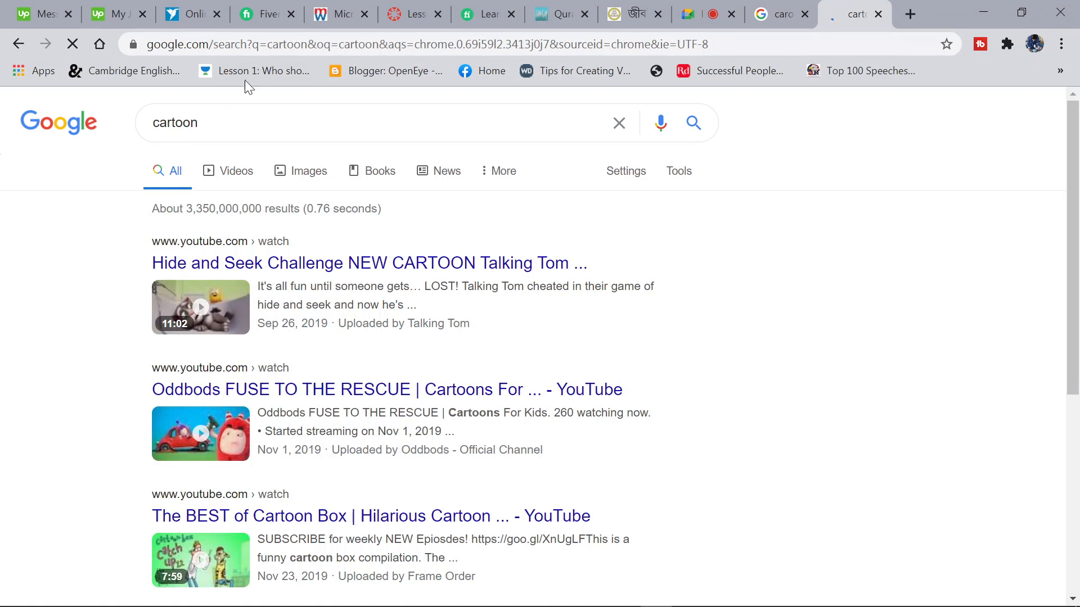
{"action": "left_click", "coordinate": [295, 178]}
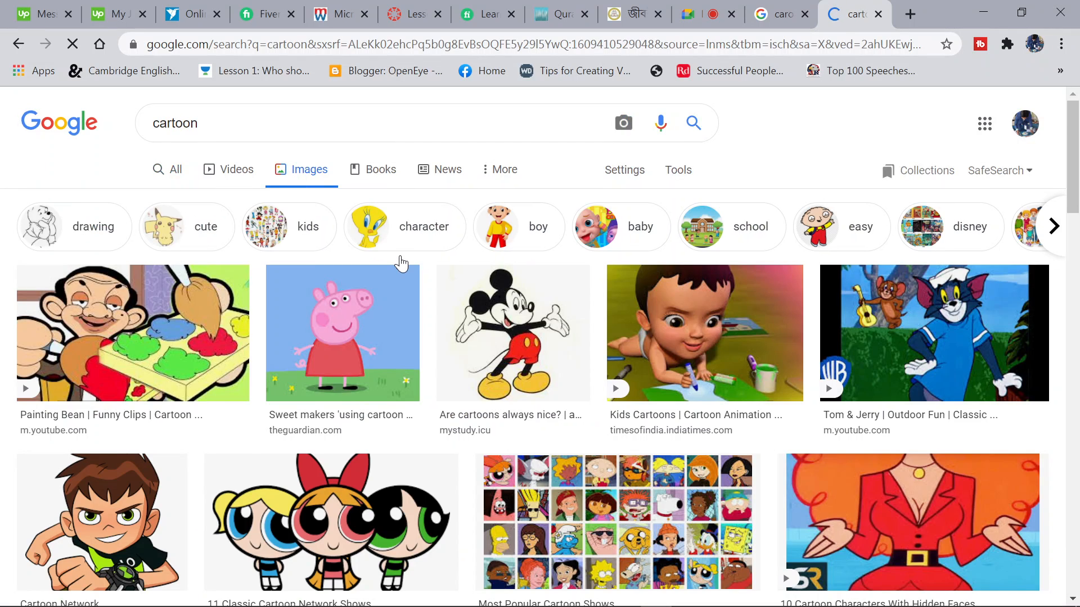
{"action": "scroll", "coordinate": [403, 253], "scroll_direction": "down", "scroll_amount": 15}
{"action": "scroll", "coordinate": [405, 256], "scroll_direction": "up", "scroll_amount": 6}
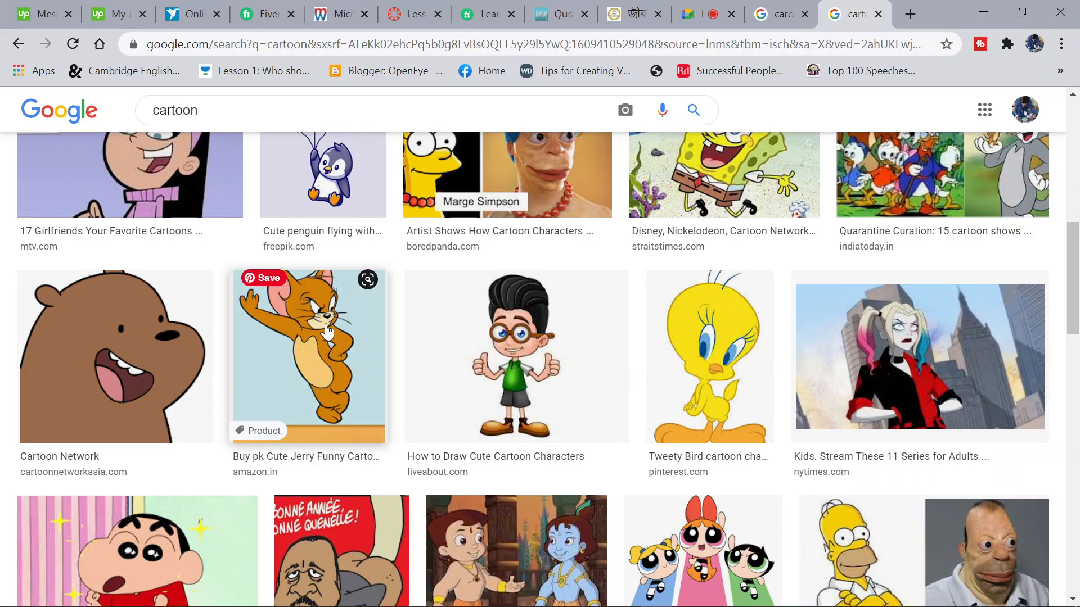
Switch to Illustrator and paint the mouse's white muzzle beige with the Live Paint Bucket
{"action": "left_click", "coordinate": [983, 13]}
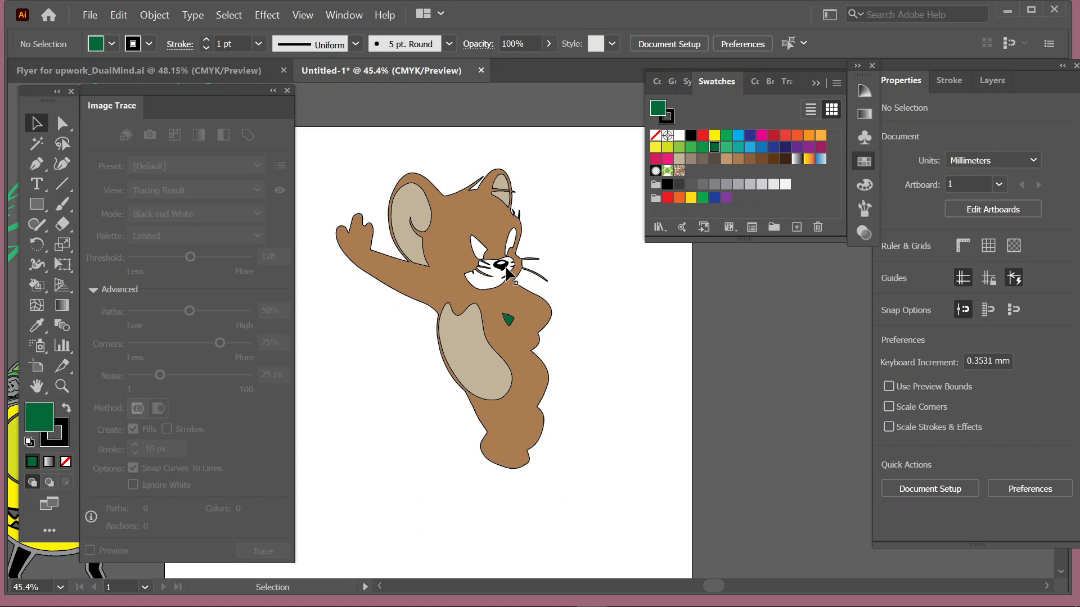
{"action": "left_click", "coordinate": [40, 284]}
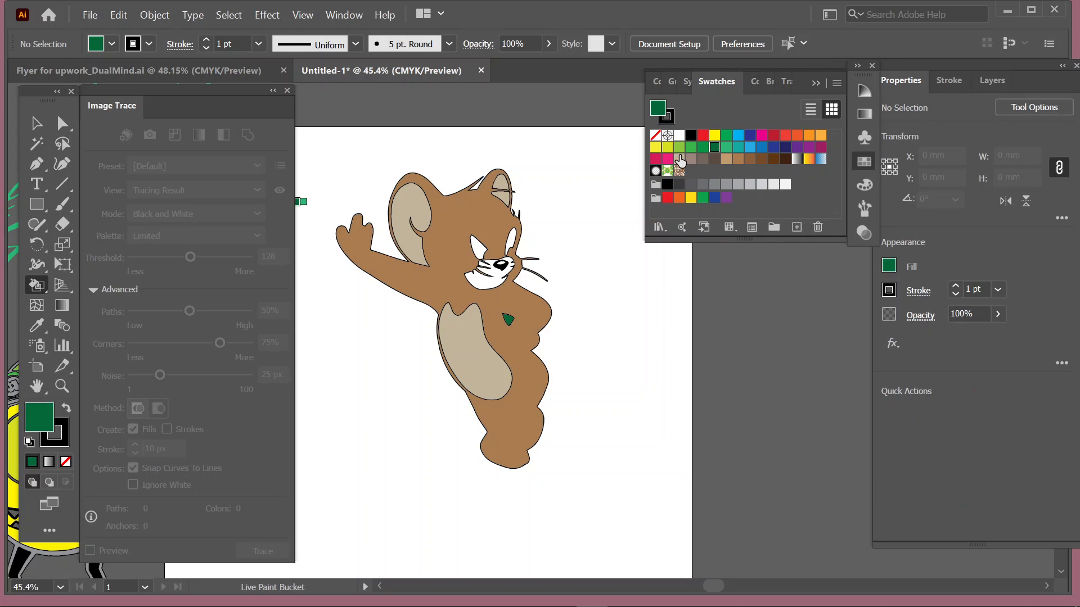
{"action": "left_click", "coordinate": [679, 159]}
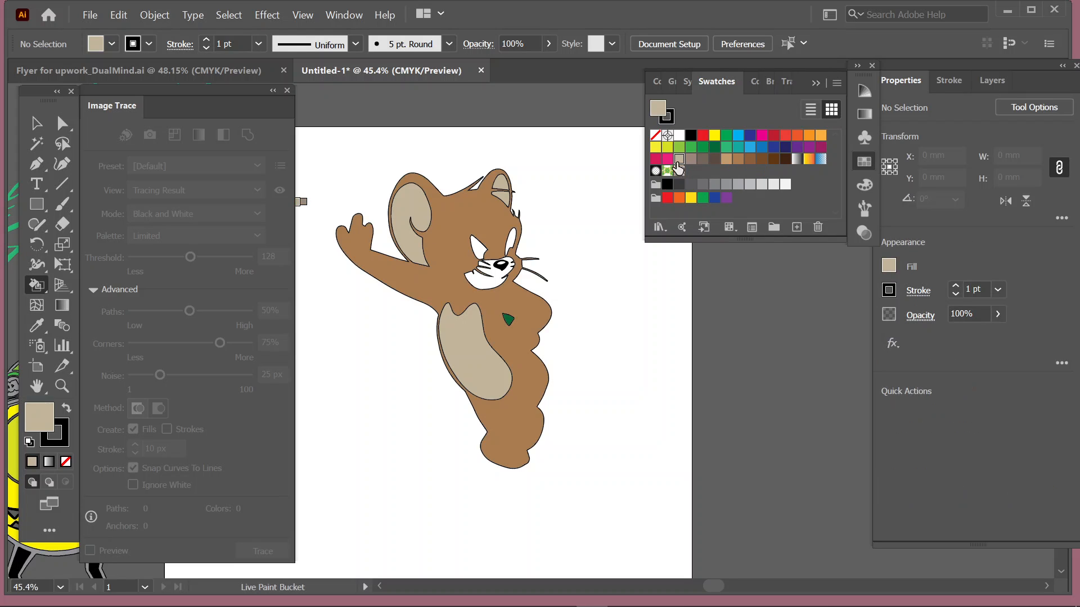
{"action": "left_click", "coordinate": [482, 288]}
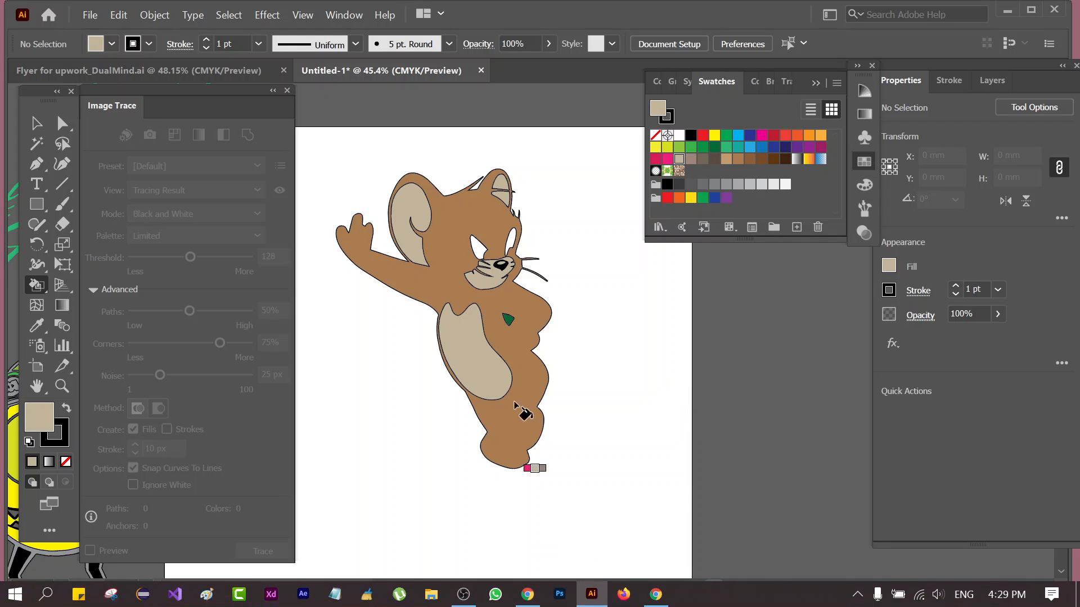
Switch to Chrome to compare the colored Jerry image in the cartoon results, and return to Illustrator
{"action": "mouse_move", "coordinate": [658, 596]}
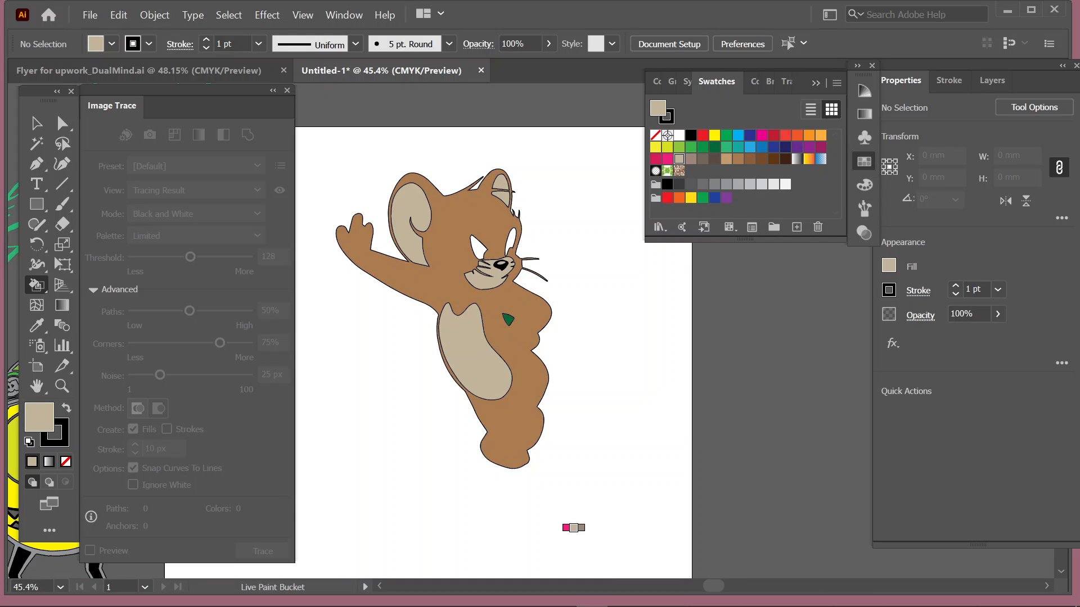
{"action": "left_click", "coordinate": [669, 601]}
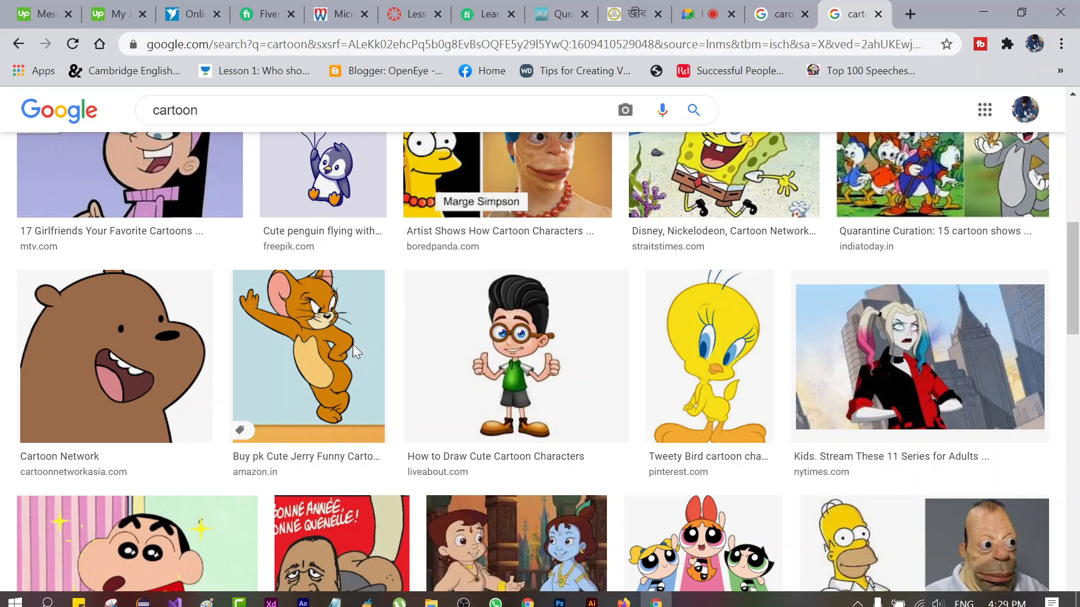
{"action": "left_click", "coordinate": [983, 12]}
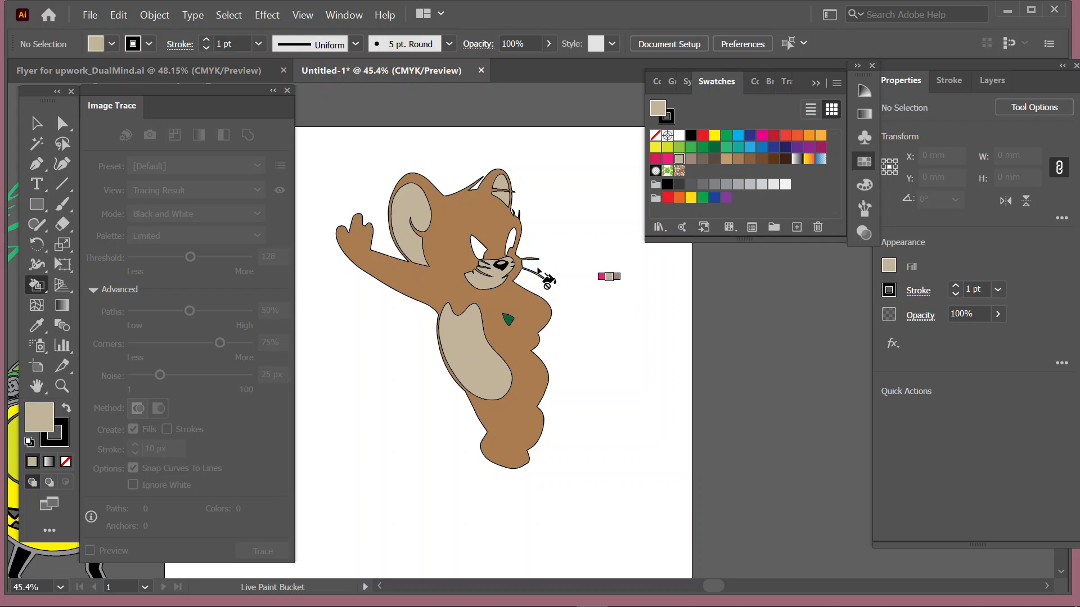
Try scaling only the mouse's Live Paint artwork, enlarging it to about 271 × 376 mm and shrinking it, and undo the resizing
{"action": "key", "text": "v"}
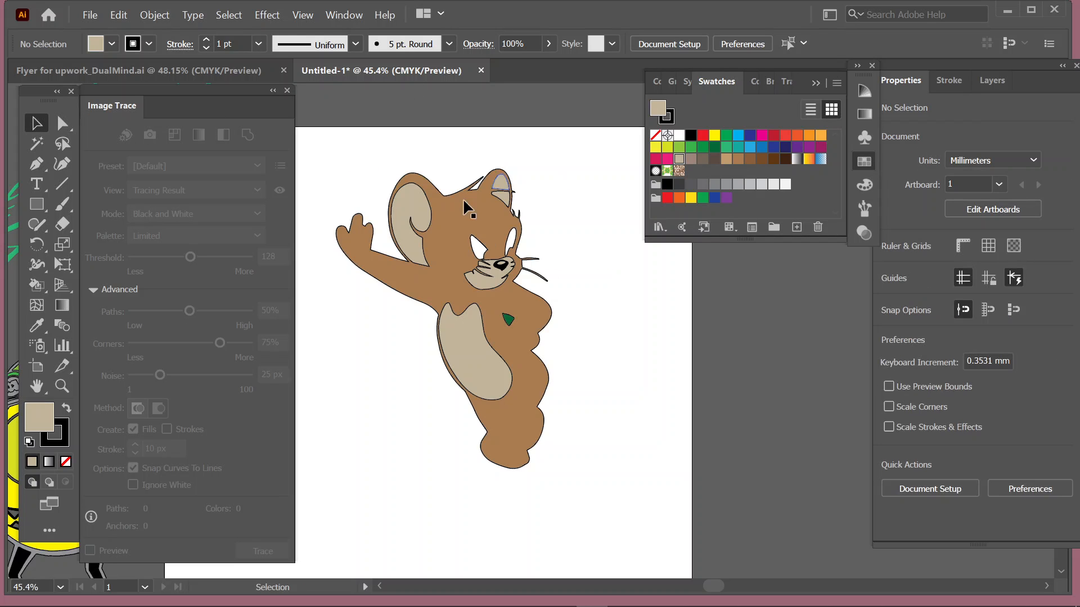
{"action": "left_click", "coordinate": [464, 203]}
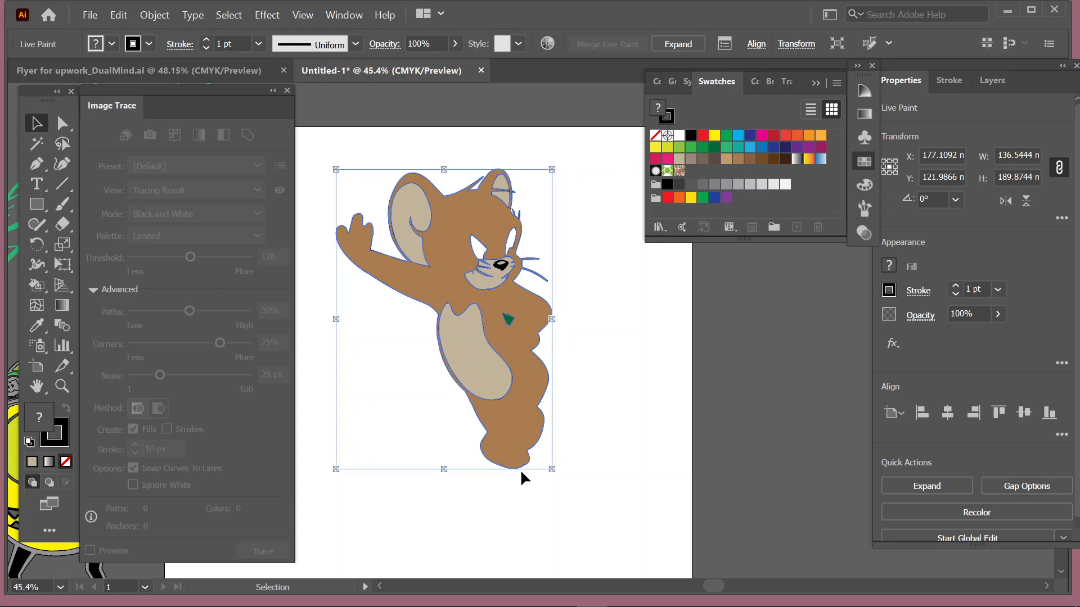
{"action": "left_click", "coordinate": [624, 401]}
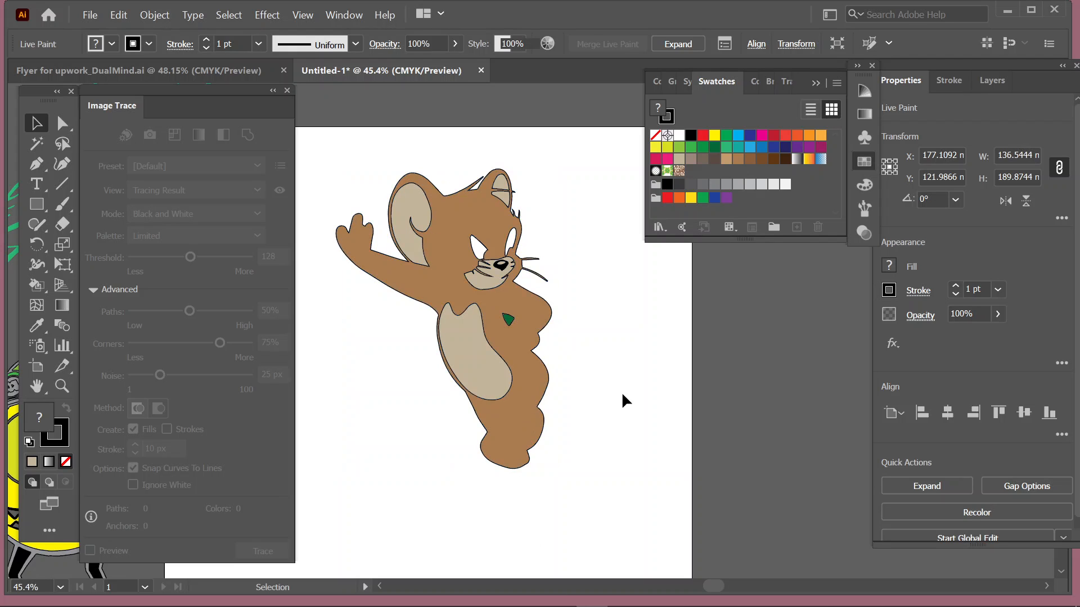
{"action": "left_click", "coordinate": [525, 369]}
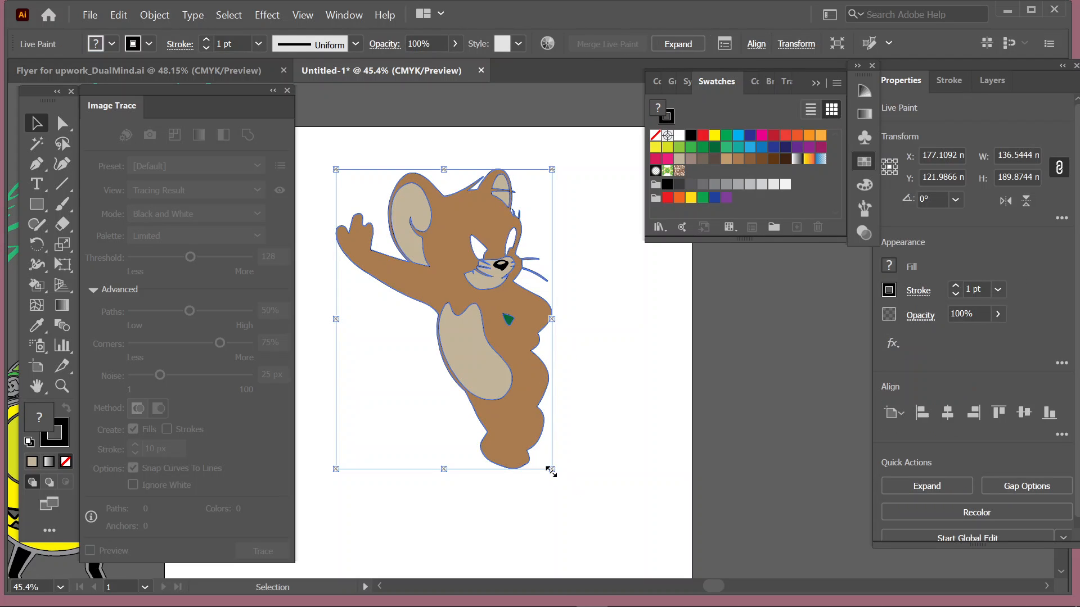
{"action": "left_click_drag", "start_coordinate": [557, 469], "coordinate": [672, 523]}
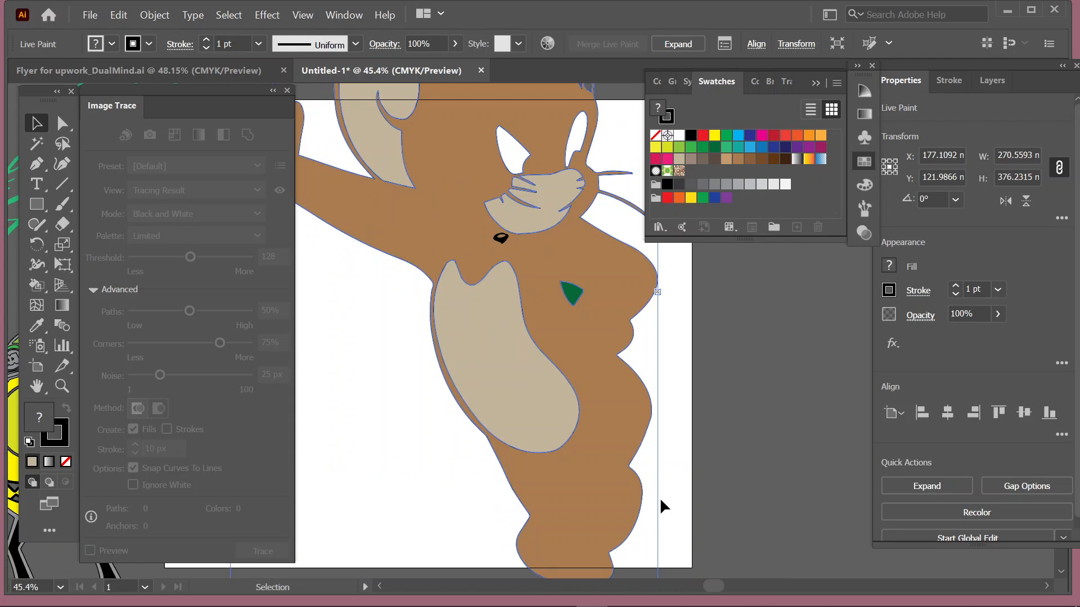
{"action": "scroll", "coordinate": [659, 505], "scroll_direction": "down", "scroll_amount": 3}
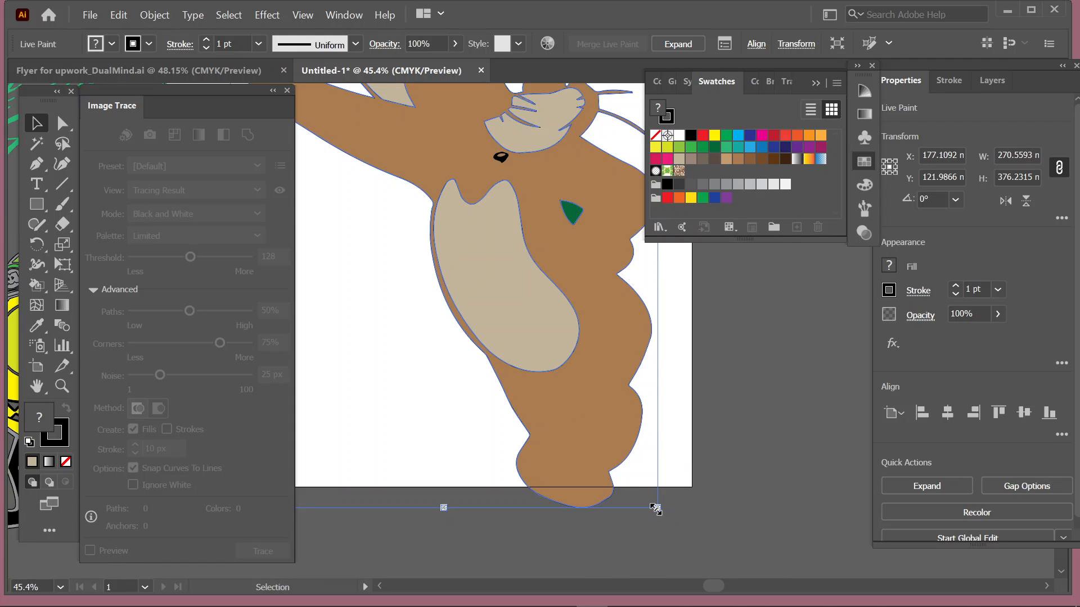
{"action": "left_click_drag", "start_coordinate": [656, 509], "coordinate": [461, 284]}
{"action": "left_click", "coordinate": [577, 248]}
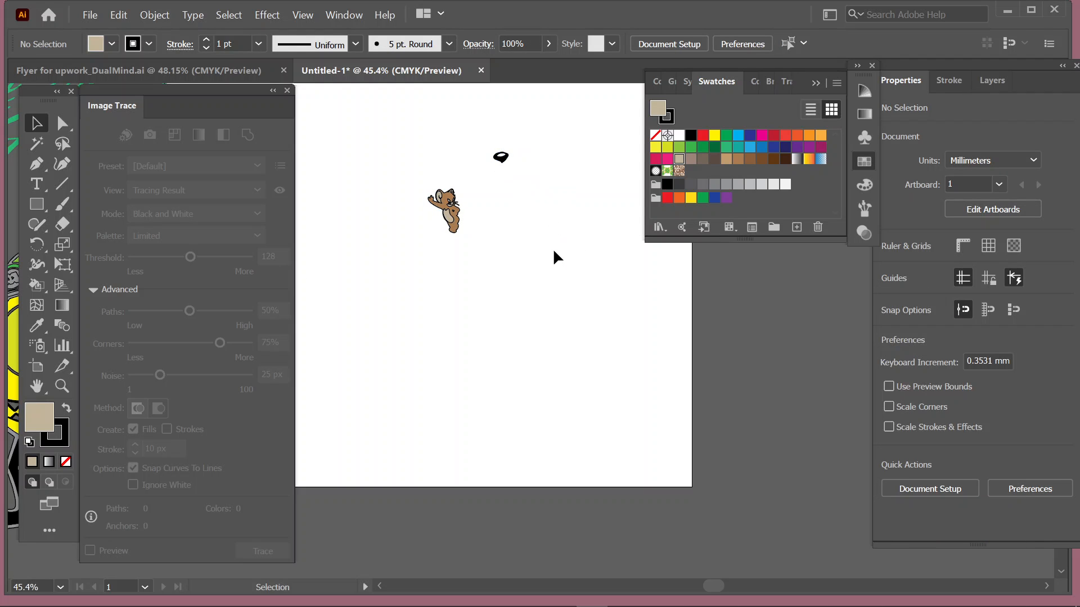
{"action": "key", "text": "ctrl+z"}
{"action": "key", "text": "ctrl+z"}
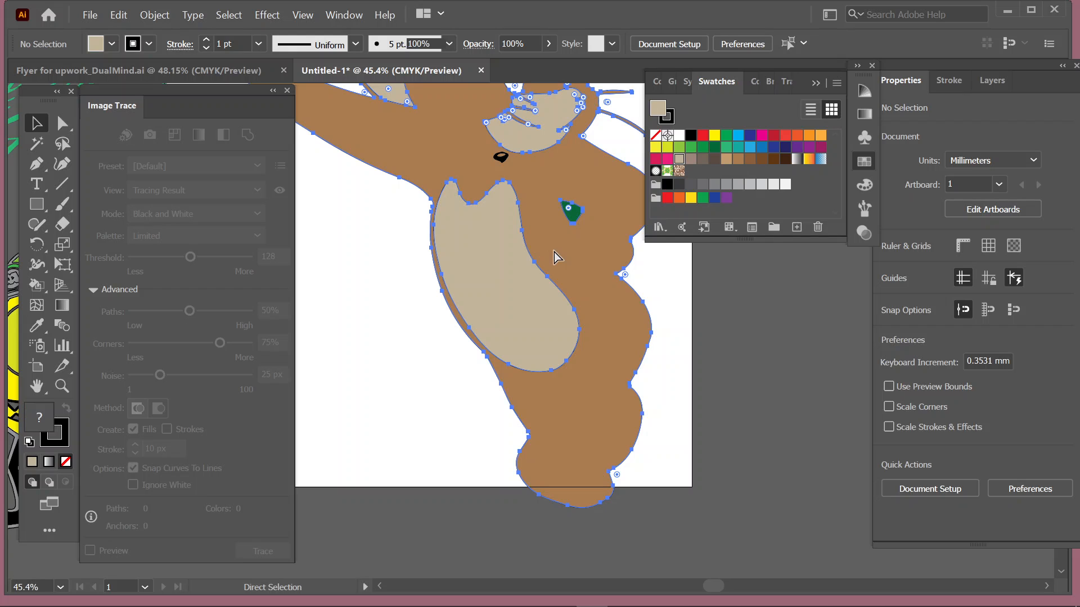
{"action": "key", "text": "ctrl+shift+z"}
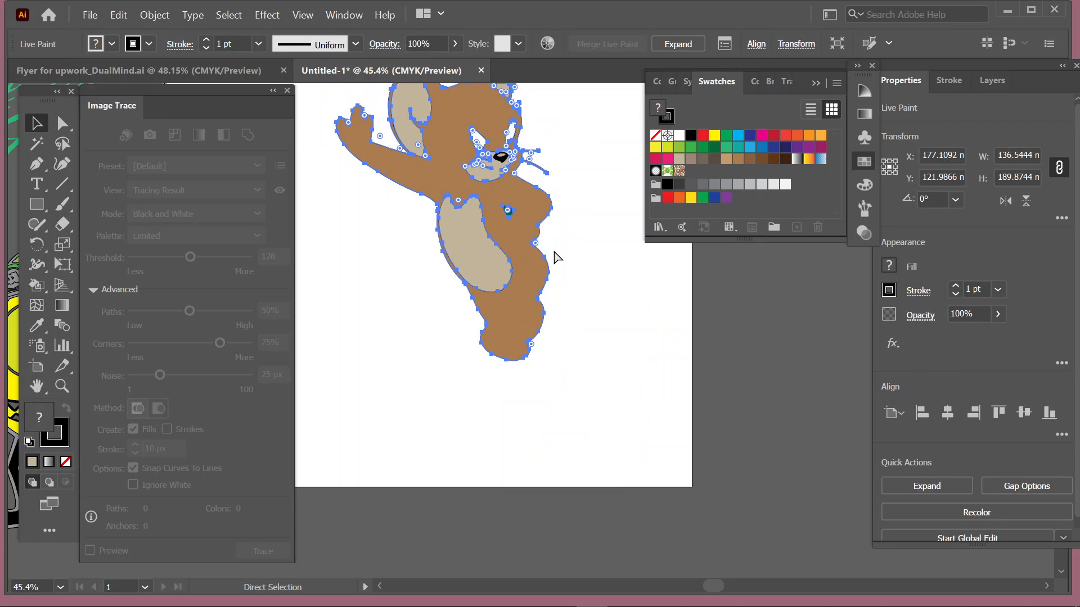
{"action": "scroll", "coordinate": [602, 321], "scroll_direction": "up", "scroll_amount": 3}
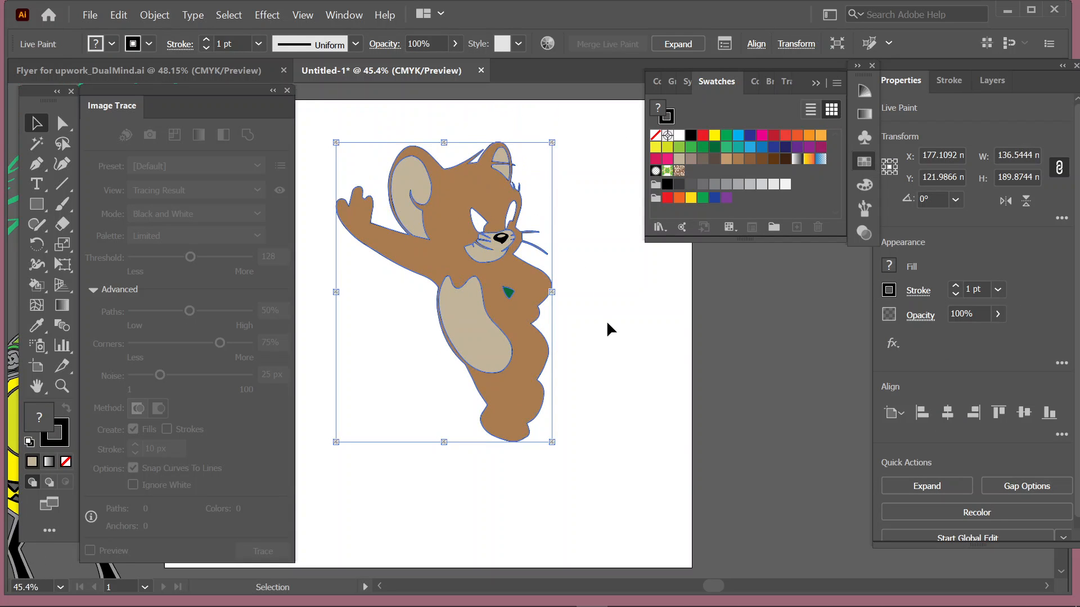
Group the mouse's body and nose, scale the group down proportionally to a small figure, and deselect it
{"action": "left_click", "coordinate": [610, 329]}
{"action": "left_click_drag", "start_coordinate": [544, 144], "coordinate": [340, 429]}
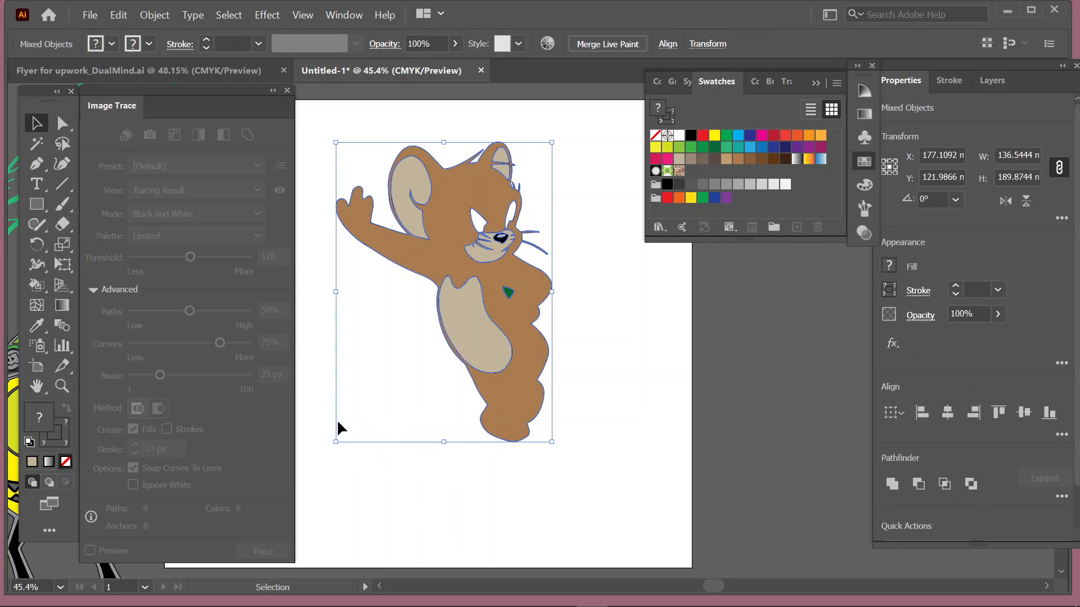
{"action": "key", "text": "ctrl+g"}
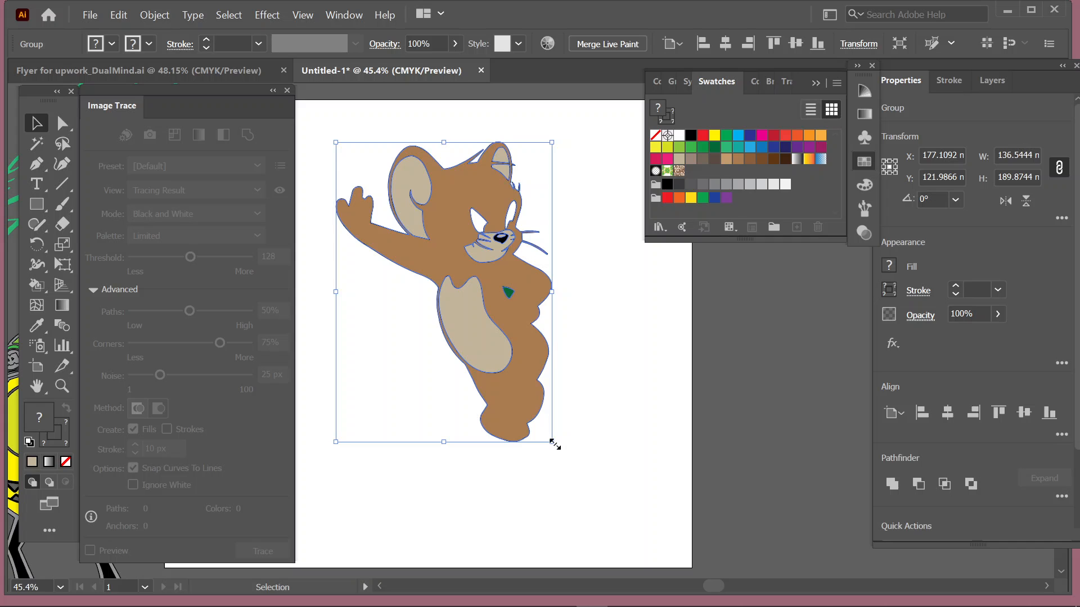
{"action": "left_click_drag", "start_coordinate": [555, 444], "coordinate": [464, 335]}
{"action": "left_click", "coordinate": [498, 281]}
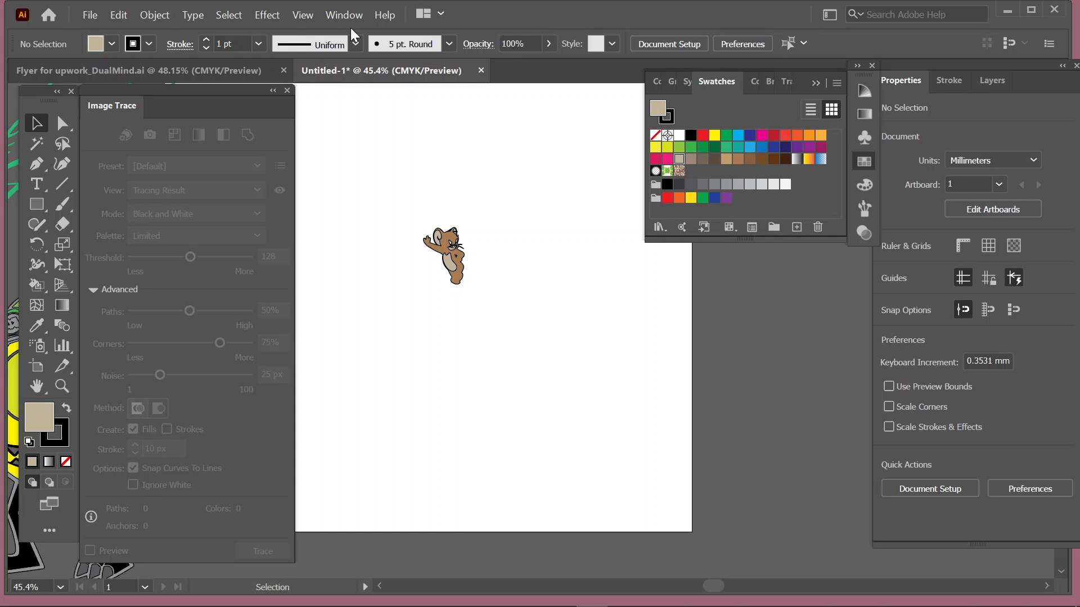
Switch to Chrome and look through the cartoon coloring page image results
{"action": "mouse_move", "coordinate": [693, 584]}
{"action": "mouse_move", "coordinate": [656, 595]}
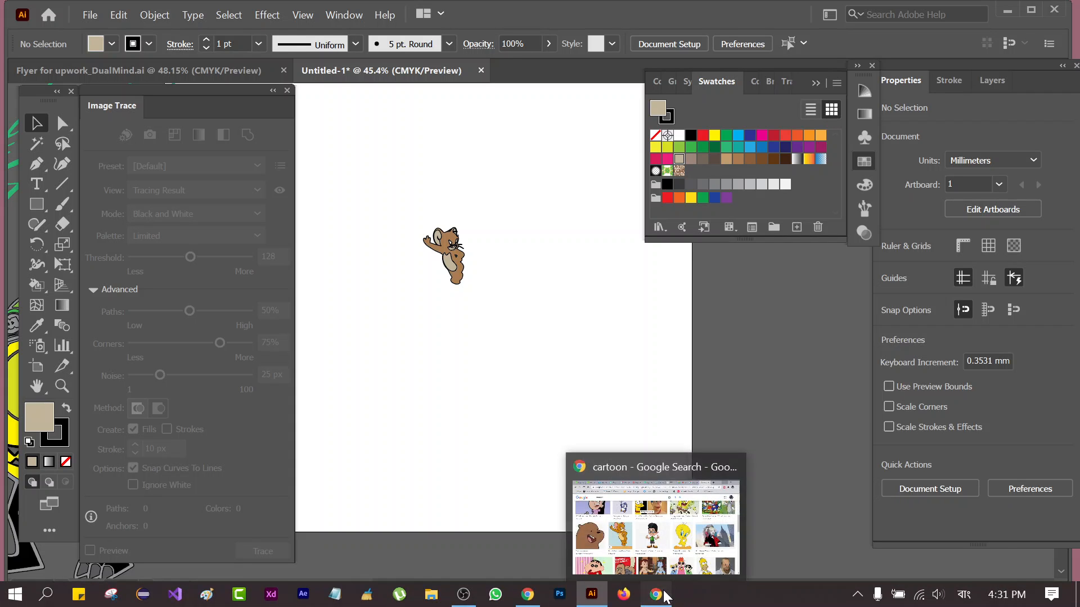
{"action": "left_click", "coordinate": [619, 459]}
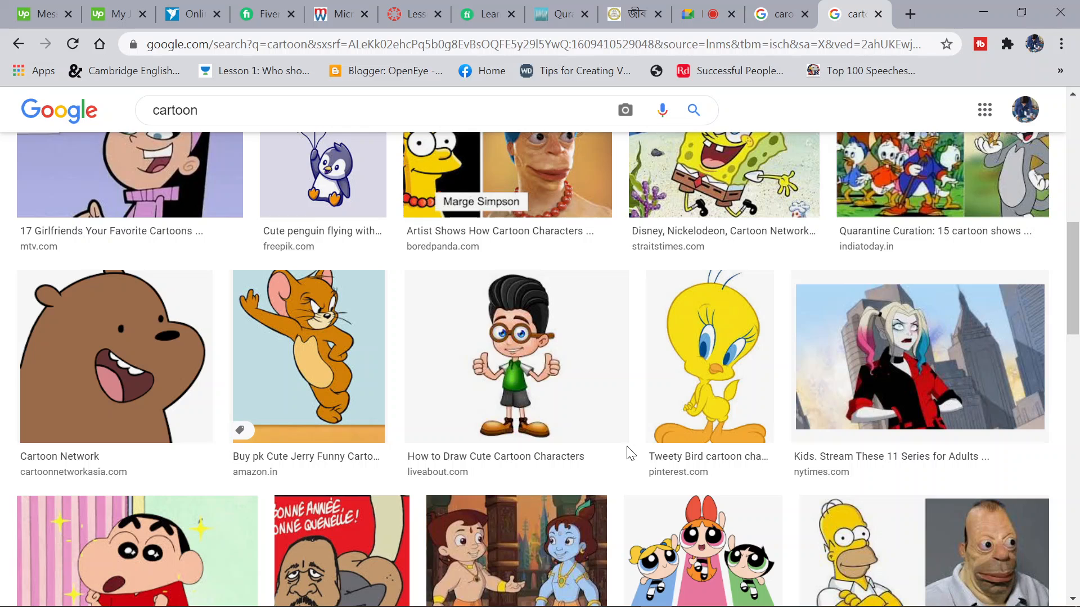
{"action": "left_click", "coordinate": [779, 14]}
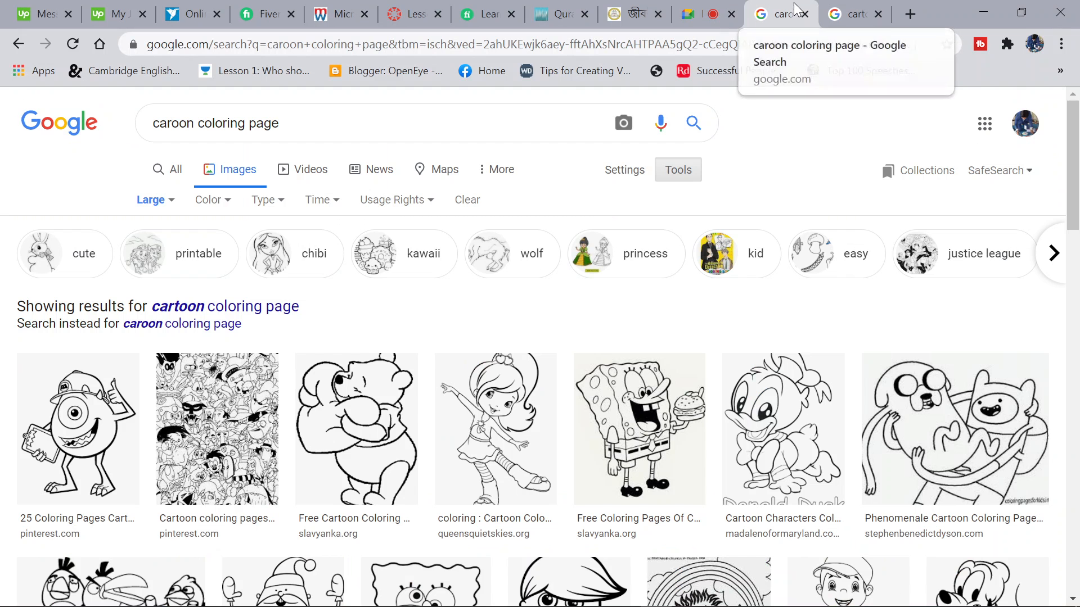
{"action": "scroll", "coordinate": [367, 444], "scroll_direction": "down", "scroll_amount": 15}
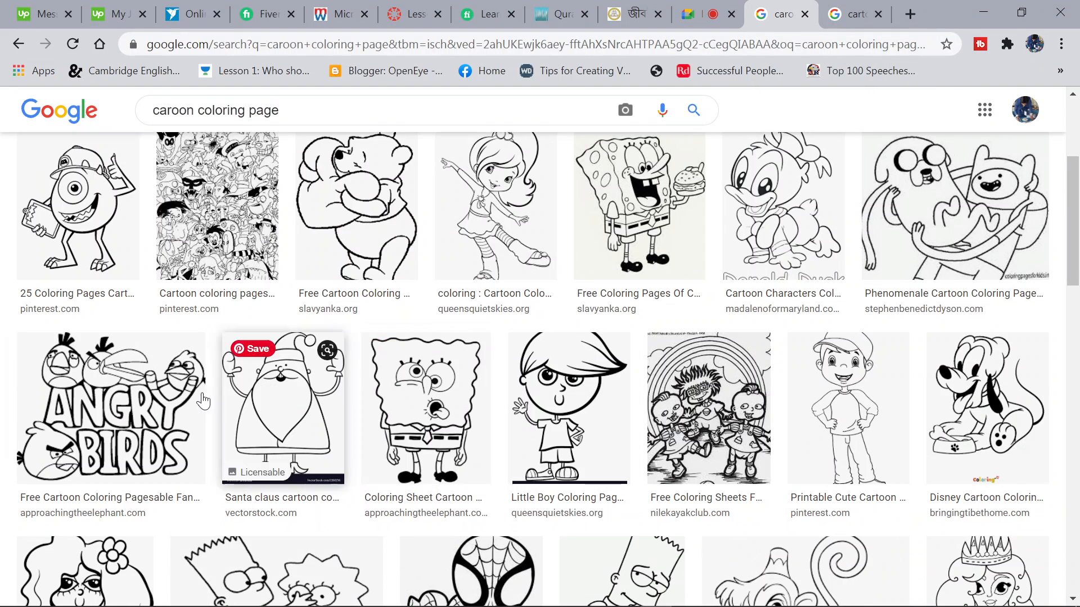
{"action": "scroll", "coordinate": [391, 382], "scroll_direction": "up", "scroll_amount": 20}
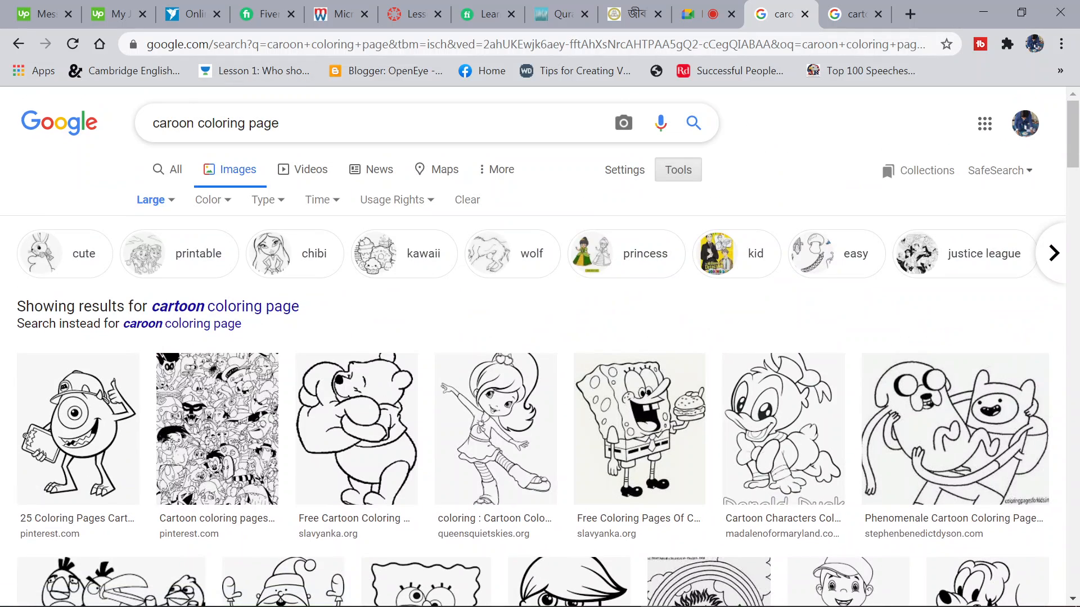
Remove the word "caroon" from the image search query, leaving "coloring page"
{"action": "left_click_drag", "start_coordinate": [195, 123], "coordinate": [140, 125]}
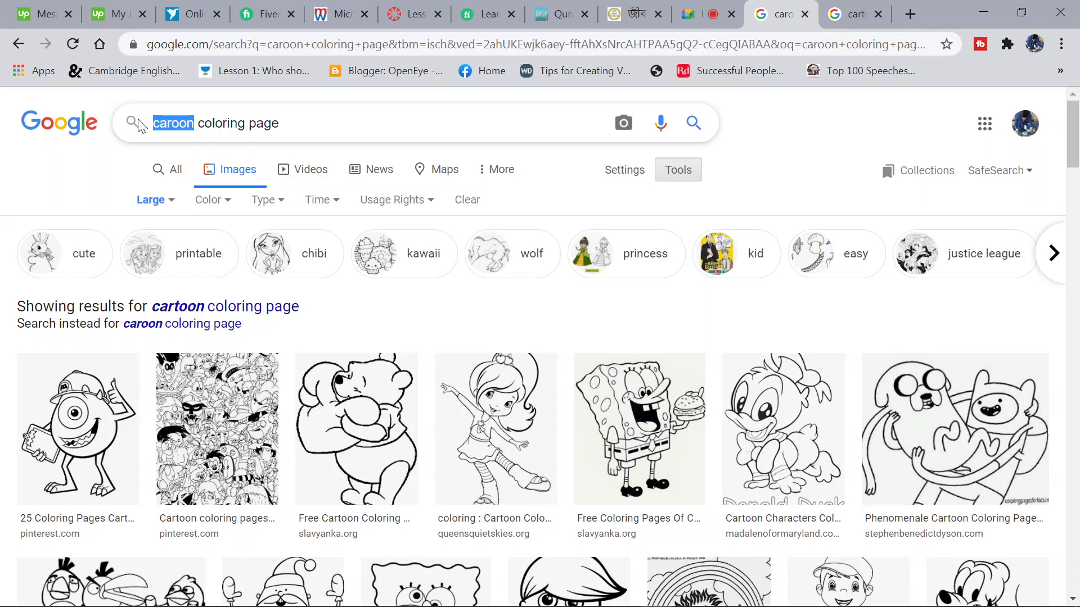
{"action": "type", "text": "তদুদ"}
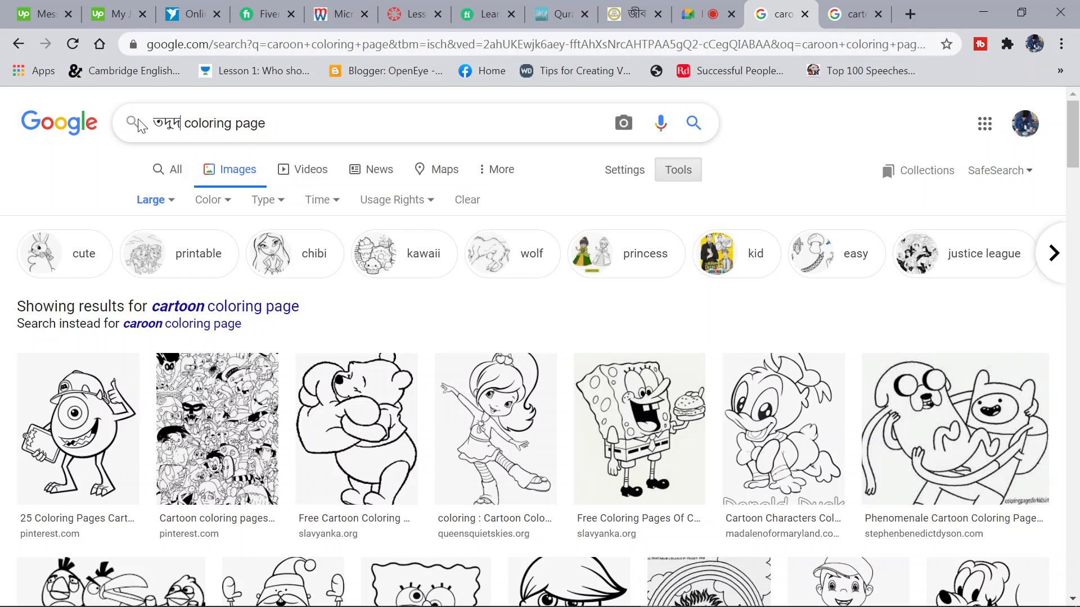
{"action": "key", "text": "BackSpace"}
{"action": "key", "text": "BackSpace"}
{"action": "key", "text": "BackSpace"}
{"action": "key", "text": "BackSpace"}
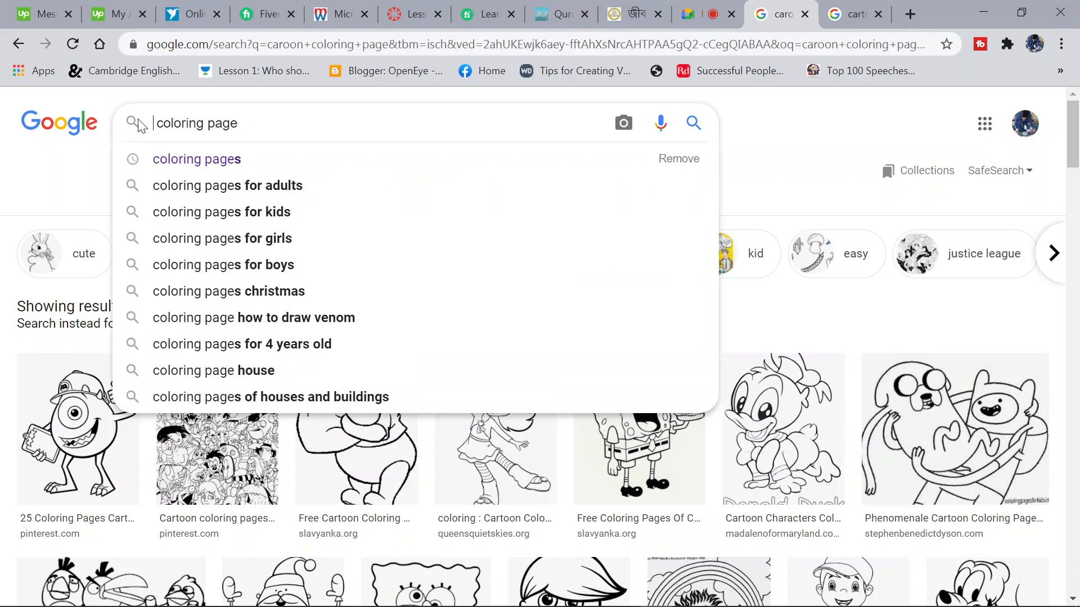
Change the keyboard language to English (United States), search images for "logo coloring page", and close the separate cartoon search results
{"action": "mouse_move", "coordinate": [773, 606]}
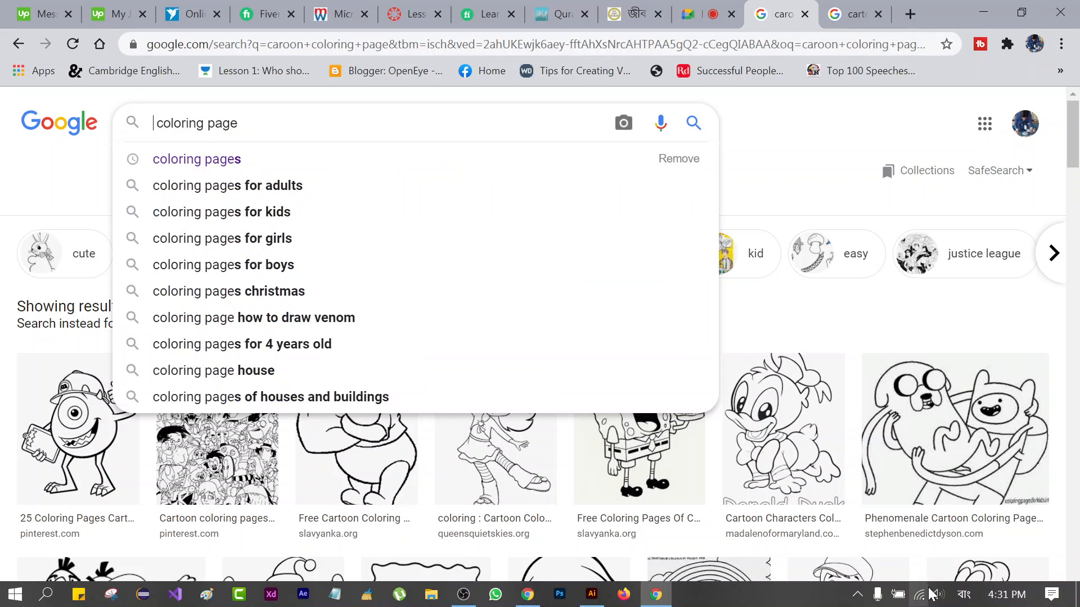
{"action": "left_click", "coordinate": [959, 597]}
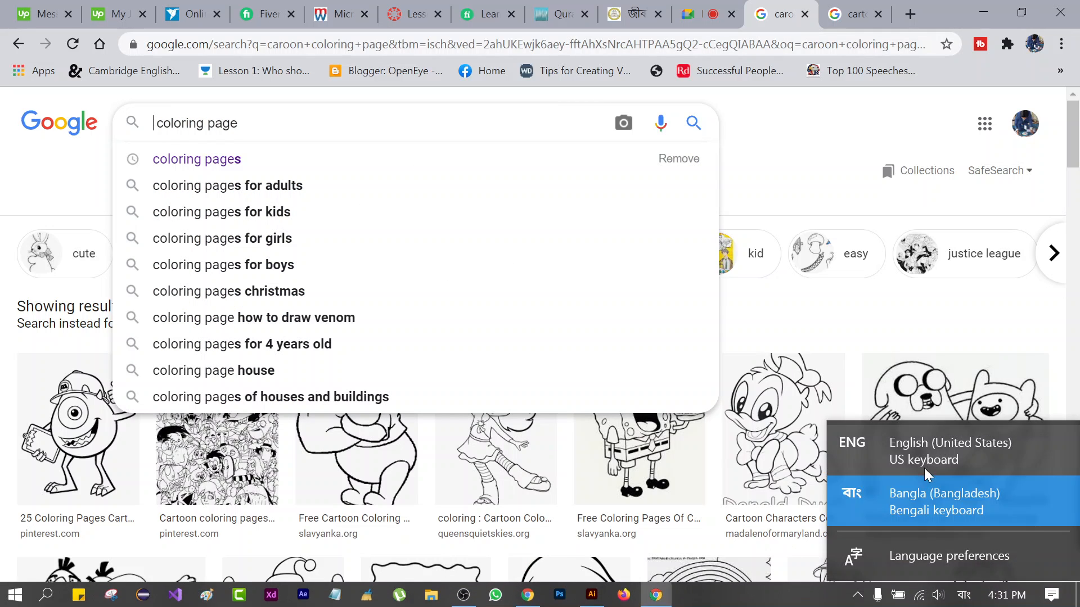
{"action": "left_click", "coordinate": [956, 447]}
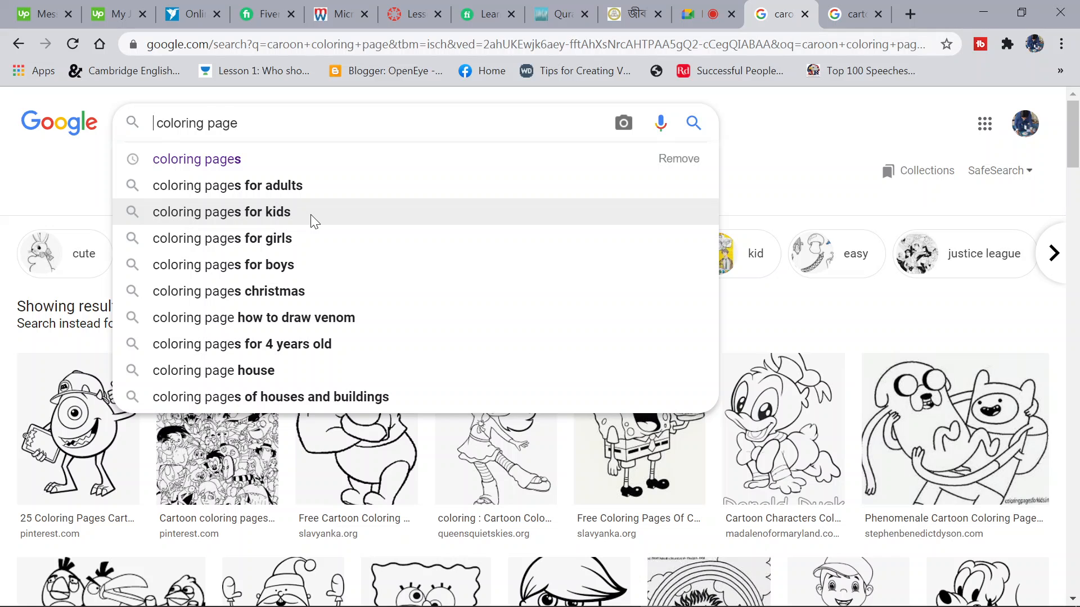
{"action": "type", "text": "logo"}
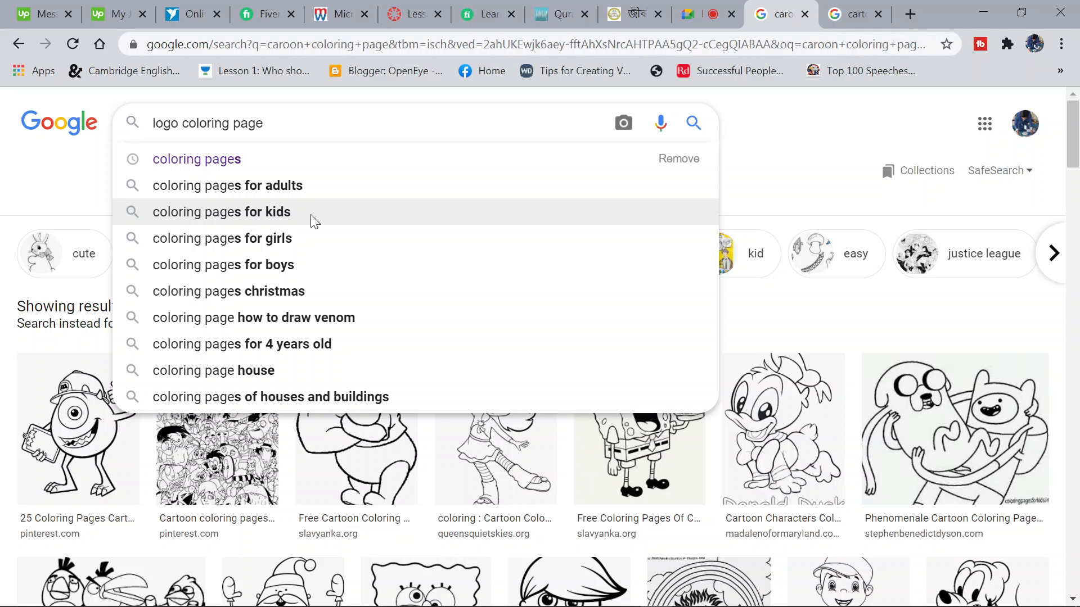
{"action": "key", "text": "Return"}
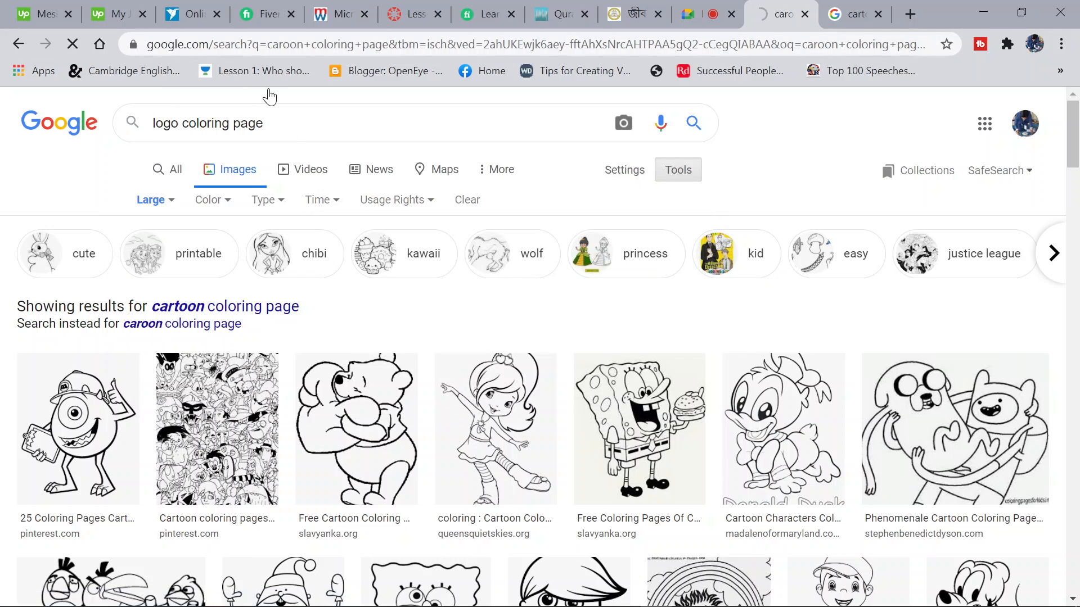
{"action": "left_click", "coordinate": [878, 14]}
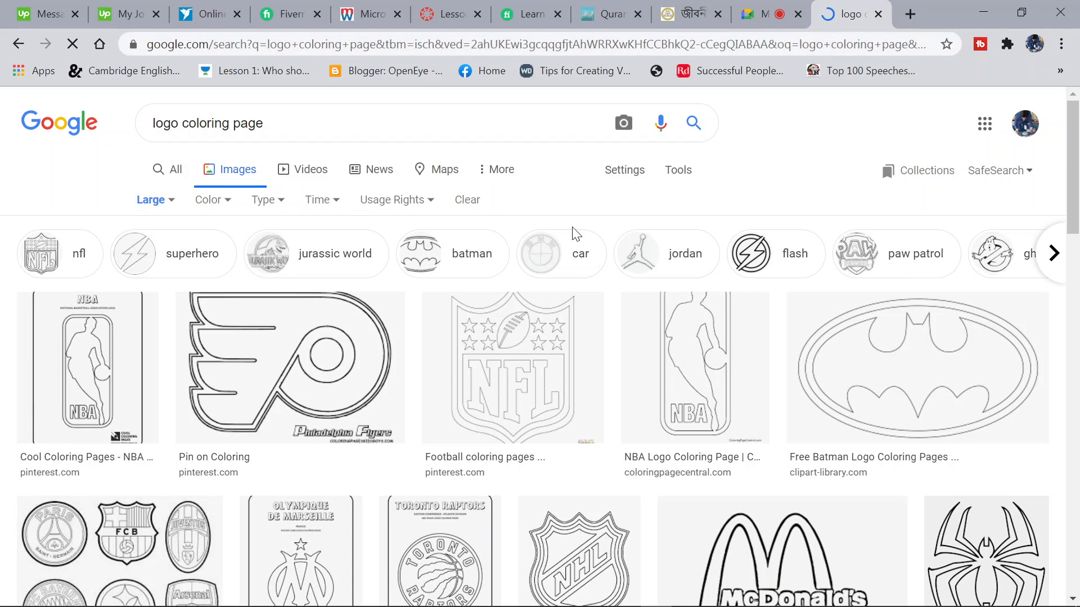
Browse the logo coloring page results and open the preview of the Panthers shield logo
{"action": "scroll", "coordinate": [331, 353], "scroll_direction": "down", "scroll_amount": 2}
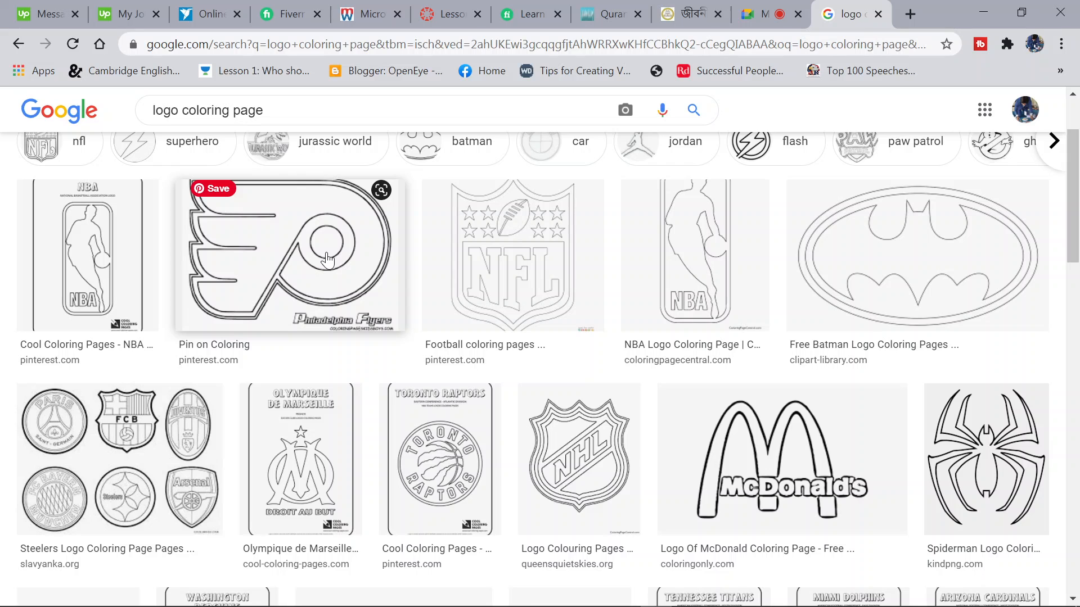
{"action": "scroll", "coordinate": [326, 259], "scroll_direction": "down", "scroll_amount": 8}
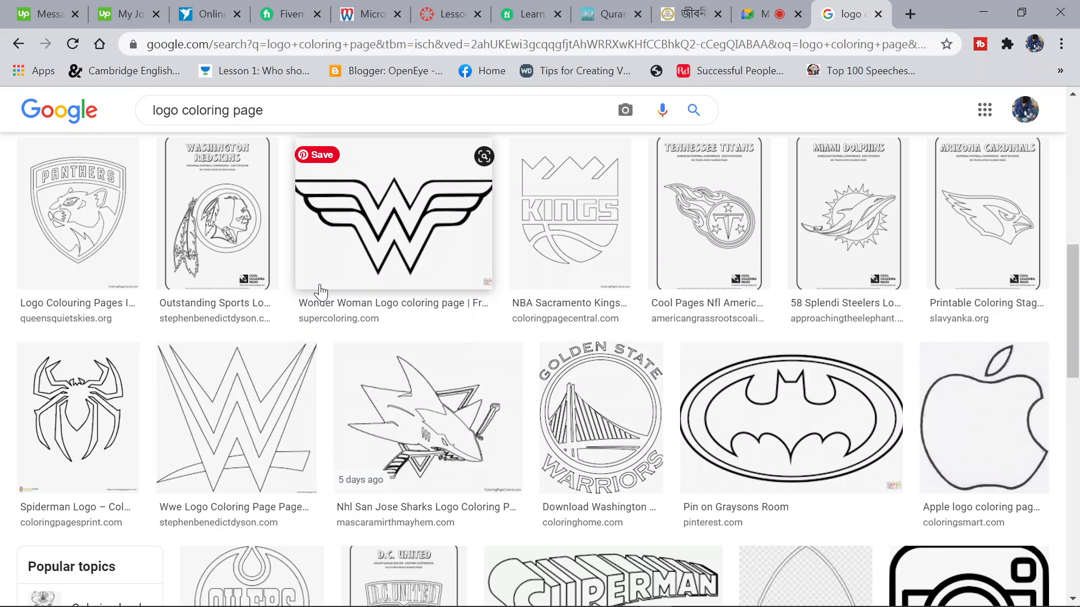
{"action": "left_click", "coordinate": [79, 210]}
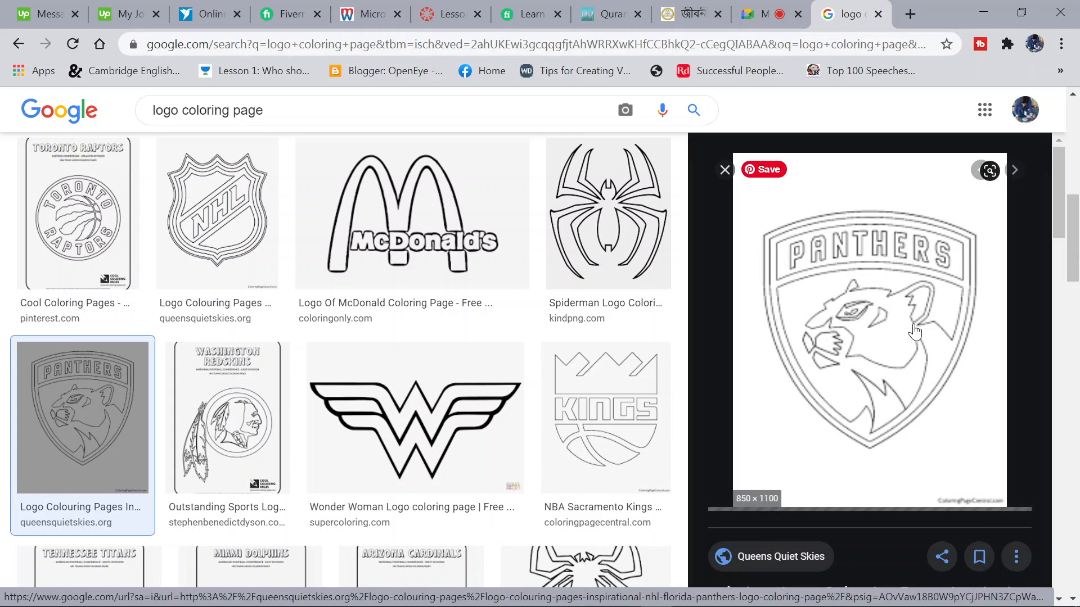
{"action": "right_click", "coordinate": [819, 299]}
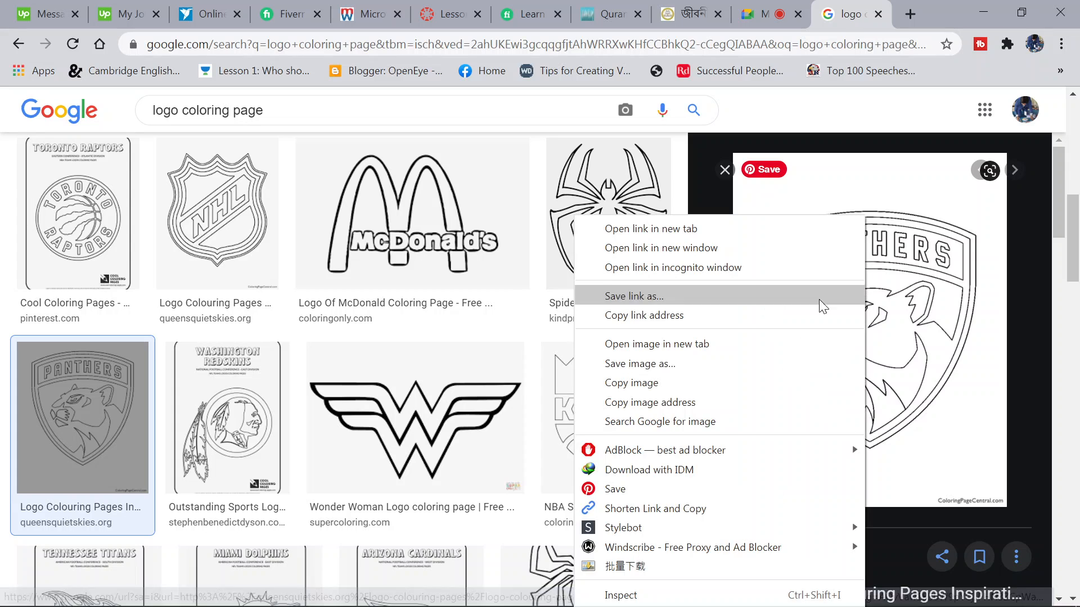
{"action": "left_click", "coordinate": [709, 365]}
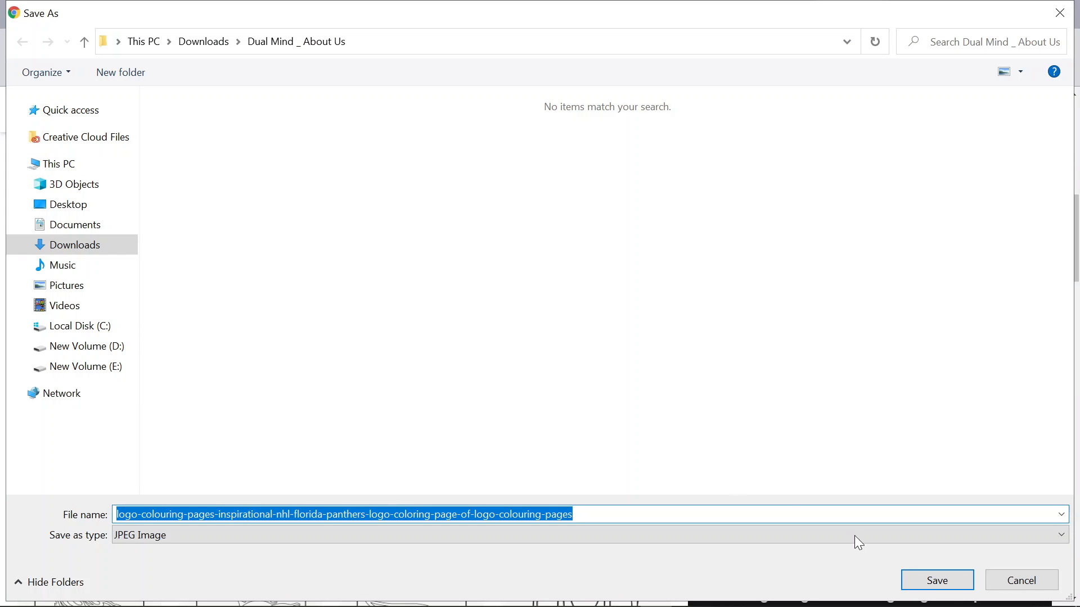
{"action": "left_click", "coordinate": [1022, 580]}
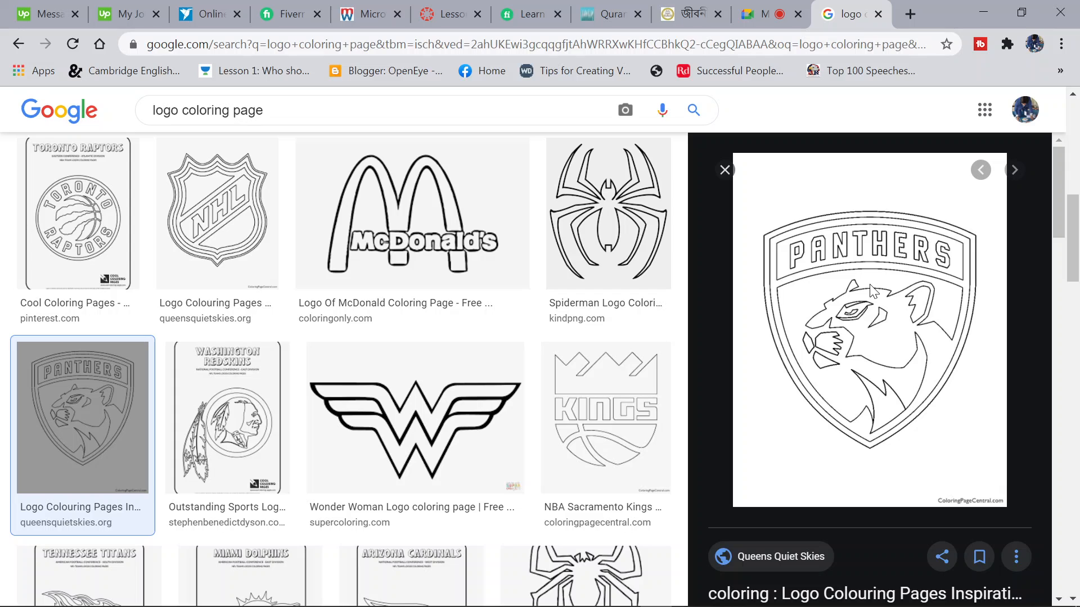
Copy the Panthers logo image and paste it into the Untitled-1 document in Illustrator
{"action": "right_click", "coordinate": [839, 308]}
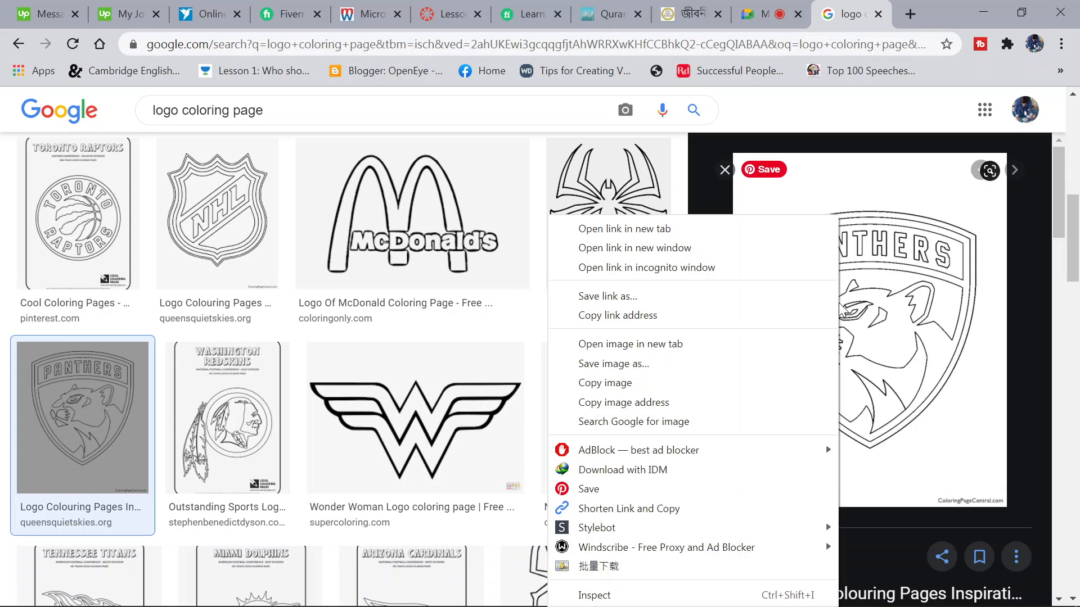
{"action": "left_click", "coordinate": [650, 387]}
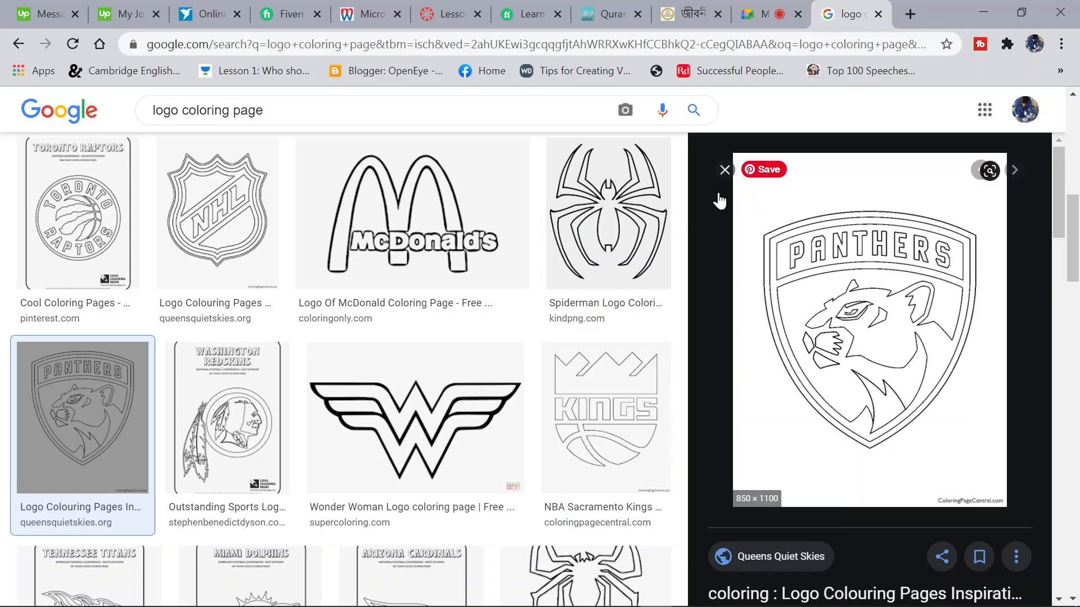
{"action": "key", "text": "alt+Tab"}
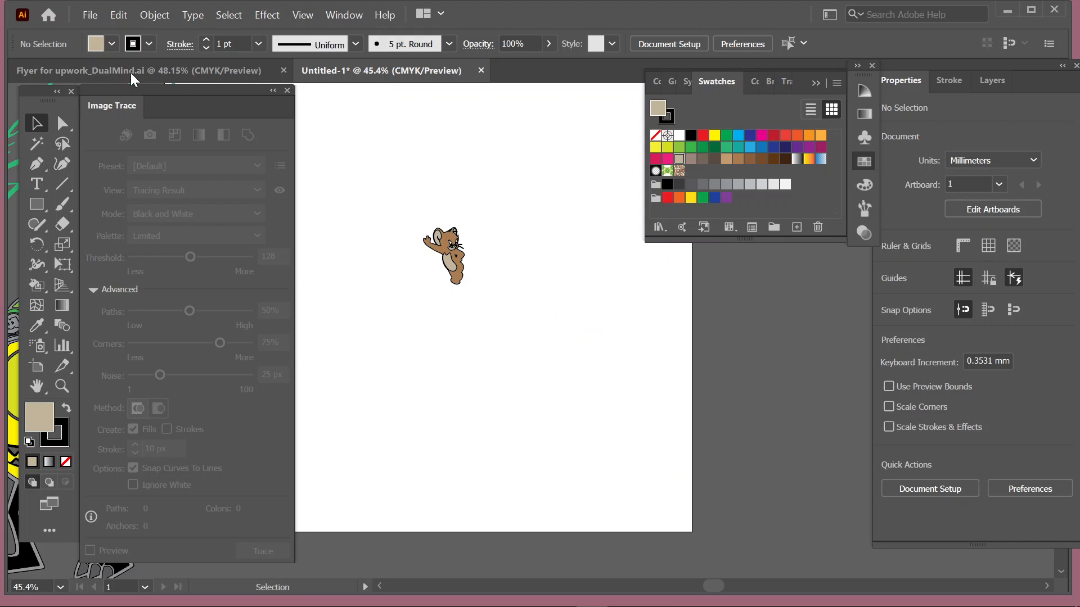
{"action": "left_click", "coordinate": [116, 15]}
{"action": "left_click", "coordinate": [166, 106]}
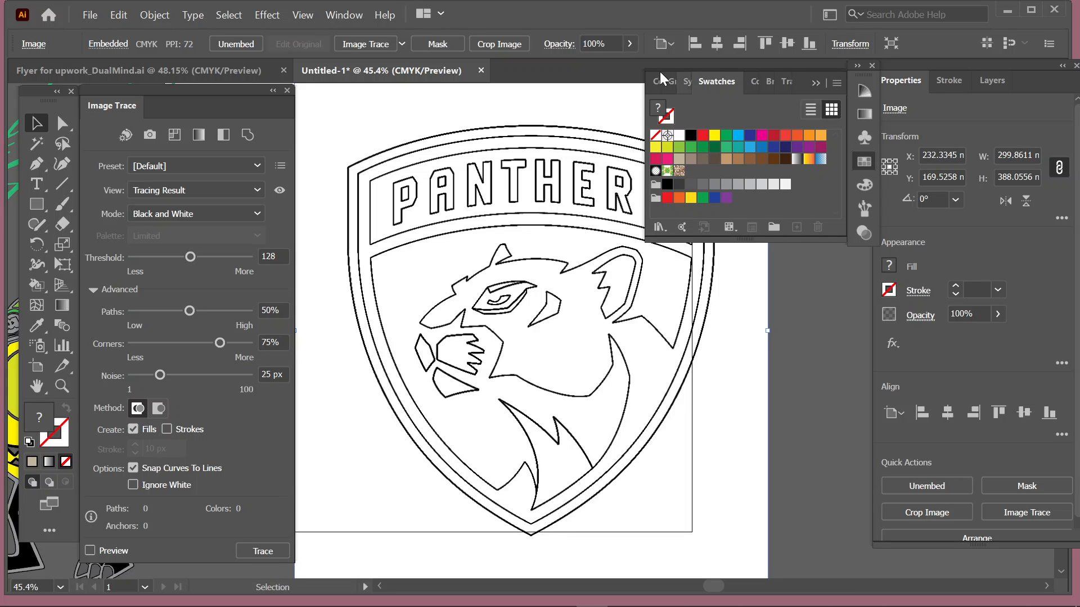
Collapse the Swatches panel, shift the Panthers image aside, and move the small mouse figure just below the artboard
{"action": "left_click", "coordinate": [814, 84]}
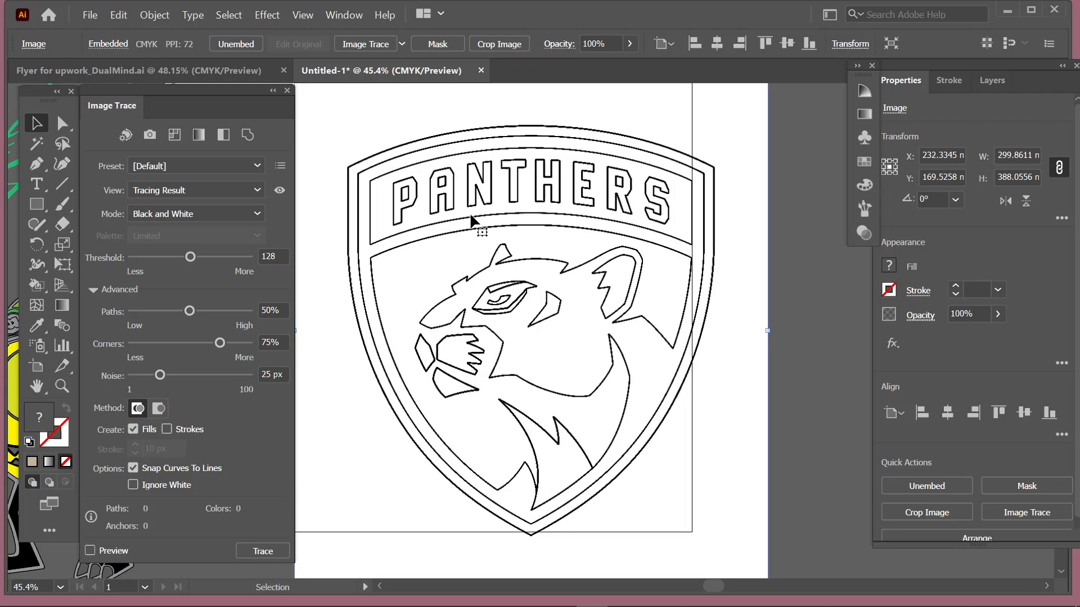
{"action": "left_click_drag", "start_coordinate": [471, 219], "coordinate": [822, 213]}
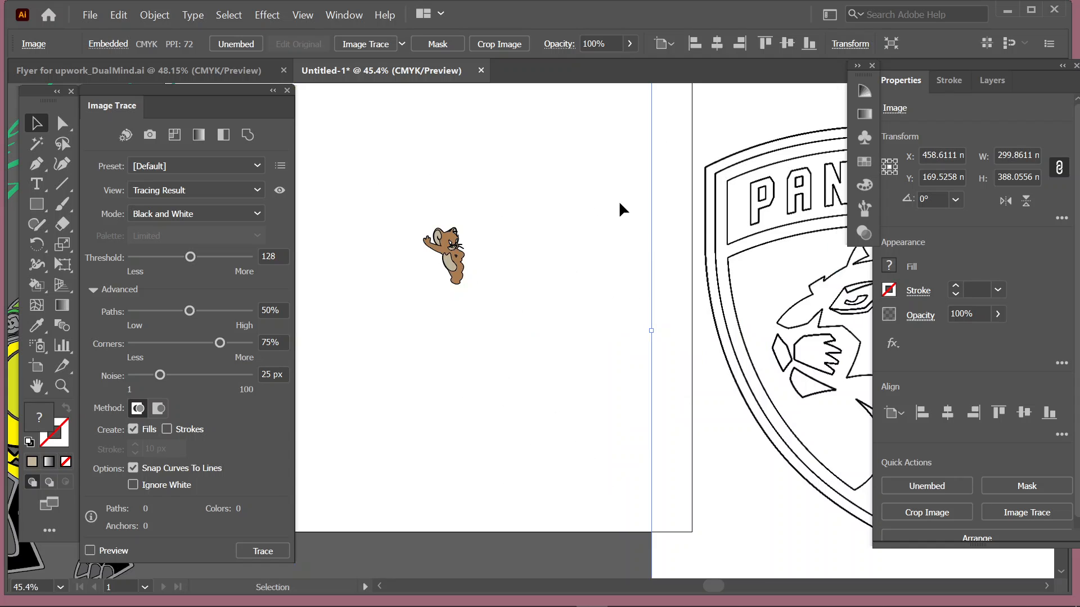
{"action": "left_click_drag", "start_coordinate": [451, 262], "coordinate": [403, 560]}
Bring the Panthers image back over the artboard, scale it down to about 164 × 212 mm, and position it in the artboard's upper area
{"action": "left_click_drag", "start_coordinate": [729, 263], "coordinate": [367, 152]}
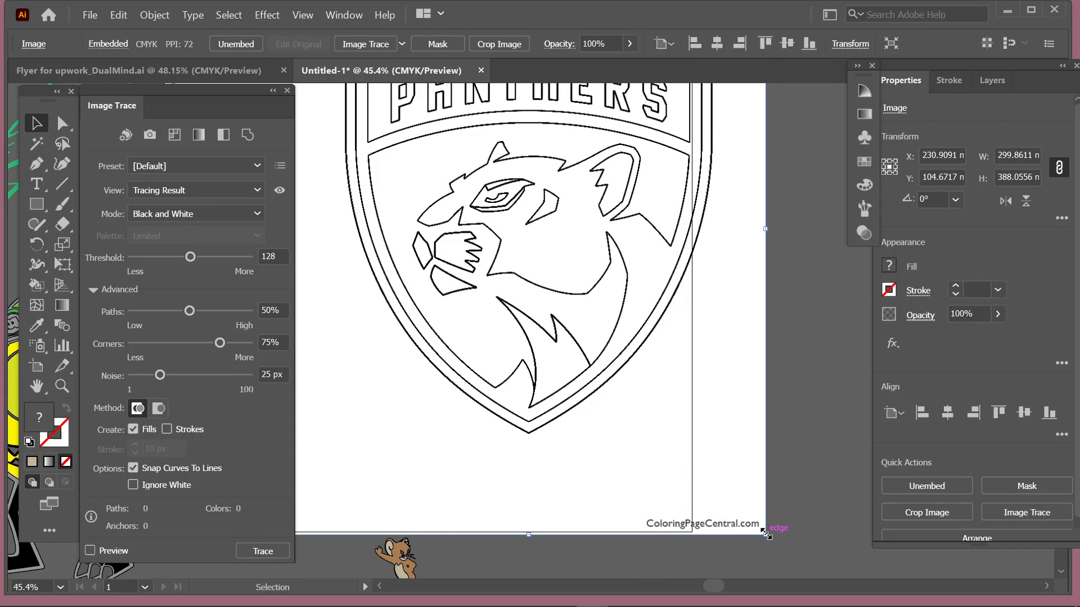
{"action": "left_click_drag", "start_coordinate": [766, 533], "coordinate": [656, 455]}
{"action": "left_click_drag", "start_coordinate": [501, 219], "coordinate": [474, 232]}
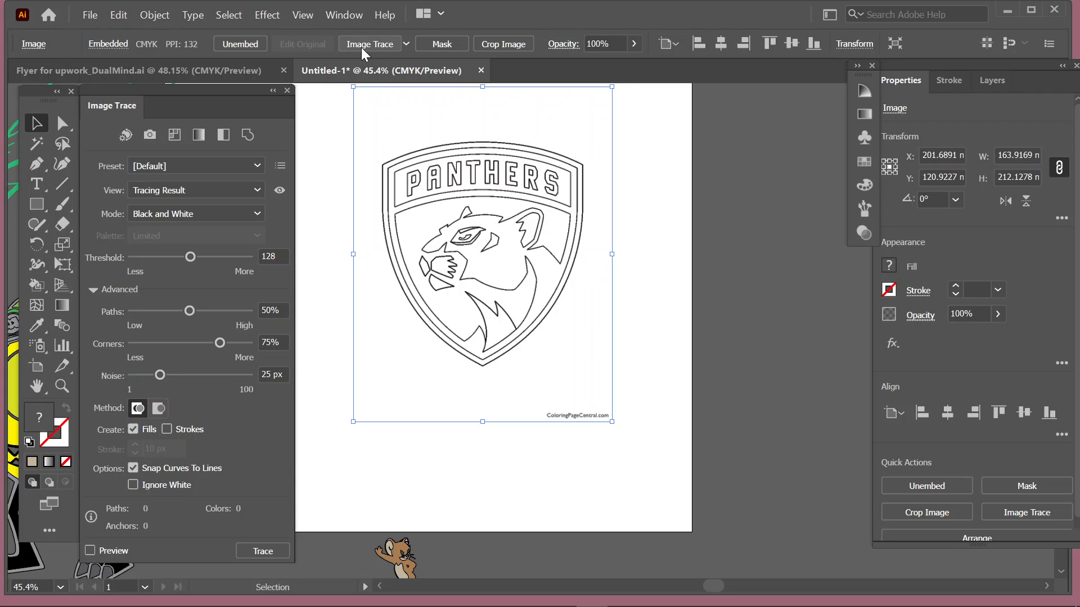
Apply Image Trace to the Panthers logo, ignoring white, and set the threshold to 187
{"action": "left_click", "coordinate": [377, 47]}
{"action": "left_click", "coordinate": [134, 485]}
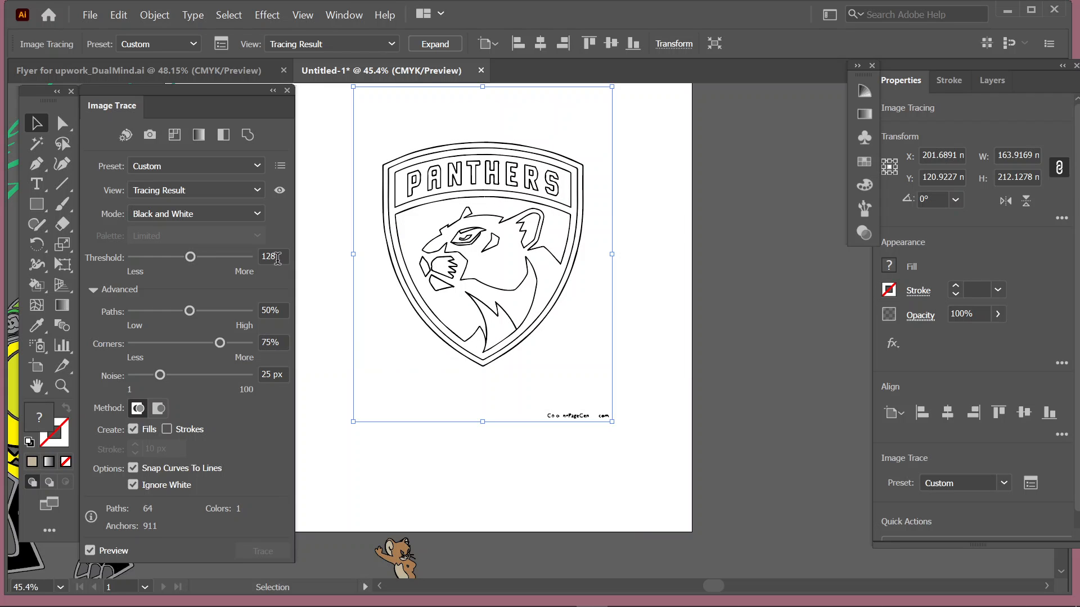
{"action": "left_click_drag", "start_coordinate": [190, 254], "coordinate": [162, 258]}
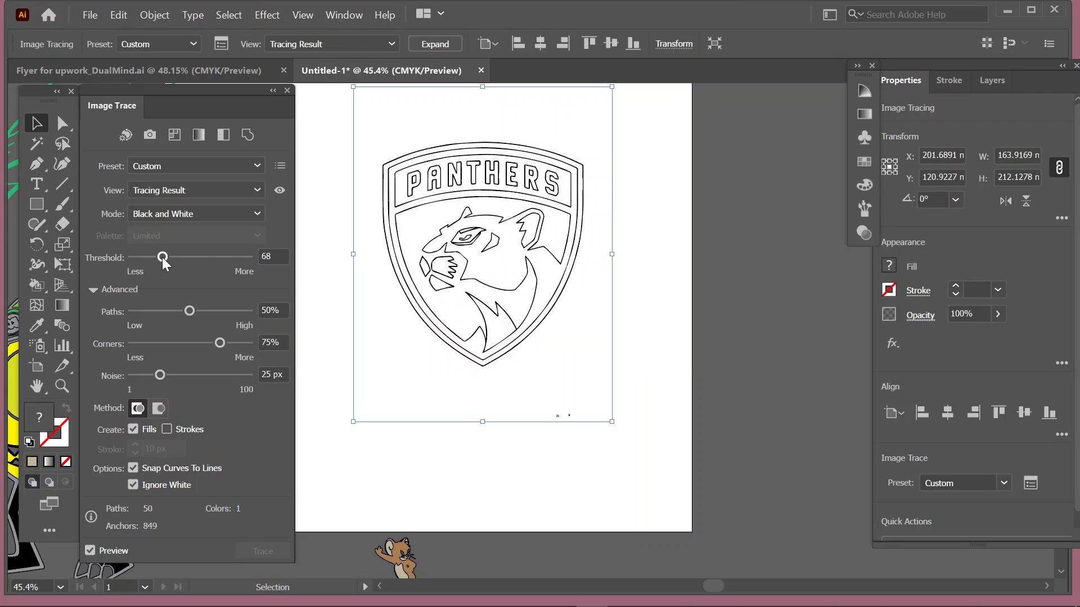
{"action": "left_click_drag", "start_coordinate": [162, 258], "coordinate": [240, 269]}
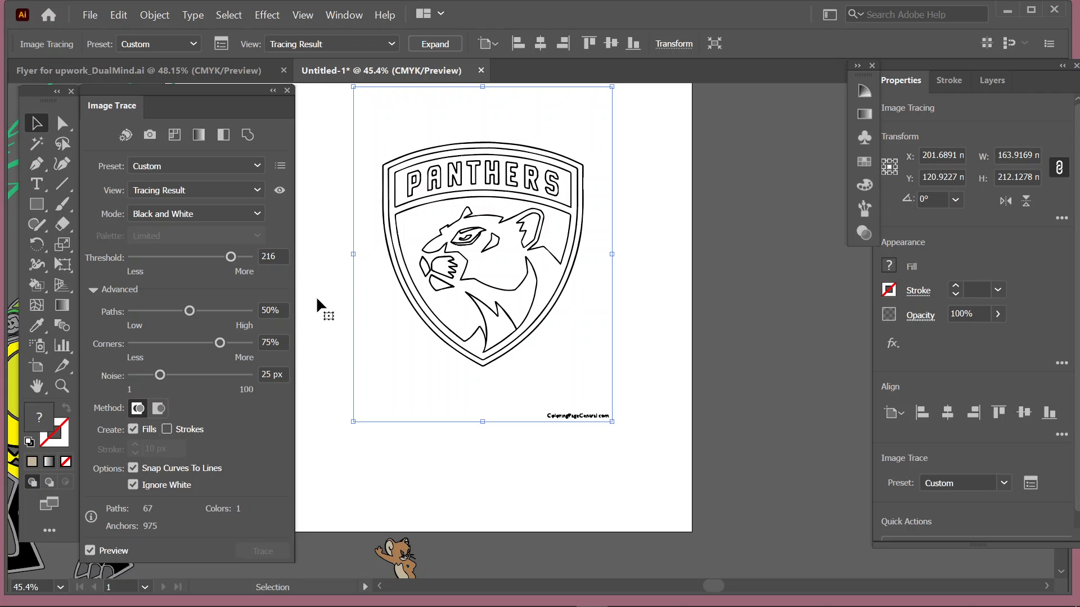
{"action": "left_click_drag", "start_coordinate": [232, 252], "coordinate": [216, 256]}
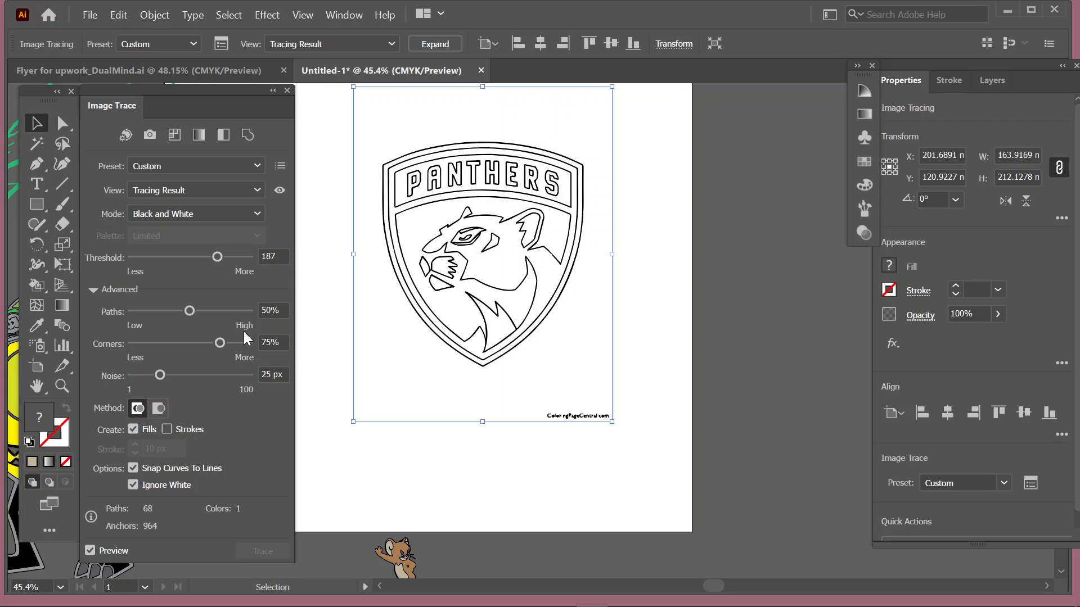
Set the tracing's path fitting to 72% and expand the Panthers logo into vector paths
{"action": "left_click_drag", "start_coordinate": [183, 310], "coordinate": [163, 309]}
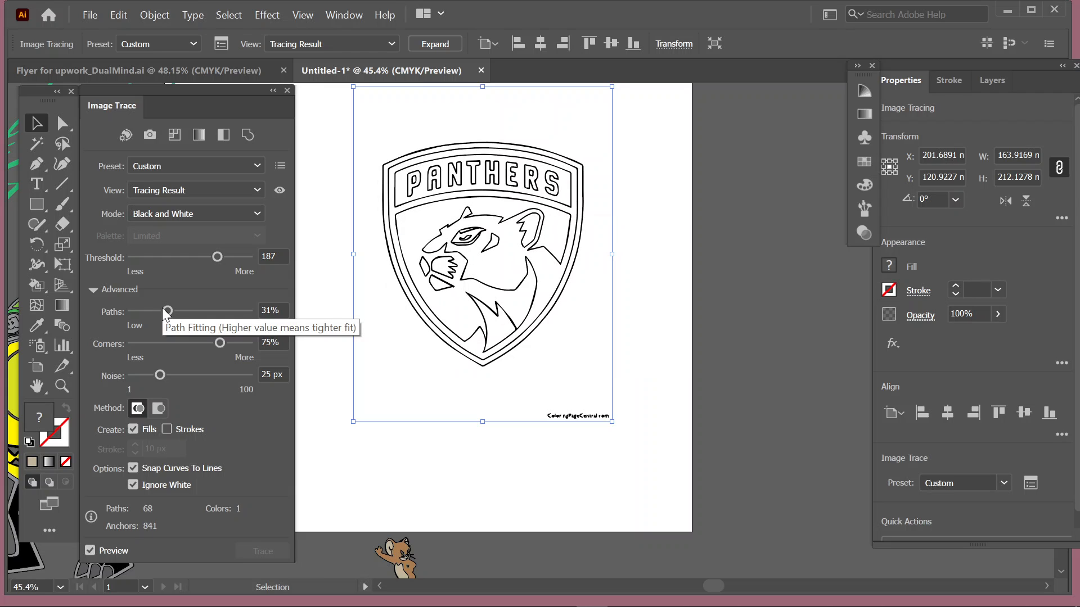
{"action": "left_click_drag", "start_coordinate": [173, 309], "coordinate": [214, 319]}
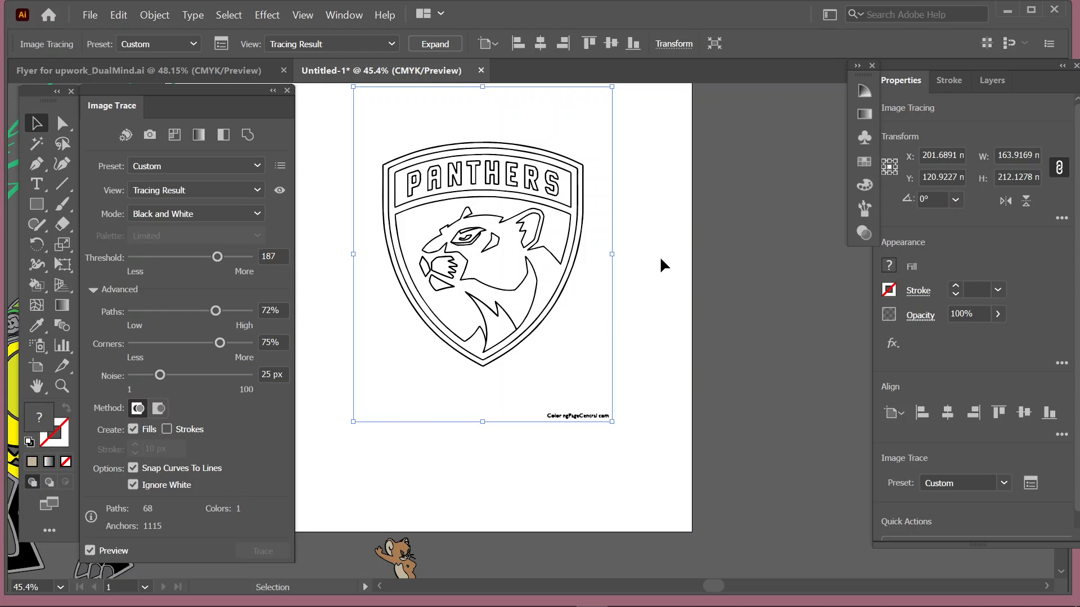
{"action": "left_click", "coordinate": [424, 42]}
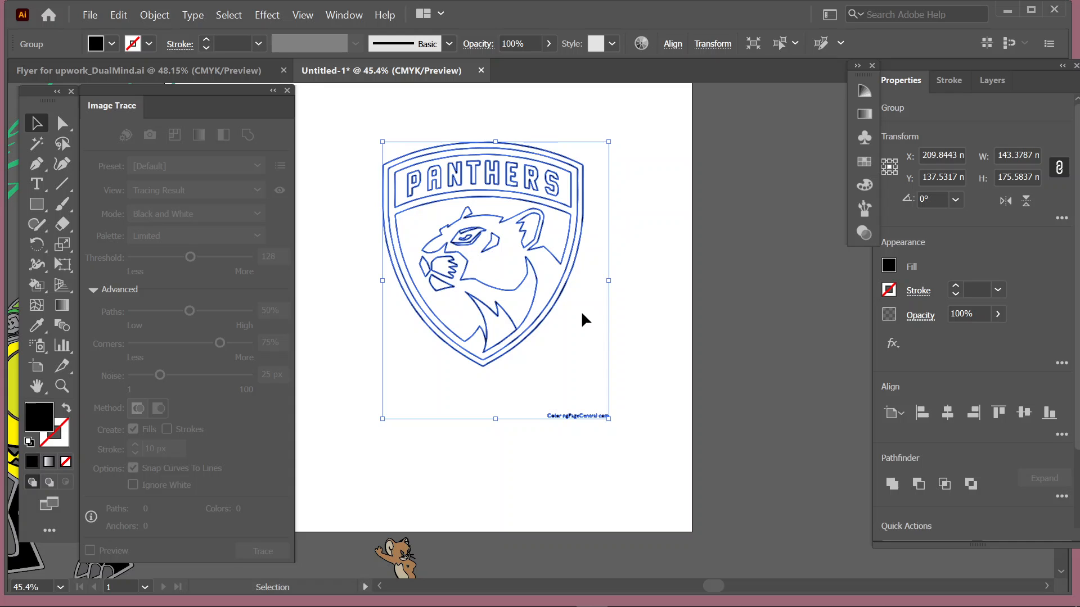
Ungroup the expanded Panthers logo and delete the ColoringPageCentral.com watermark below the shield
{"action": "right_click", "coordinate": [583, 348]}
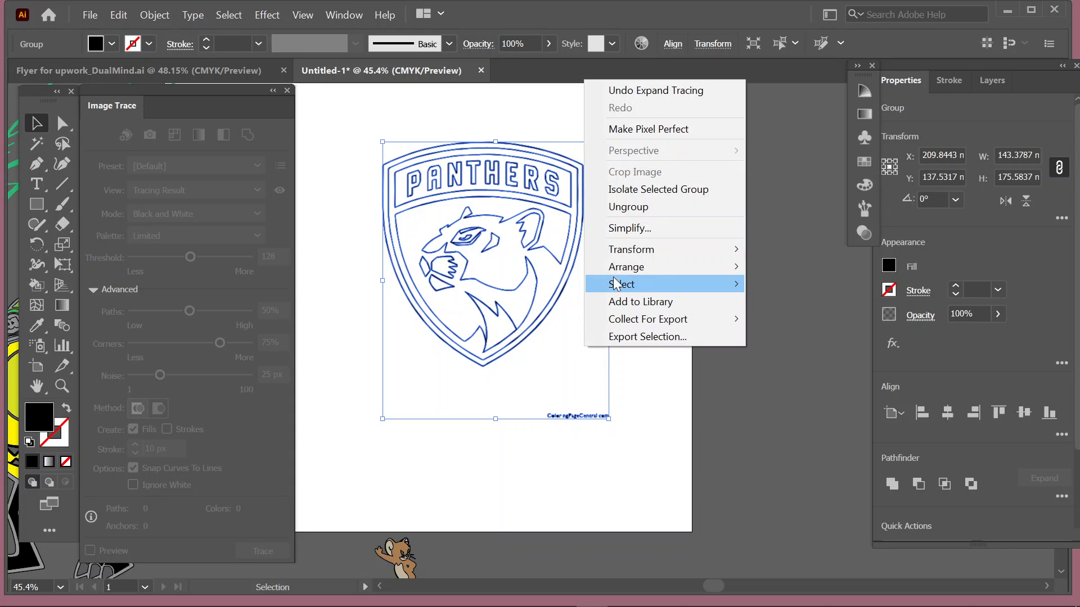
{"action": "left_click", "coordinate": [642, 207]}
{"action": "left_click", "coordinate": [677, 163]}
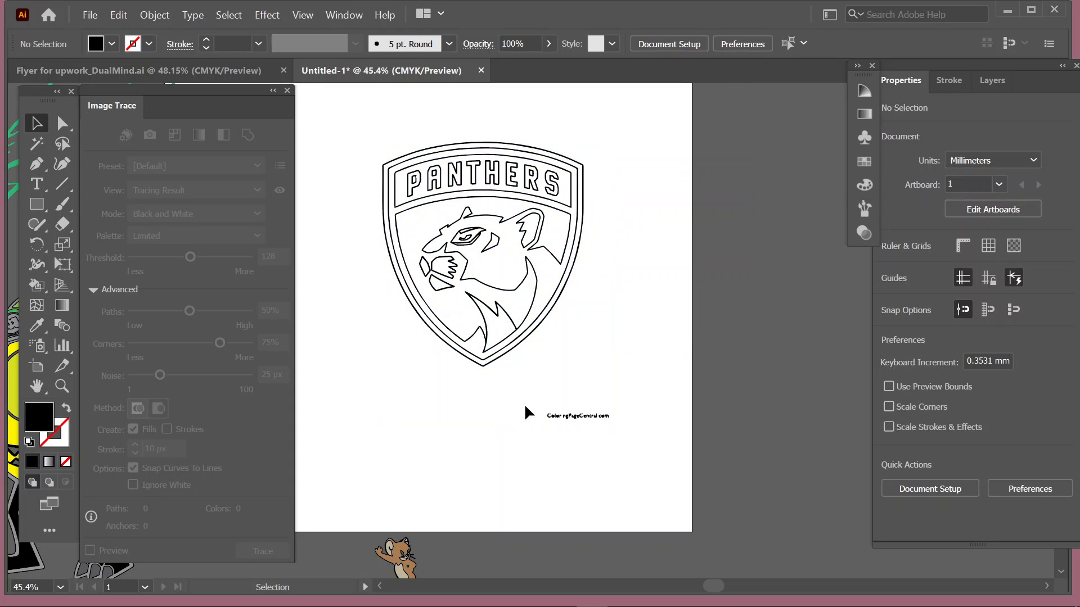
{"action": "left_click_drag", "start_coordinate": [529, 402], "coordinate": [635, 446]}
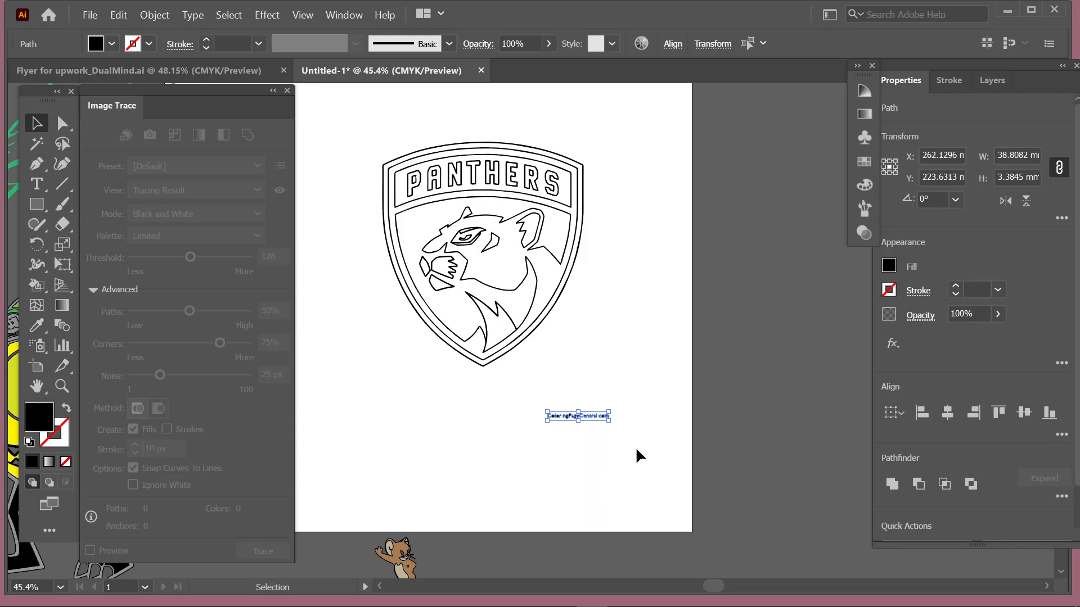
{"action": "key", "text": "Delete"}
{"action": "left_click", "coordinate": [366, 137]}
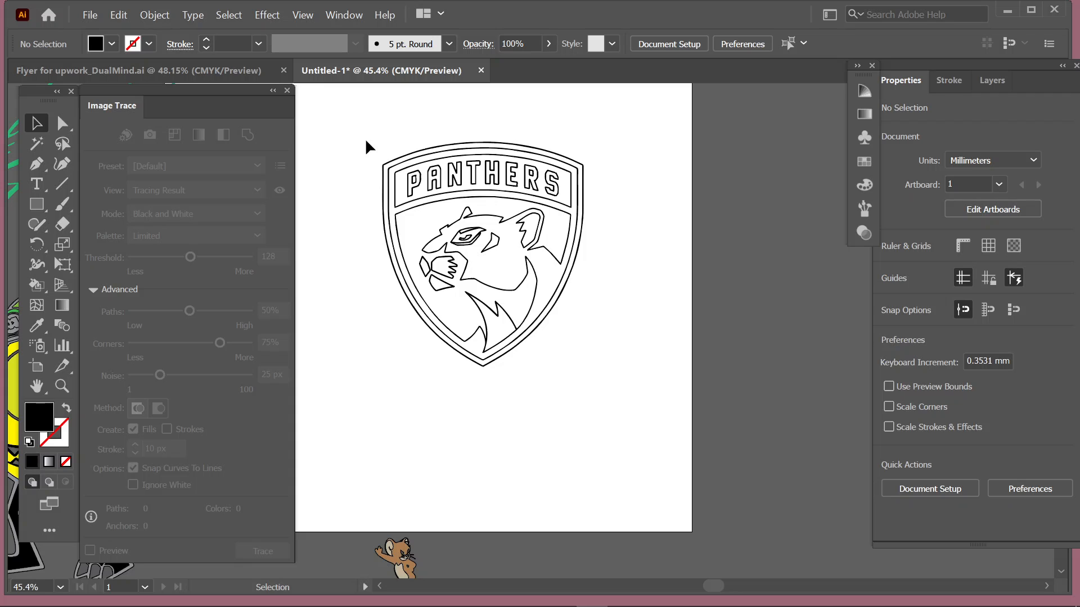
Delete all the PANTHERS lettering from the banner area of the shield, including the leftover inner shape of the R
{"action": "left_click", "coordinate": [455, 170]}
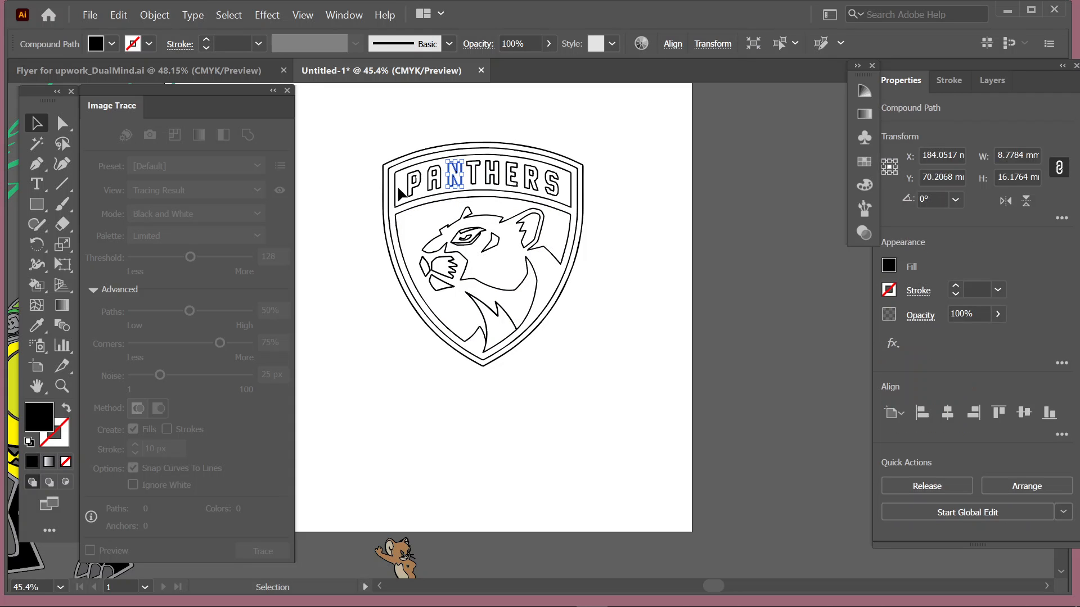
{"action": "left_click", "coordinate": [418, 190]}
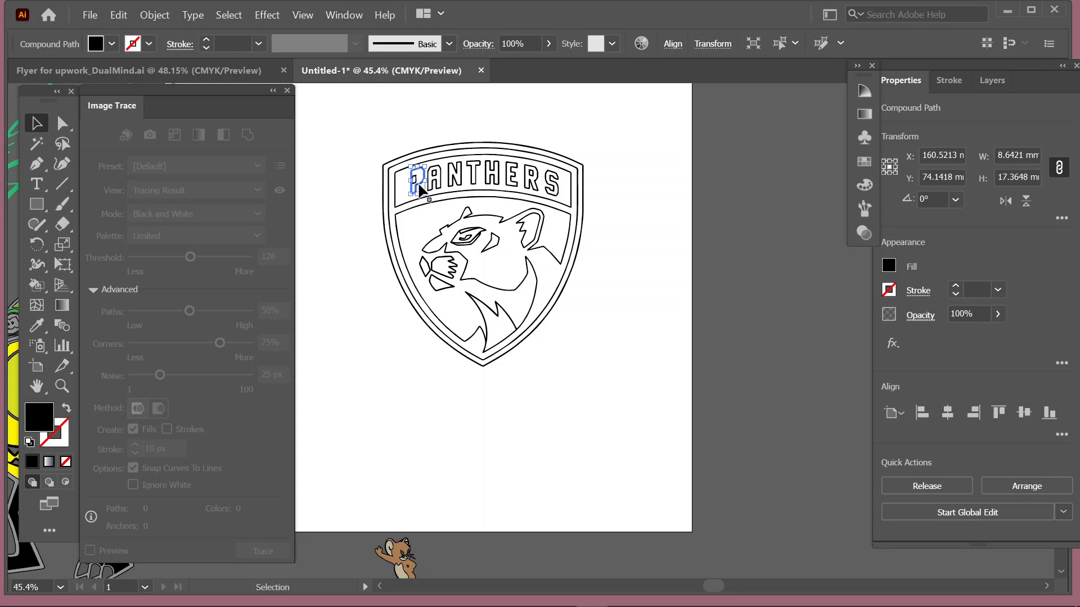
{"action": "key", "text": "Delete"}
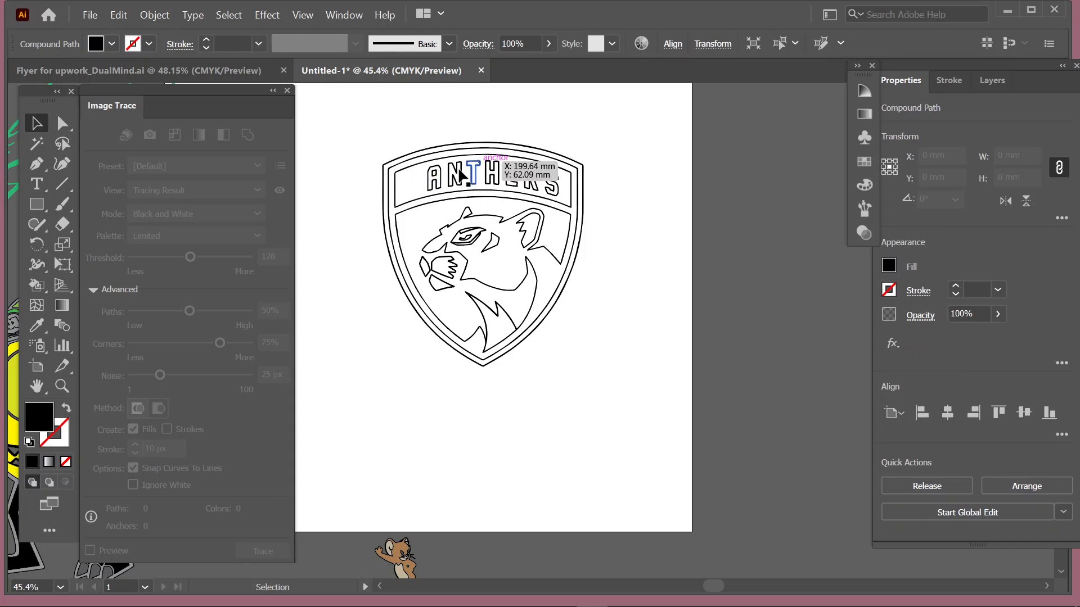
{"action": "key", "text": "Delete"}
{"action": "left_click", "coordinate": [436, 175]}
{"action": "key", "text": "Delete"}
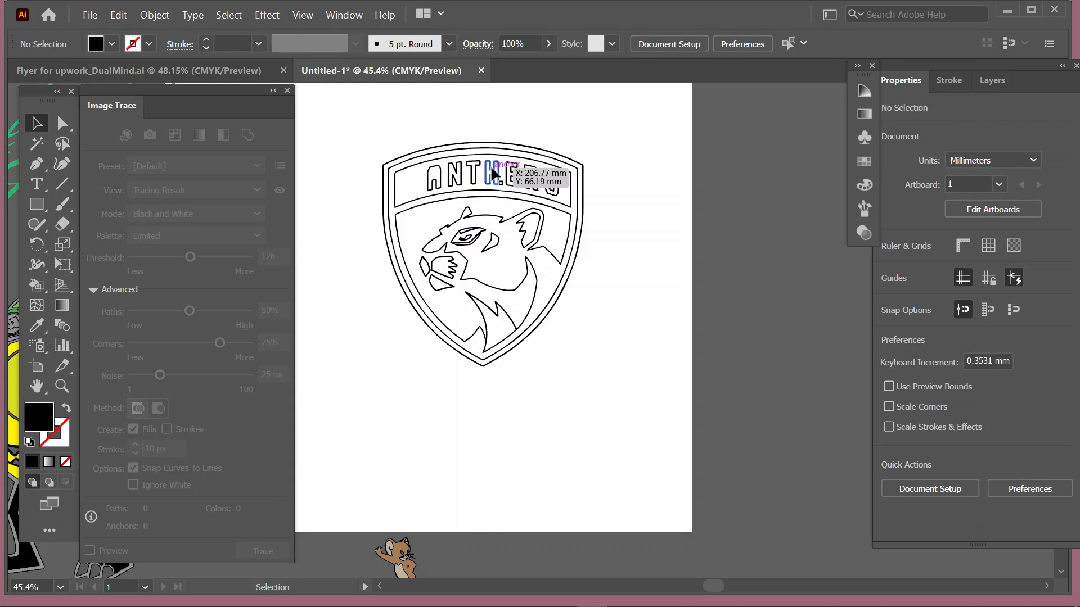
{"action": "left_click_drag", "start_coordinate": [416, 177], "coordinate": [558, 186]}
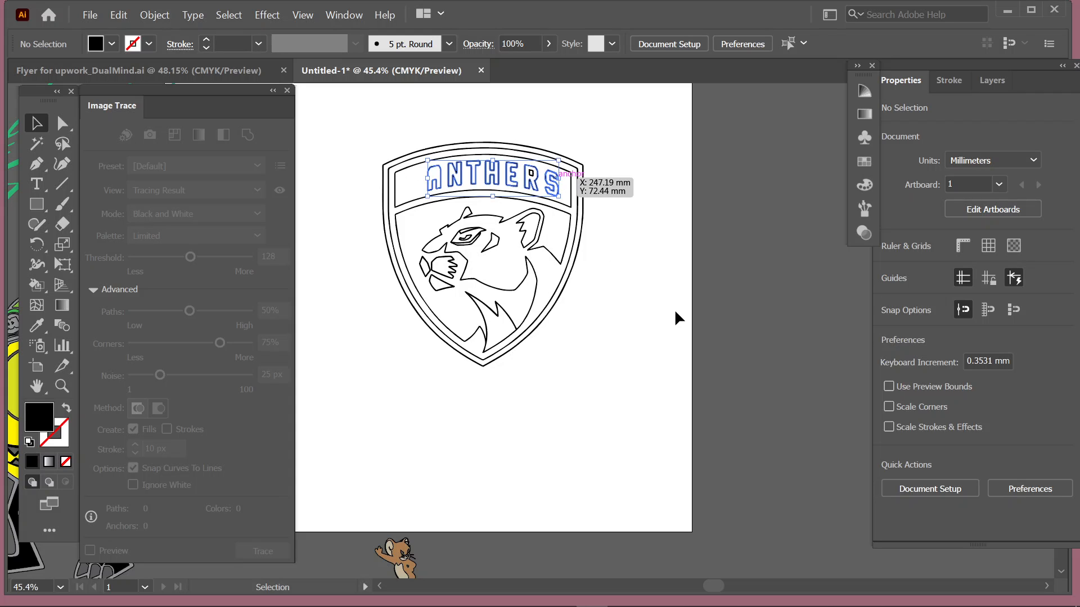
{"action": "key", "text": "Delete"}
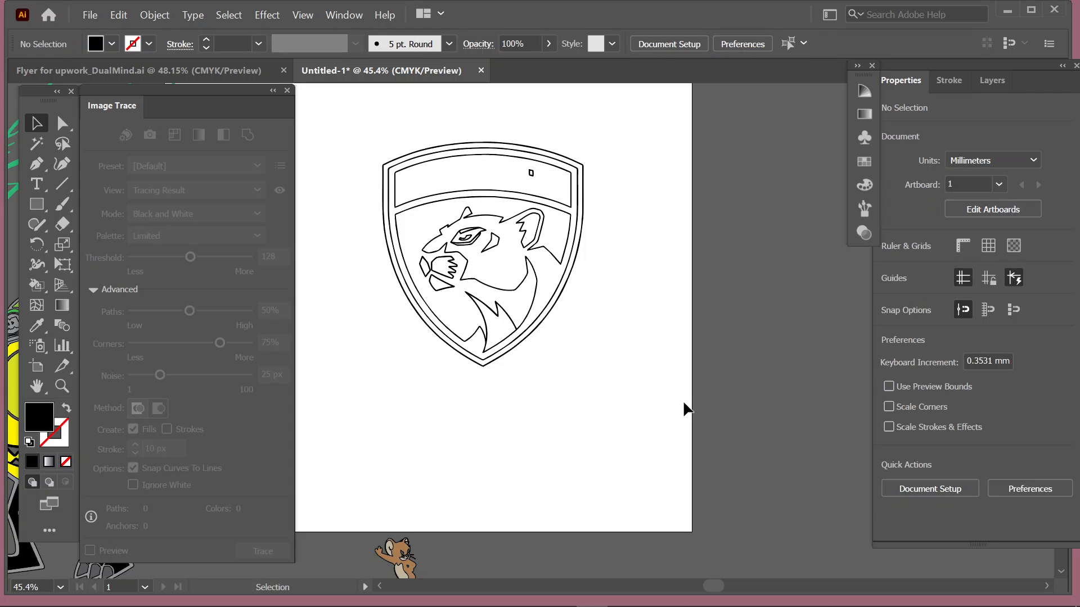
{"action": "left_click", "coordinate": [537, 170]}
{"action": "key", "text": "Delete"}
Delete the panther's outline path and the remaining eye, ear, cheek and muzzle shapes from the shield
{"action": "left_click", "coordinate": [469, 236]}
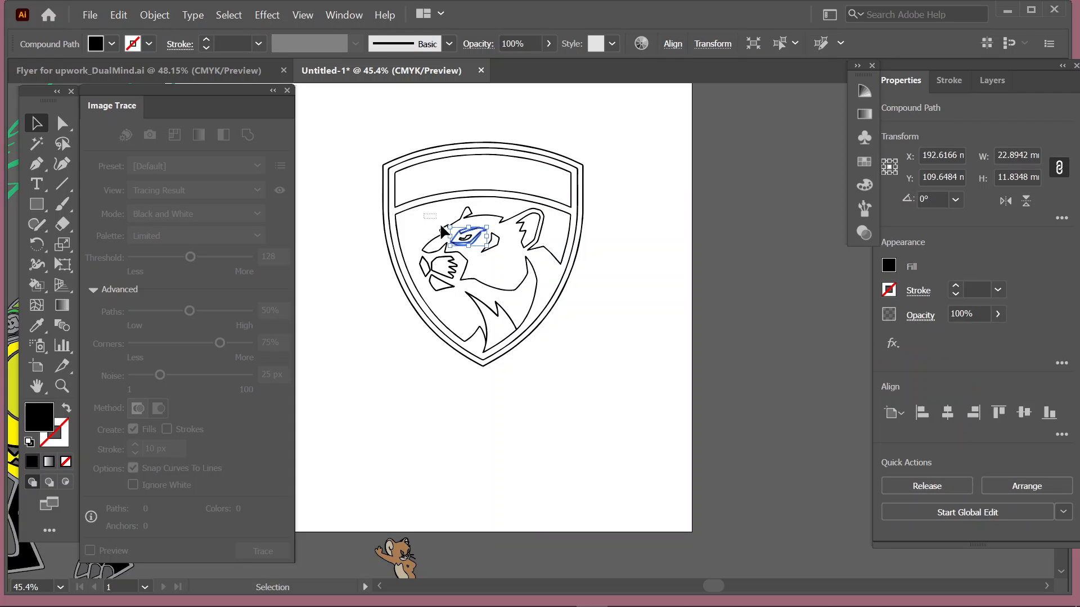
{"action": "left_click_drag", "start_coordinate": [441, 228], "coordinate": [541, 302]}
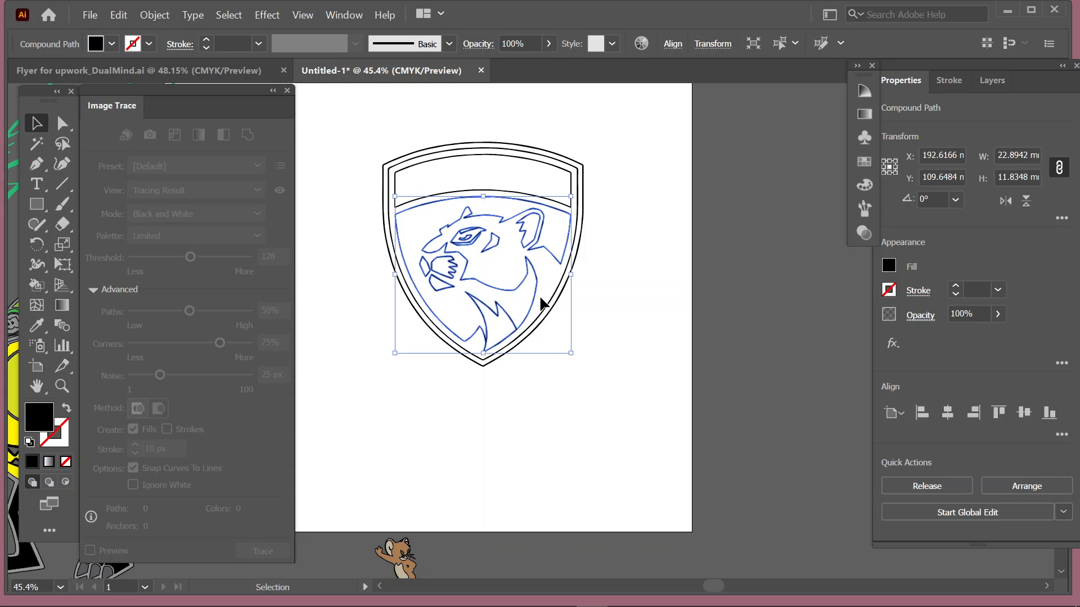
{"action": "left_click", "coordinate": [620, 271]}
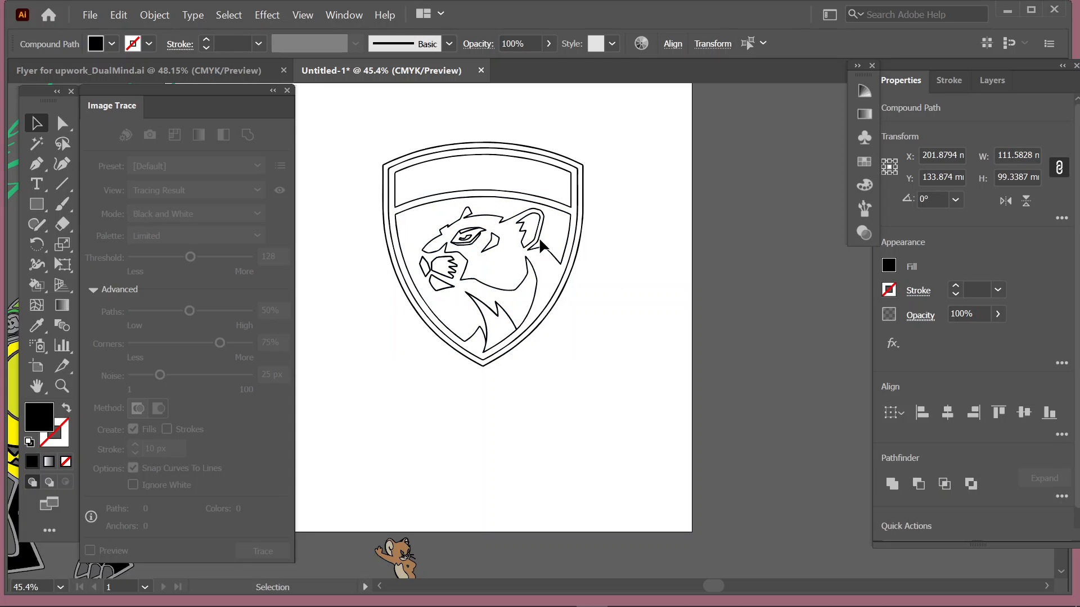
{"action": "left_click", "coordinate": [424, 214]}
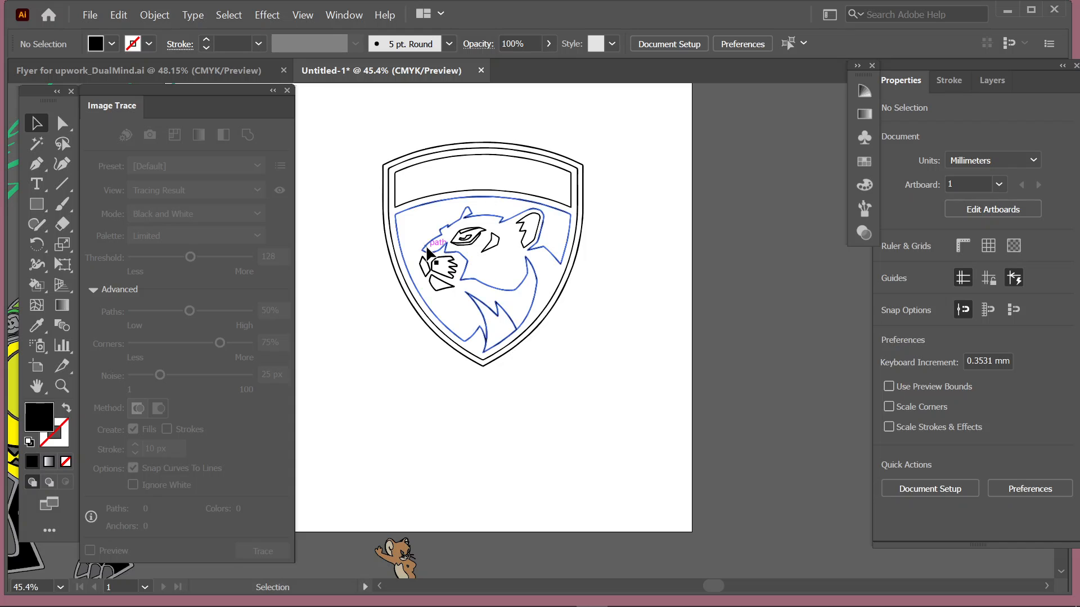
{"action": "left_click", "coordinate": [426, 243]}
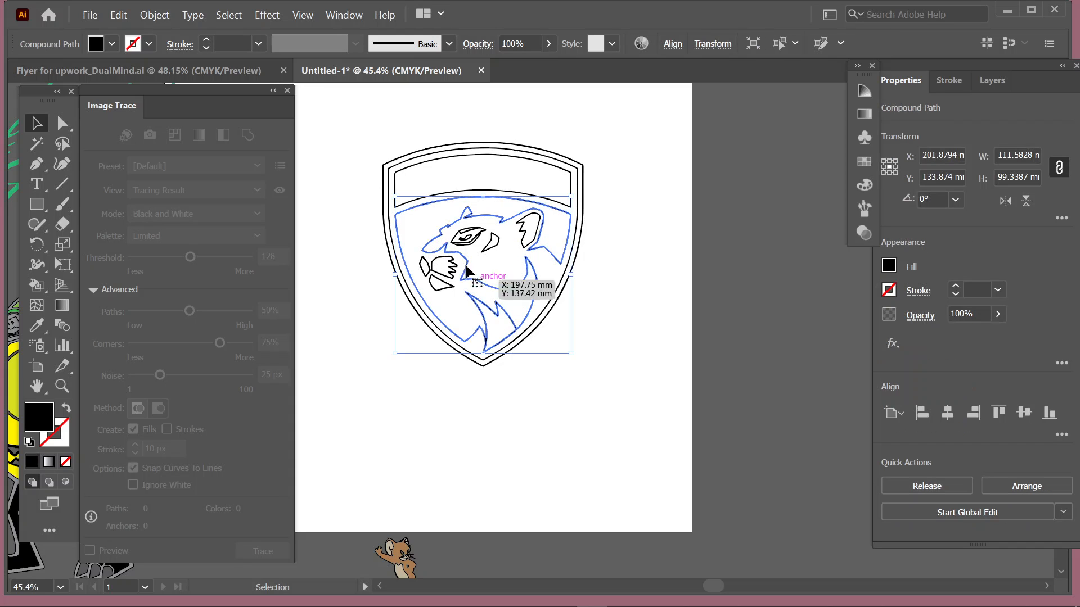
{"action": "left_click", "coordinate": [644, 247]}
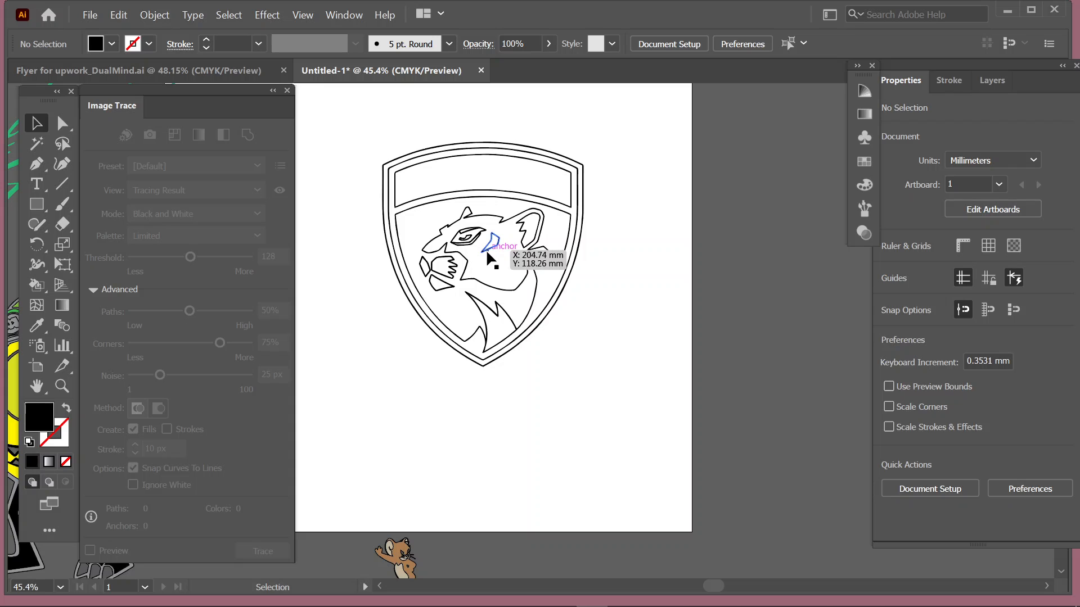
{"action": "left_click", "coordinate": [433, 201]}
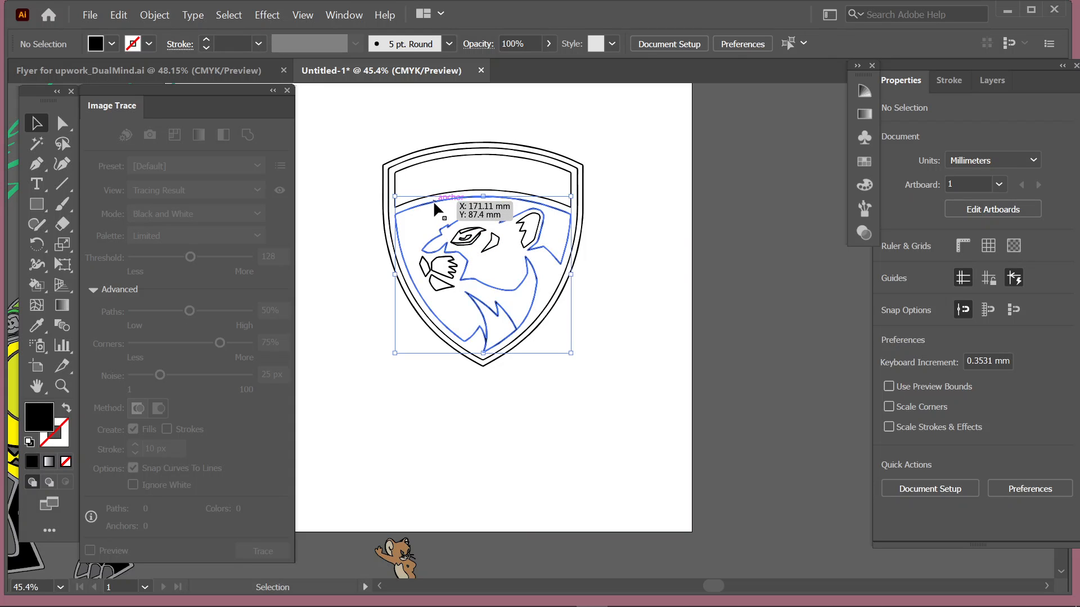
{"action": "left_click", "coordinate": [454, 384]}
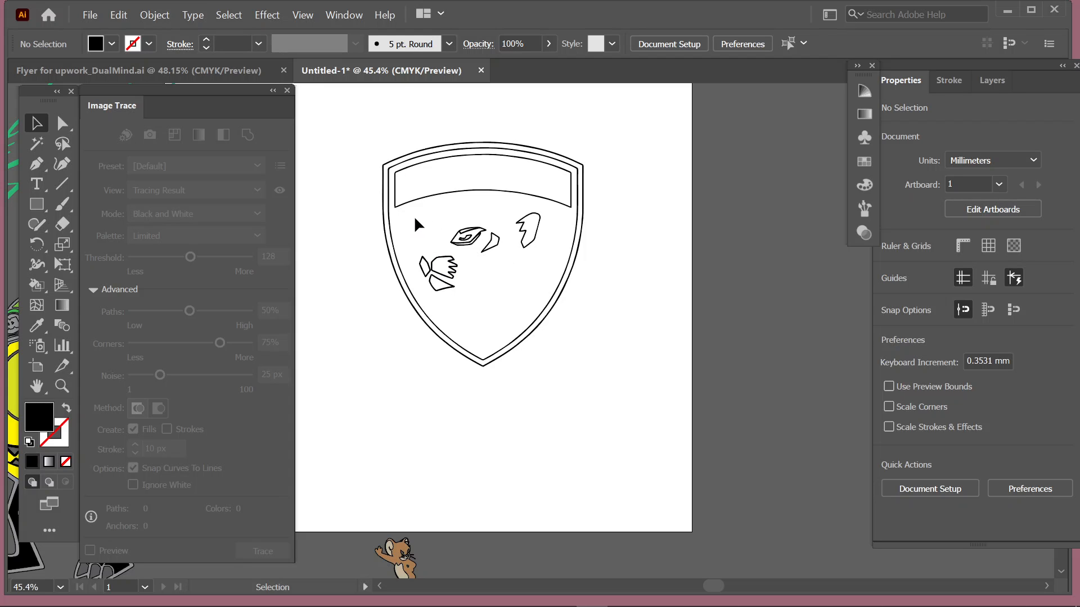
{"action": "left_click_drag", "start_coordinate": [414, 215], "coordinate": [550, 271]}
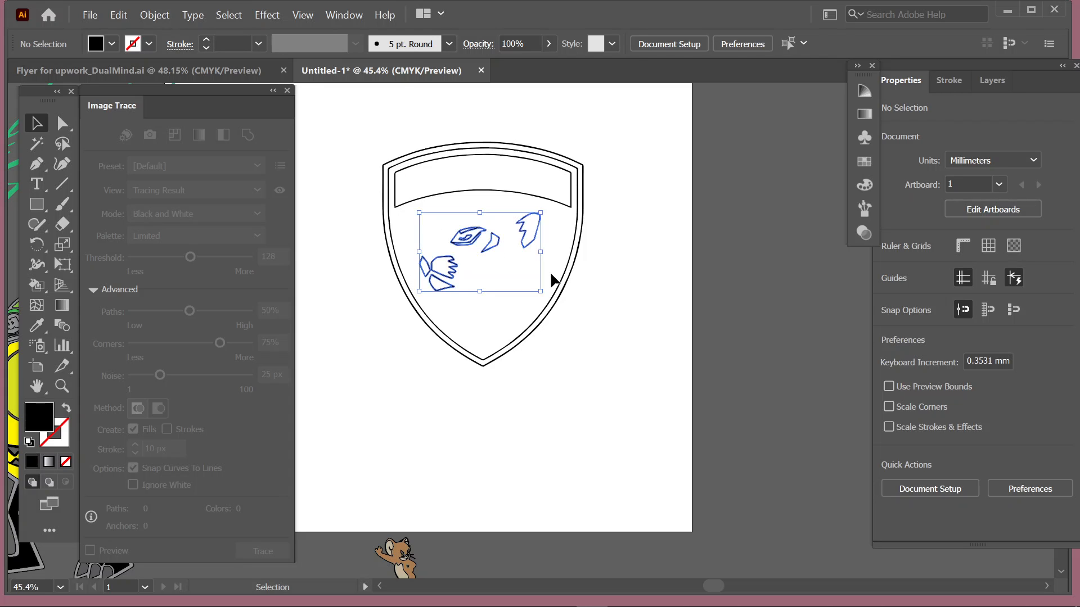
{"action": "key", "text": "Delete"}
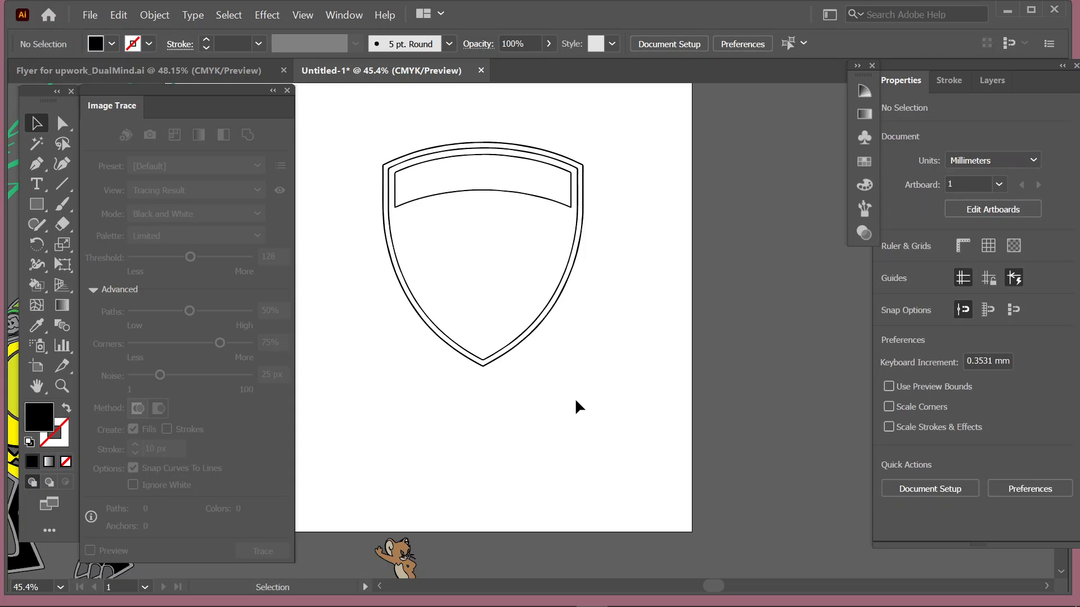
Undo the deletions of the panther artwork inside the shield
{"action": "key", "text": "a"}
{"action": "key", "text": "ctrl+a"}
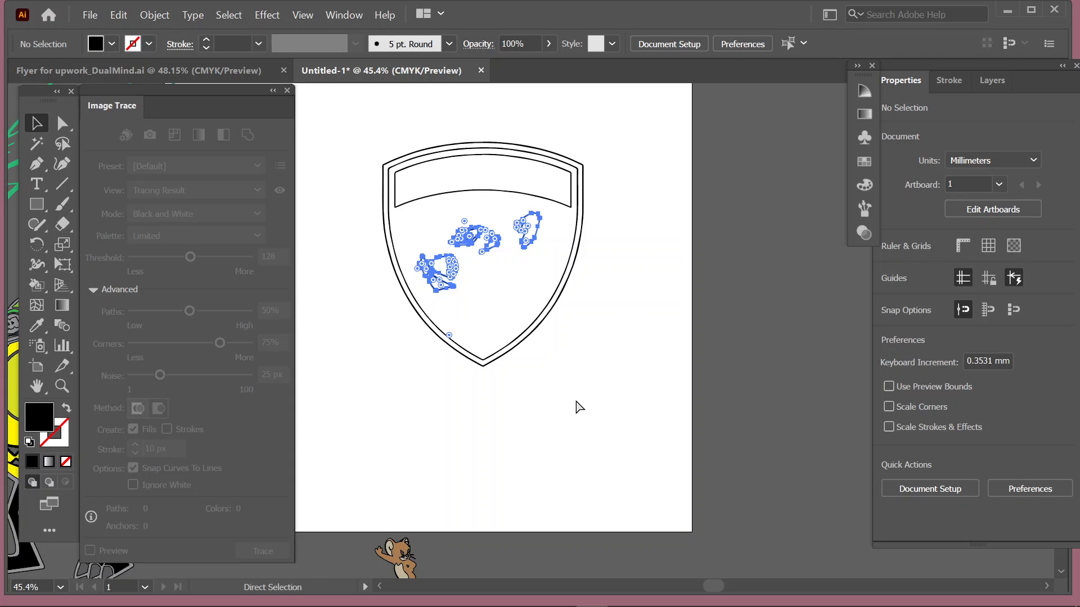
{"action": "key", "text": "ctrl+z"}
{"action": "key", "text": "ctrl+z"}
{"action": "key", "text": "ctrl+z"}
{"action": "key", "text": "ctrl+z"}
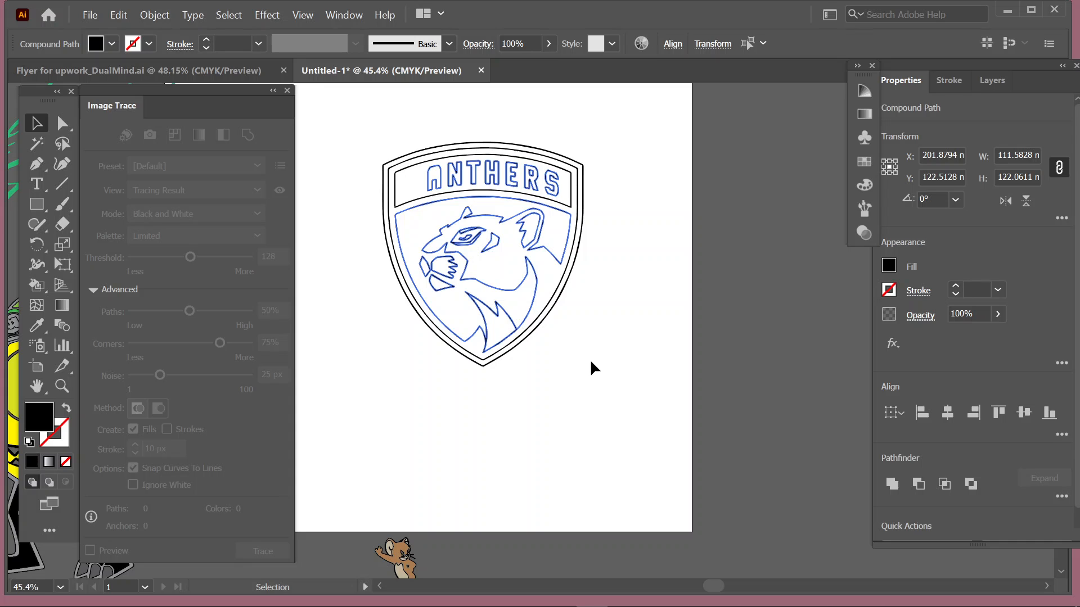
Redo the removal of the banner lettering and delete the small leftover inner shape of the R
{"action": "key", "text": "ctrl+shift+g"}
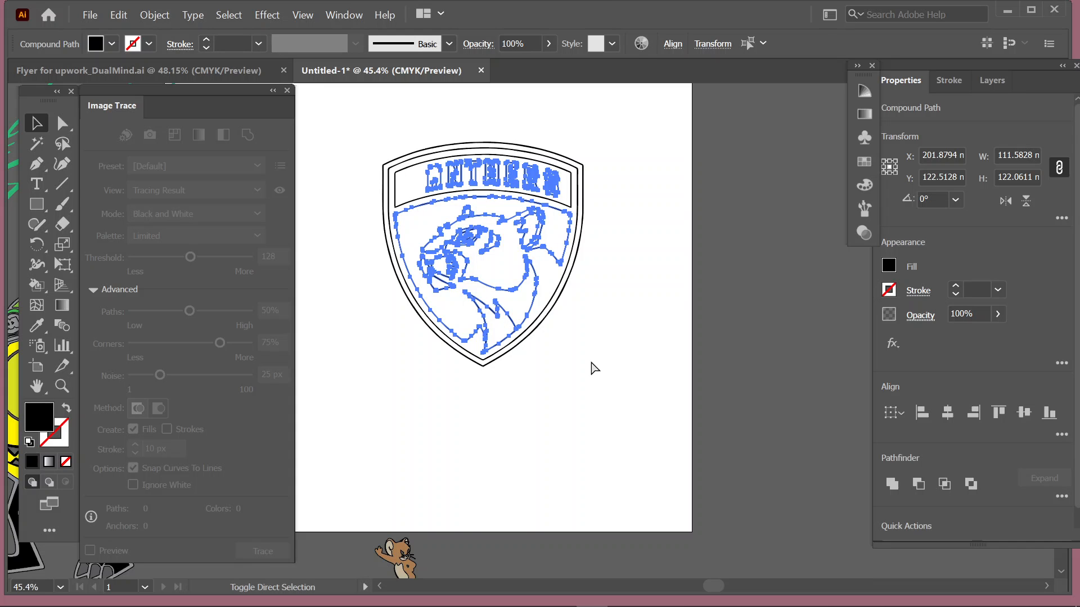
{"action": "key", "text": "ctrl+shift+z"}
{"action": "key", "text": "ctrl+shift+z"}
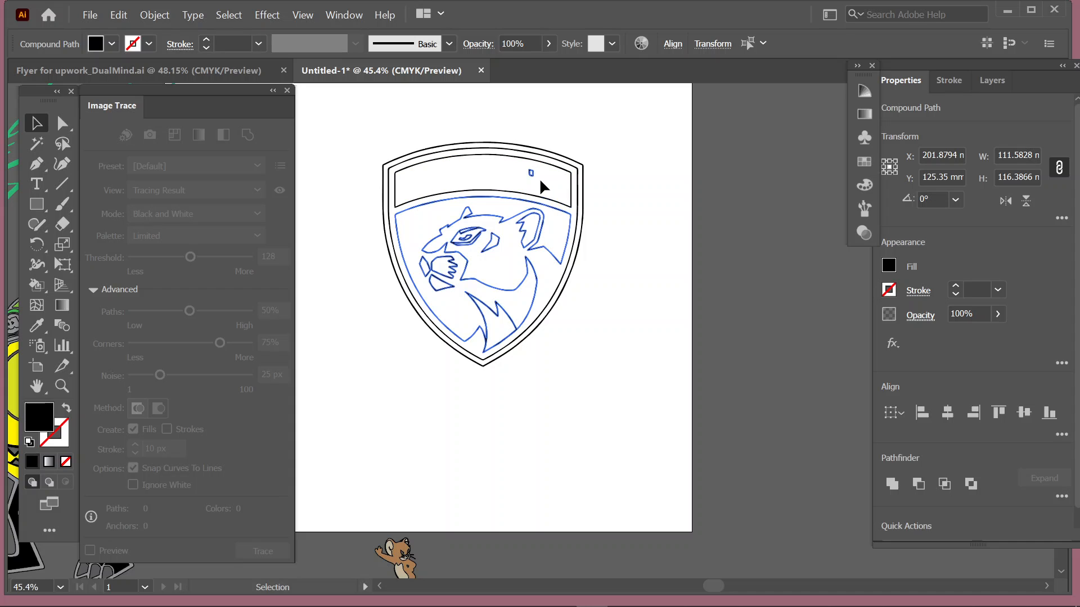
{"action": "left_click", "coordinate": [526, 174]}
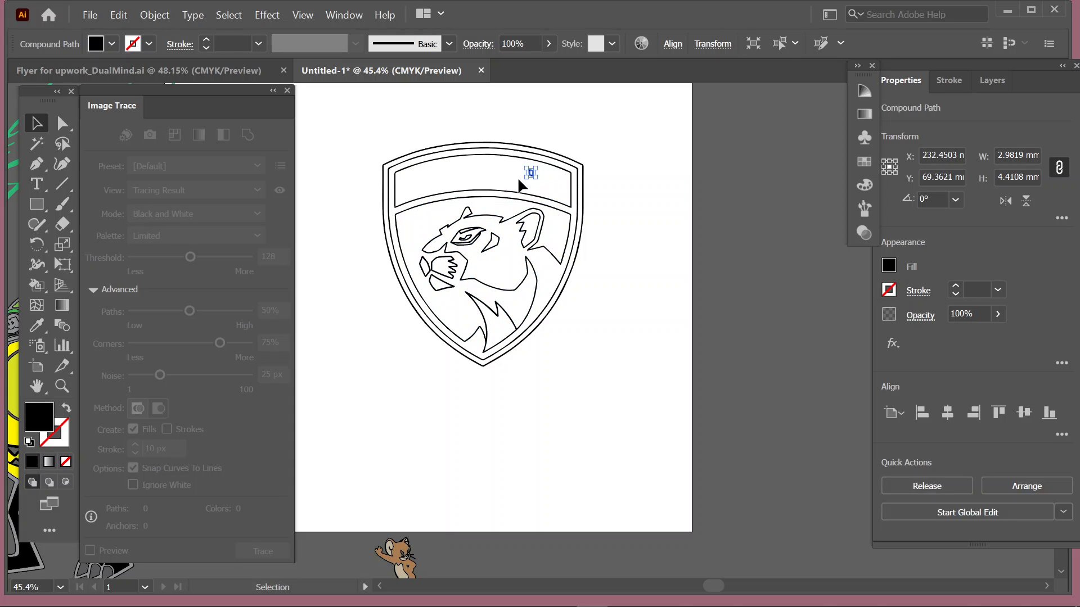
{"action": "key", "text": "Delete"}
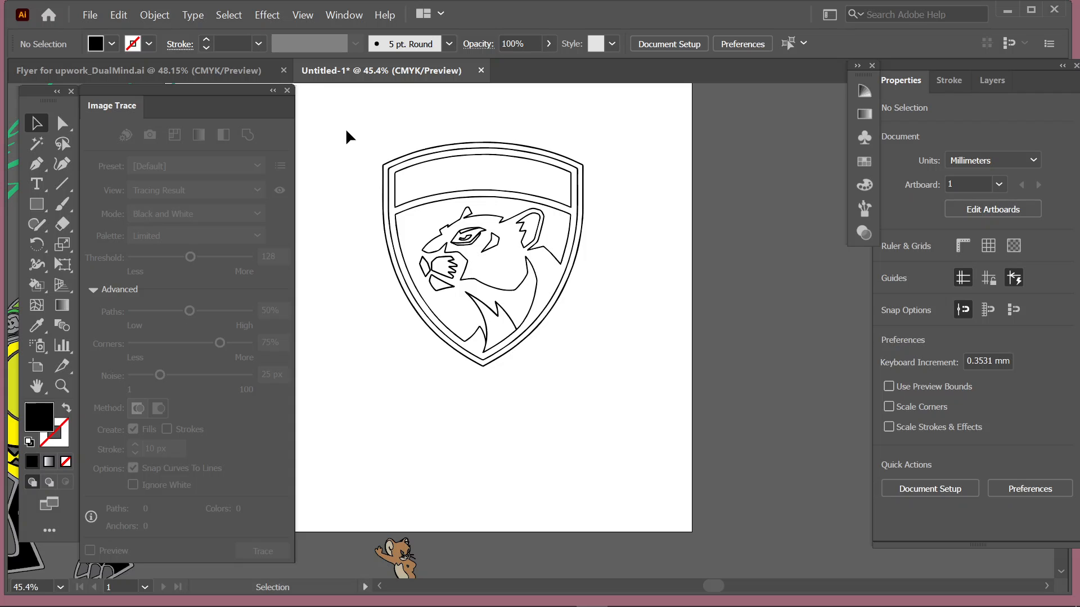
Move the small mouse figure onto the artboard, below the shield
{"action": "left_click_drag", "start_coordinate": [412, 541], "coordinate": [432, 430]}
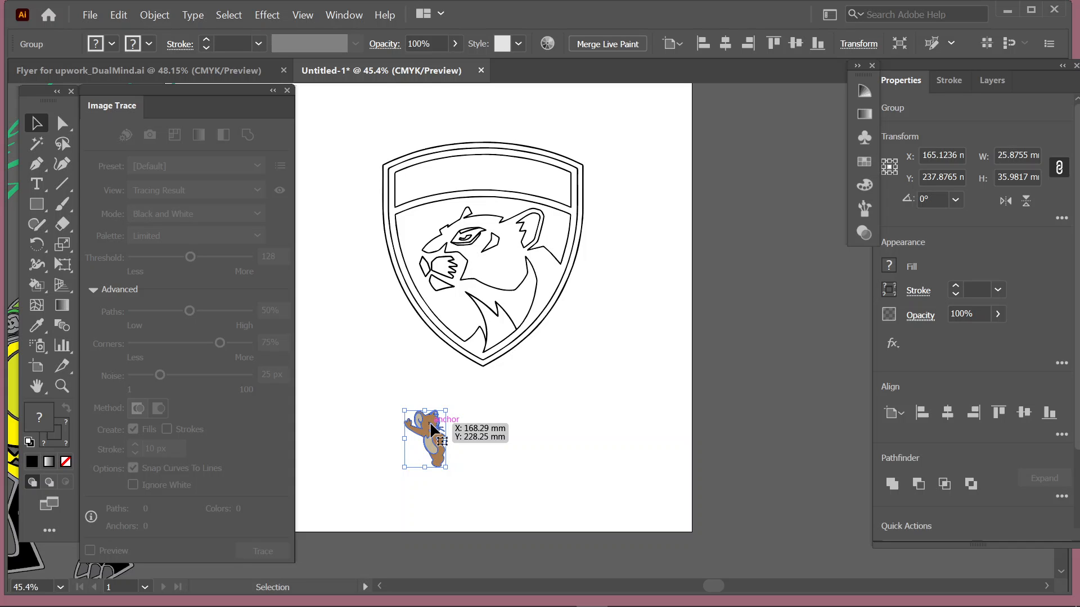
{"action": "left_click", "coordinate": [341, 274]}
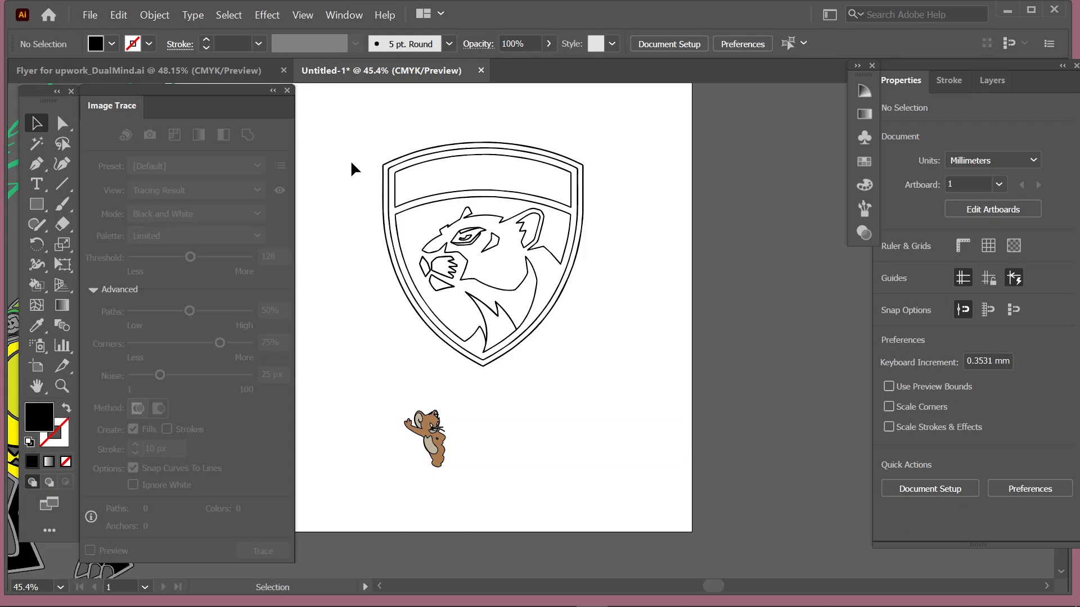
Change the fill of the entire panther shield artwork to a grey-brown swatch
{"action": "left_click_drag", "start_coordinate": [373, 130], "coordinate": [639, 371]}
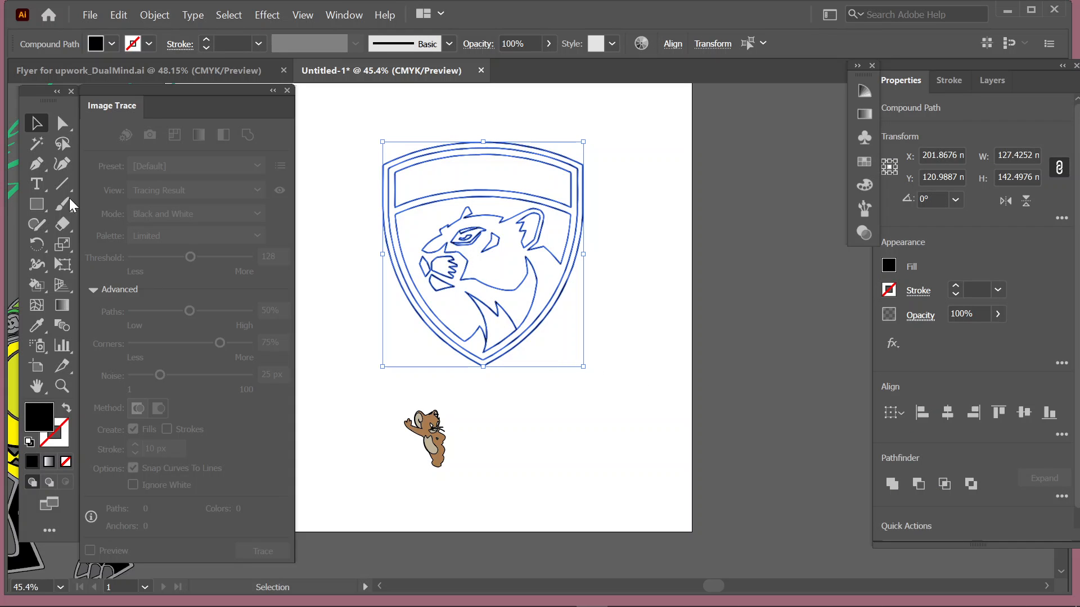
{"action": "left_click", "coordinate": [112, 44]}
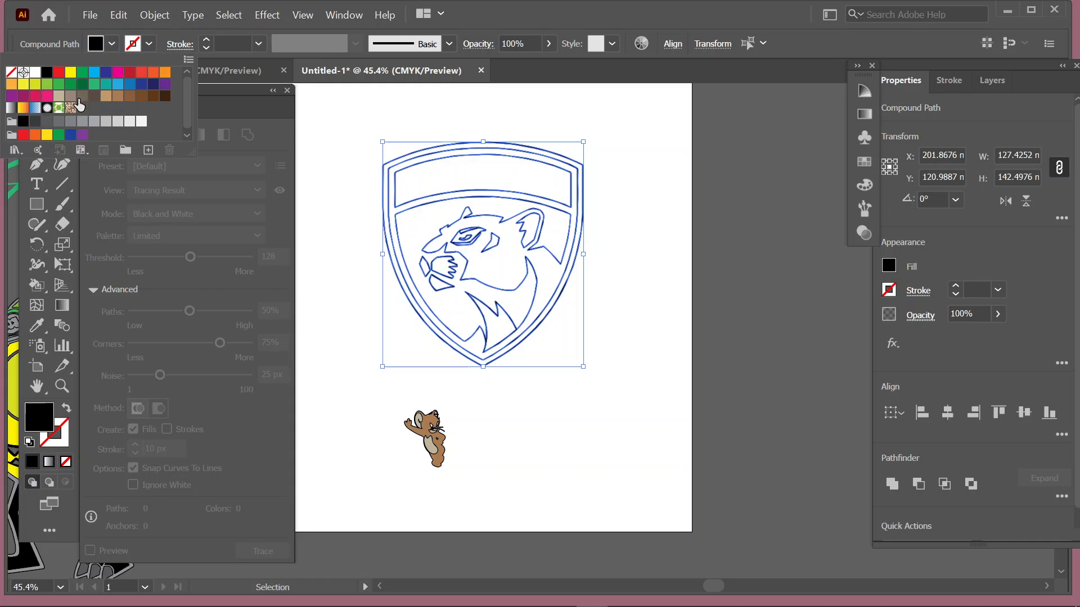
{"action": "left_click", "coordinate": [82, 96]}
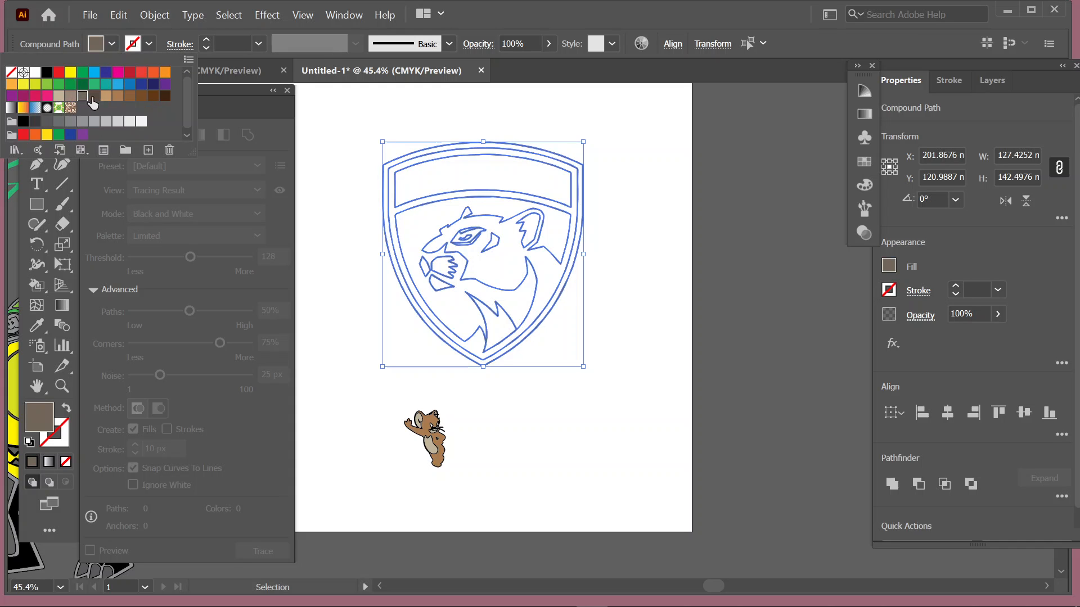
{"action": "left_click", "coordinate": [360, 112]}
{"action": "left_click", "coordinate": [382, 111]}
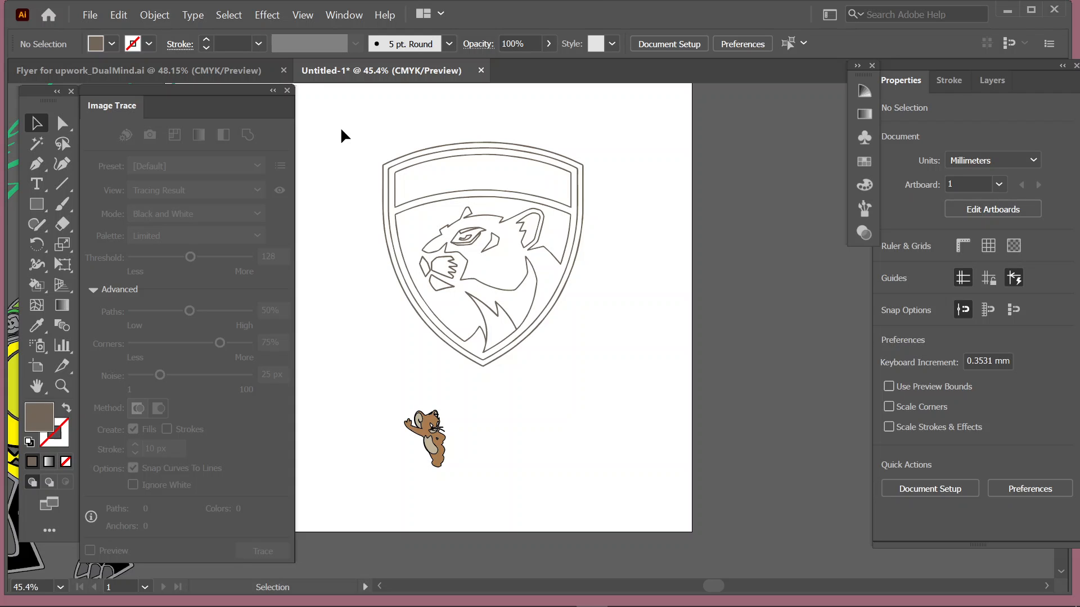
{"action": "left_click", "coordinate": [505, 153]}
{"action": "left_click", "coordinate": [384, 117]}
Convert the shield artwork into a Live Paint group and fill the panther's dark areas and inner border with a lighter grey-brown swatch
{"action": "left_click", "coordinate": [67, 408]}
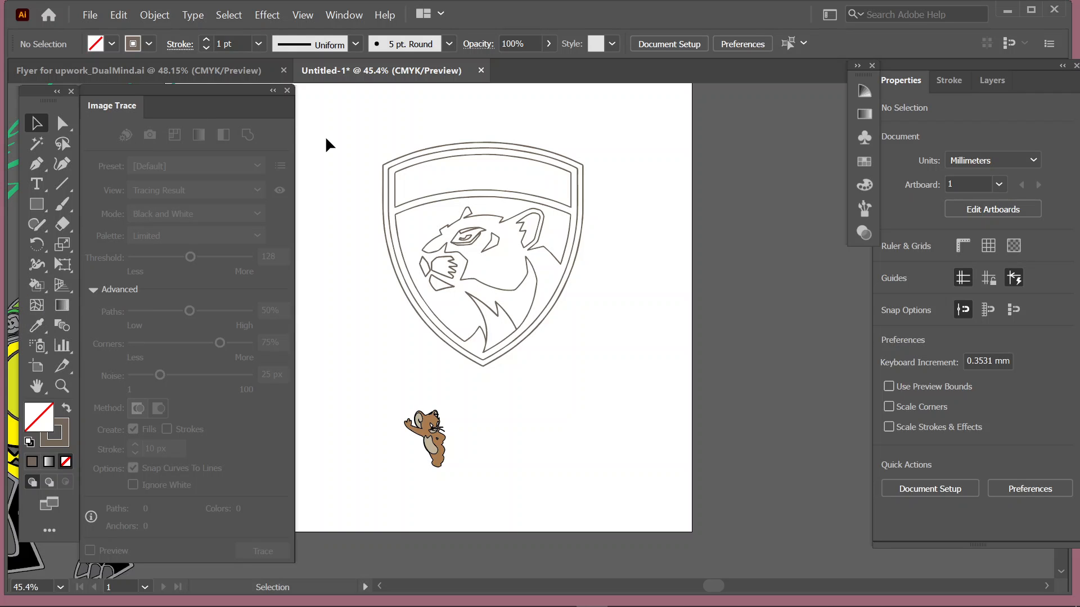
{"action": "left_click_drag", "start_coordinate": [360, 145], "coordinate": [588, 356]}
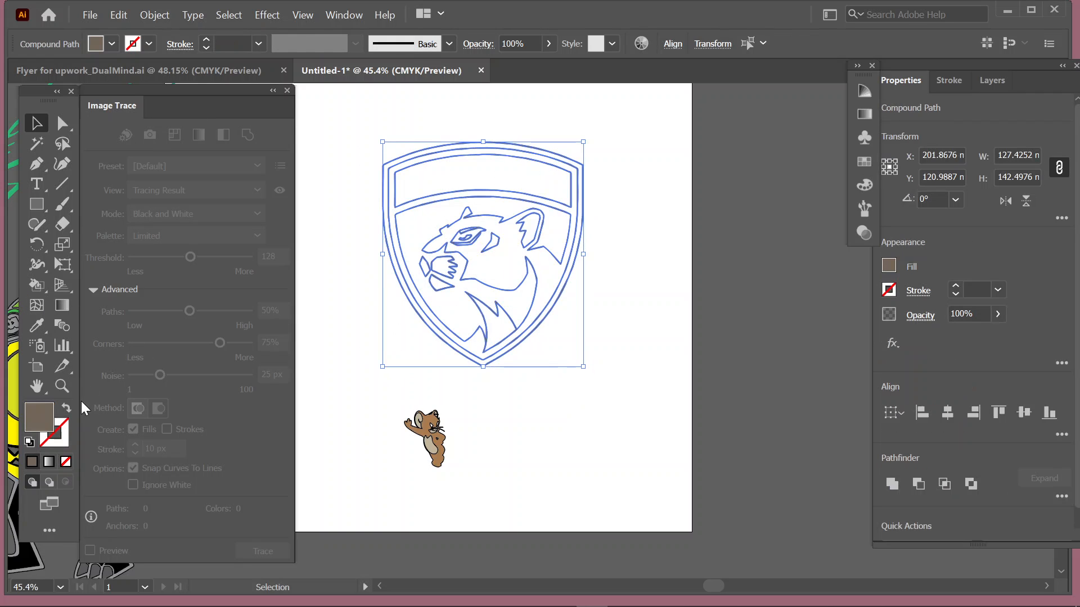
{"action": "left_click", "coordinate": [36, 284]}
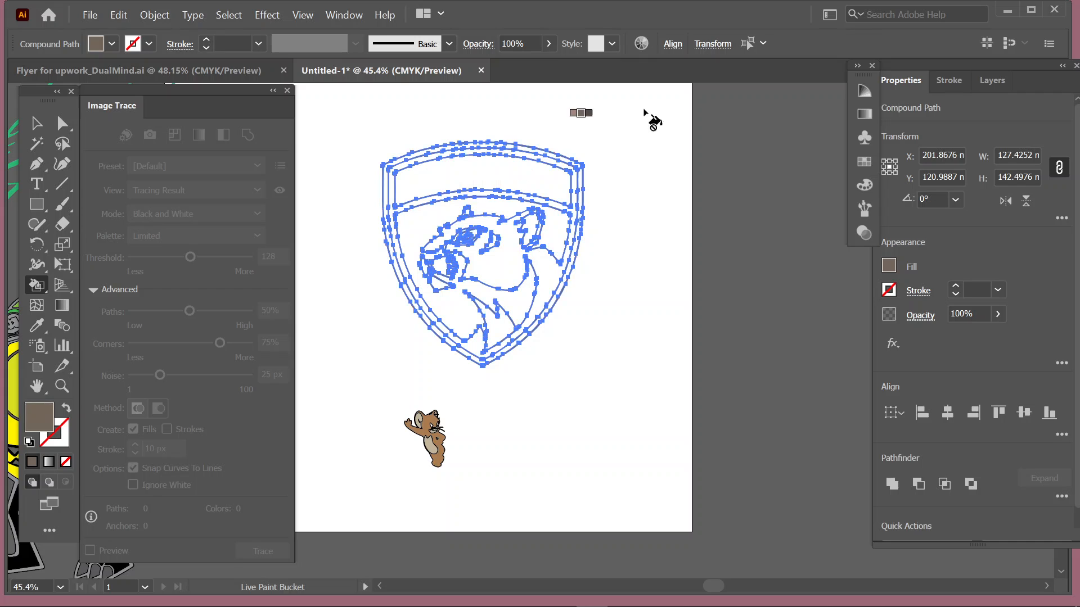
{"action": "left_click", "coordinate": [863, 164]}
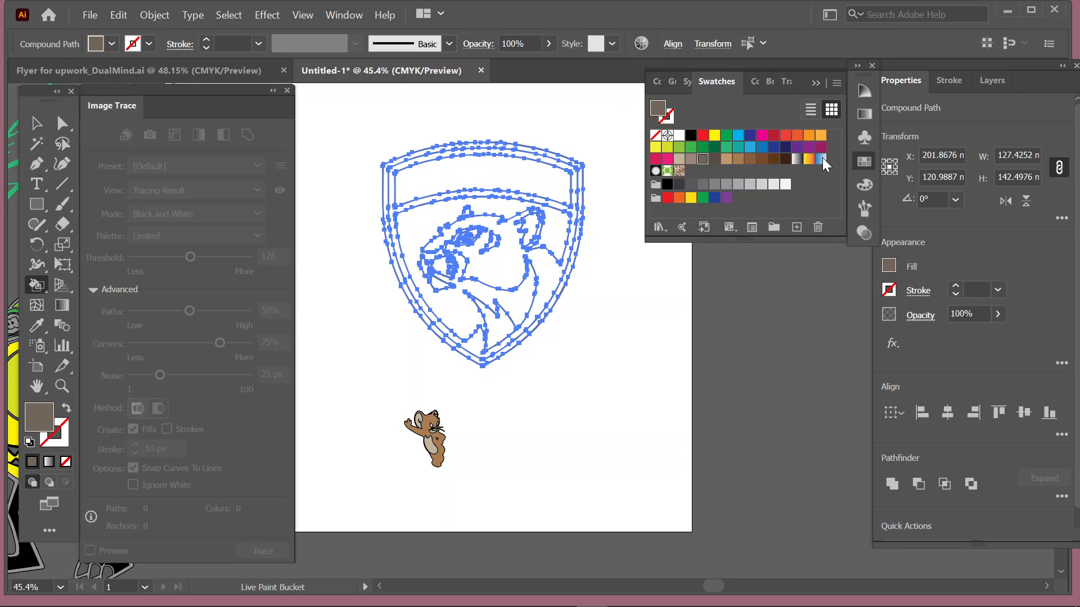
{"action": "left_click", "coordinate": [488, 147]}
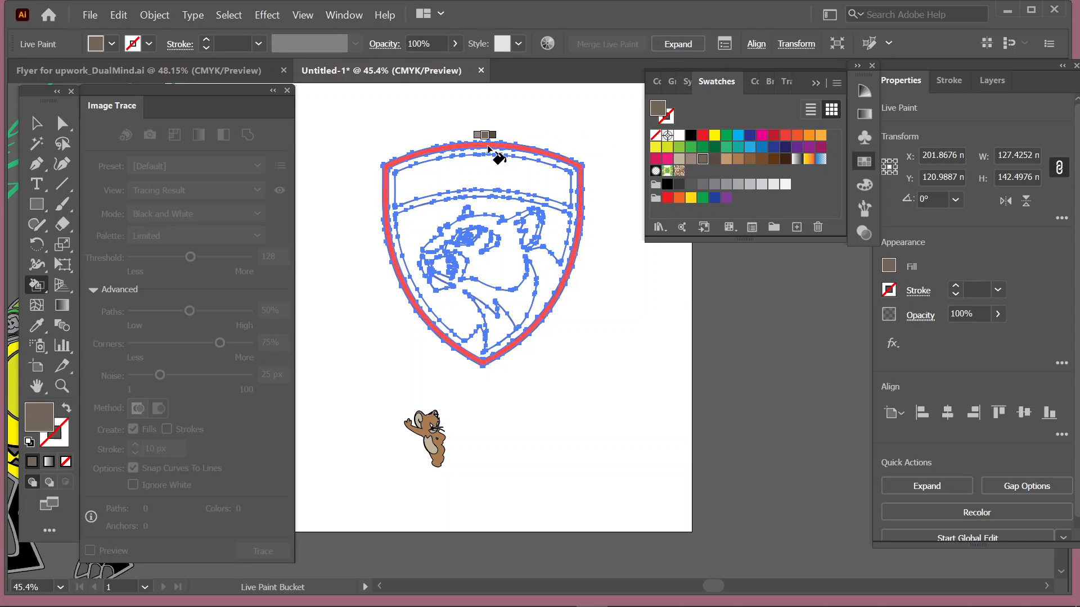
{"action": "left_click", "coordinate": [691, 159]}
{"action": "left_click", "coordinate": [513, 157]}
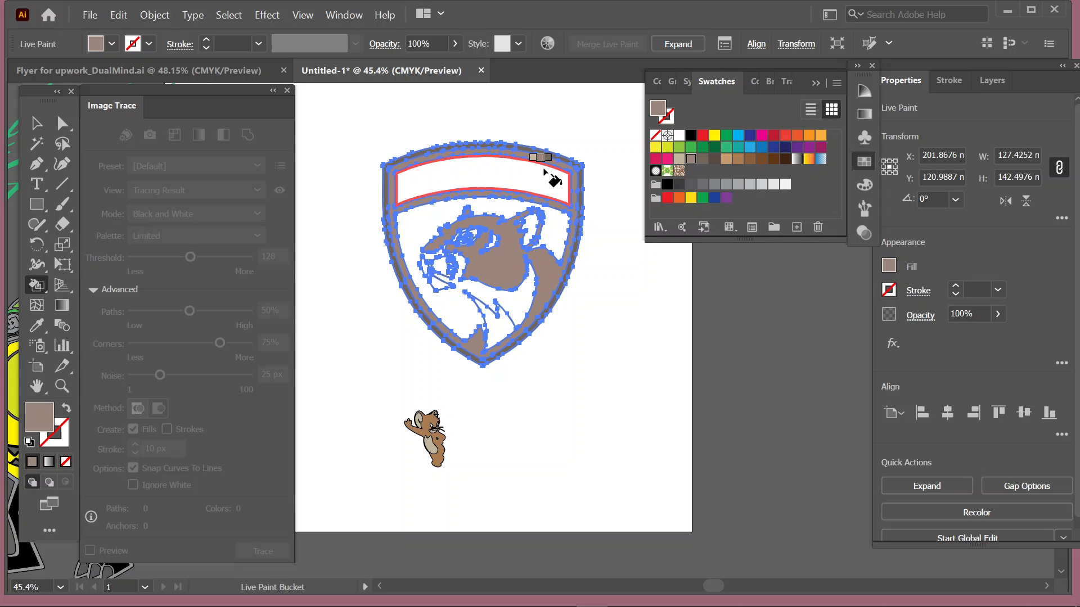
Switch to Chrome to check the Google Meet call, and return to the Illustrator document
{"action": "left_click", "coordinate": [655, 594]}
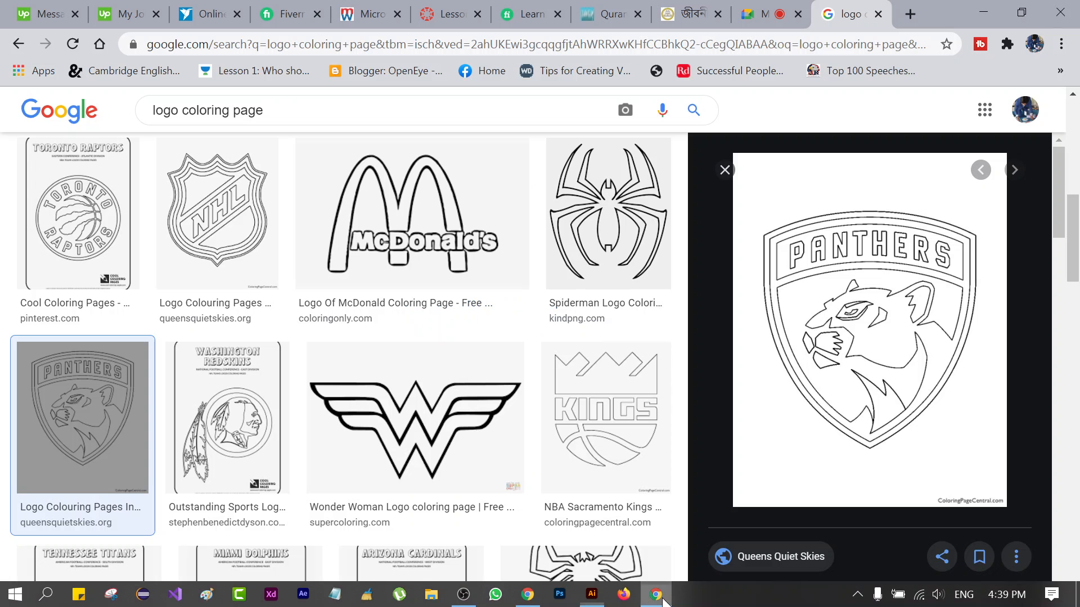
{"action": "left_click", "coordinate": [790, 14]}
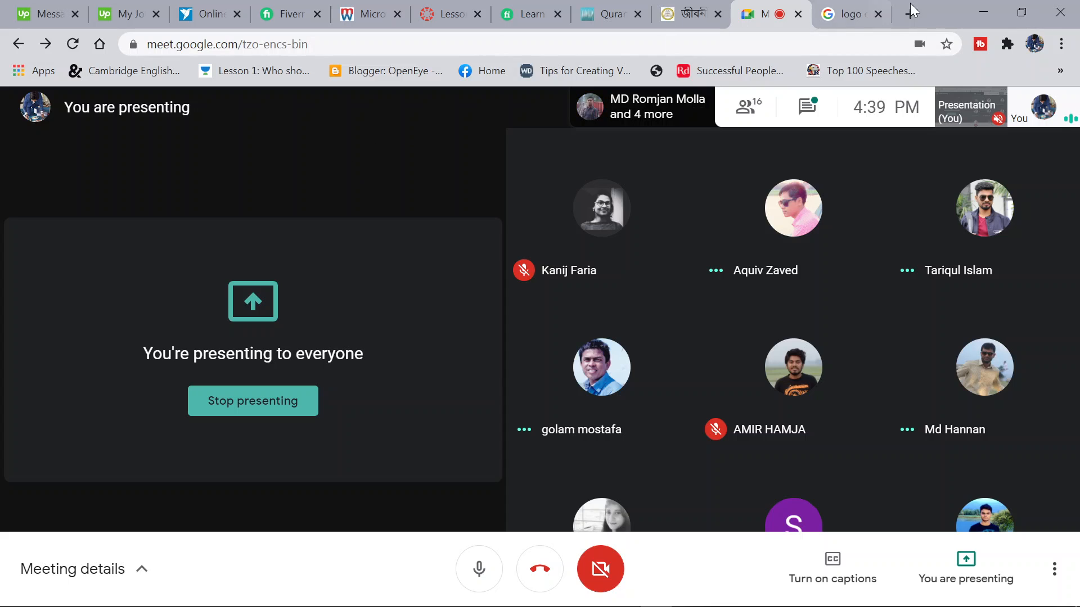
{"action": "left_click", "coordinate": [982, 15]}
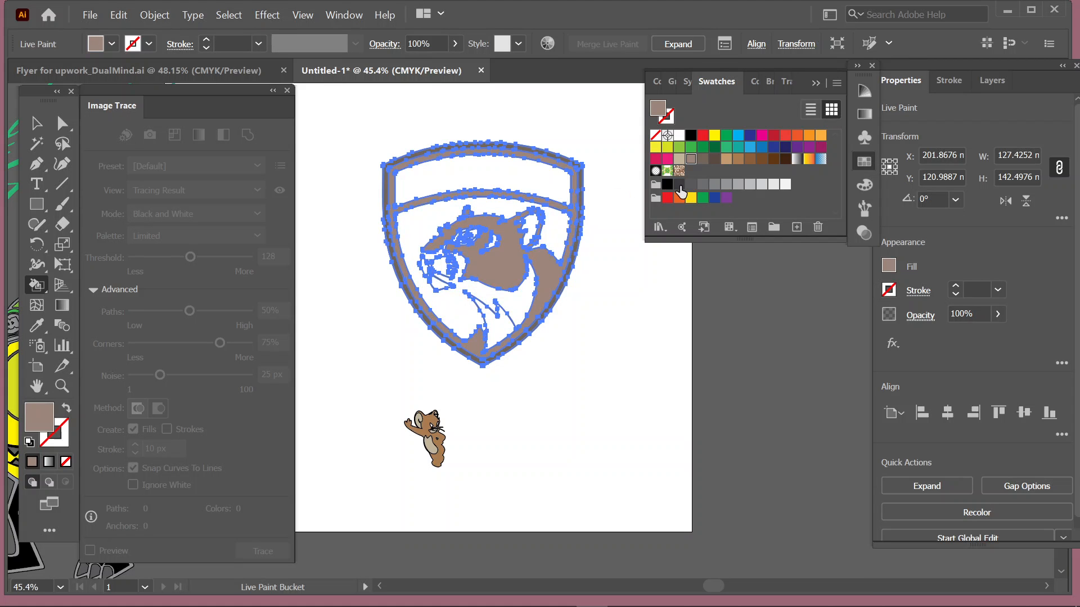
Fill the panther's head and body and the shield's inner border with medium grey using Live Paint, and deselect the artwork
{"action": "left_click", "coordinate": [702, 186]}
{"action": "left_click", "coordinate": [521, 256]}
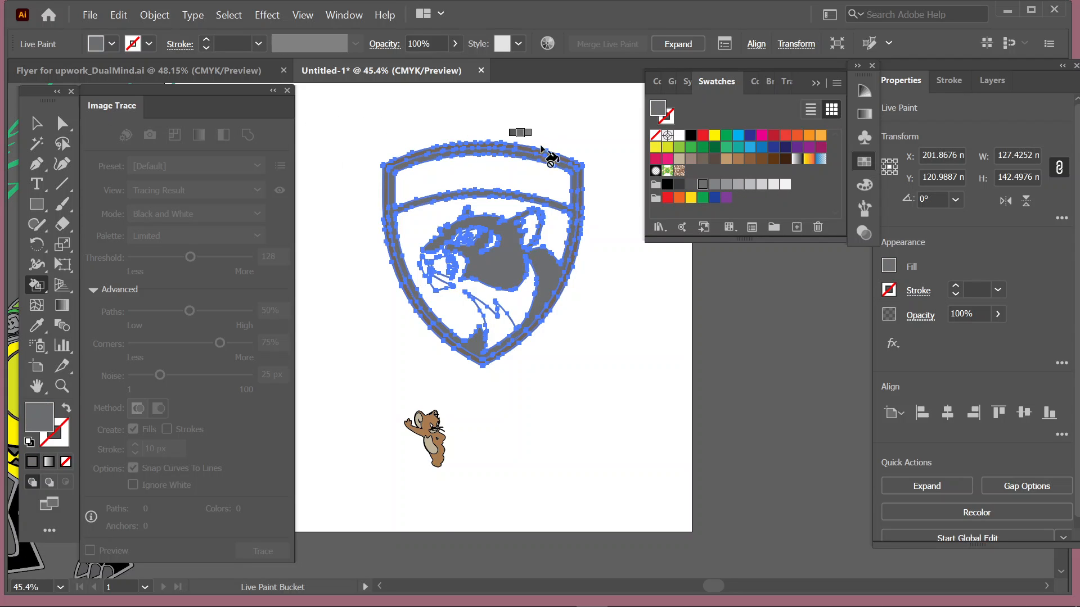
{"action": "left_click", "coordinate": [41, 124]}
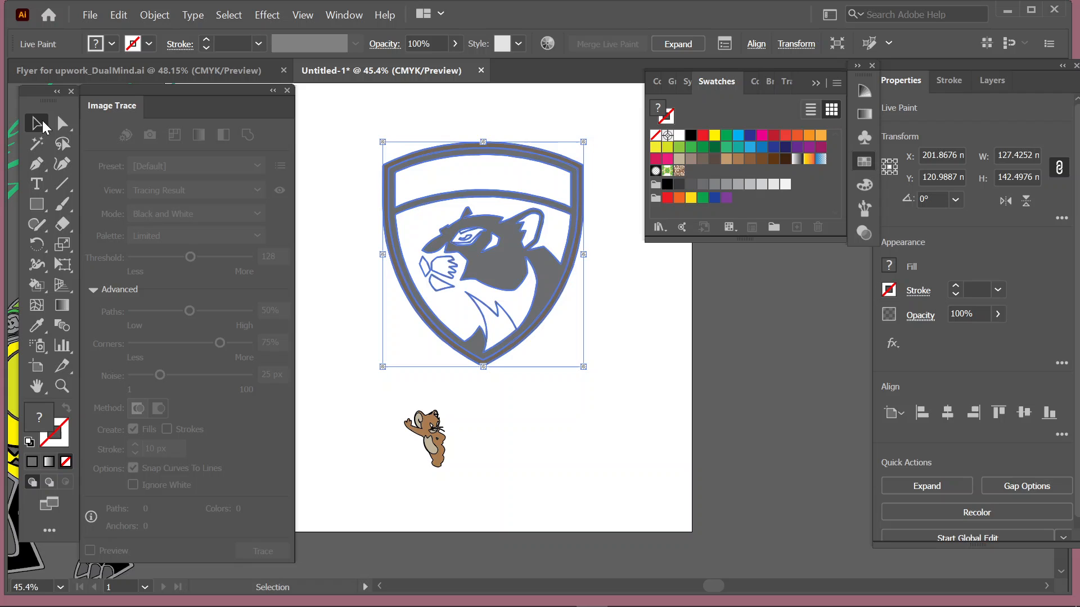
{"action": "left_click", "coordinate": [360, 125]}
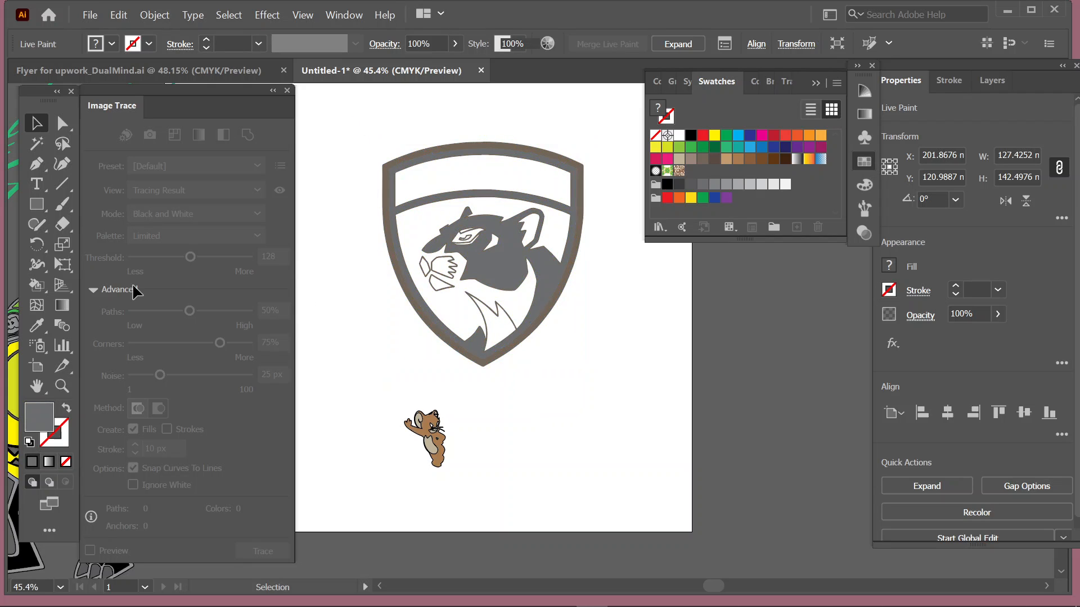
Fill the panther's chest fur, muzzle and chin with light grey using the Live Paint Bucket
{"action": "left_click", "coordinate": [35, 282]}
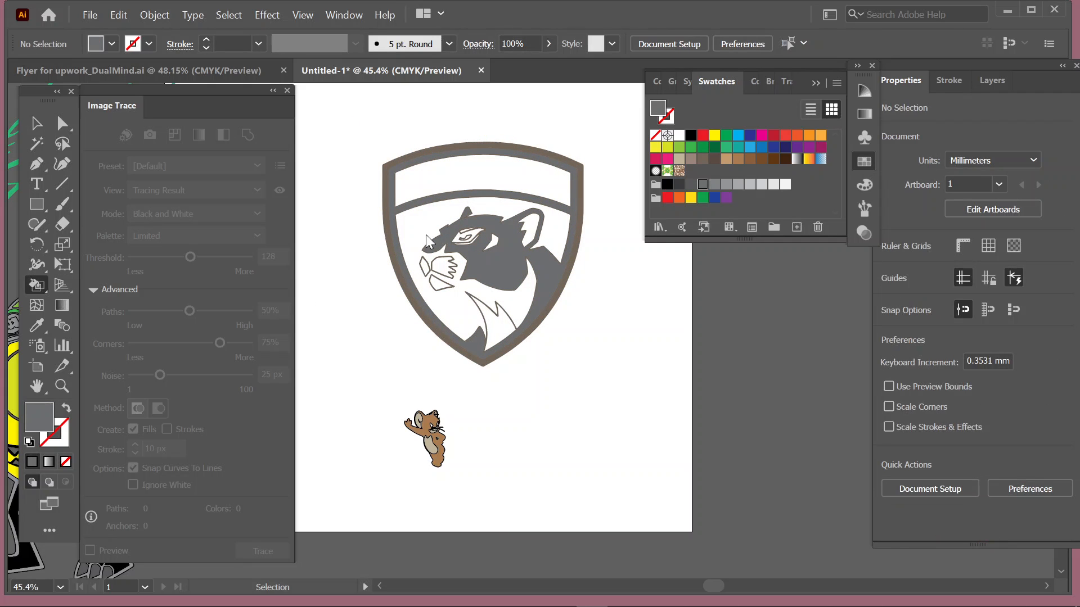
{"action": "left_click", "coordinate": [749, 184]}
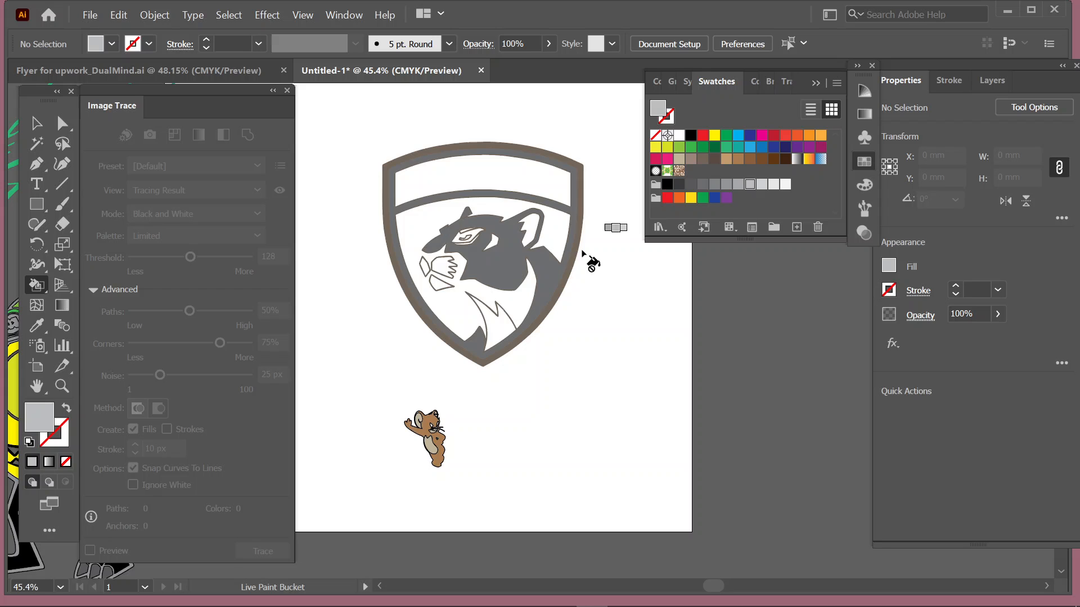
{"action": "left_click", "coordinate": [499, 322]}
{"action": "left_click", "coordinate": [447, 269]}
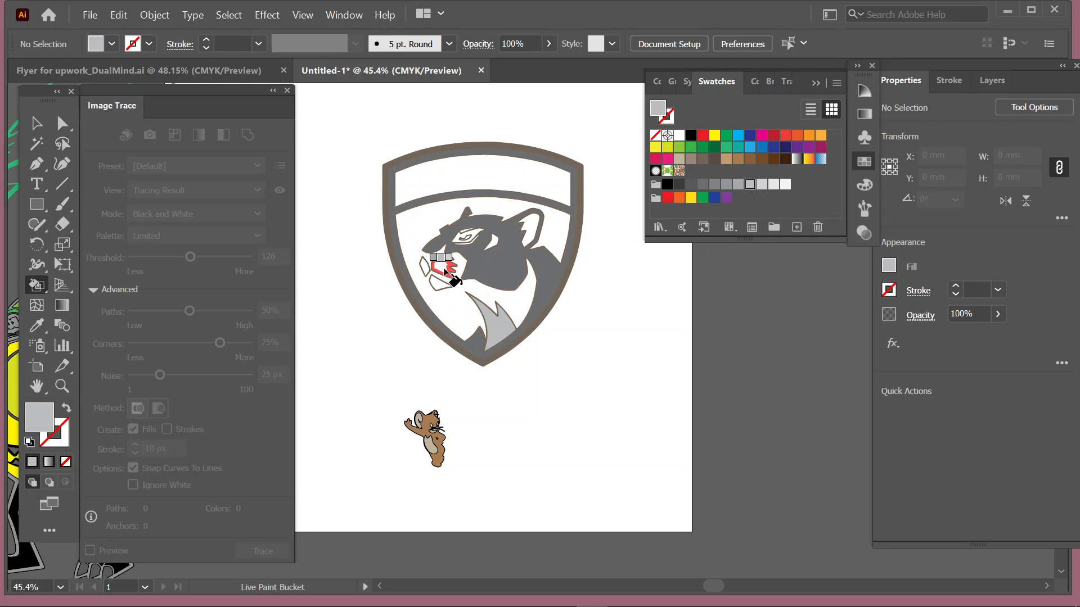
{"action": "left_click", "coordinate": [440, 281]}
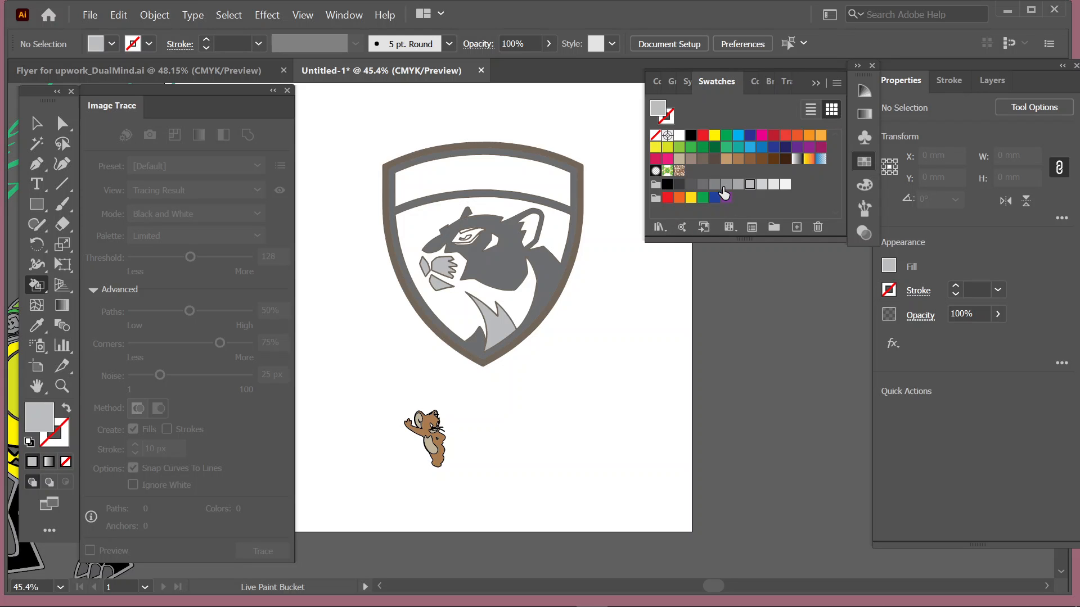
Fill the panther's eye, inner ear and cheek marking with black, and undo the black fill on the head and inner border
{"action": "left_click", "coordinate": [667, 186]}
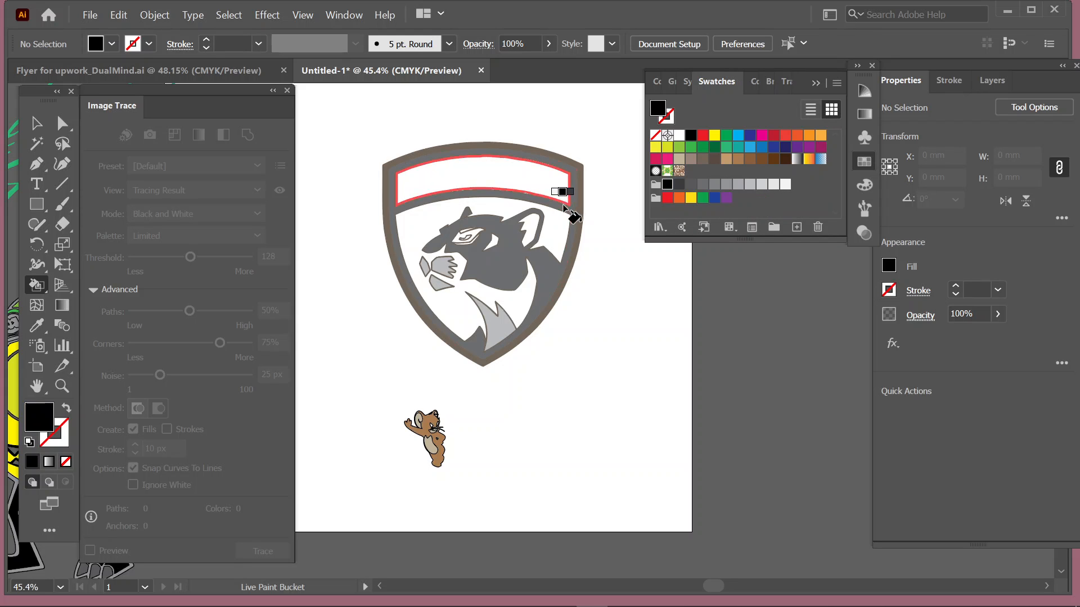
{"action": "left_click", "coordinate": [465, 239]}
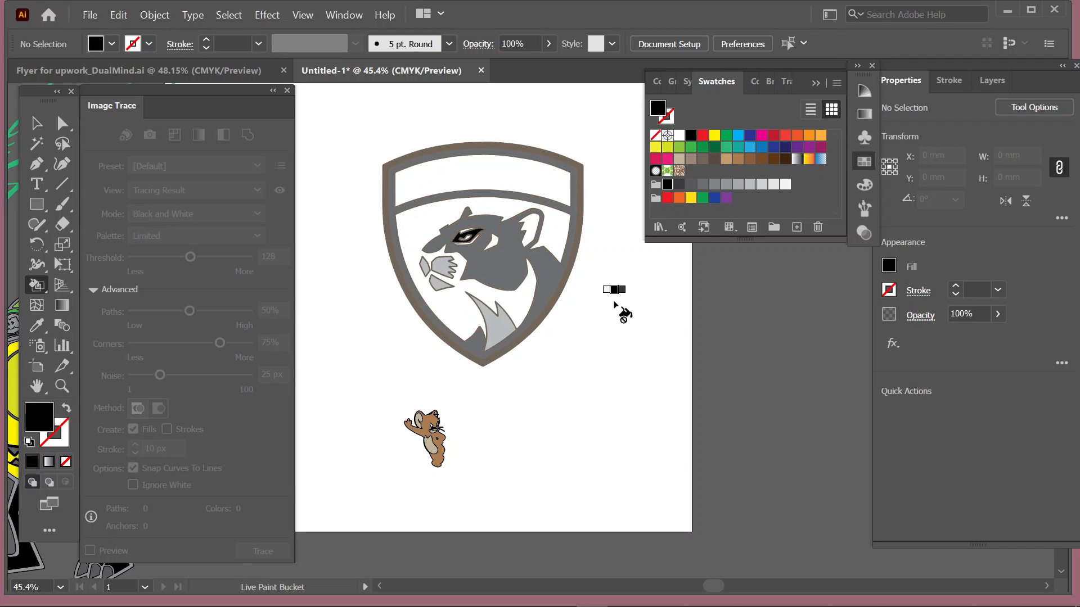
{"action": "left_click", "coordinate": [530, 228]}
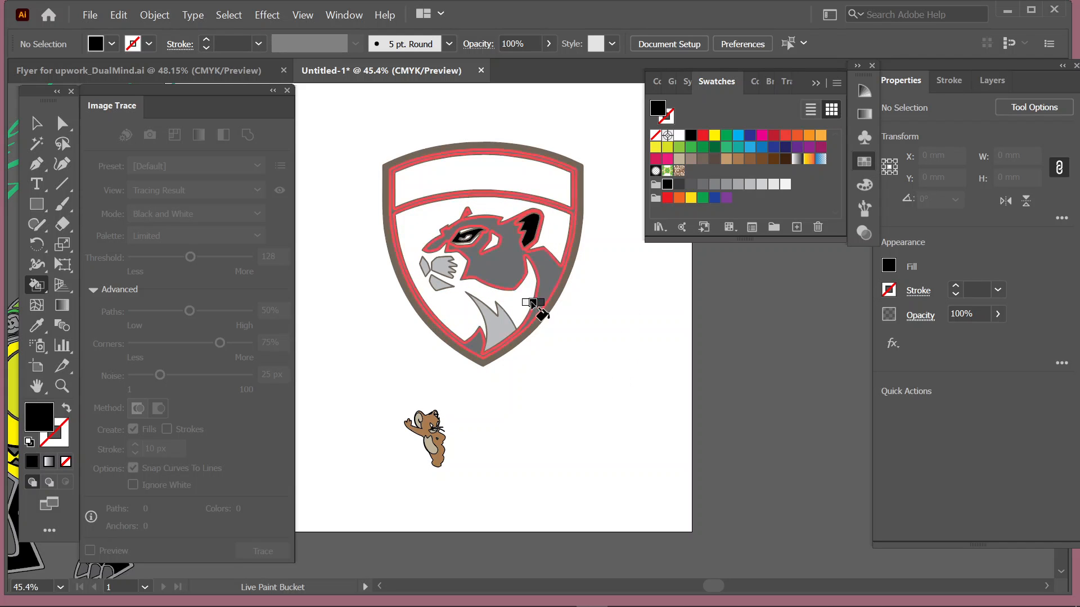
{"action": "left_click", "coordinate": [500, 247]}
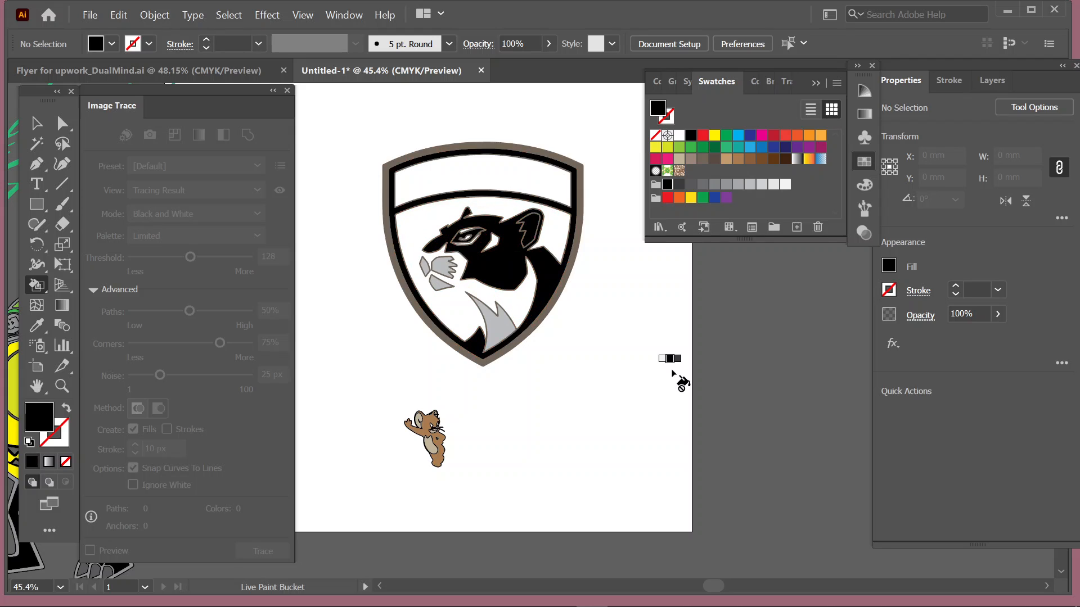
{"action": "key", "text": "ctrl+z"}
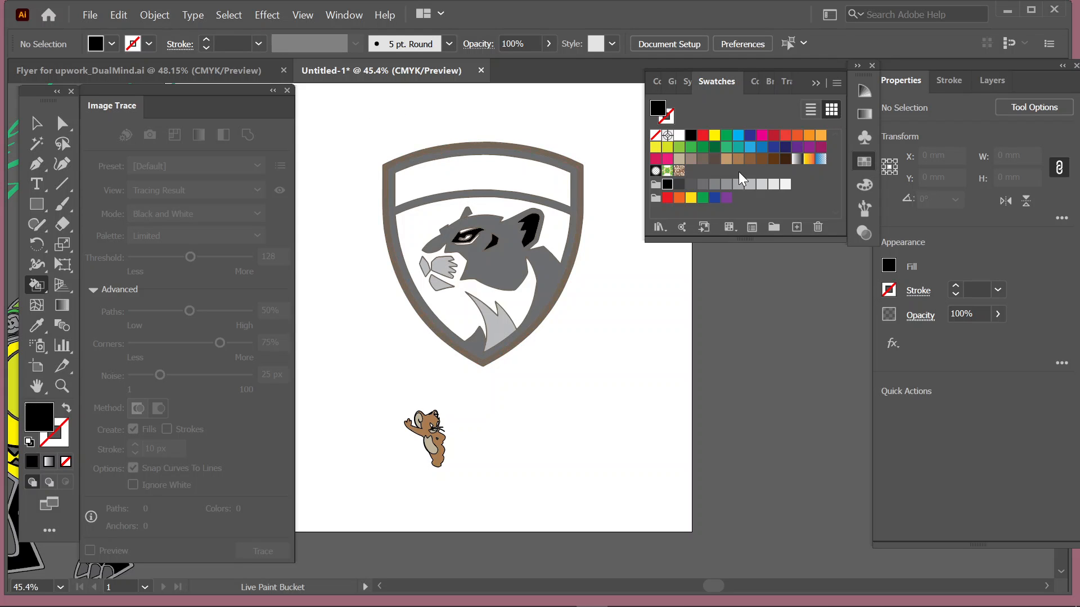
Fill the shield's outer border and the empty banner with dark grey
{"action": "left_click", "coordinate": [679, 185]}
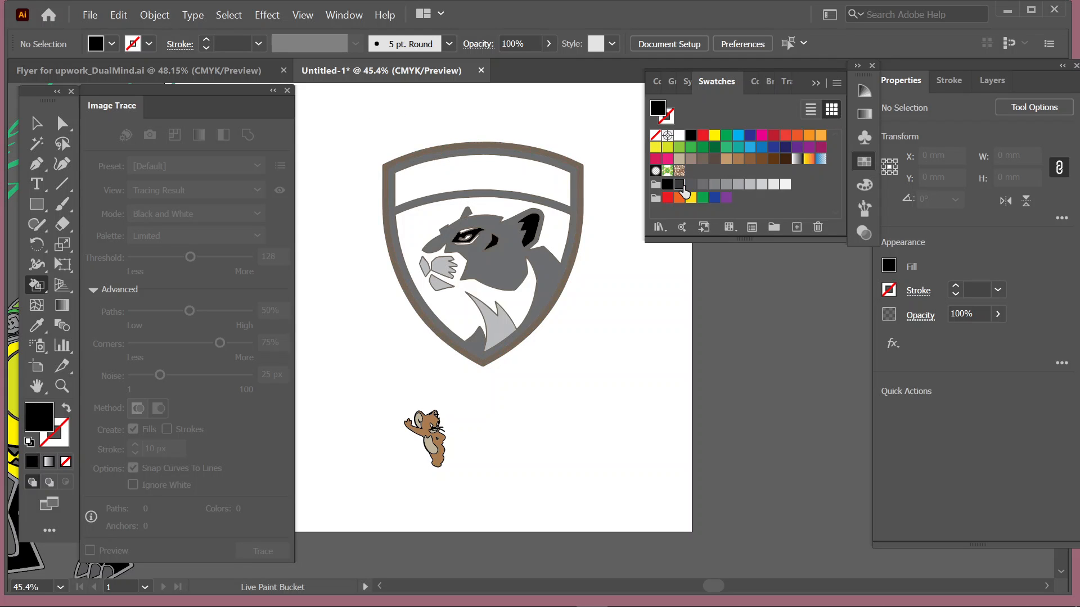
{"action": "left_click", "coordinate": [562, 158]}
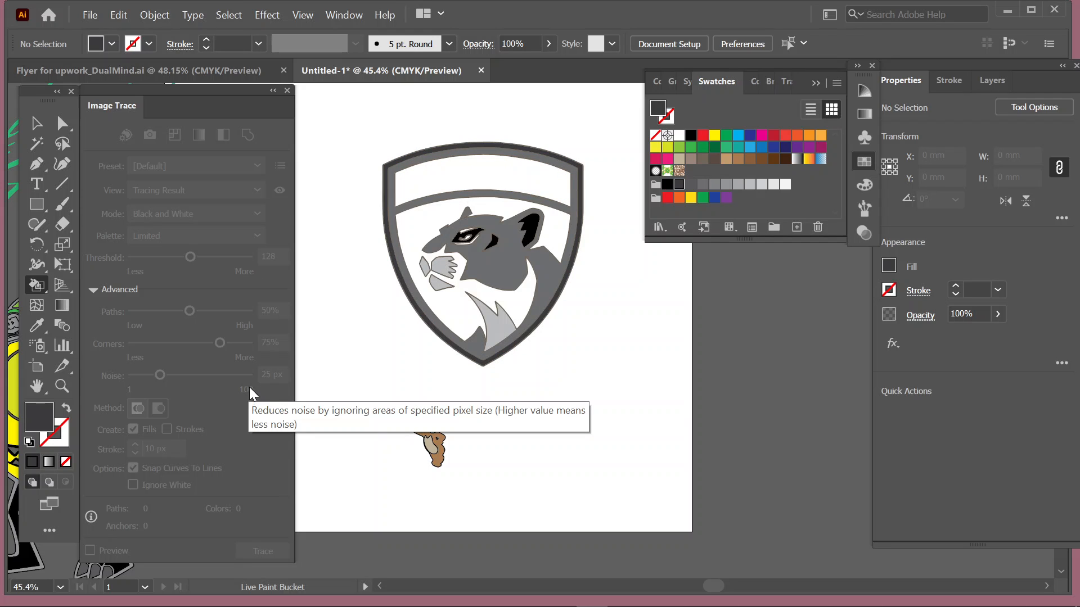
{"action": "left_click", "coordinate": [518, 175]}
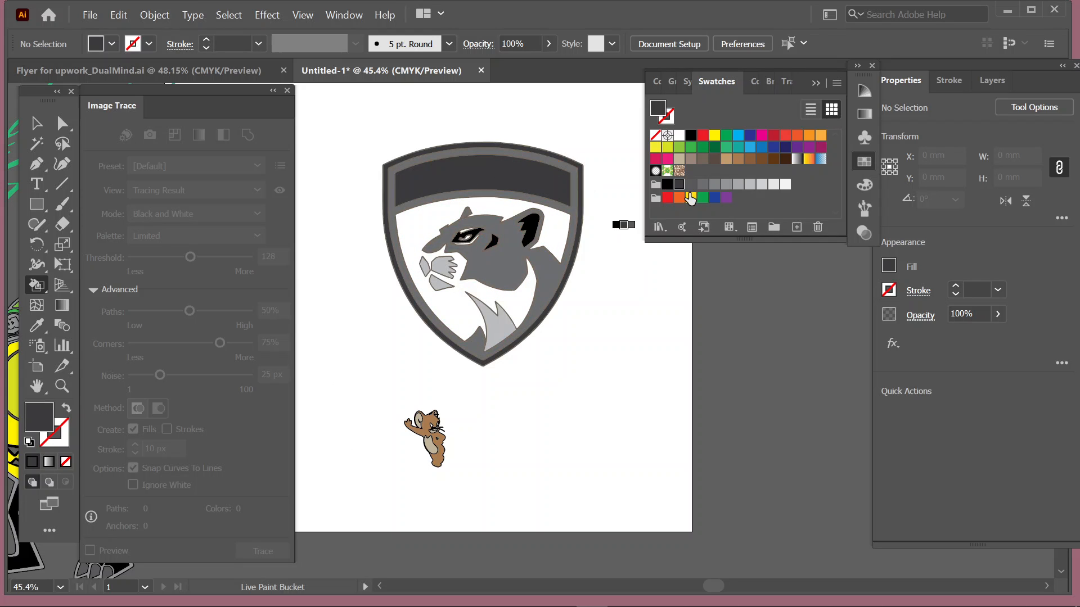
Fill the banner with dark brown and the shield's outer border with the adjacent, darkest brown swatch
{"action": "left_click", "coordinate": [773, 159]}
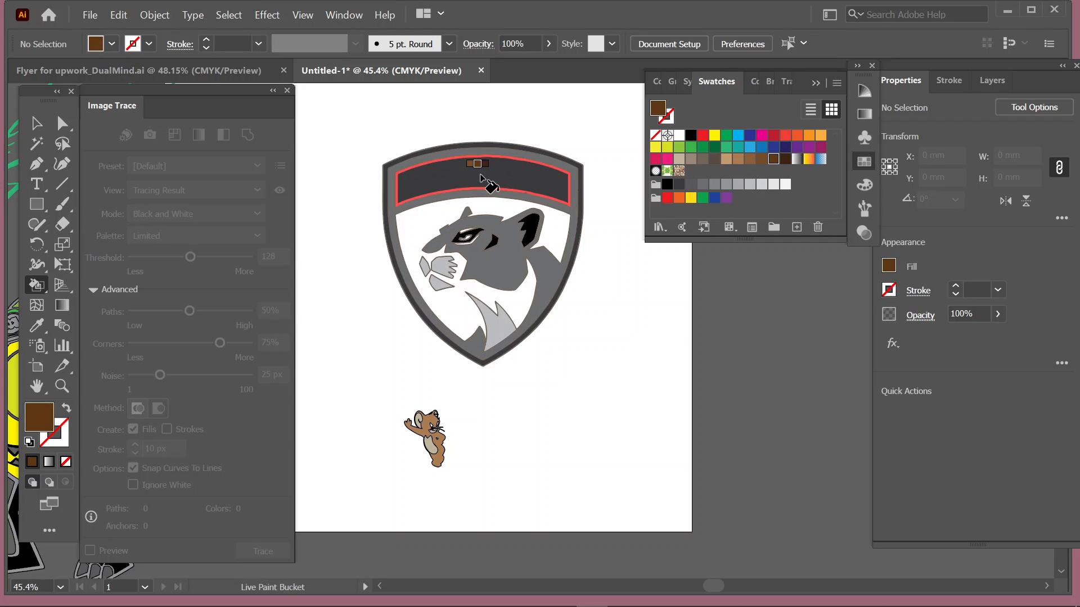
{"action": "left_click", "coordinate": [467, 177]}
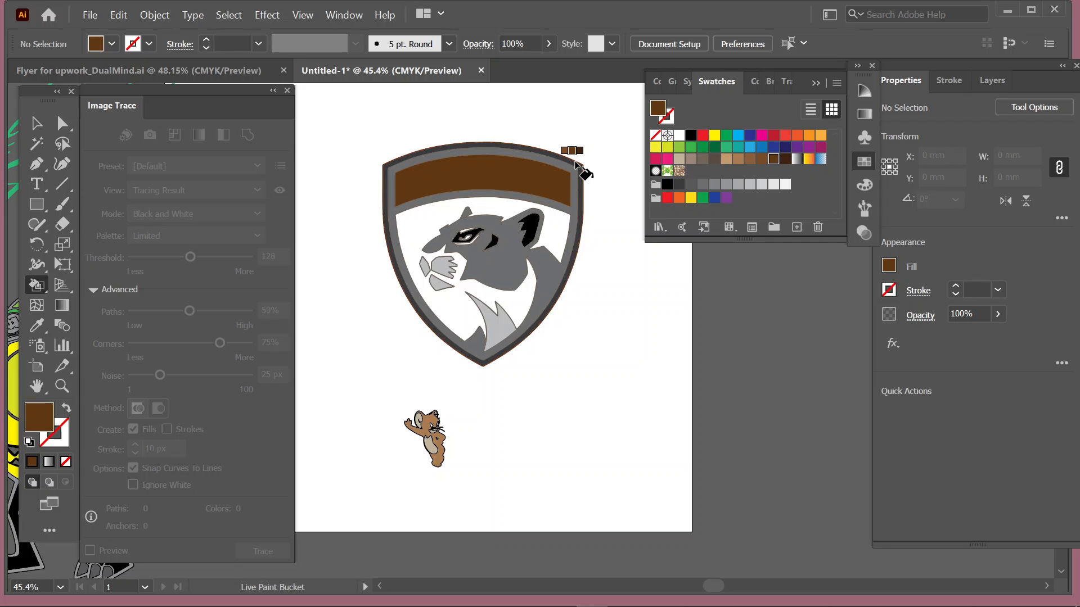
{"action": "key", "text": "Right"}
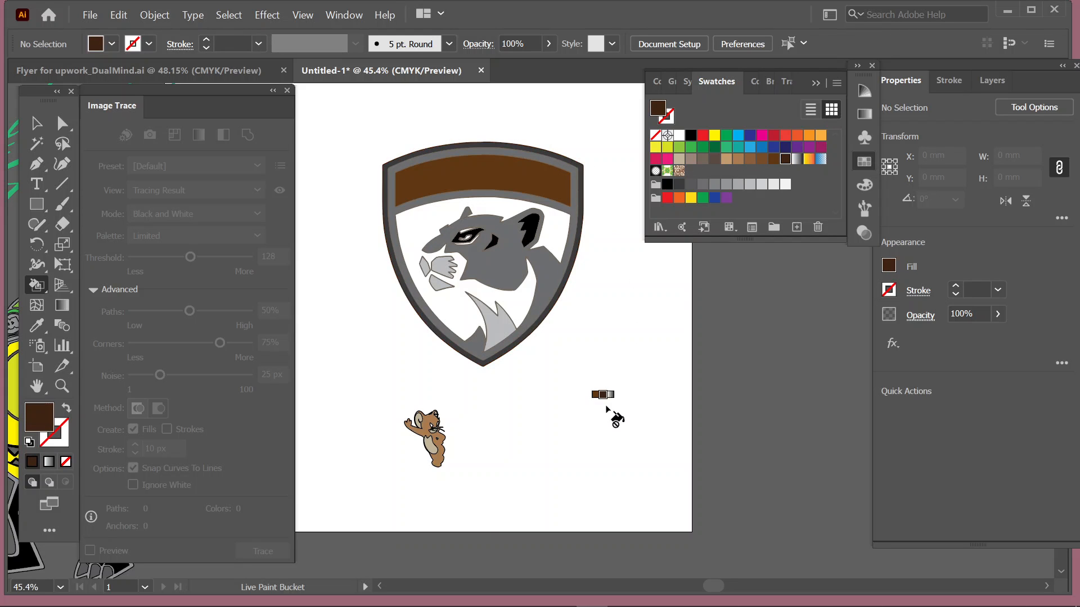
{"action": "left_click", "coordinate": [439, 336]}
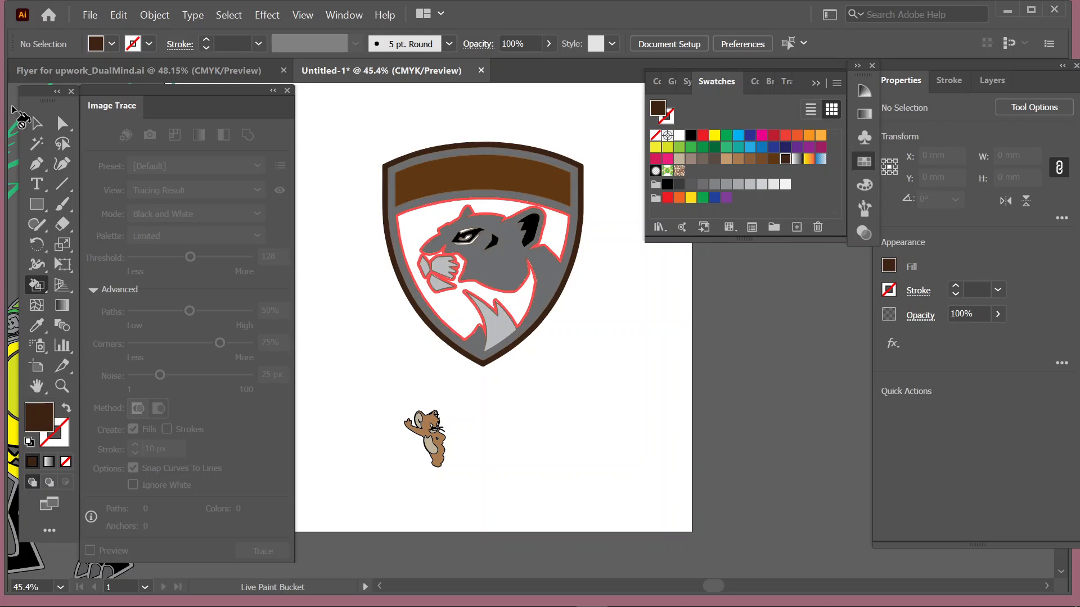
{"action": "left_click", "coordinate": [29, 131]}
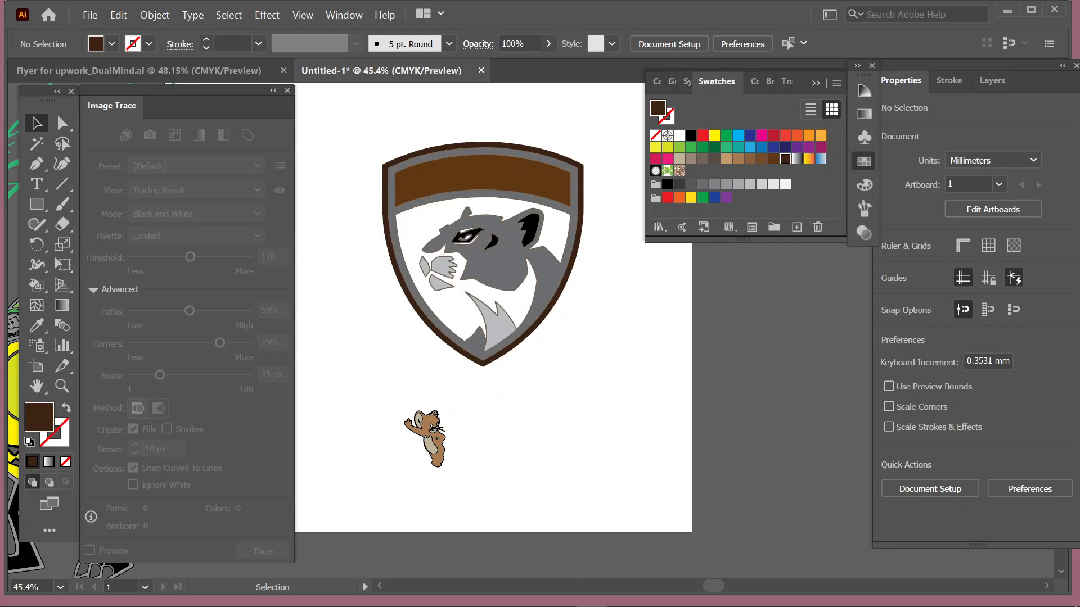
Switch to the Google Meet call in Chrome to check the participants, and return to the shield artwork in Illustrator
{"action": "left_click", "coordinate": [656, 598]}
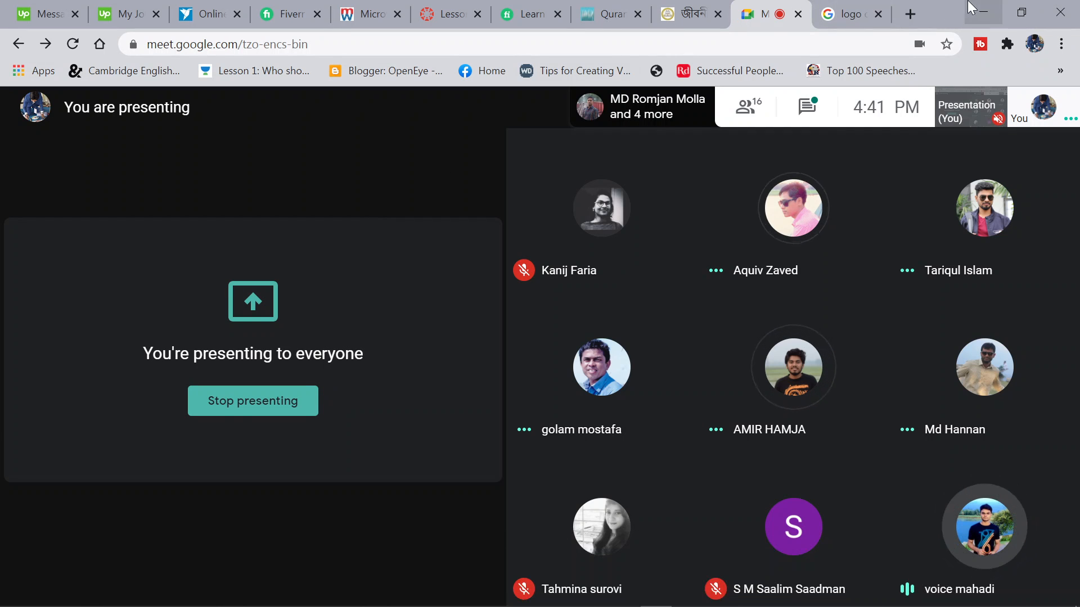
{"action": "mouse_move", "coordinate": [555, 212]}
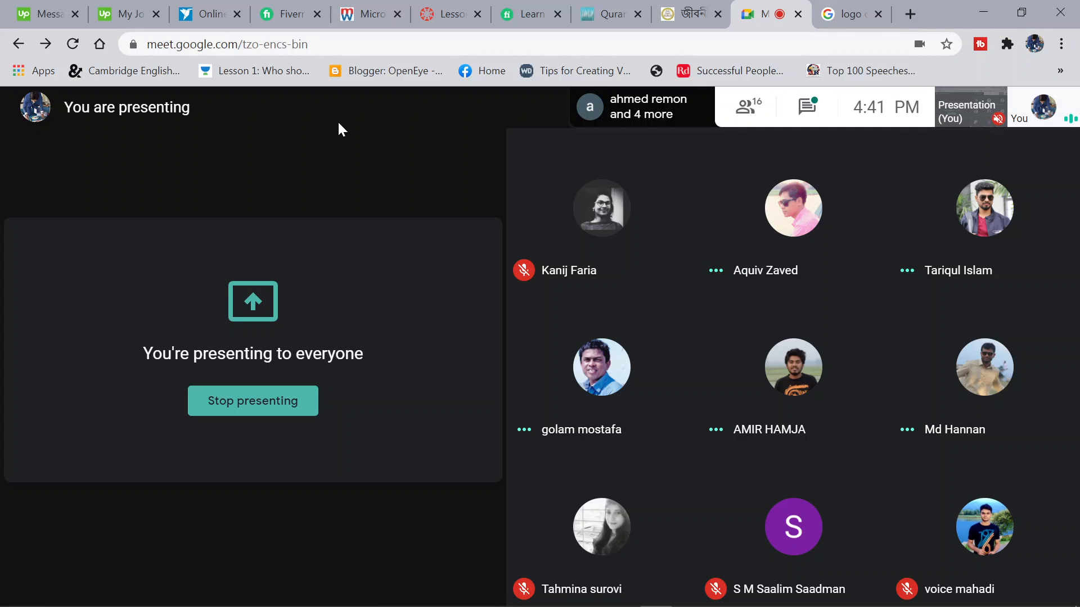
{"action": "left_click", "coordinate": [983, 12]}
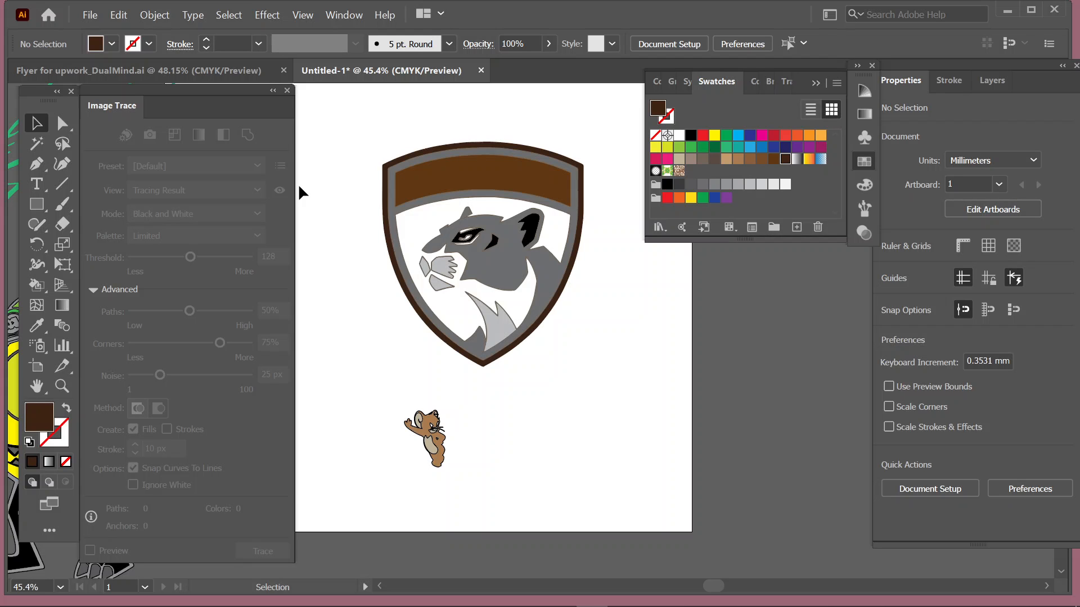
{"action": "left_click", "coordinate": [153, 14]}
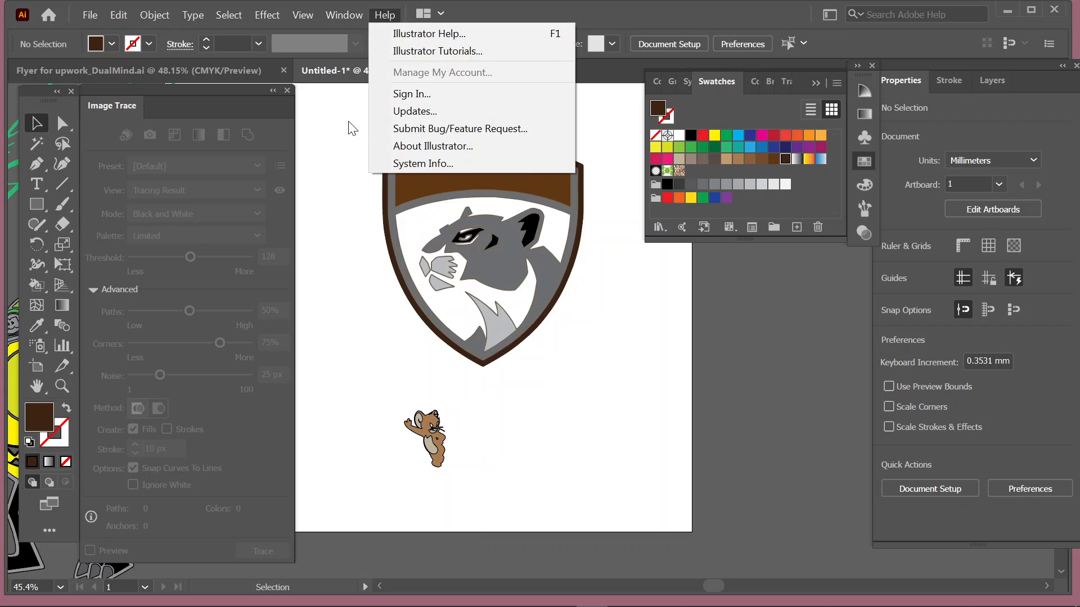
{"action": "left_click", "coordinate": [348, 116]}
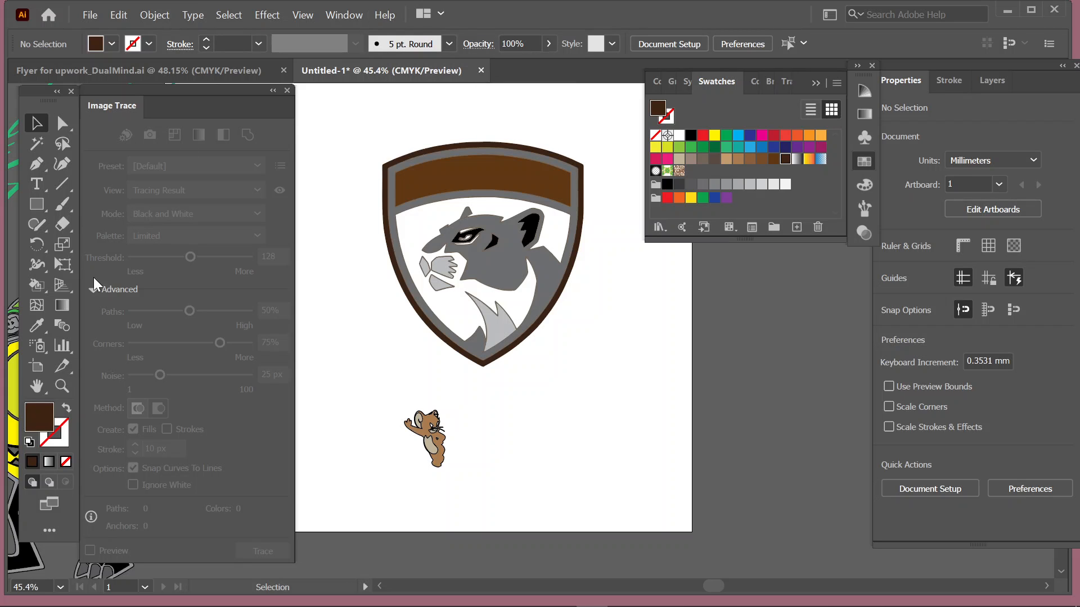
{"action": "left_click", "coordinate": [38, 199]}
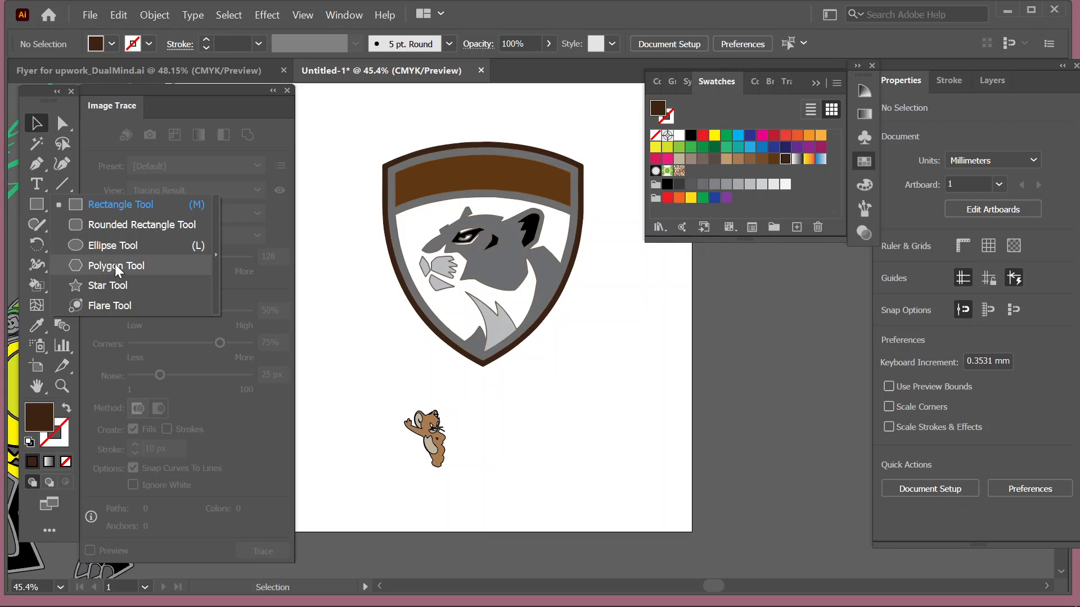
Draw an ellipse about 62 by 67 mm beside the mouse, with a dark brown stroke and no fill
{"action": "left_click", "coordinate": [102, 246]}
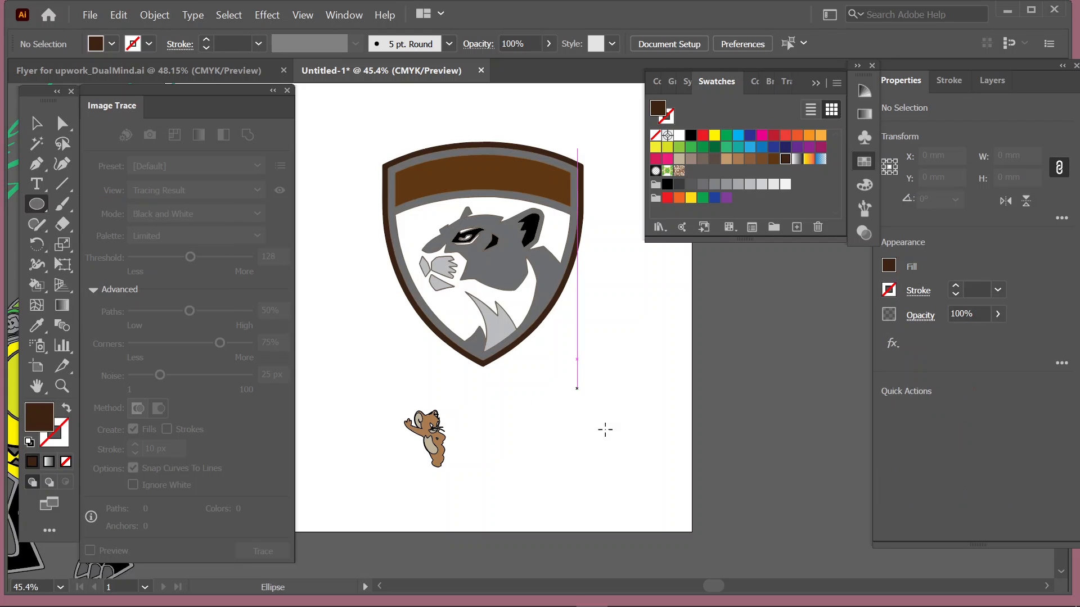
{"action": "left_click_drag", "start_coordinate": [577, 388], "coordinate": [677, 495]}
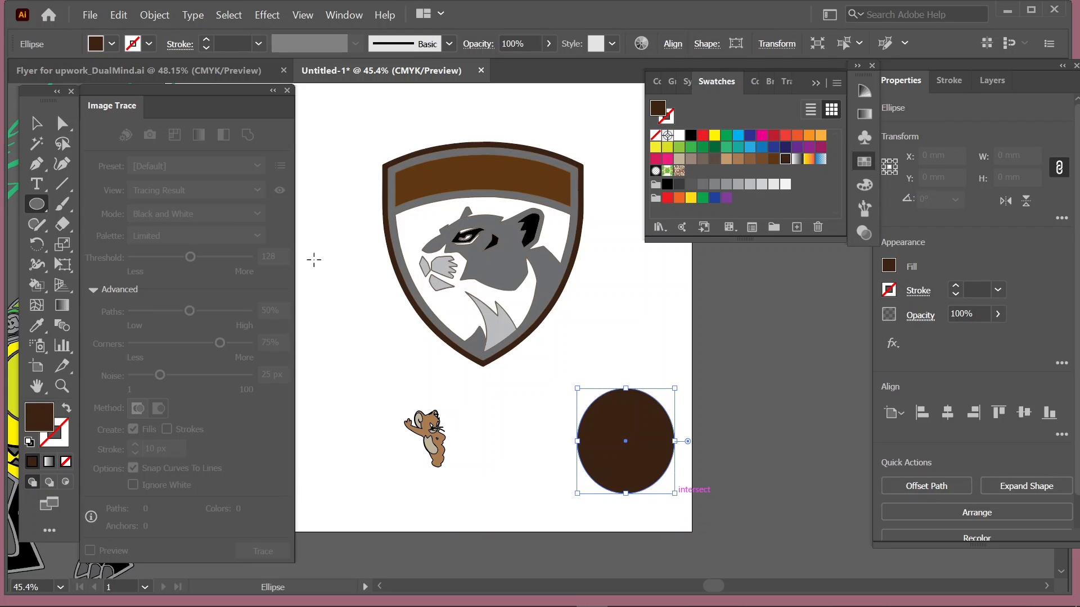
{"action": "left_click", "coordinate": [66, 409]}
Apply the Roughen effect to the ellipse at 5% size, 10/in detail and corner points, and enlarge it to about 125 by 135 mm
{"action": "left_click", "coordinate": [268, 16]}
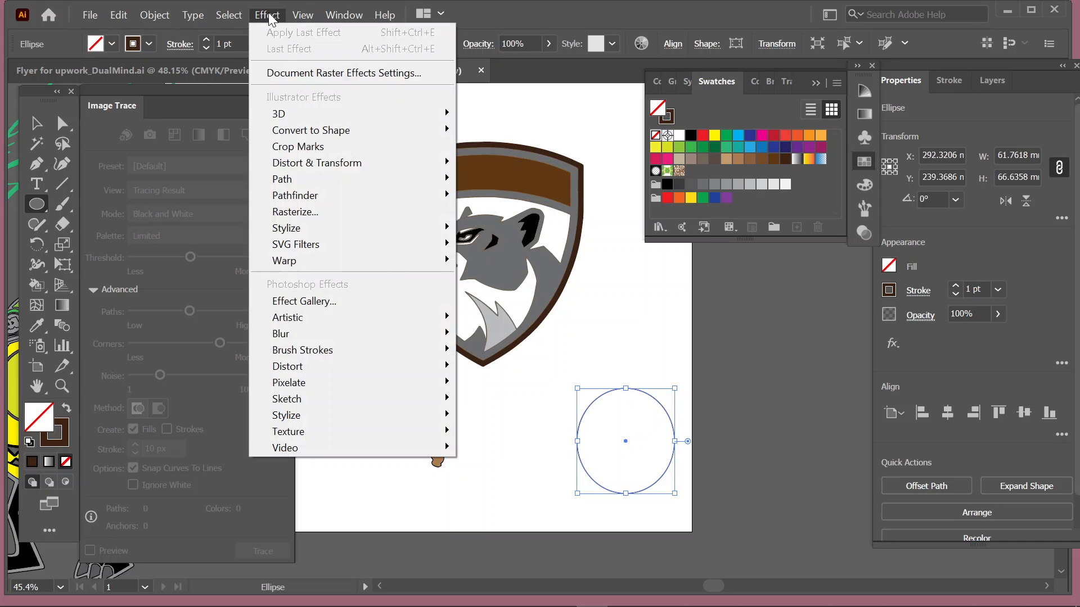
{"action": "mouse_move", "coordinate": [399, 163]}
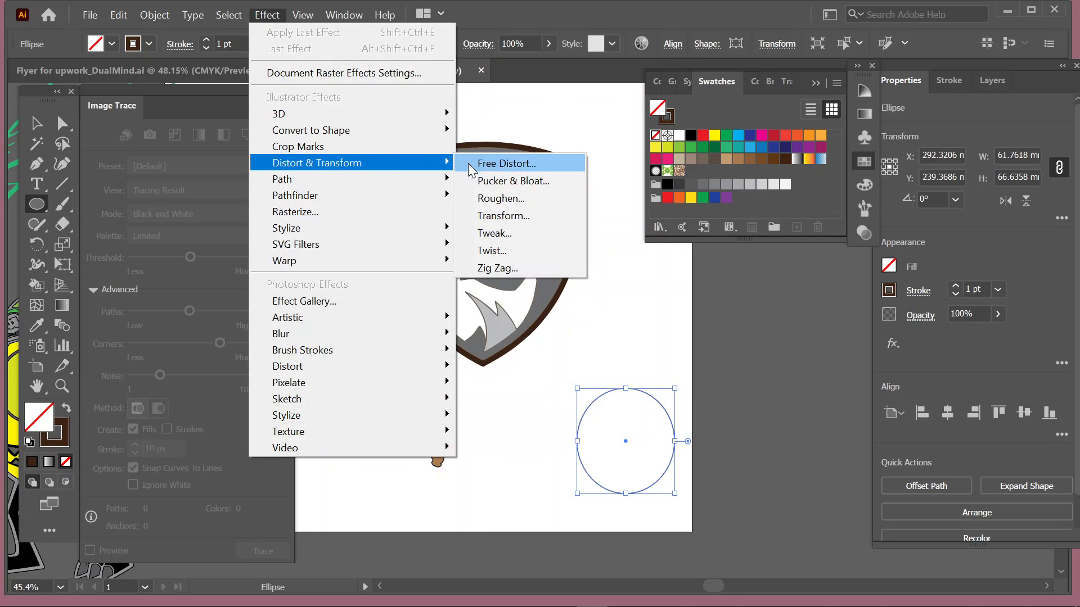
{"action": "left_click", "coordinate": [524, 198]}
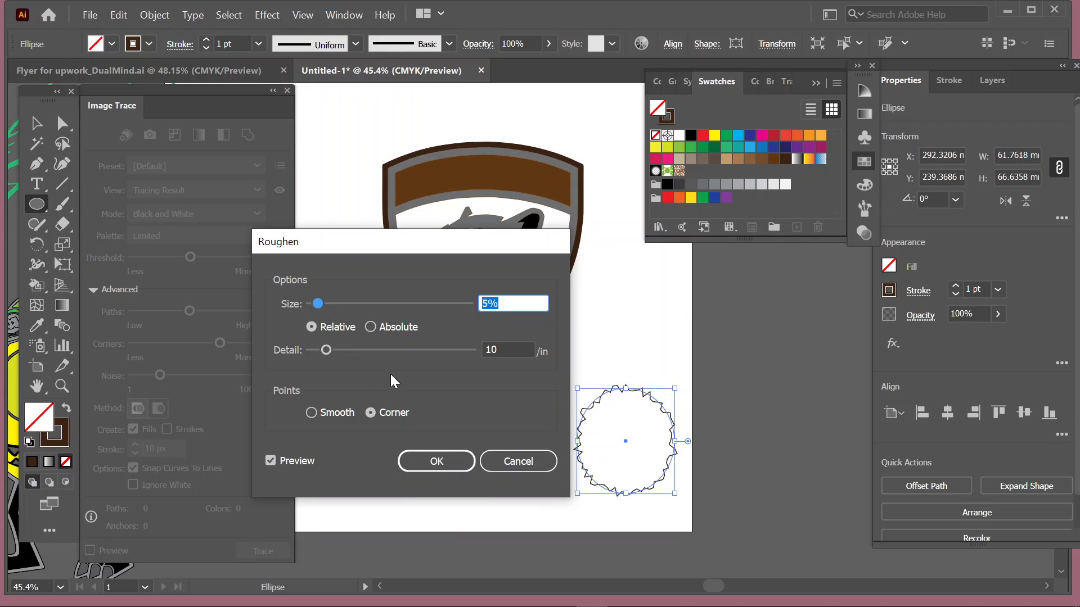
{"action": "left_click", "coordinate": [440, 460]}
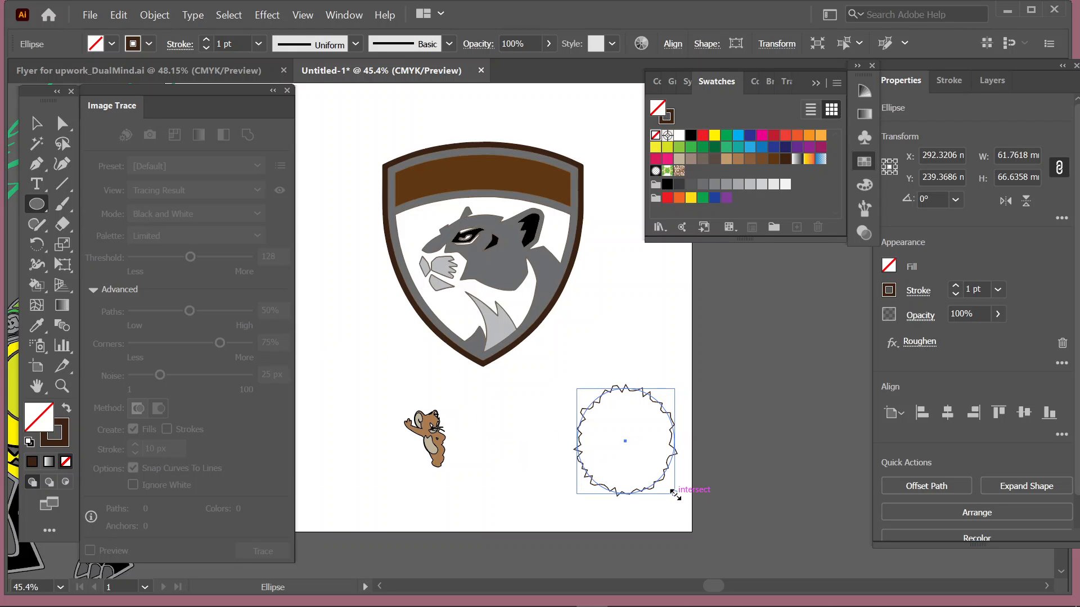
{"action": "left_click_drag", "start_coordinate": [675, 495], "coordinate": [728, 554]}
Move the panther shield off the artboard and place the roughened ellipse above the mouse in the shield's former position
{"action": "key", "text": "v"}
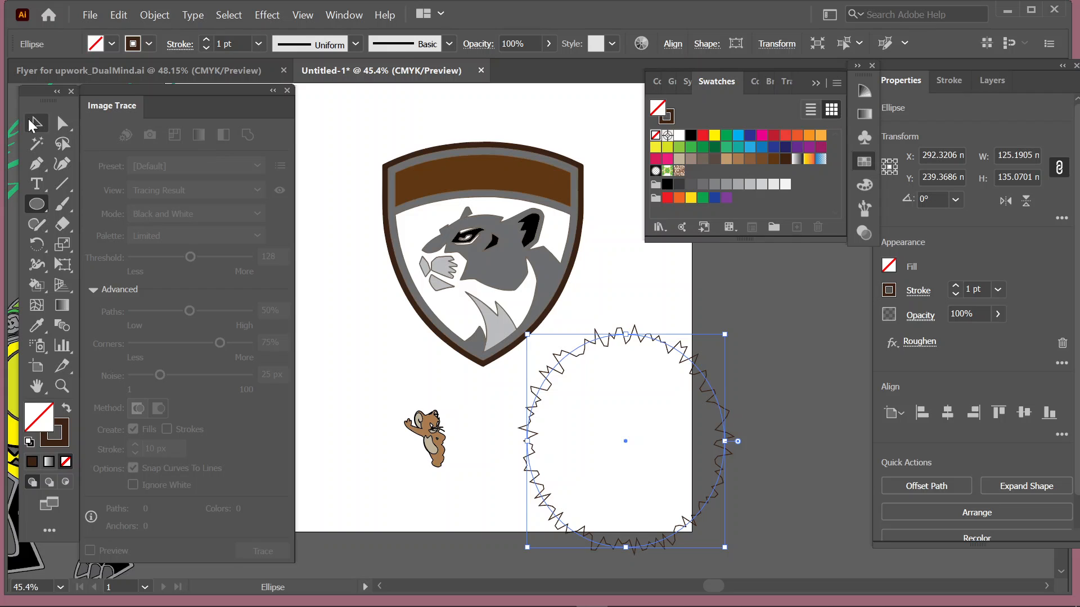
{"action": "left_click_drag", "start_coordinate": [363, 129], "coordinate": [500, 291]}
{"action": "key", "text": "ctrl+alt+x"}
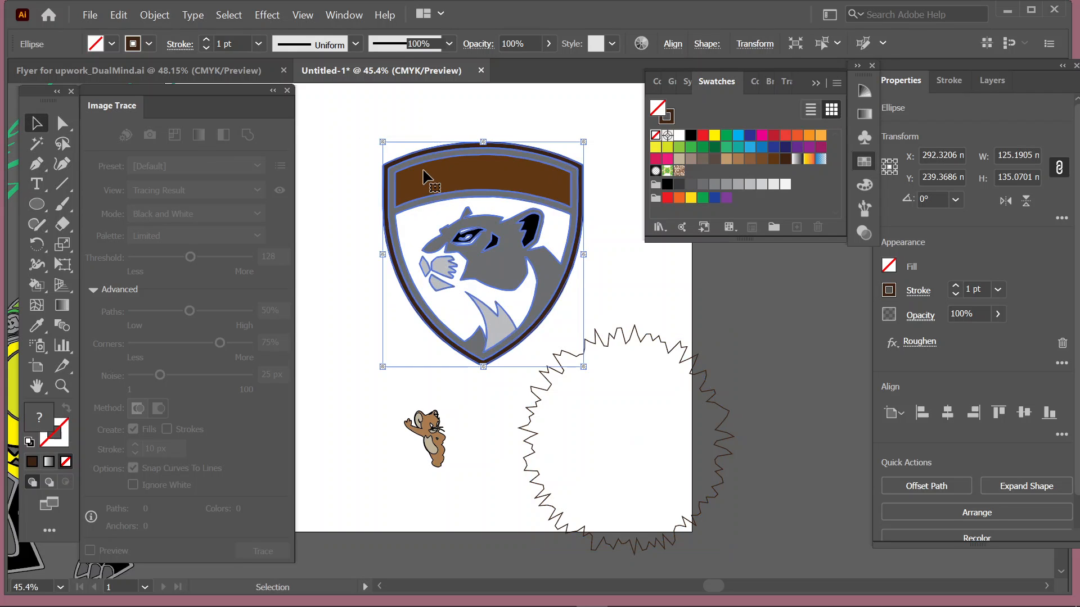
{"action": "left_click_drag", "start_coordinate": [422, 174], "coordinate": [152, 164]}
{"action": "left_click_drag", "start_coordinate": [458, 193], "coordinate": [194, 168]}
{"action": "left_click_drag", "start_coordinate": [470, 173], "coordinate": [725, 226]}
{"action": "left_click_drag", "start_coordinate": [521, 186], "coordinate": [876, 294]}
{"action": "left_click_drag", "start_coordinate": [544, 272], "coordinate": [791, 307]}
{"action": "left_click_drag", "start_coordinate": [612, 337], "coordinate": [480, 280]}
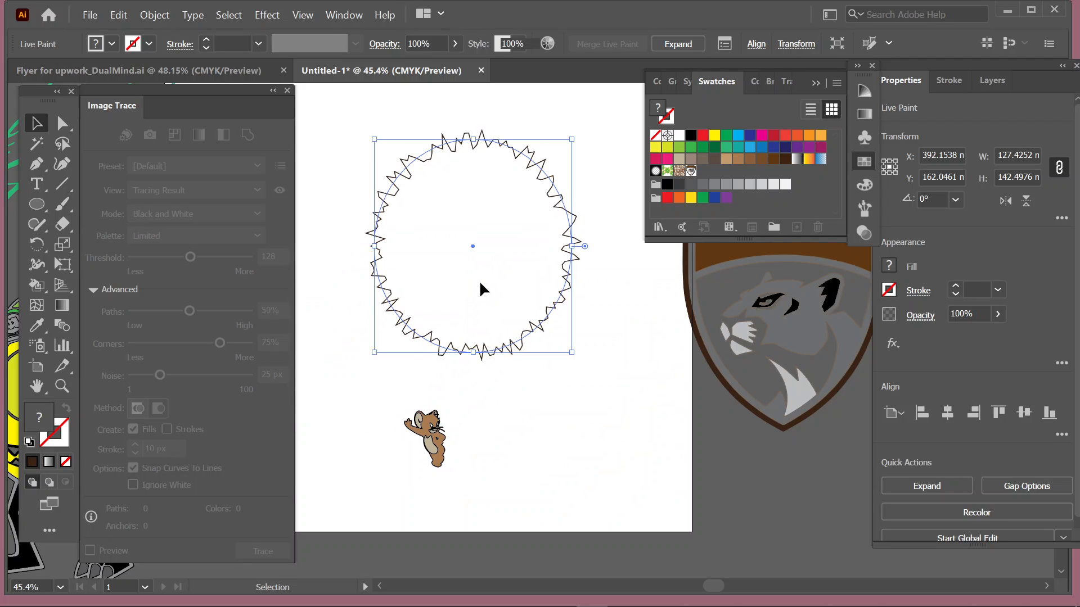
Swap the roughened ellipse's fill and stroke to try a solid dark brown shape, and swap them back
{"action": "left_click", "coordinate": [491, 281]}
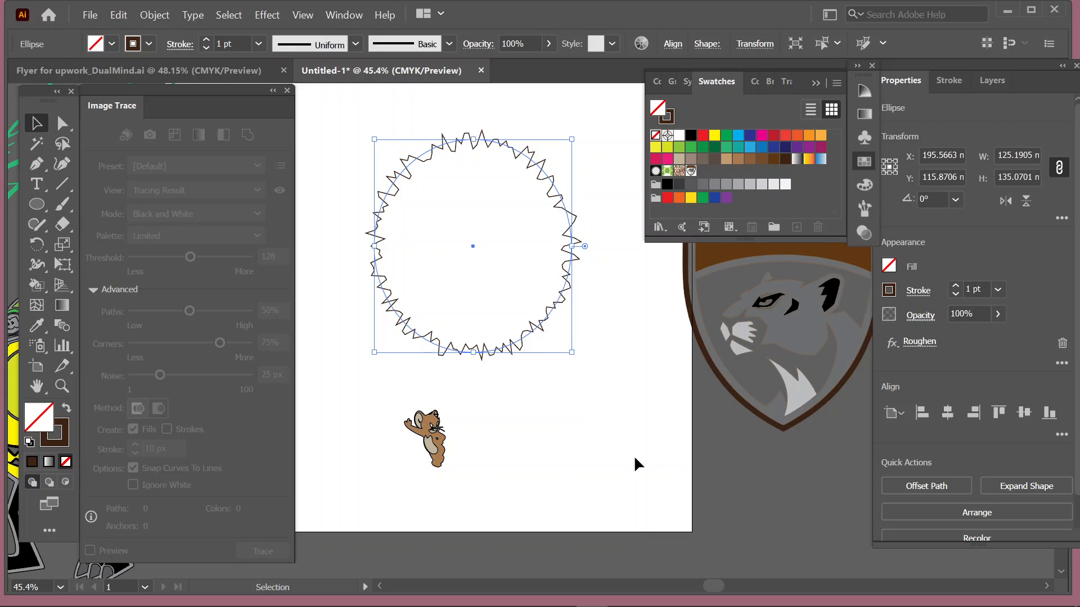
{"action": "left_click", "coordinate": [64, 413]}
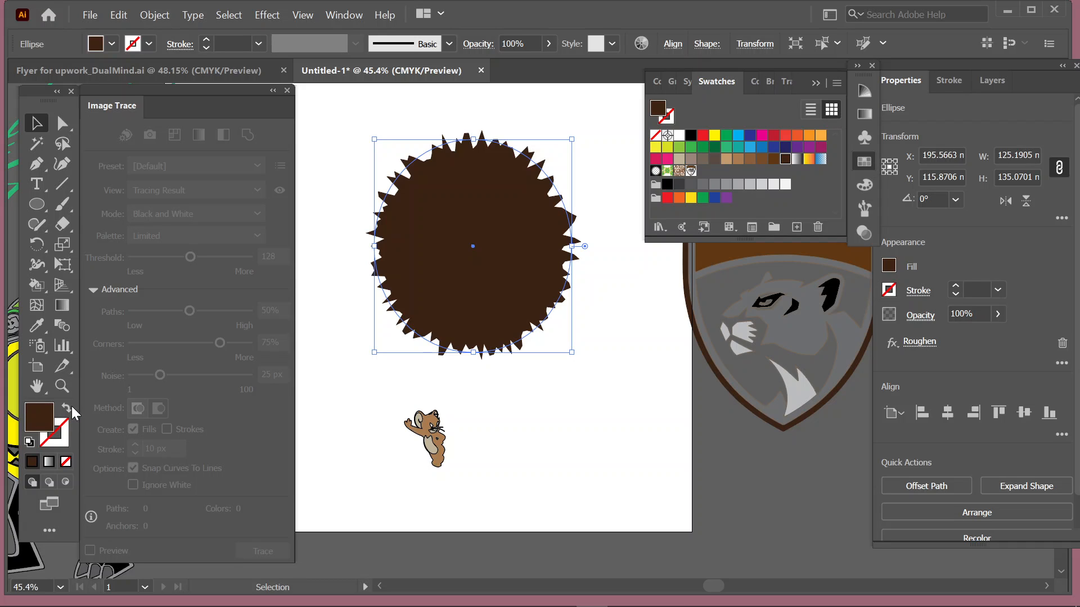
{"action": "left_click", "coordinate": [69, 408]}
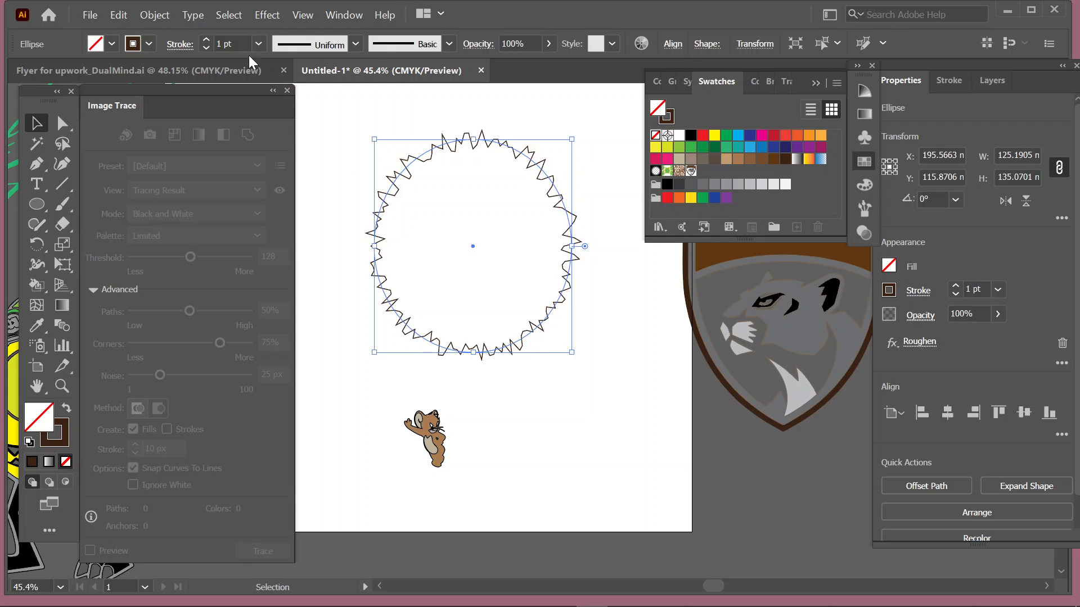
Expand the appearance of the roughened ellipse into a path and shift it slightly left on the artboard
{"action": "left_click", "coordinate": [142, 12]}
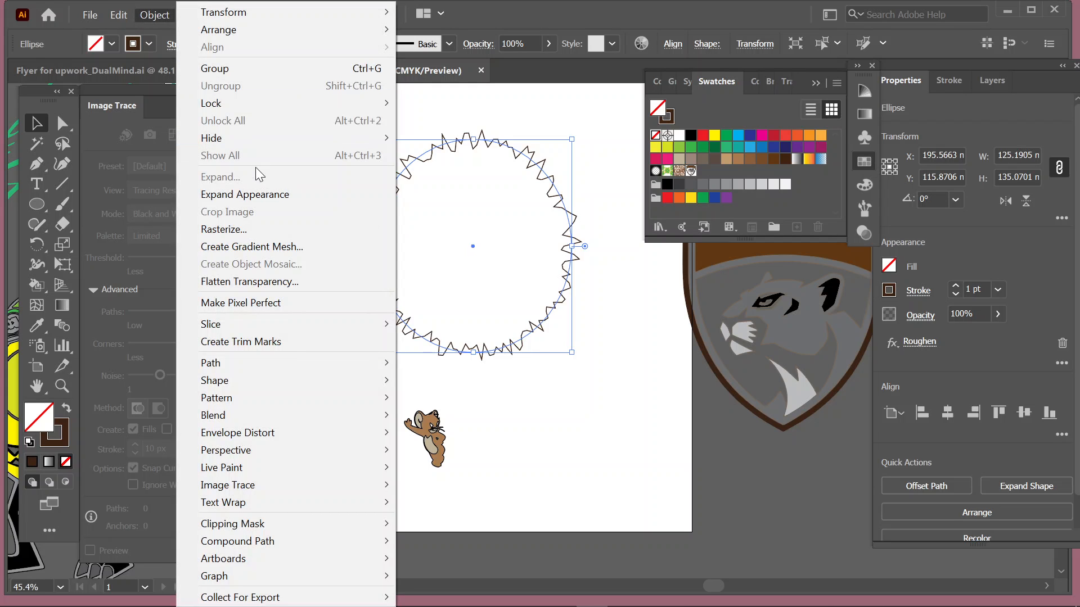
{"action": "left_click", "coordinate": [274, 196]}
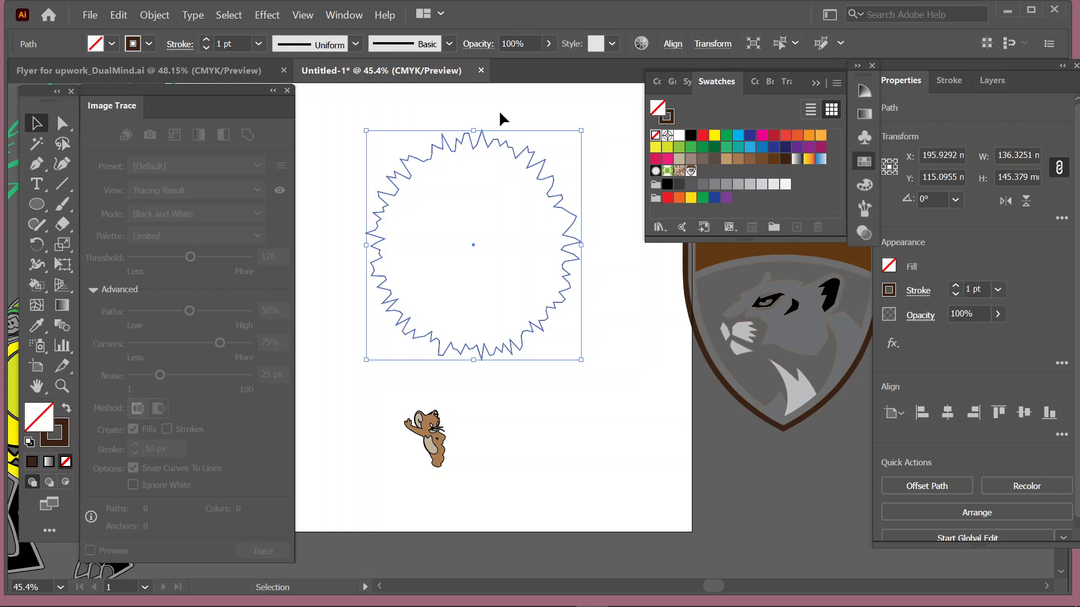
{"action": "left_click", "coordinate": [347, 243]}
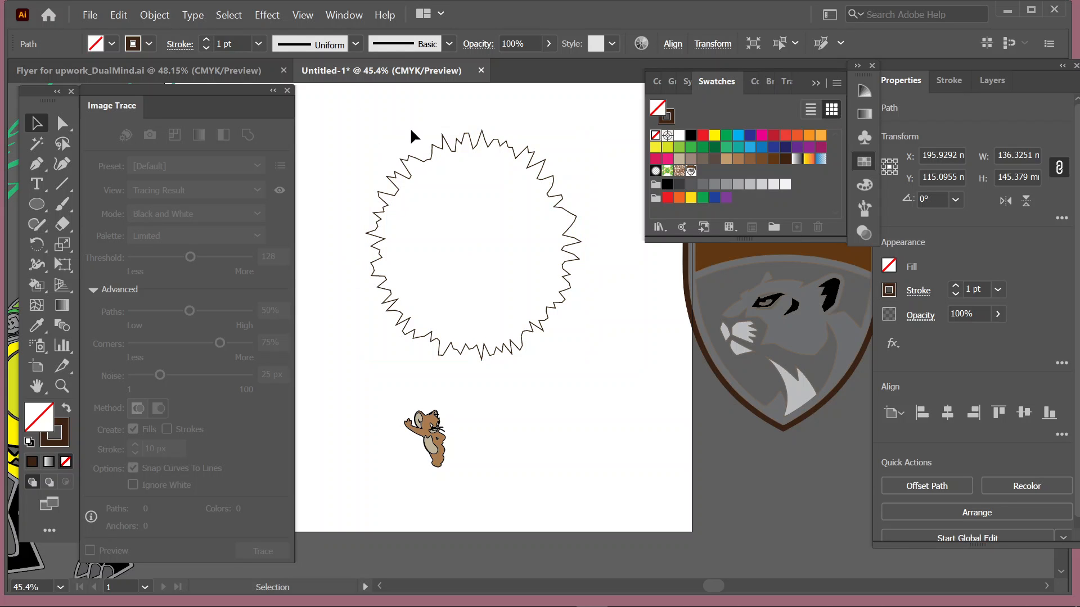
{"action": "mouse_move", "coordinate": [418, 155]}
{"action": "left_mouse_down"}
{"action": "mouse_move", "coordinate": [407, 135]}
{"action": "mouse_move", "coordinate": [415, 209]}
{"action": "mouse_move", "coordinate": [404, 154]}
{"action": "mouse_move", "coordinate": [417, 151]}
{"action": "left_mouse_up"}
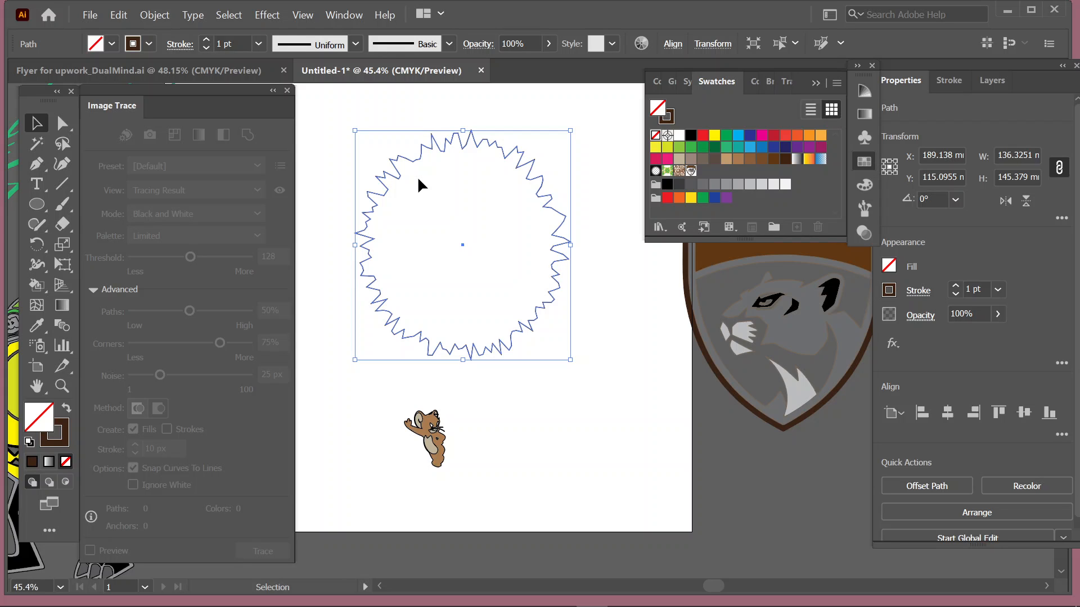
{"action": "left_click", "coordinate": [557, 469]}
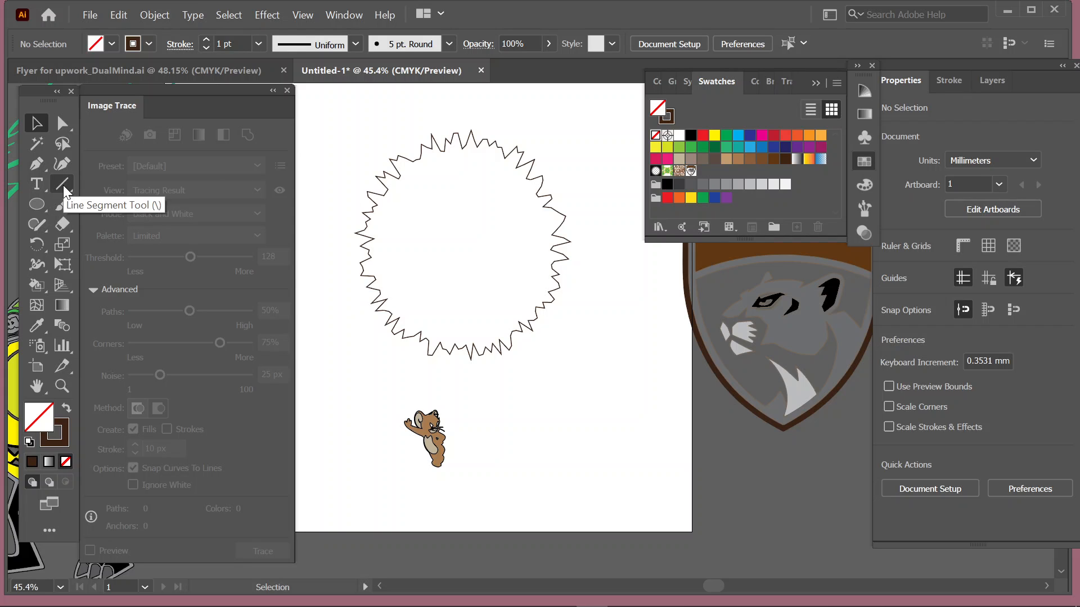
Draw a circle about 60 mm in diameter in the middle of the jagged outline
{"action": "left_click", "coordinate": [43, 204]}
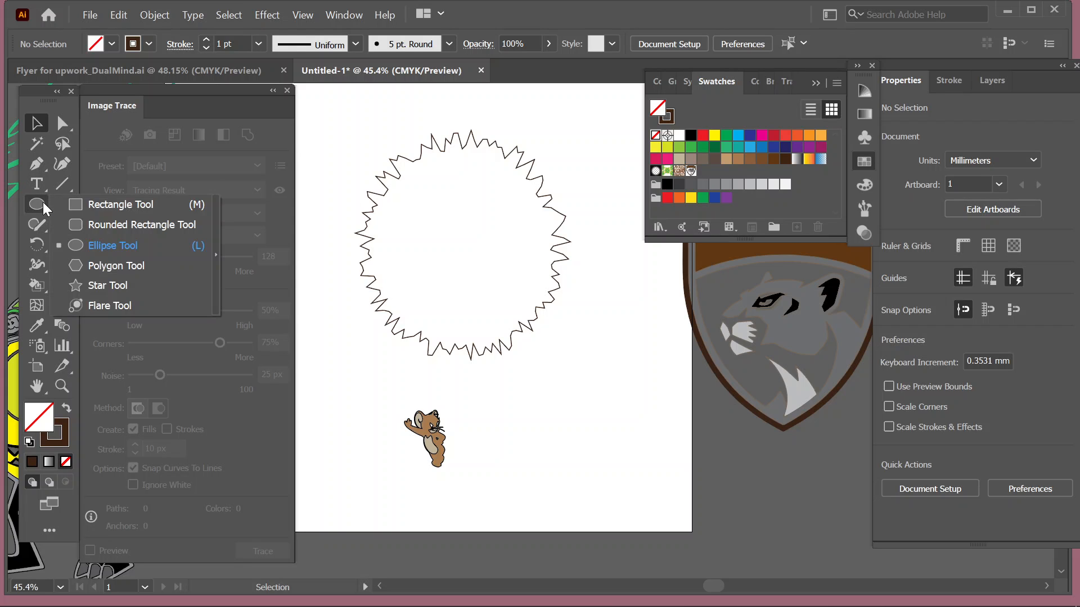
{"action": "left_click", "coordinate": [113, 247]}
{"action": "left_click_drag", "start_coordinate": [425, 211], "coordinate": [518, 304]}
Set the inner circle's stroke weight to 13 pt
{"action": "left_click", "coordinate": [208, 38]}
{"action": "left_click", "coordinate": [208, 39]}
{"action": "left_click", "coordinate": [208, 38]}
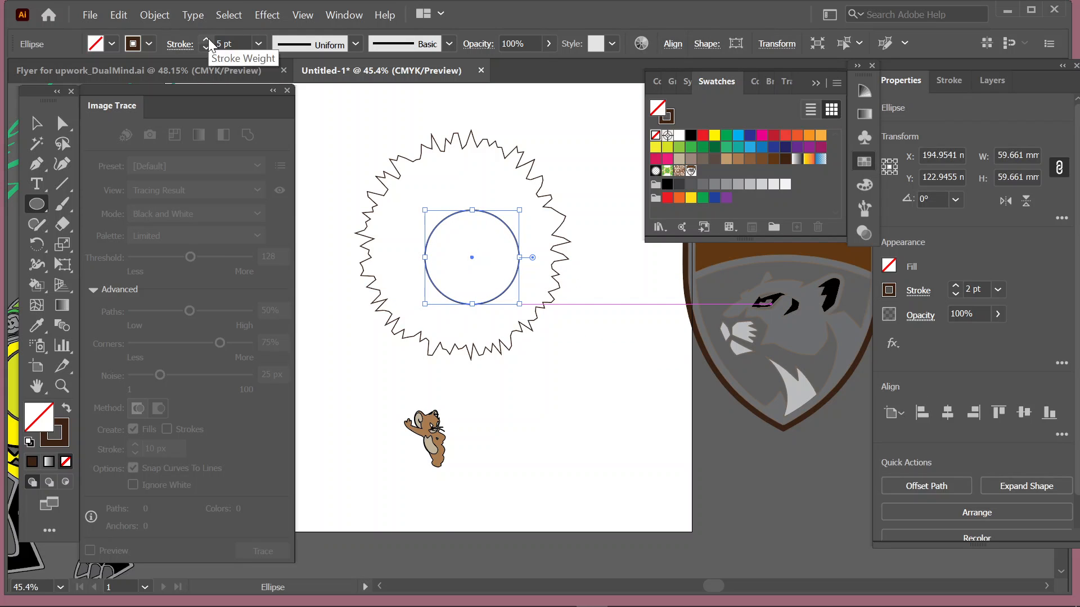
{"action": "left_click", "coordinate": [208, 38]}
{"action": "left_click", "coordinate": [208, 37]}
{"action": "left_click", "coordinate": [208, 36]}
{"action": "left_click", "coordinate": [208, 36]}
{"action": "left_click", "coordinate": [208, 36]}
{"action": "left_click", "coordinate": [208, 36]}
{"action": "left_click", "coordinate": [209, 36]}
{"action": "left_click", "coordinate": [208, 36]}
{"action": "left_click", "coordinate": [208, 36]}
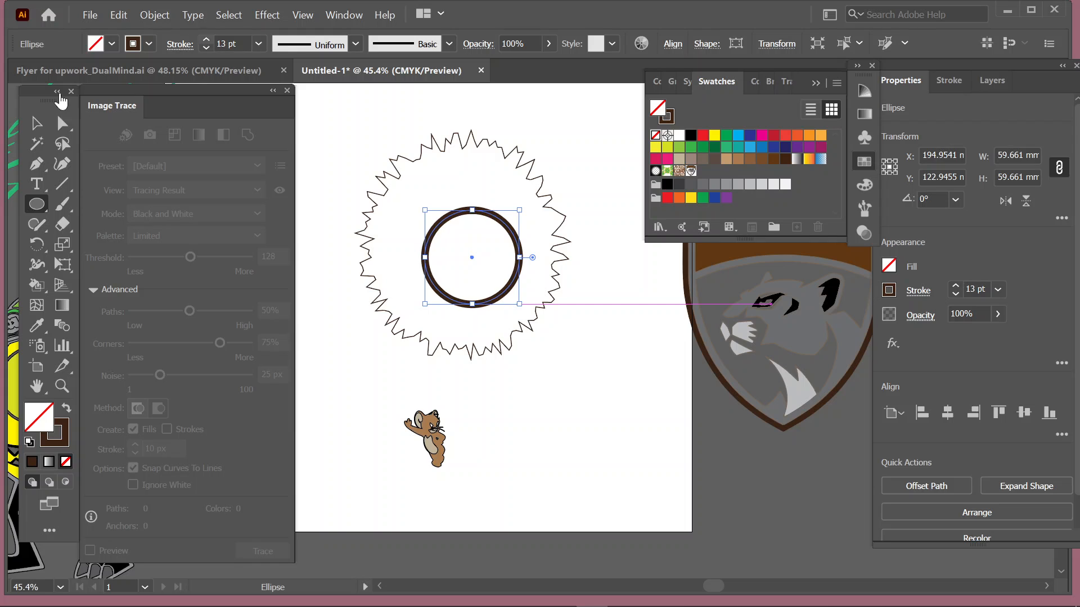
Shrink the inner circle proportionally around its centre to about 53 mm in diameter
{"action": "left_click", "coordinate": [37, 124]}
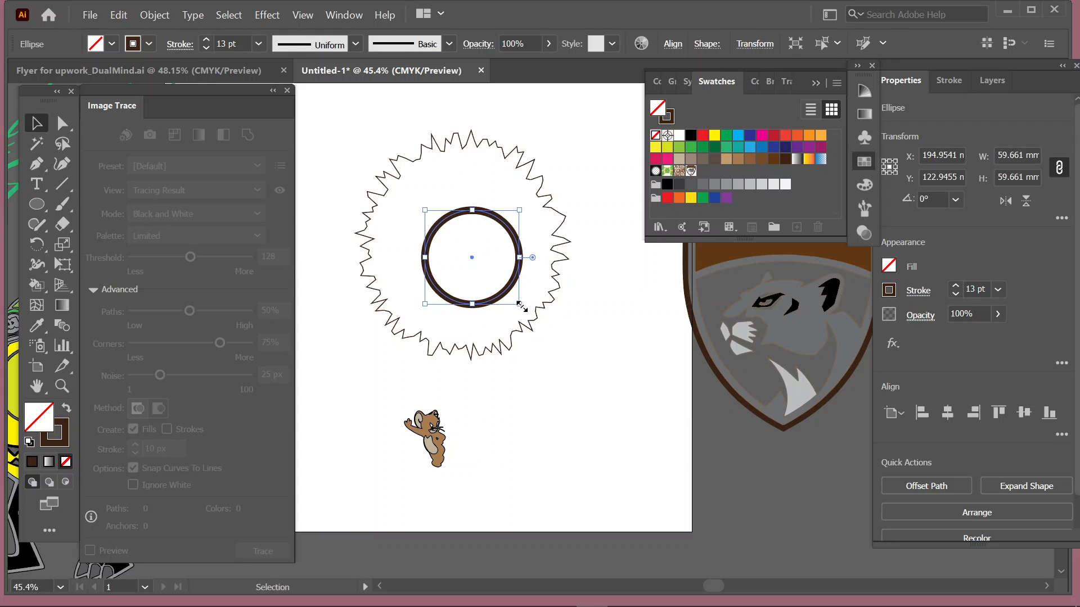
{"action": "left_click_drag", "start_coordinate": [522, 306], "coordinate": [522, 307]}
{"action": "mouse_move", "coordinate": [518, 304]}
{"action": "left_mouse_down"}
{"action": "mouse_move", "coordinate": [480, 269]}
{"action": "mouse_move", "coordinate": [515, 302]}
{"action": "left_mouse_up"}
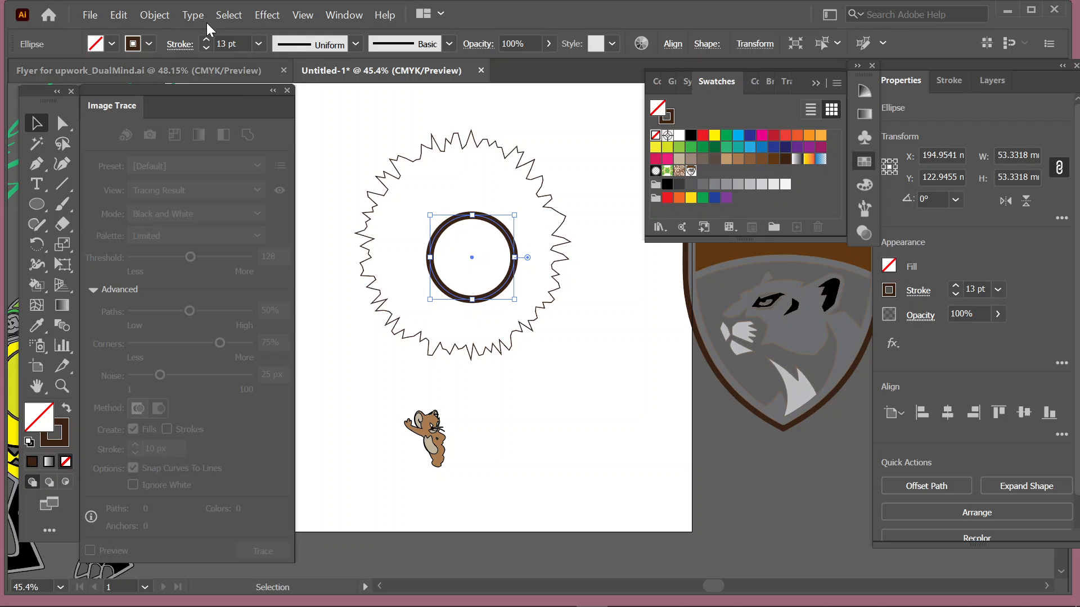
Convert the inner circle's thick stroke into a filled ring with Outline Stroke and deselect it
{"action": "left_click", "coordinate": [161, 15]}
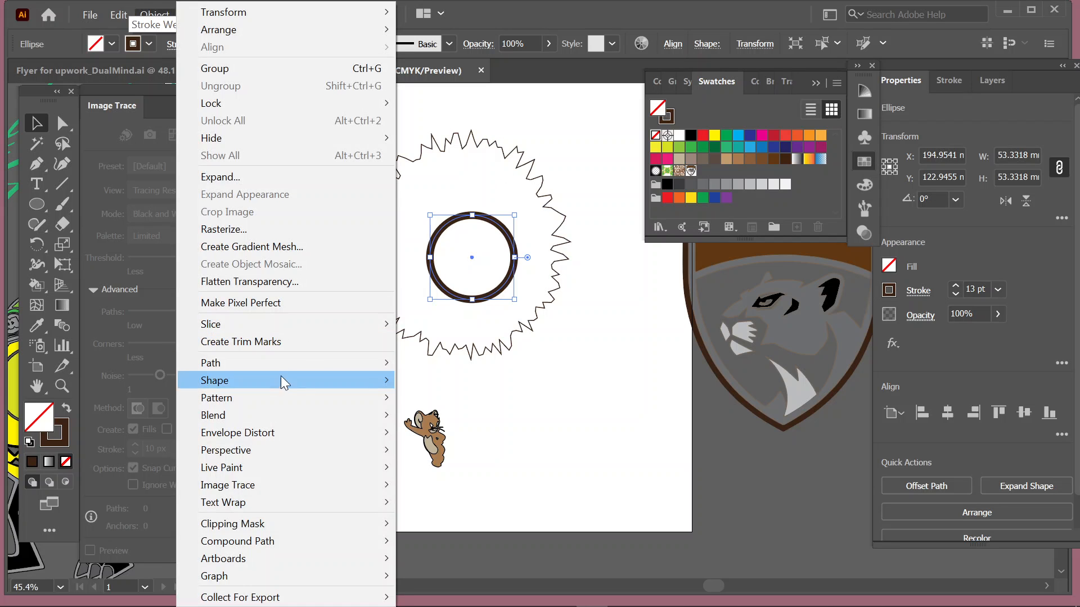
{"action": "mouse_move", "coordinate": [357, 363]}
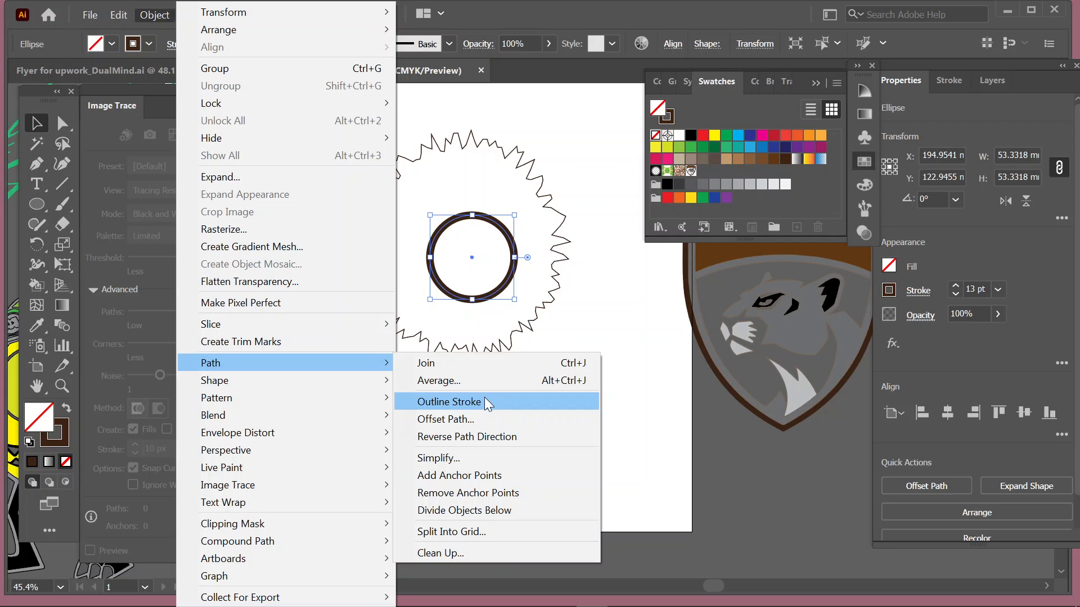
{"action": "left_click", "coordinate": [484, 400]}
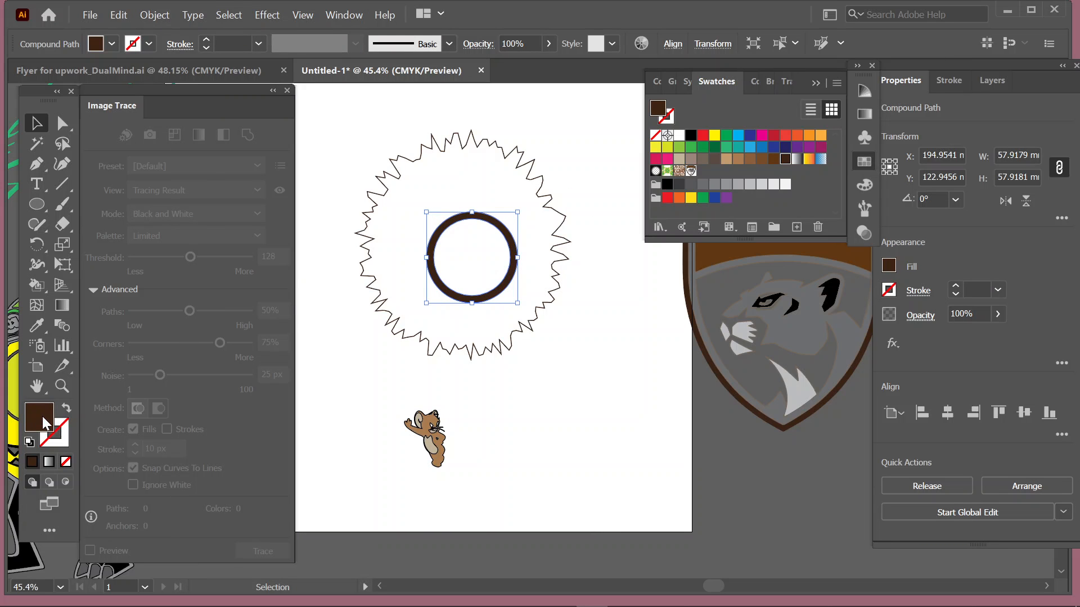
{"action": "left_click", "coordinate": [383, 120]}
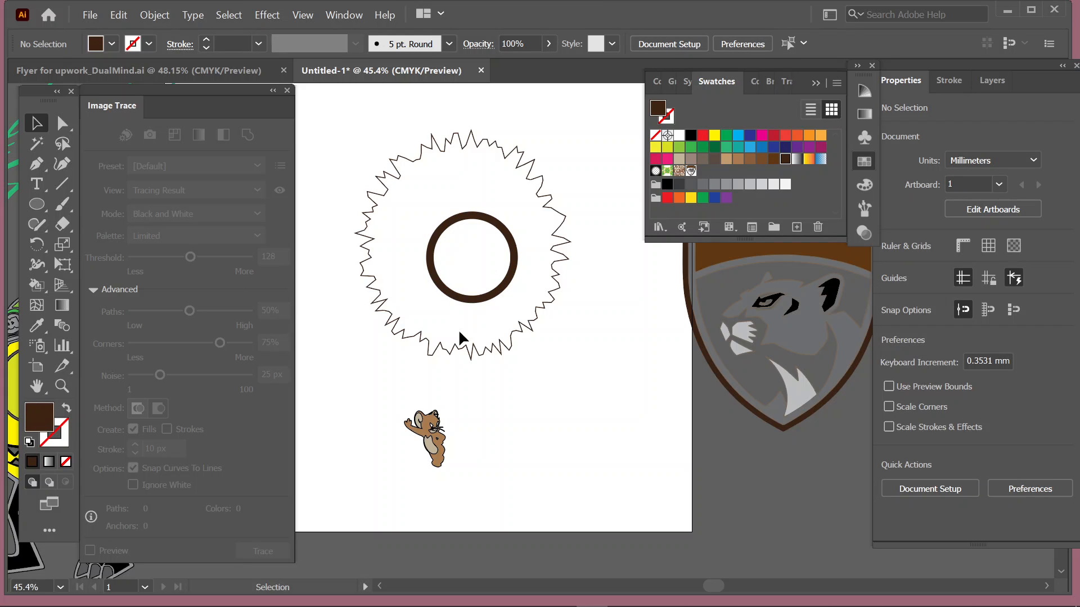
{"action": "left_click", "coordinate": [163, 15]}
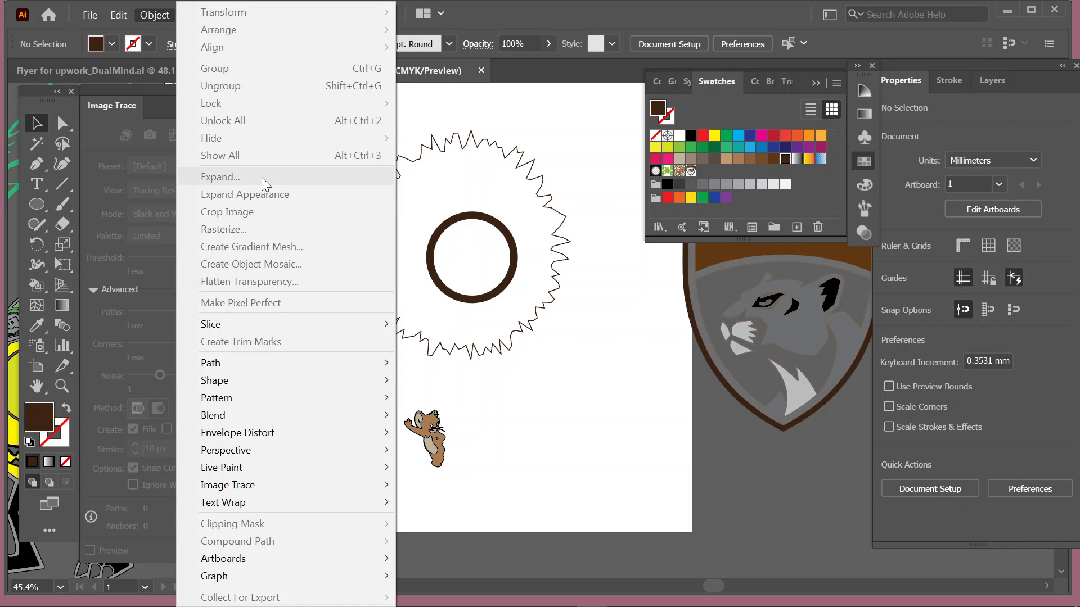
{"action": "left_click", "coordinate": [463, 108]}
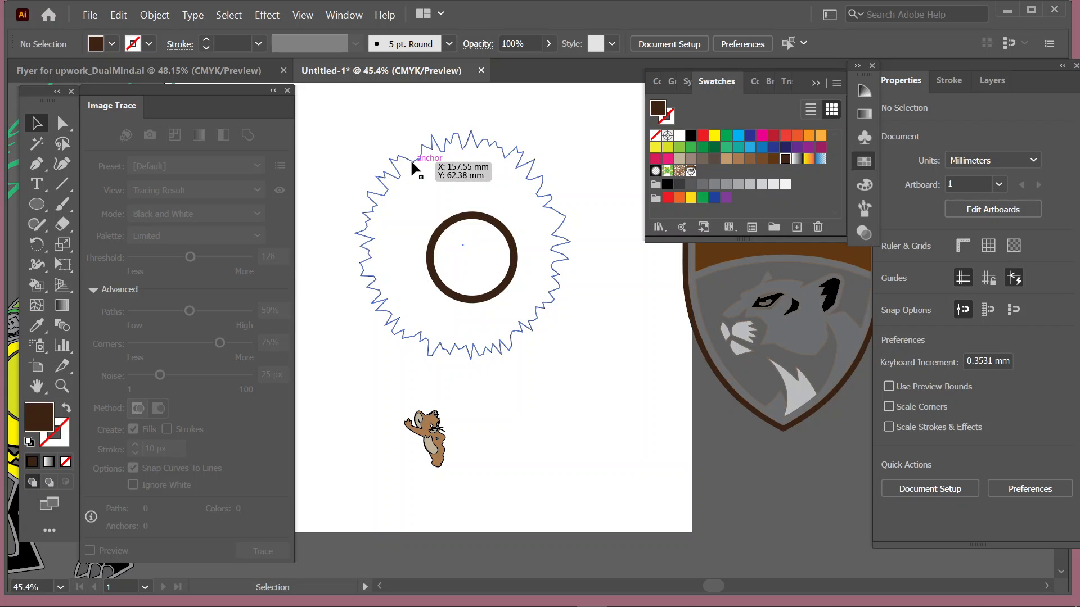
{"action": "left_click", "coordinate": [356, 145]}
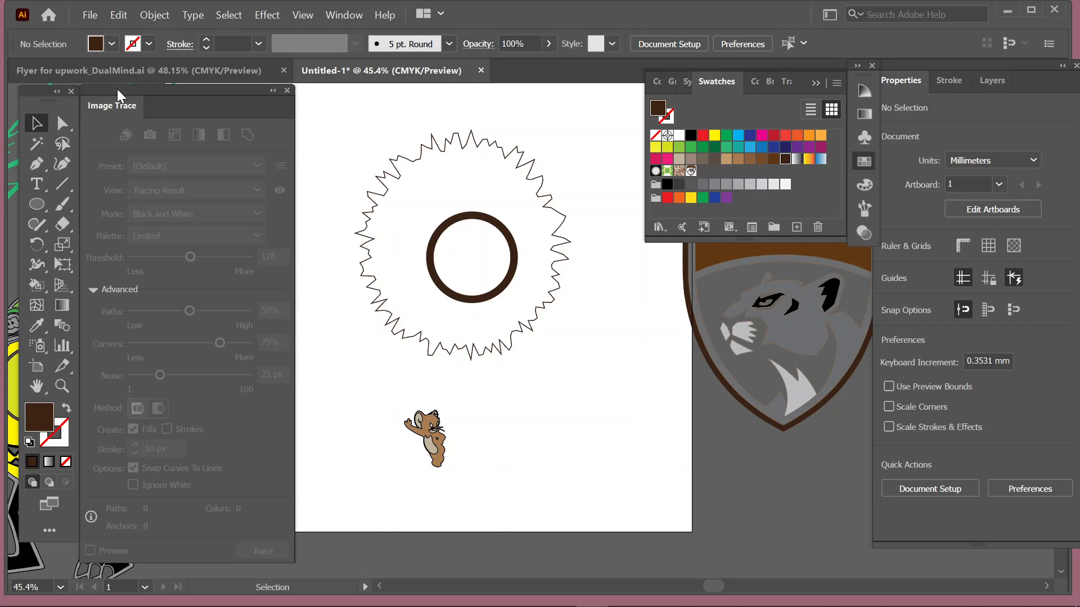
{"action": "left_click_drag", "start_coordinate": [33, 92], "coordinate": [32, 82]}
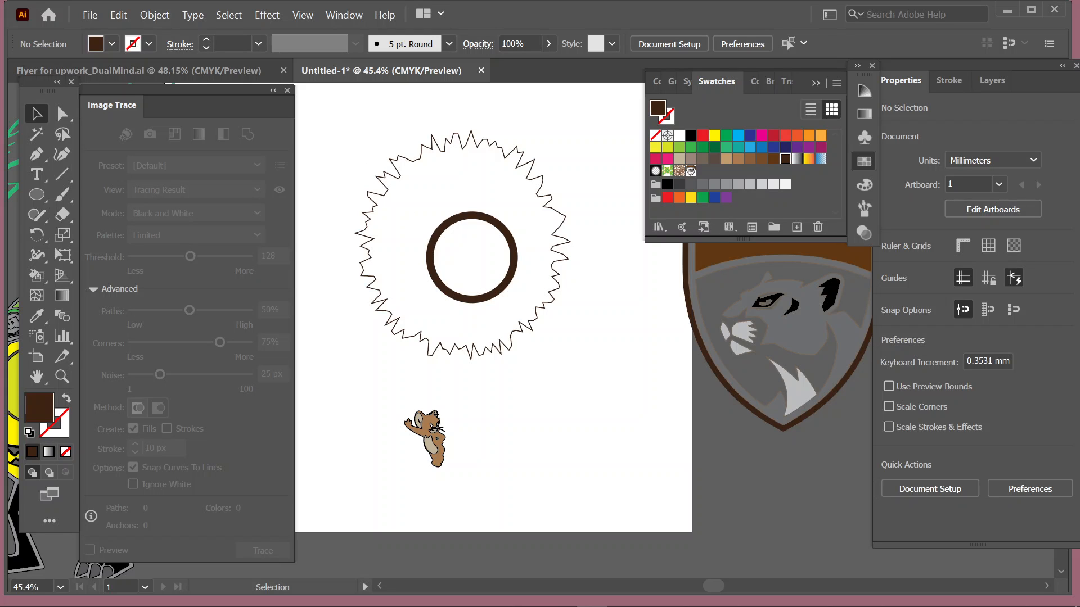
Switch to Chrome and replace the logo coloring page query in Google Images with a search for "model"
{"action": "left_click", "coordinate": [652, 600]}
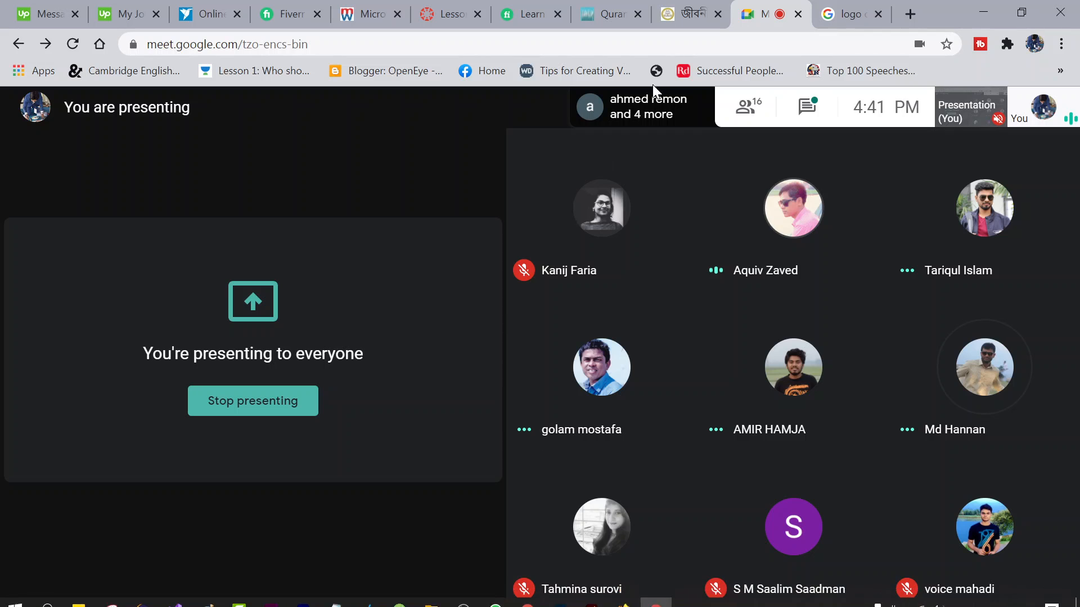
{"action": "left_click", "coordinate": [843, 14]}
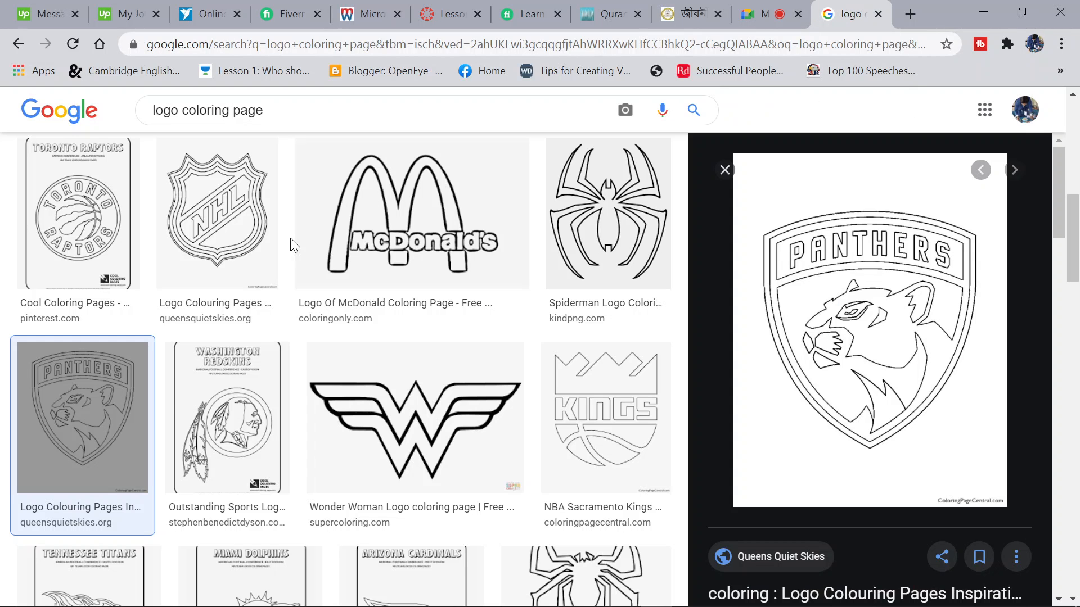
{"action": "scroll", "coordinate": [293, 245], "scroll_direction": "up", "scroll_amount": 5}
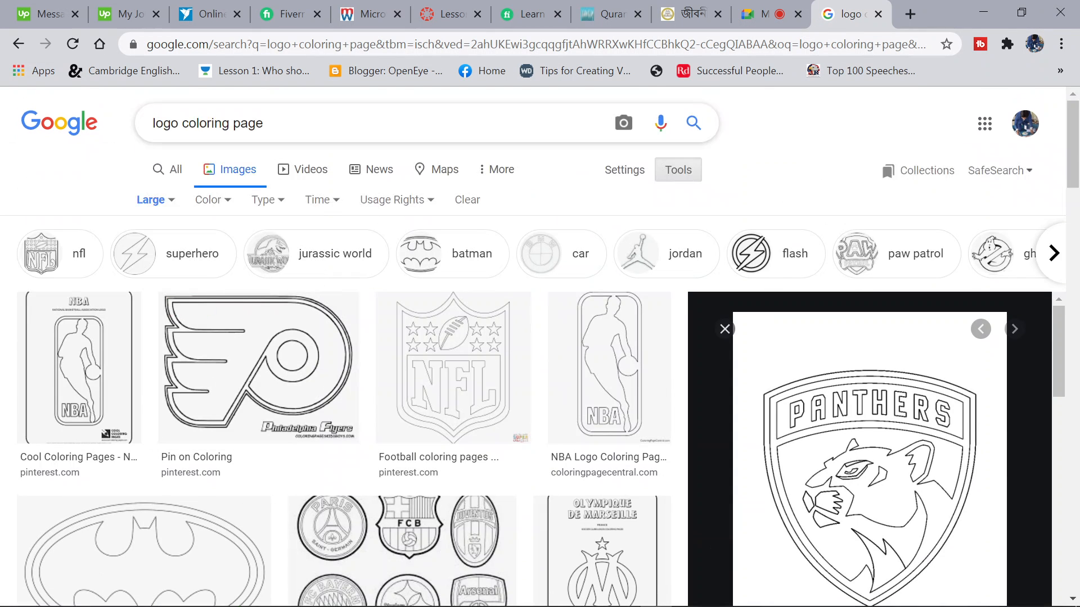
{"action": "left_click_drag", "start_coordinate": [263, 123], "coordinate": [147, 125]}
{"action": "type", "text": "mo"}
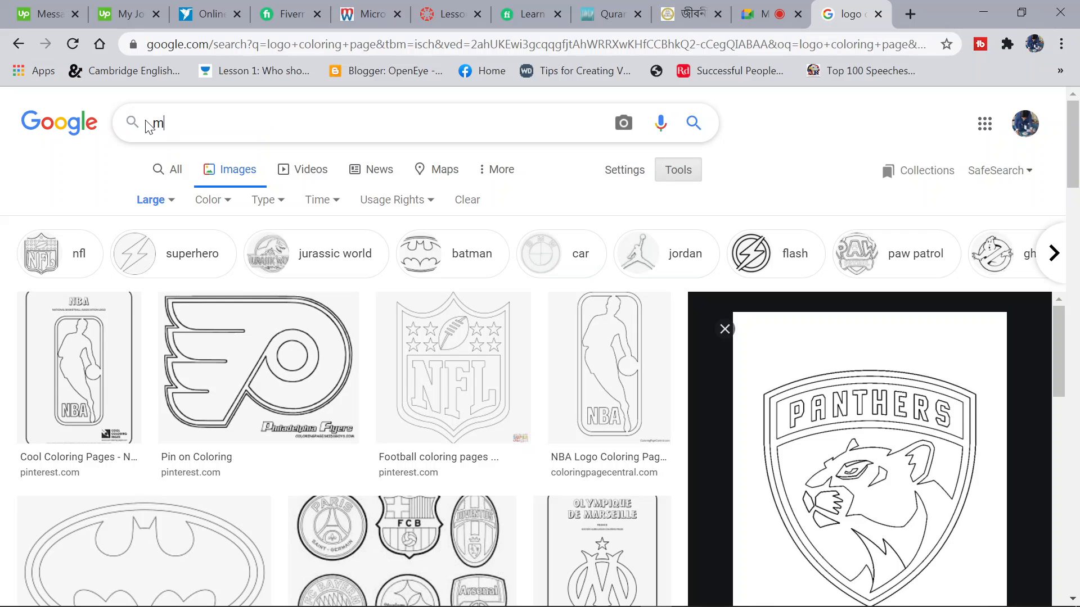
{"action": "type", "text": "del"}
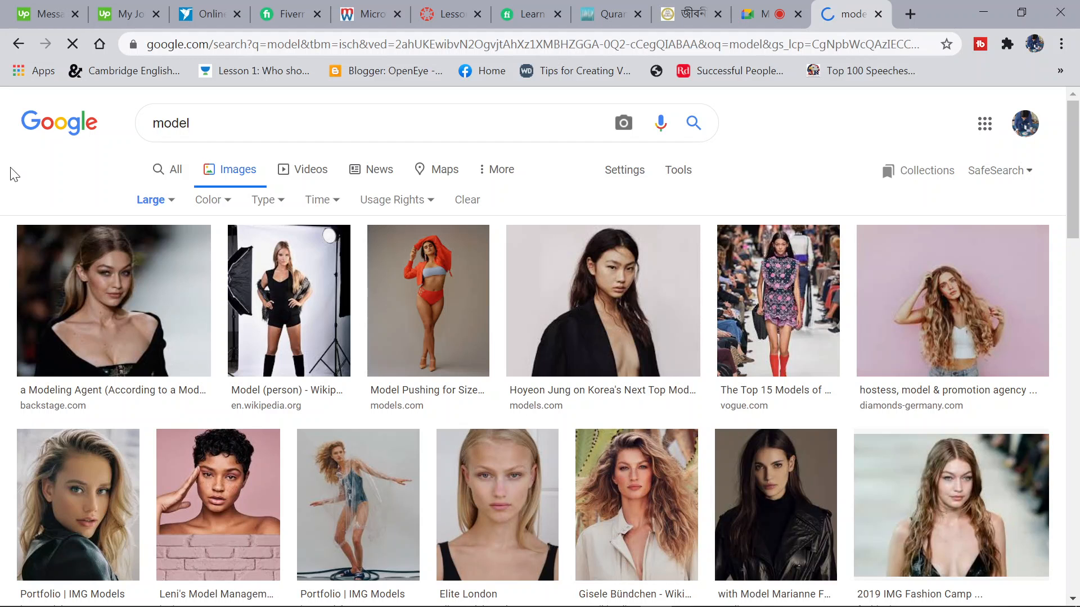
Browse the model image results and save the photo of the woman in a denim jacket as a JPEG in the Dual Mind _ About Us folder
{"action": "scroll", "coordinate": [402, 416], "scroll_direction": "down", "scroll_amount": 8}
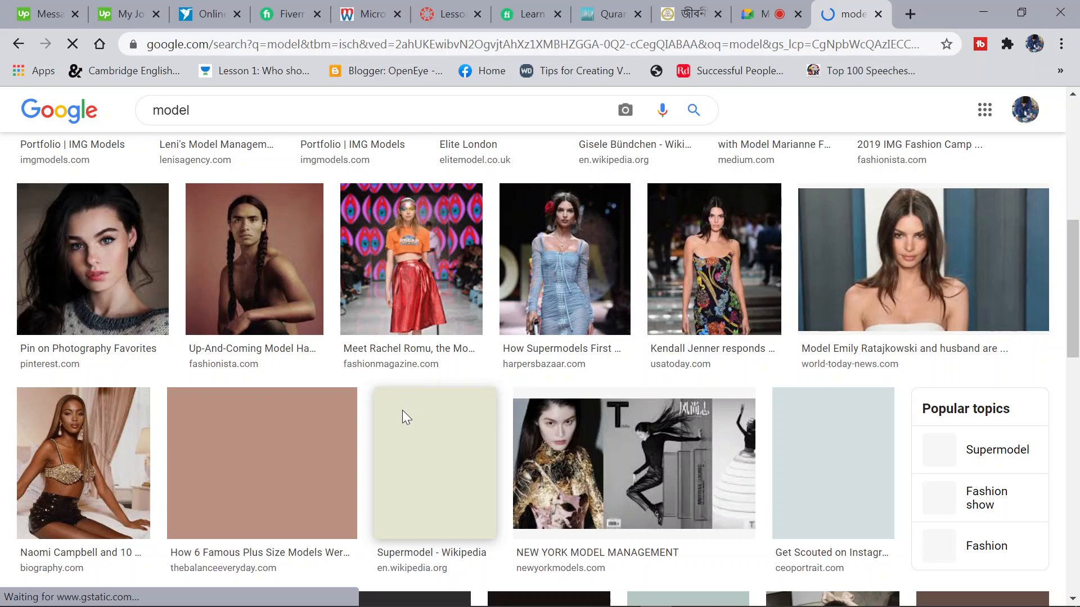
{"action": "scroll", "coordinate": [402, 416], "scroll_direction": "up", "scroll_amount": 2}
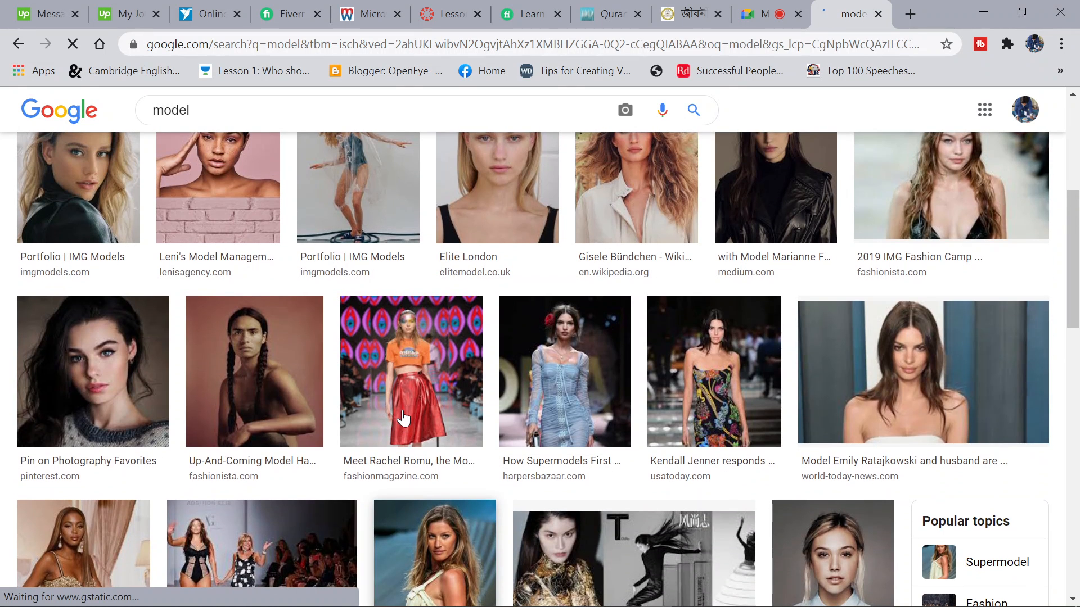
{"action": "scroll", "coordinate": [402, 417], "scroll_direction": "up", "scroll_amount": 2}
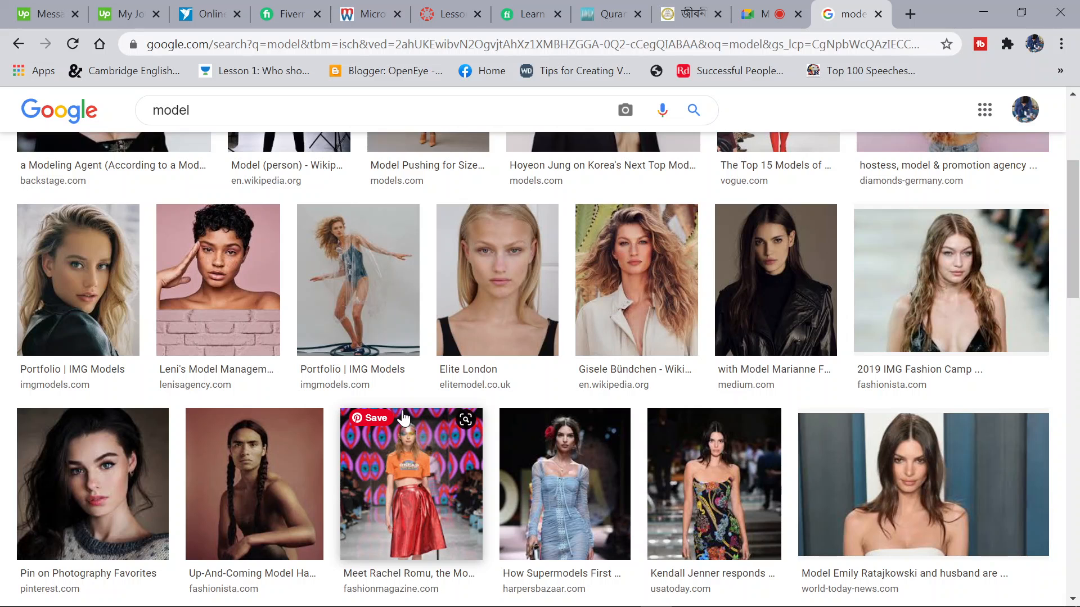
{"action": "scroll", "coordinate": [403, 417], "scroll_direction": "down", "scroll_amount": 10}
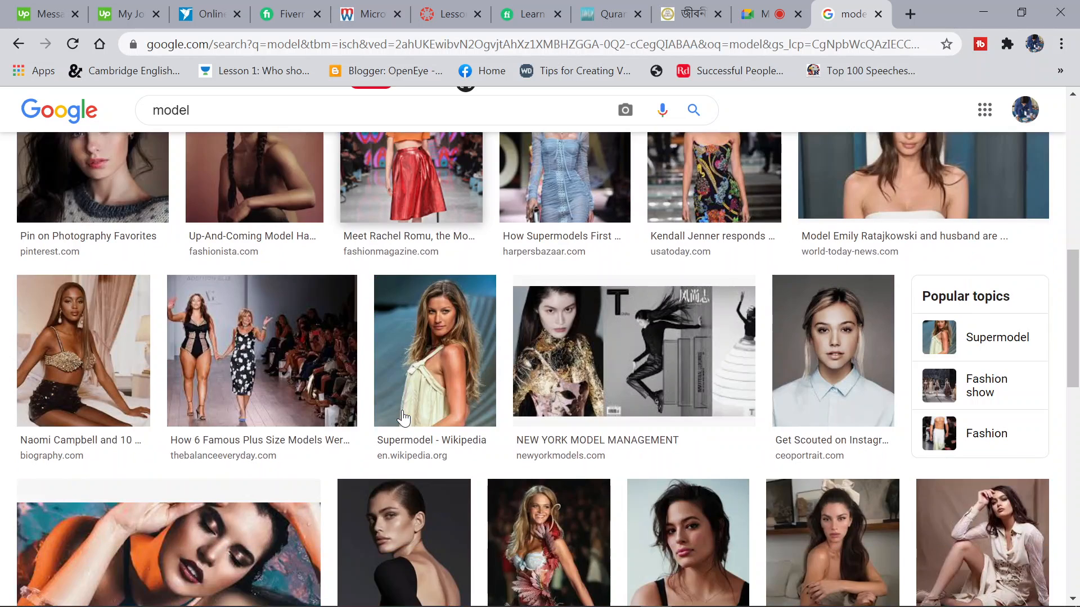
{"action": "scroll", "coordinate": [402, 416], "scroll_direction": "down", "scroll_amount": 4}
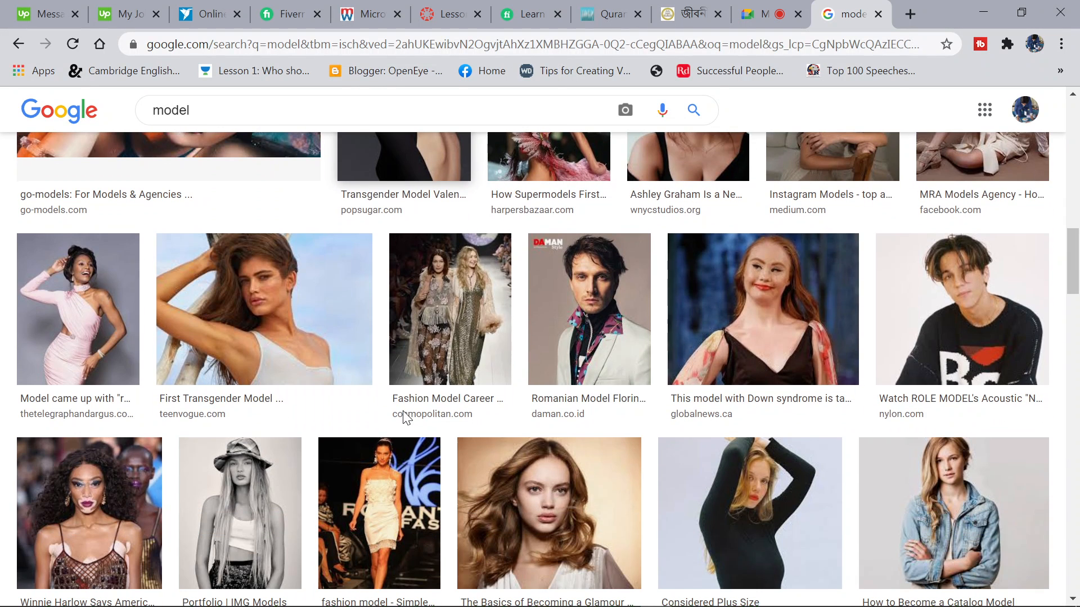
{"action": "scroll", "coordinate": [403, 417], "scroll_direction": "down", "scroll_amount": 2}
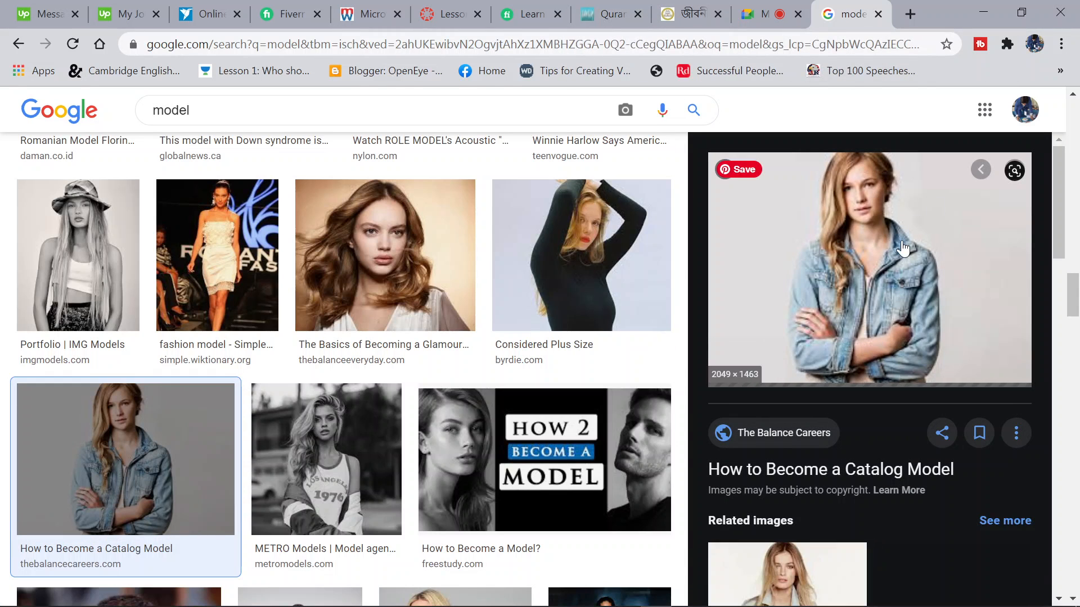
{"action": "right_click", "coordinate": [872, 231]}
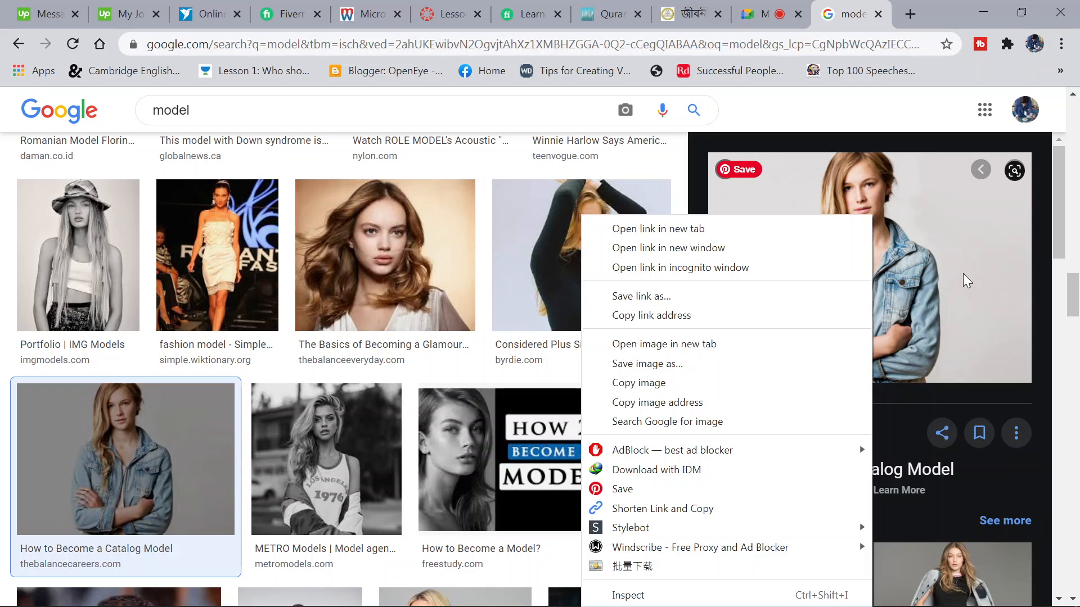
{"action": "left_click", "coordinate": [743, 364]}
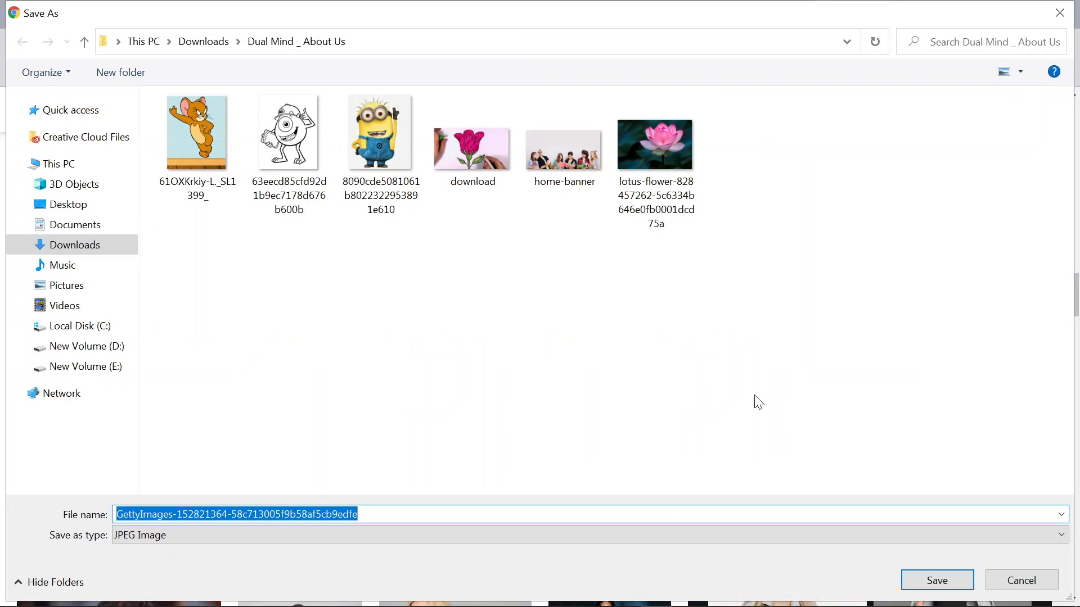
{"action": "left_click", "coordinate": [938, 581]}
Switch to Illustrator, delete the jagged shape with its inner ring, and move the cartoon mouse down and left on the artboard
{"action": "left_click", "coordinate": [983, 12]}
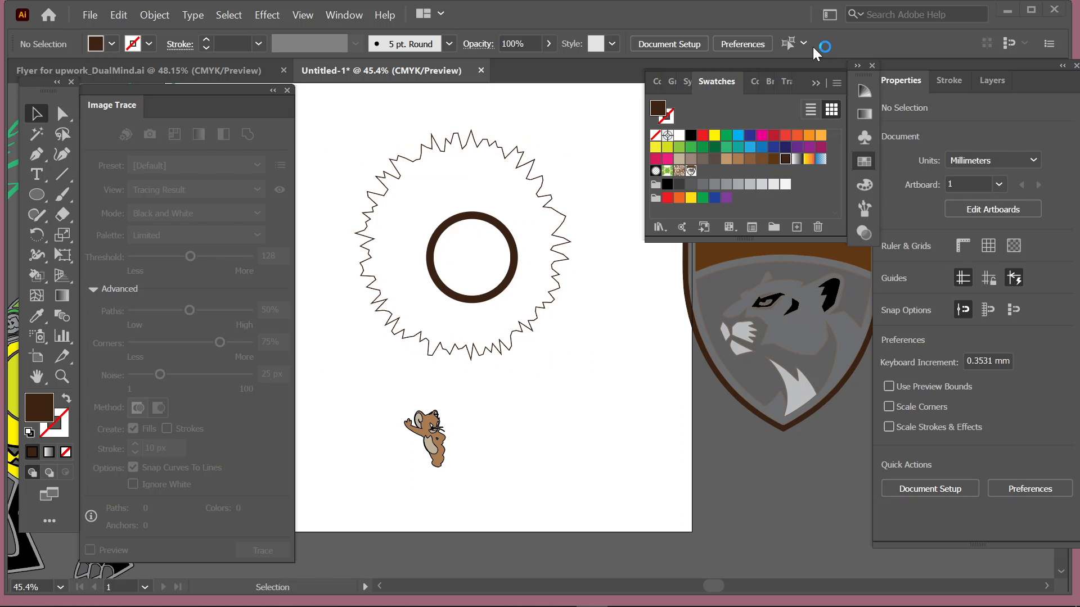
{"action": "left_click_drag", "start_coordinate": [366, 134], "coordinate": [584, 360]}
{"action": "key", "text": "Delete"}
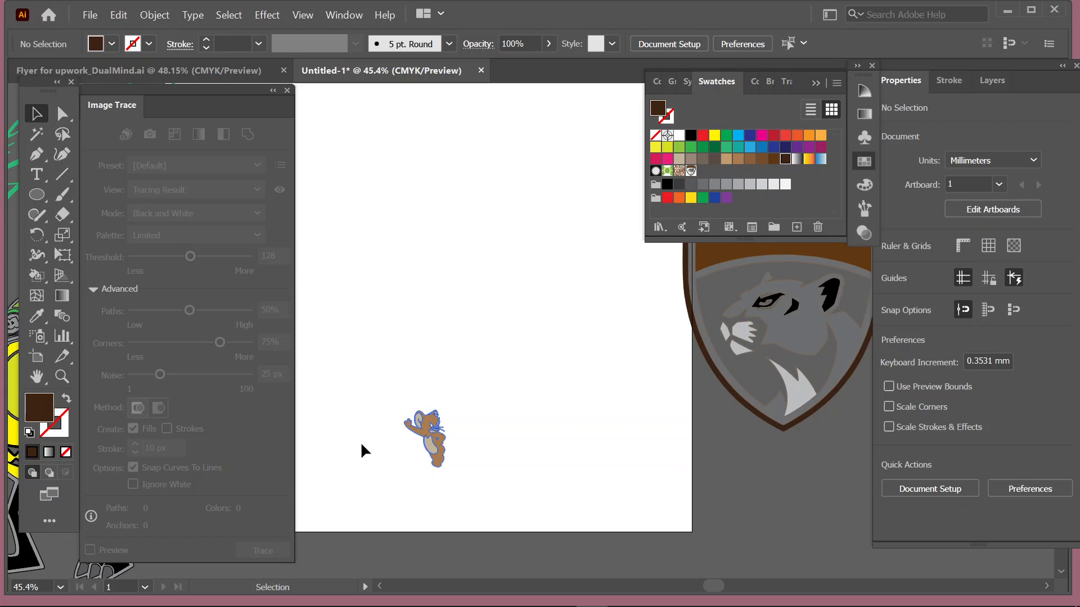
{"action": "left_click_drag", "start_coordinate": [433, 419], "coordinate": [340, 449]}
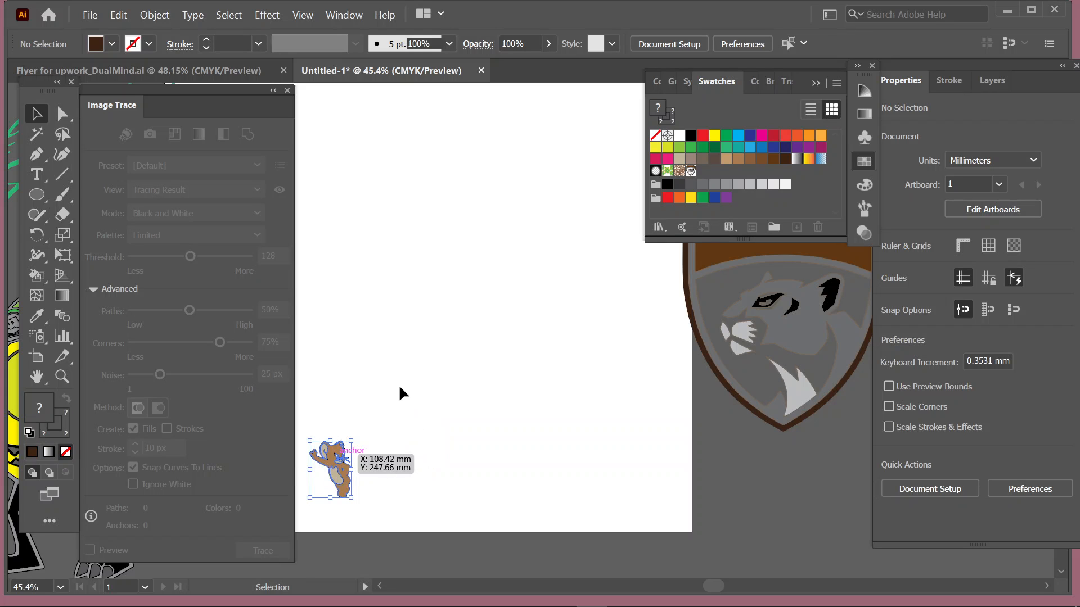
{"action": "left_click", "coordinate": [400, 336]}
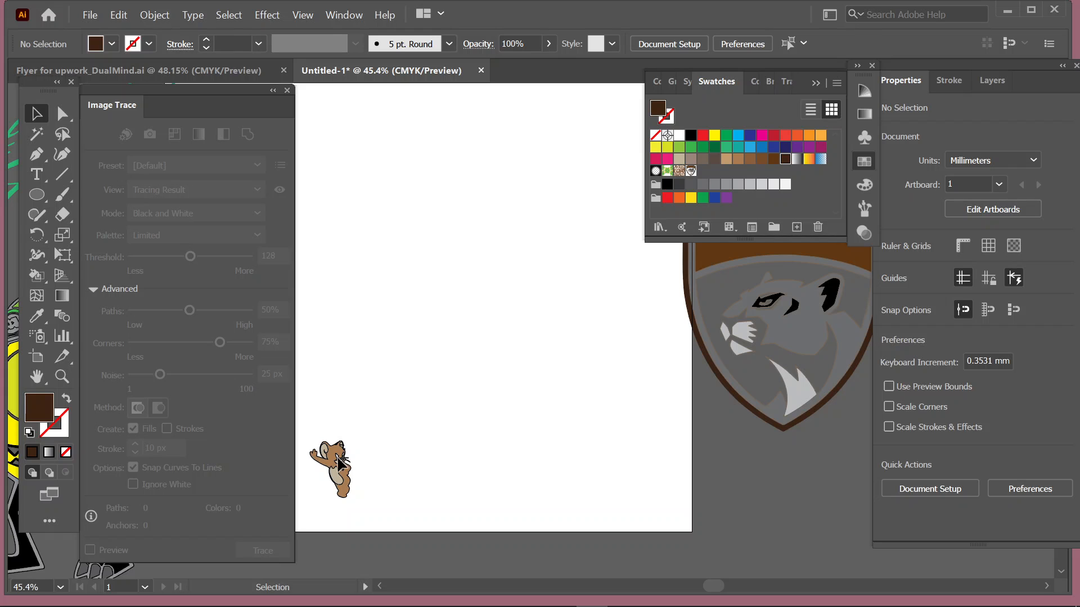
Copy the denim jacket photo from the Google Images preview in Chrome and paste it into the Illustrator document
{"action": "left_click", "coordinate": [83, 14]}
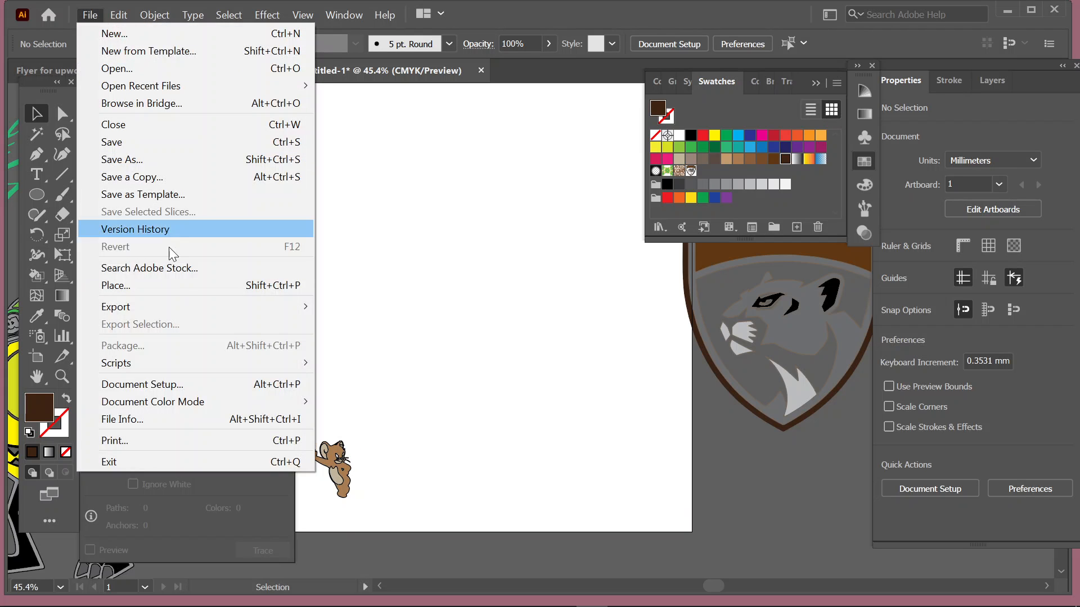
{"action": "left_click", "coordinate": [479, 282]}
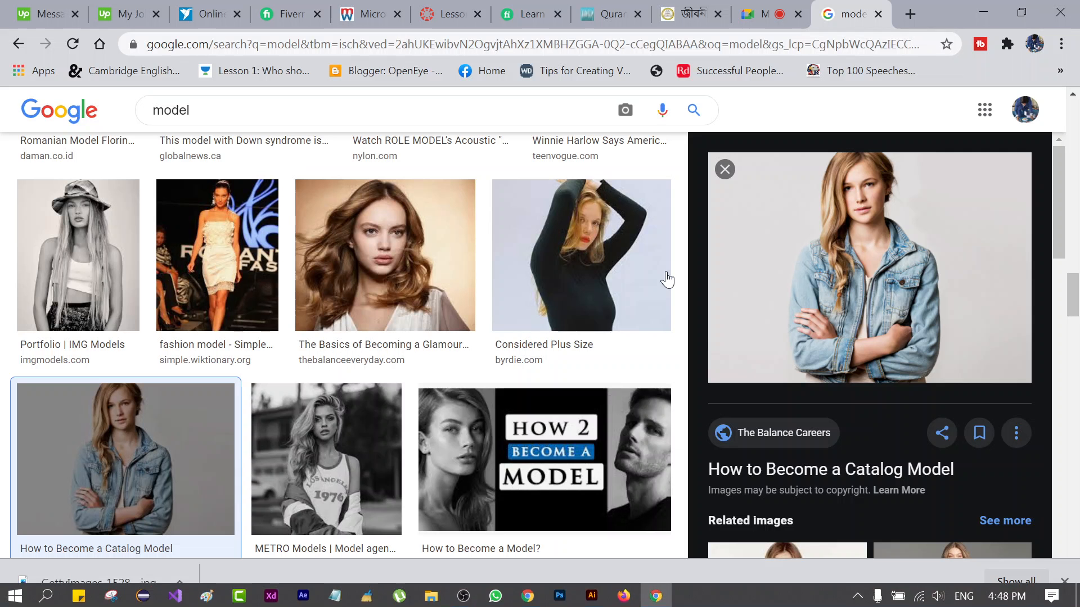
{"action": "left_click", "coordinate": [656, 595]}
{"action": "right_click", "coordinate": [776, 249]}
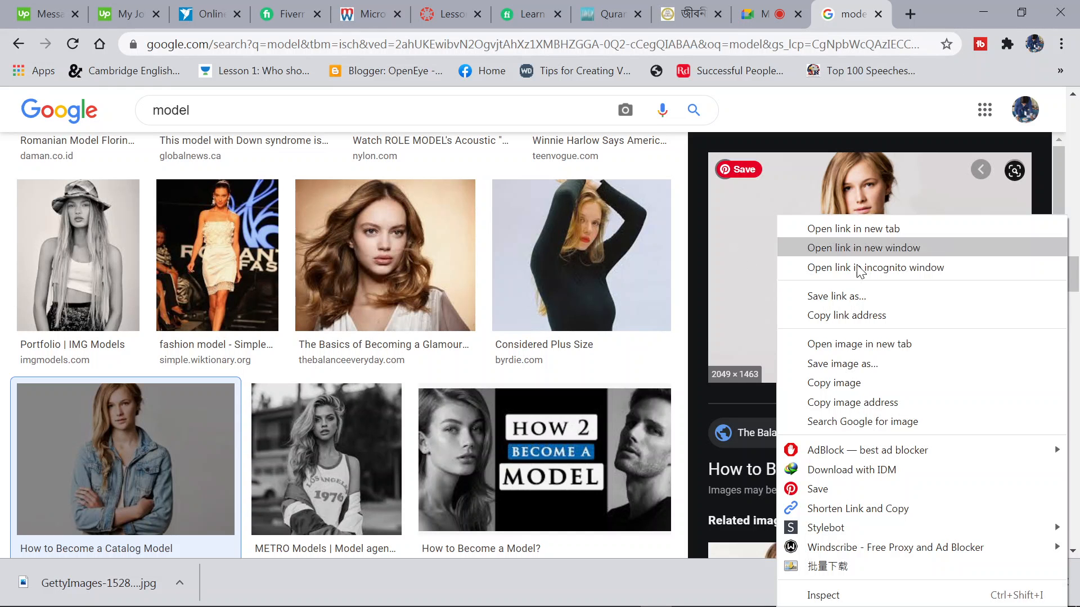
{"action": "left_click", "coordinate": [853, 386]}
{"action": "left_click", "coordinate": [981, 13]}
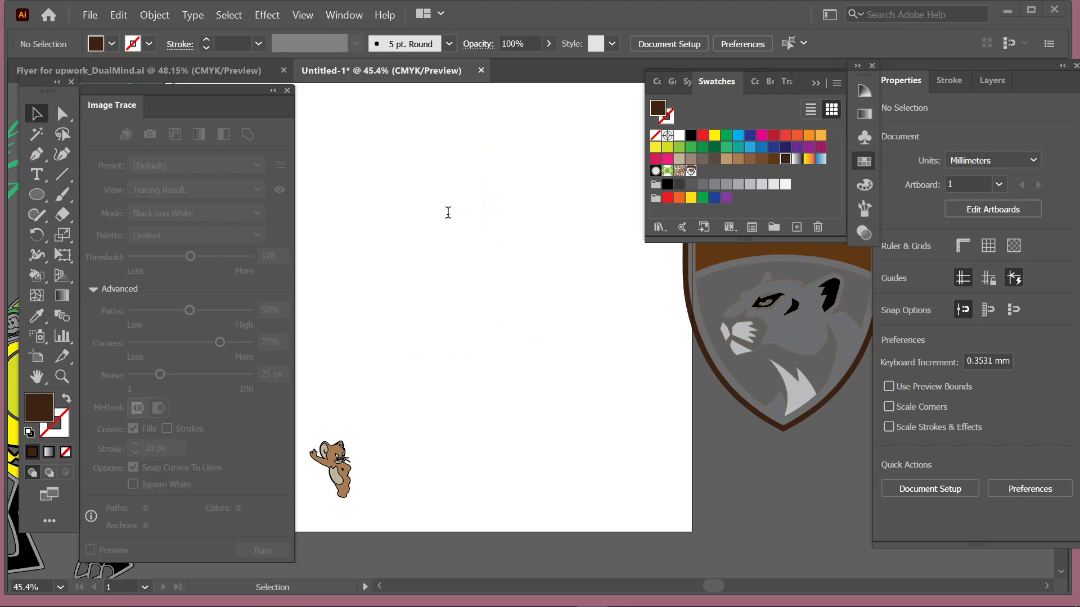
{"action": "right_click", "coordinate": [449, 216]}
{"action": "left_click", "coordinate": [119, 15]}
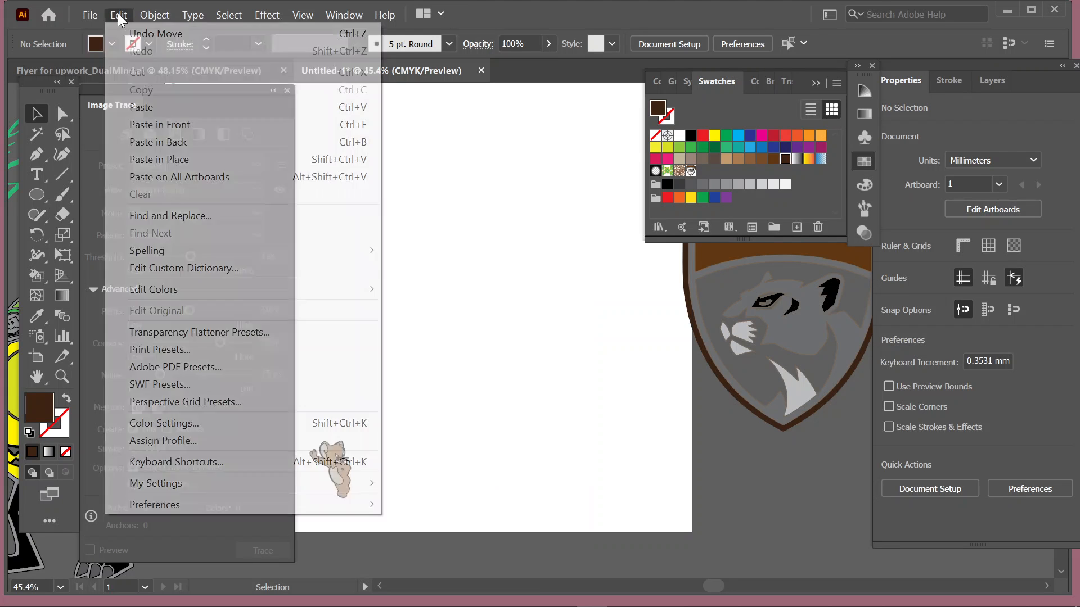
{"action": "left_click", "coordinate": [166, 103]}
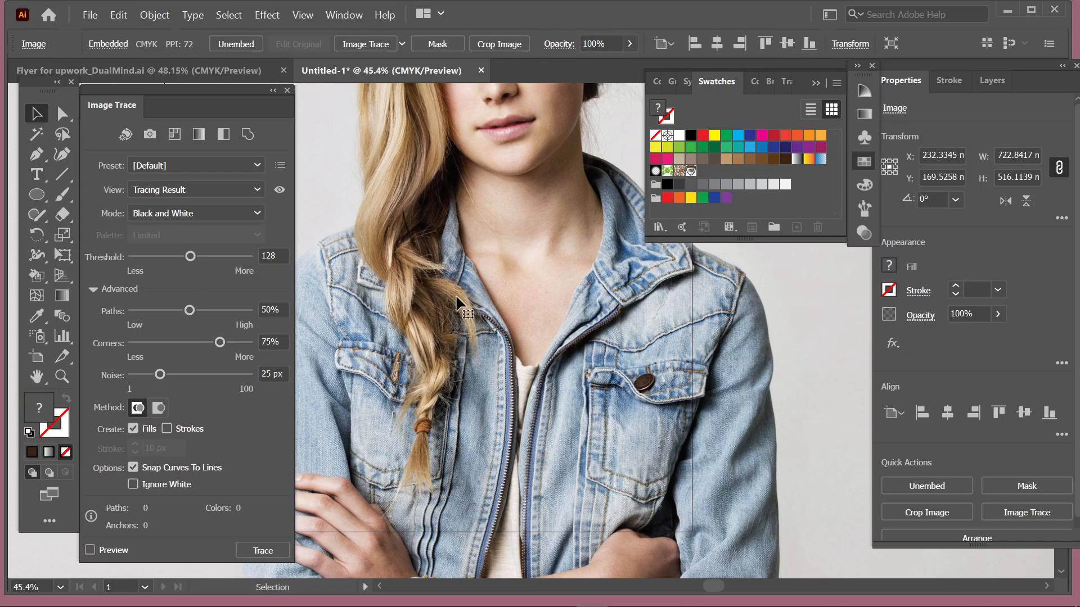
Shrink the pasted photo proportionally around its centre to about 200.5 × 143.2 mm
{"action": "scroll", "coordinate": [456, 296], "scroll_direction": "down", "scroll_amount": 4}
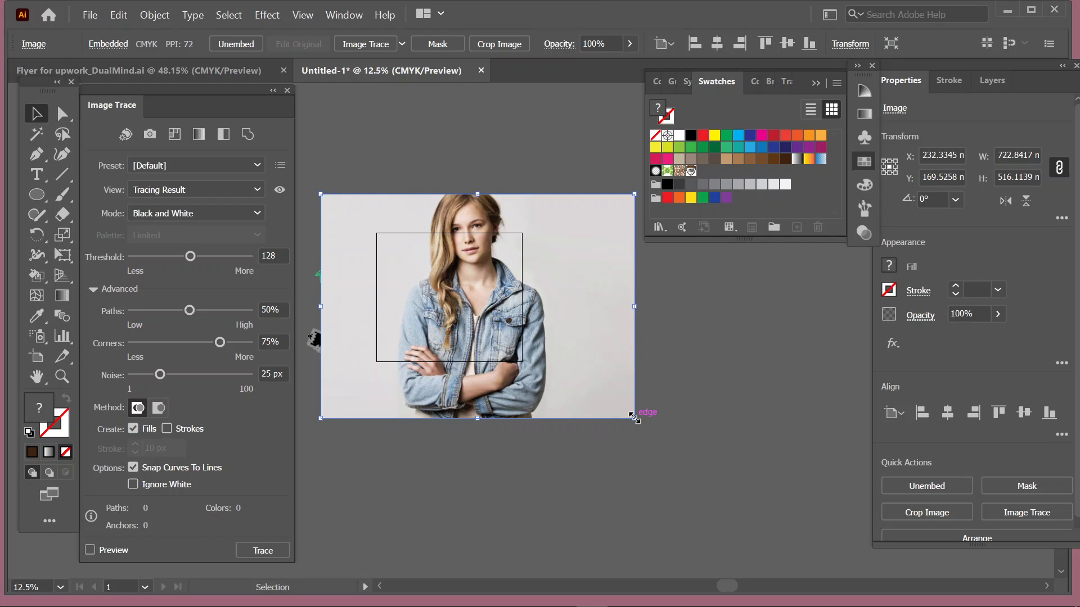
{"action": "left_click_drag", "start_coordinate": [634, 418], "coordinate": [442, 301]}
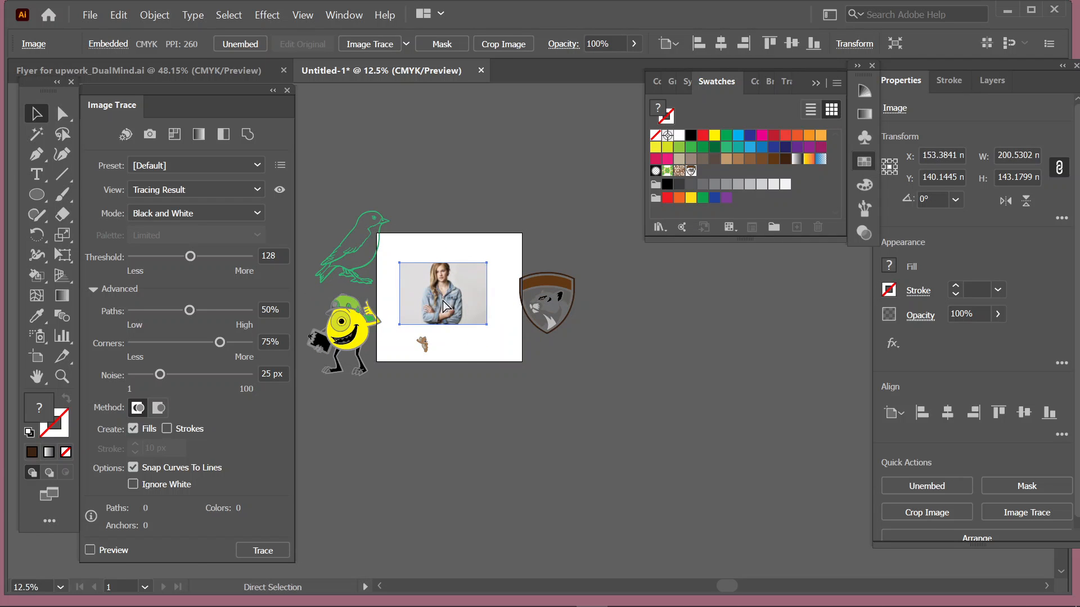
{"action": "key", "text": "ctrl+0"}
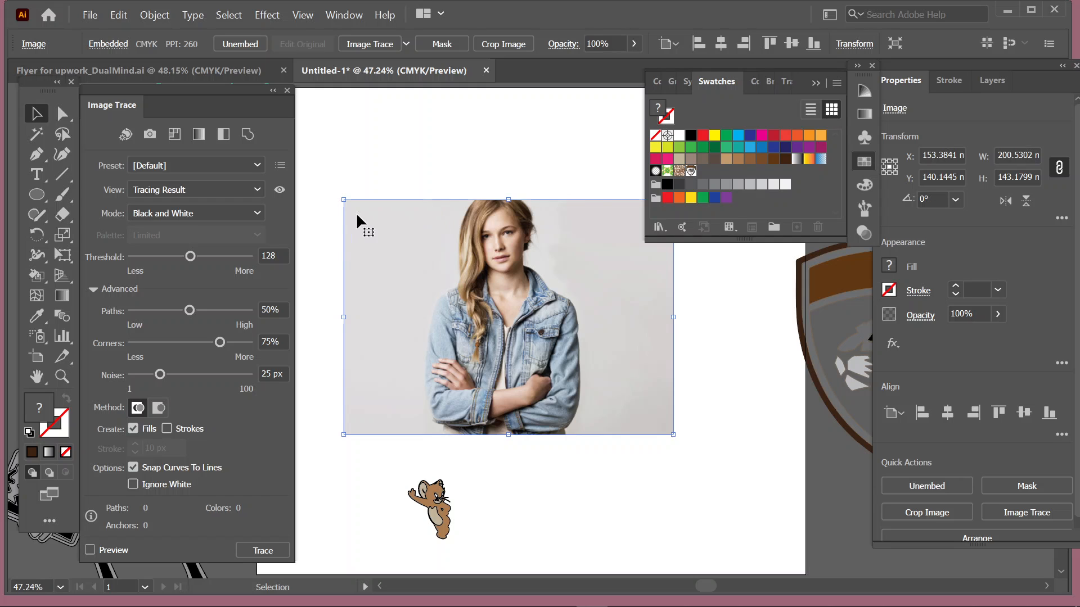
{"action": "left_click_drag", "start_coordinate": [343, 200], "coordinate": [297, 124]}
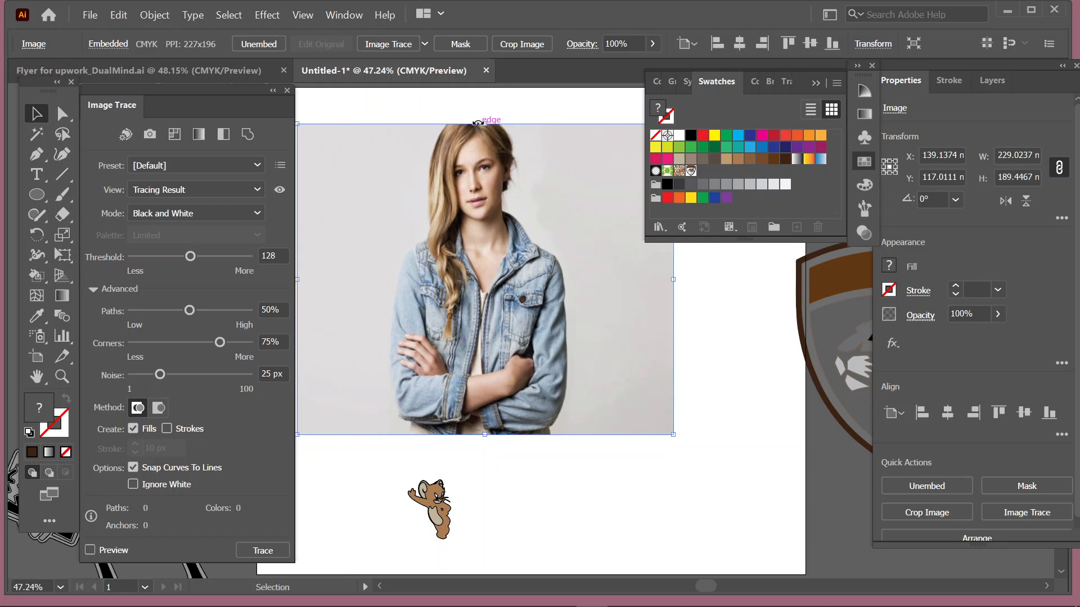
{"action": "left_click_drag", "start_coordinate": [485, 124], "coordinate": [479, 86]}
{"action": "left_click_drag", "start_coordinate": [486, 128], "coordinate": [455, 224]}
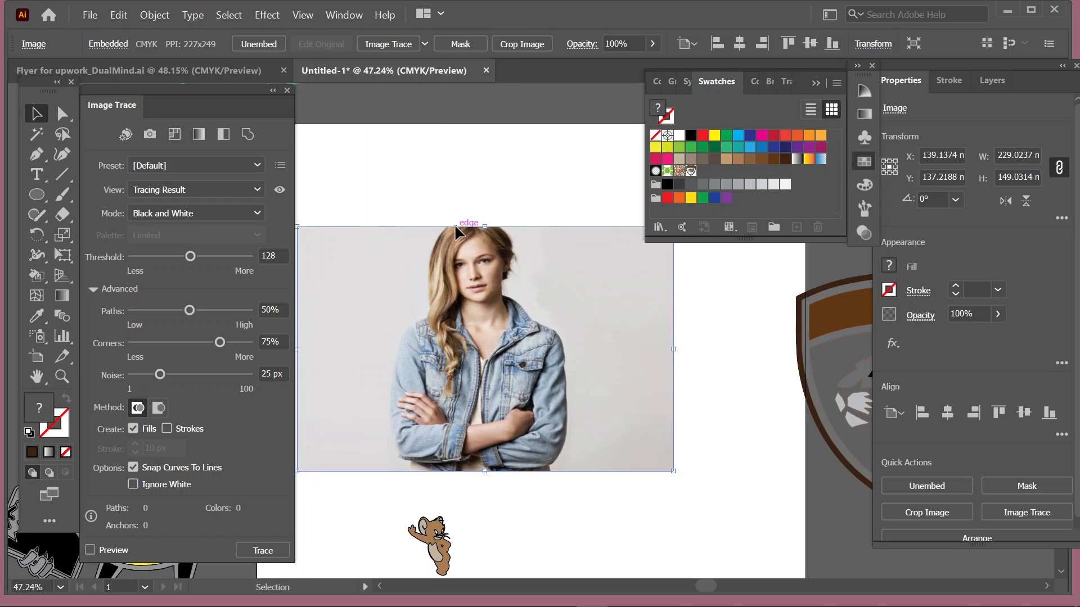
{"action": "key", "text": "ctrl+z"}
{"action": "key", "text": "ctrl+z"}
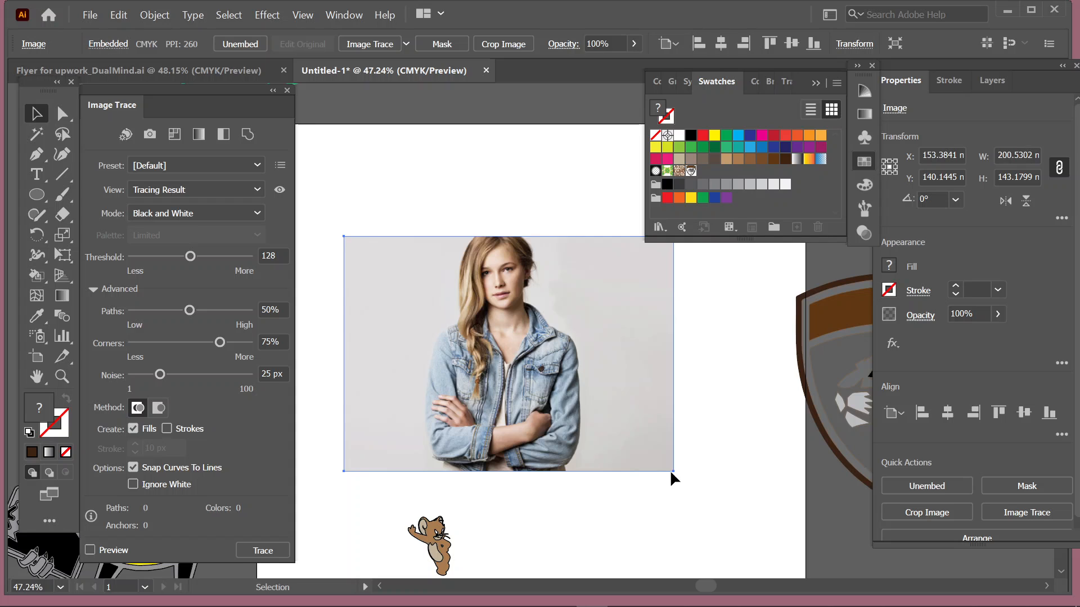
Enlarge the photo proportionally around its centre to about 257 × 183 mm and move it slightly up and left
{"action": "left_click", "coordinate": [513, 326]}
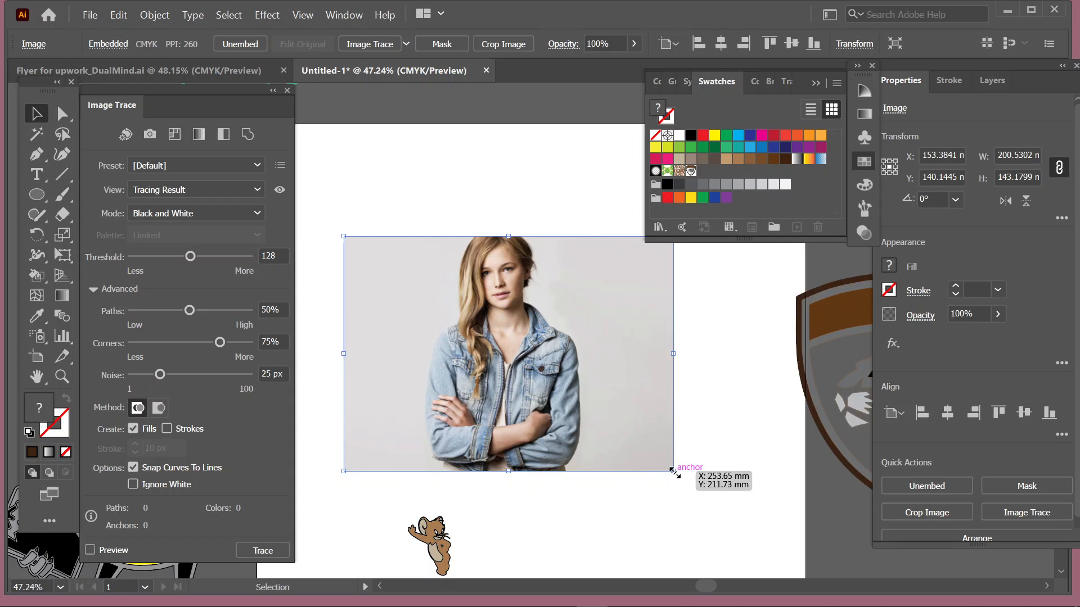
{"action": "left_click_drag", "start_coordinate": [673, 472], "coordinate": [719, 505]}
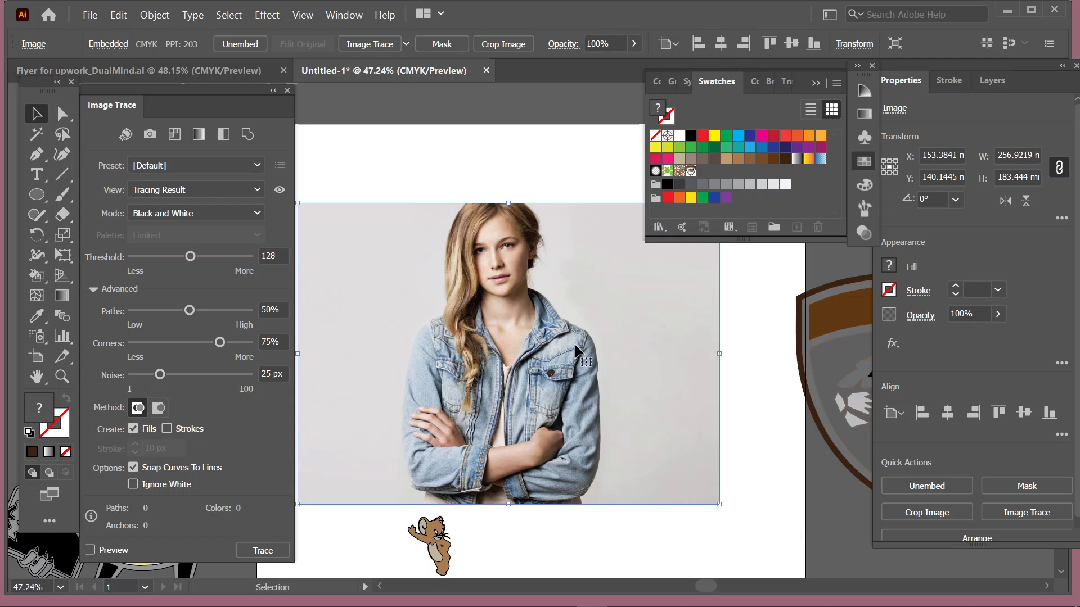
{"action": "left_click_drag", "start_coordinate": [574, 344], "coordinate": [553, 308]}
Switch to Chrome to check the Google Meet call and return to Illustrator
{"action": "mouse_move", "coordinate": [656, 595]}
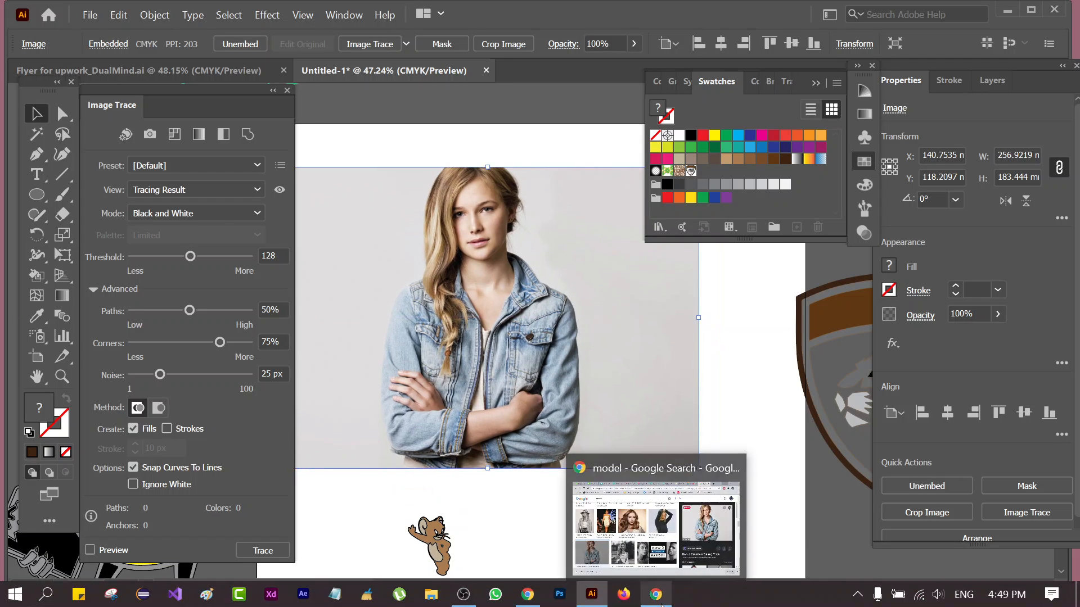
{"action": "left_click", "coordinate": [657, 520]}
{"action": "left_click", "coordinate": [760, 14]}
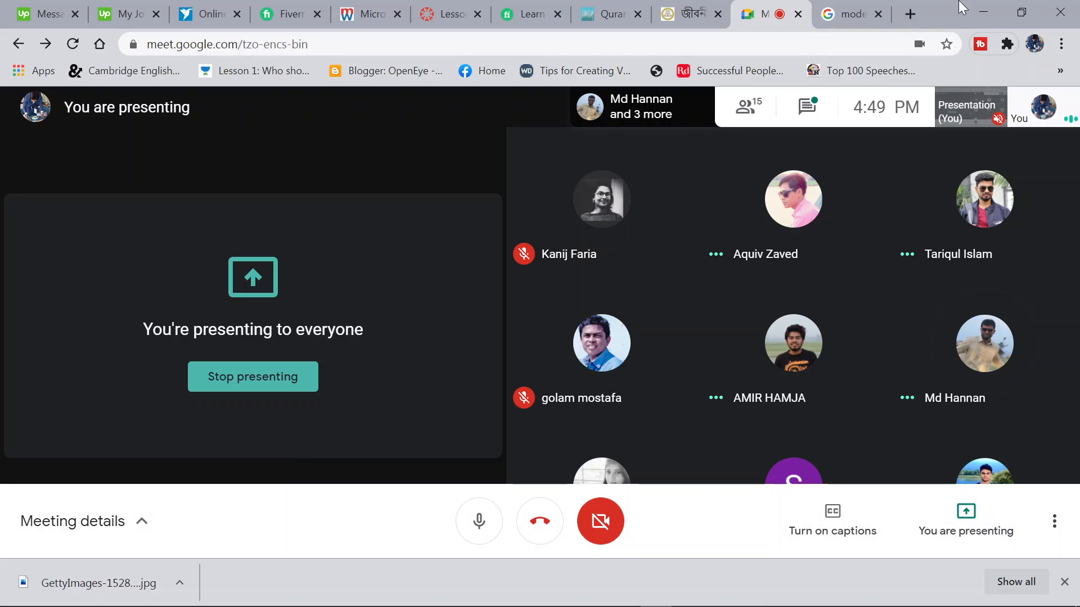
{"action": "left_click", "coordinate": [984, 8]}
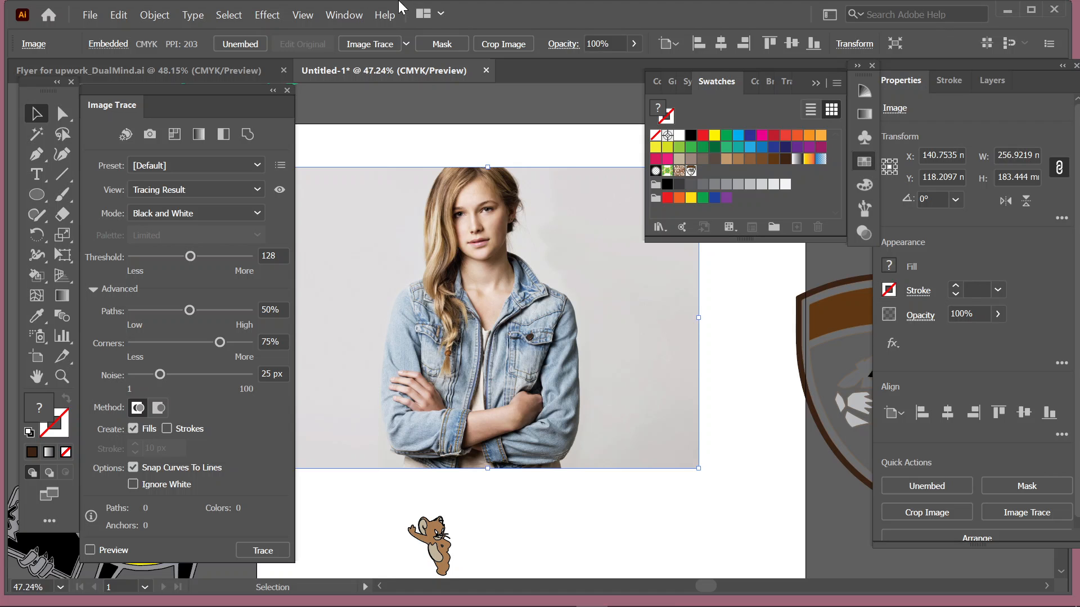
Apply Image Trace to the photo and set the tracing mode to Grayscale
{"action": "left_click", "coordinate": [364, 41]}
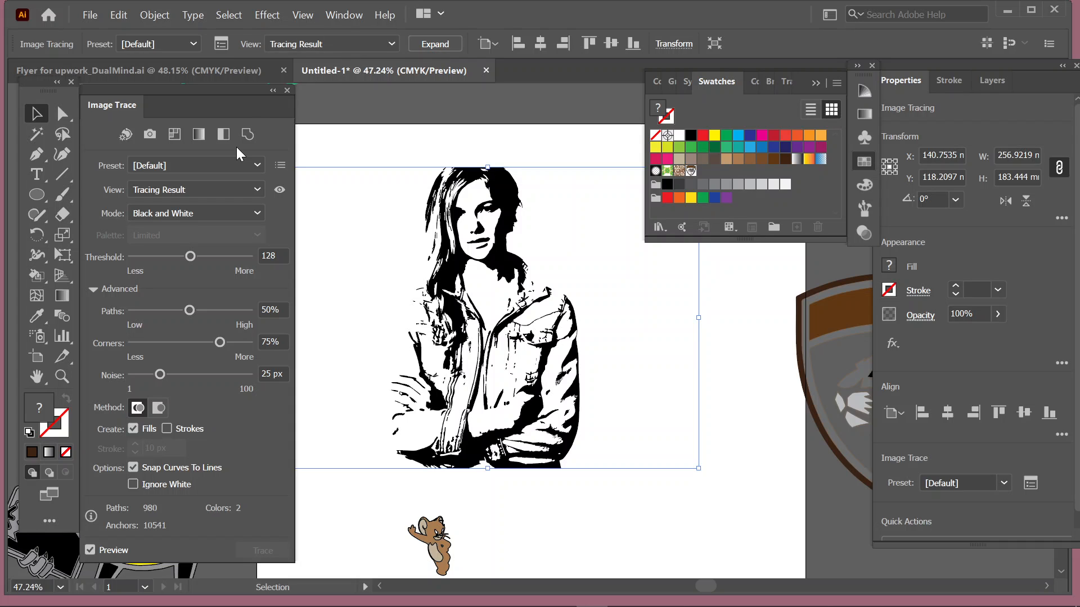
{"action": "left_click", "coordinate": [209, 212]}
{"action": "left_click", "coordinate": [196, 248]}
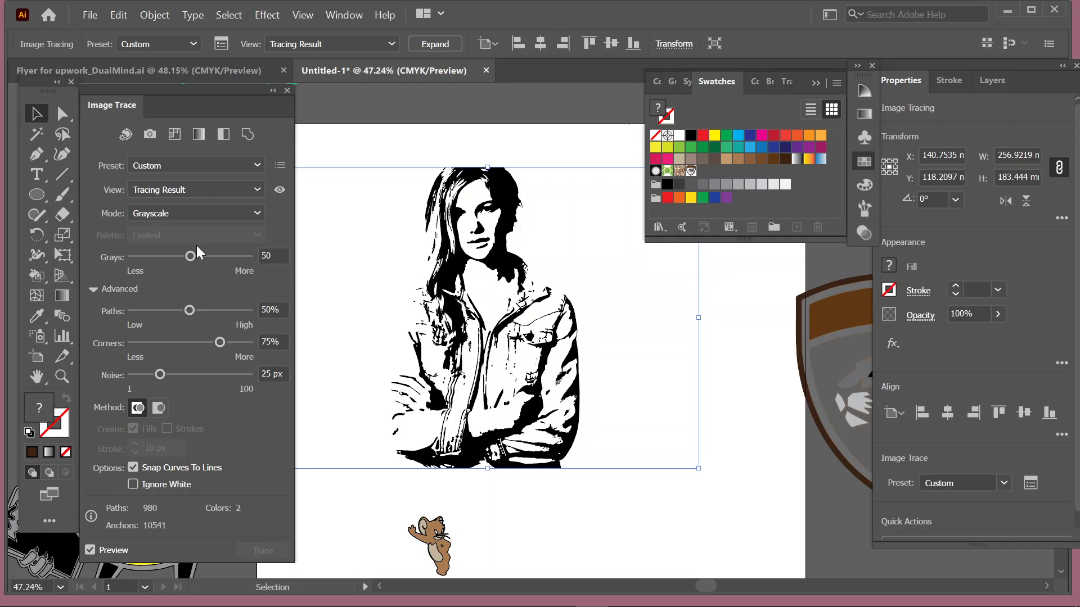
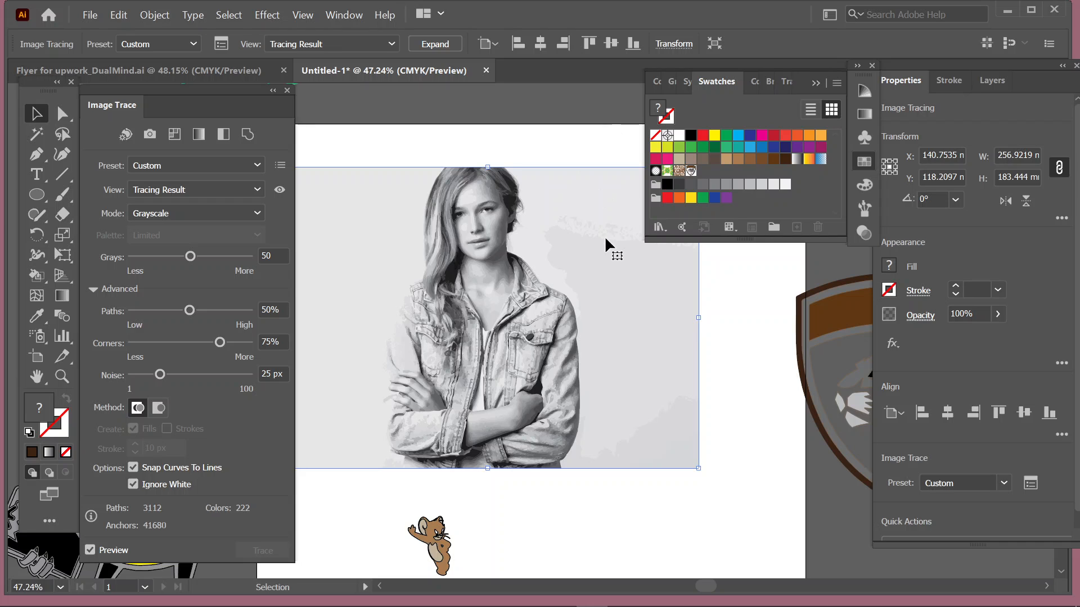
Move the traced photo slightly up and right, to about X 152.4 mm, Y 104.9 mm
{"action": "right_click", "coordinate": [571, 228]}
{"action": "left_click", "coordinate": [578, 215]}
{"action": "mouse_move", "coordinate": [578, 217]}
{"action": "left_mouse_down"}
{"action": "mouse_move", "coordinate": [591, 201]}
{"action": "mouse_move", "coordinate": [616, 241]}
{"action": "mouse_move", "coordinate": [568, 233]}
{"action": "mouse_move", "coordinate": [467, 189]}
{"action": "left_mouse_up"}
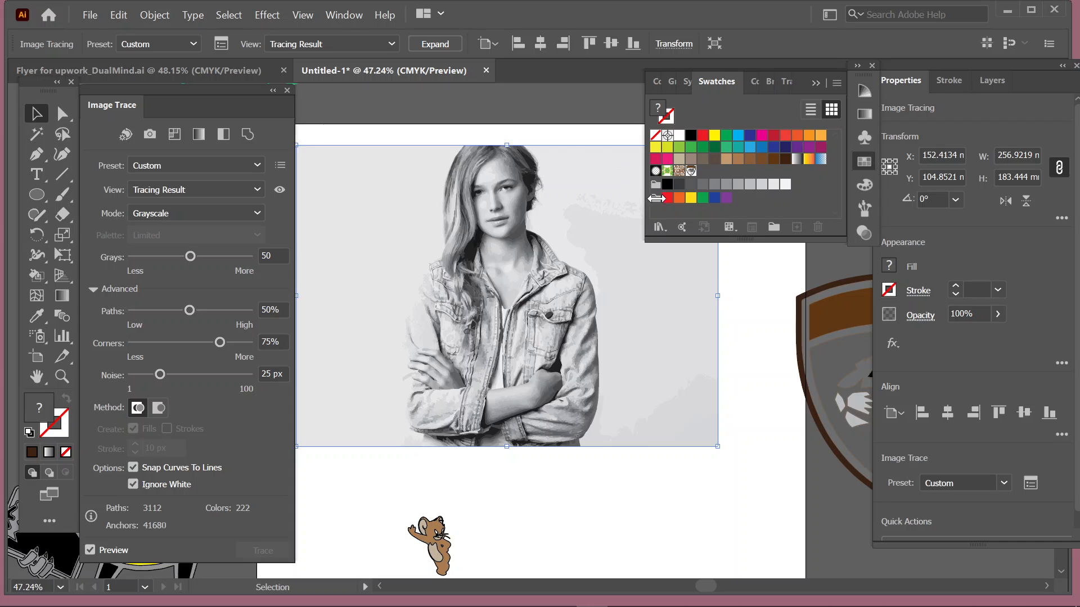
Turn off Ignore White for the grayscale trace and set its method to Overlapping
{"action": "left_click", "coordinate": [133, 484]}
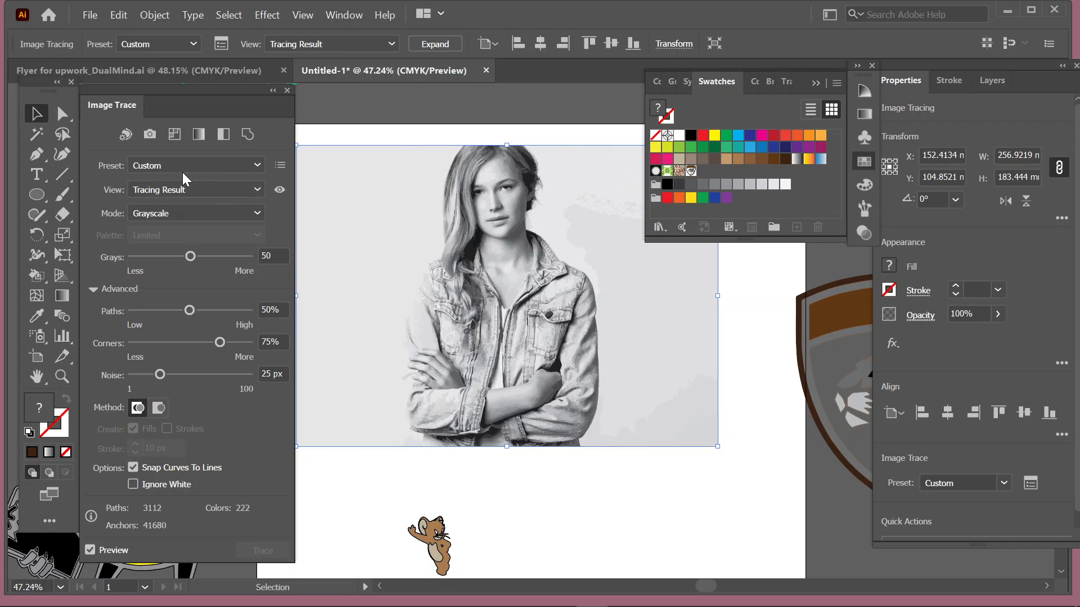
{"action": "left_click", "coordinate": [227, 167]}
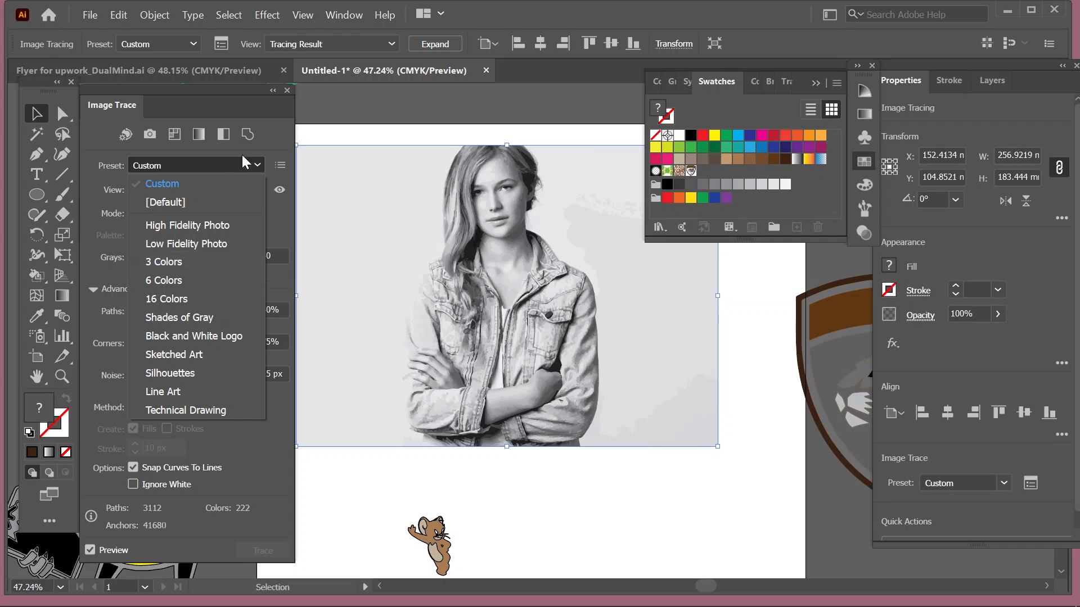
{"action": "left_click", "coordinate": [348, 102]}
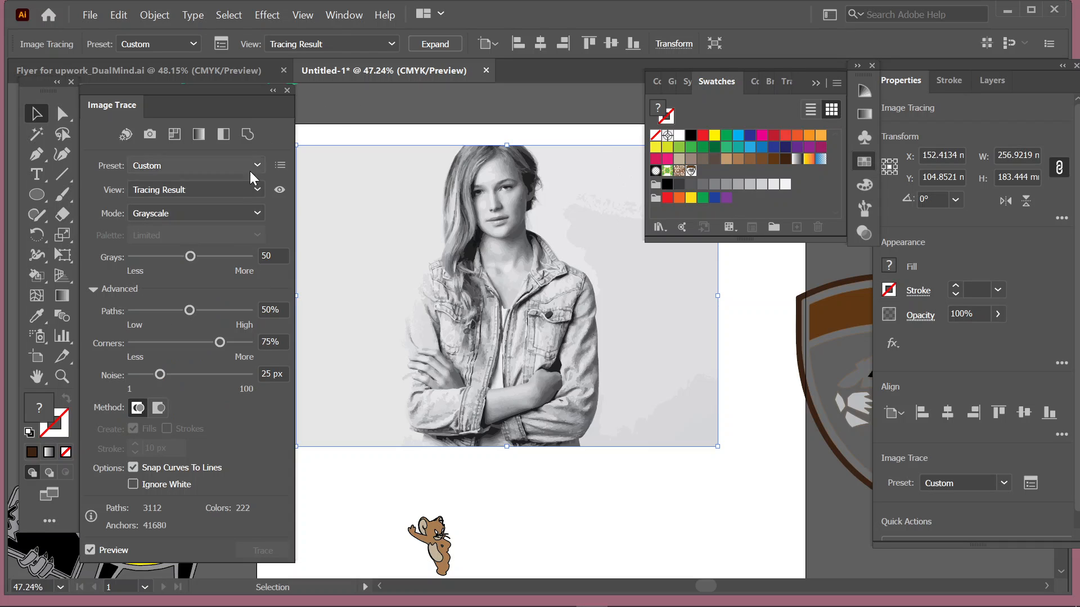
{"action": "left_click", "coordinate": [155, 408]}
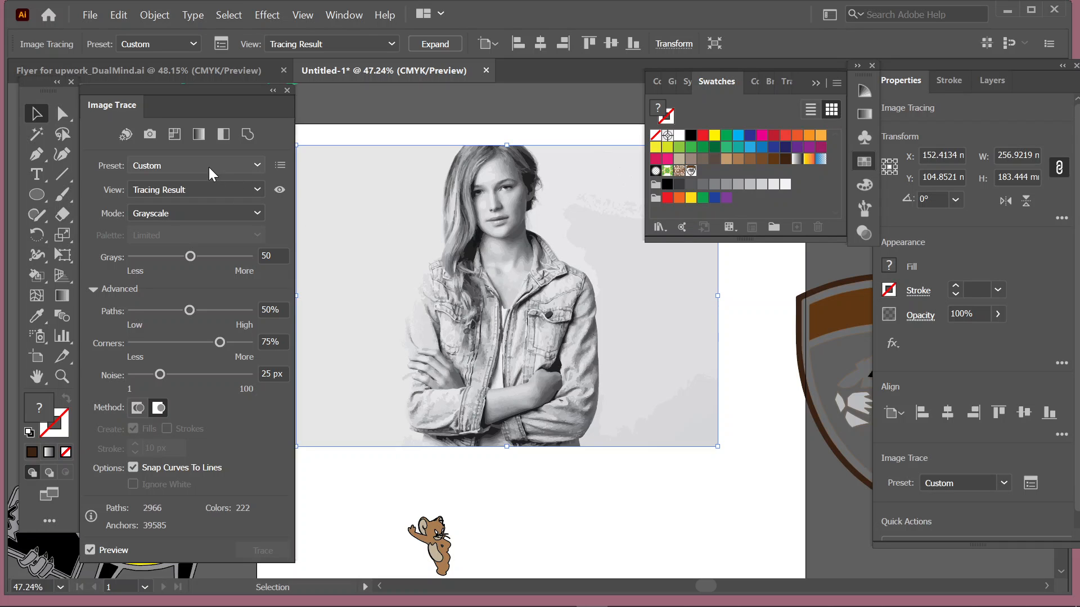
Apply the 3 Colors preset to the photo trace and raise its number of colors to 6
{"action": "left_click", "coordinate": [193, 166]}
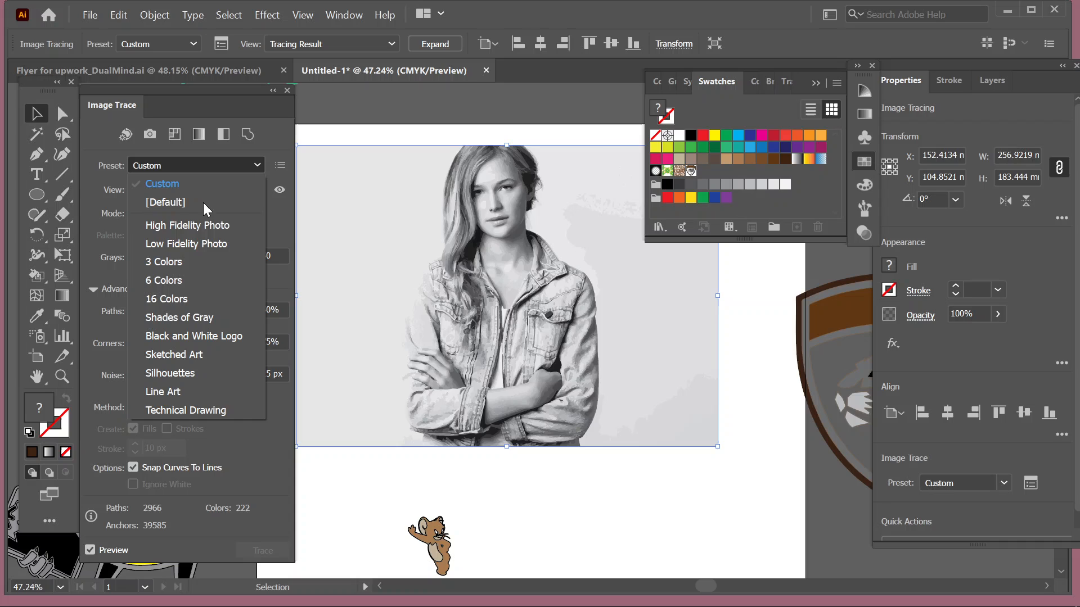
{"action": "left_click", "coordinate": [182, 265]}
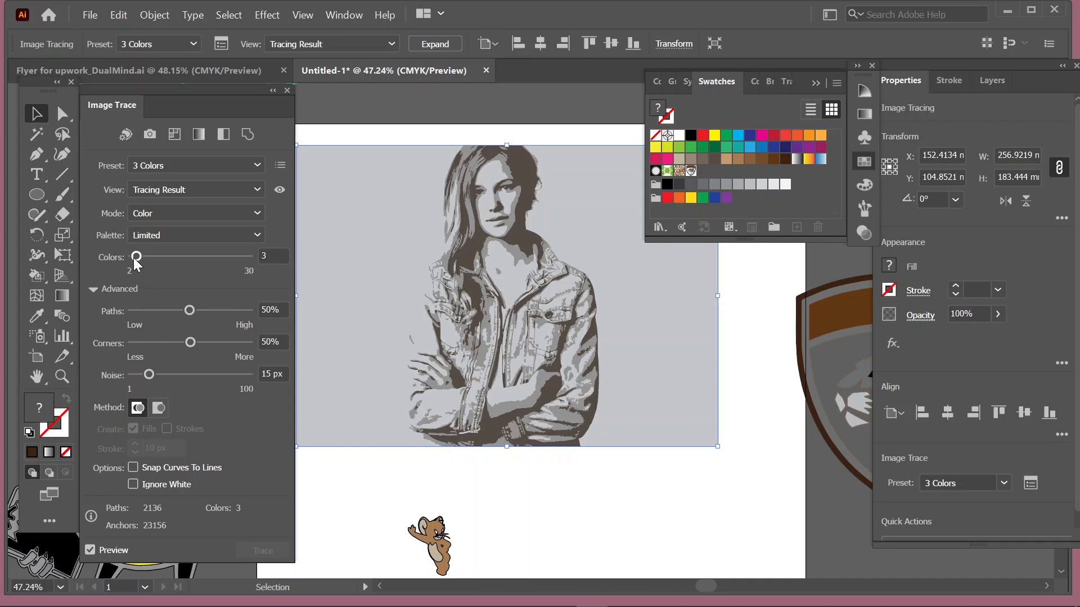
{"action": "left_click_drag", "start_coordinate": [134, 258], "coordinate": [149, 257]}
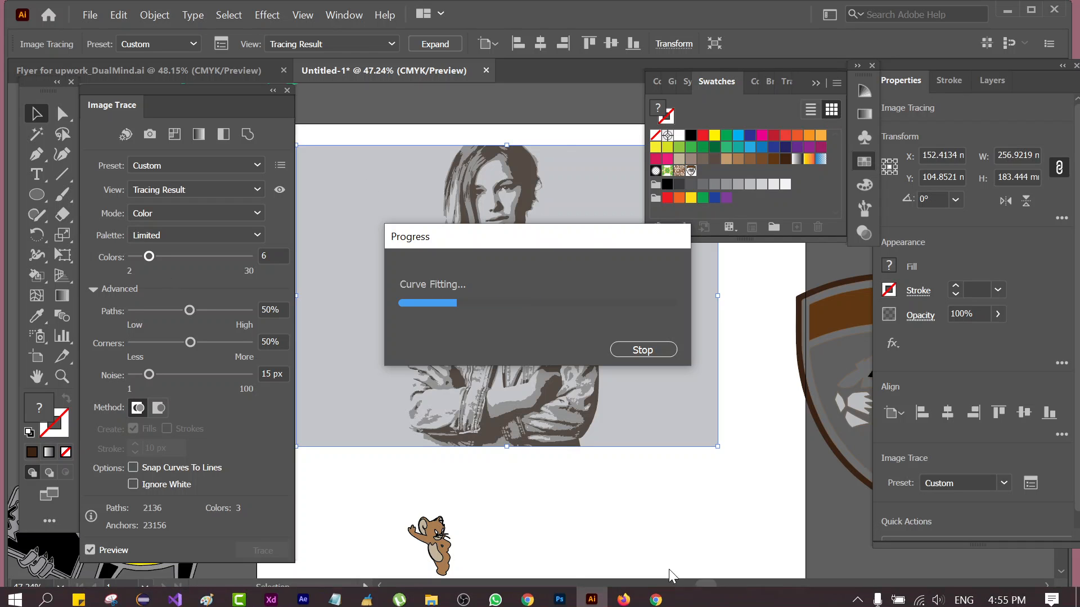
Switch to the Google Meet call in Chrome, mute the microphone and return to Illustrator
{"action": "left_click", "coordinate": [656, 594]}
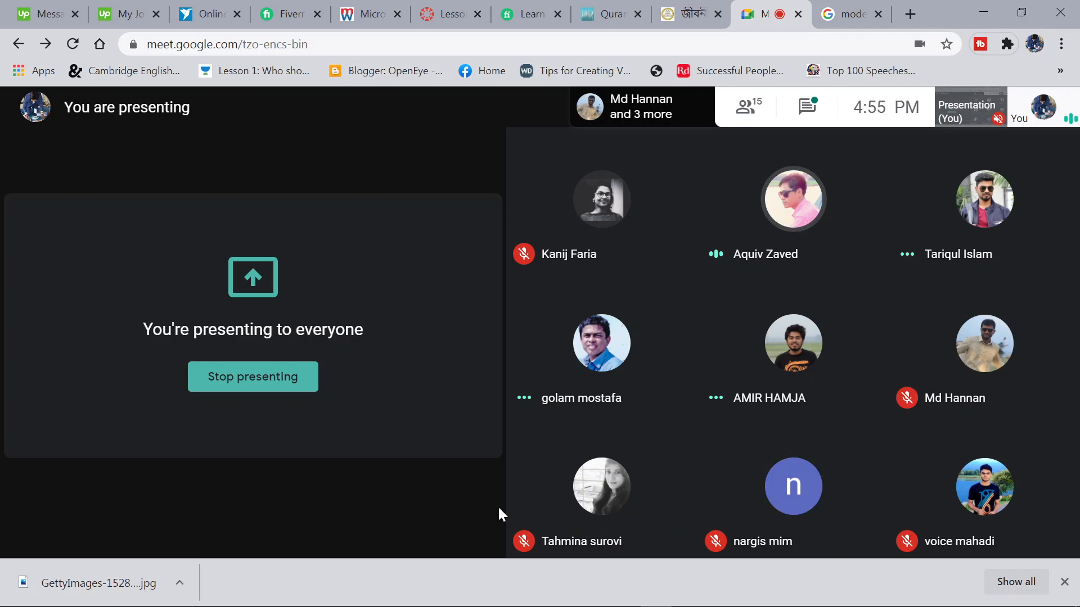
{"action": "mouse_move", "coordinate": [498, 549]}
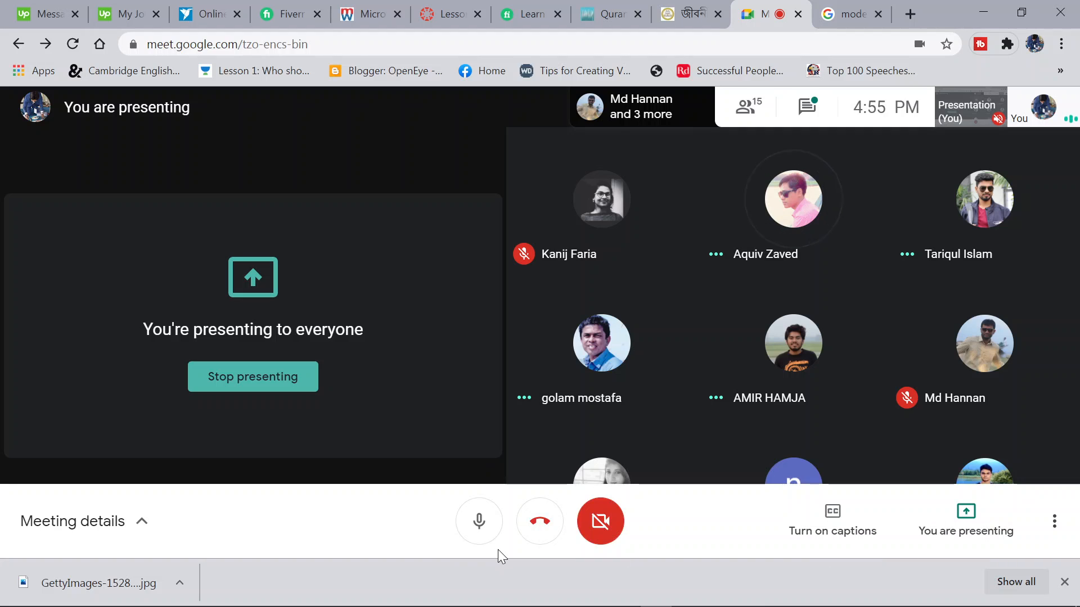
{"action": "left_click", "coordinate": [497, 523]}
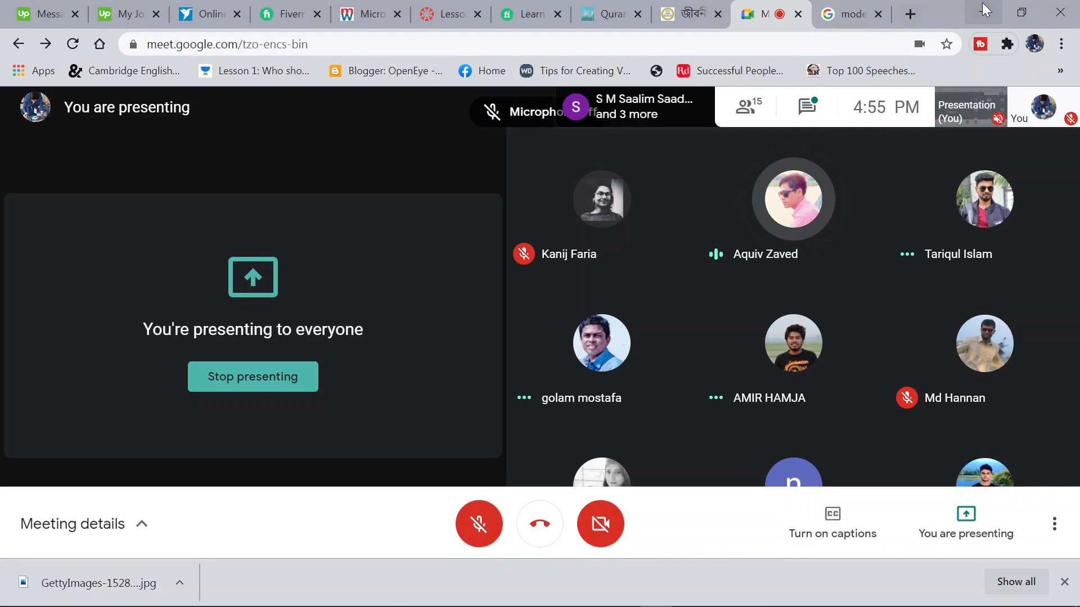
{"action": "key", "text": "alt+Tab"}
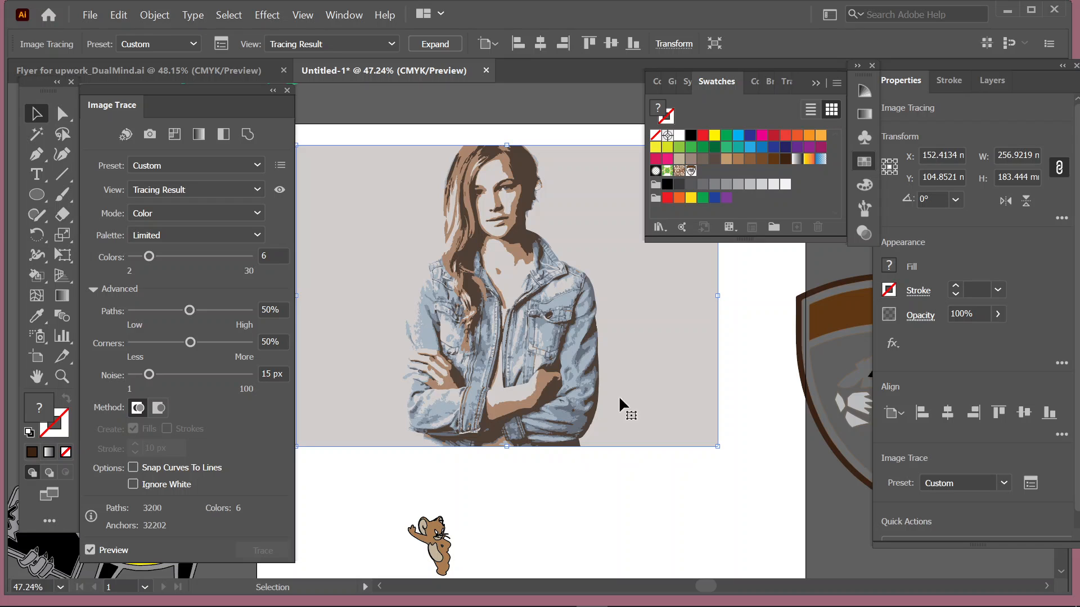
Switch to the Google Meet call in Chrome, unmute the microphone and return to Illustrator
{"action": "mouse_move", "coordinate": [658, 605]}
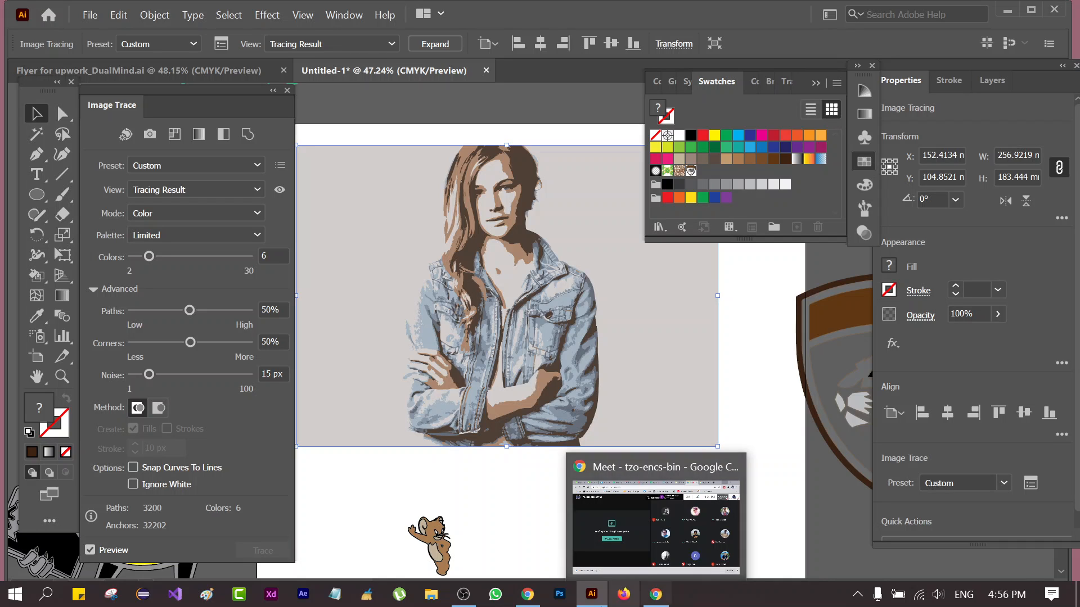
{"action": "left_click", "coordinate": [657, 599]}
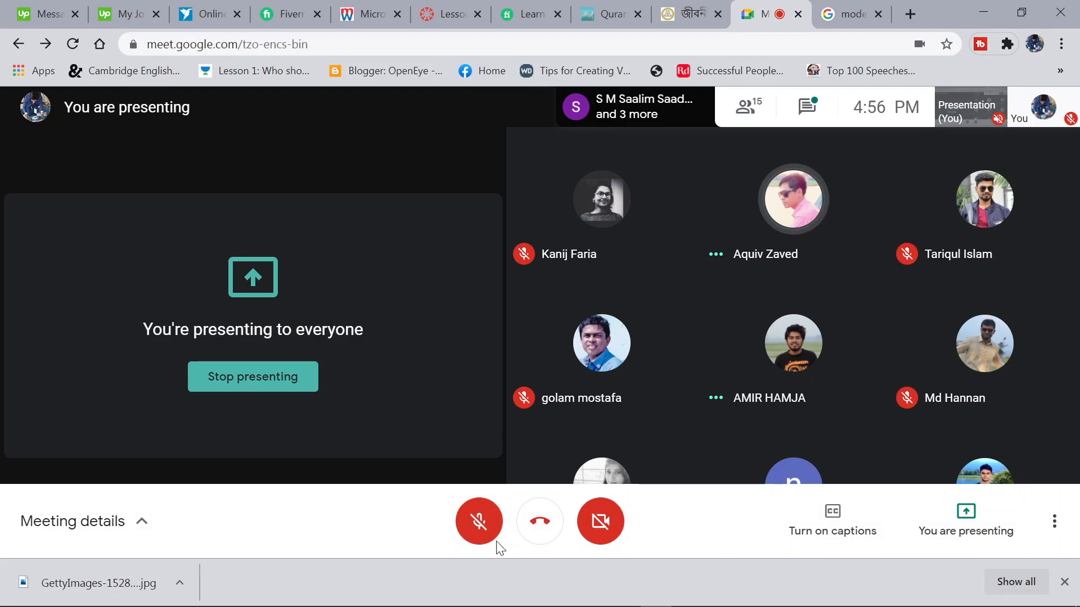
{"action": "left_click", "coordinate": [479, 526]}
{"action": "left_click", "coordinate": [984, 13]}
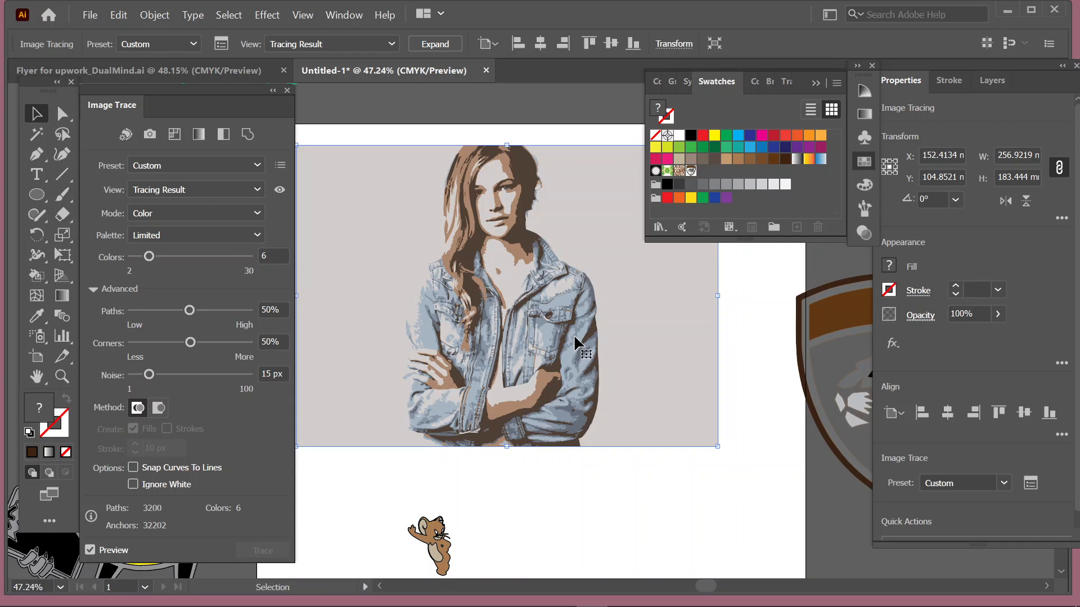
Examine the trace as Tracing Result with Outlines and Outlines with Source Image, and return its view to Tracing Result
{"action": "left_click", "coordinate": [228, 234]}
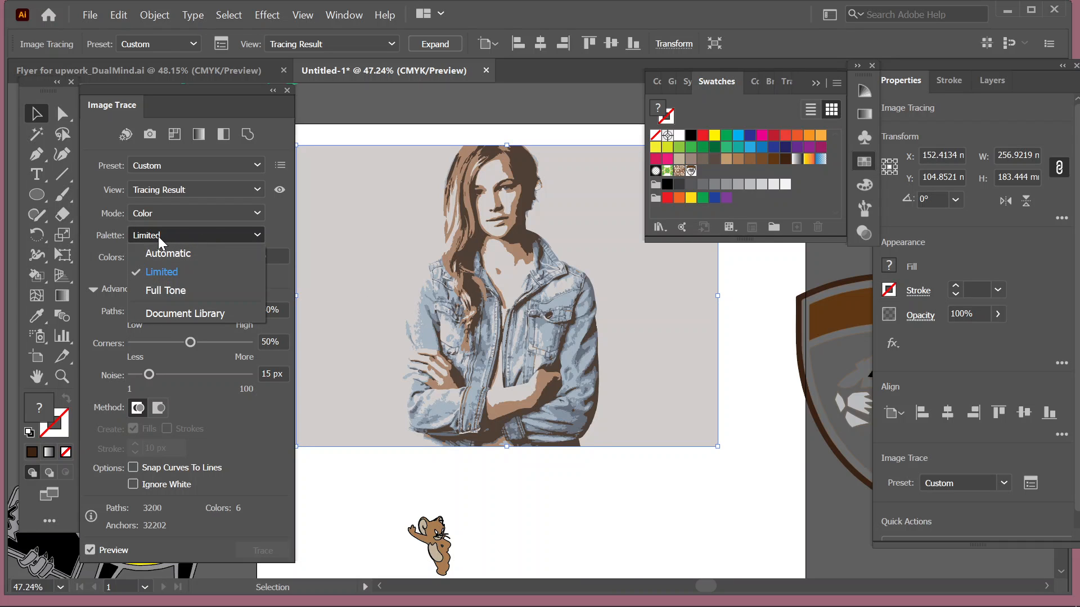
{"action": "left_click", "coordinate": [396, 136]}
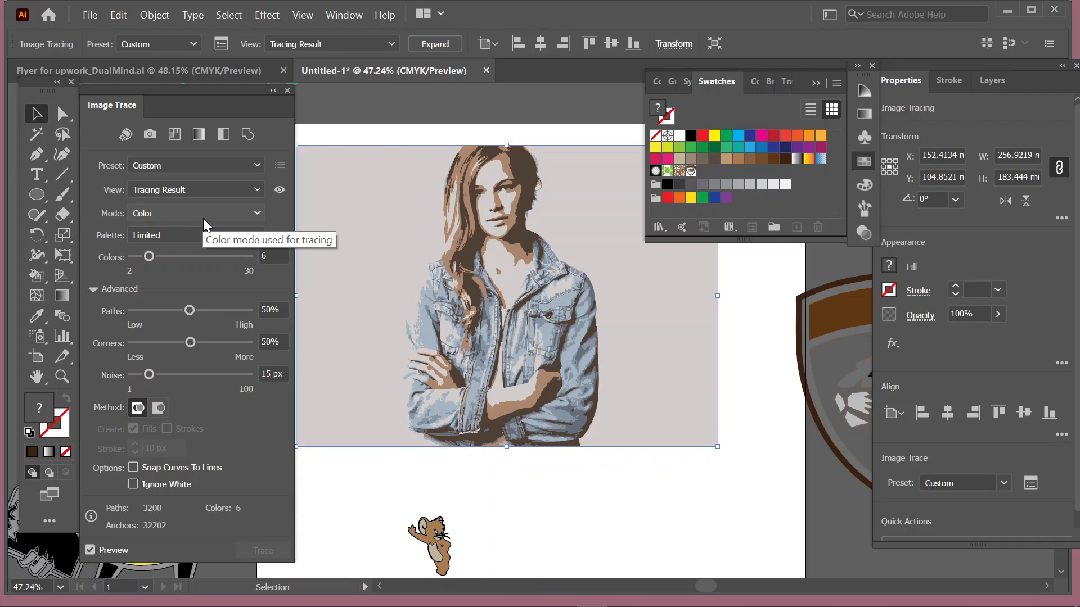
{"action": "left_click", "coordinate": [230, 193]}
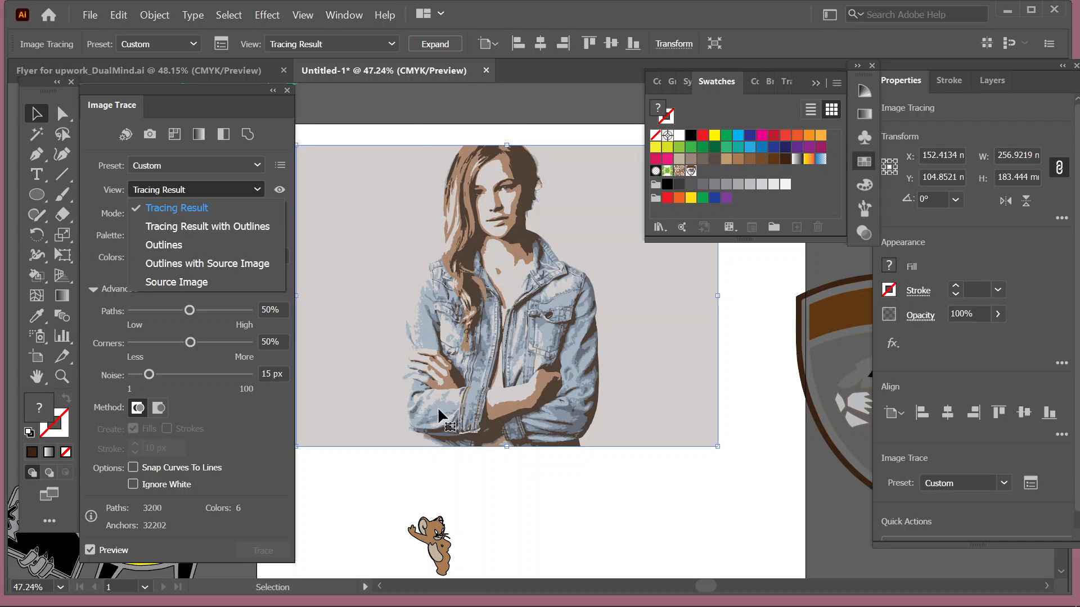
{"action": "left_click", "coordinate": [179, 226]}
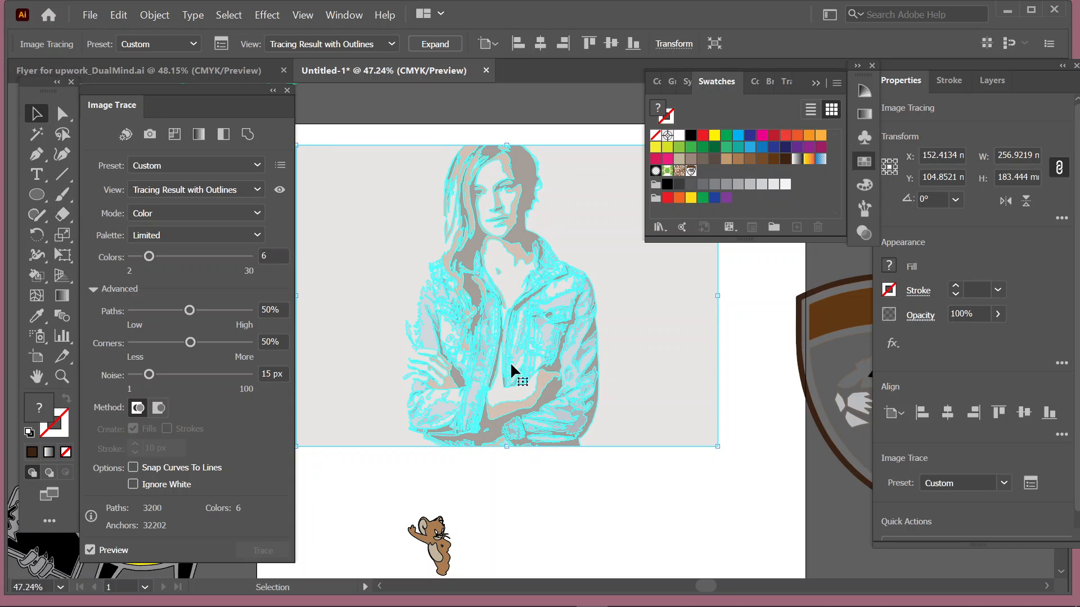
{"action": "left_click", "coordinate": [194, 194]}
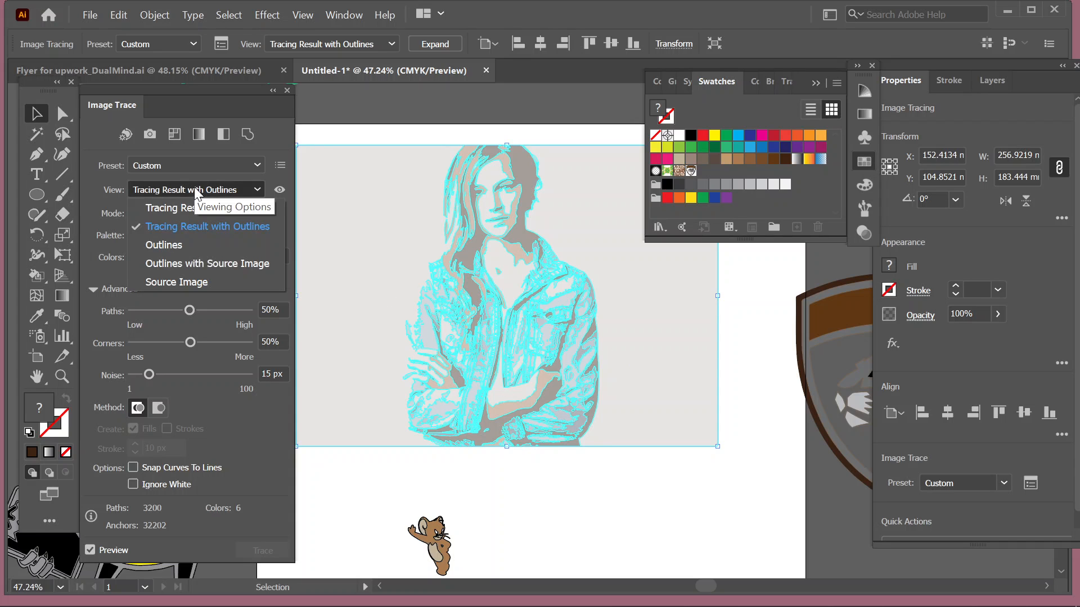
{"action": "left_click", "coordinate": [214, 263]}
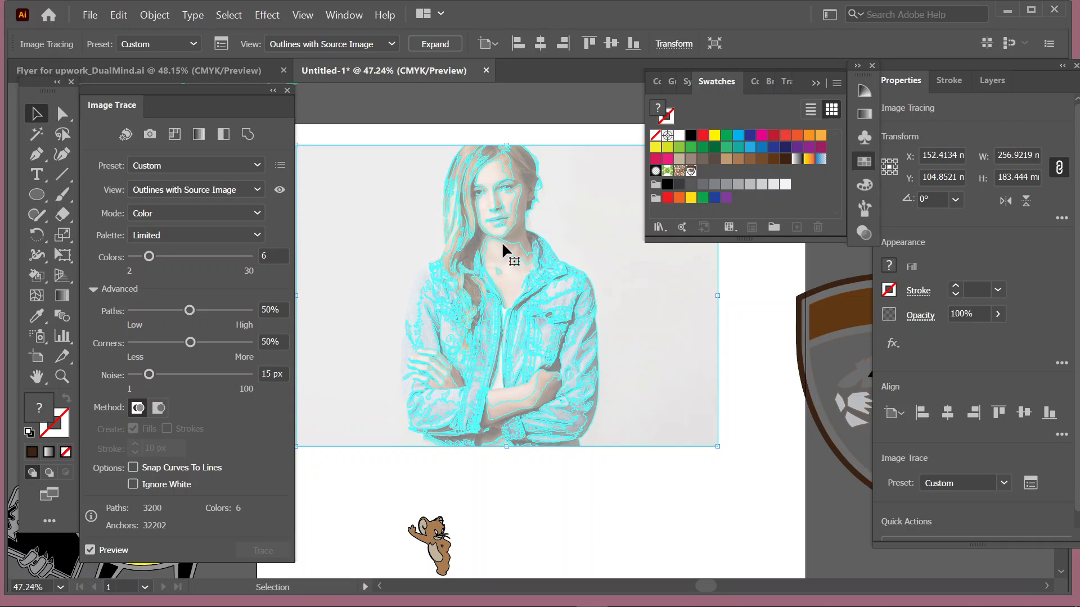
{"action": "left_click", "coordinate": [200, 192]}
{"action": "left_click", "coordinate": [200, 205]}
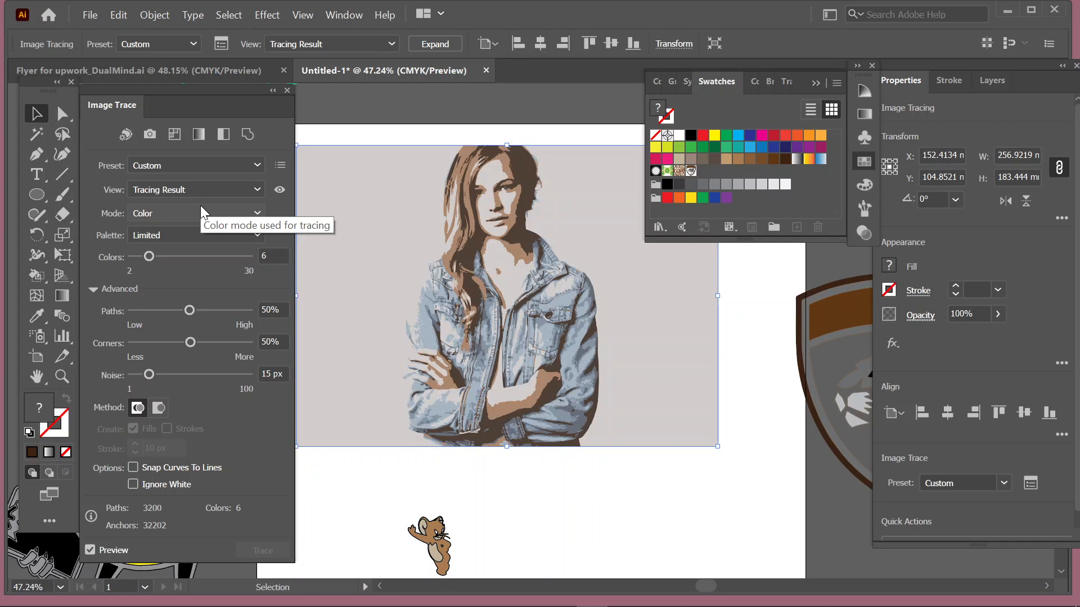
Expand the traced photo into editable paths, ungroup them and clear the selection
{"action": "left_click", "coordinate": [425, 44]}
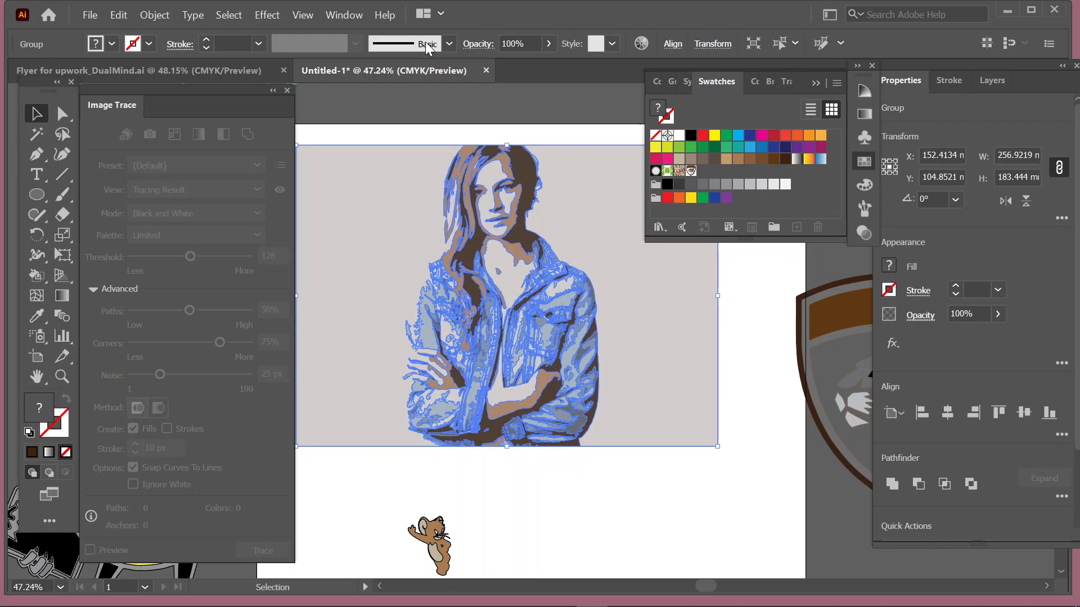
{"action": "right_click", "coordinate": [612, 296]}
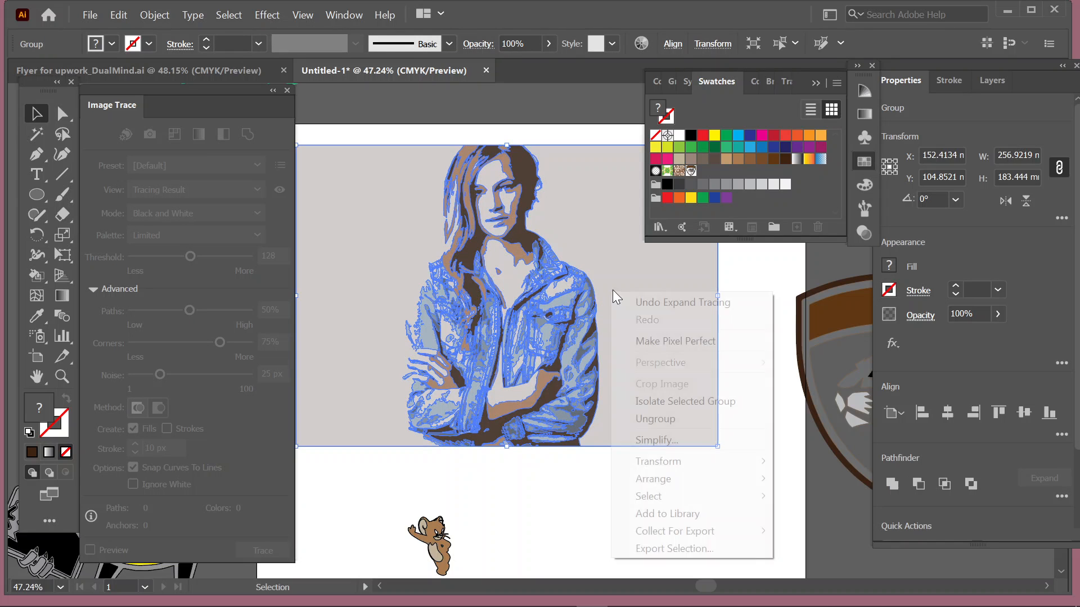
{"action": "left_click", "coordinate": [679, 418]}
{"action": "left_click", "coordinate": [651, 360]}
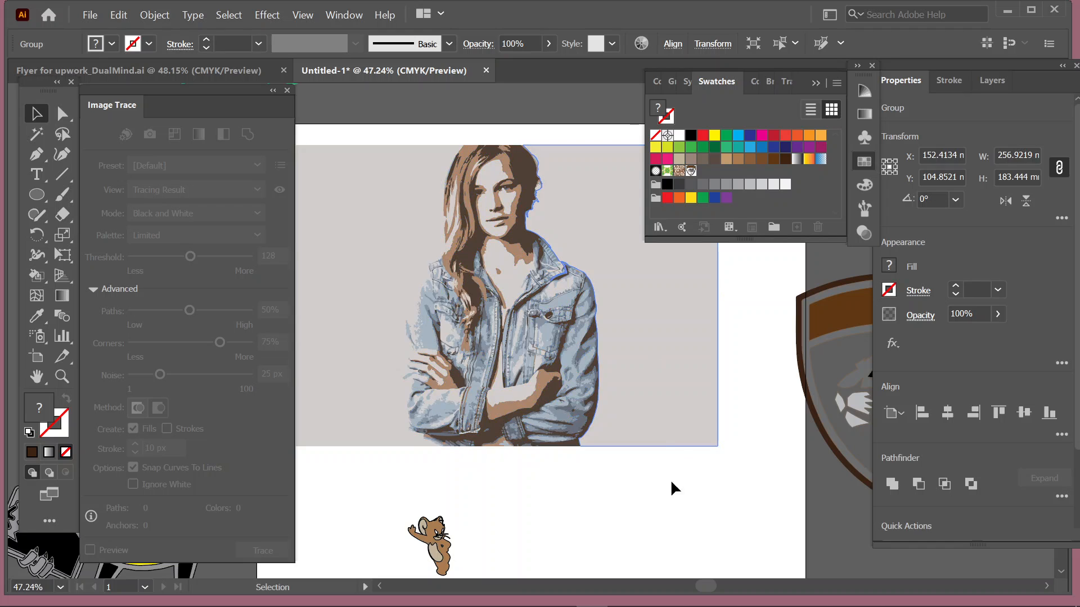
Delete the light gray background shapes on both sides of the model
{"action": "left_click", "coordinate": [671, 340]}
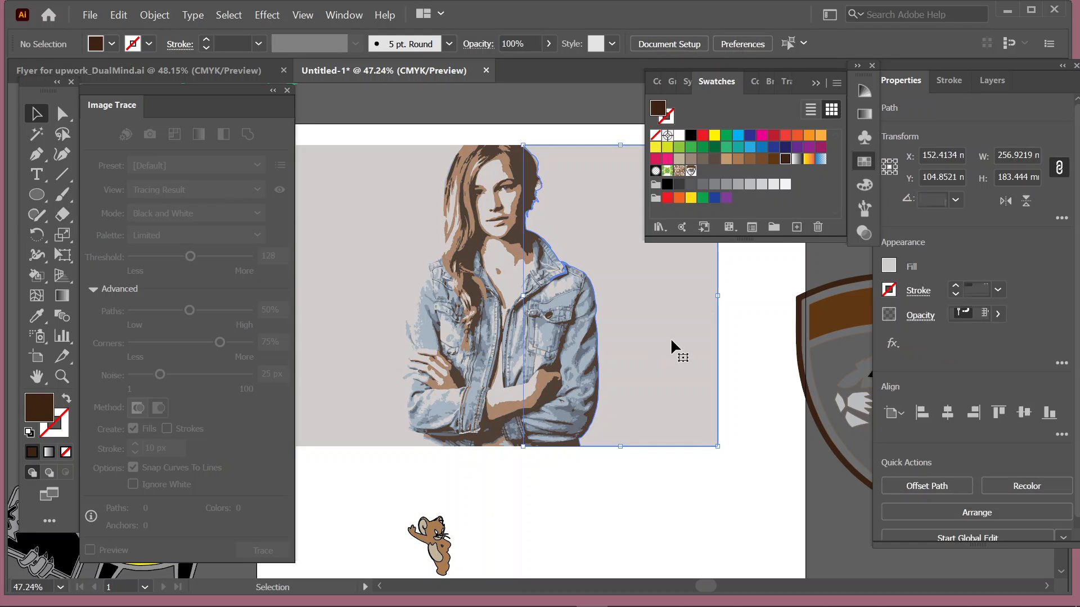
{"action": "key", "text": "Delete"}
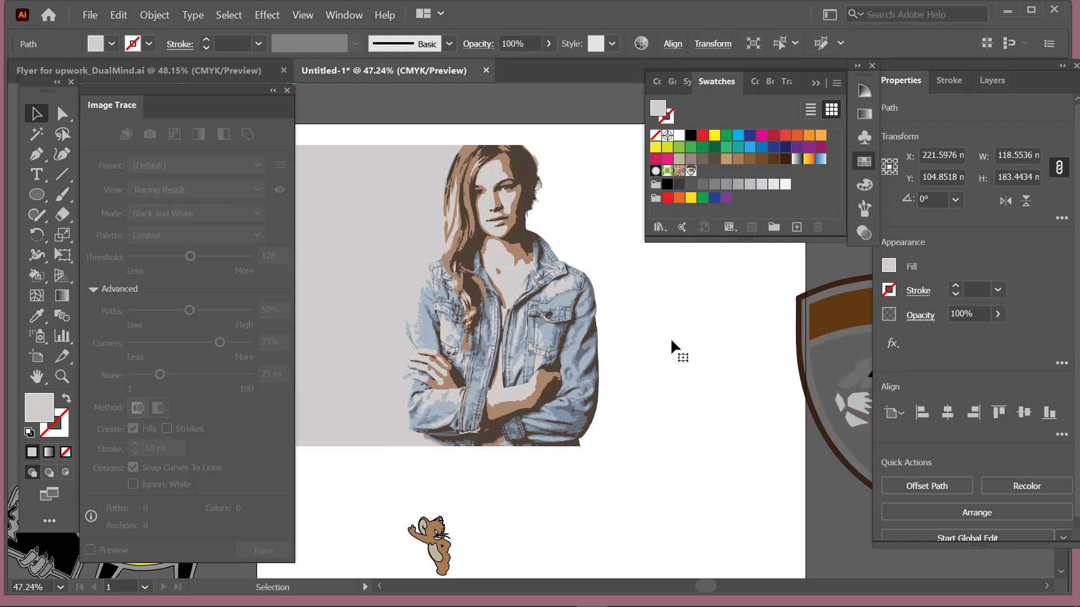
{"action": "left_click", "coordinate": [371, 225]}
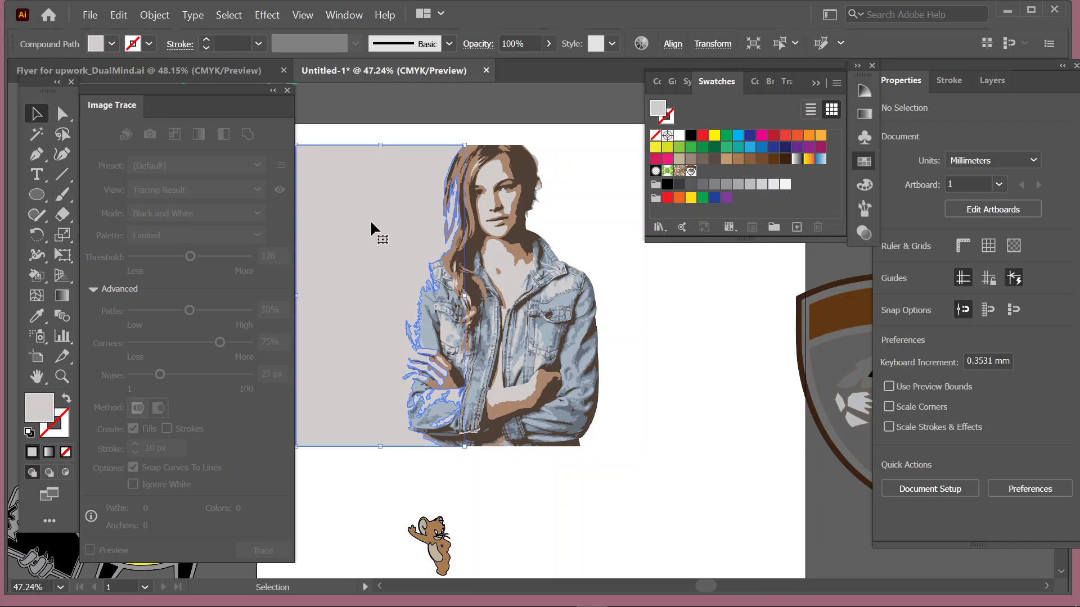
{"action": "key", "text": "Delete"}
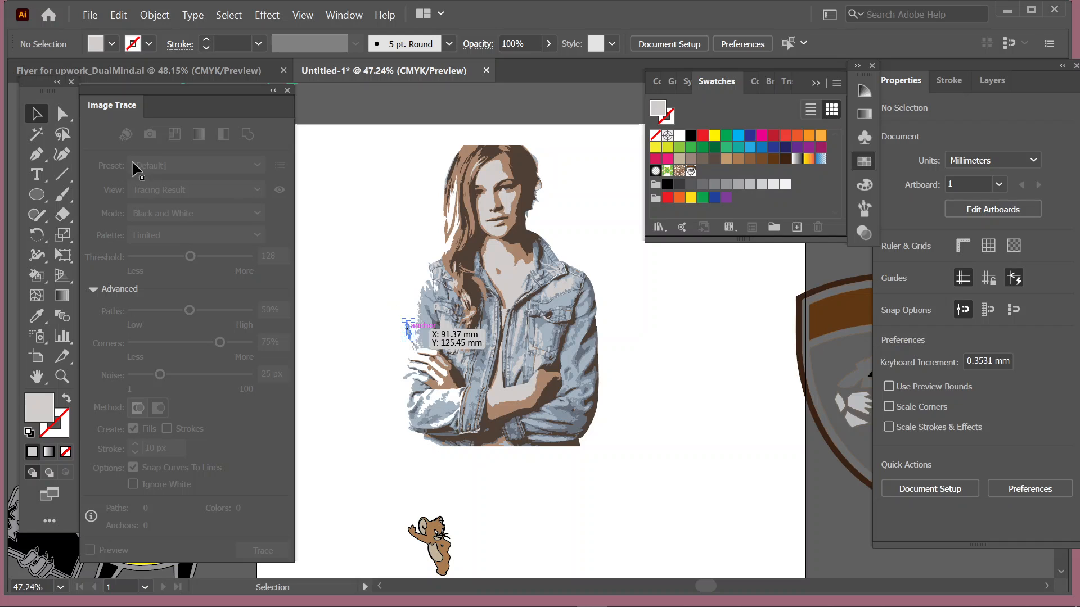
Examine the anchor points of the traced jacket sleeve and hand on the figure's left edge with the Direct Selection tool
{"action": "left_click", "coordinate": [62, 114]}
{"action": "left_click", "coordinate": [408, 333]}
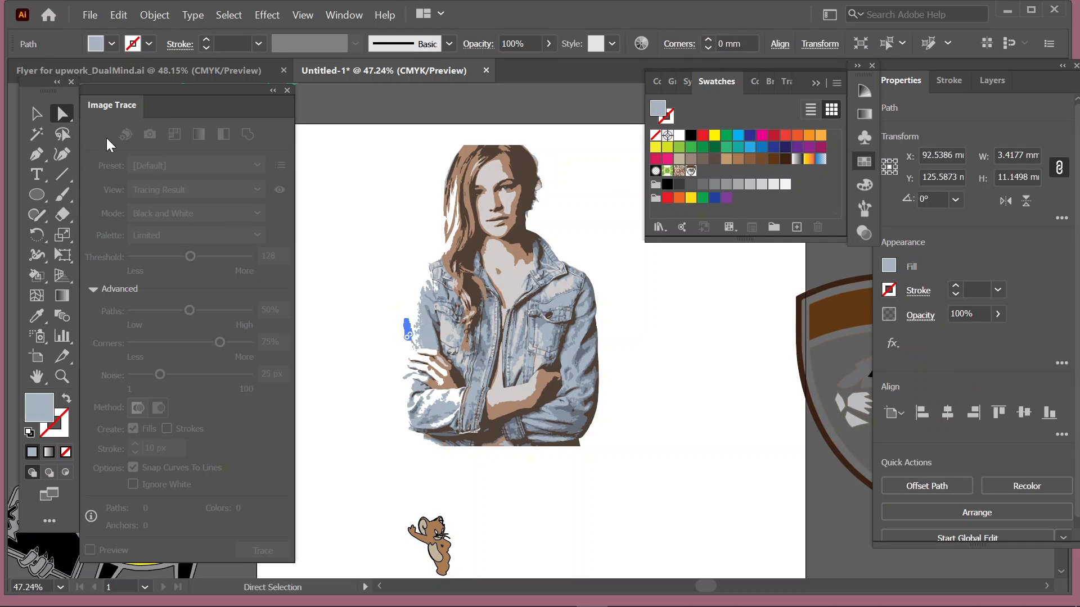
{"action": "left_click", "coordinate": [356, 235]}
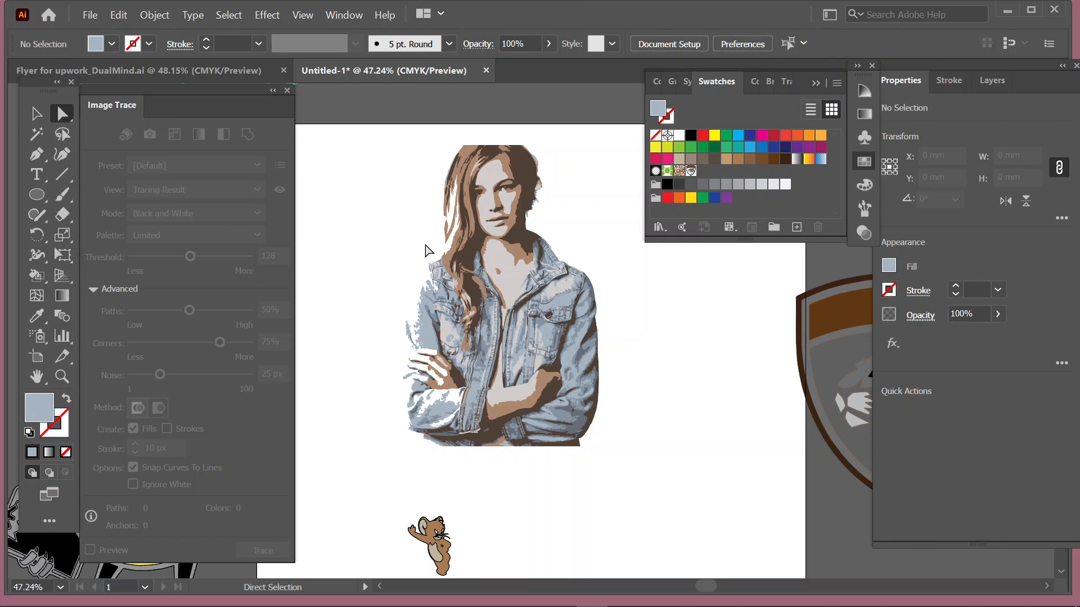
{"action": "left_click_drag", "start_coordinate": [429, 248], "coordinate": [402, 435]}
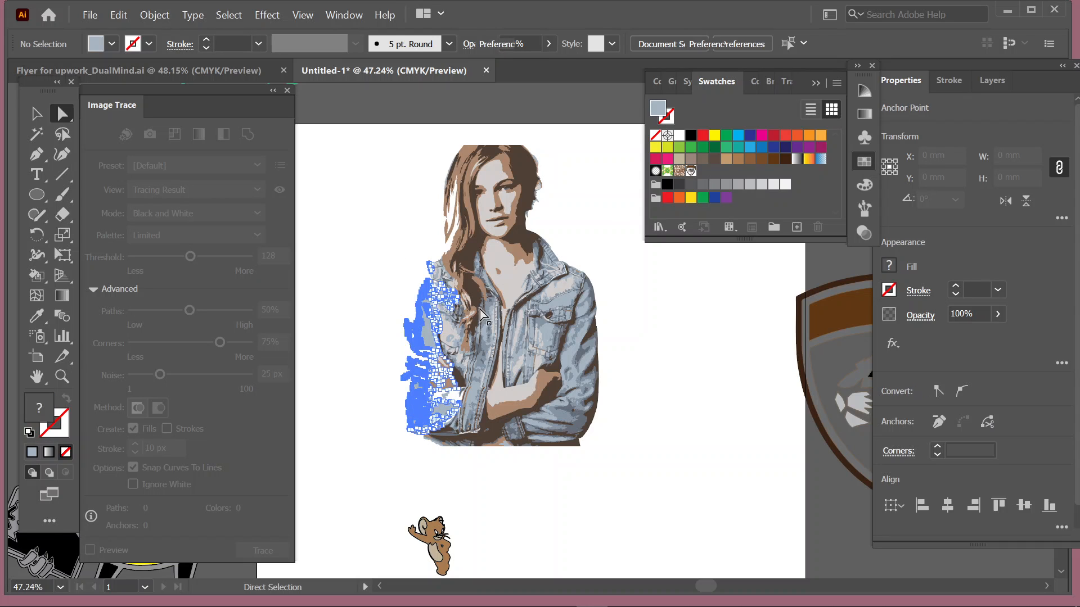
{"action": "left_click", "coordinate": [415, 238]}
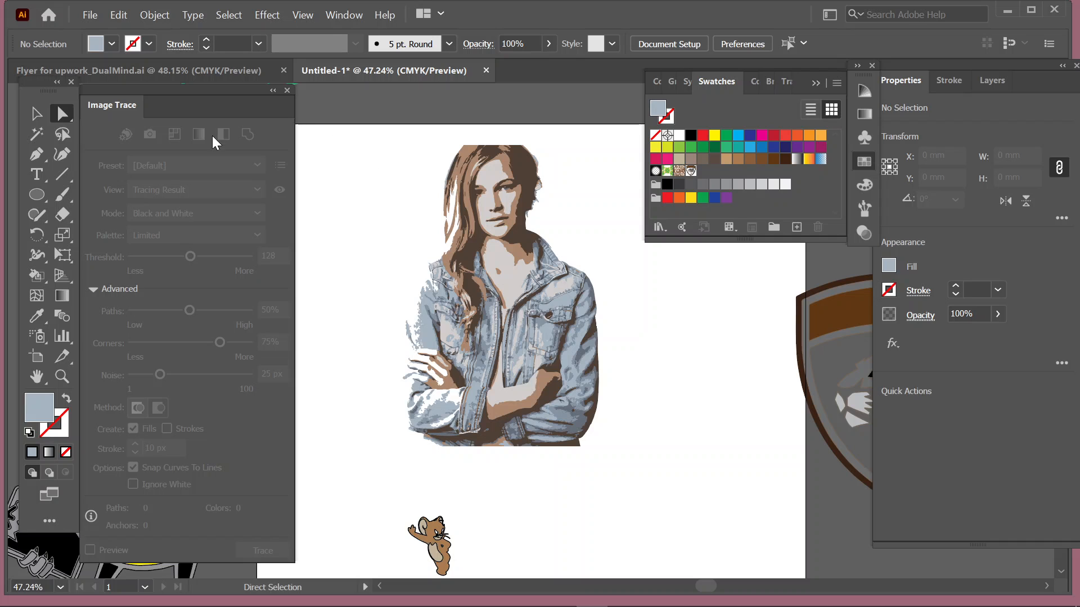
Select all of the model's paths and enlarge them proportionally around their centre to about 177 × 279 mm
{"action": "left_click", "coordinate": [37, 114]}
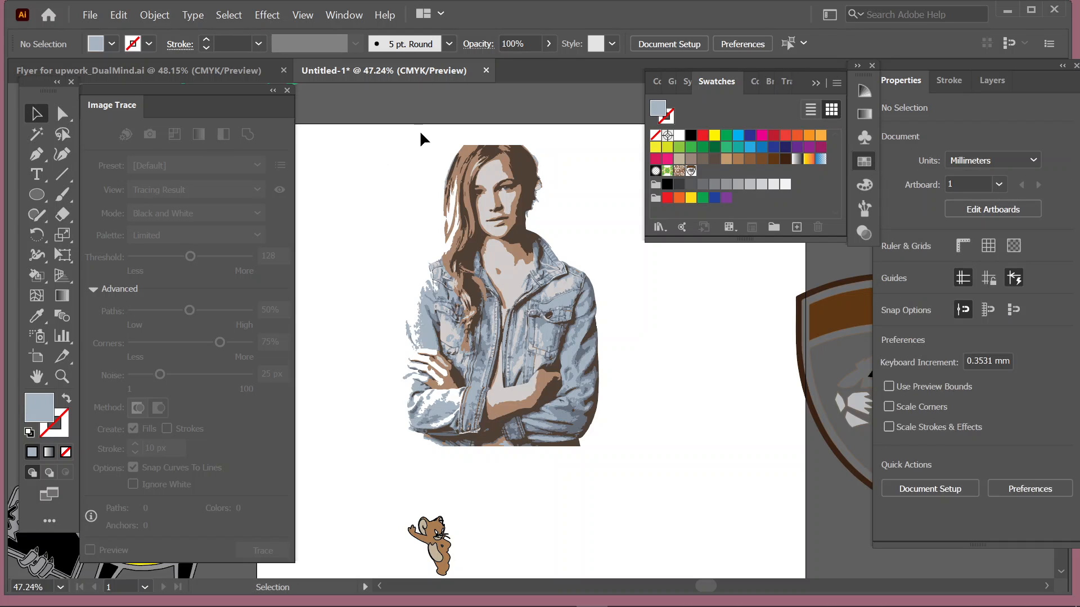
{"action": "left_click", "coordinate": [589, 415]}
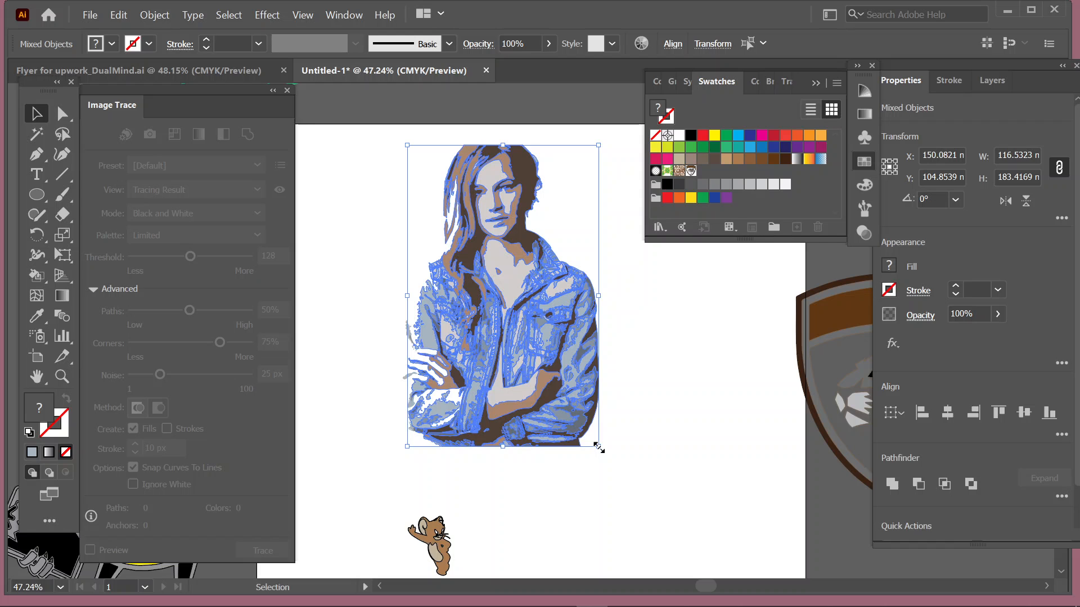
{"action": "mouse_move", "coordinate": [598, 447]}
{"action": "left_mouse_down"}
{"action": "mouse_move", "coordinate": [651, 482]}
{"action": "mouse_move", "coordinate": [751, 513]}
{"action": "mouse_move", "coordinate": [751, 524]}
{"action": "left_mouse_up"}
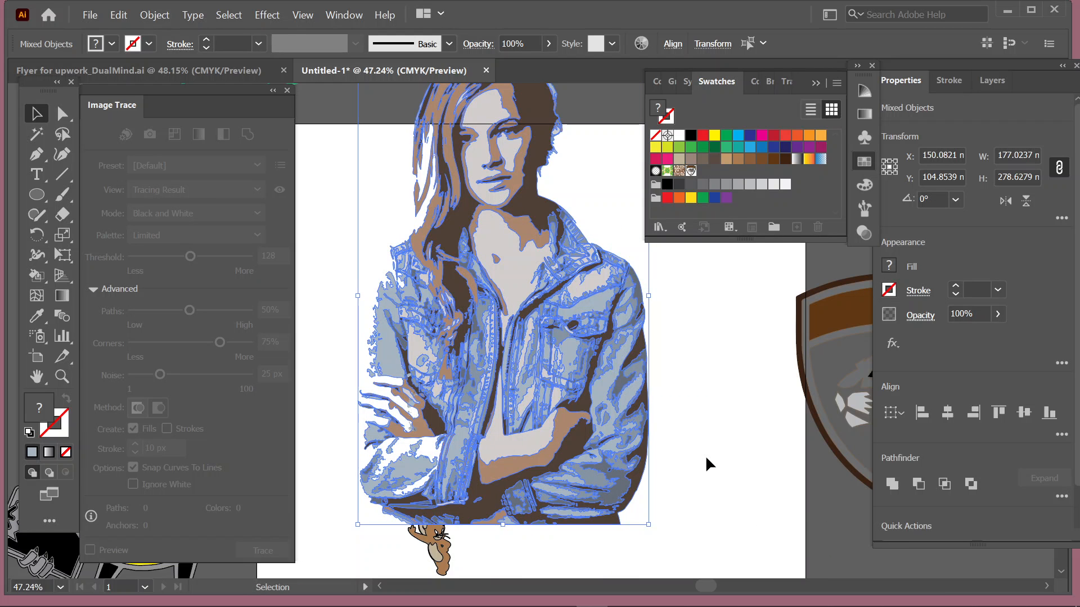
Try reshaping the traced hand with the Direct Selection tool by pulling a dark finger-shadow anchor point up beyond the figure, and undo it
{"action": "left_click", "coordinate": [693, 376]}
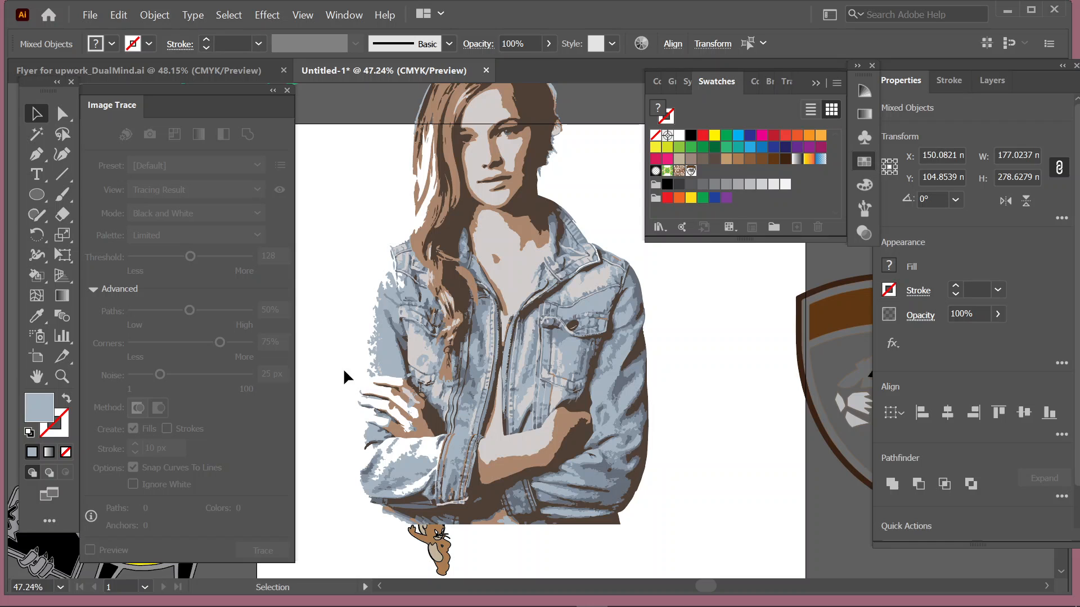
{"action": "key", "text": "a"}
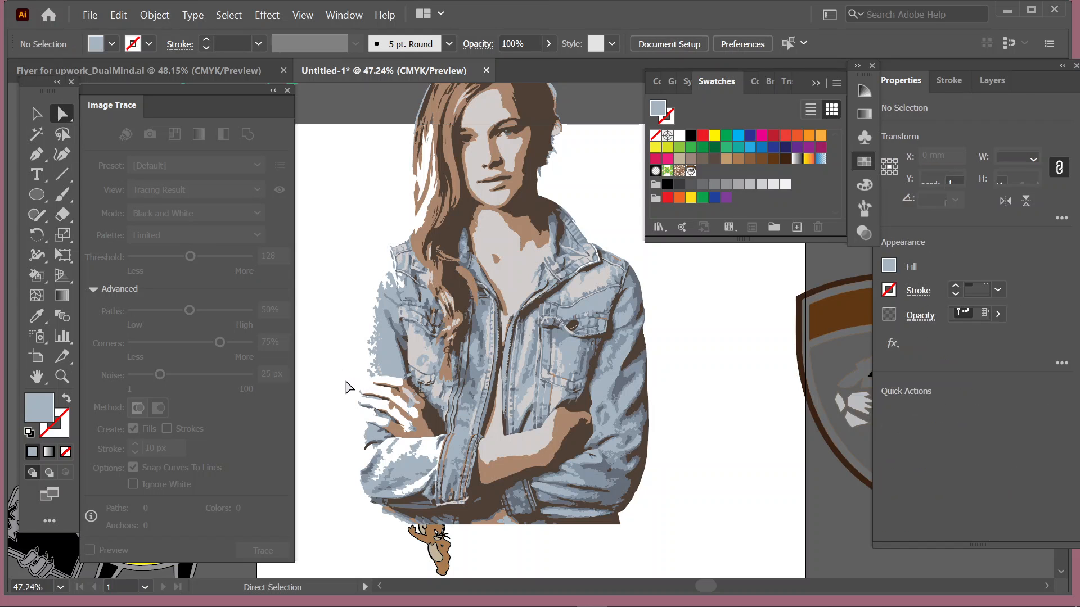
{"action": "left_click_drag", "start_coordinate": [345, 380], "coordinate": [378, 413]}
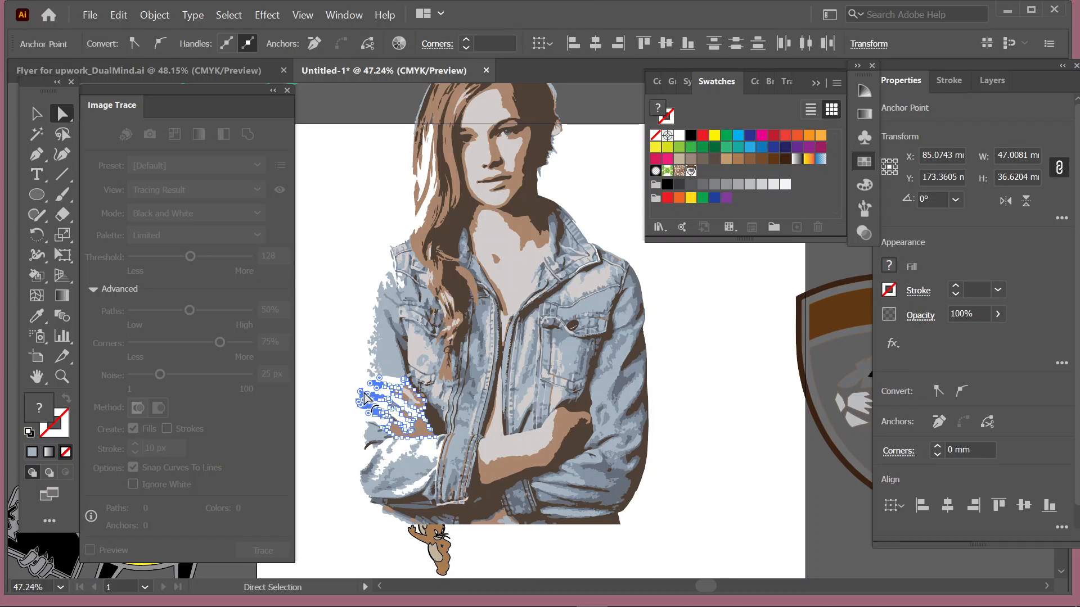
{"action": "left_click_drag", "start_coordinate": [361, 392], "coordinate": [379, 345]}
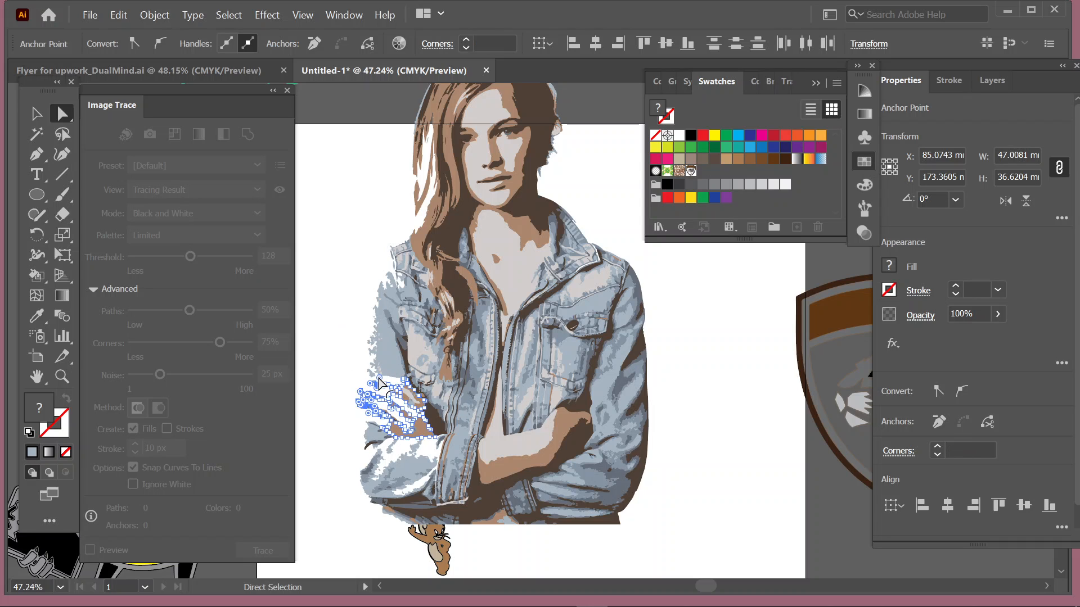
{"action": "left_click_drag", "start_coordinate": [380, 384], "coordinate": [342, 302]}
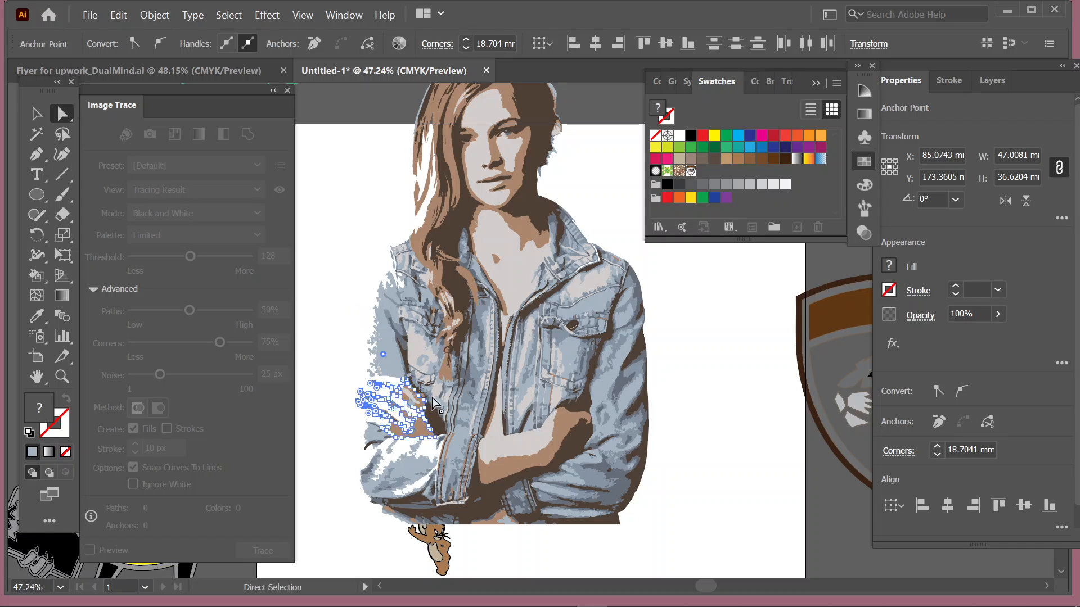
{"action": "left_click", "coordinate": [419, 292]}
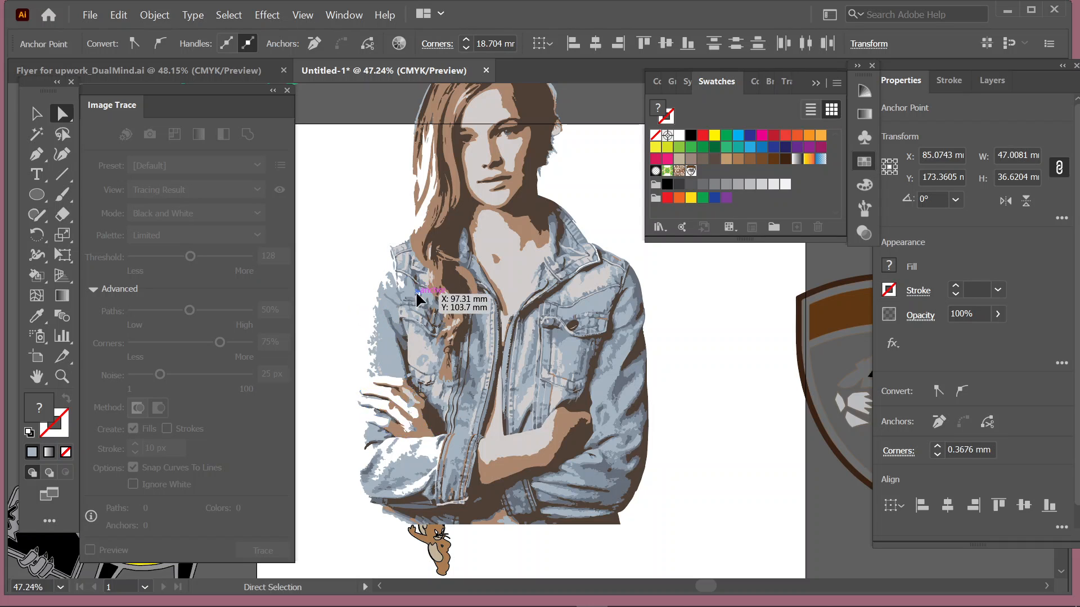
{"action": "left_click", "coordinate": [370, 400]}
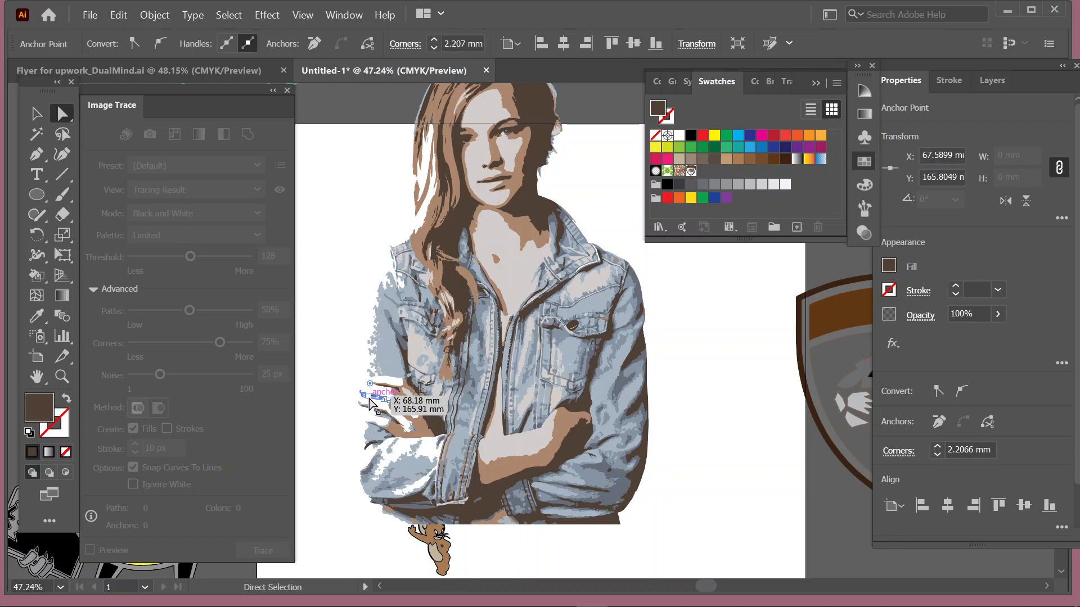
{"action": "left_click_drag", "start_coordinate": [369, 401], "coordinate": [337, 271]}
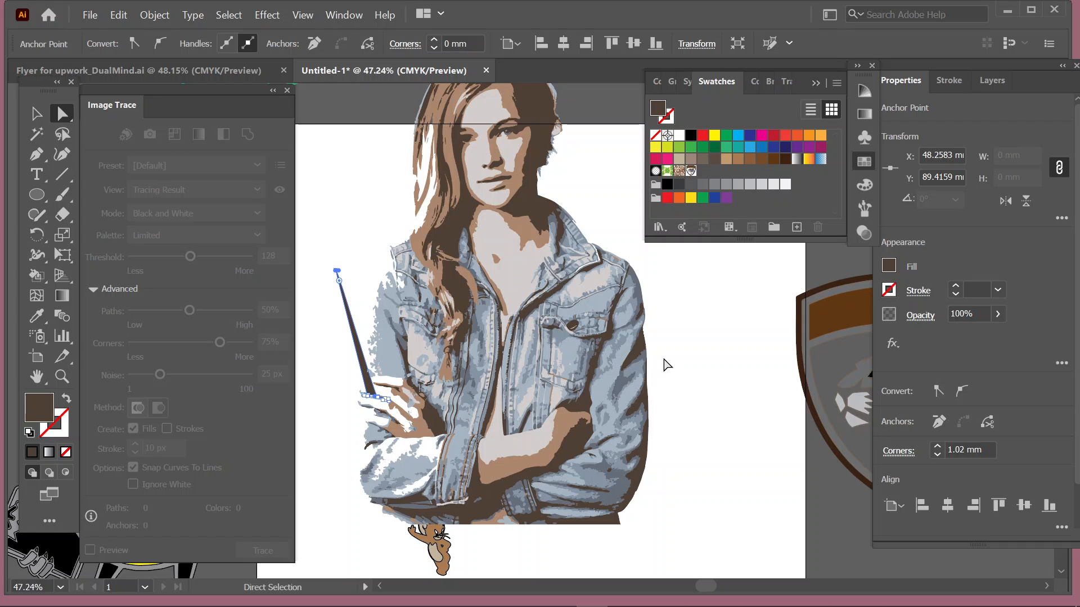
{"action": "key", "text": "ctrl+z"}
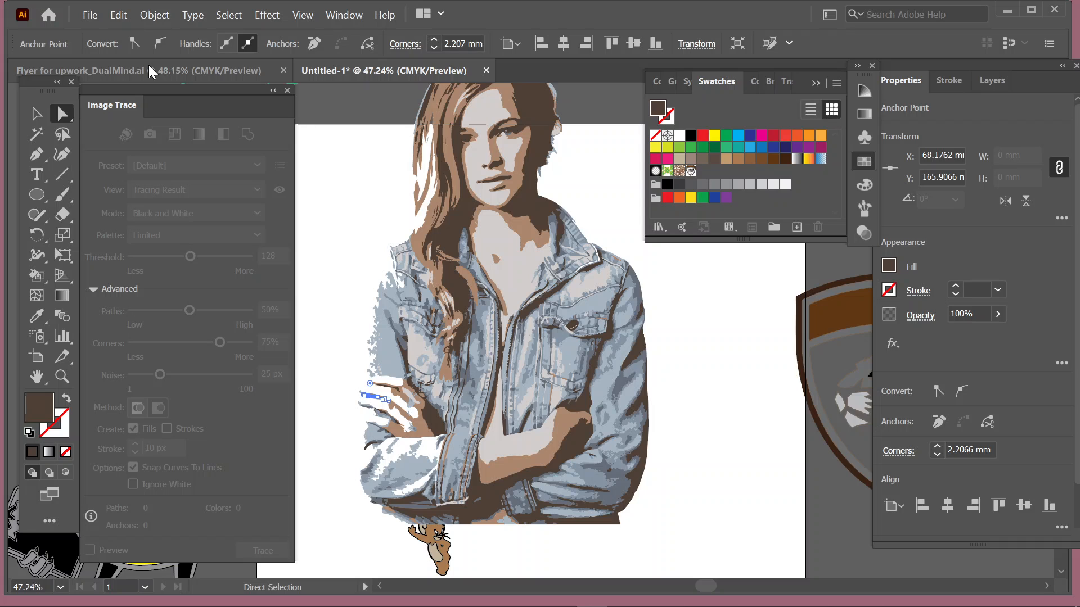
Move the small brown mouse character from below the model to the empty artboard area beside her jacket
{"action": "left_click", "coordinate": [43, 116]}
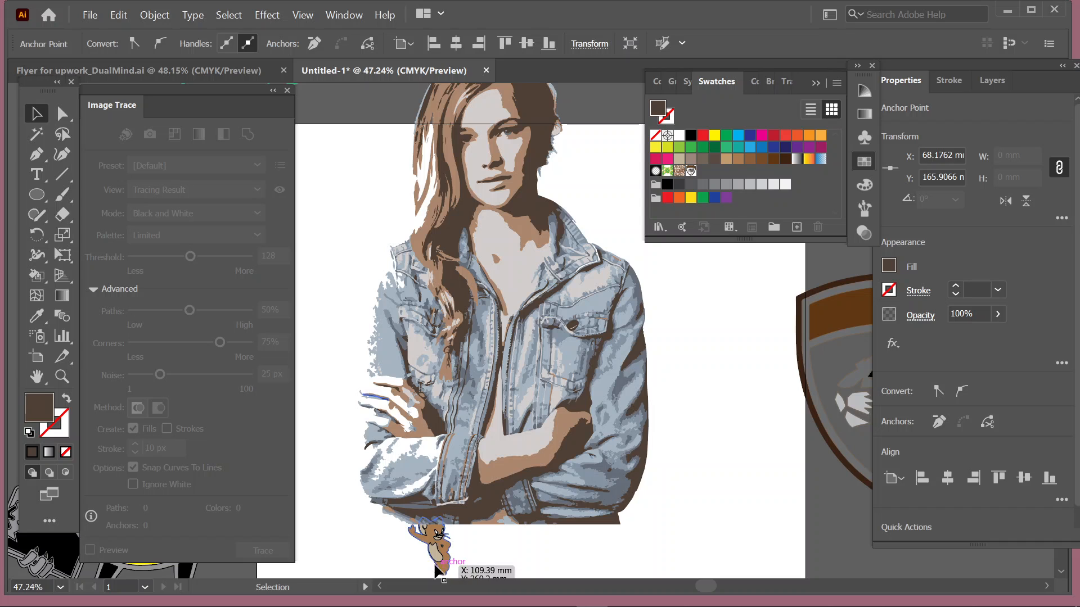
{"action": "left_click_drag", "start_coordinate": [442, 556], "coordinate": [725, 356]}
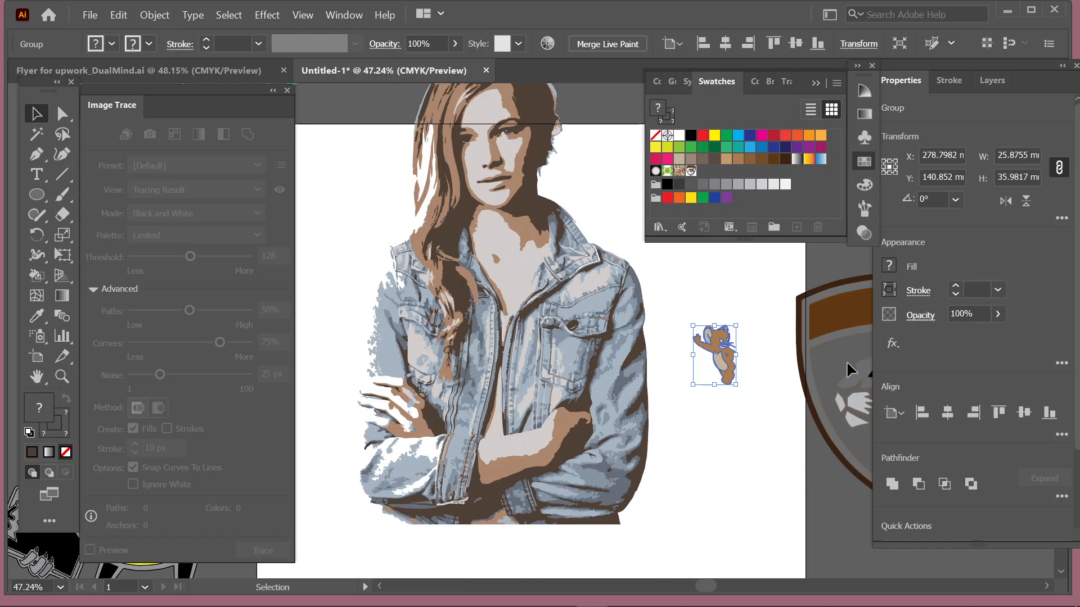
Minimize Illustrator, switch to the Google Meet call in Chrome, dismiss the downloads bar and stop presenting the screen
{"action": "left_click", "coordinate": [1006, 10]}
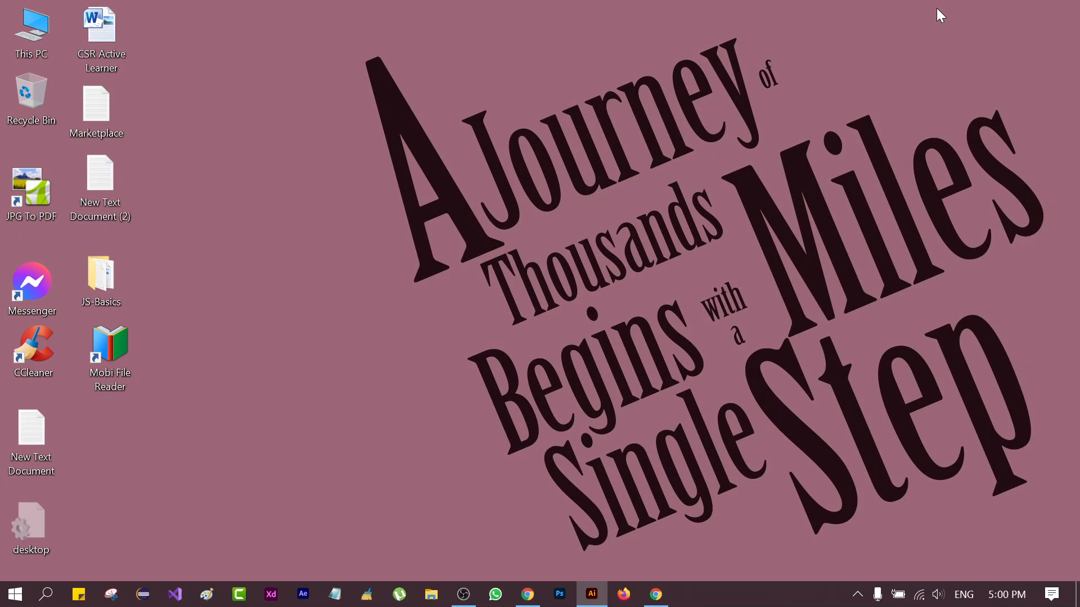
{"action": "left_click", "coordinate": [655, 592]}
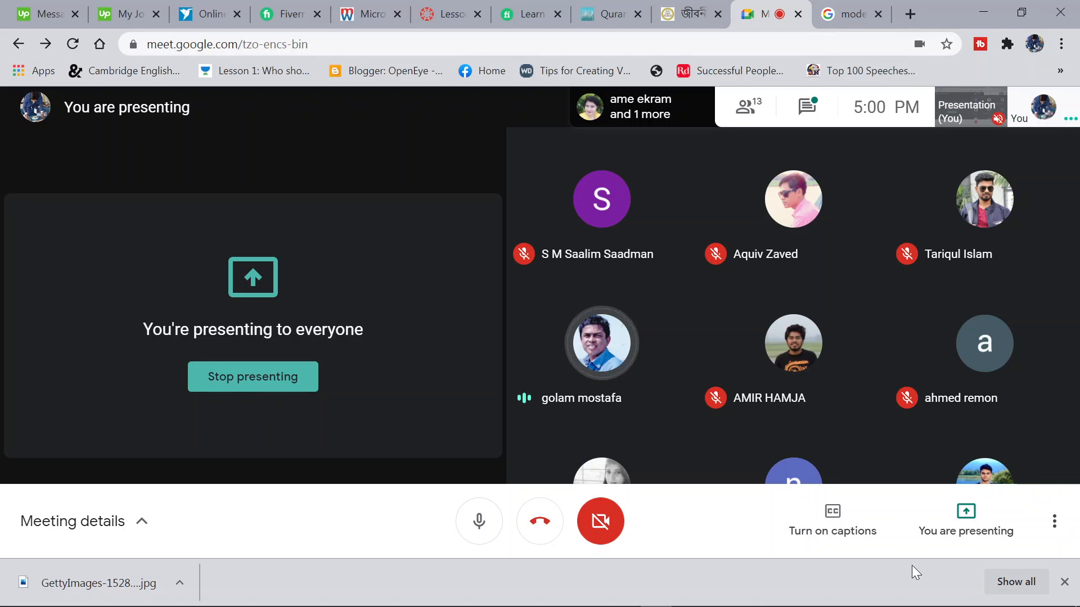
{"action": "left_click", "coordinate": [1065, 583]}
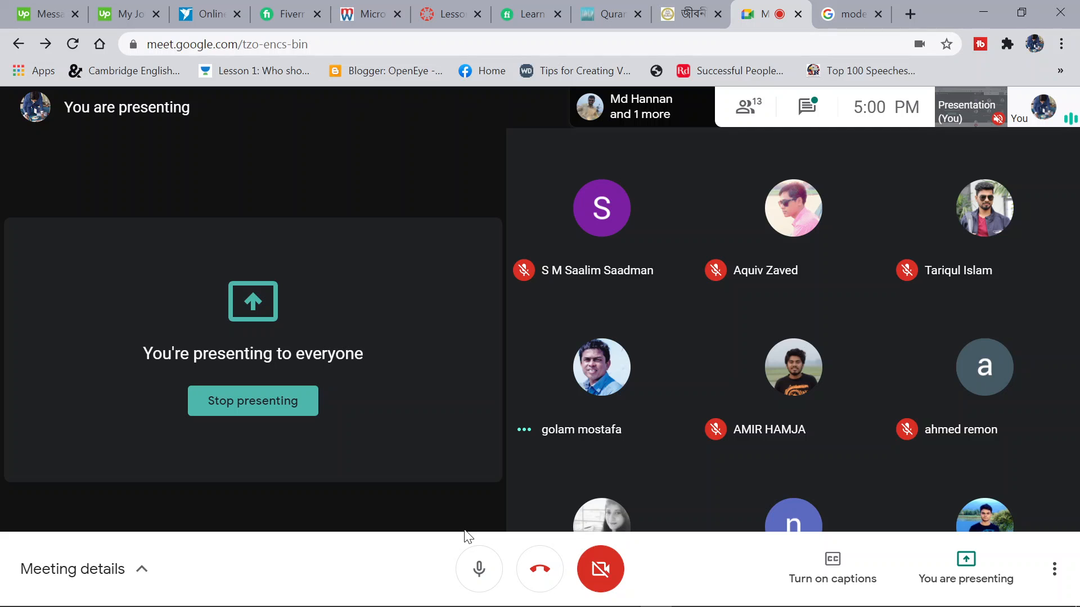
{"action": "left_click", "coordinate": [265, 407]}
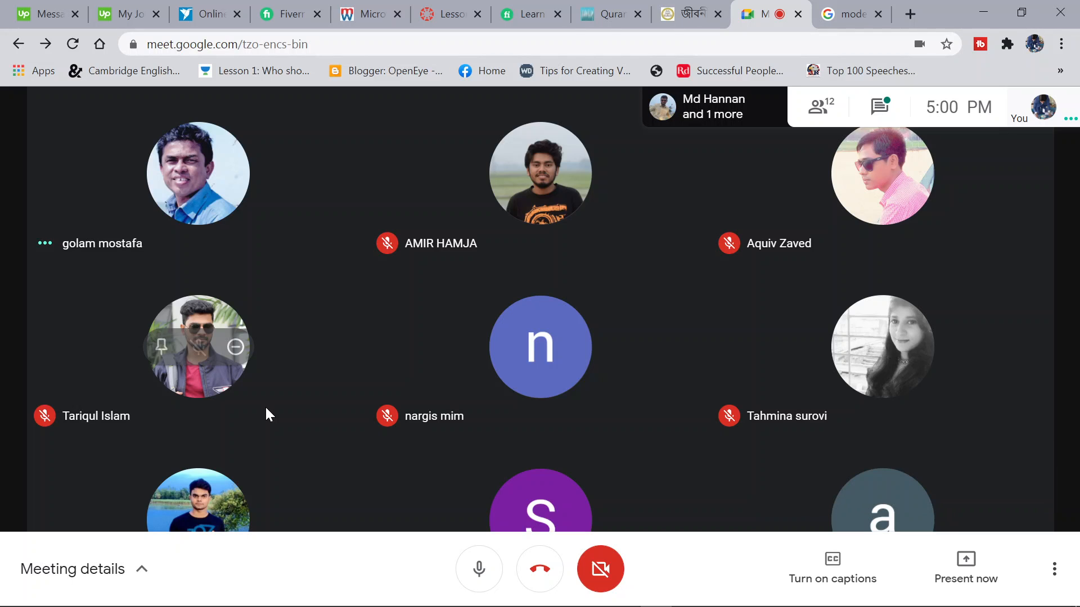
Check the recording status in OBS and minimize its window to return to the meeting
{"action": "mouse_move", "coordinate": [595, 579]}
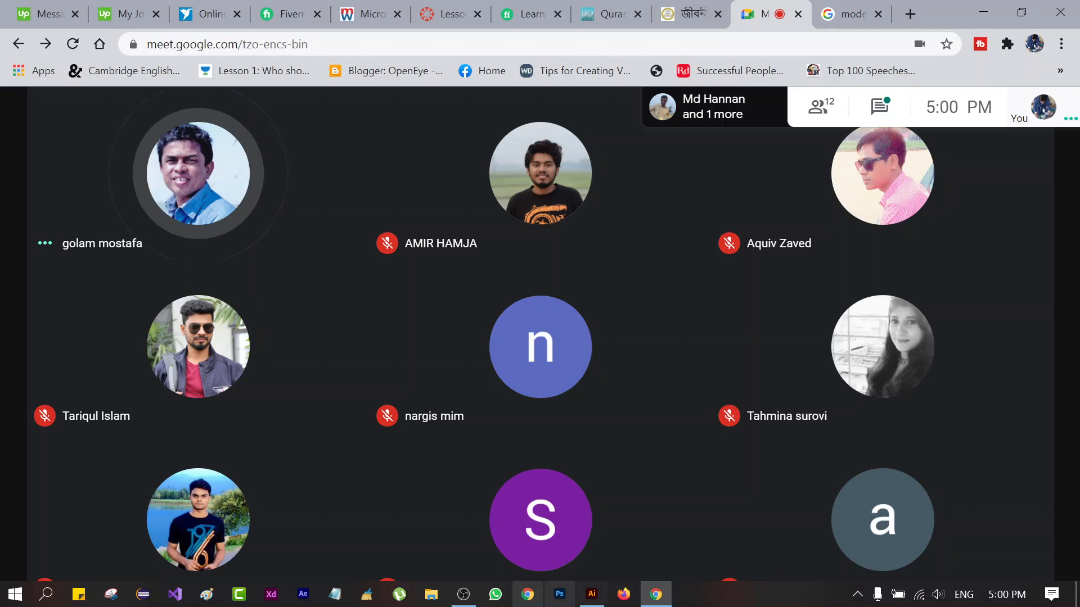
{"action": "left_click", "coordinate": [463, 595]}
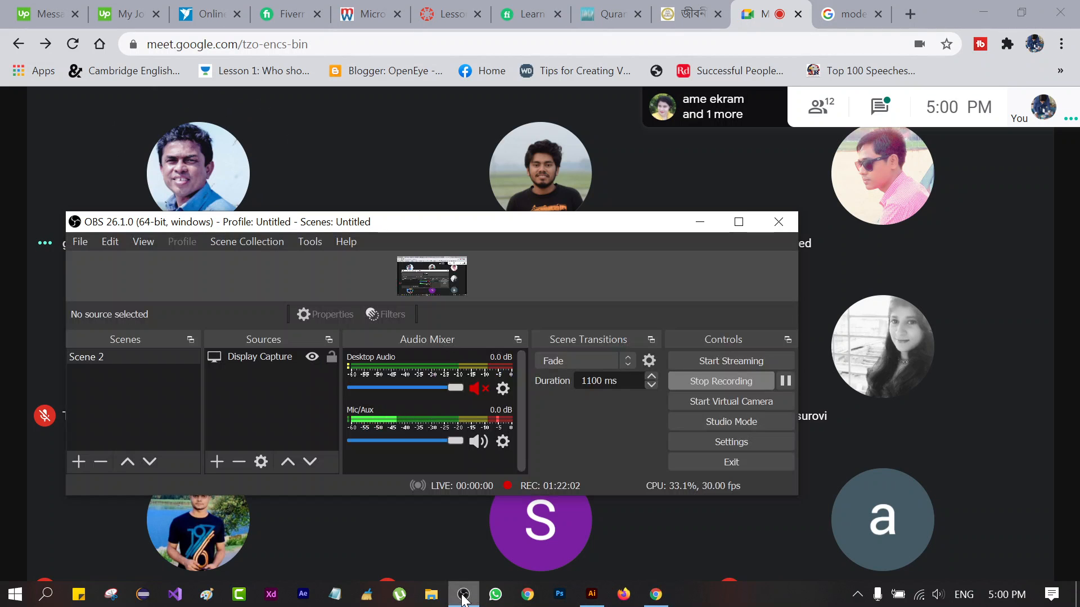
{"action": "left_click", "coordinate": [700, 221]}
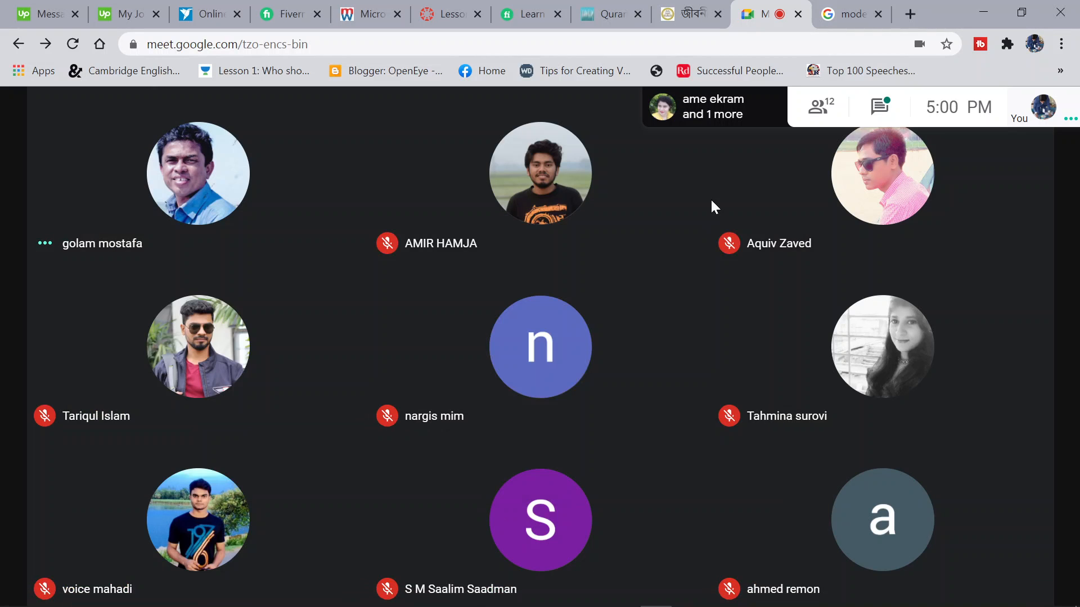
{"action": "mouse_move", "coordinate": [730, 296]}
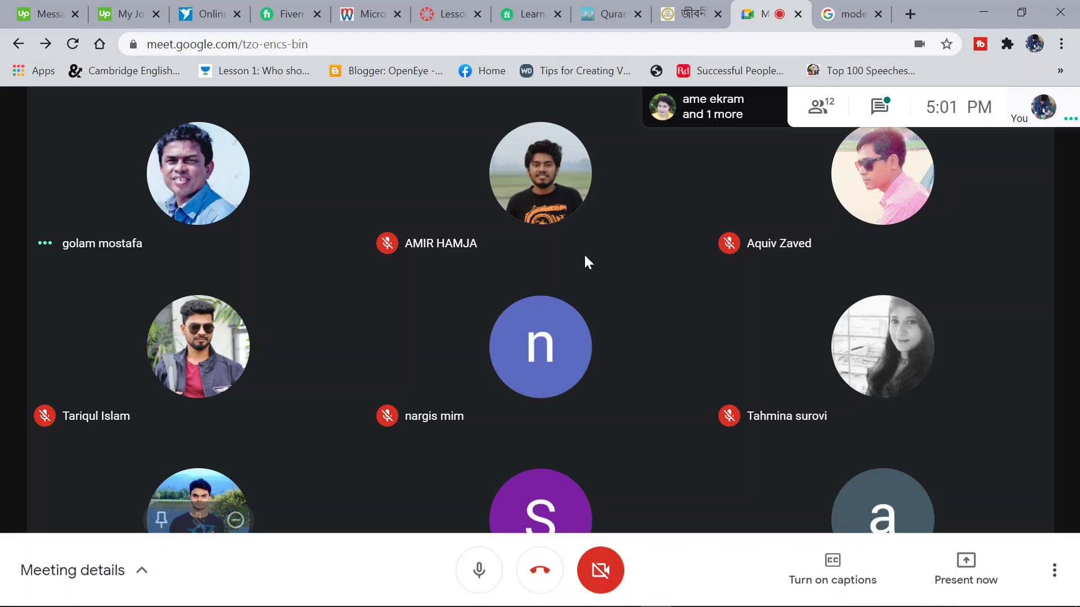
{"action": "mouse_move", "coordinate": [510, 526]}
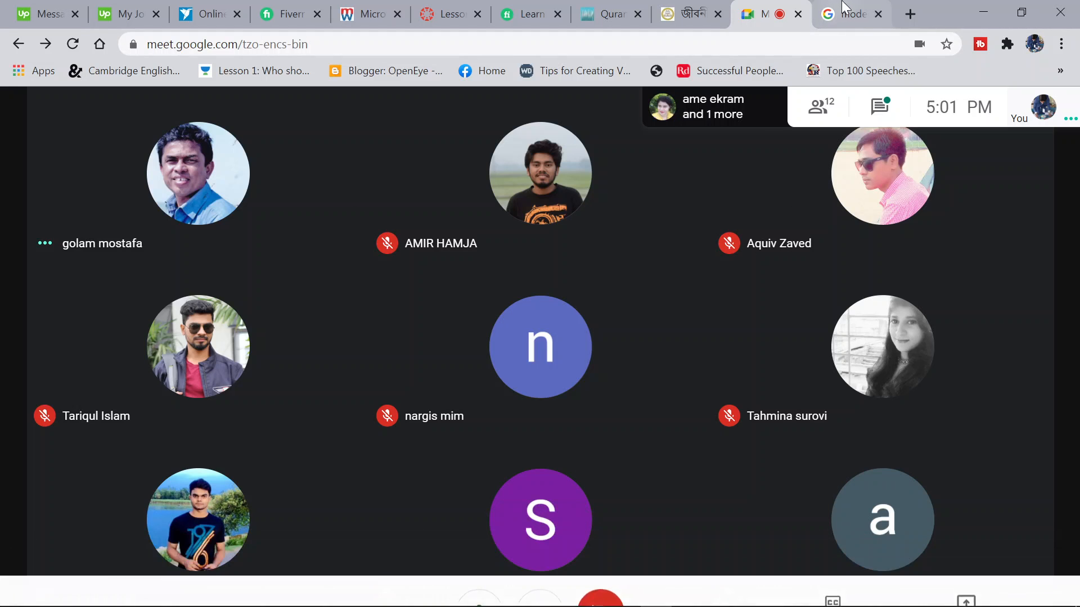
Switch to the Google Images page and search for "model cokoring page"
{"action": "left_click", "coordinate": [845, 8]}
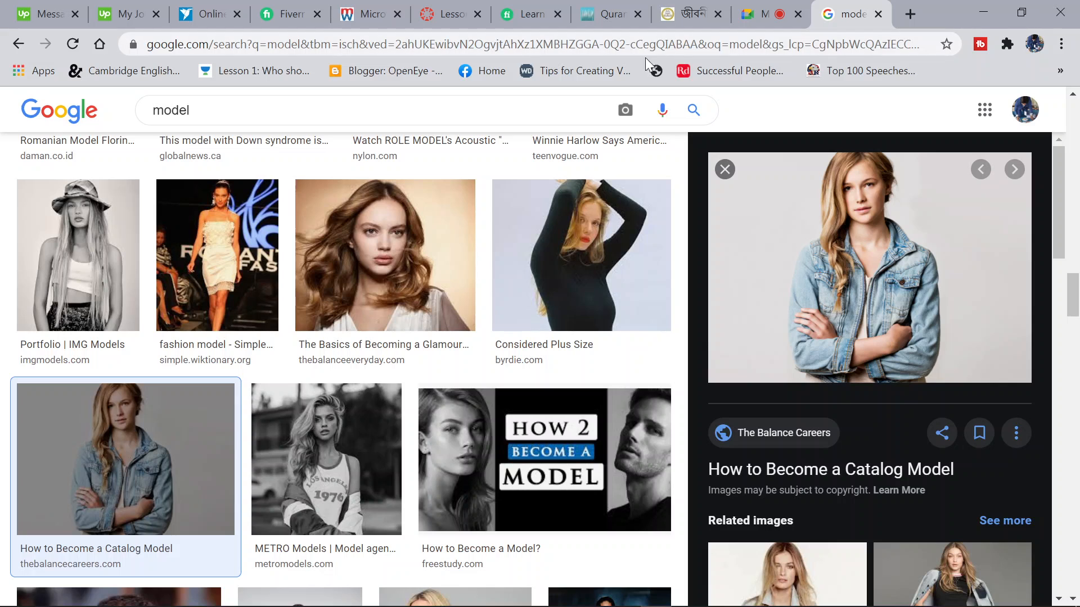
{"action": "left_click", "coordinate": [191, 110]}
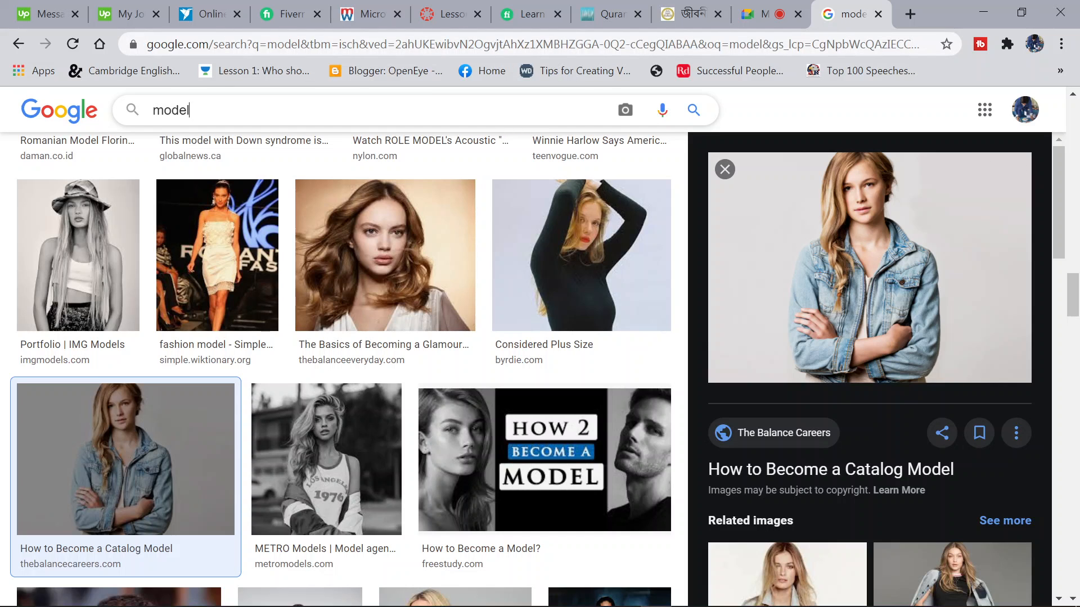
{"action": "type", "text": "cokoring page"}
{"action": "key", "text": "Return"}
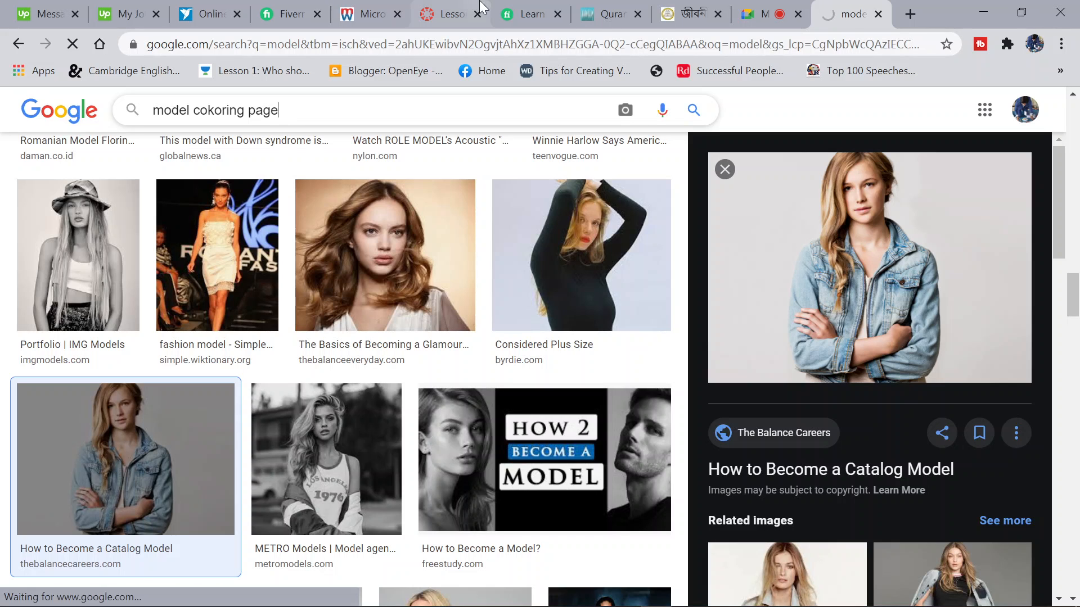
Check the meeting briefly and browse the coloring page image results for line-art drawings, ending back at the first row
{"action": "left_click", "coordinate": [747, 14]}
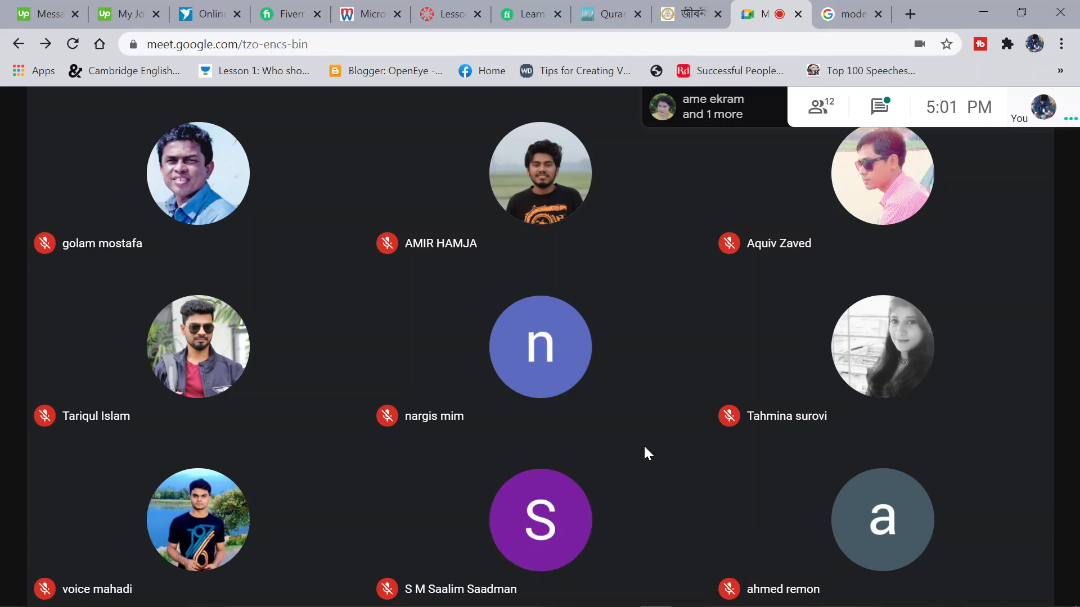
{"action": "left_click", "coordinate": [845, 16]}
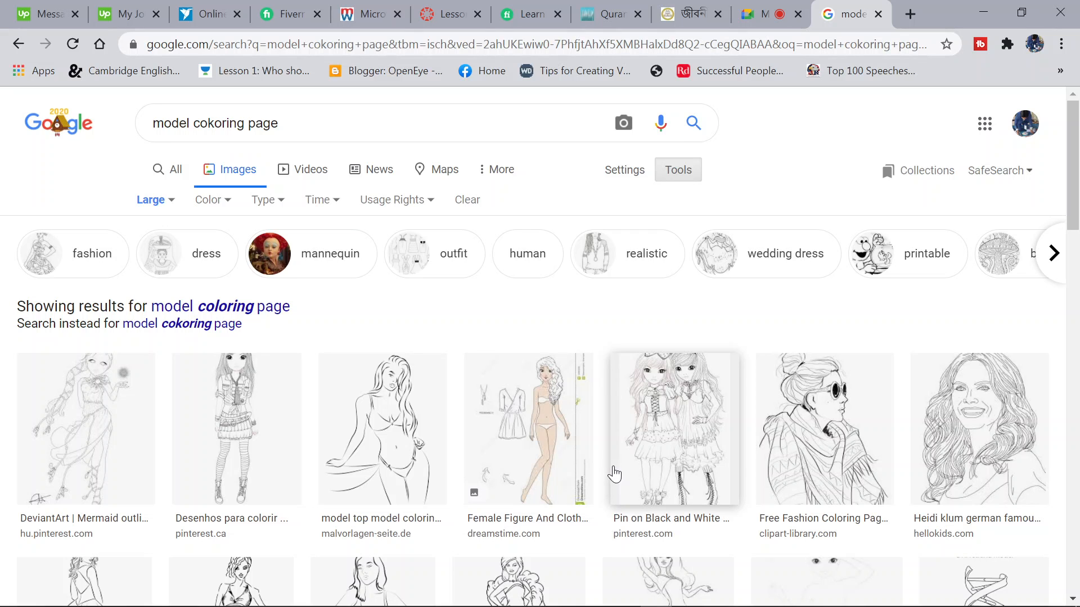
{"action": "scroll", "coordinate": [614, 474], "scroll_direction": "down", "scroll_amount": 4}
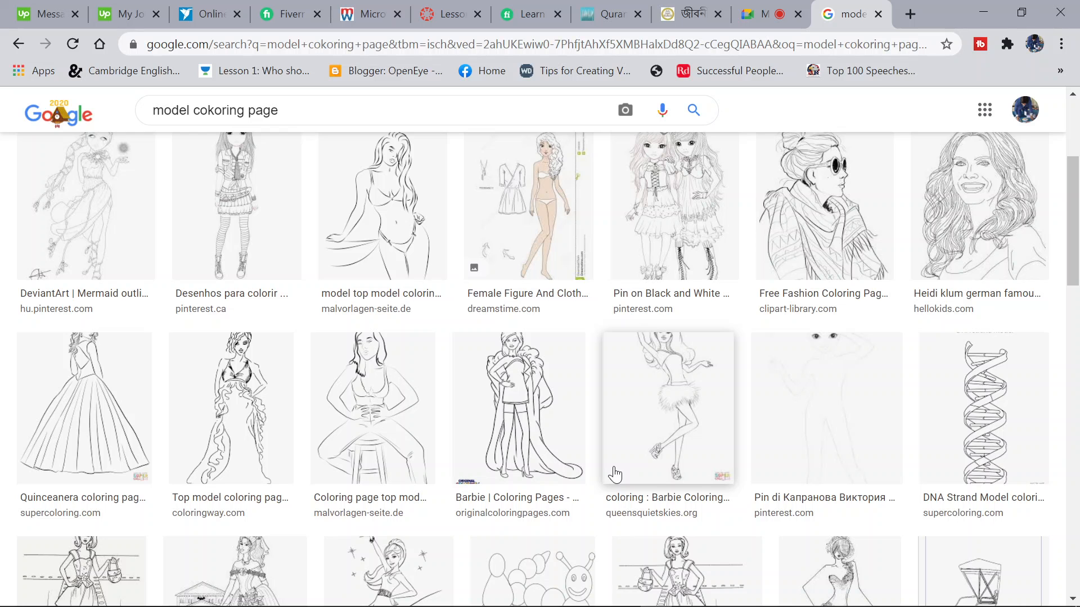
{"action": "scroll", "coordinate": [614, 474], "scroll_direction": "down", "scroll_amount": 8}
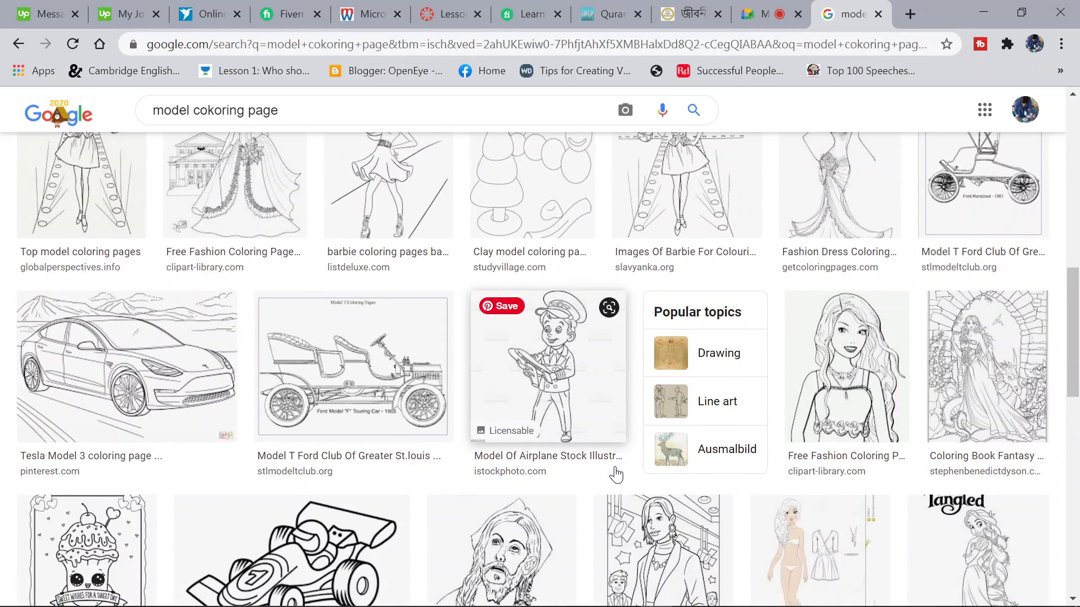
{"action": "scroll", "coordinate": [616, 476], "scroll_direction": "down", "scroll_amount": 2}
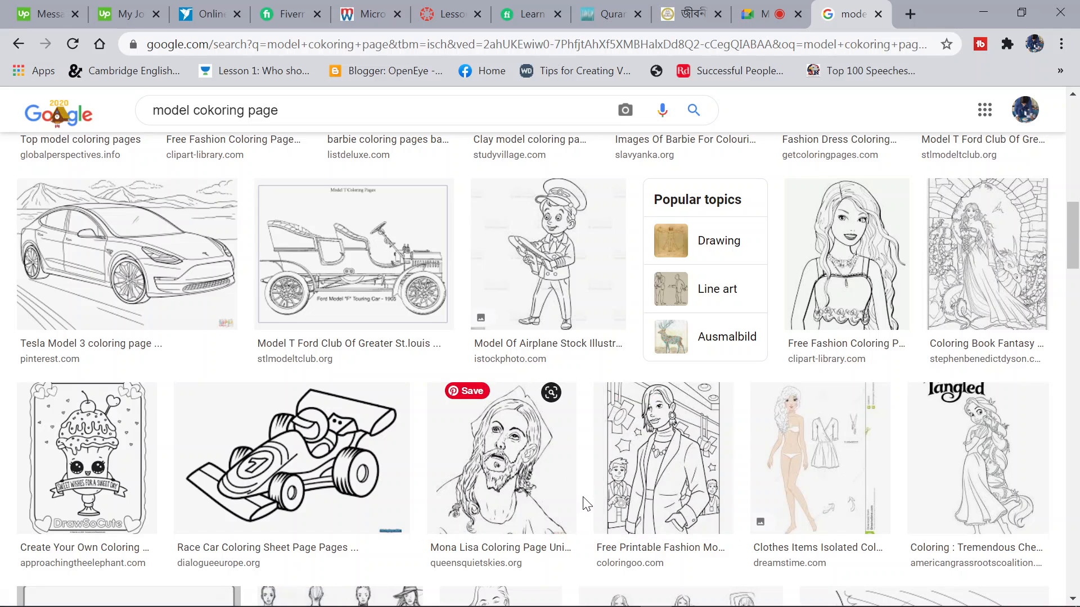
{"action": "scroll", "coordinate": [586, 504], "scroll_direction": "down", "scroll_amount": 4}
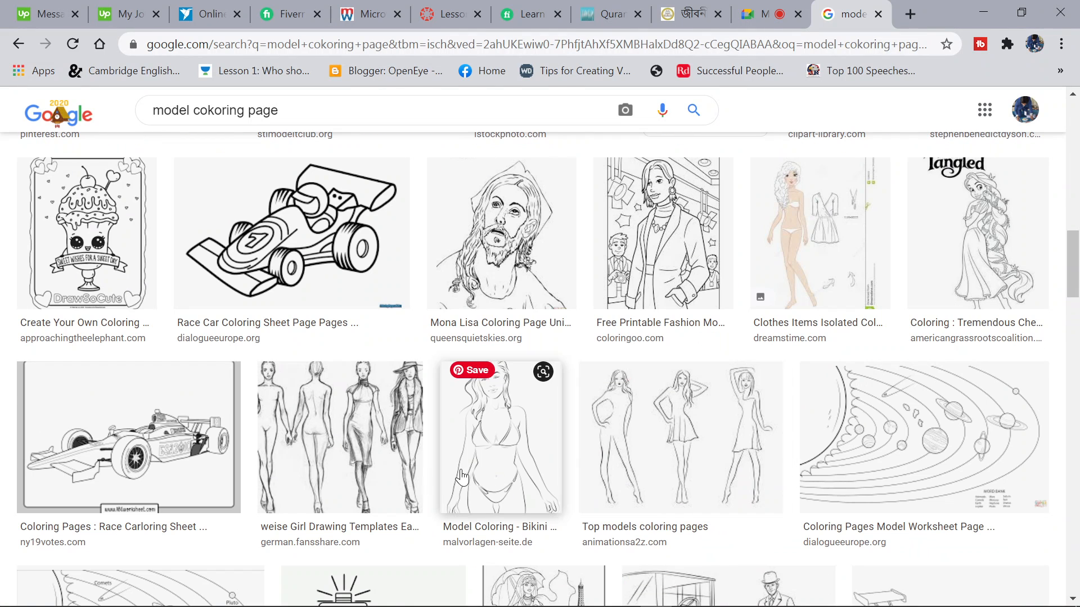
{"action": "scroll", "coordinate": [349, 469], "scroll_direction": "up", "scroll_amount": 15}
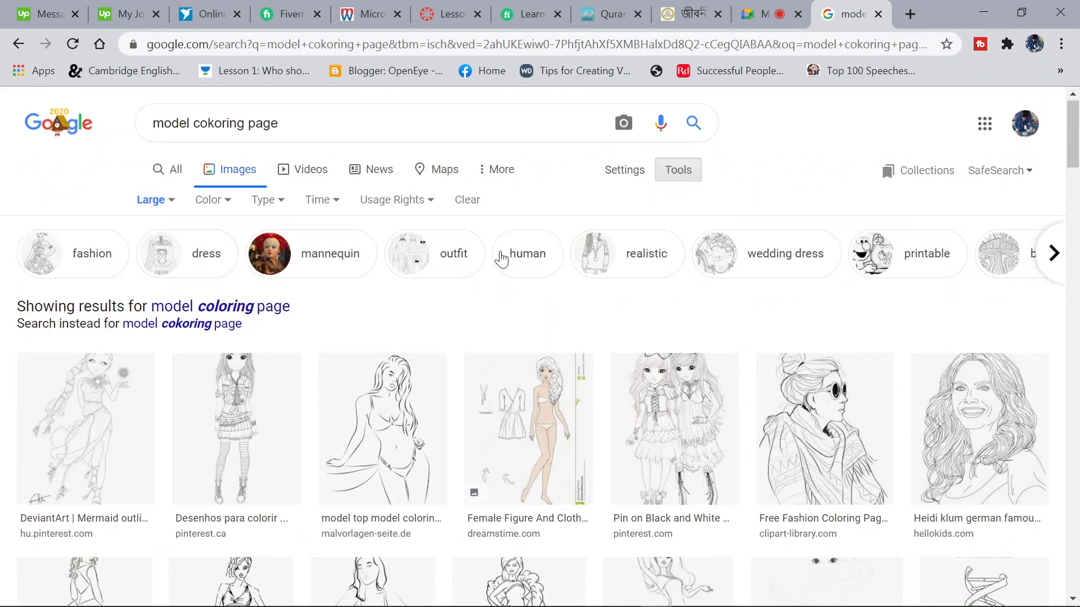
Return to the Google Meet call and open the chat to read its messages
{"action": "left_click", "coordinate": [764, 12]}
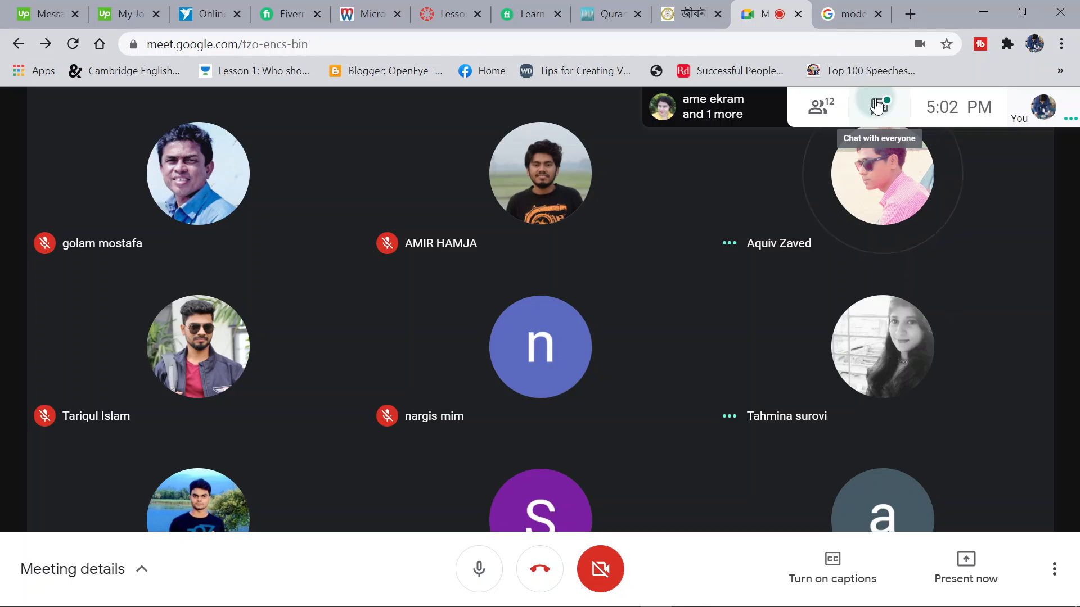
{"action": "left_click", "coordinate": [878, 106]}
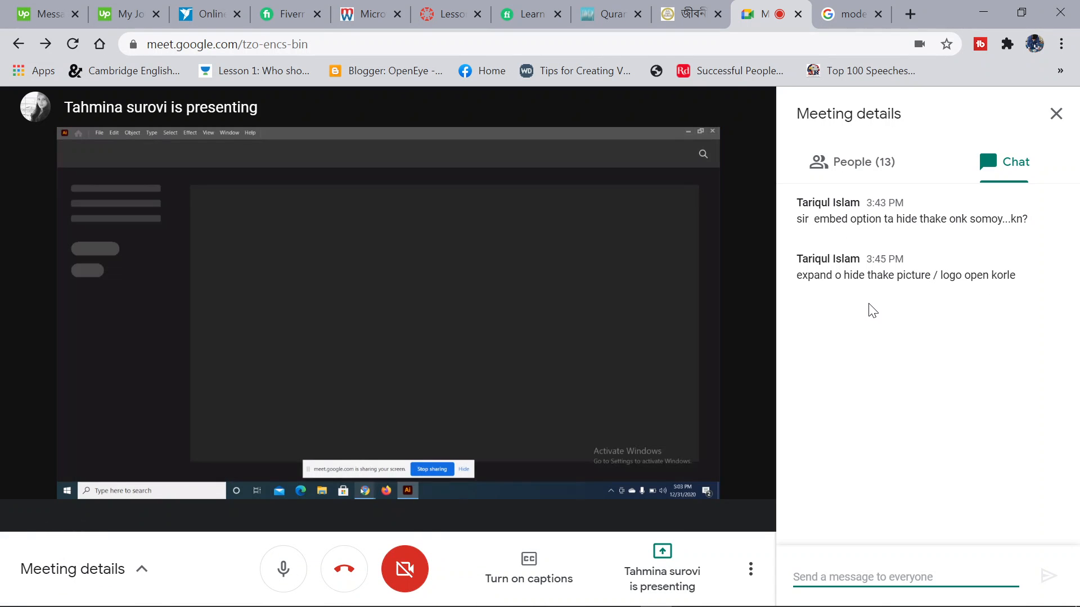
Close the model coloring page search tab and hide the meeting chat
{"action": "left_click", "coordinate": [862, 7]}
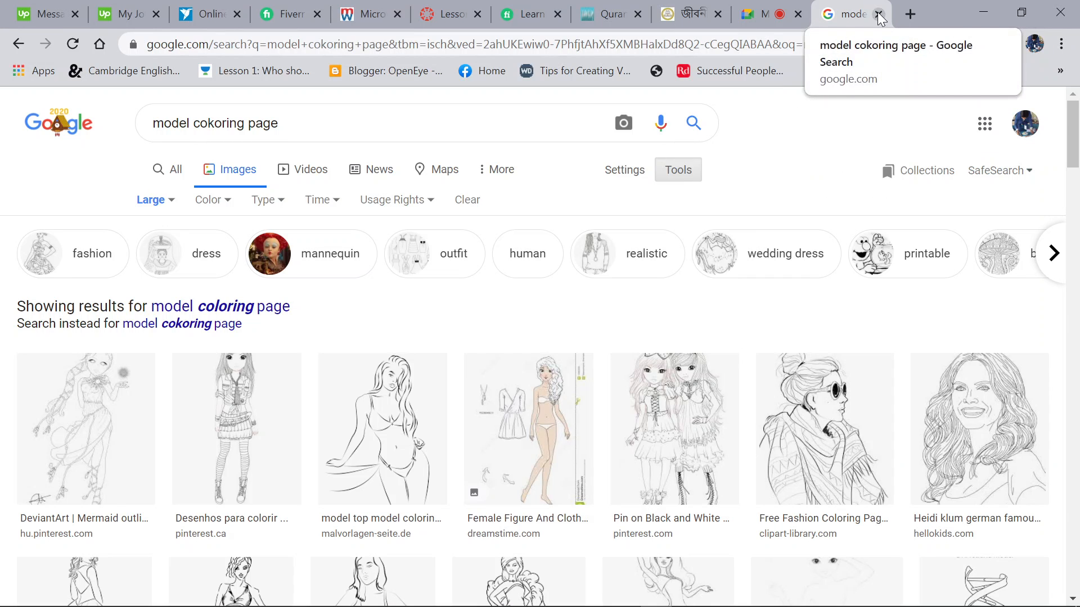
{"action": "left_click", "coordinate": [878, 14]}
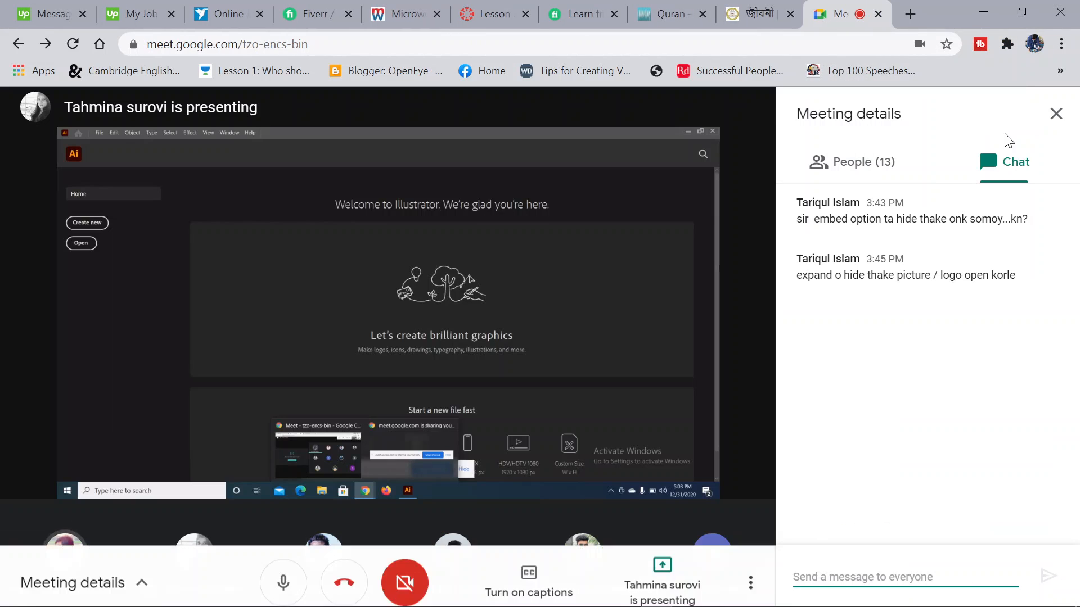
{"action": "left_click", "coordinate": [1056, 116]}
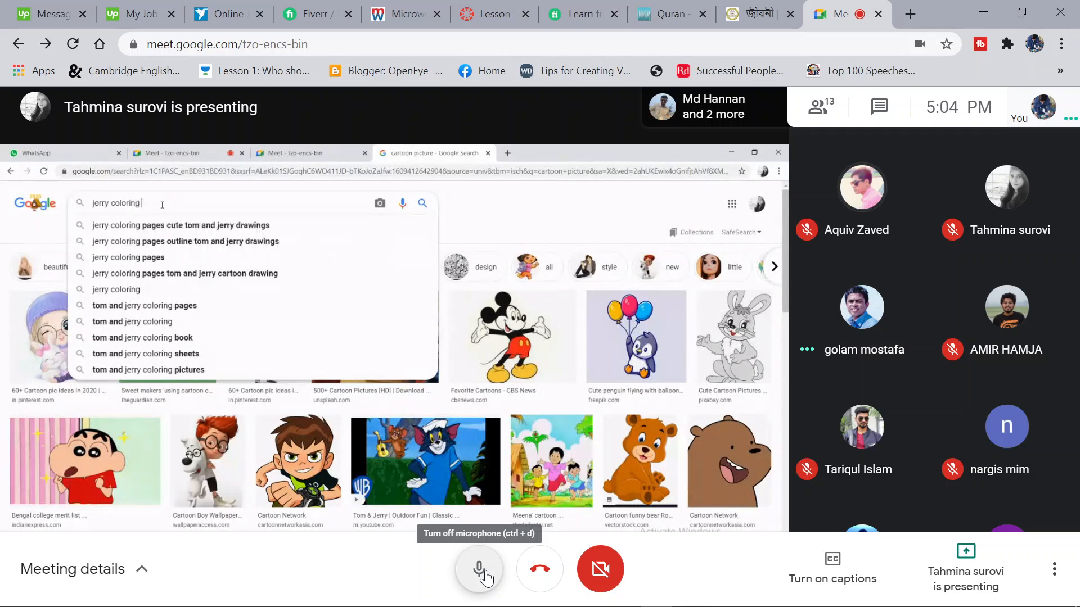
Mute the microphone while a participant presents, and unmute it again
{"action": "left_click", "coordinate": [481, 571]}
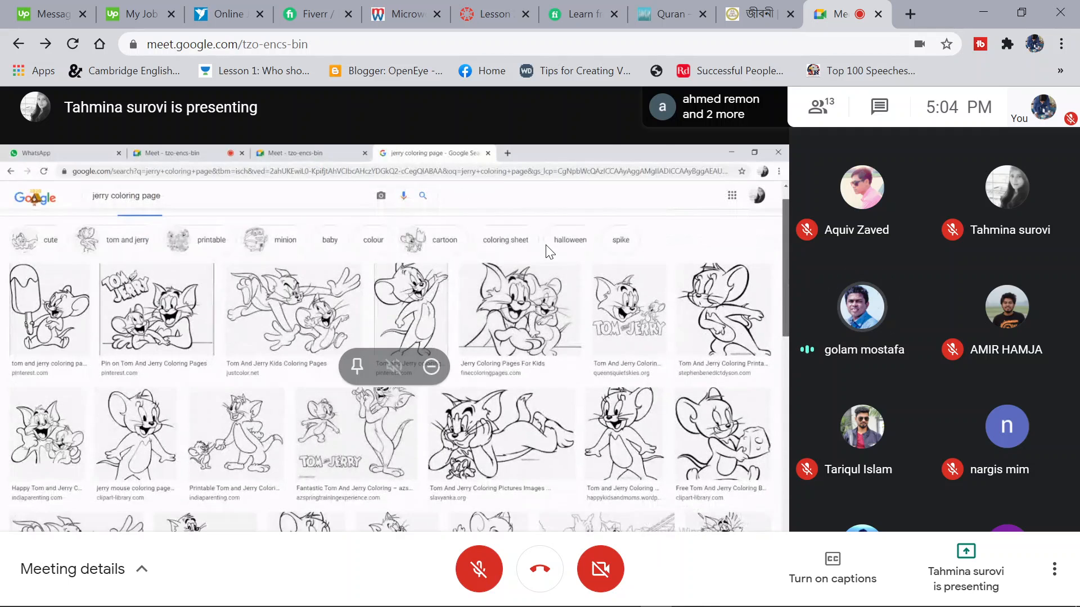
{"action": "left_click", "coordinate": [497, 559]}
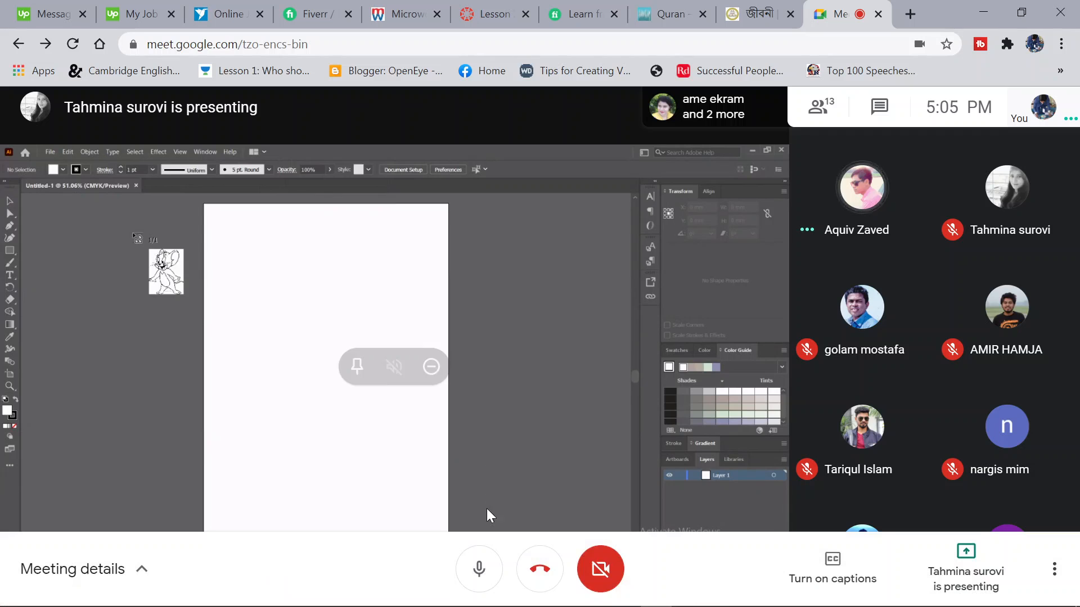
Switch to the OBS window
{"action": "left_click", "coordinate": [472, 594]}
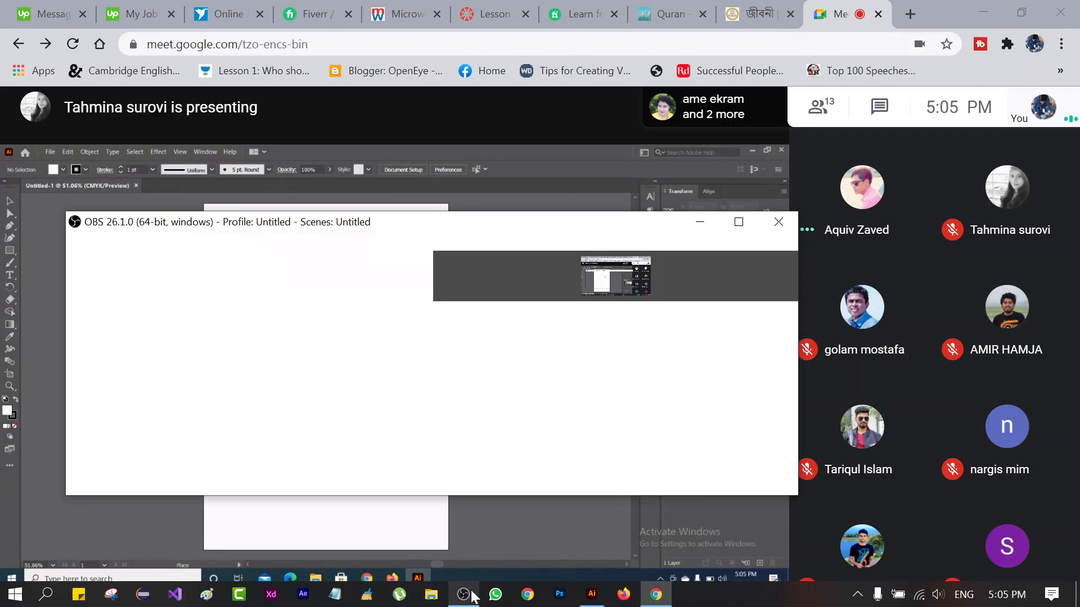